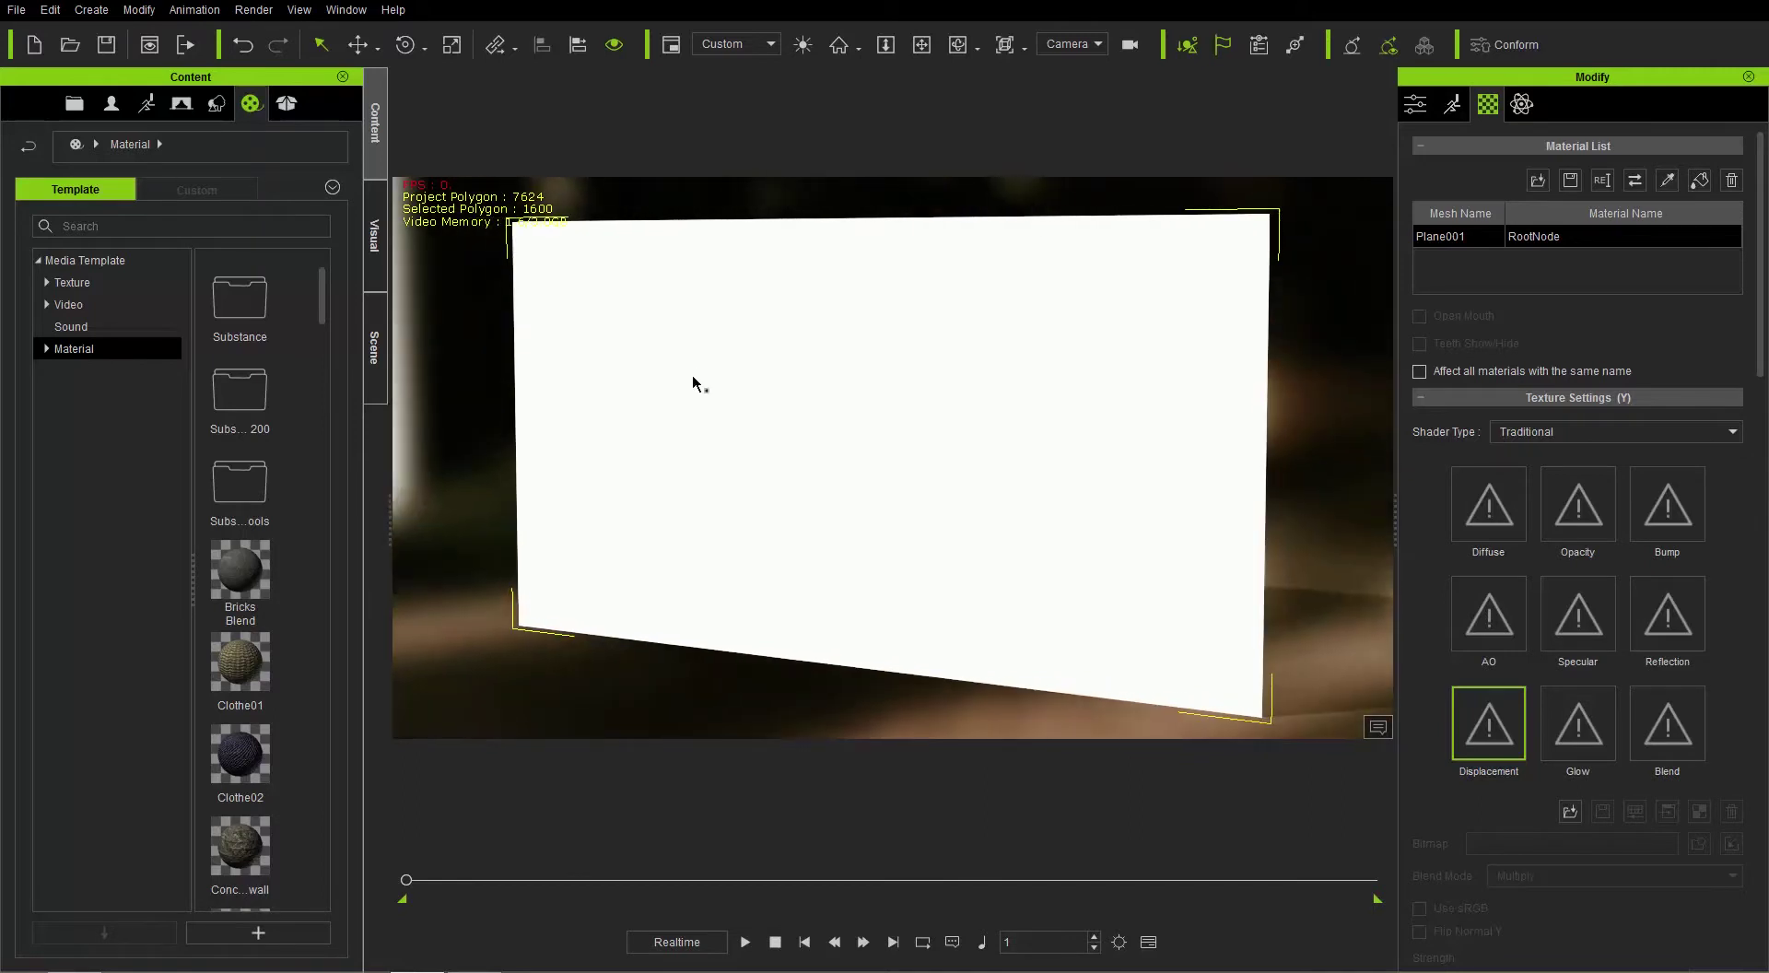
Display the Wall prop in wireframe to examine its mesh density, and return it to normal shading.
left_click(373, 341)
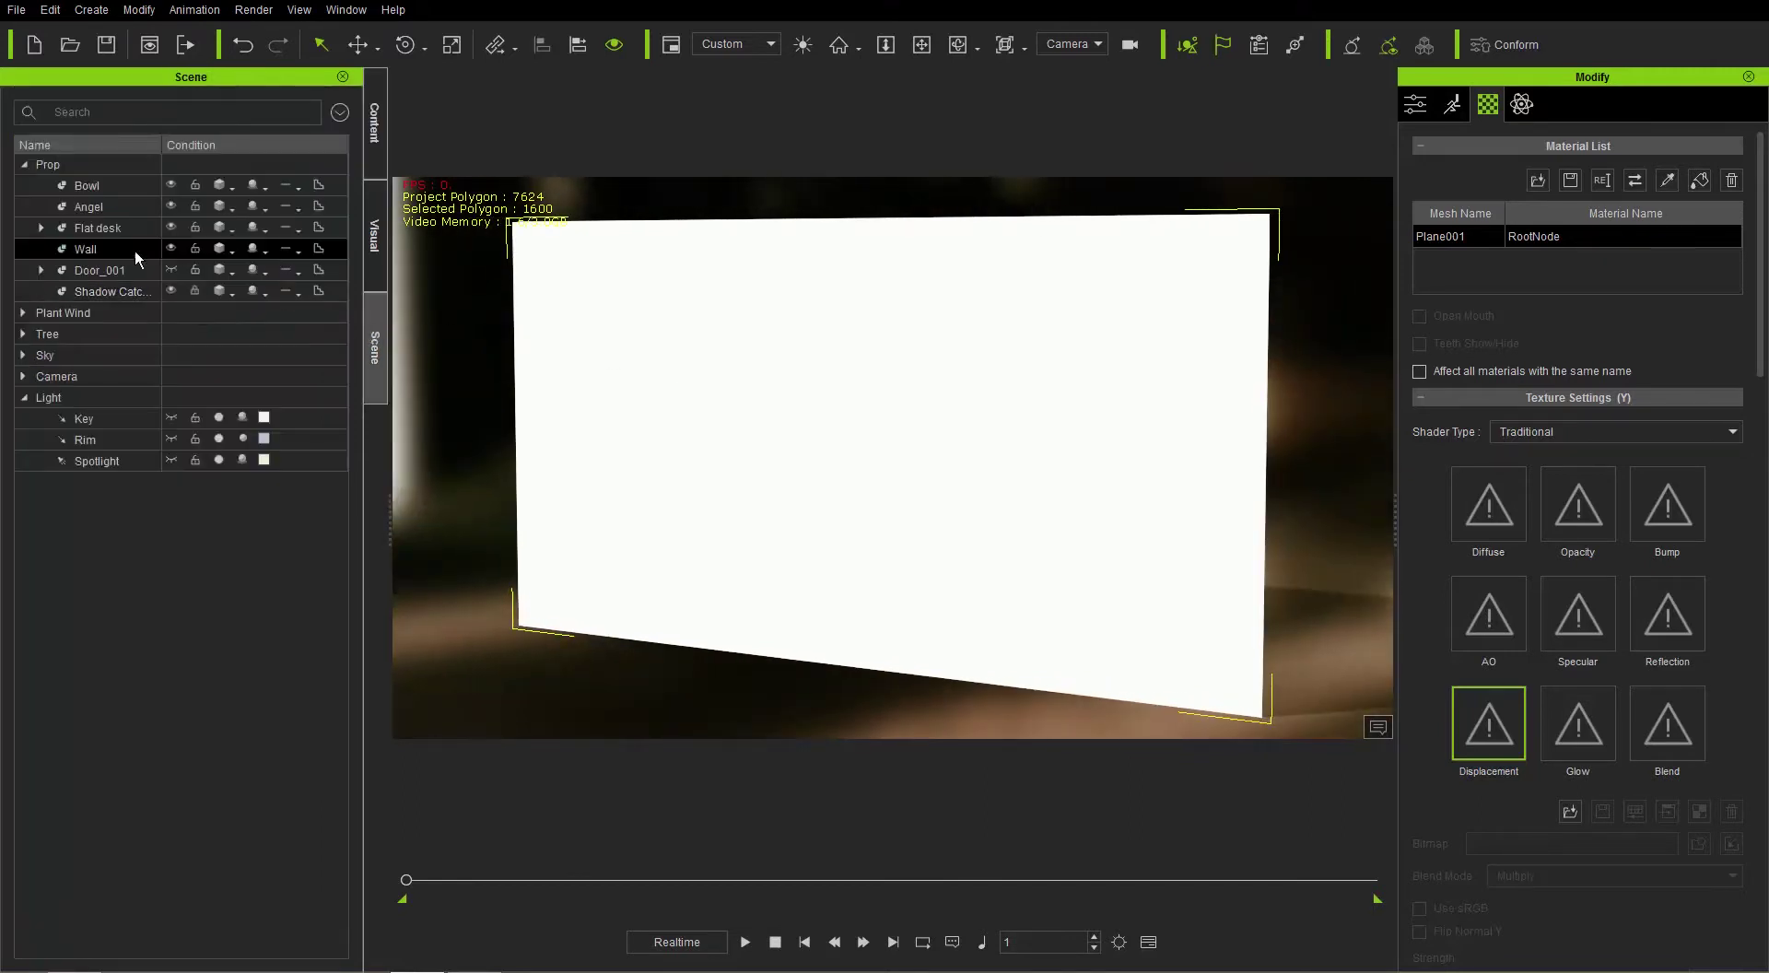
left_click(230, 247)
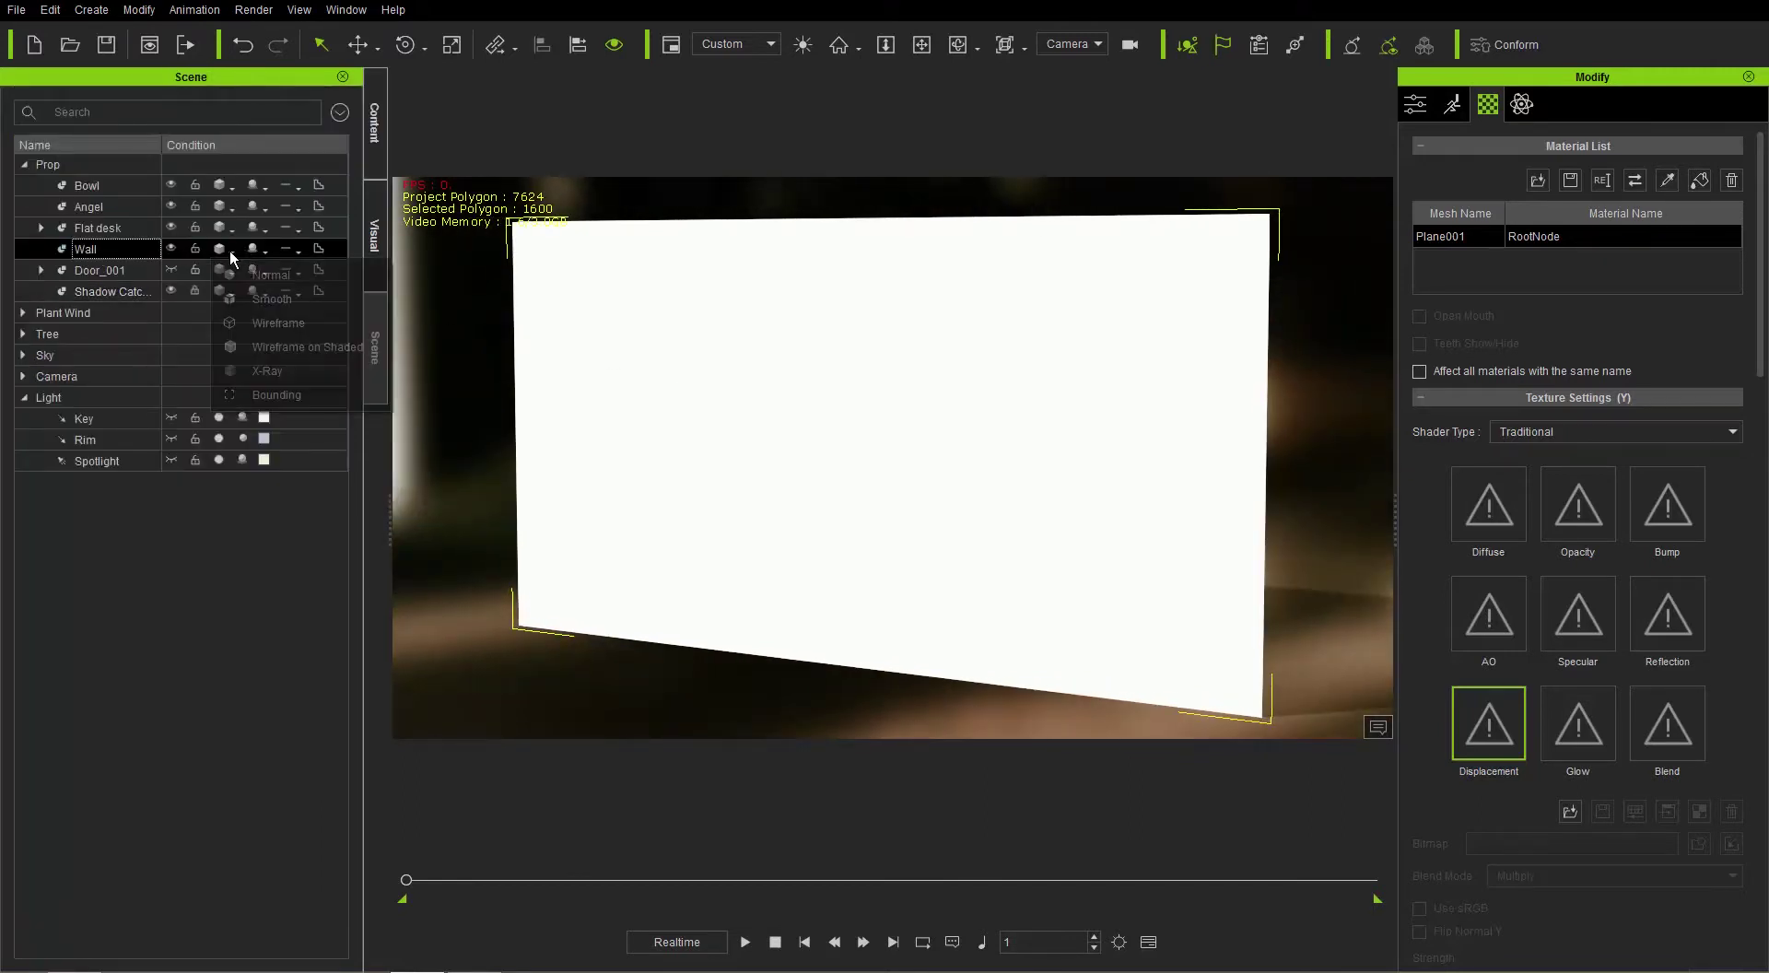
left_click(266, 326)
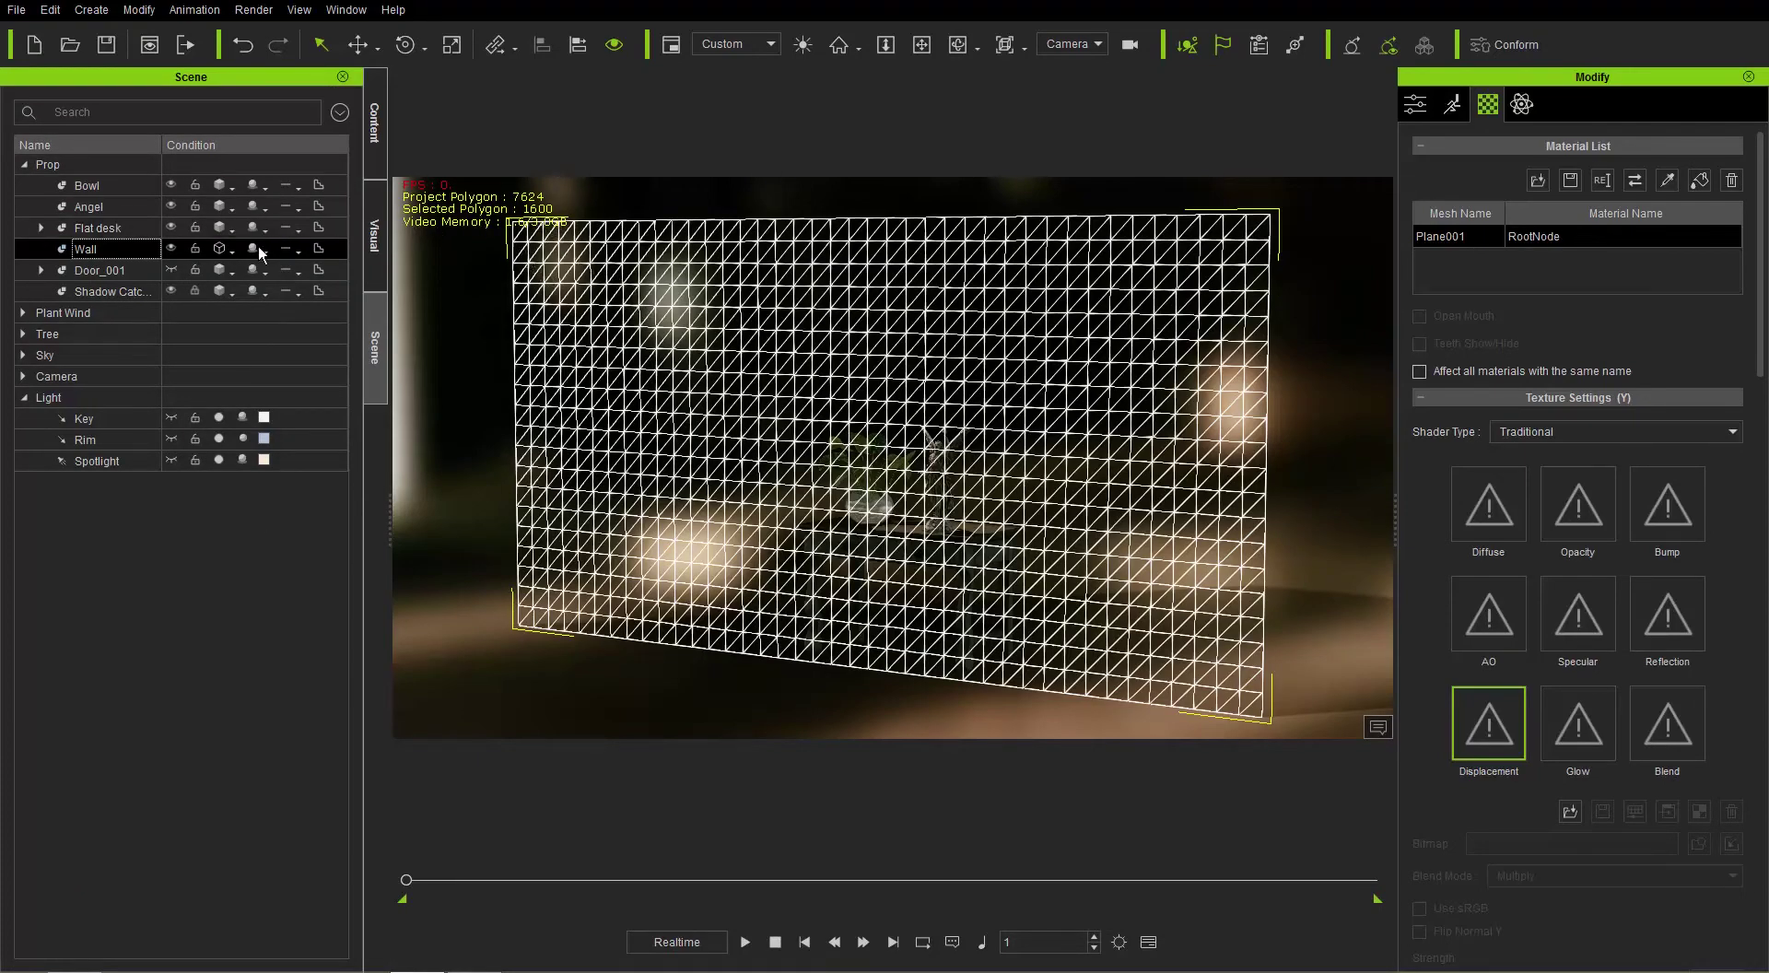
left_click(234, 252)
left_click(277, 273)
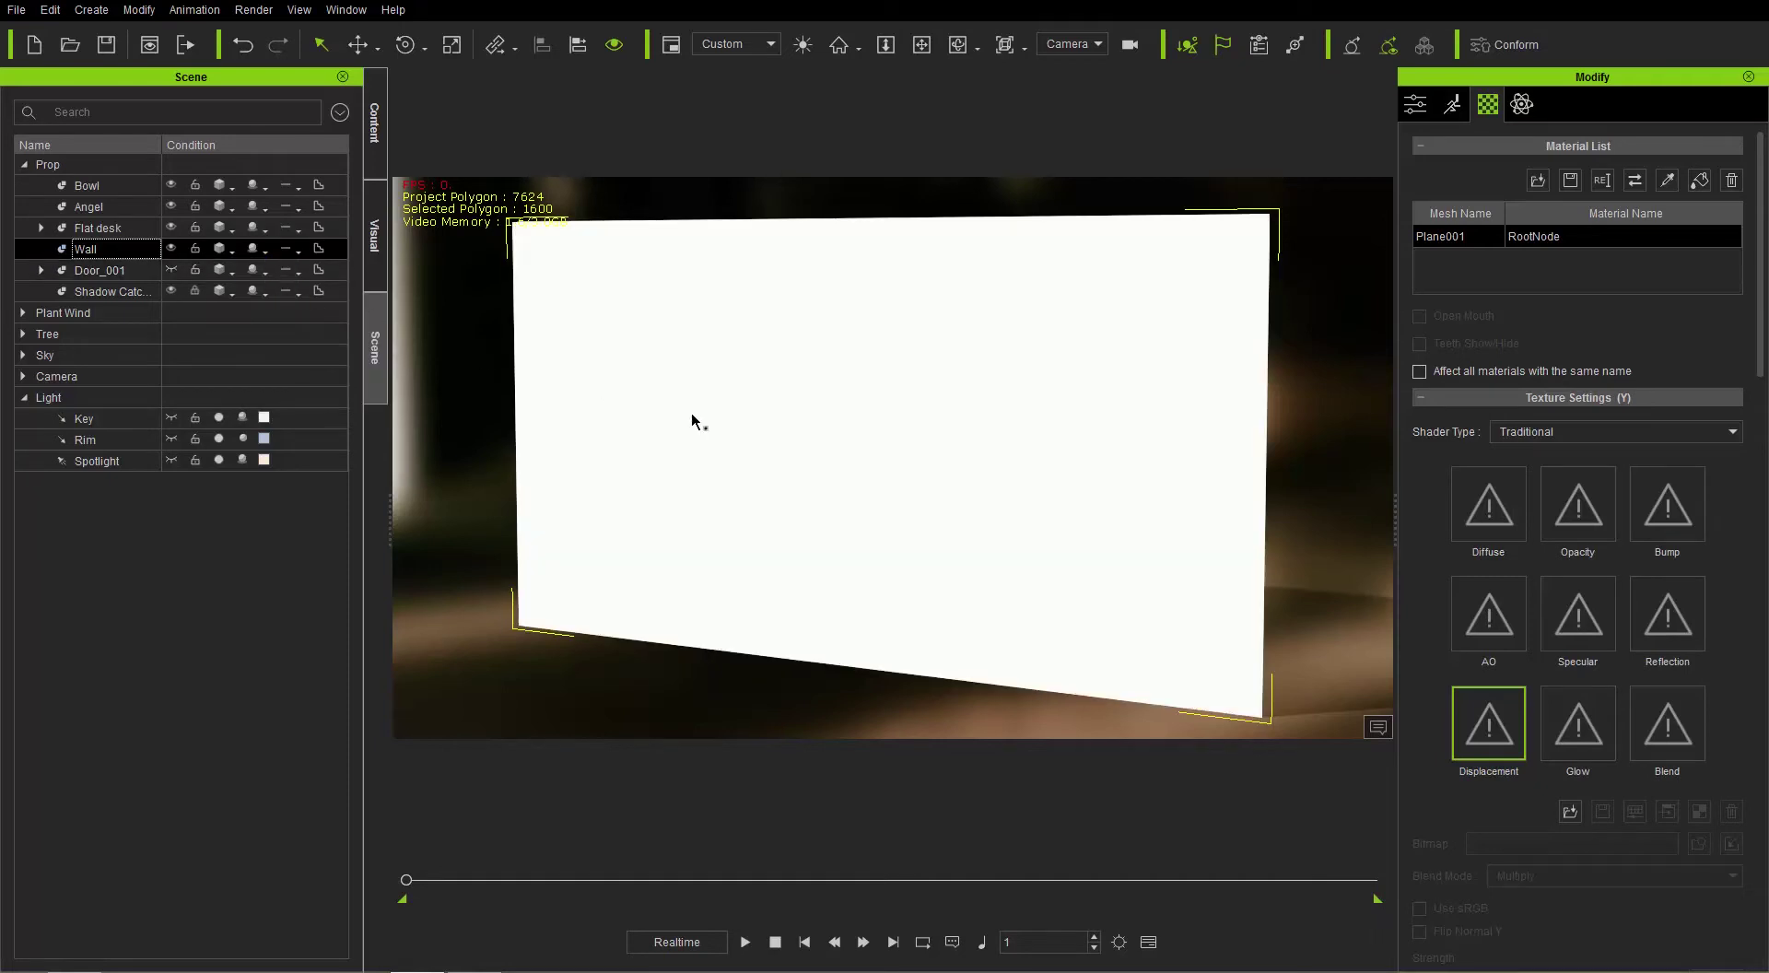
right_click_drag(1099, 416, 971, 433)
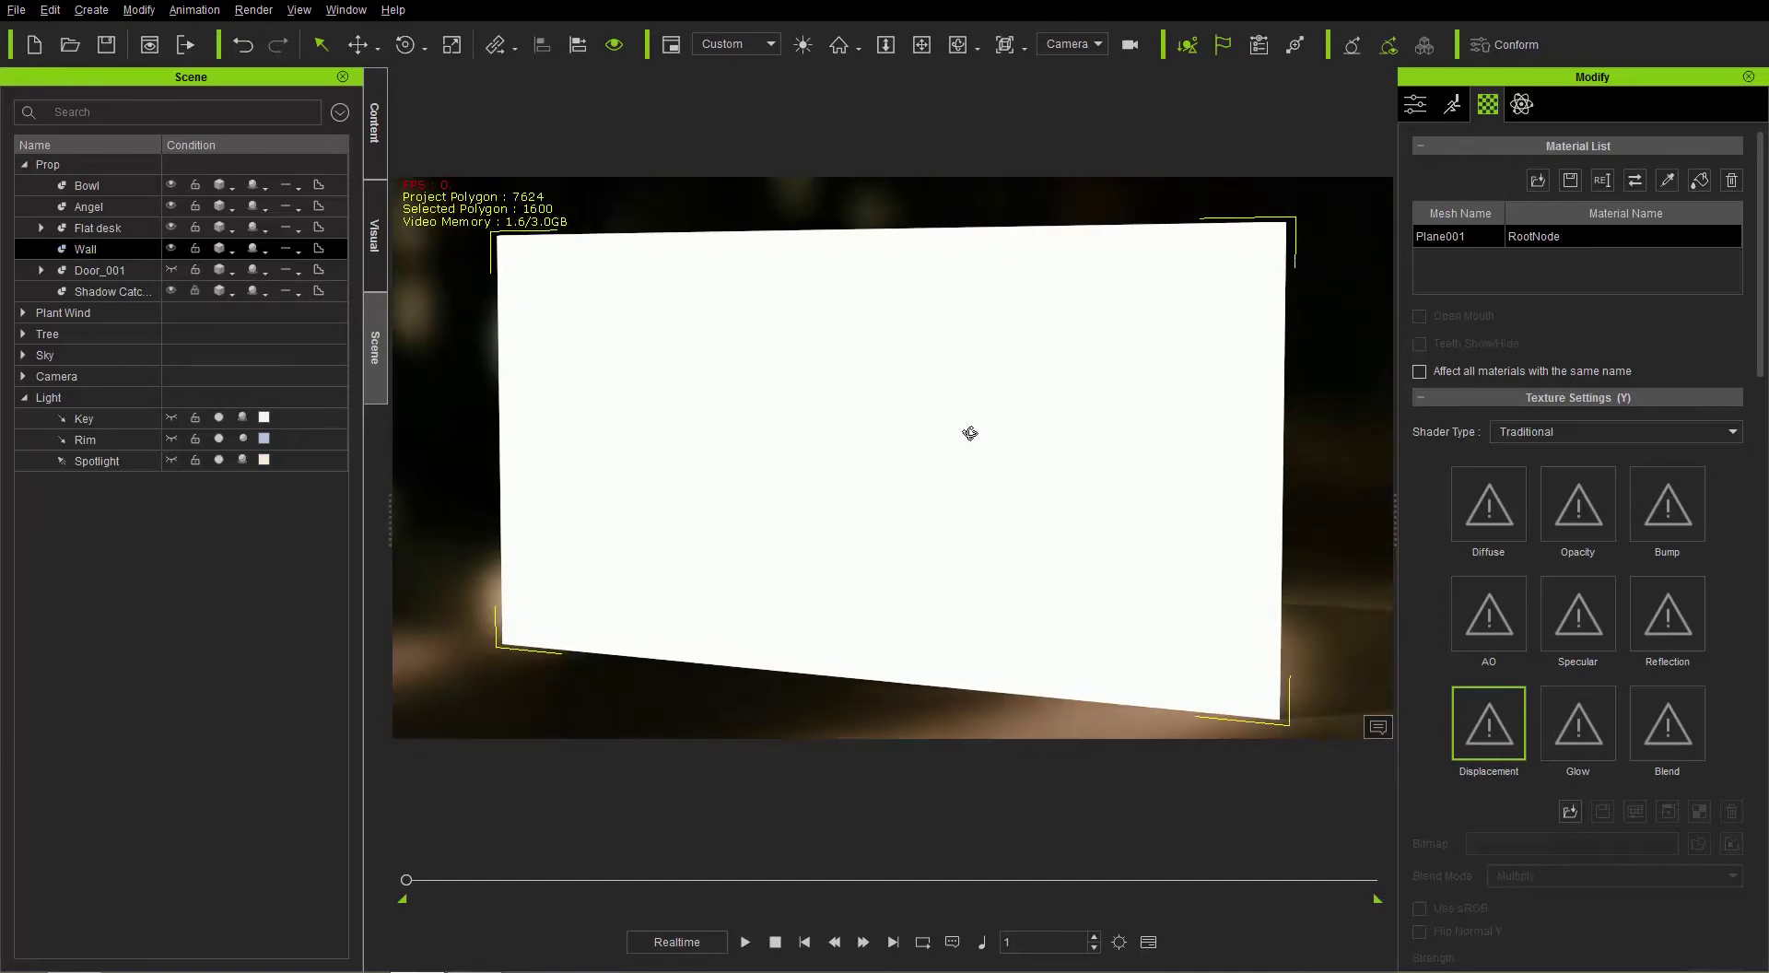
Open the Substance Super Tools folder in the material templates of the content library.
left_click(375, 124)
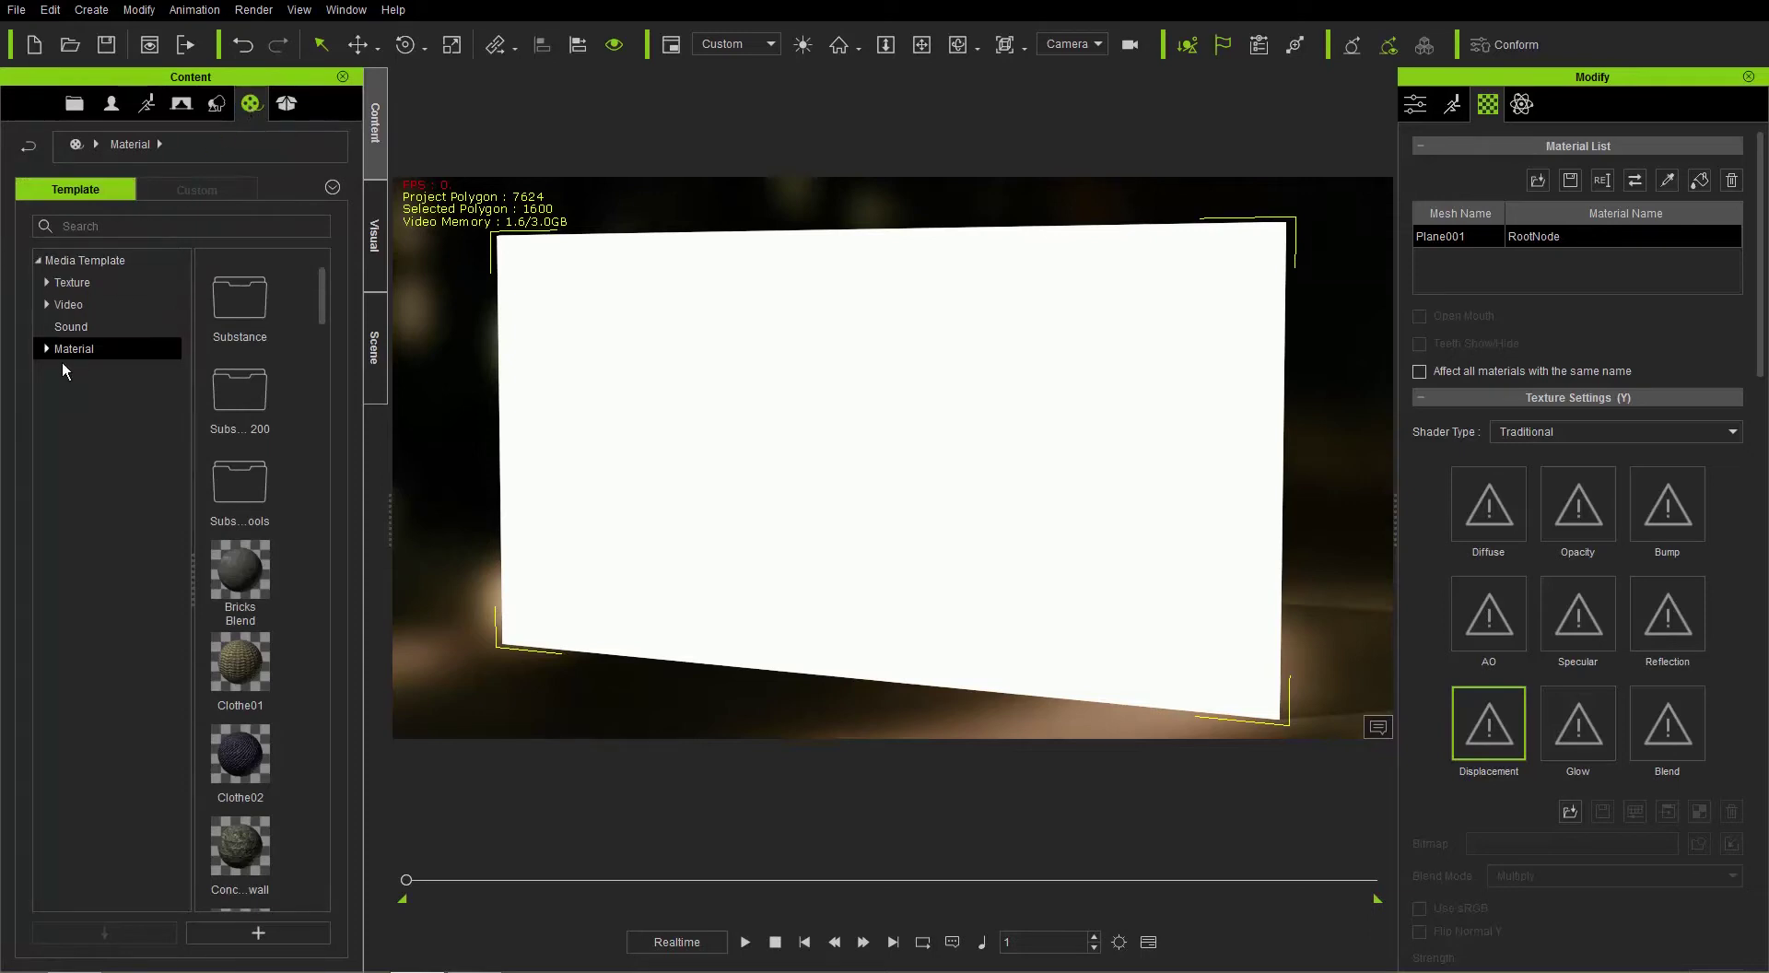
left_click(44, 350)
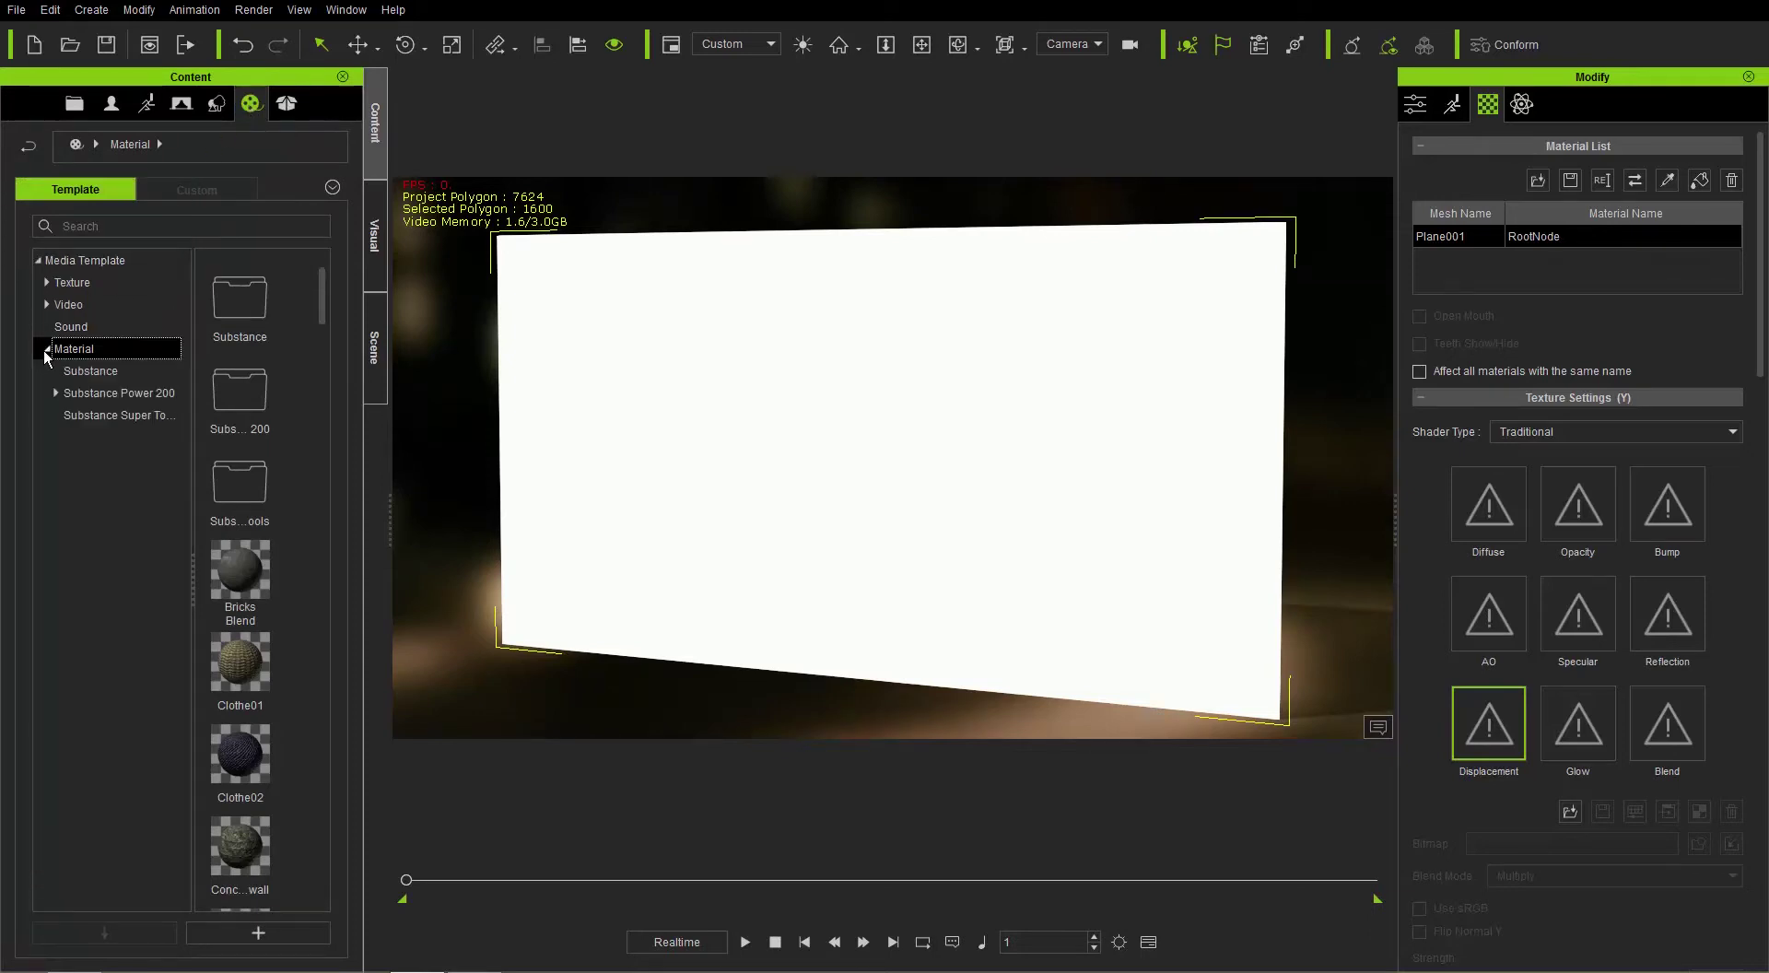
left_click(101, 416)
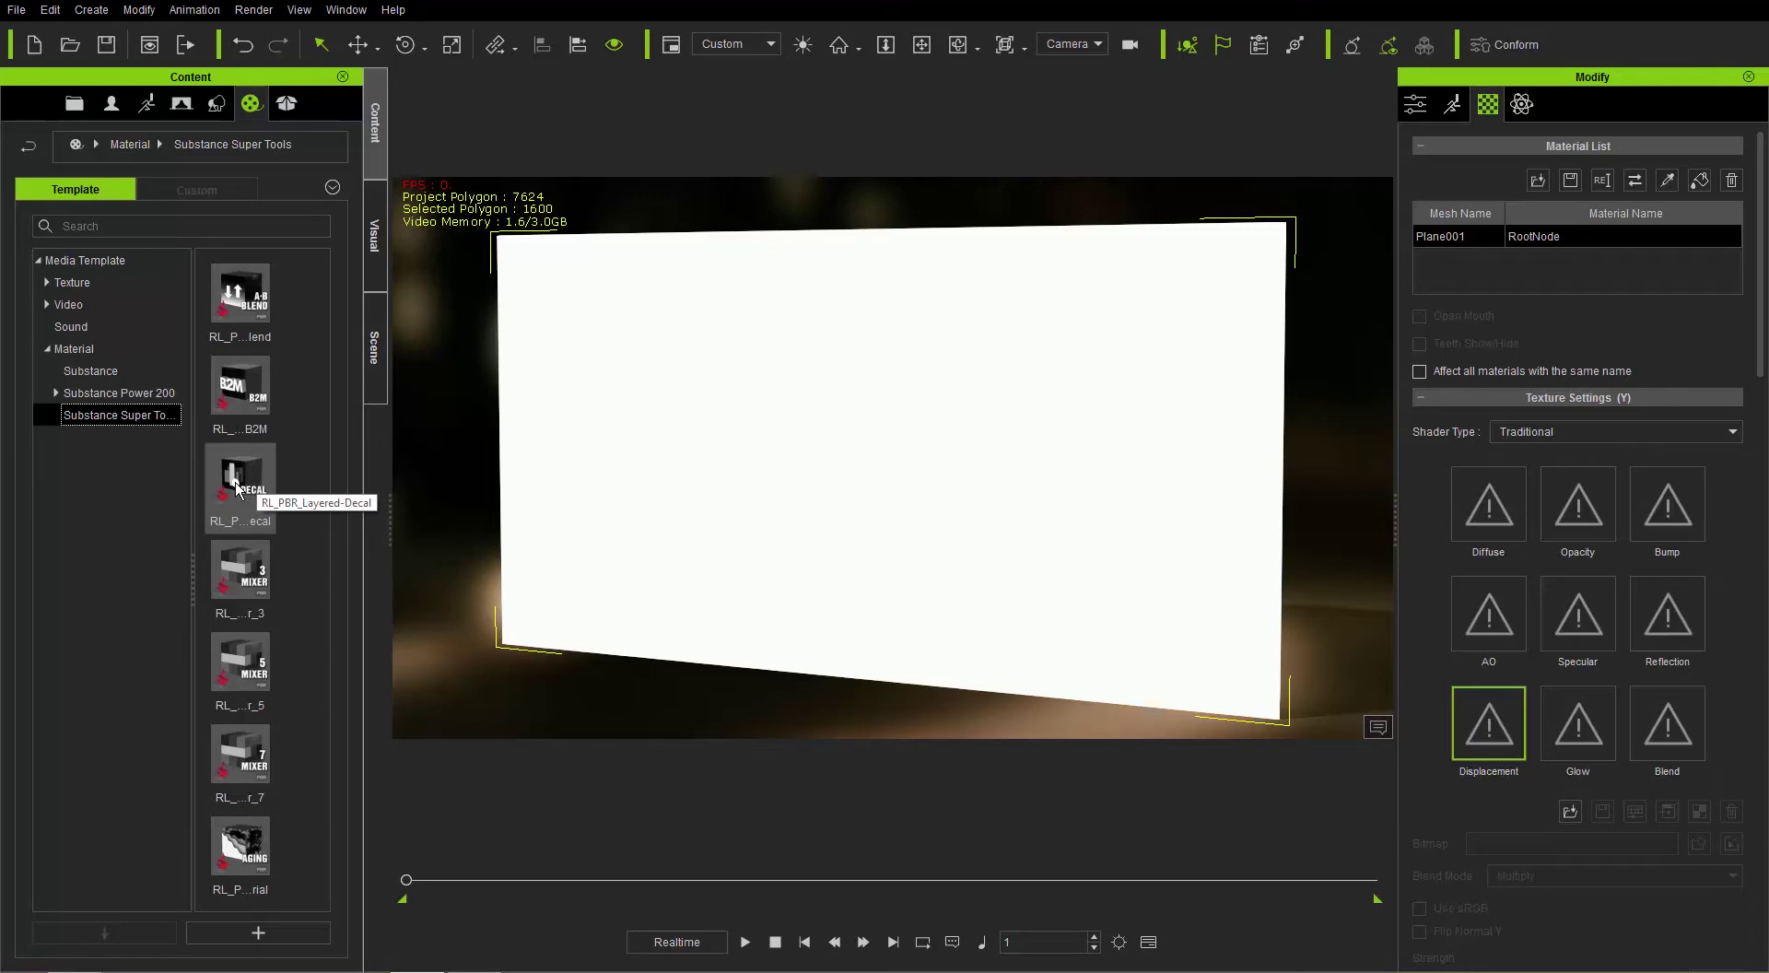
Switch the wall's shader type to PBR and apply the RL_PBR_Layered-Decal material to it.
left_click_drag(237, 489, 1206, 579)
left_click_drag(1094, 427, 1033, 383)
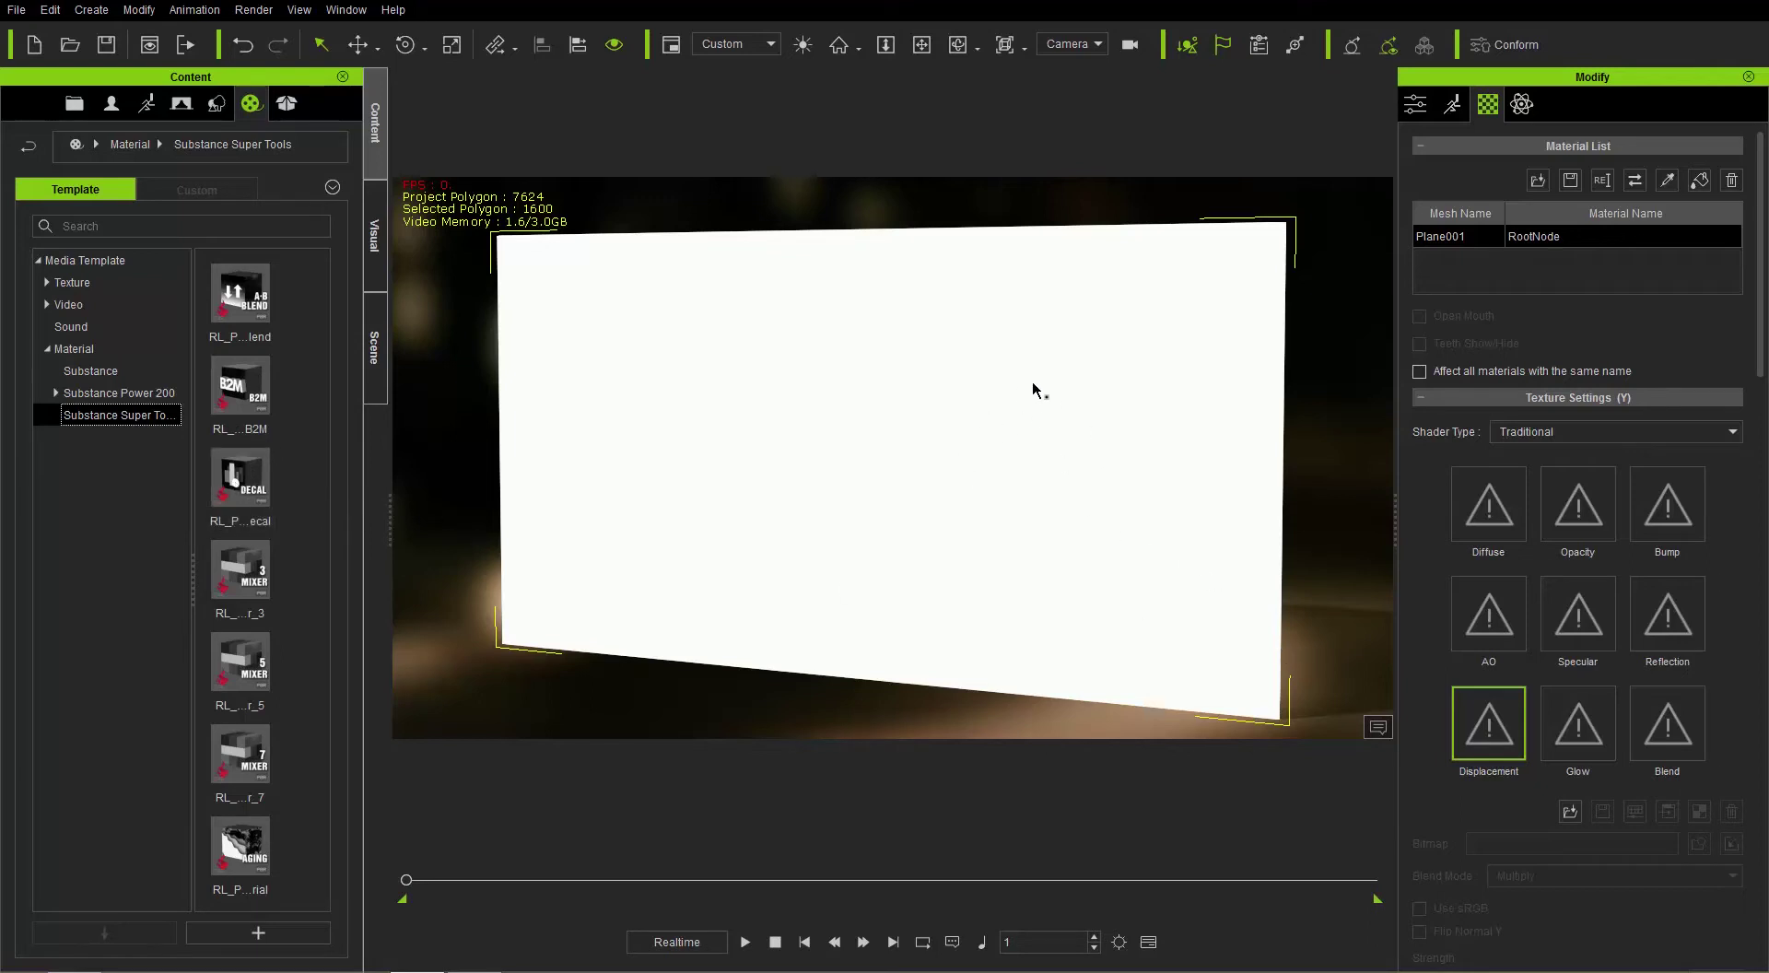
left_click(1561, 433)
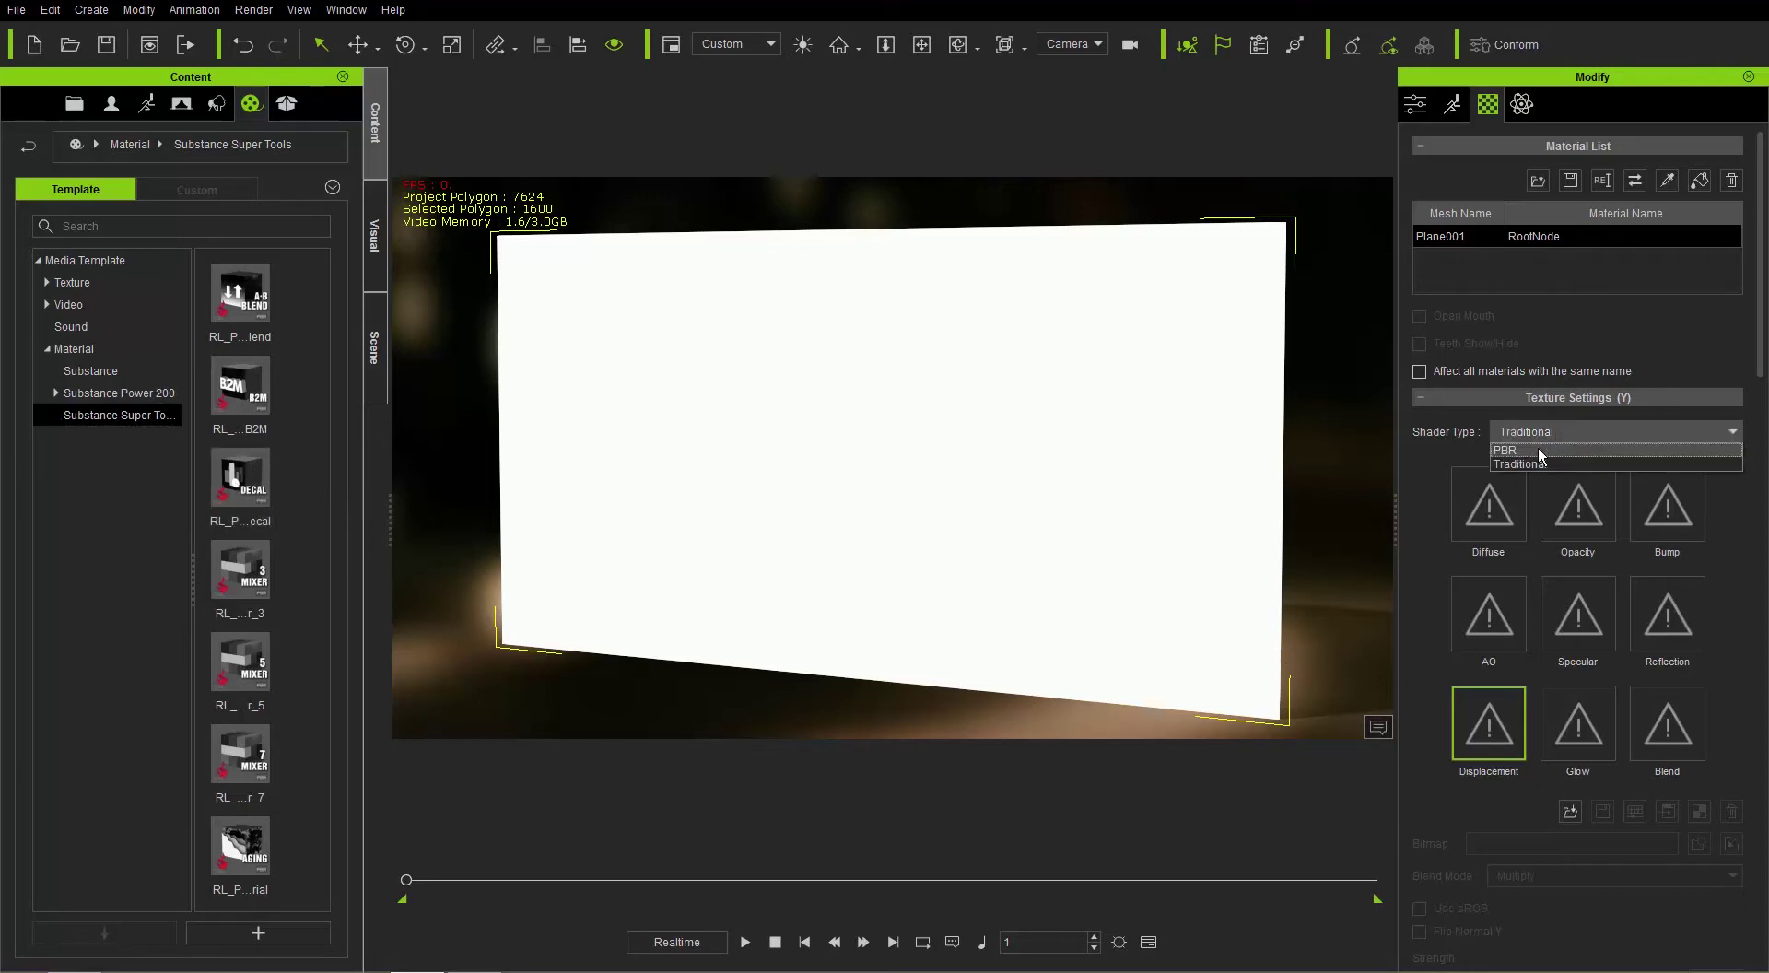
left_click(1537, 445)
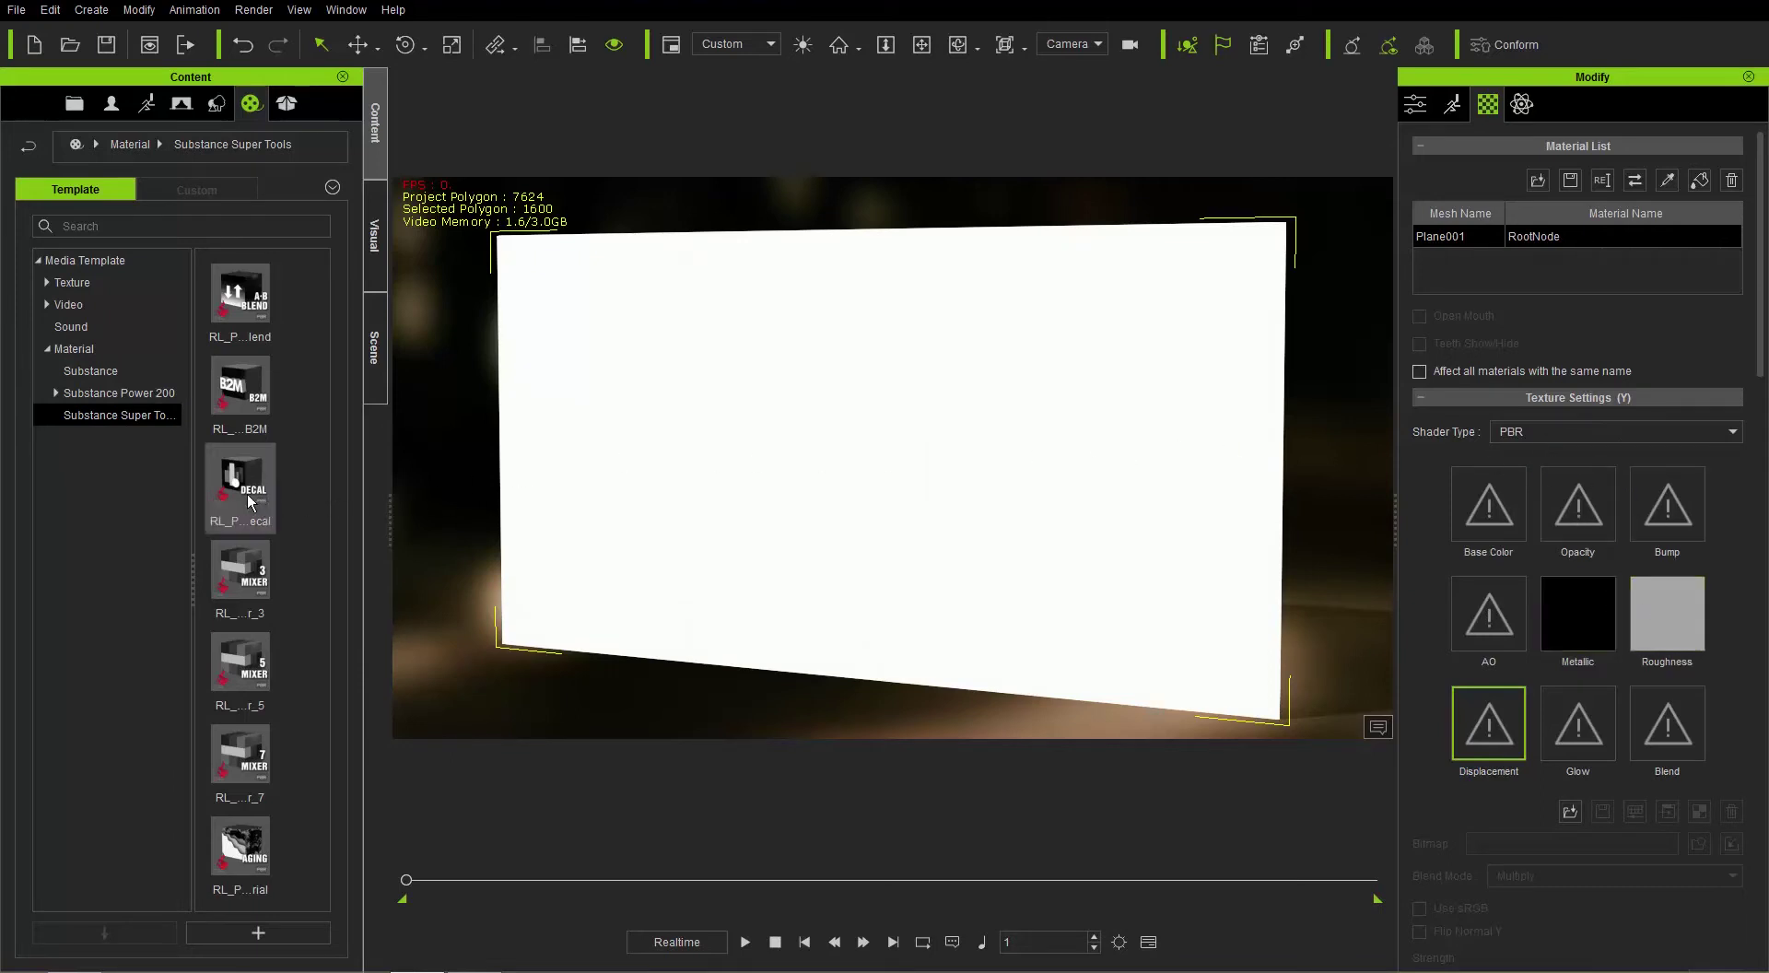
left_click_drag(249, 483, 838, 454)
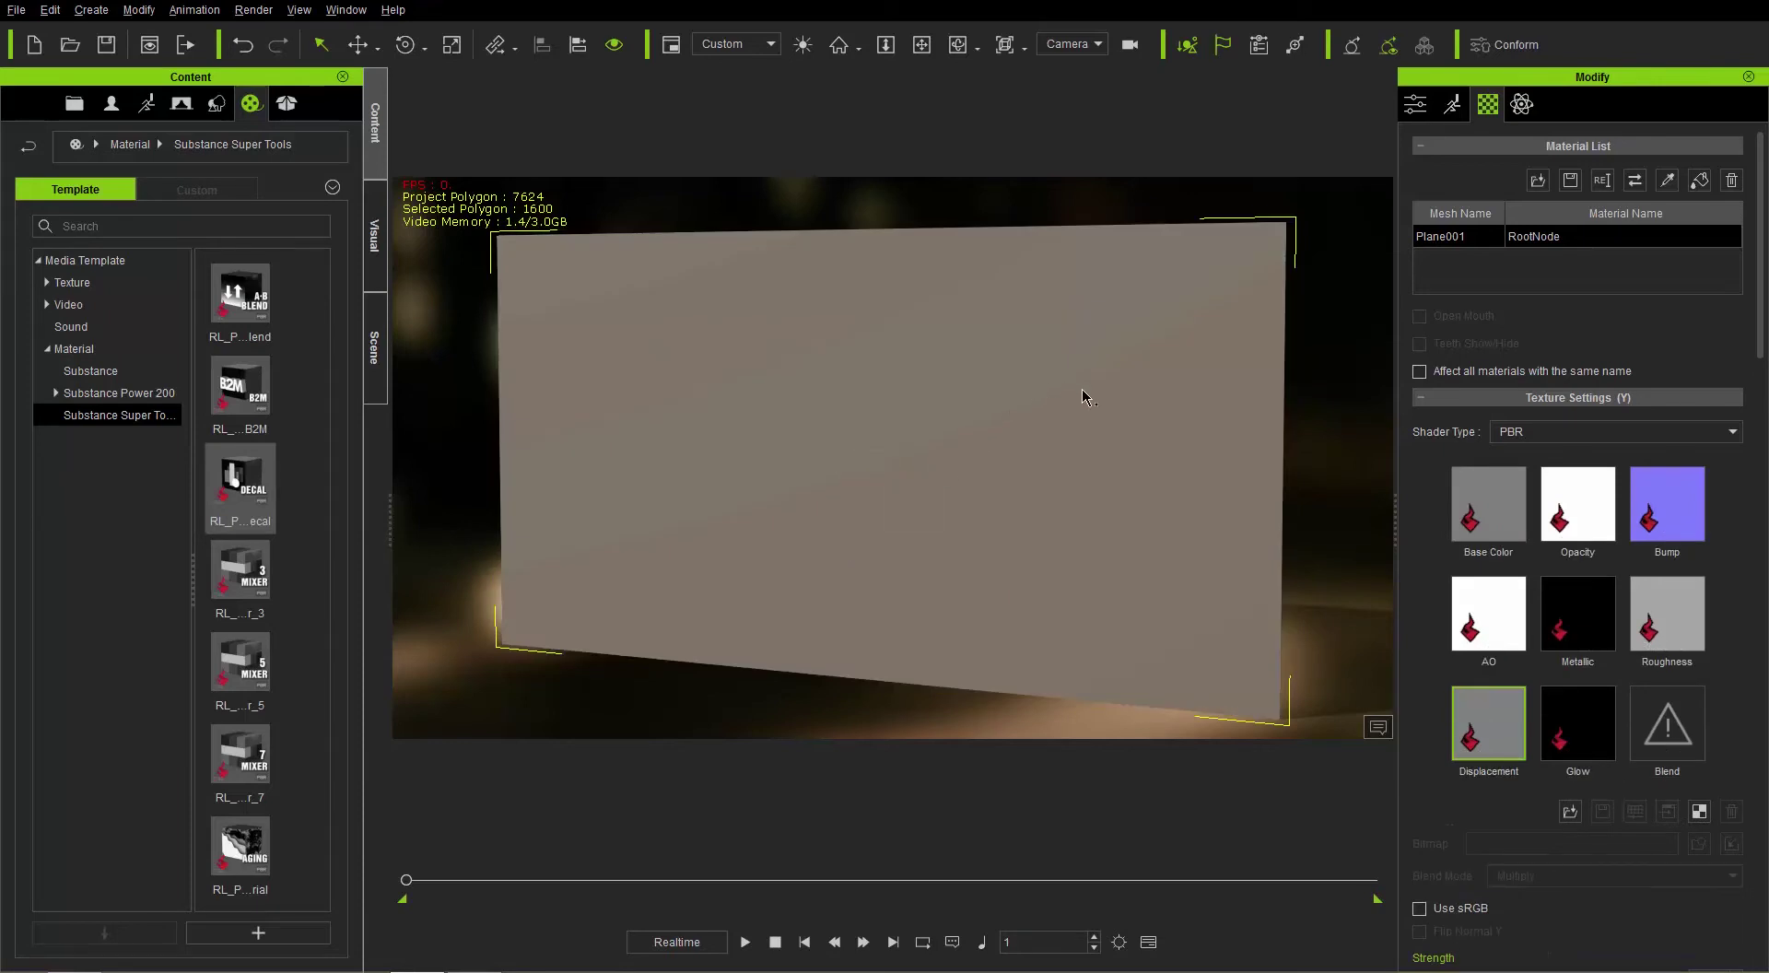
right_click_drag(1084, 396, 1047, 376)
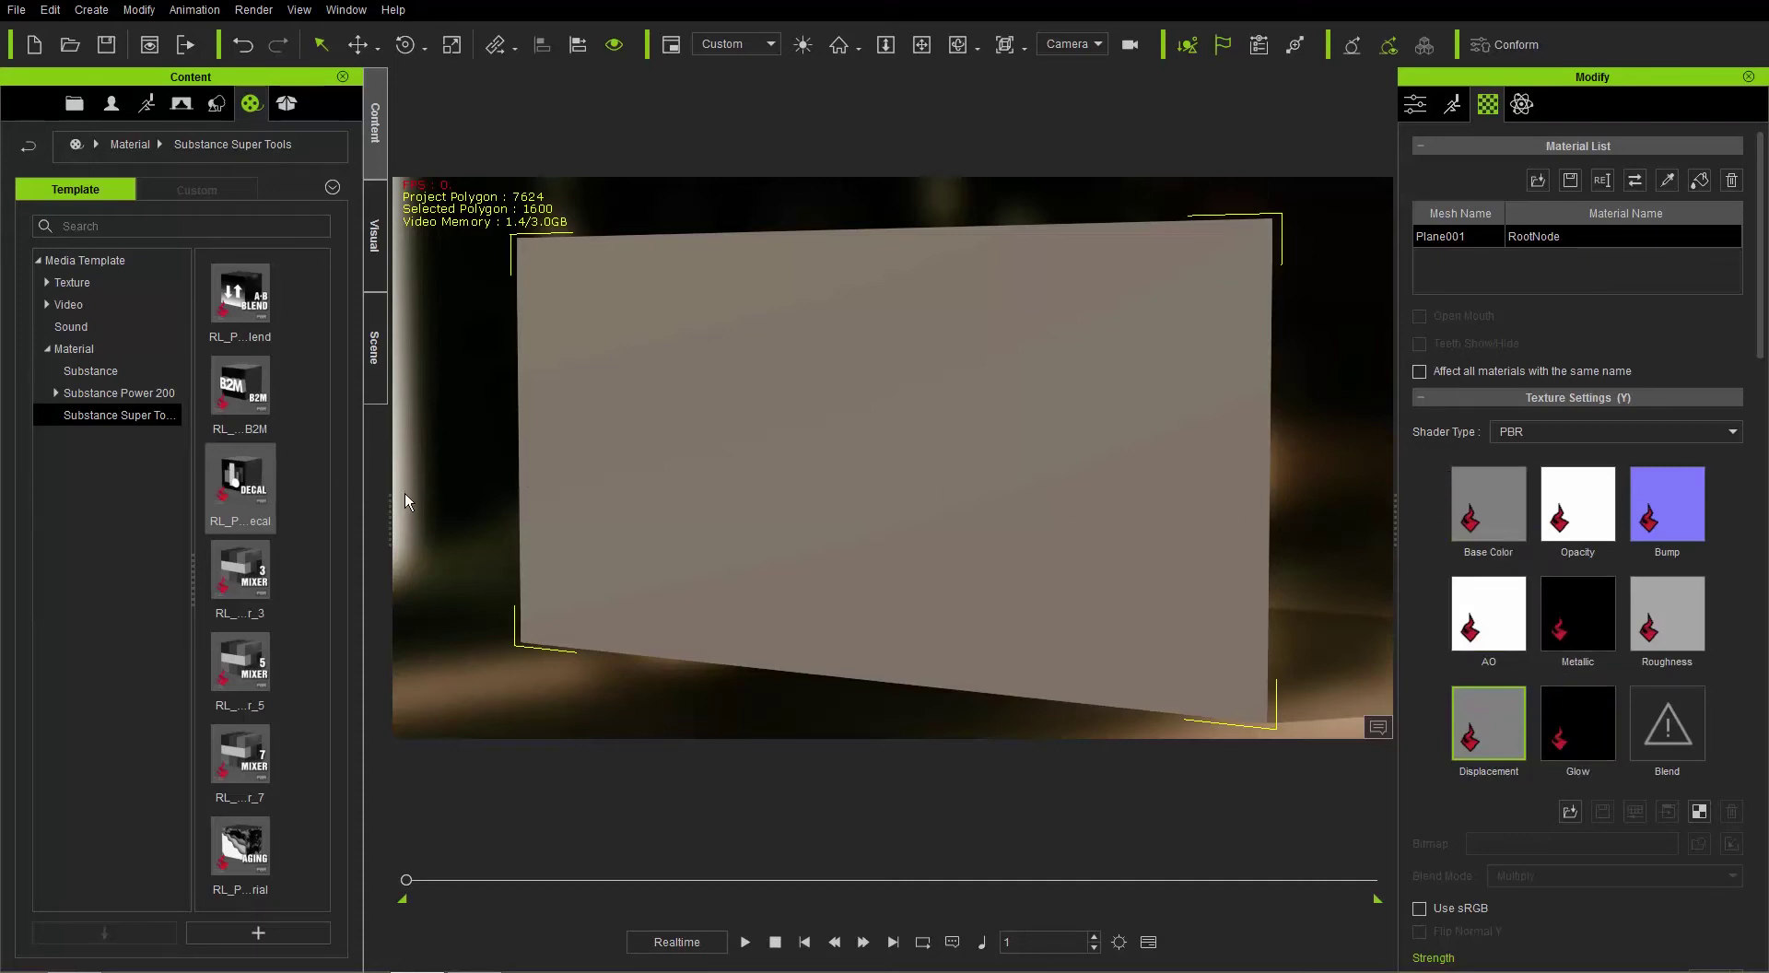
Set the strength of the wall material's displacement channel to 111.
scroll(1523, 606, "down", 5)
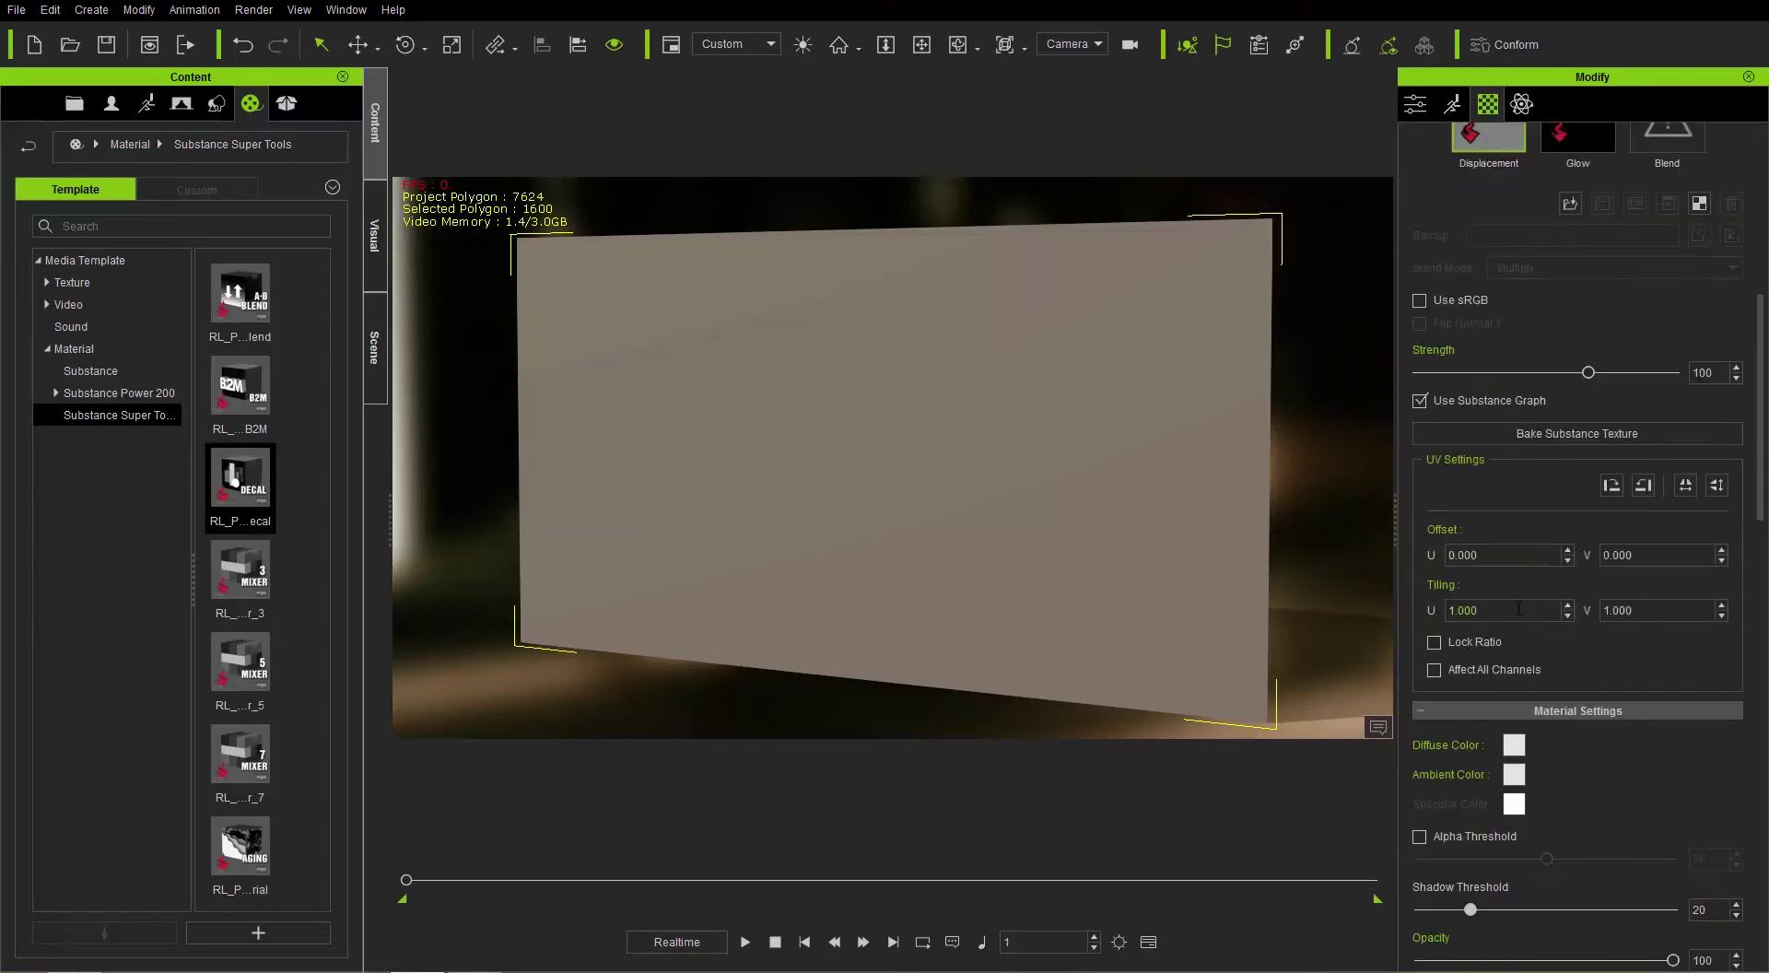
scroll(1519, 609, "down", 9)
scroll(1517, 601, "up", 9)
mouse_move(1593, 373)
left_mouse_down()
mouse_move(1670, 372)
mouse_move(1593, 372)
left_mouse_up()
scroll(1535, 324, "up", 3)
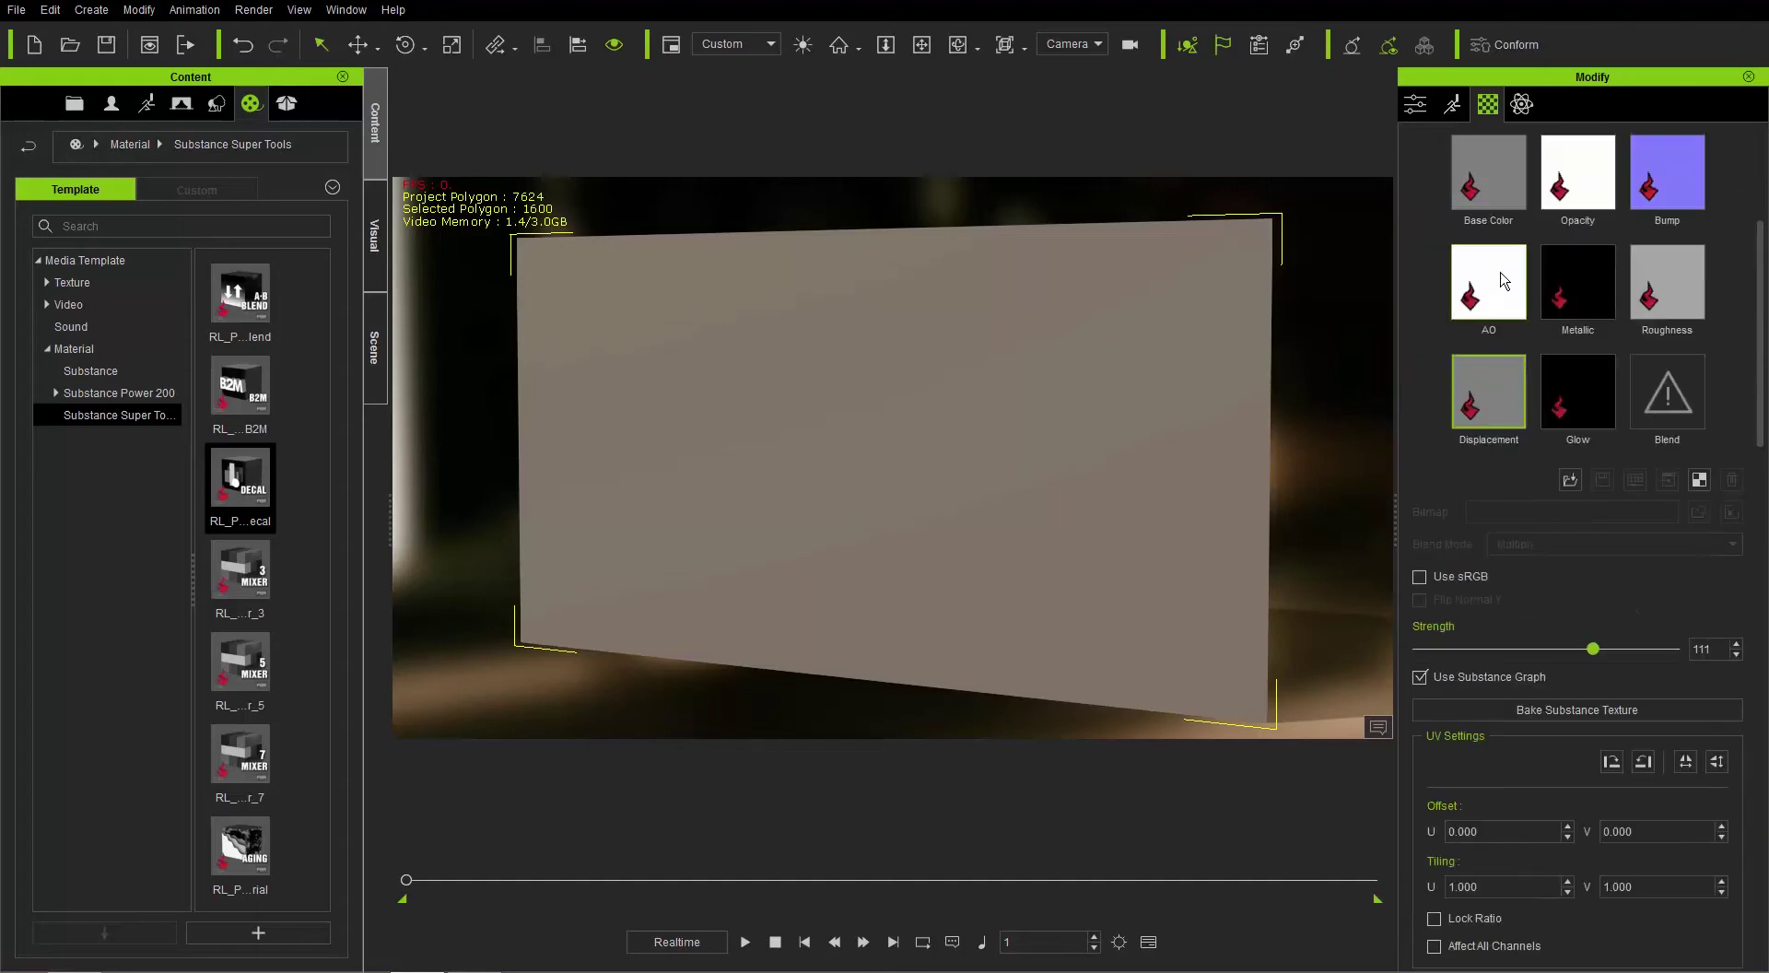
Select the Base Color texture channel and expand the Base group in the wall's Layered Decal substance settings.
left_click(1475, 185)
scroll(1496, 671, "down", 10)
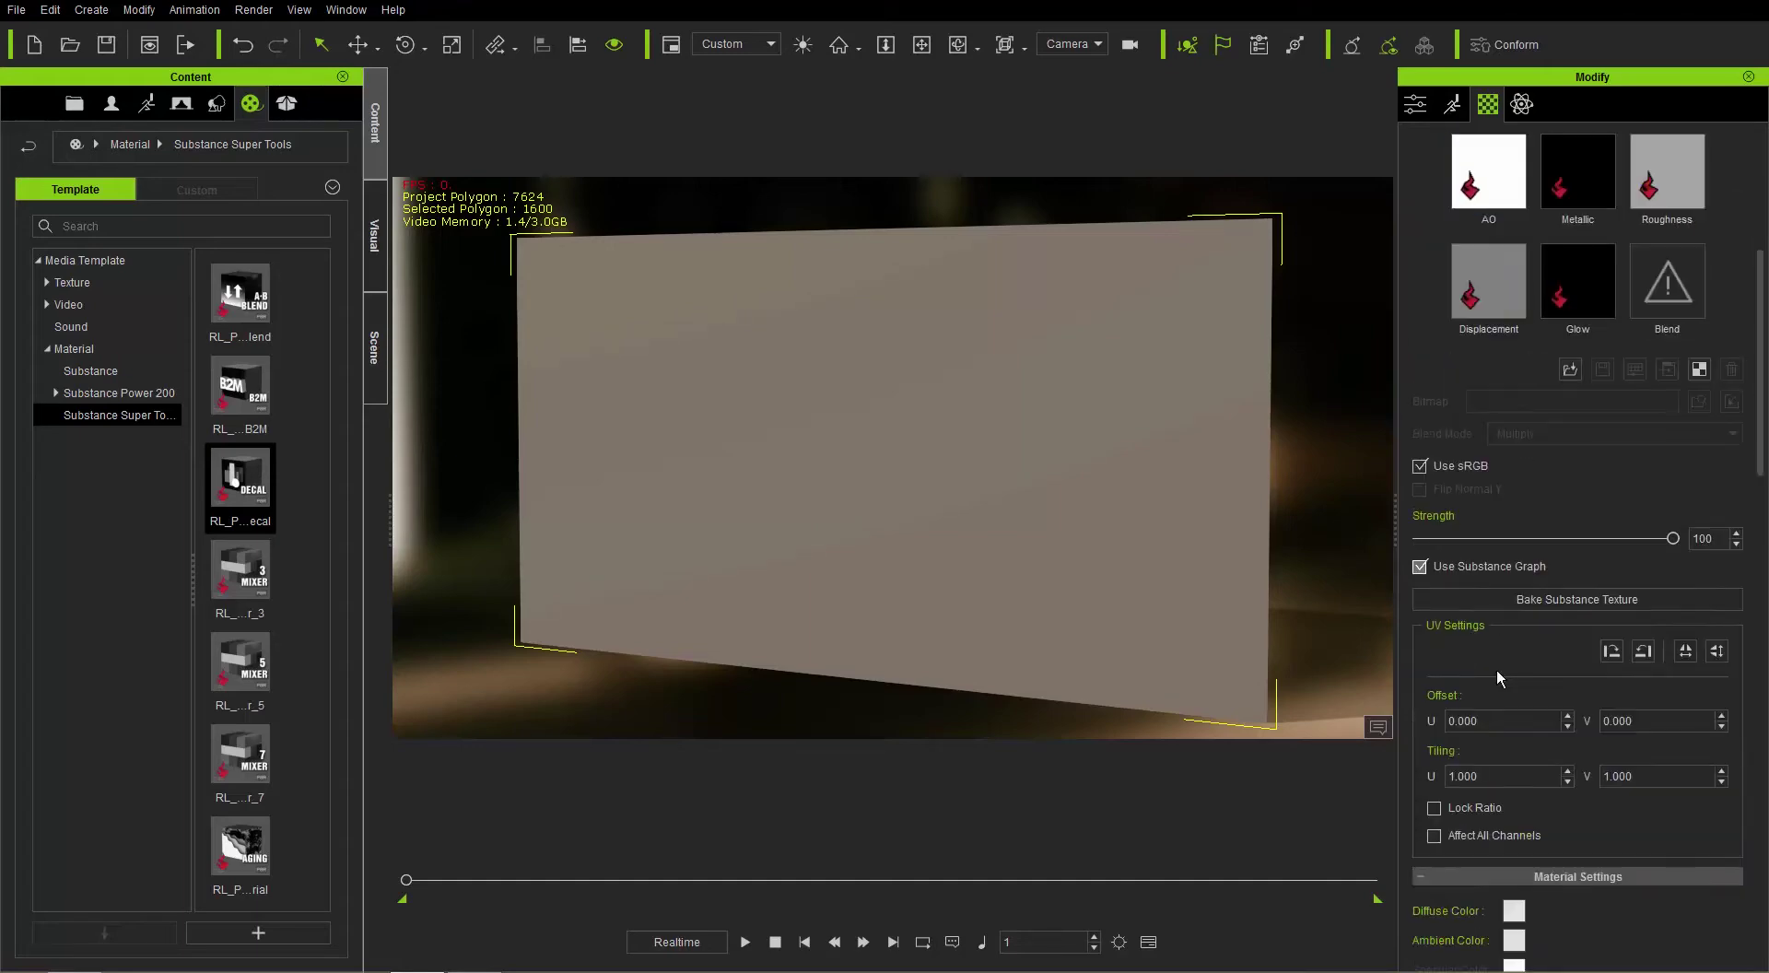
scroll(1496, 671, "down", 10)
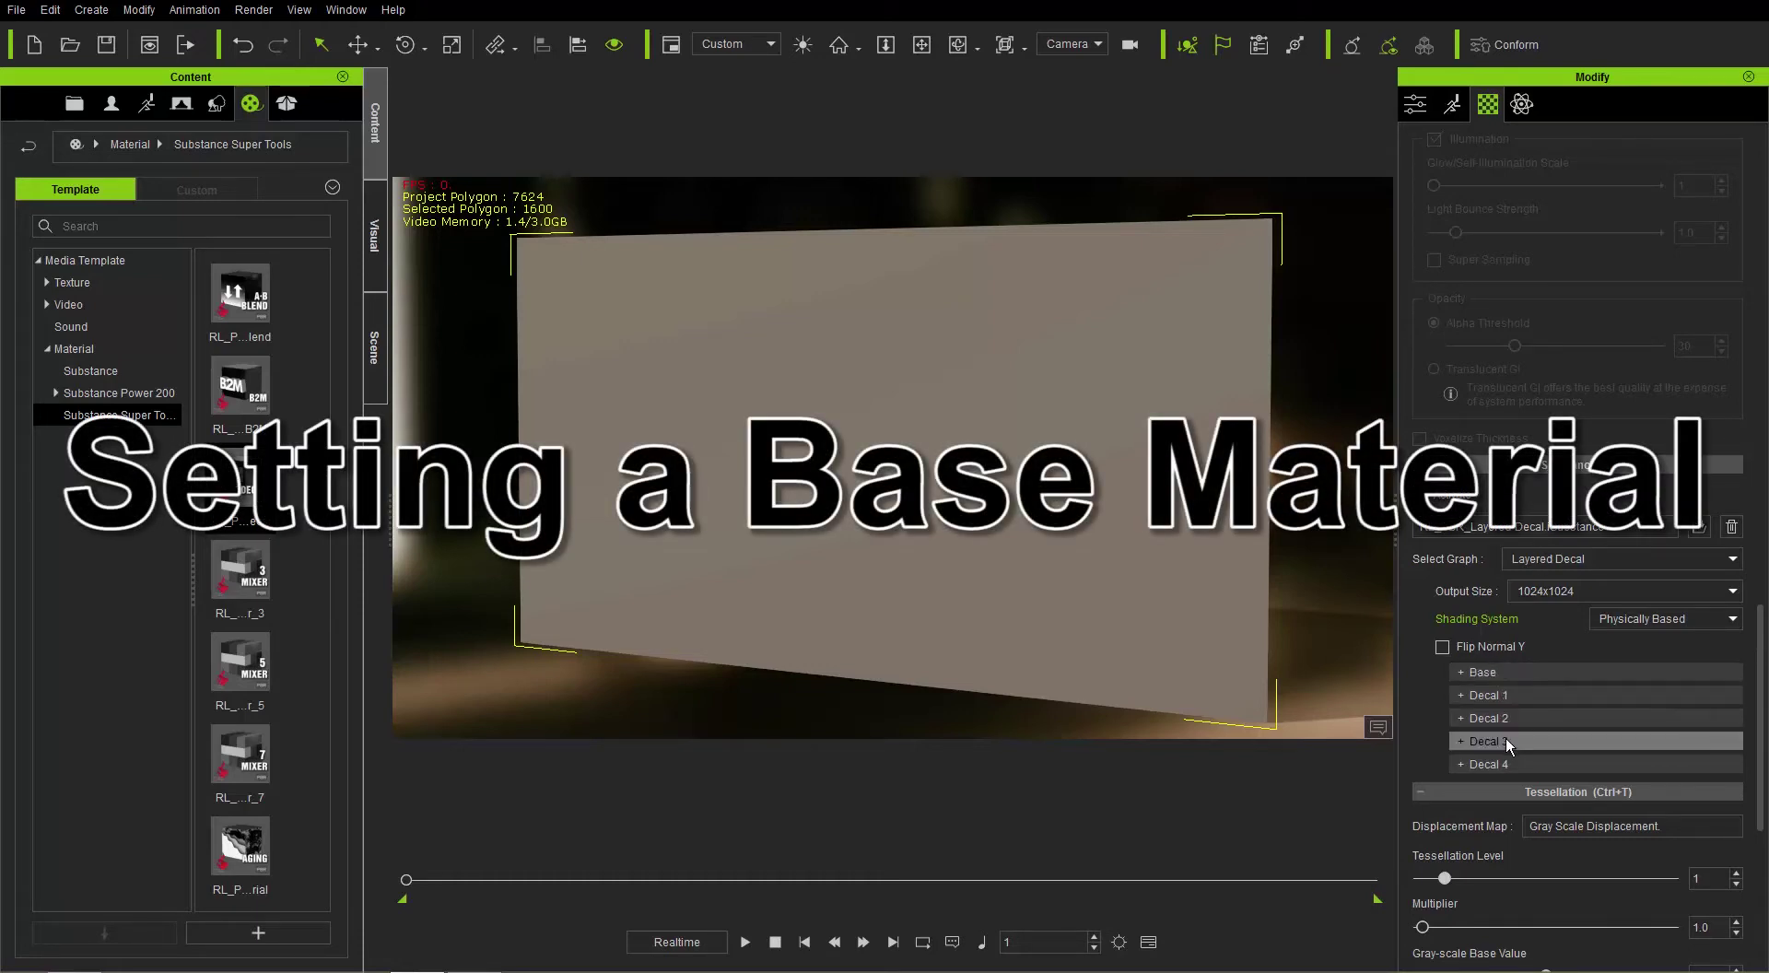
scroll(1504, 700, "down", 1)
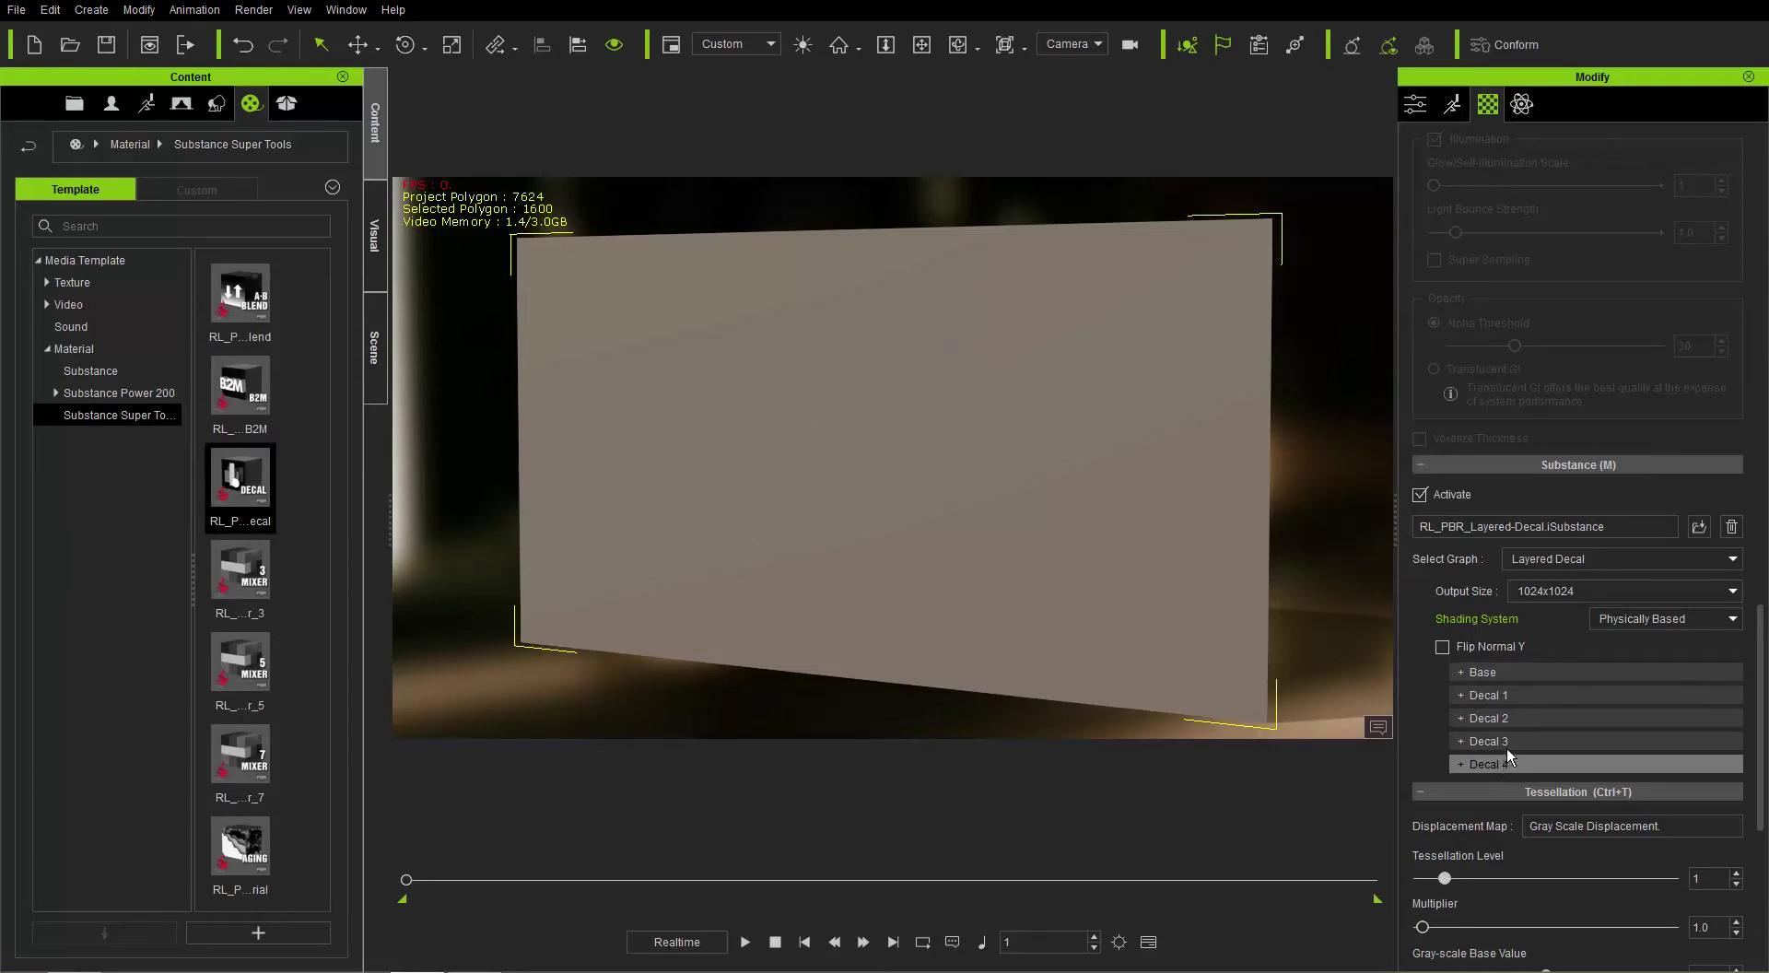
scroll(1523, 684, "down", 2)
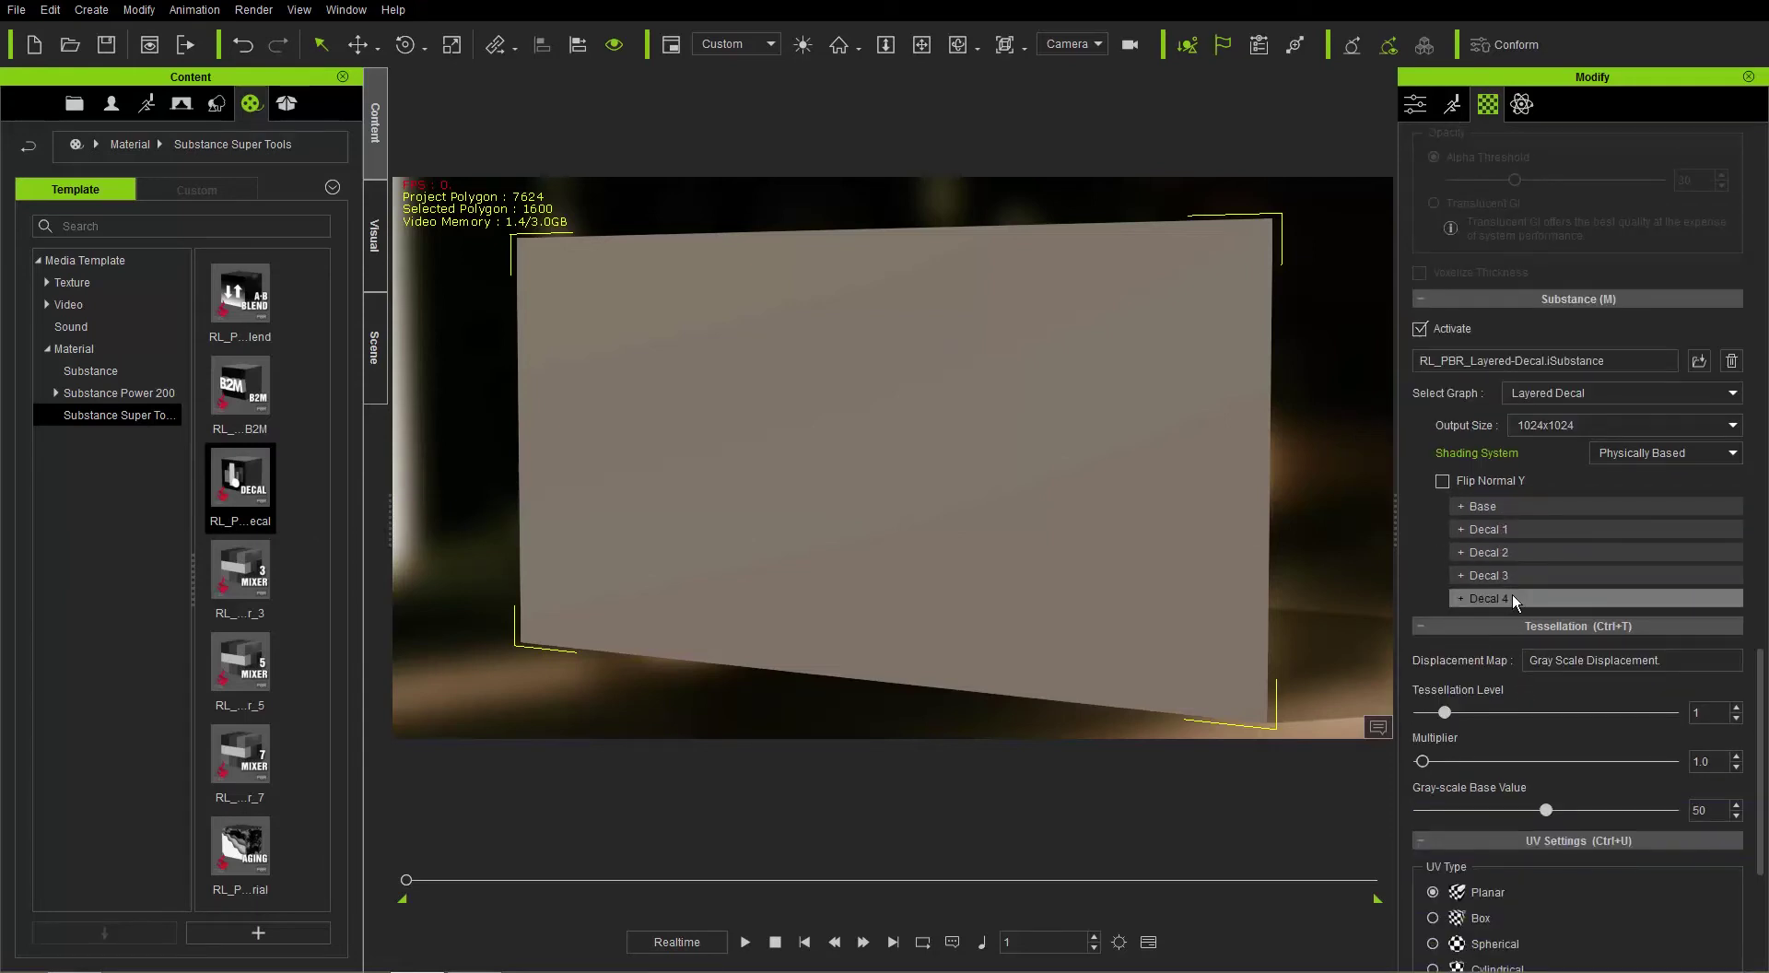
left_click(1495, 510)
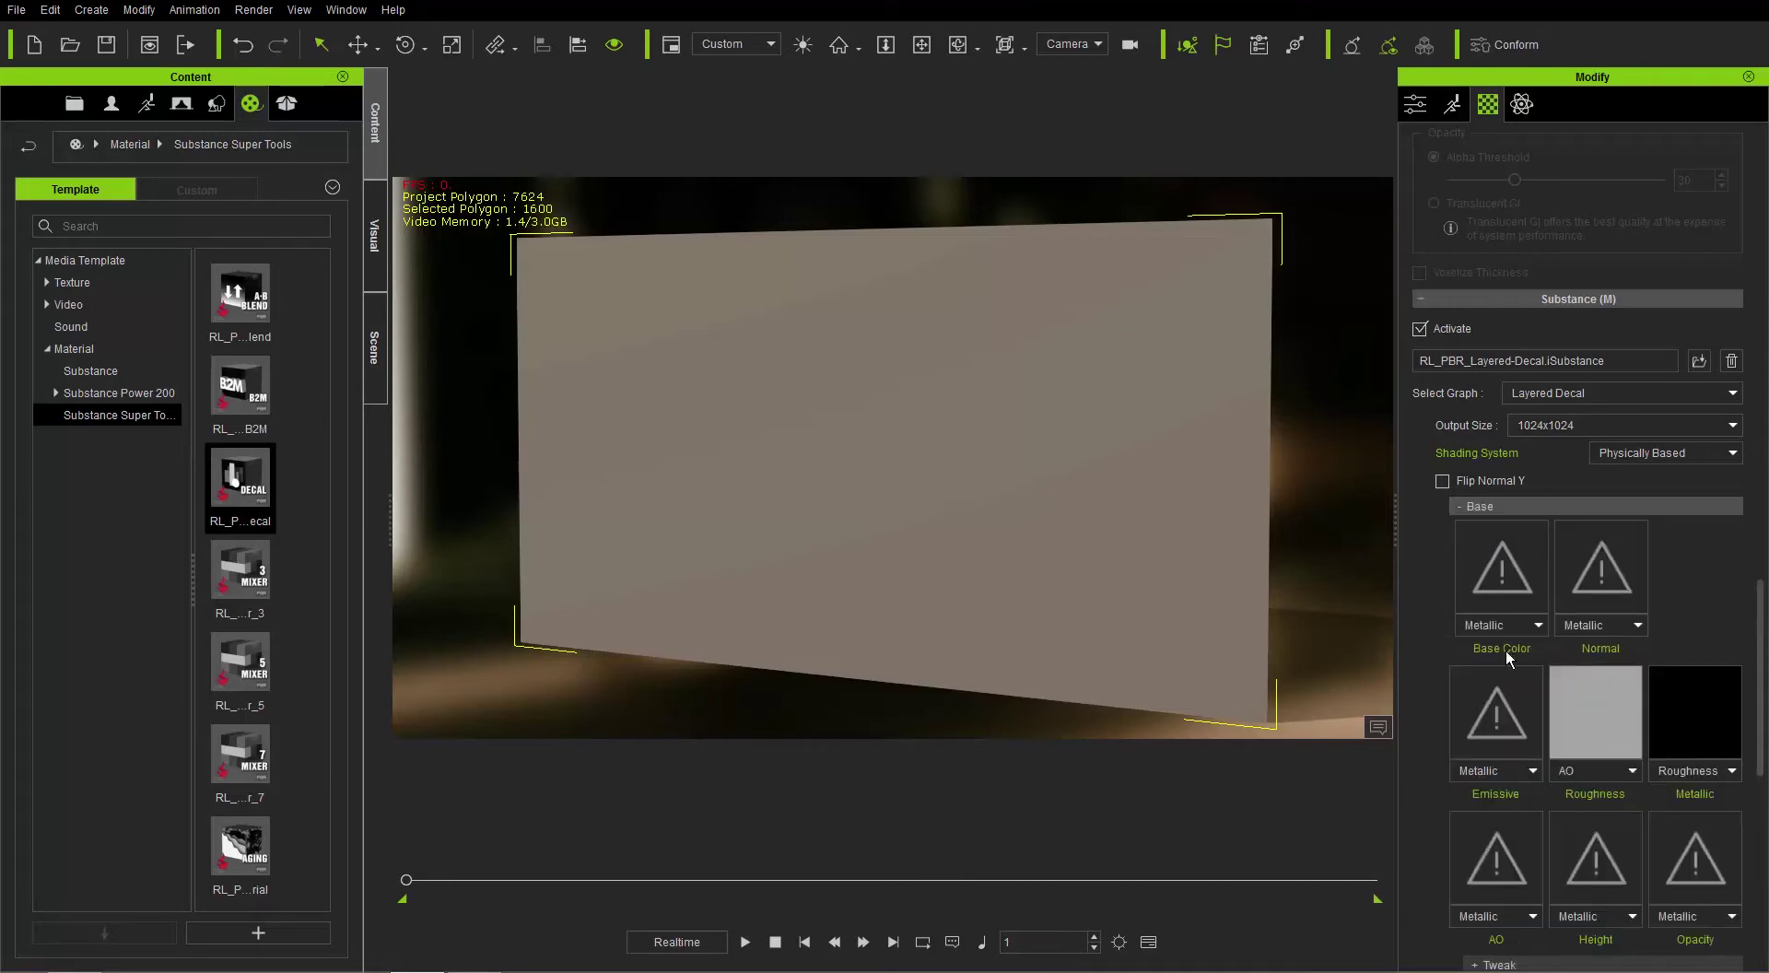
Load Brick_06_D from the PBRDecal\Brick_06 folder as the Base group's base color map.
left_click(1499, 569)
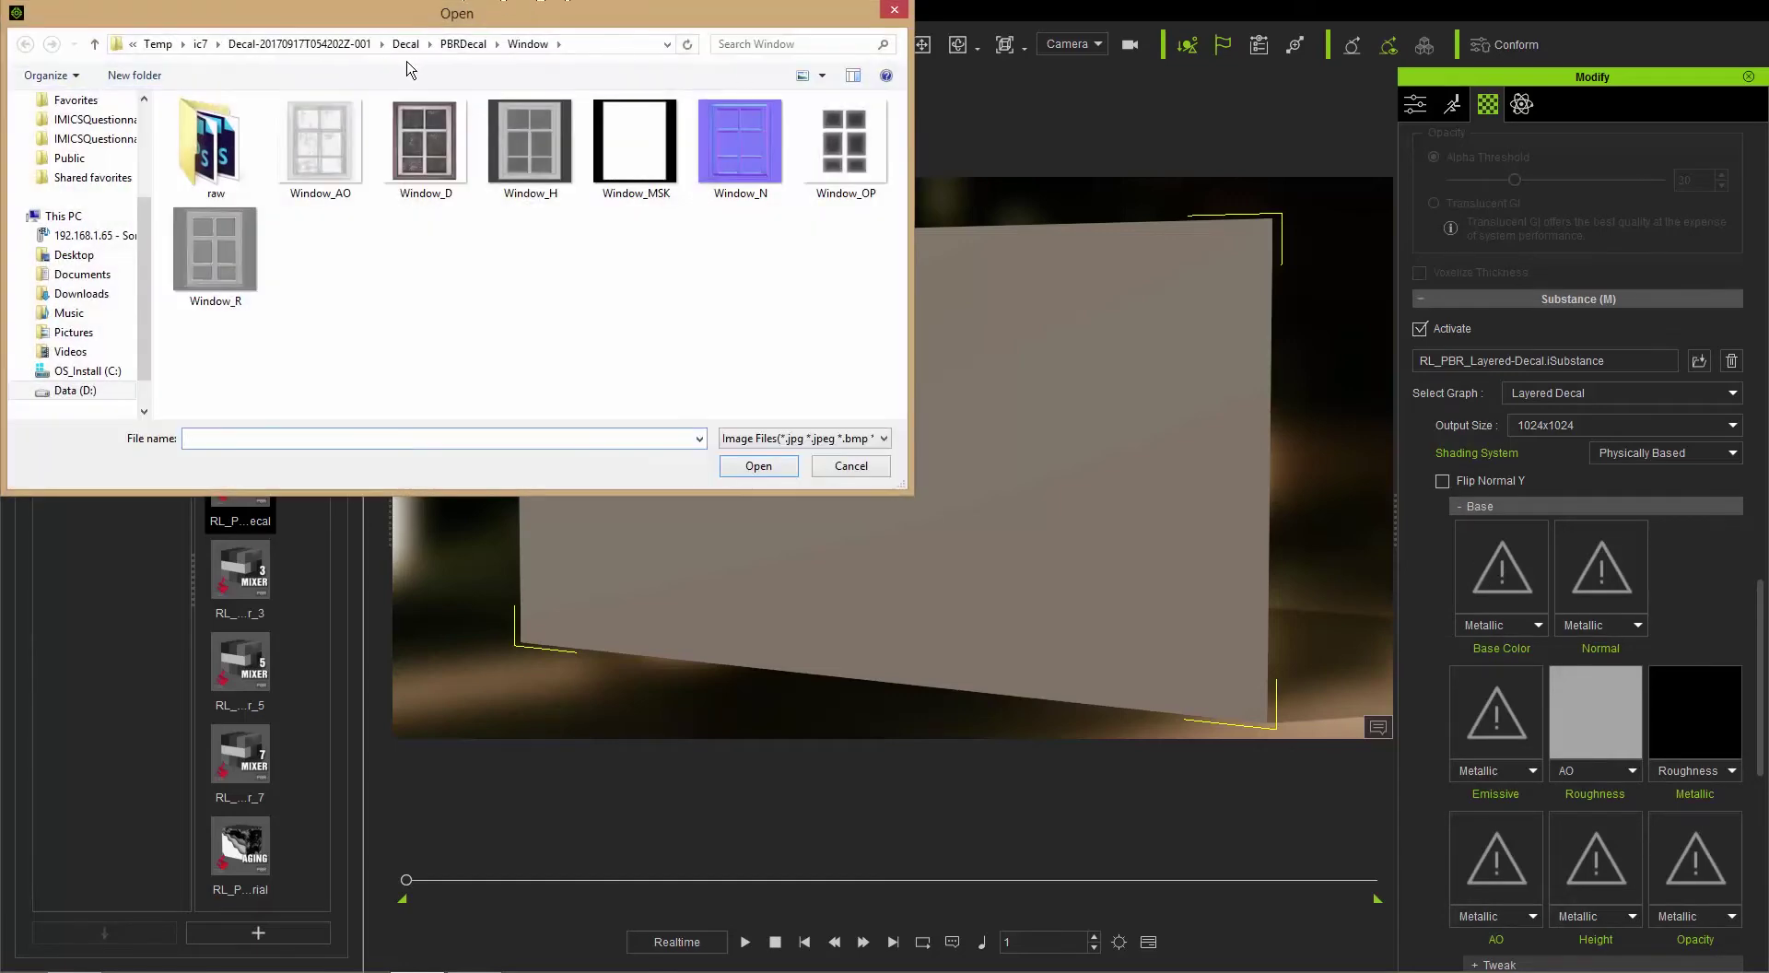
left_click(458, 45)
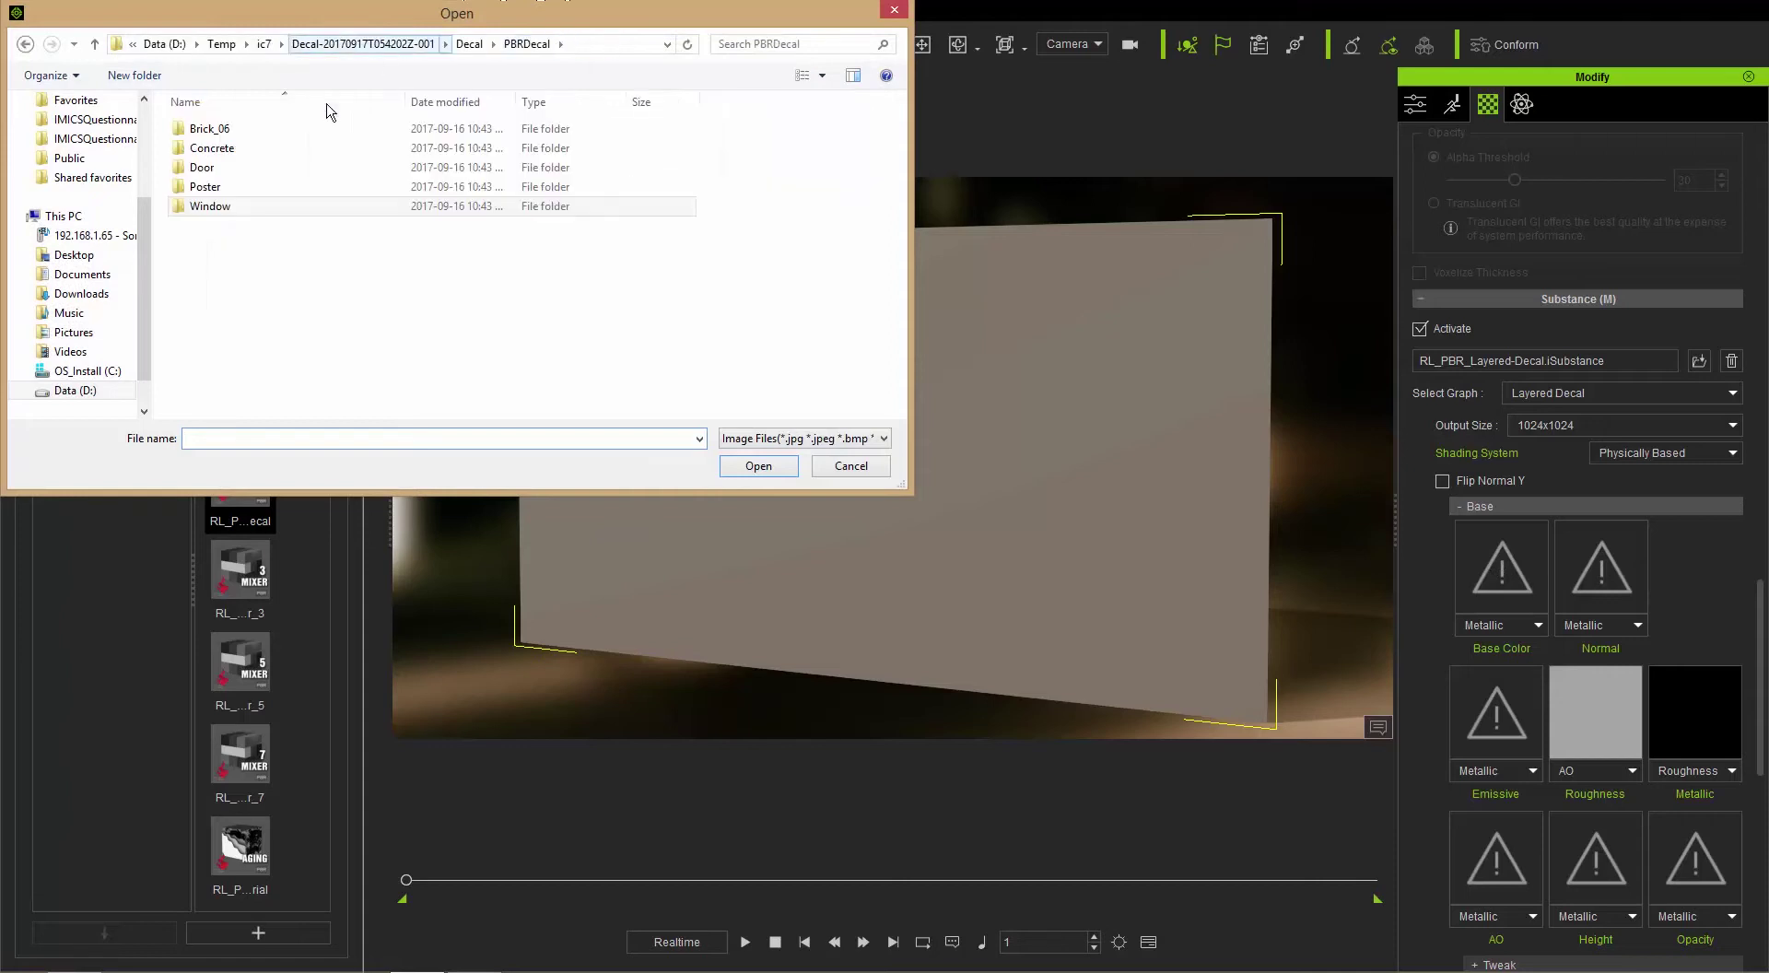
double_click(214, 129)
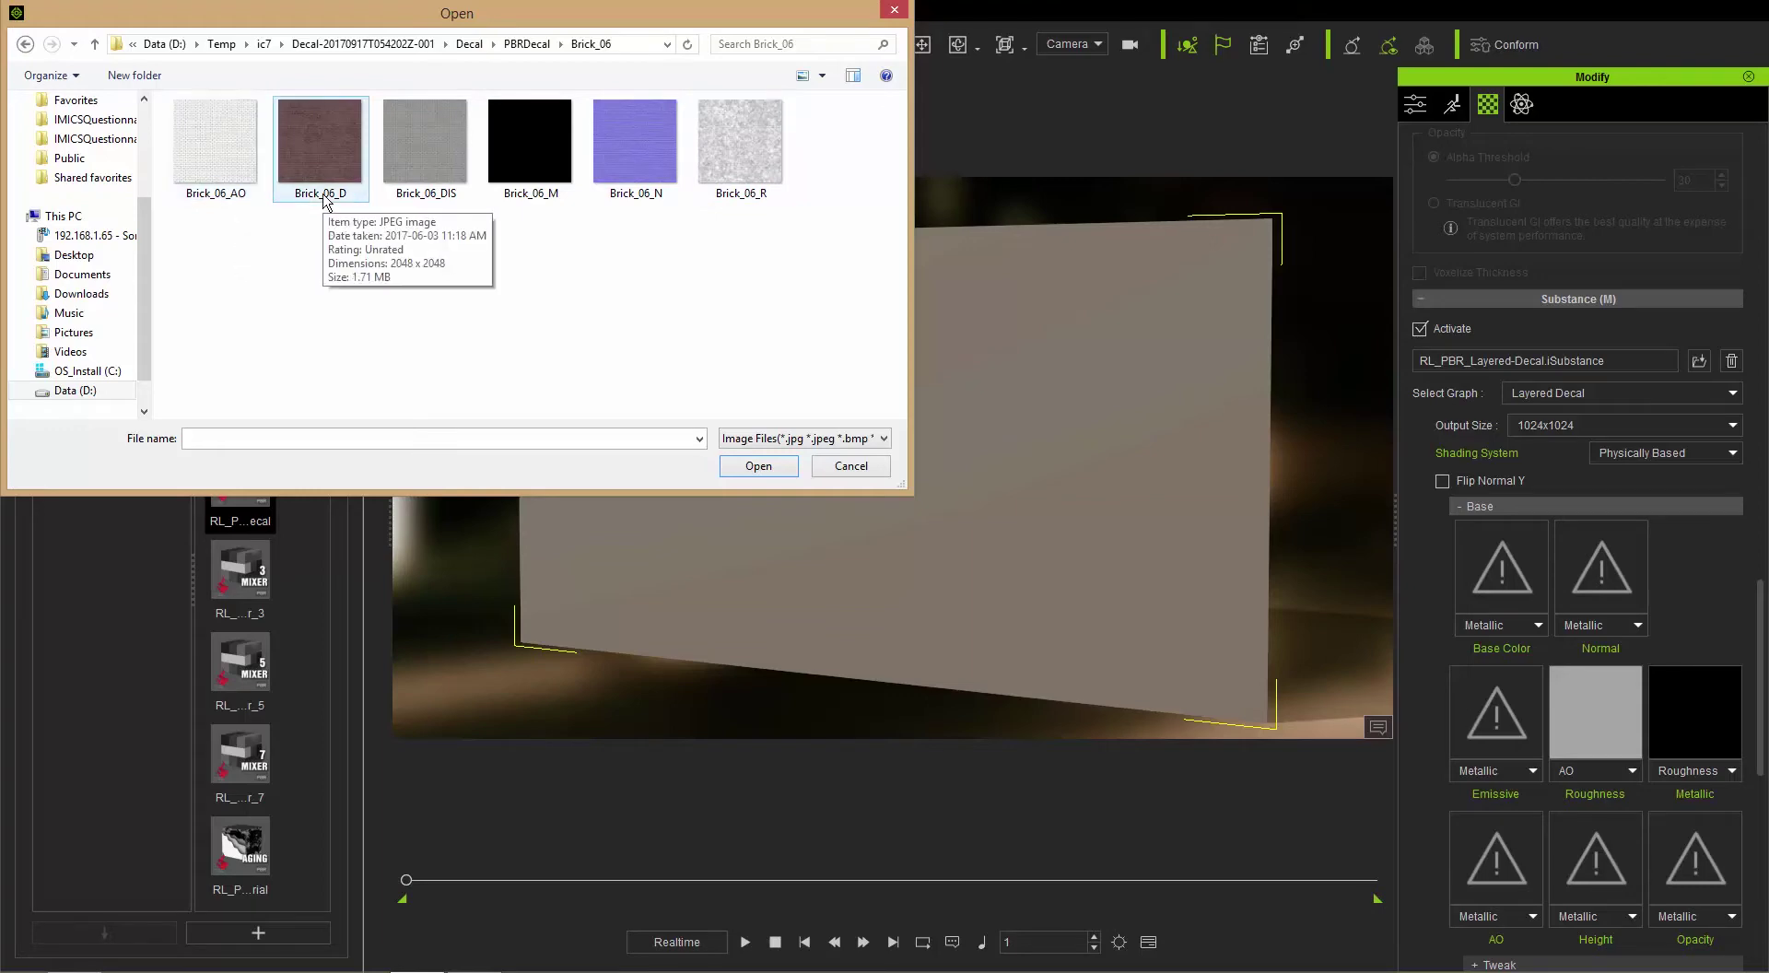
double_click(331, 157)
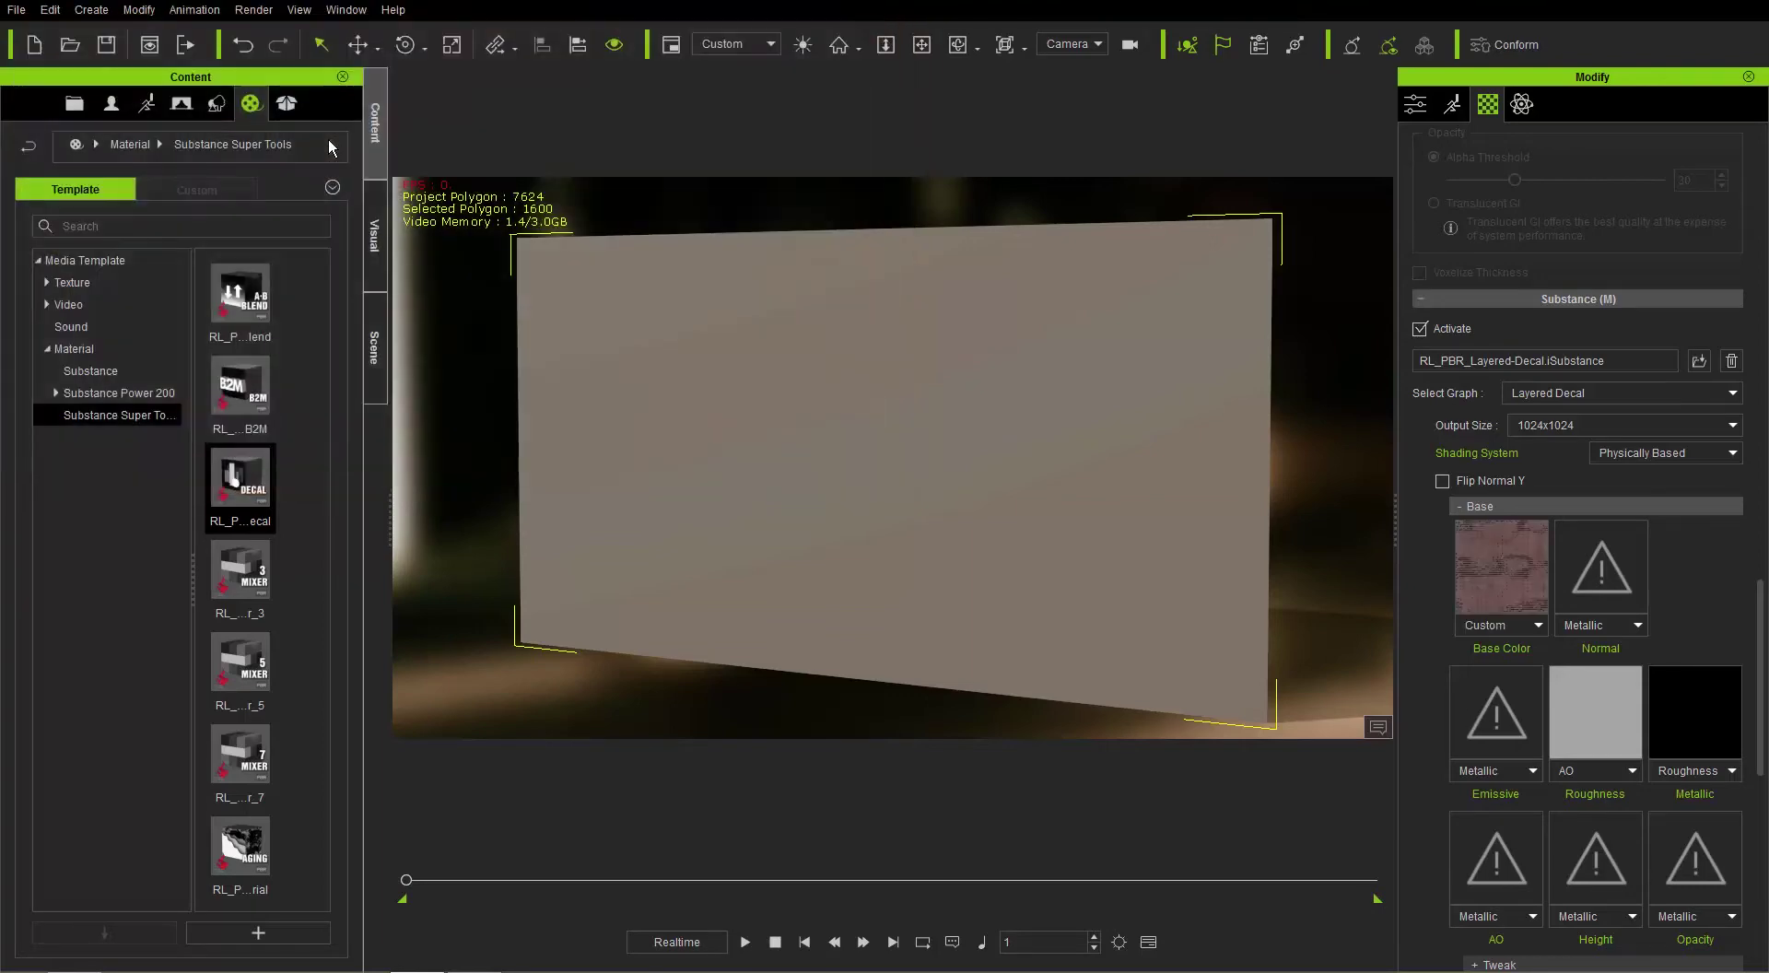
right_click_drag(1207, 481, 1117, 409)
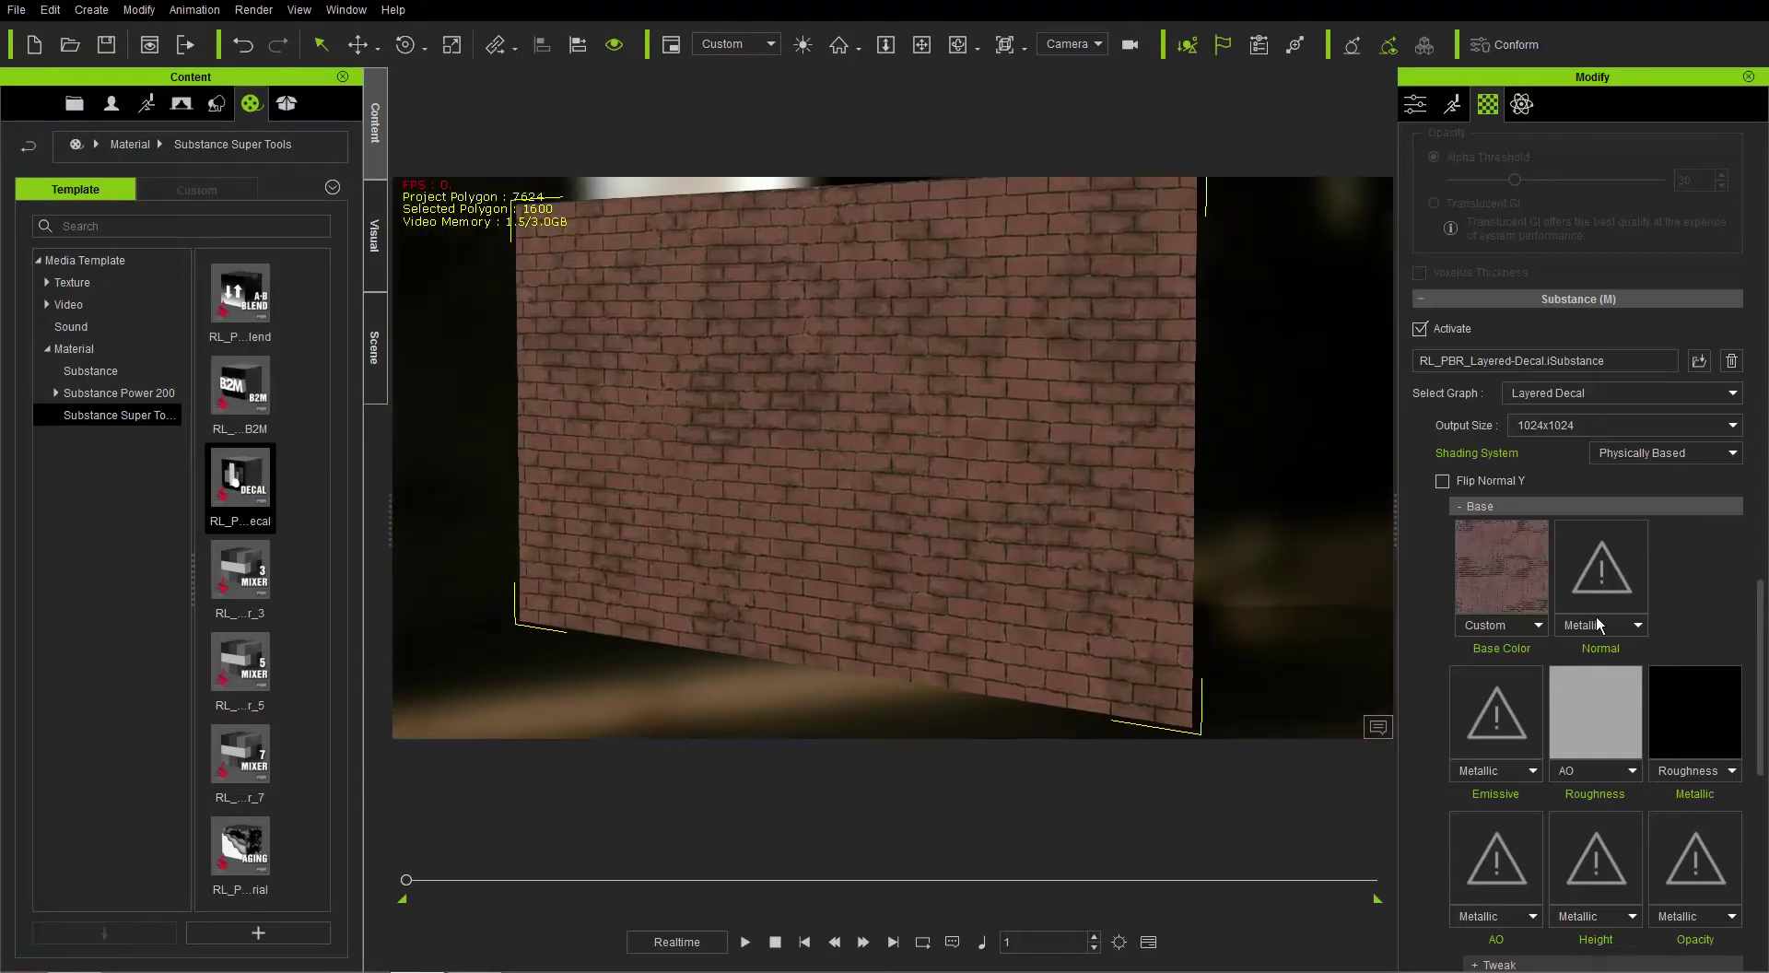
Load Brick_06_N as the normal map and Brick_06_R as the roughness map of the Base group.
left_click(1601, 588)
double_click(636, 147)
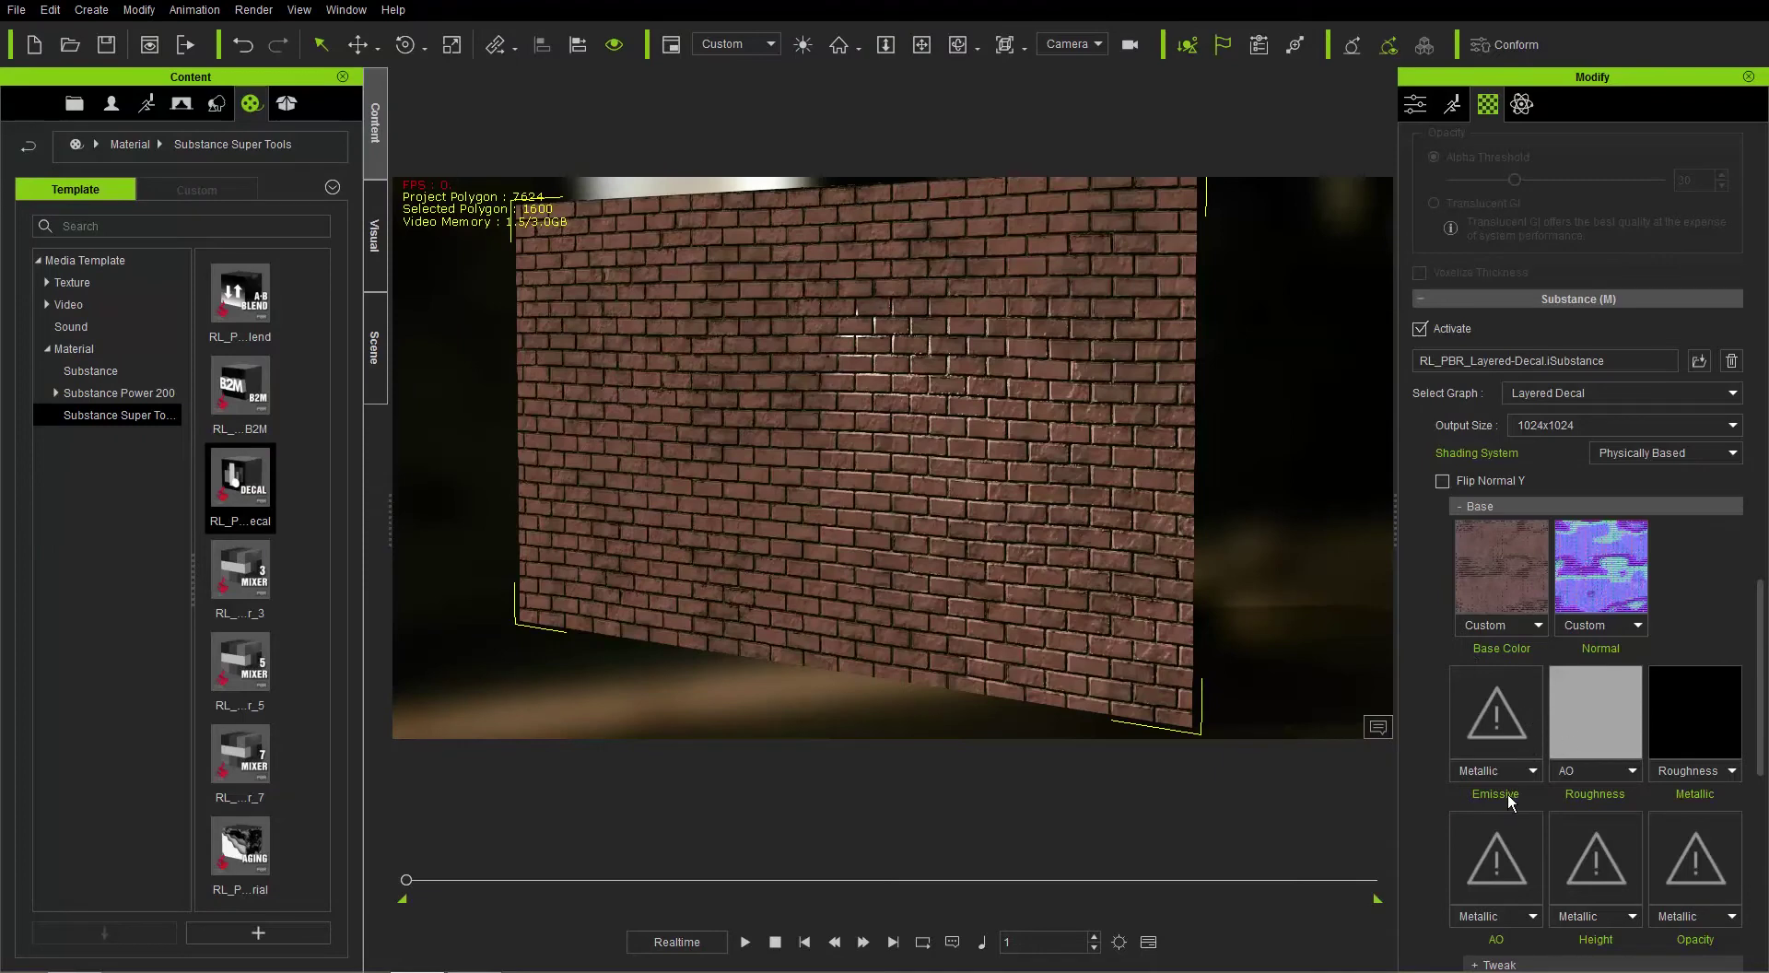
left_click(1594, 717)
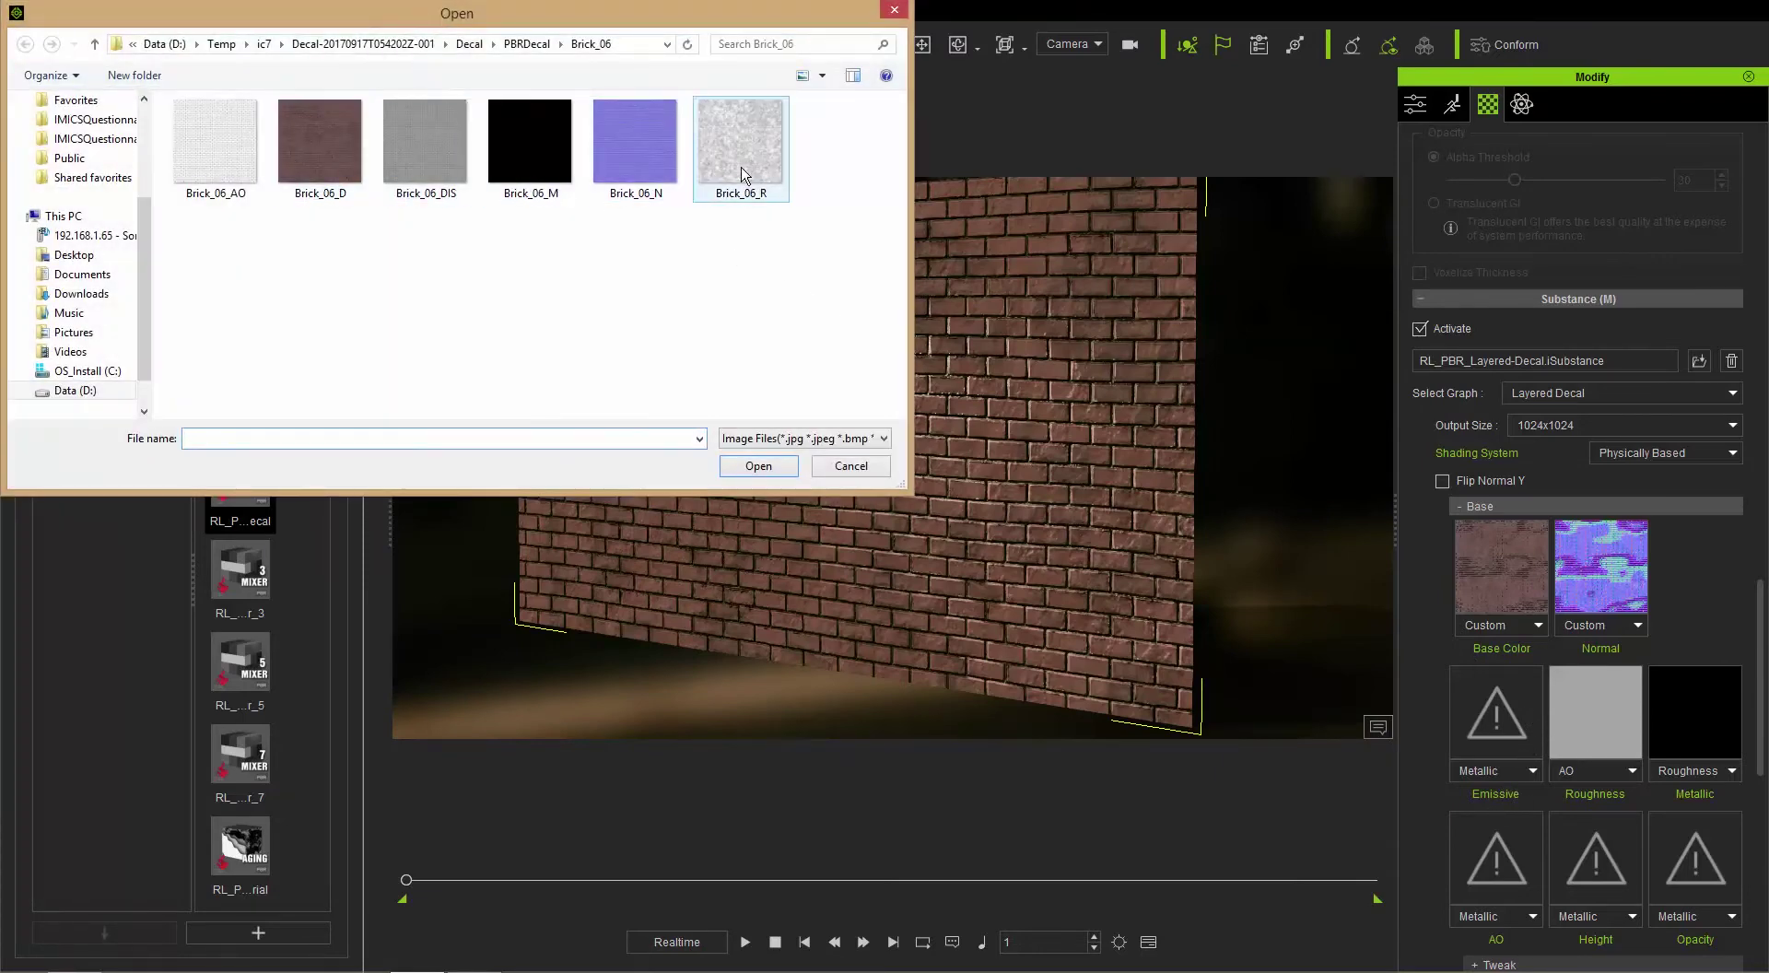
double_click(745, 175)
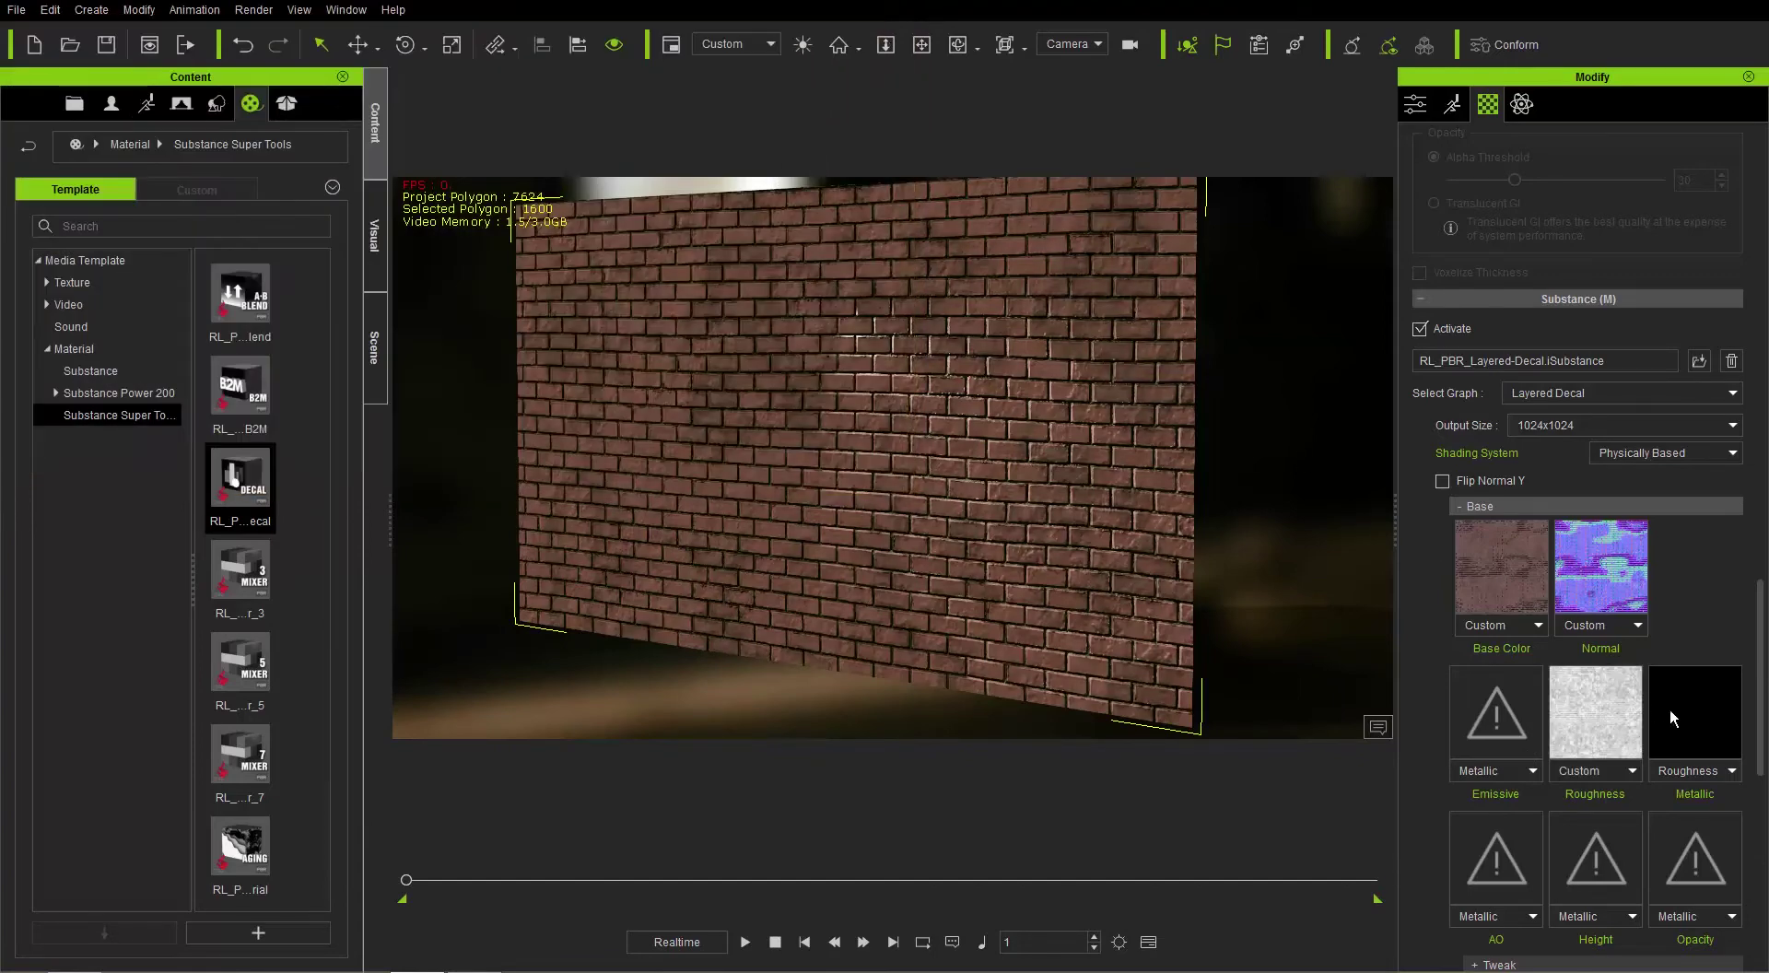
Load Brick_06_M as the metallic map and Brick_06_AO as the AO map of the Base group.
left_click(1690, 724)
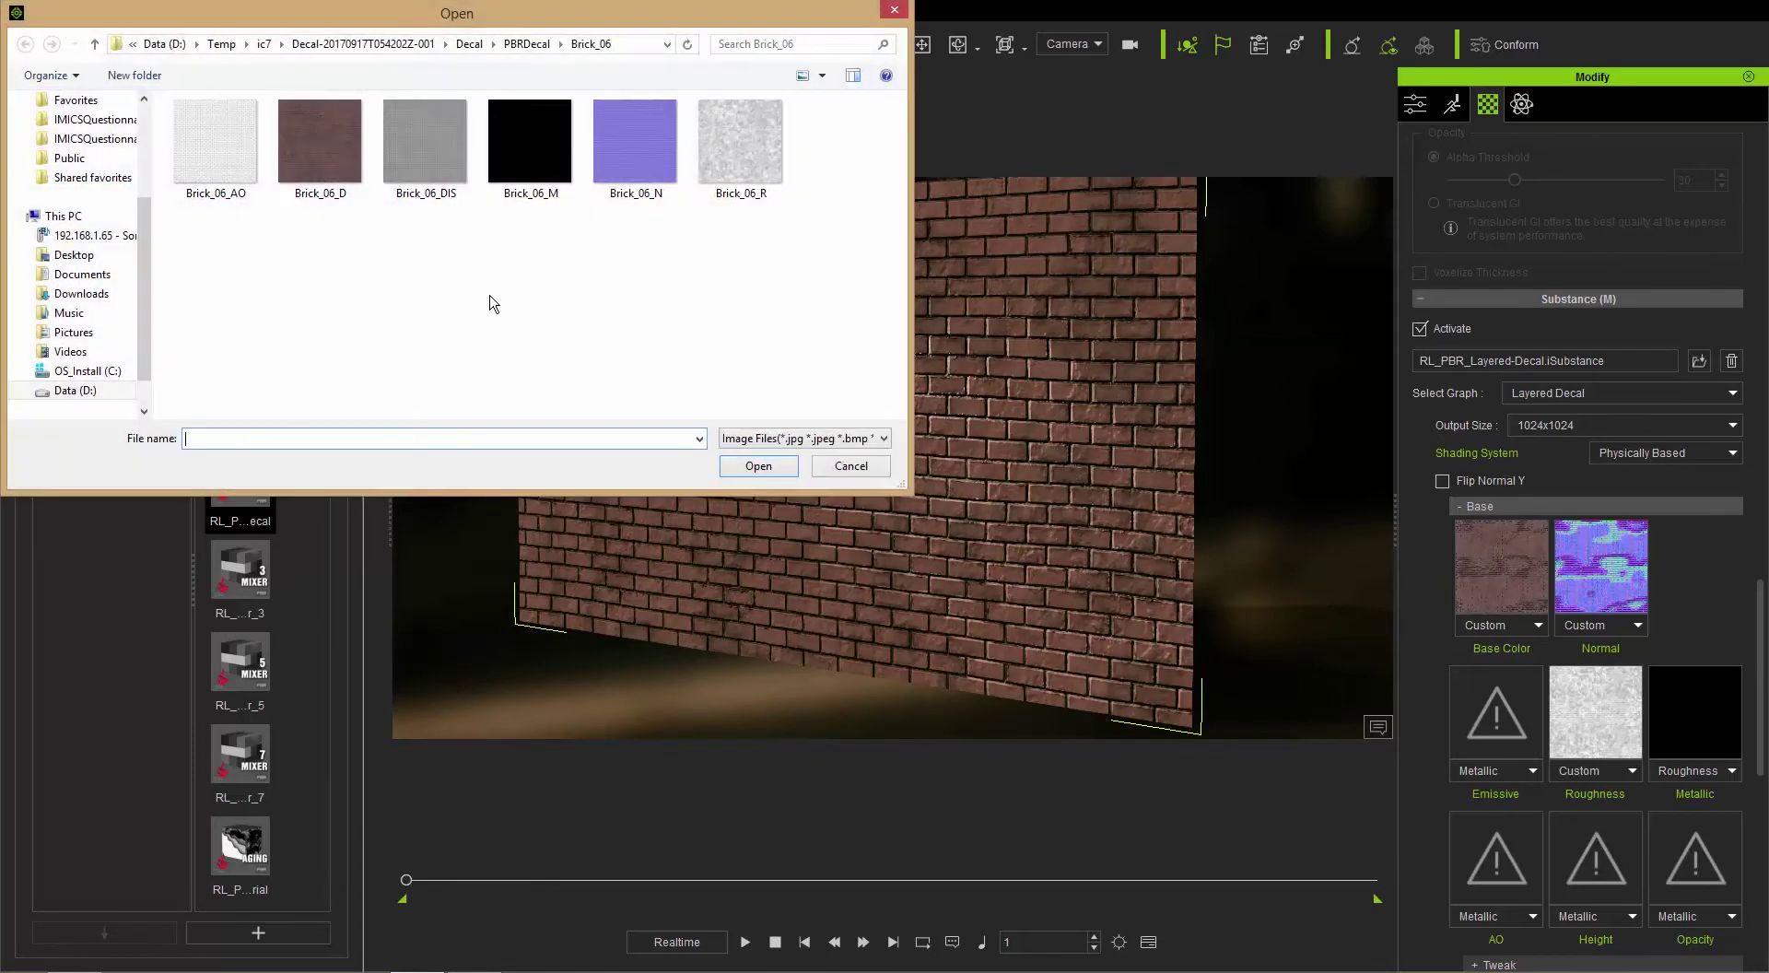
double_click(525, 140)
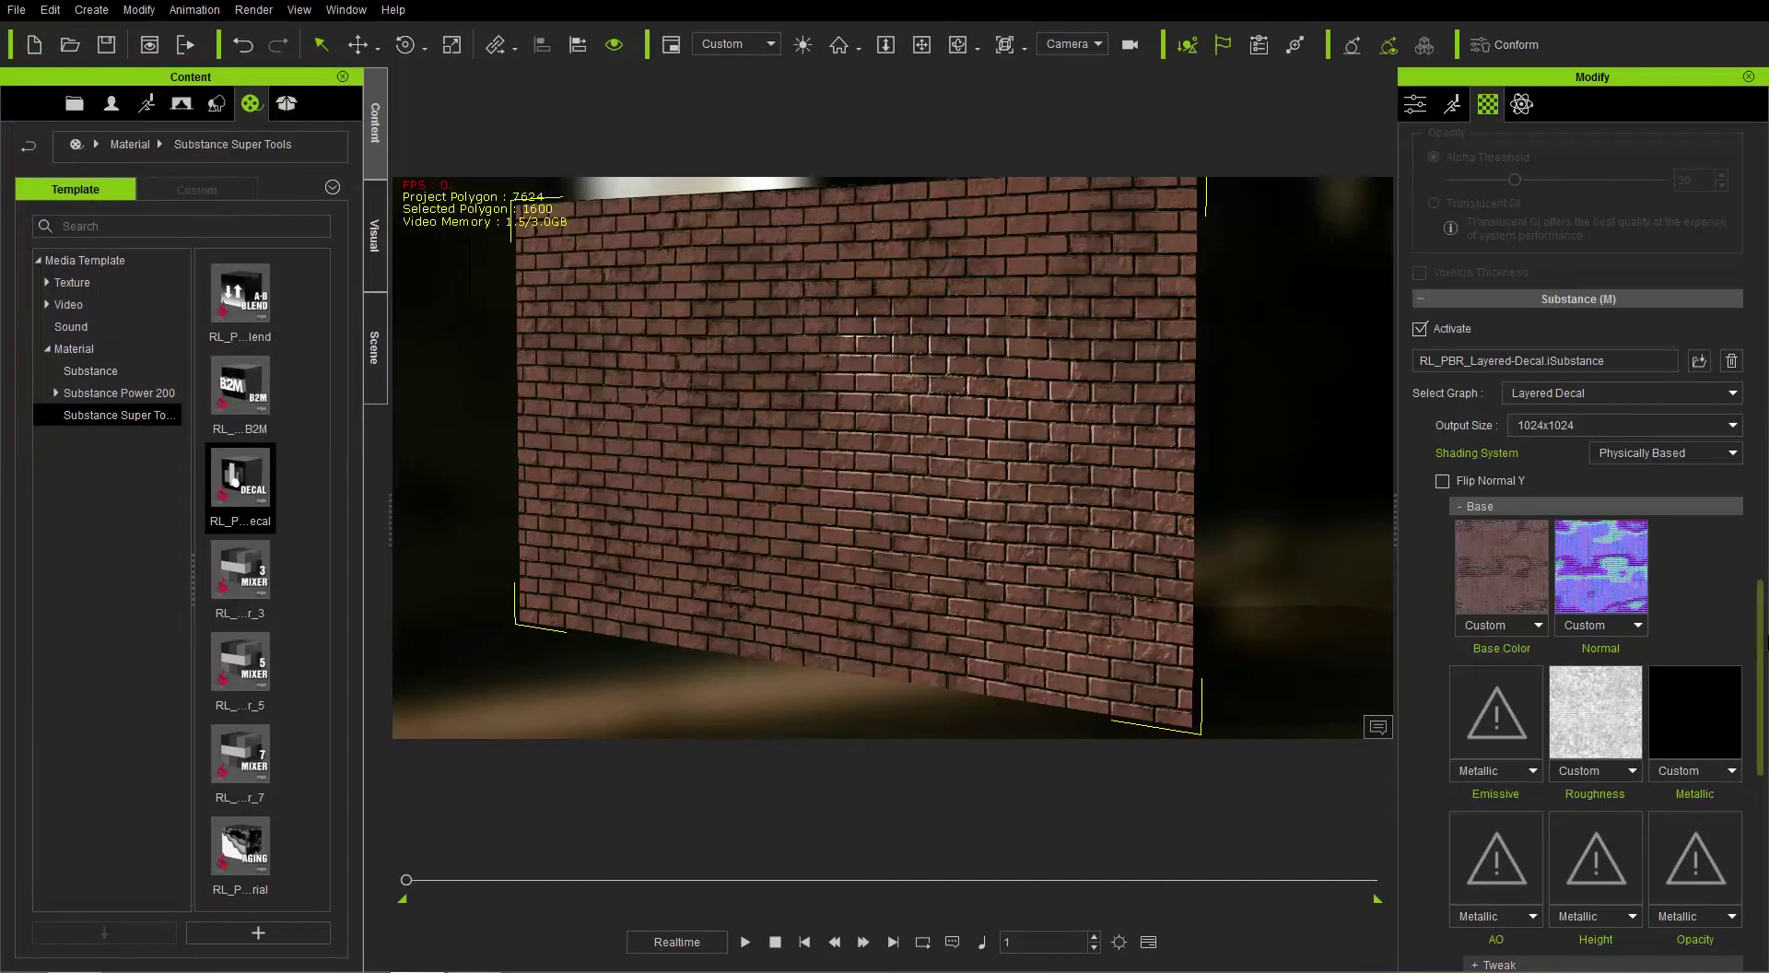
scroll(1567, 599, "down", 3)
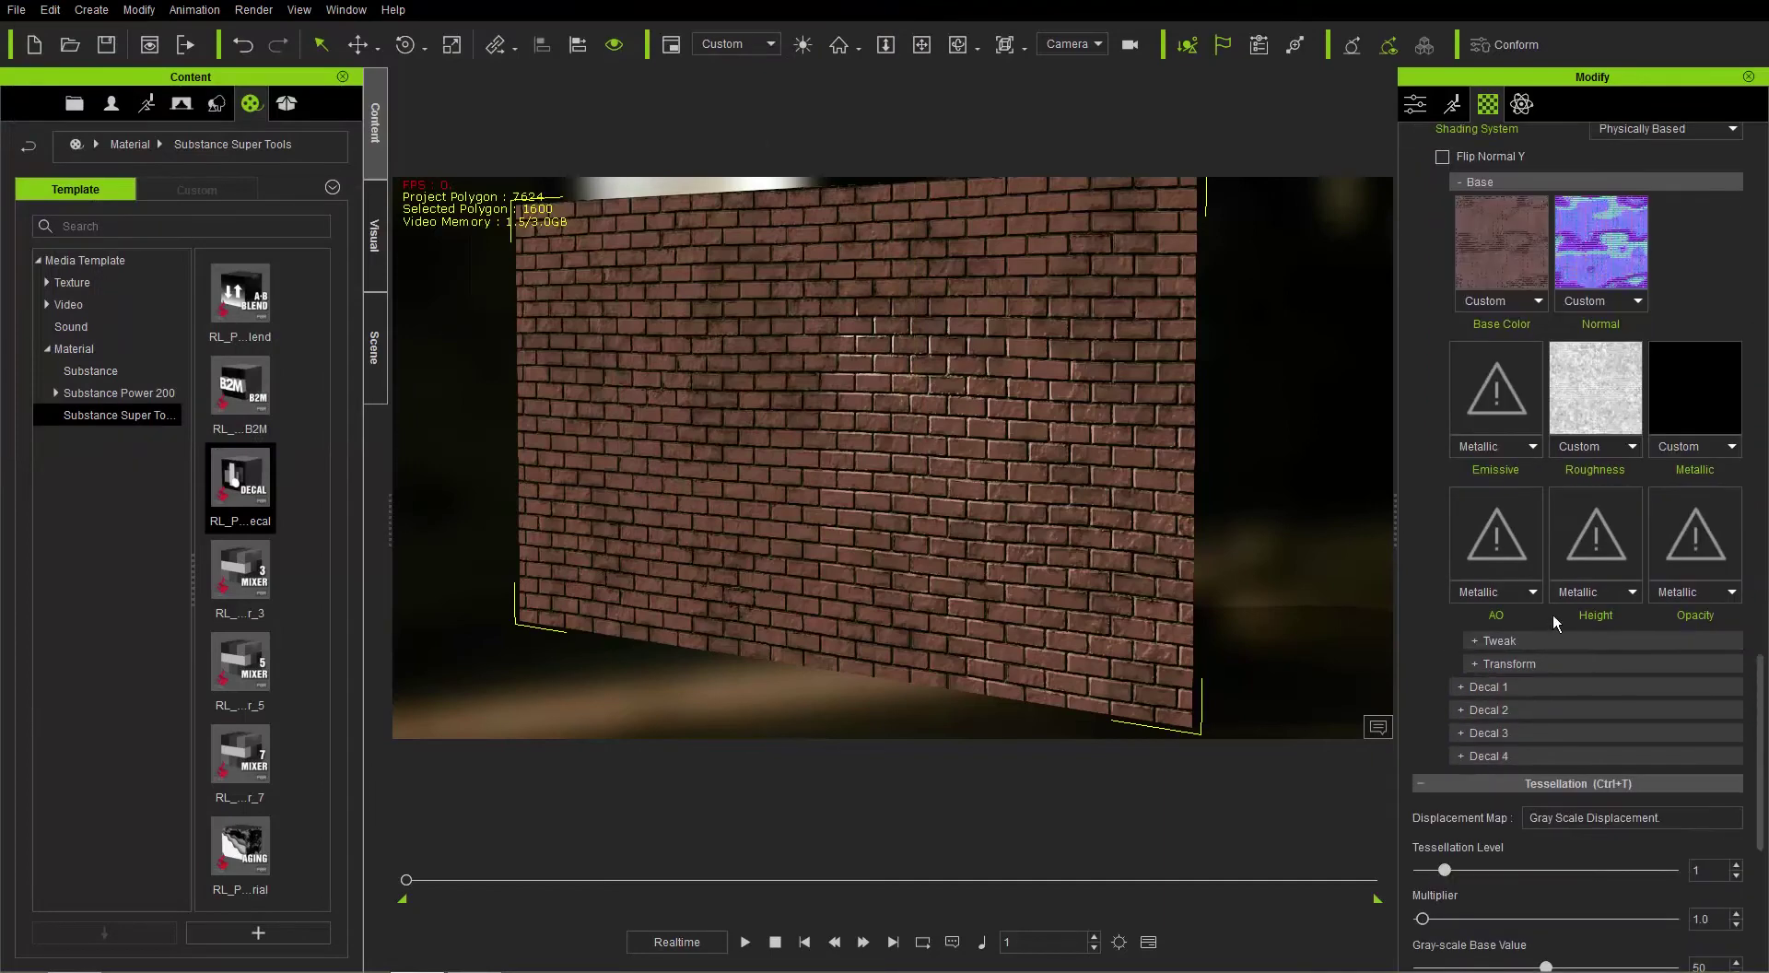
left_click(1497, 540)
left_click(232, 149)
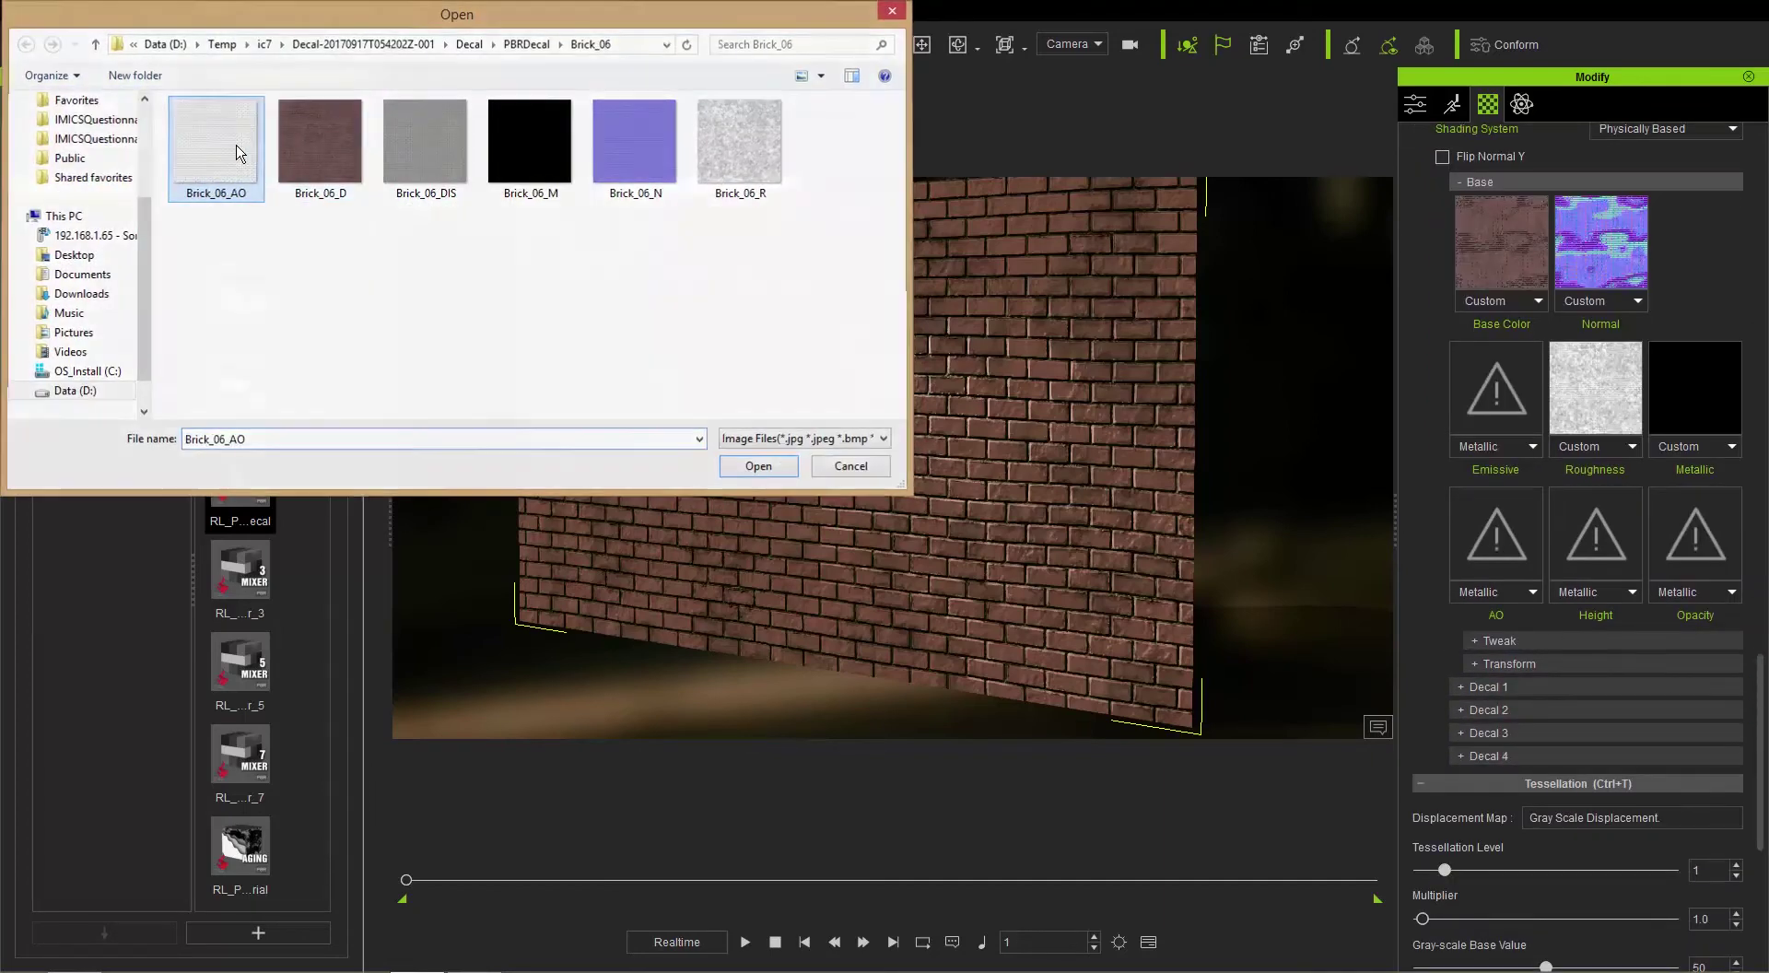
double_click(236, 152)
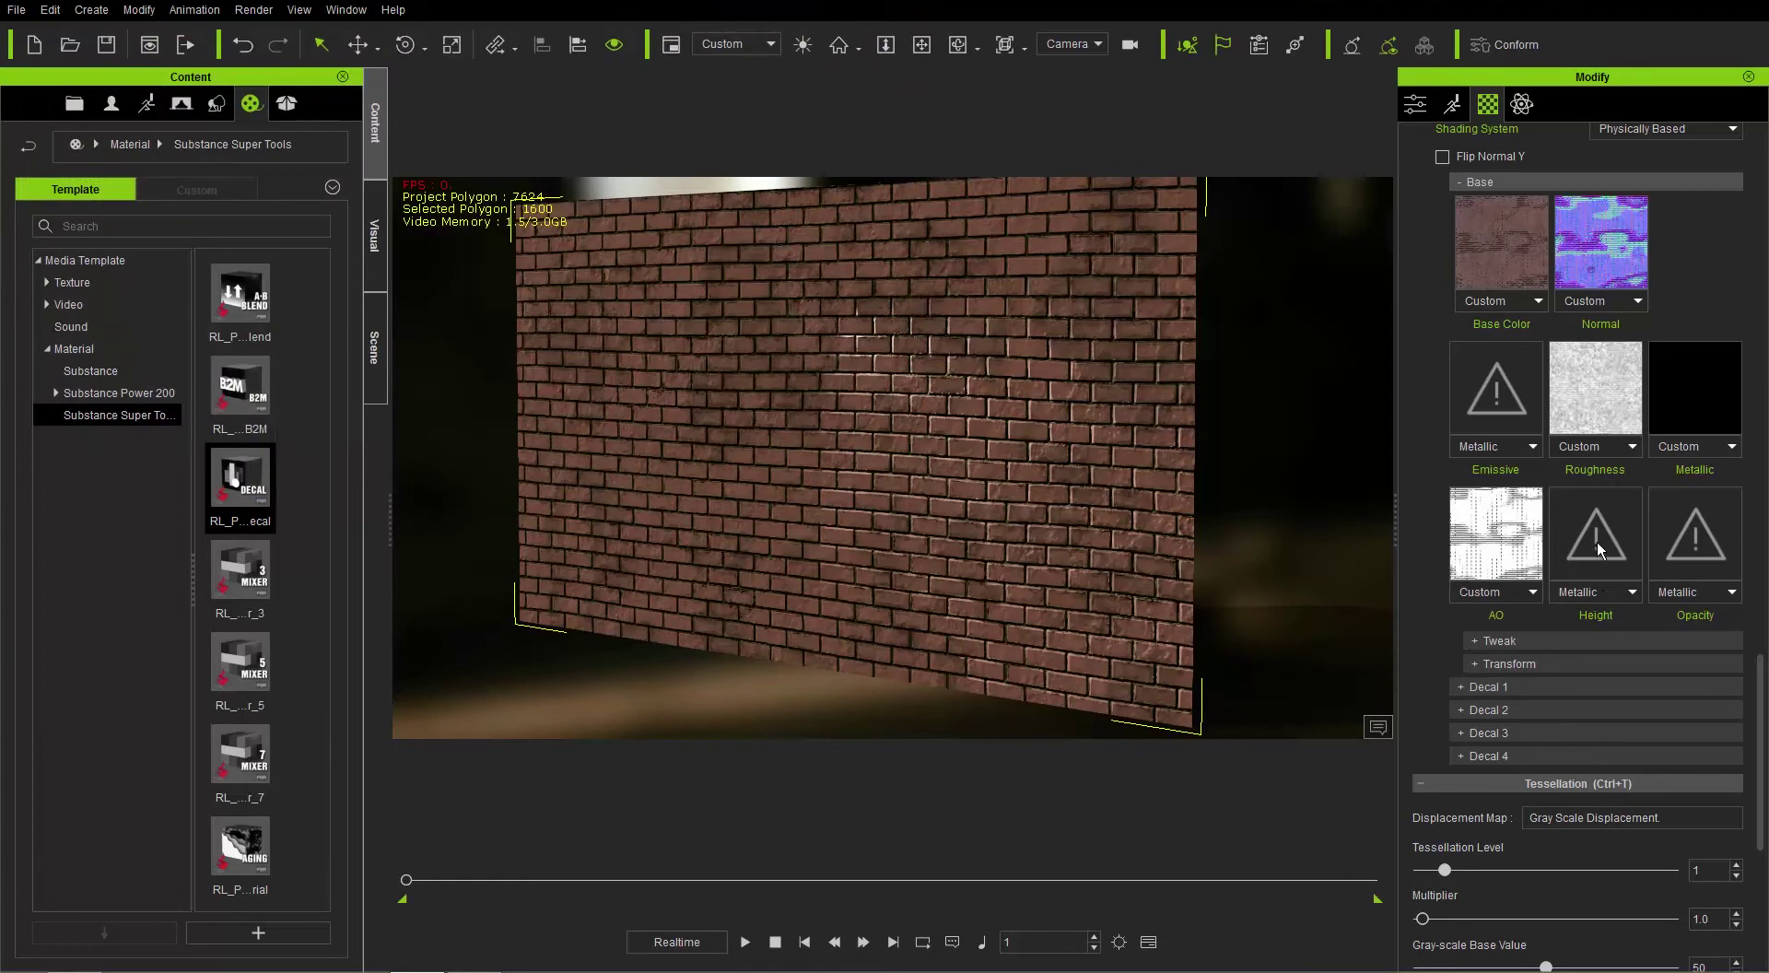
Load Brick_06_DIS as the Base group's height map and inspect the brick wall from another angle.
left_click(1597, 549)
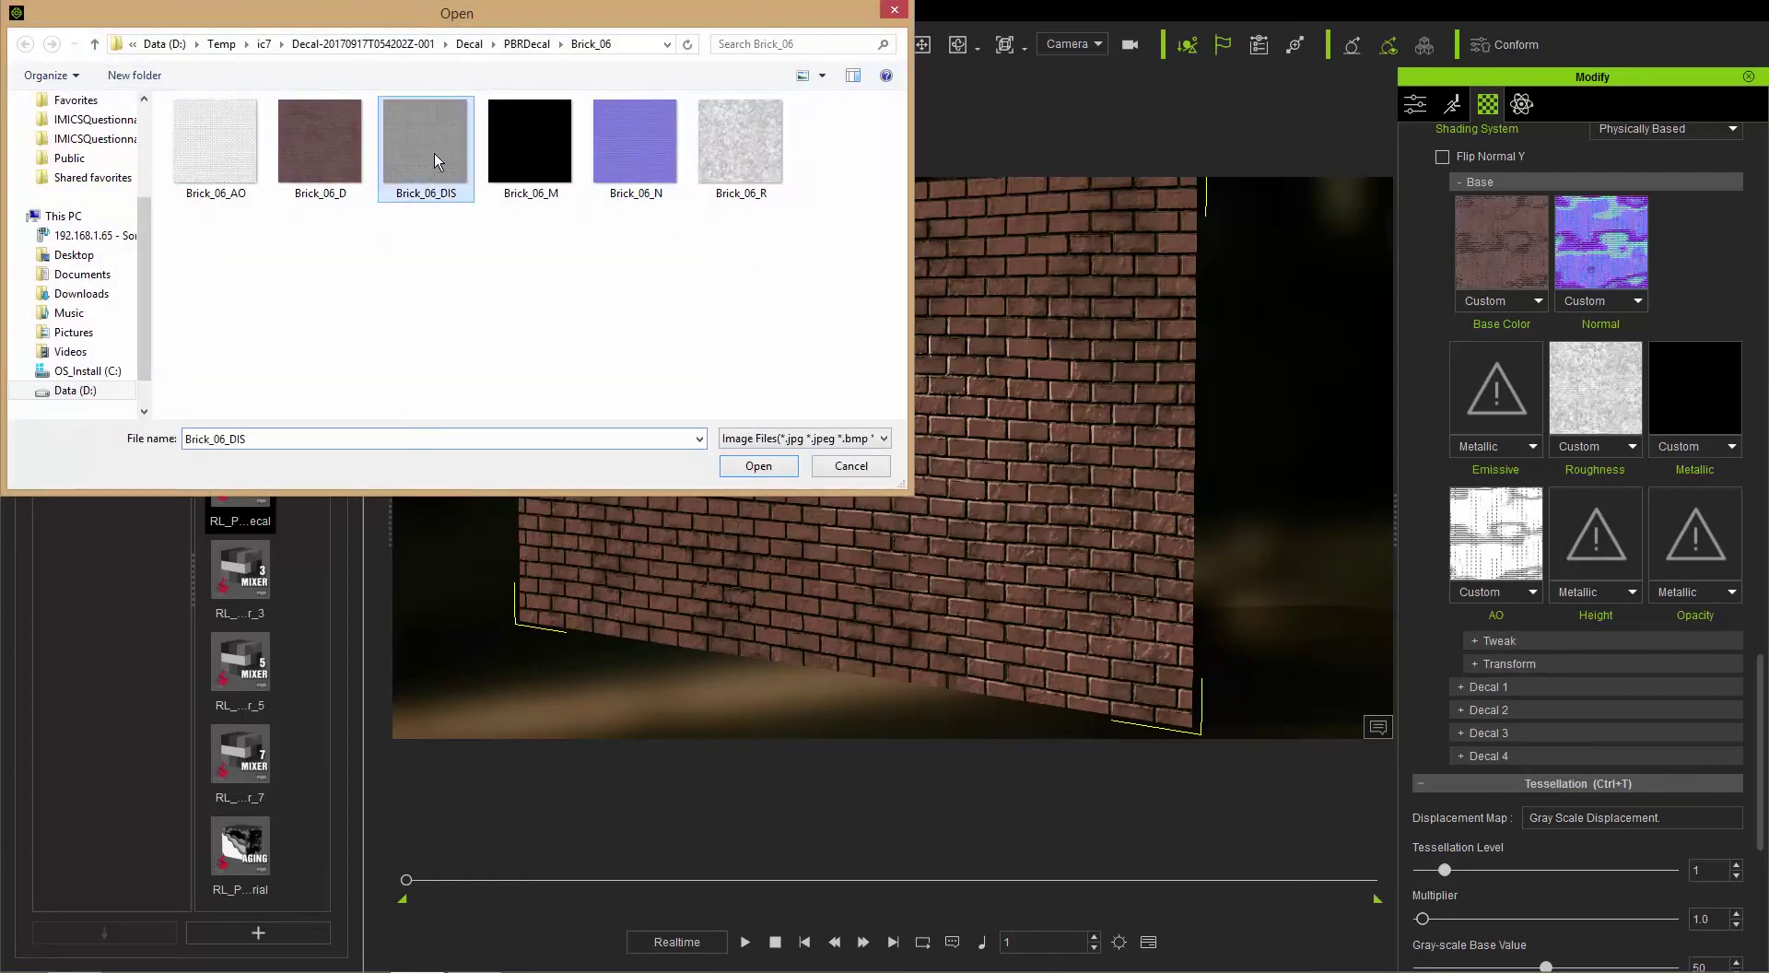
double_click(434, 153)
right_click_drag(1157, 403, 1069, 420)
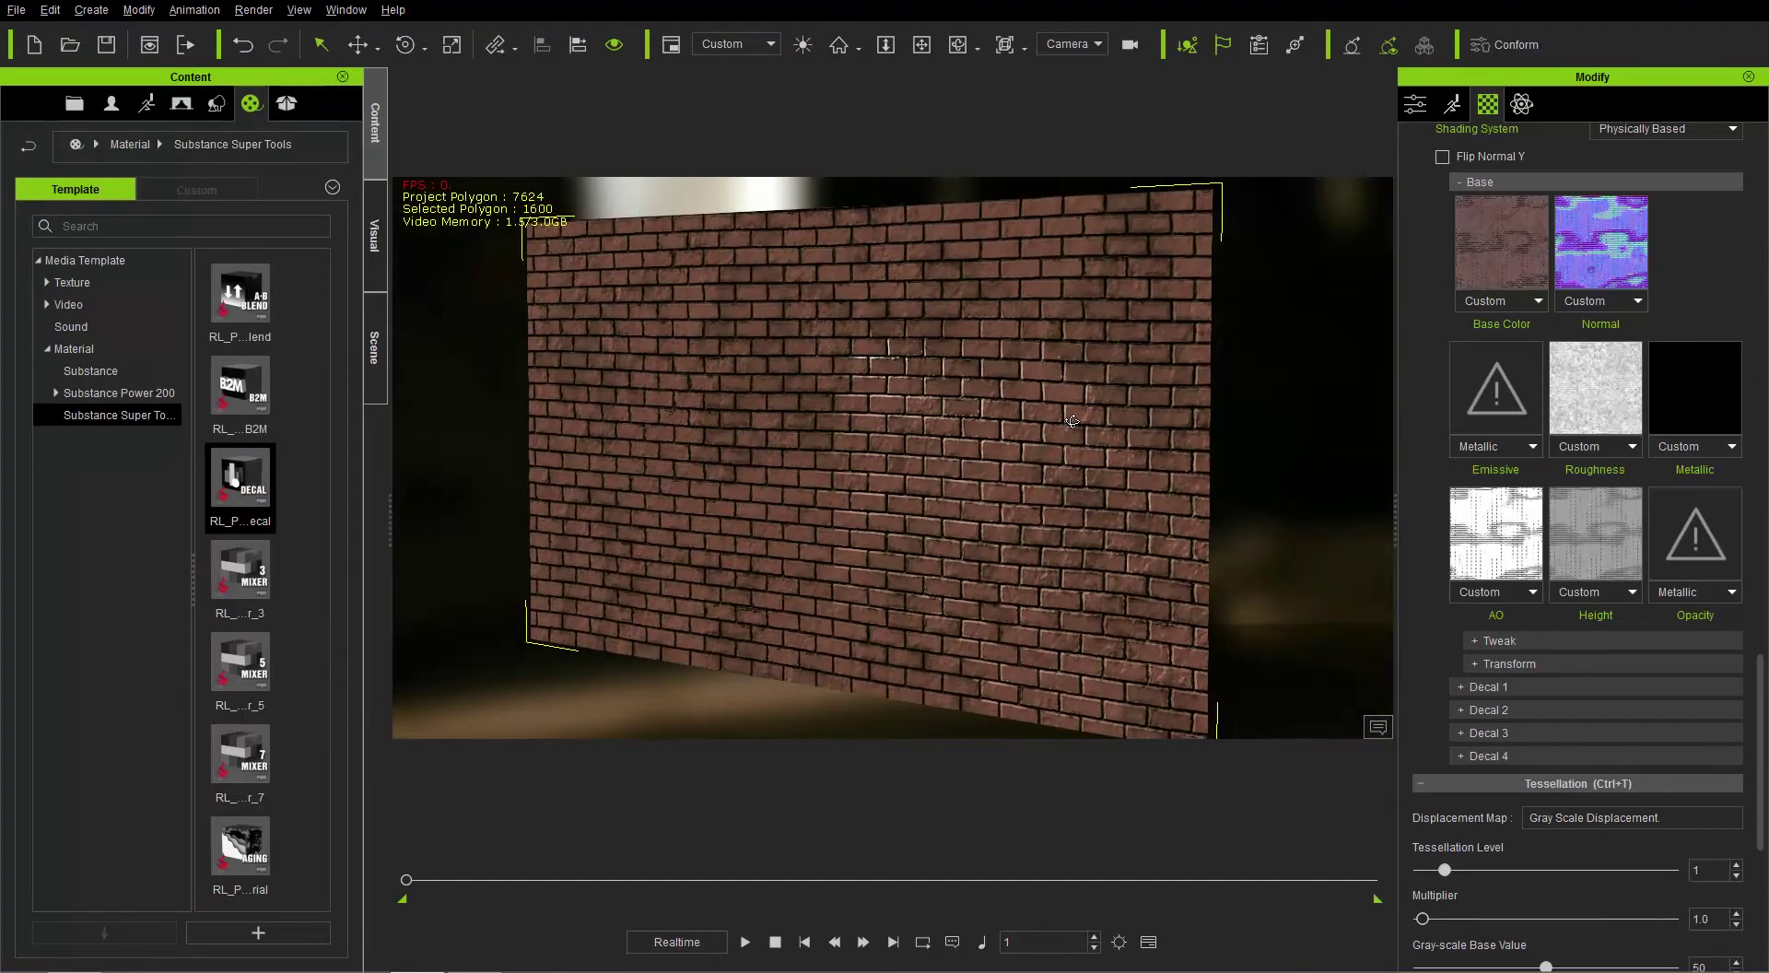
Enable the Base group's Tweak settings and set the color hue to 0.48.
left_click(1490, 639)
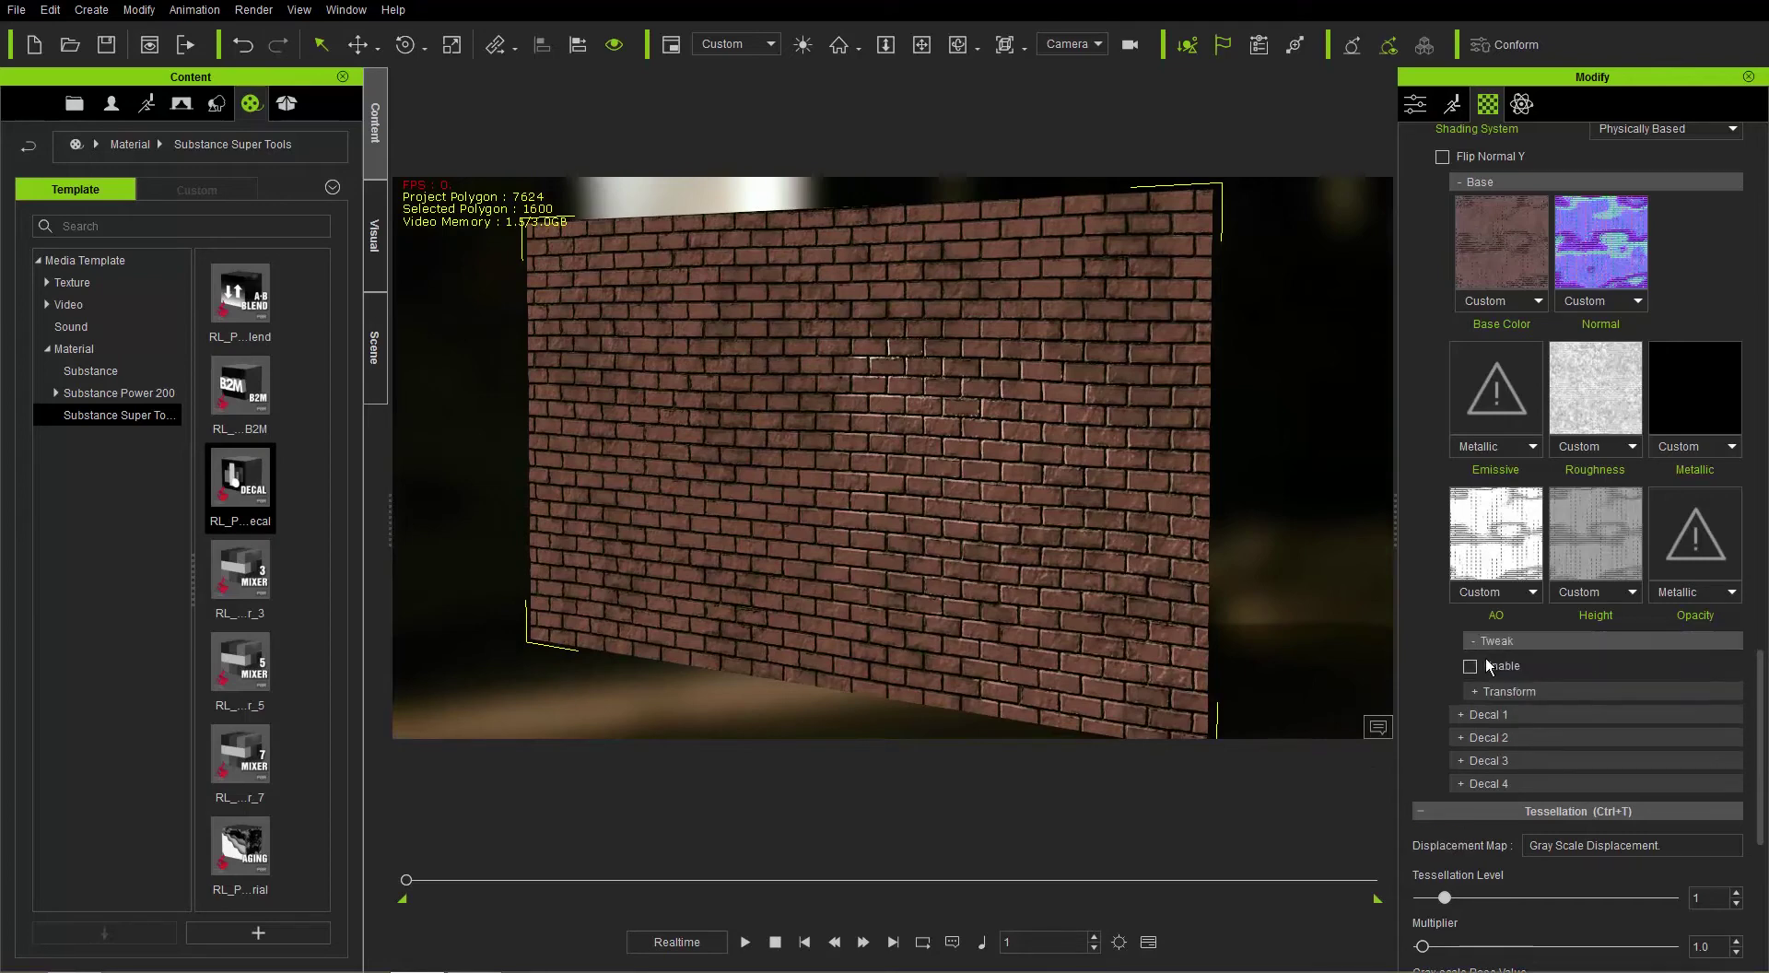
left_click(1479, 667)
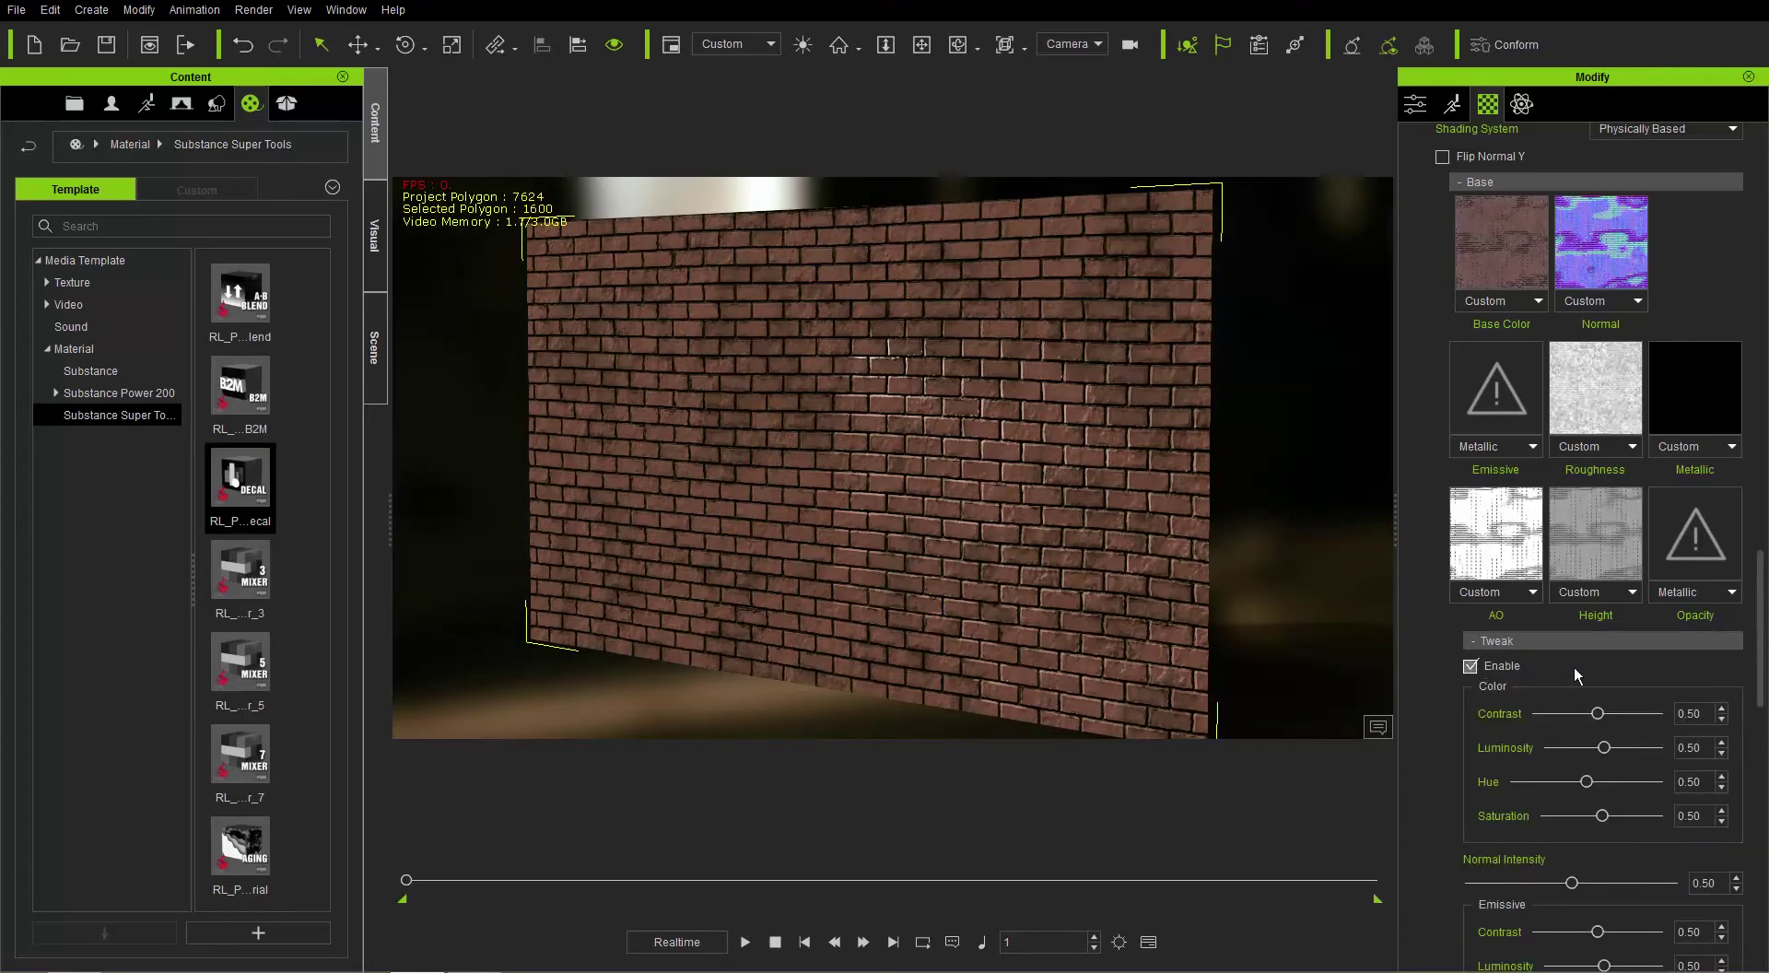
scroll(1766, 692, "down", 2)
scroll(1766, 691, "down", 1)
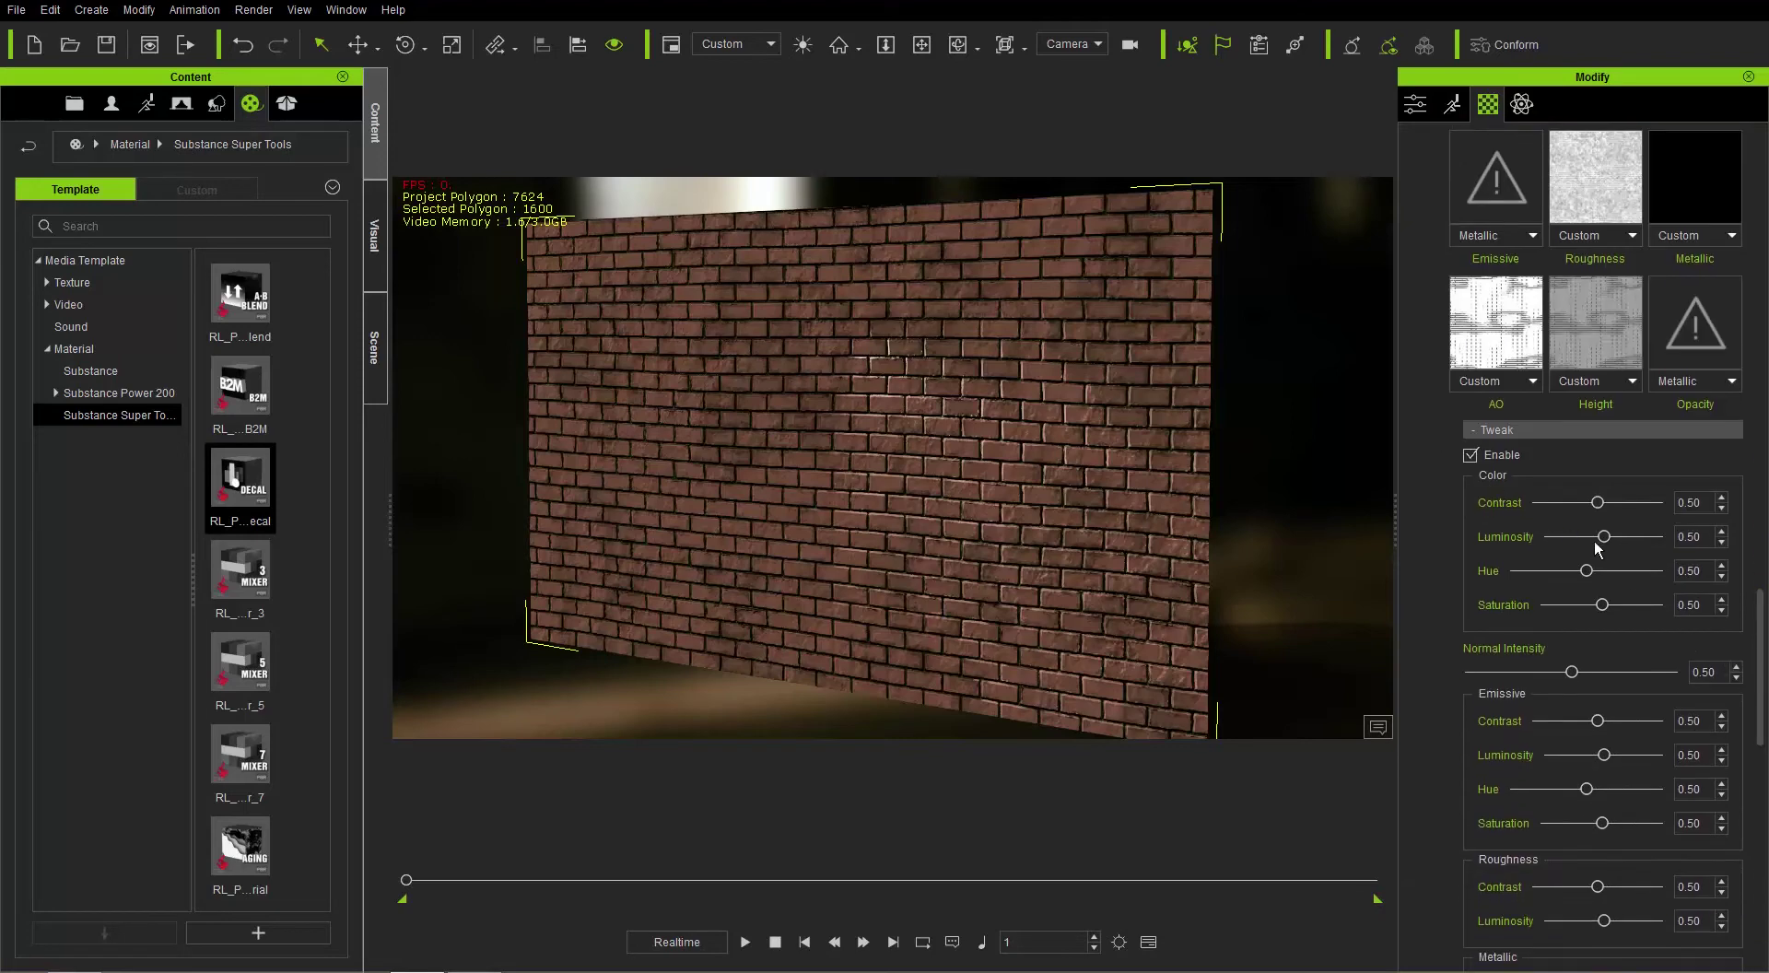
mouse_move(1587, 572)
left_mouse_down()
mouse_move(1617, 573)
mouse_move(1586, 573)
left_mouse_up()
right_click_drag(1200, 593, 1410, 624)
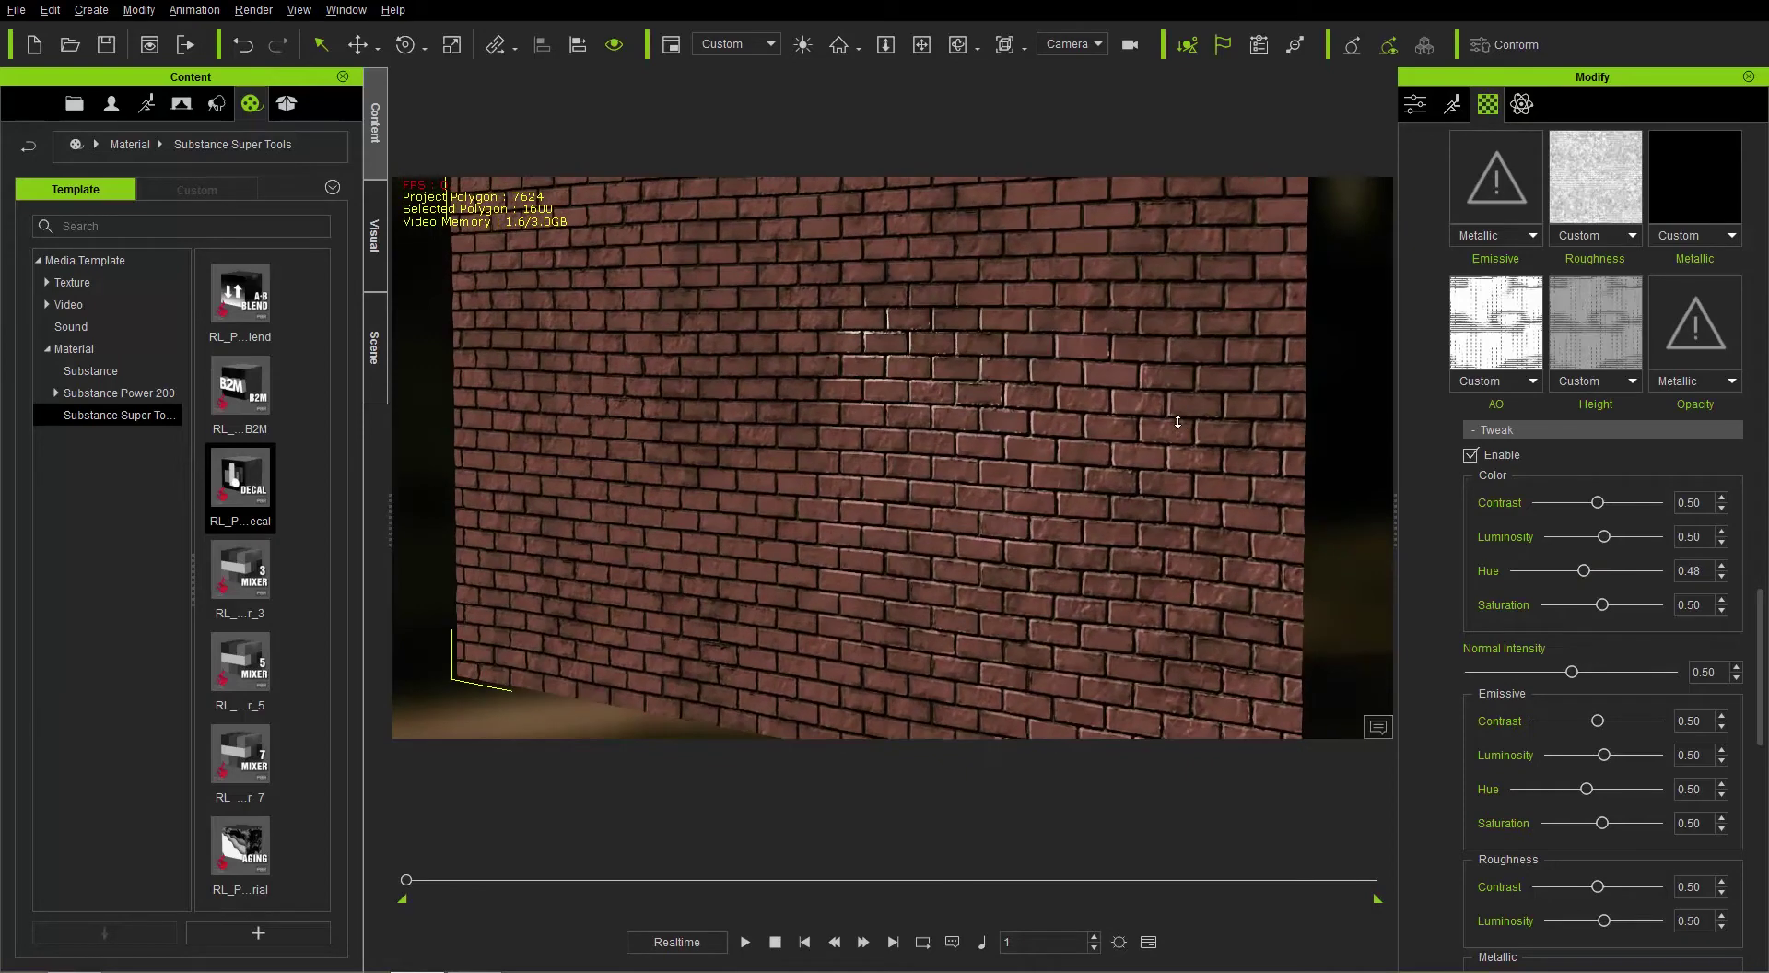
Set the Base normal intensity to 0.56 and the roughness luminosity to 0.52.
mouse_move(1572, 673)
left_mouse_down()
mouse_move(1620, 676)
mouse_move(1448, 680)
mouse_move(1655, 675)
mouse_move(1584, 675)
left_mouse_up()
scroll(1486, 720, "down", 2)
scroll(1486, 643, "down", 2)
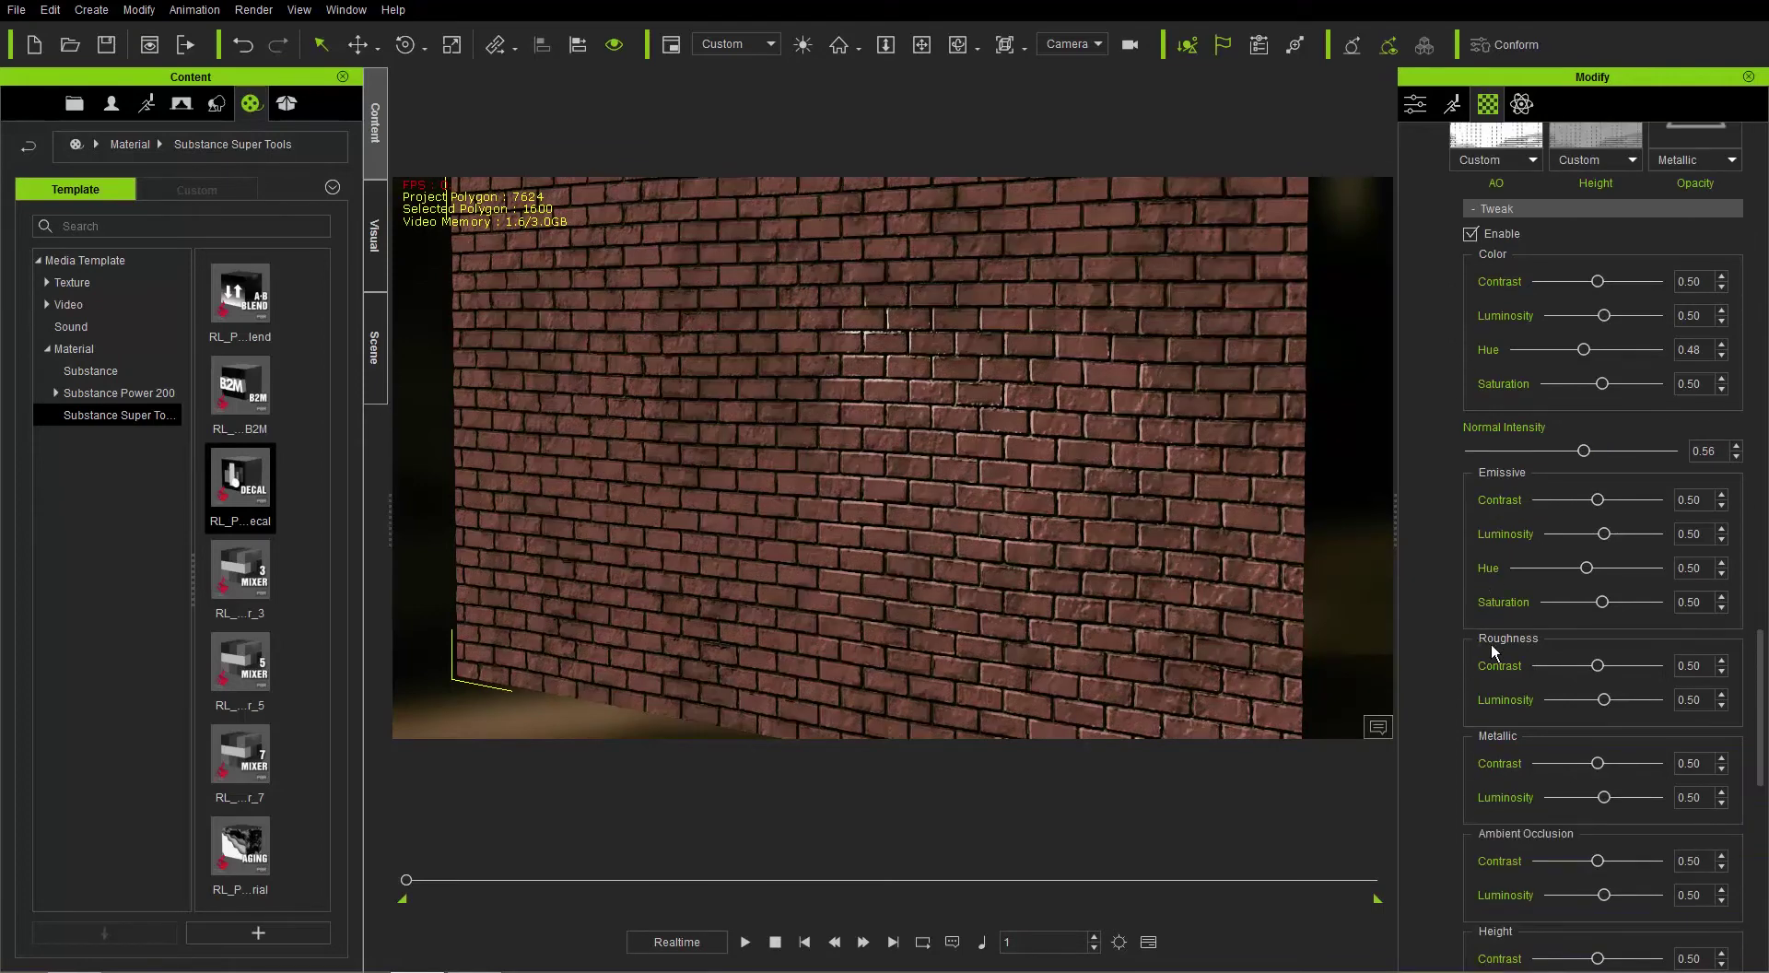
scroll(1495, 650, "down", 1)
mouse_move(1604, 651)
left_mouse_down()
mouse_move(1679, 648)
mouse_move(1569, 648)
mouse_move(1603, 654)
left_mouse_up()
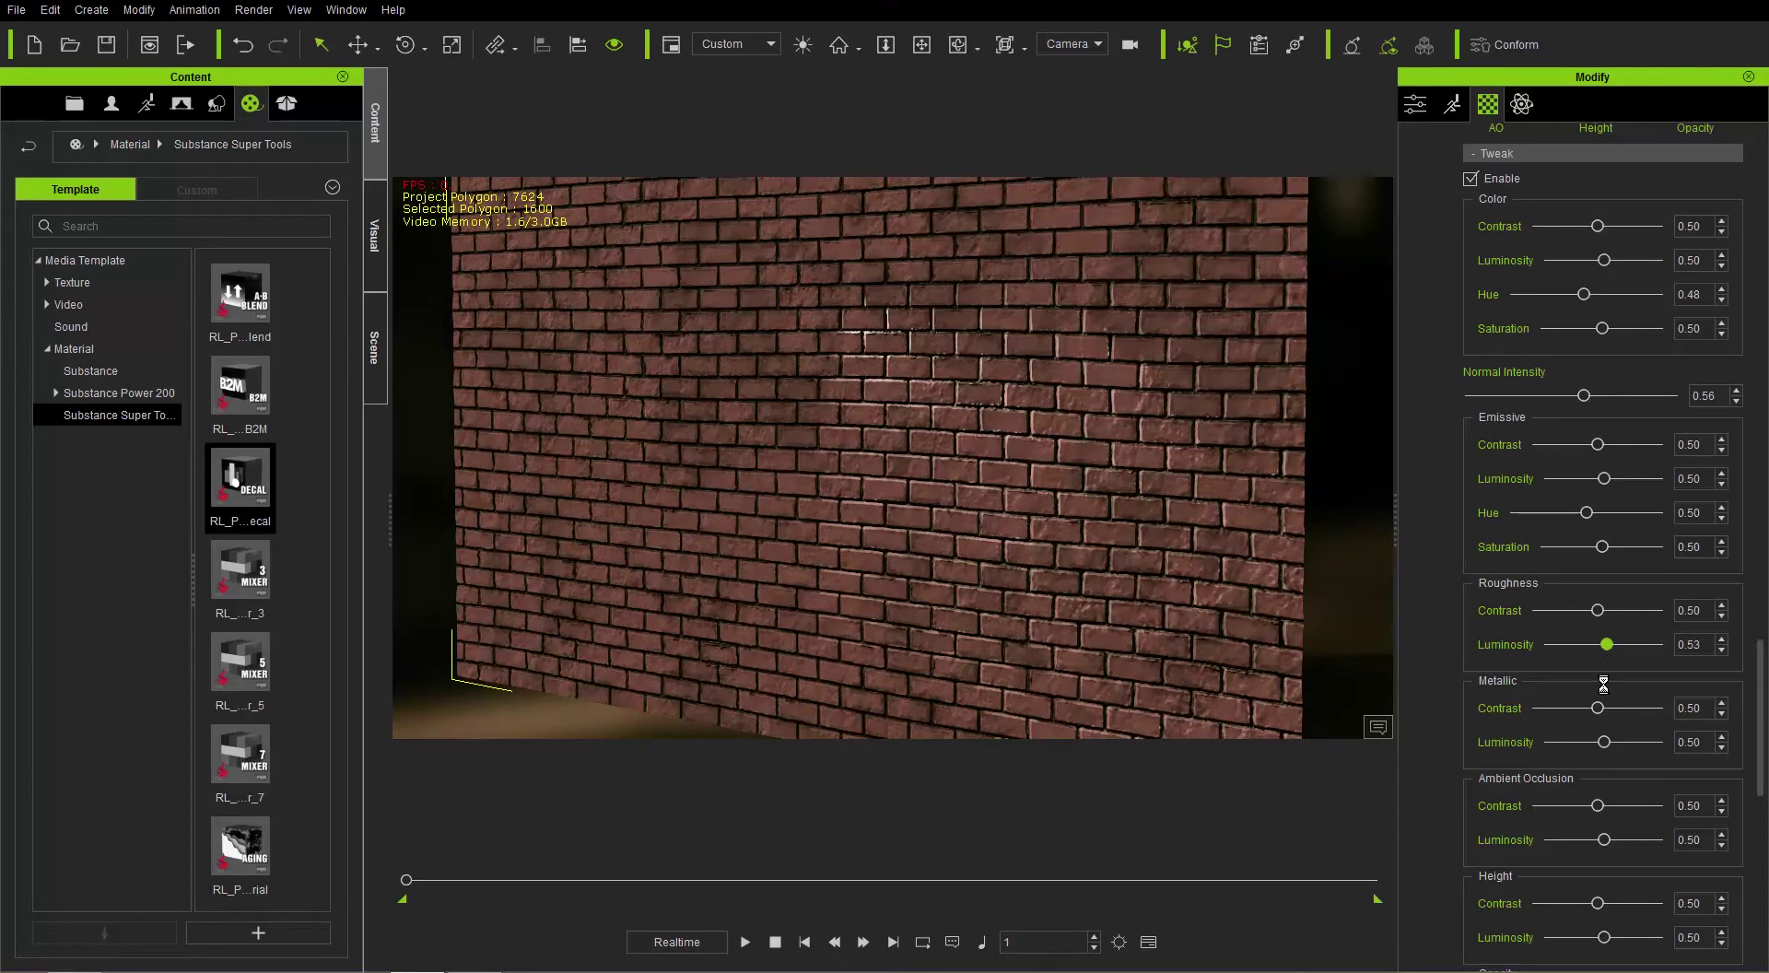
Lower the Base metallic luminosity to 0.42 and check the wall's surface from another angle.
mouse_move(1604, 742)
left_mouse_down()
mouse_move(1642, 742)
mouse_move(1596, 743)
left_mouse_up()
right_click_drag(1189, 436, 1378, 506)
left_click_drag(1762, 705, 1762, 773)
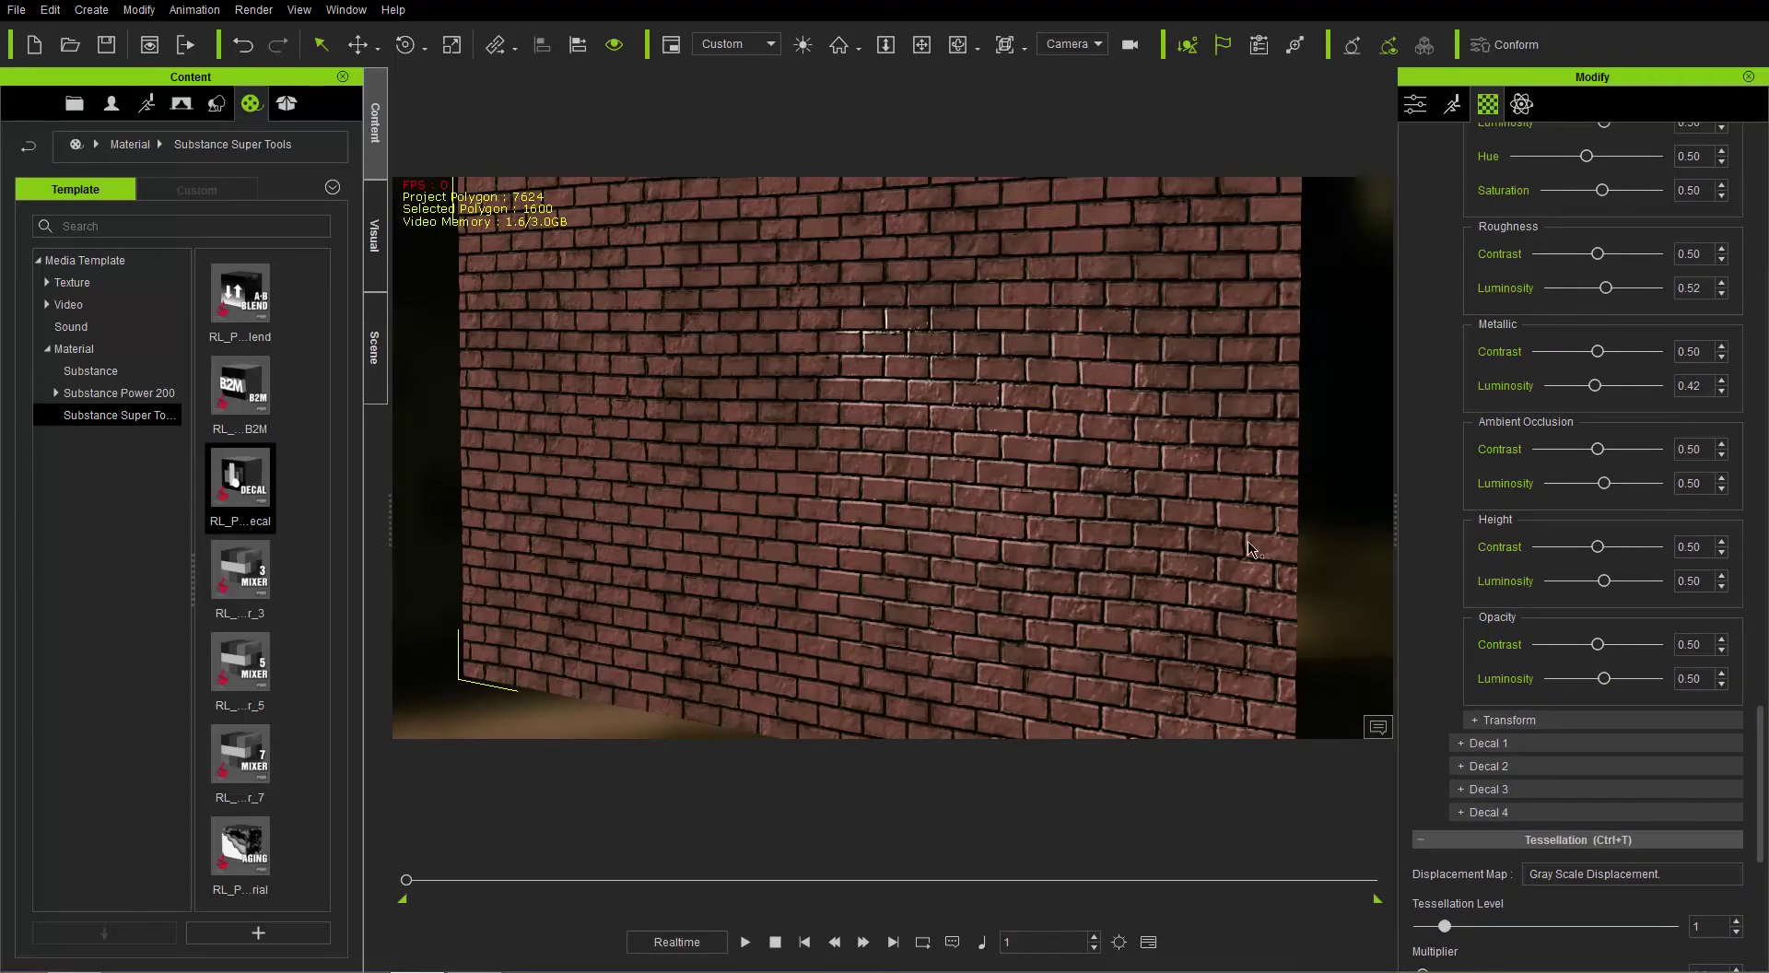
right_click_drag(1198, 533, 1236, 492)
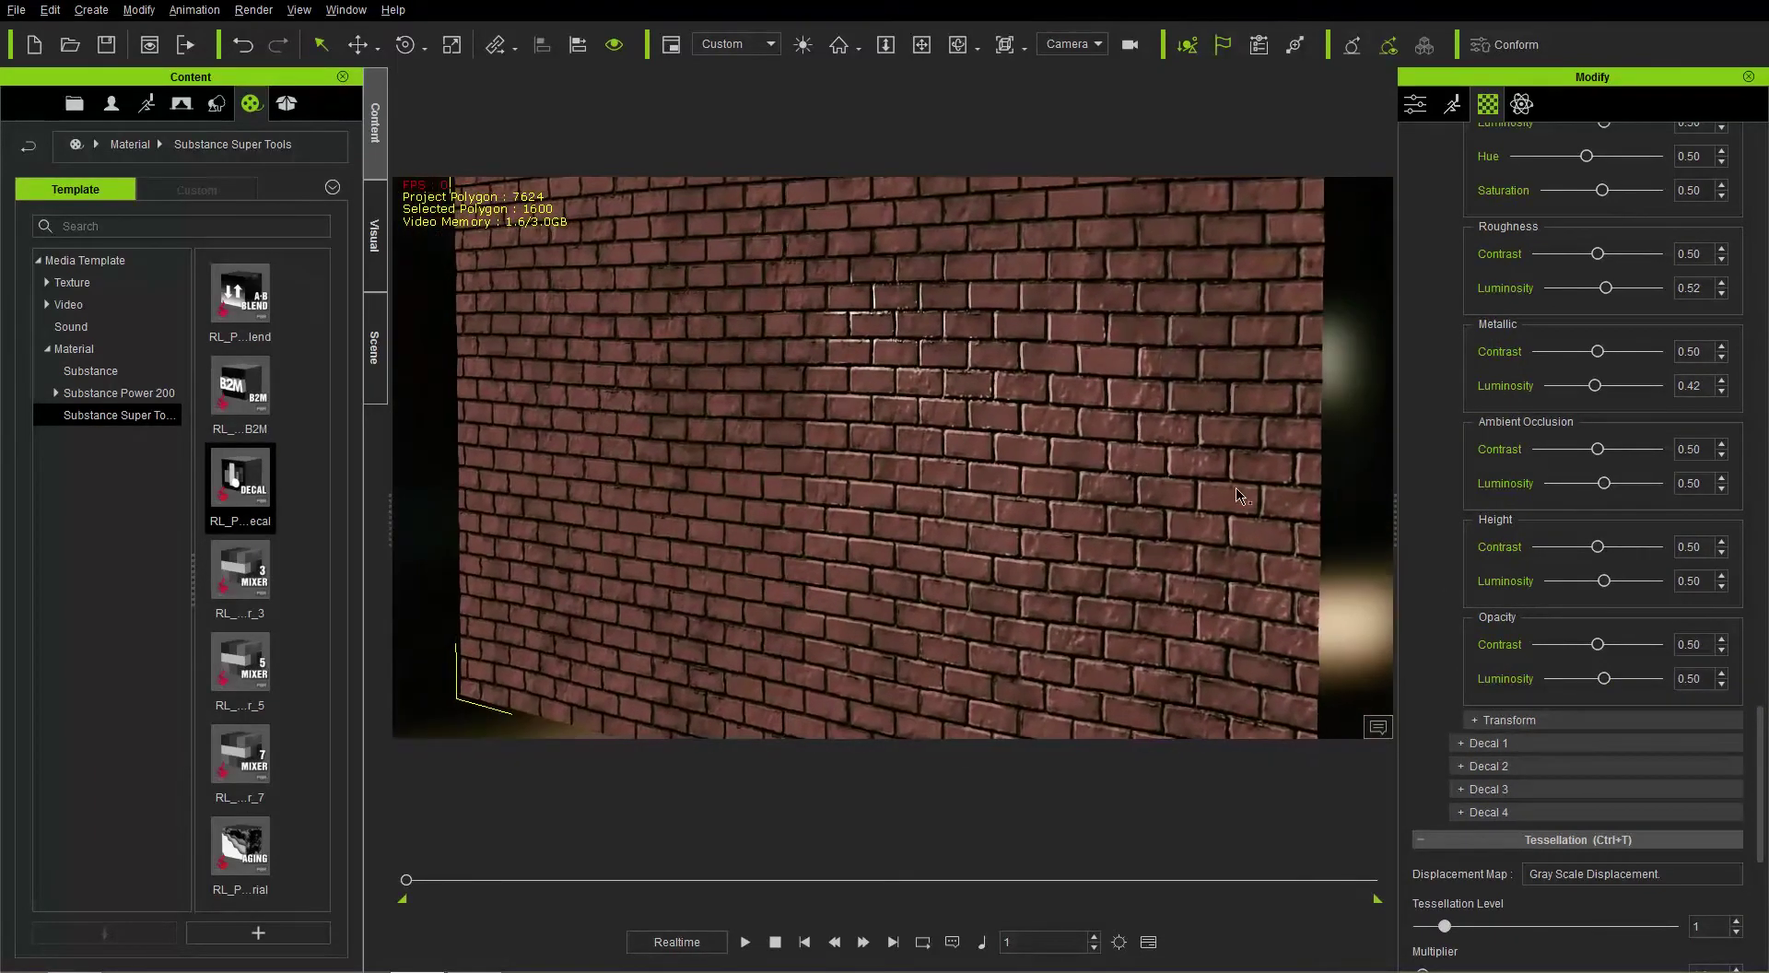
Raise the Base height contrast to 0.75 and the height luminosity to 0.91.
mouse_move(1598, 547)
left_mouse_down()
mouse_move(1670, 553)
mouse_move(1620, 554)
left_mouse_up()
left_click_drag(1619, 551, 1650, 581)
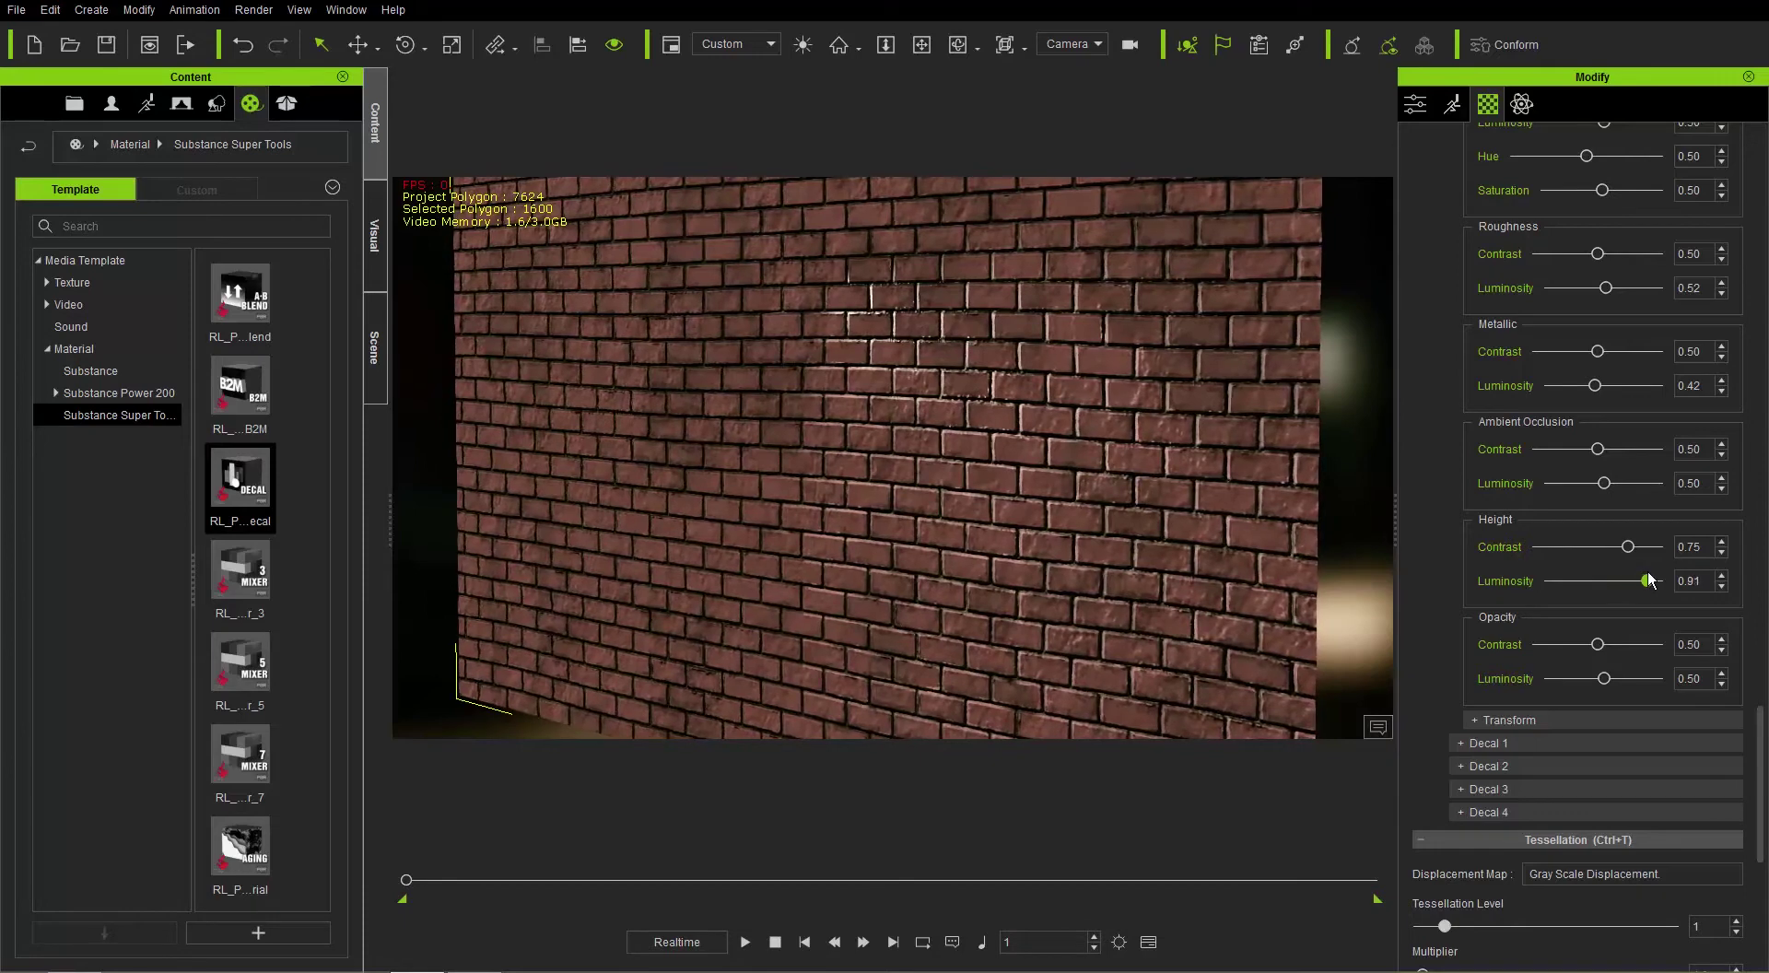
right_click_drag(1253, 530, 1212, 527)
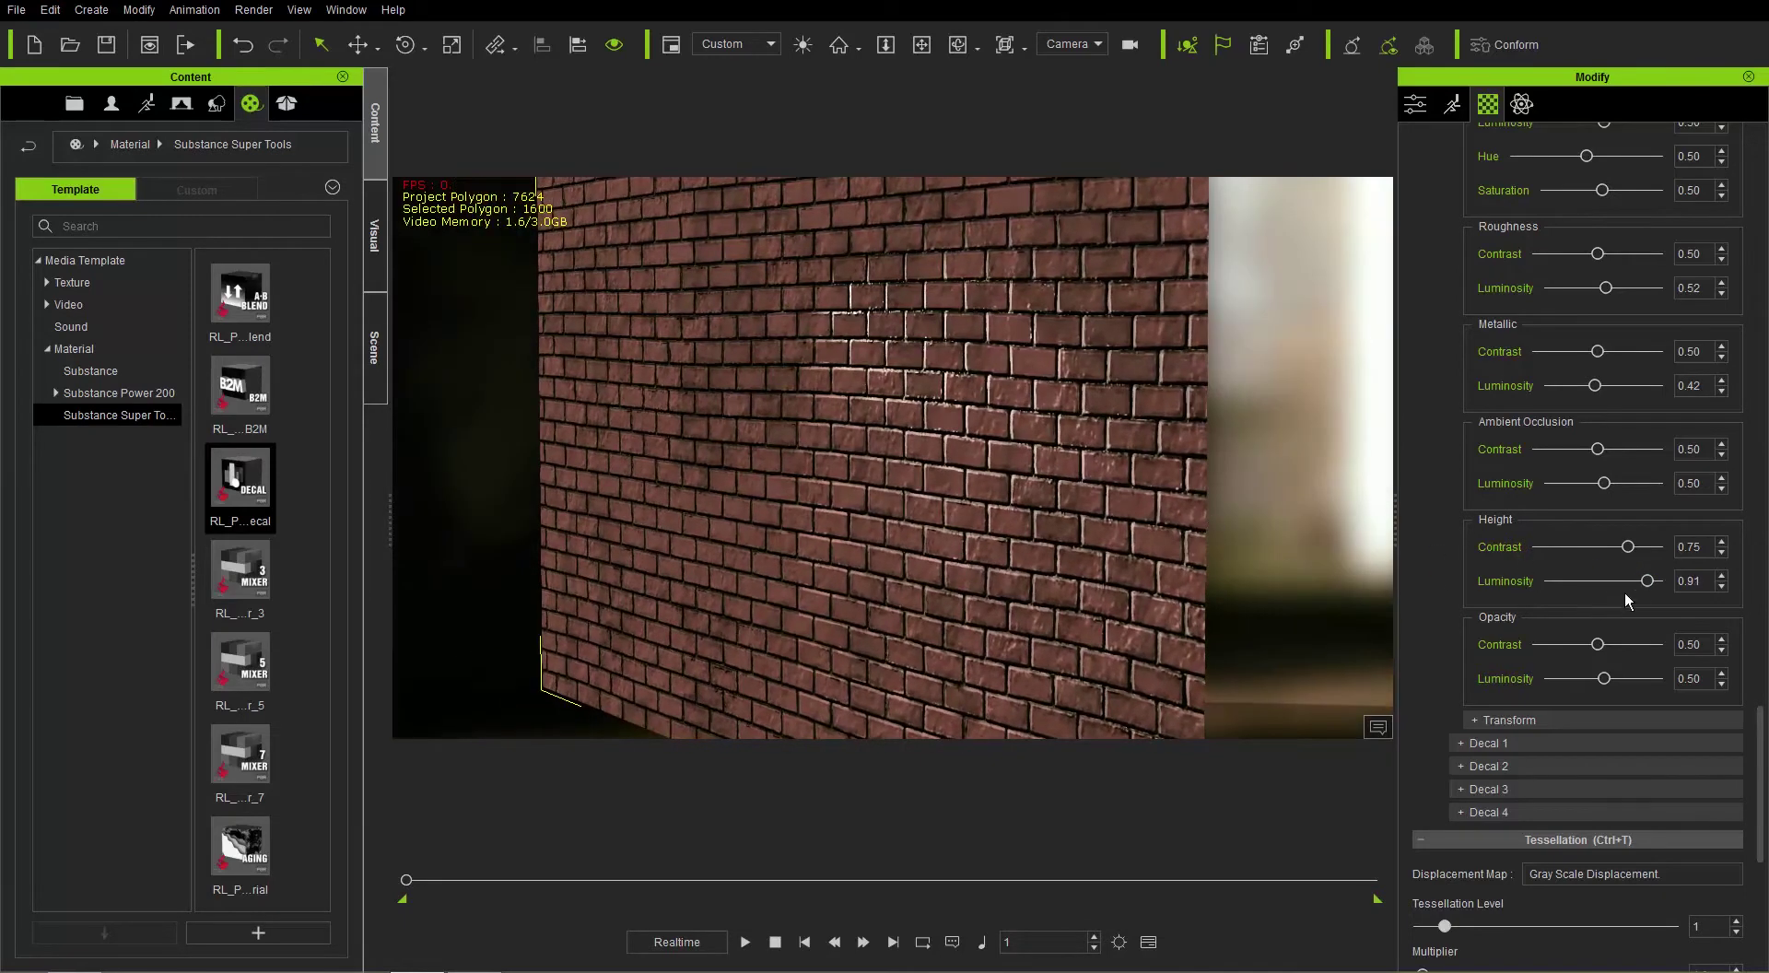
Set the Base height luminosity to 0.56 and the height contrast to 0.64, inspecting the brick relief.
left_click_drag(1629, 548, 1615, 587)
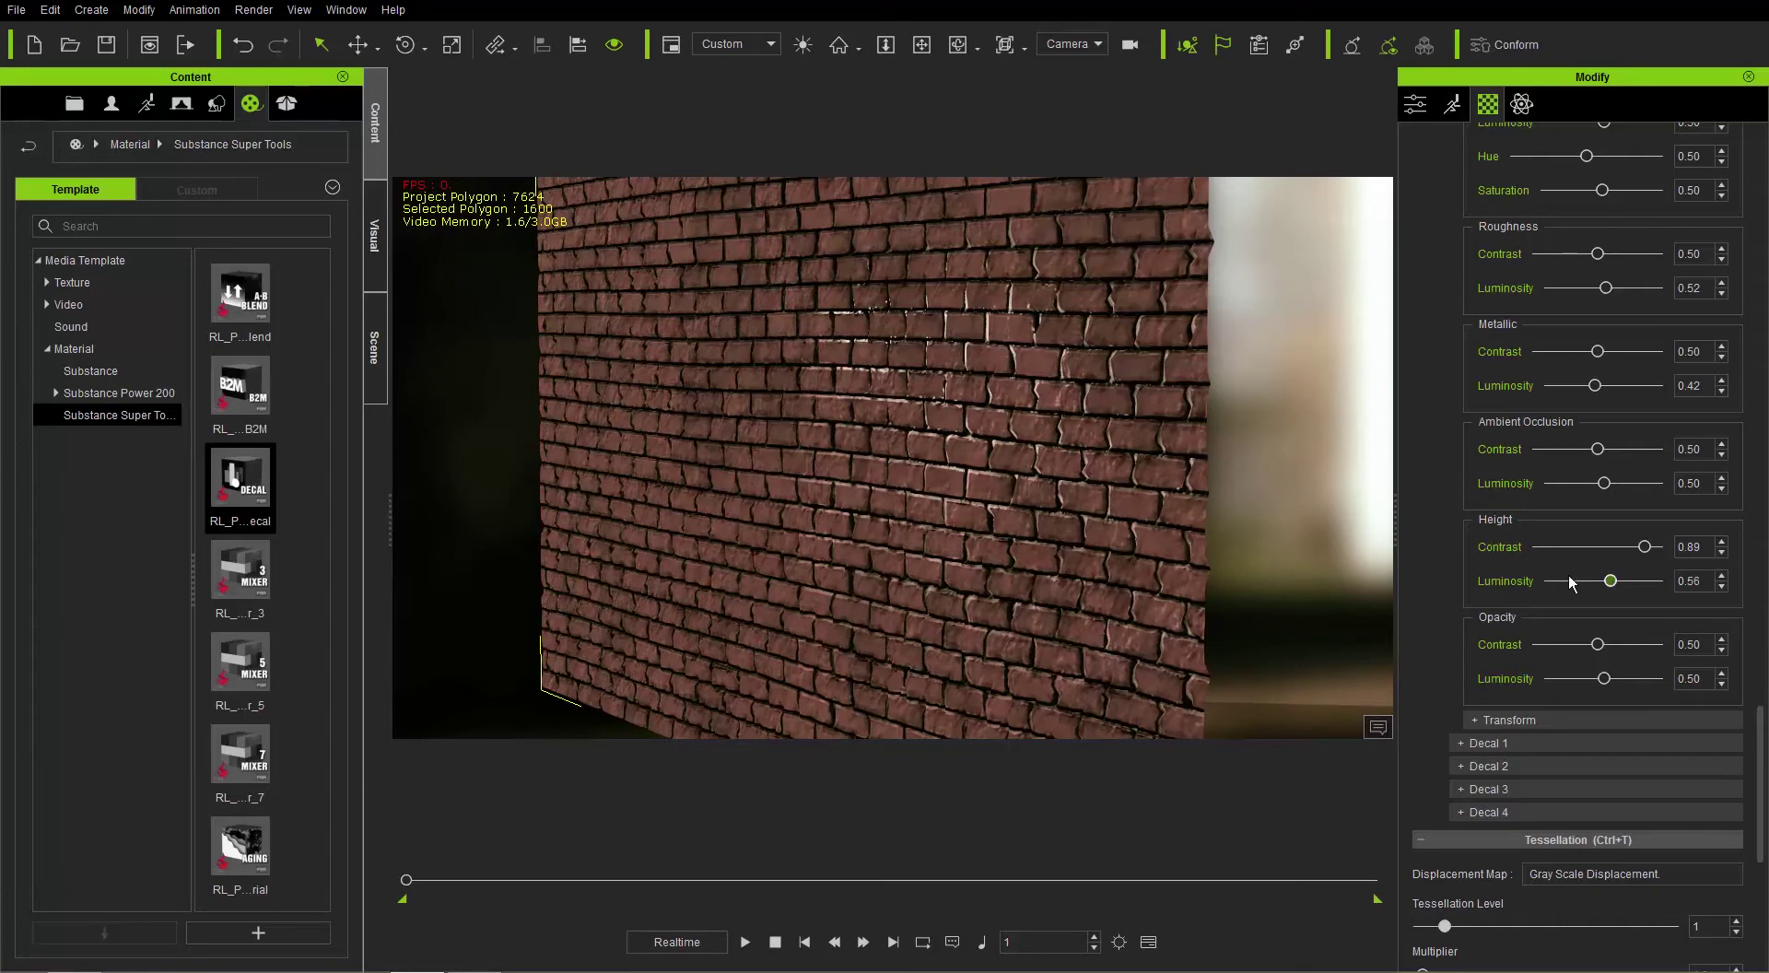
right_click_drag(1140, 532, 1243, 529)
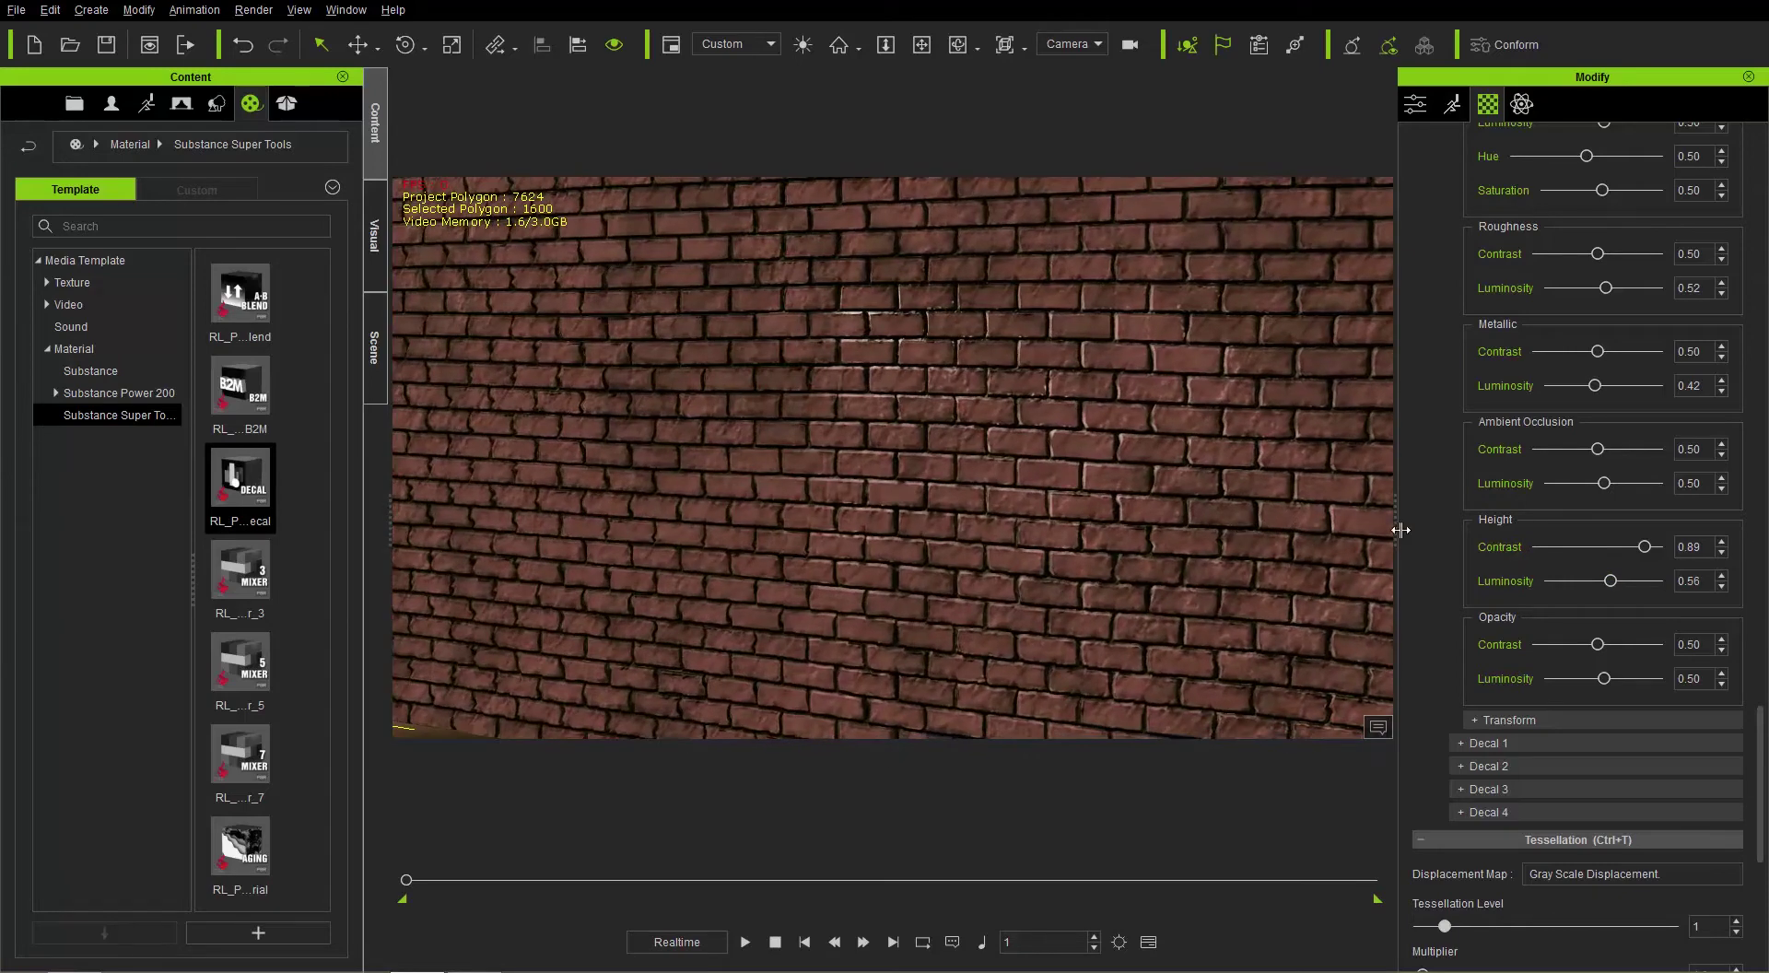
left_click_drag(1646, 549, 1620, 553)
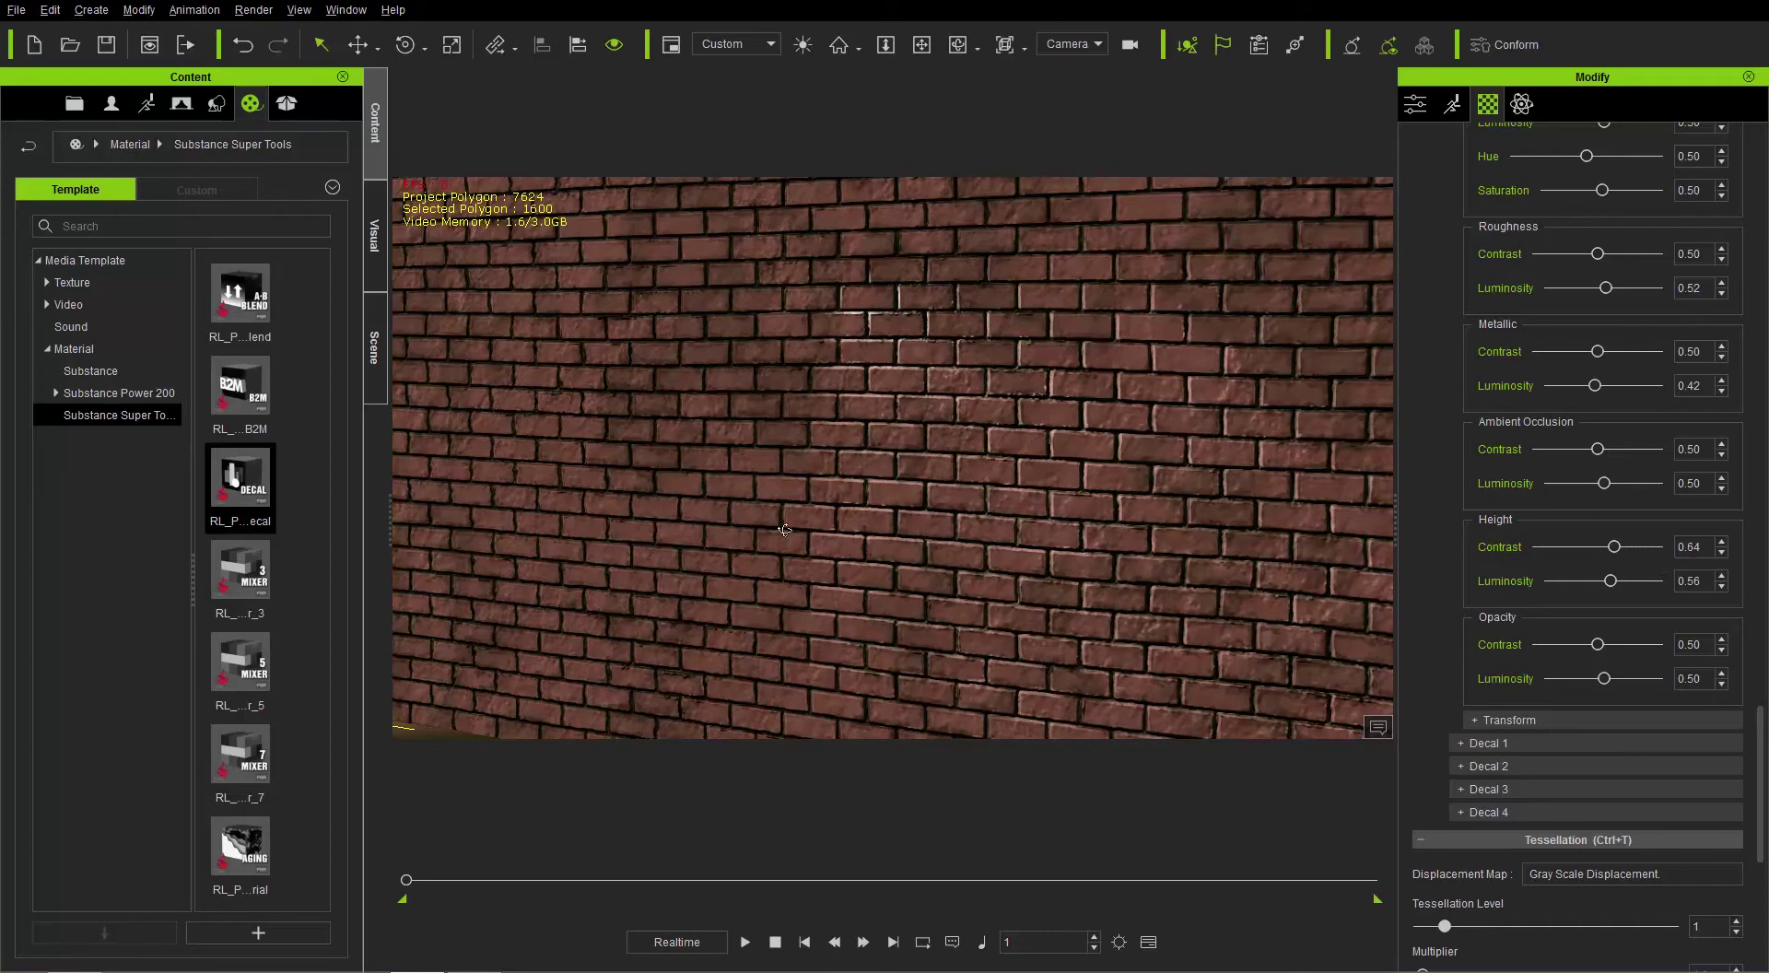
right_click_drag(787, 523, 891, 497)
right_click_drag(1106, 421, 999, 455)
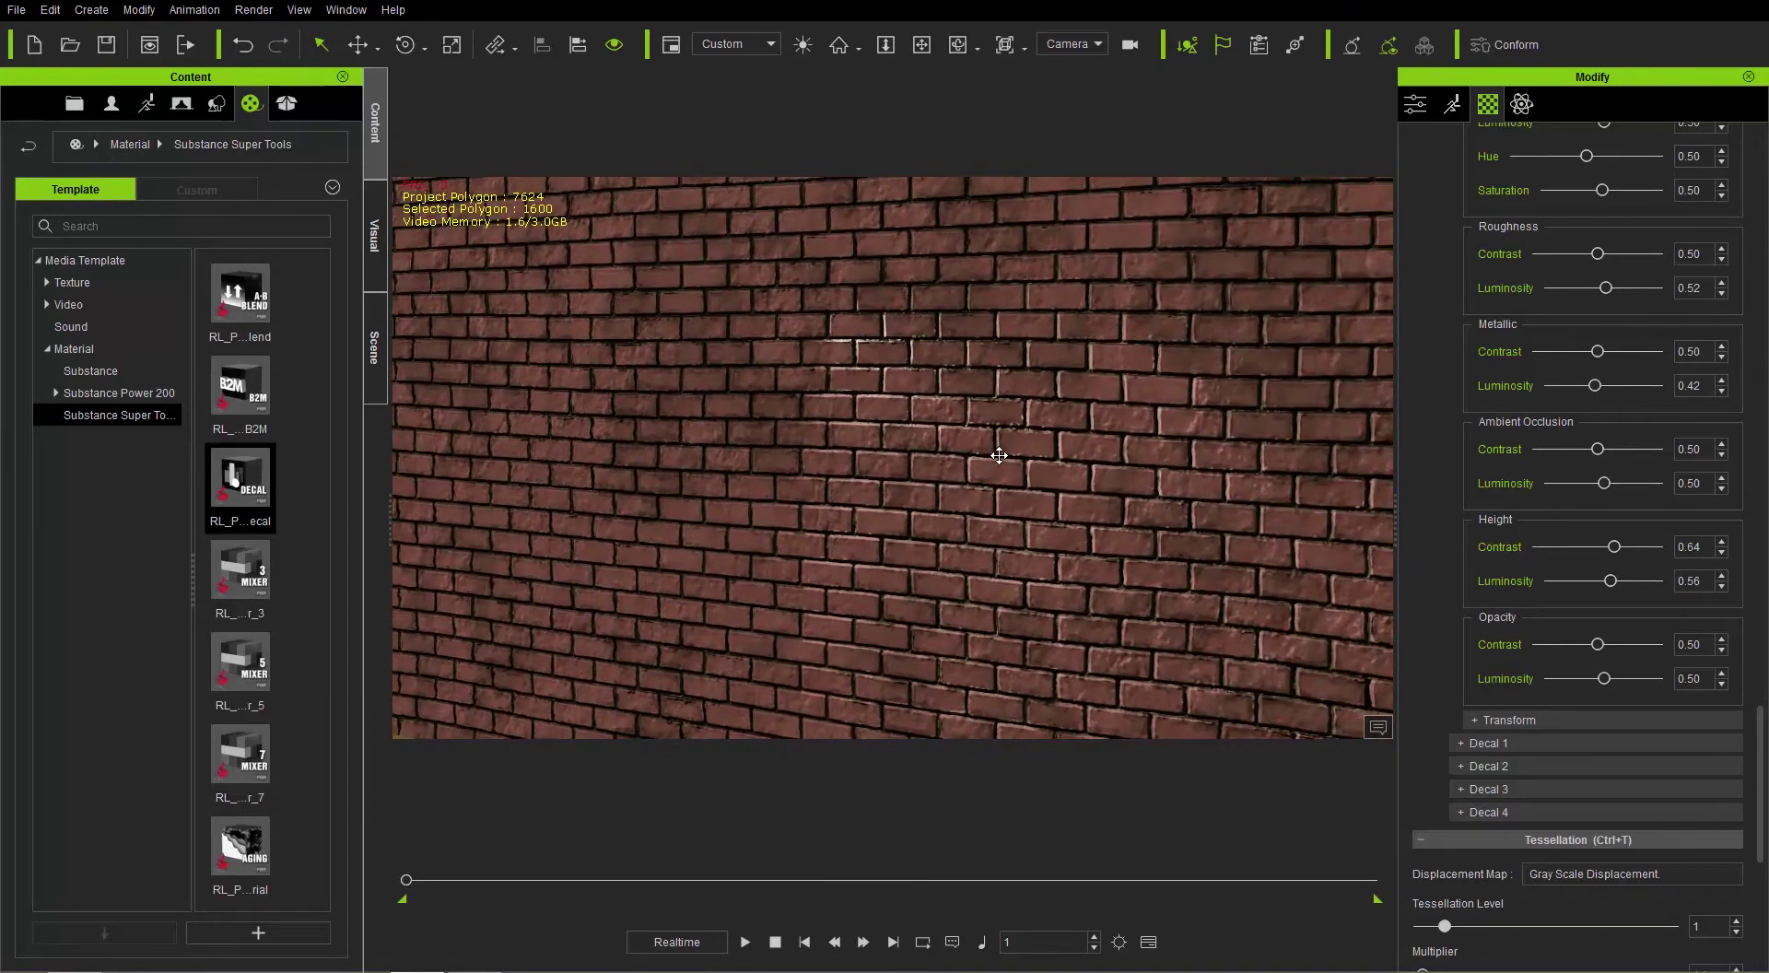
Rotate the Key directional light to about X 351.176, Y 310.839, Z 102.429 and reselect the wall.
left_click(885, 452)
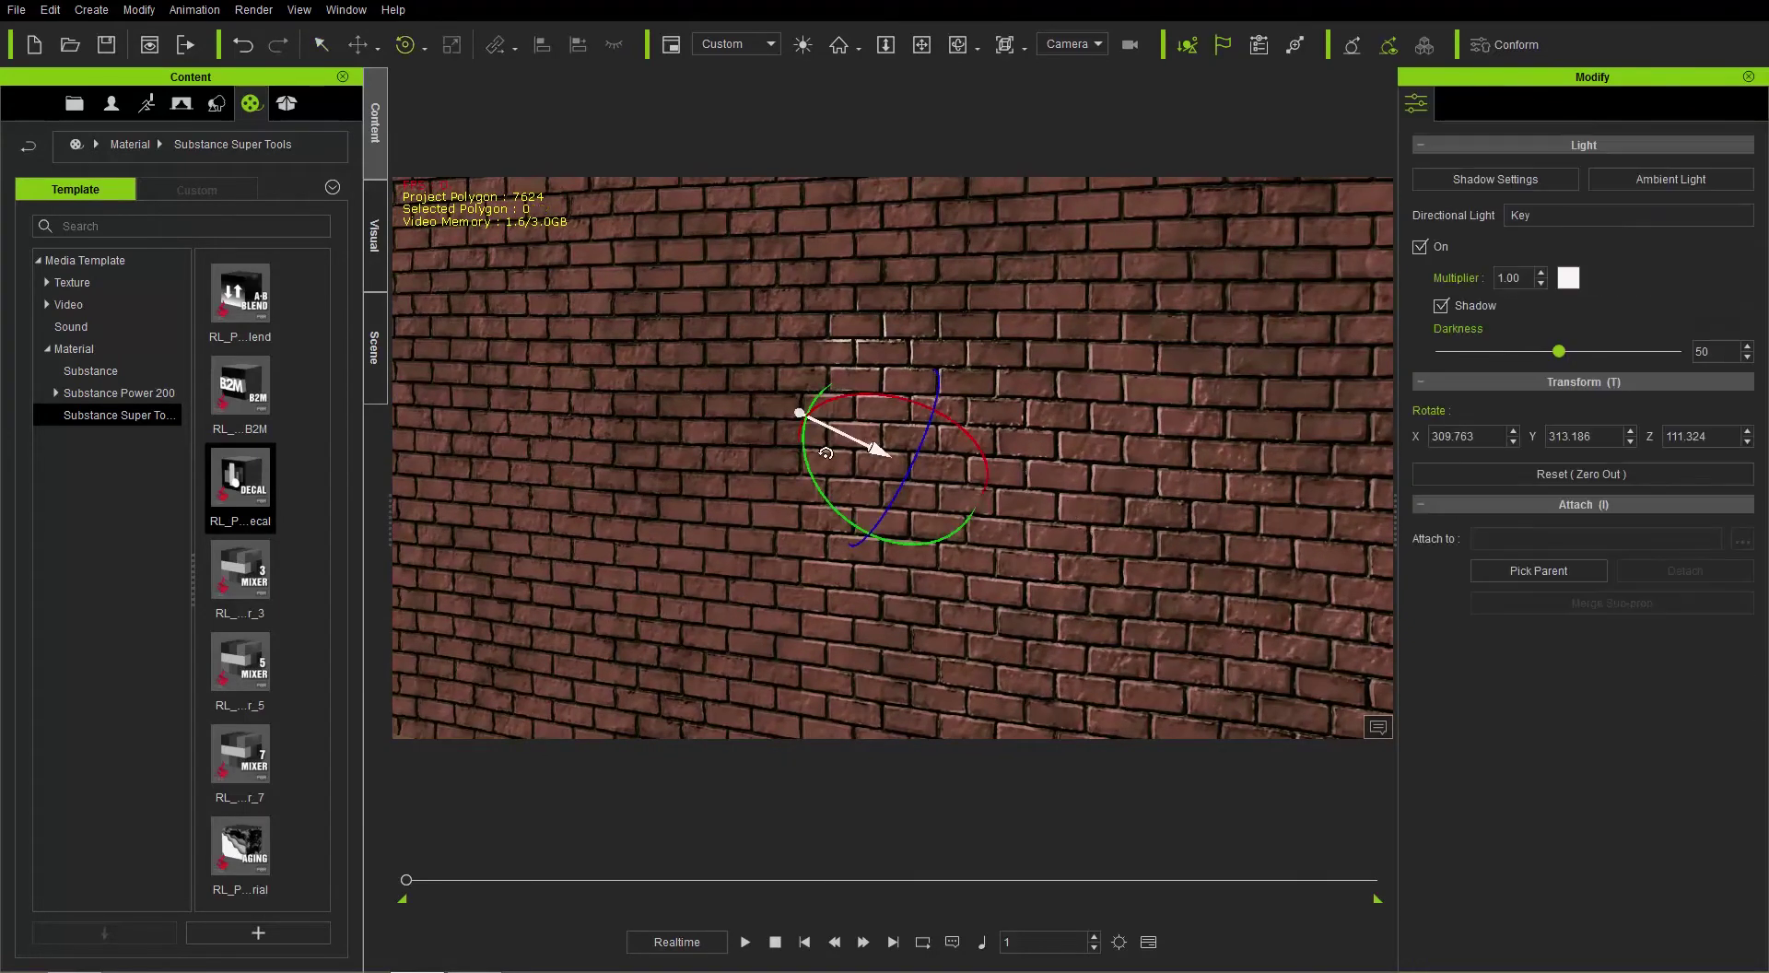
left_click_drag(826, 453, 885, 442)
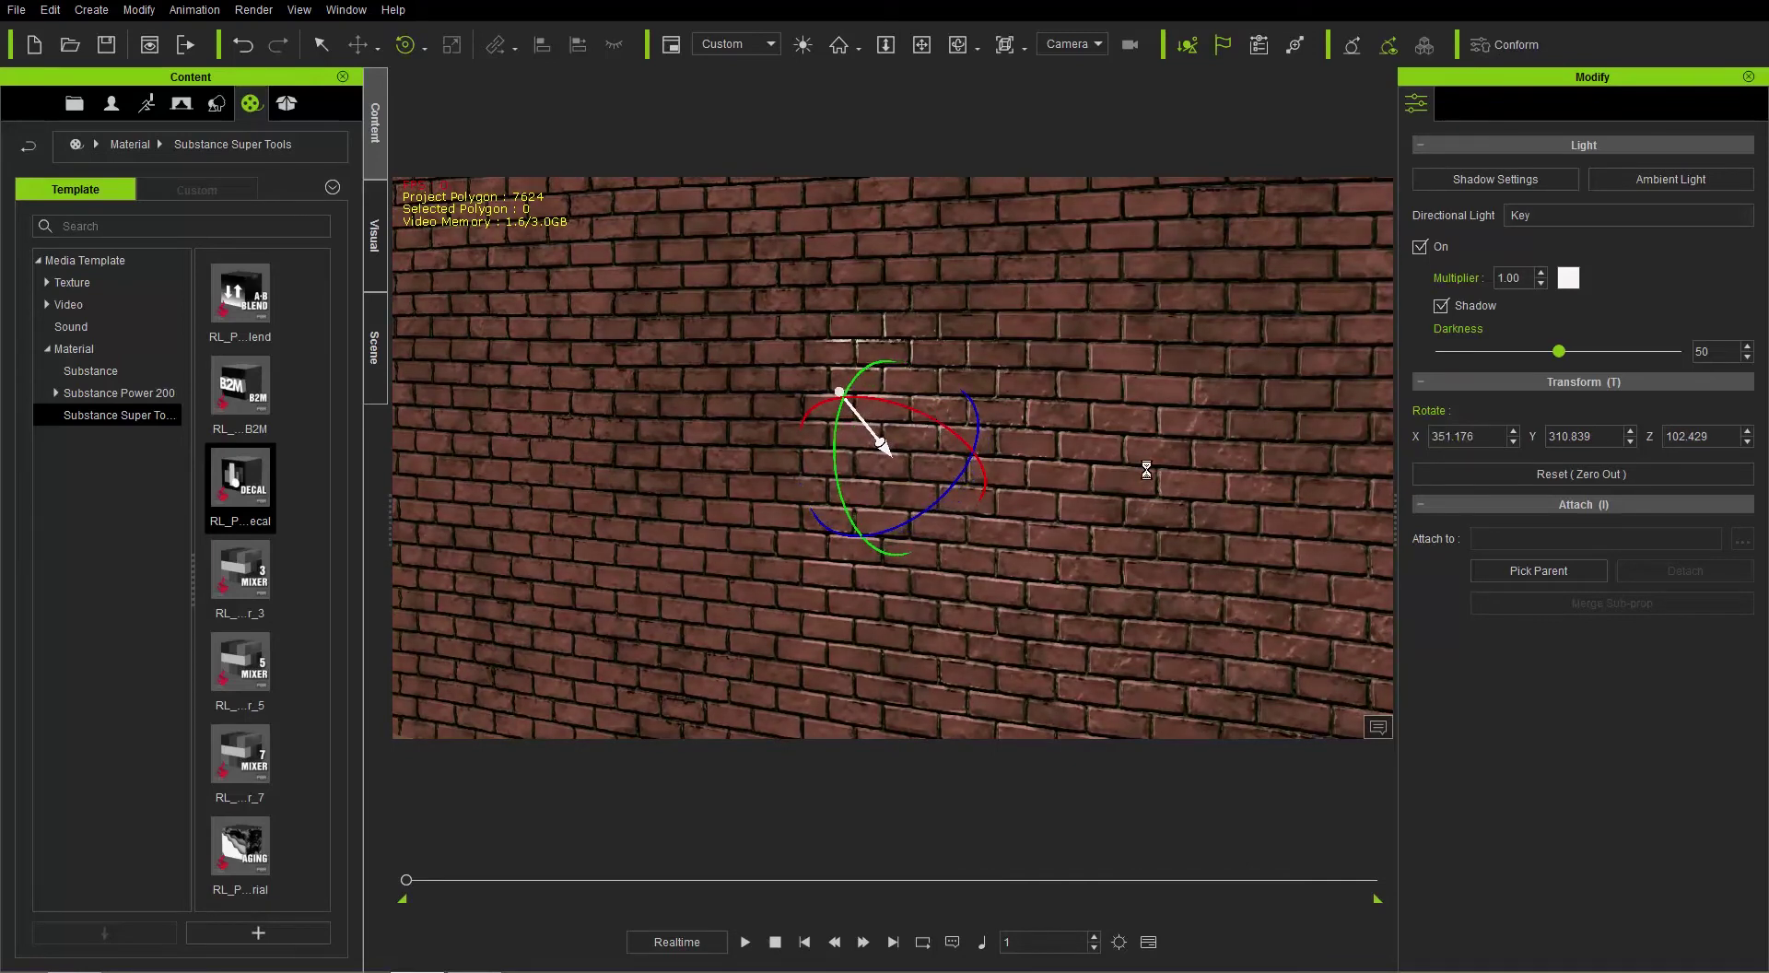
left_click(1219, 415)
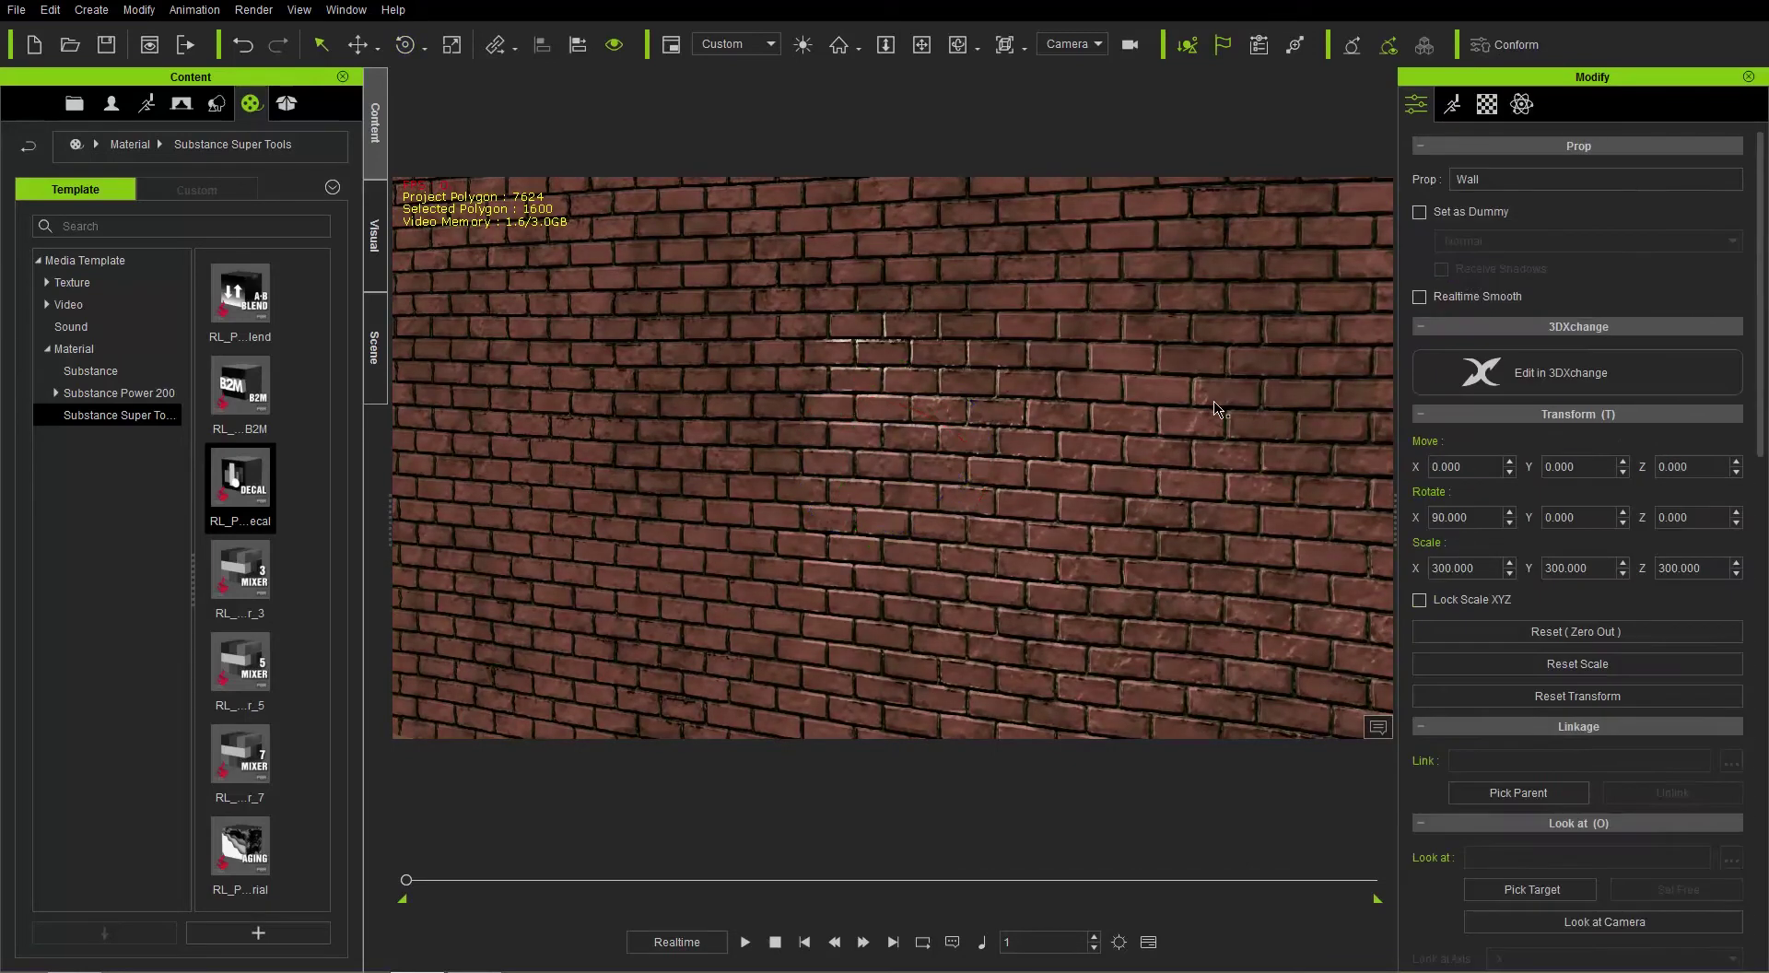
Review the Base group's texture maps and Tweak values in the wall's substance material.
left_click(1486, 106)
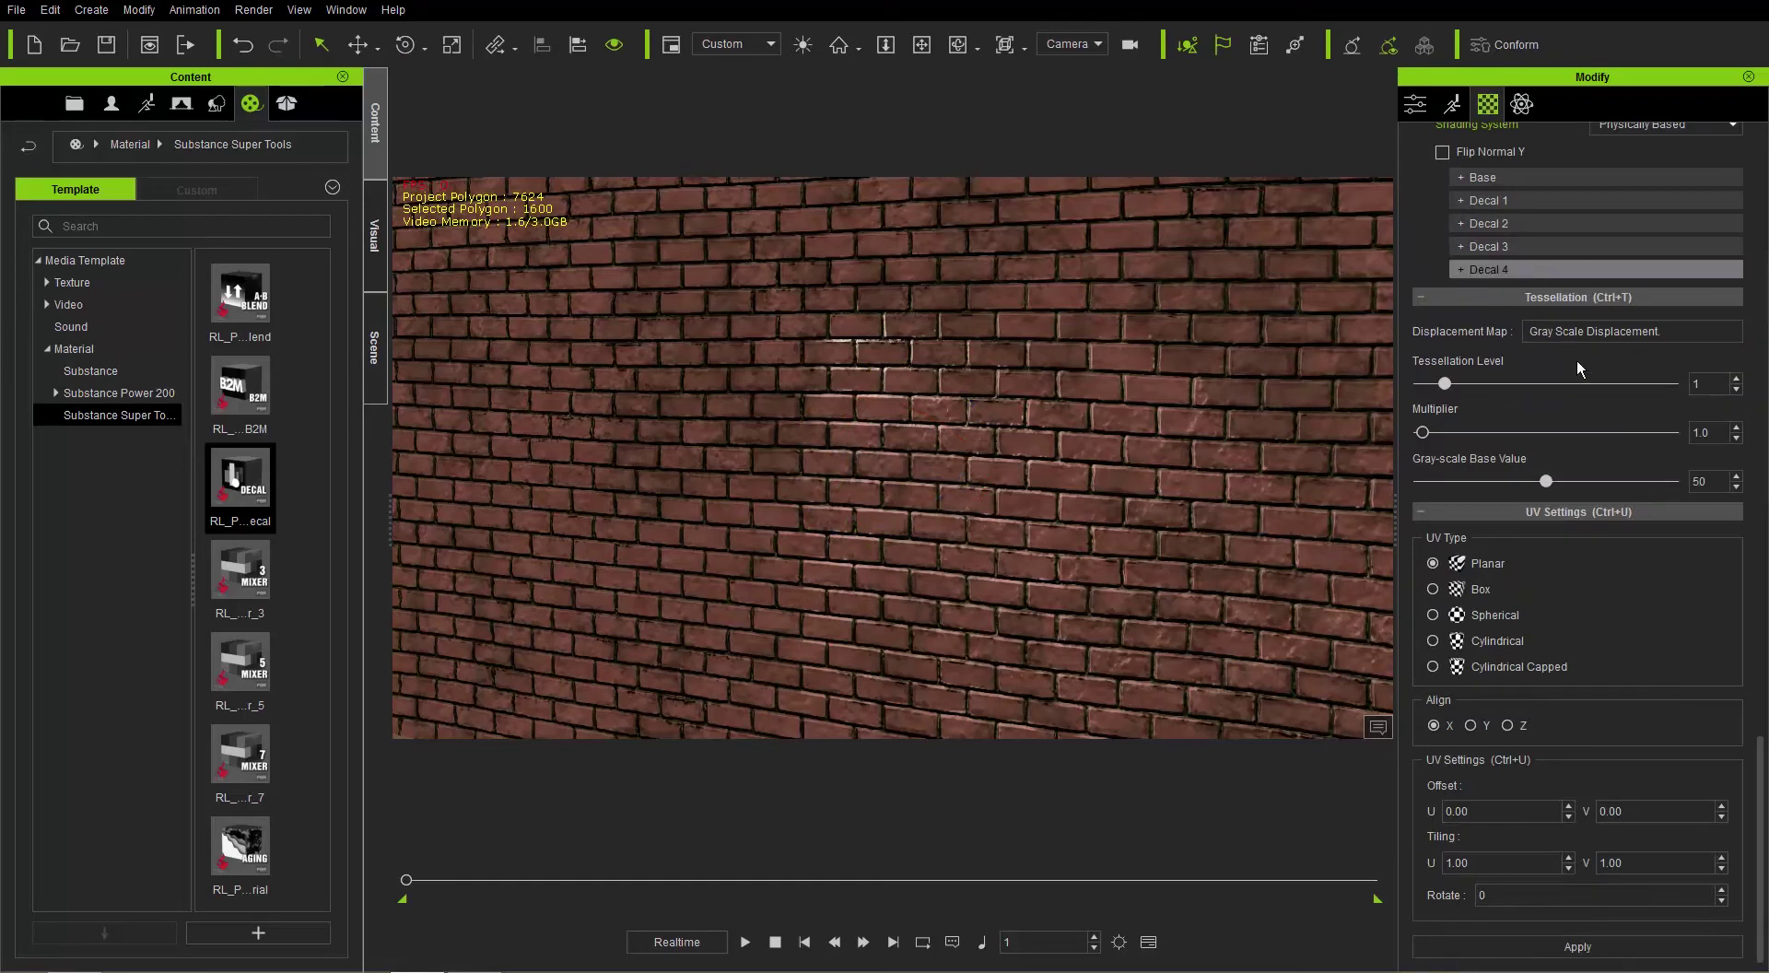
left_click(1506, 205)
left_click(1506, 205)
left_click(1503, 178)
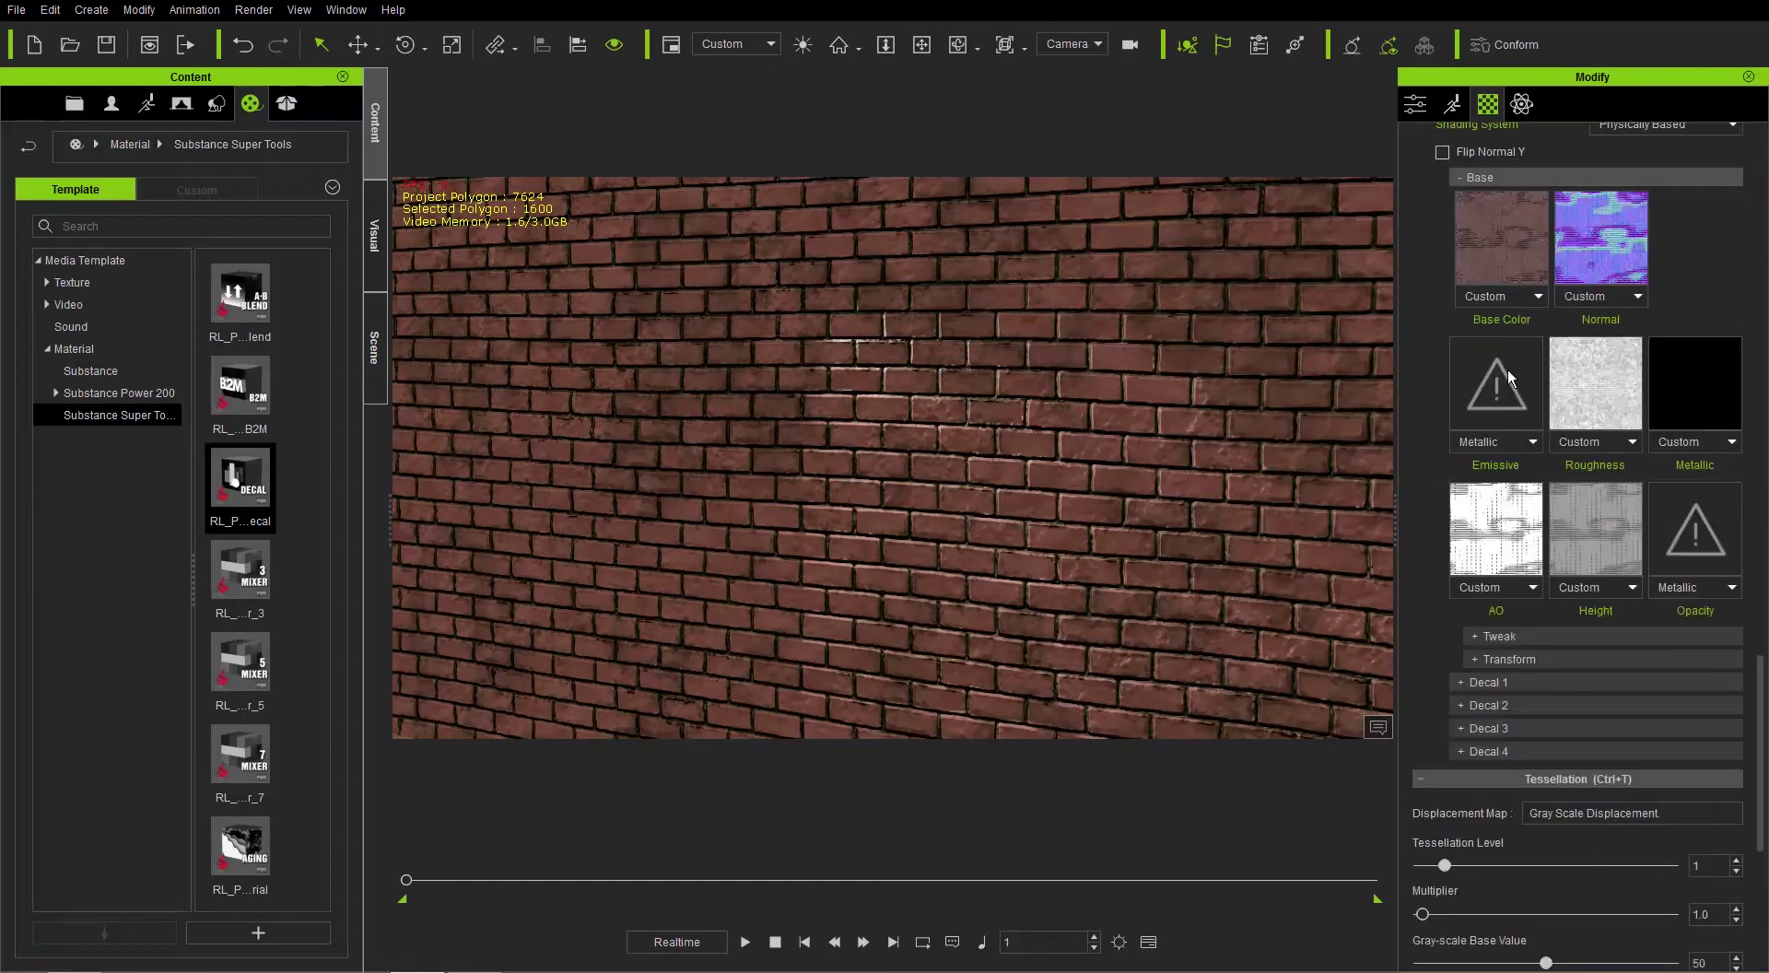
left_click(1480, 640)
scroll(1567, 682, "down", 3)
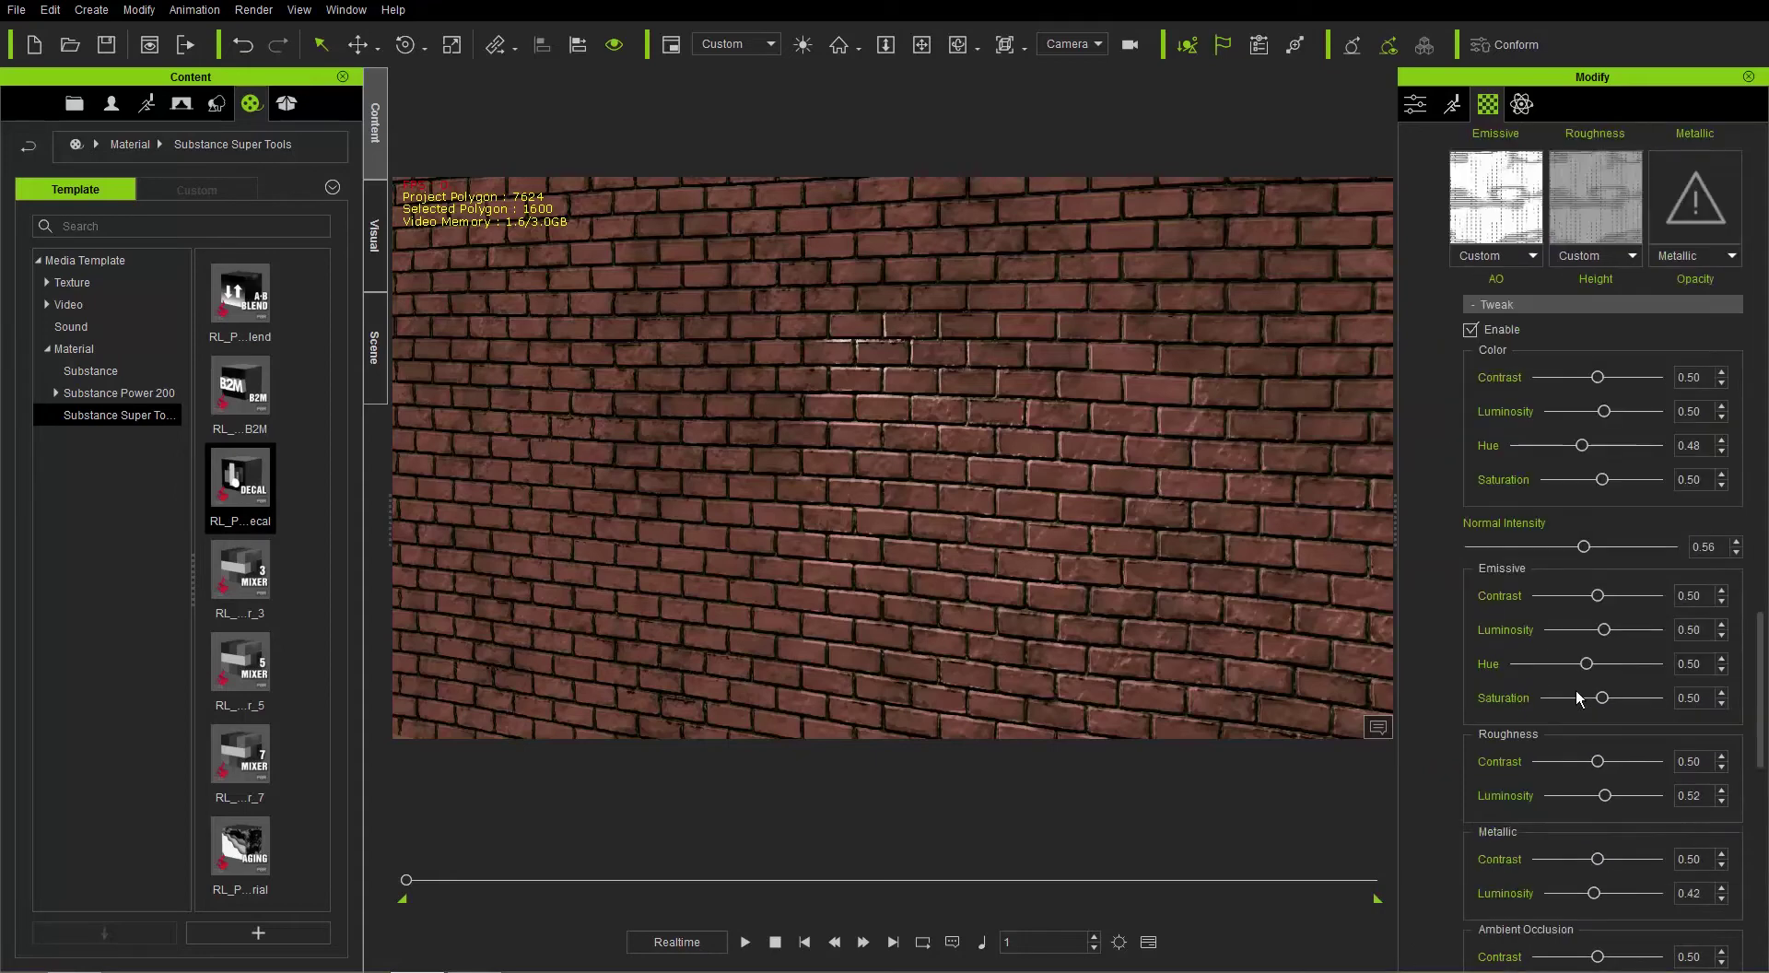
scroll(1578, 698, "down", 4)
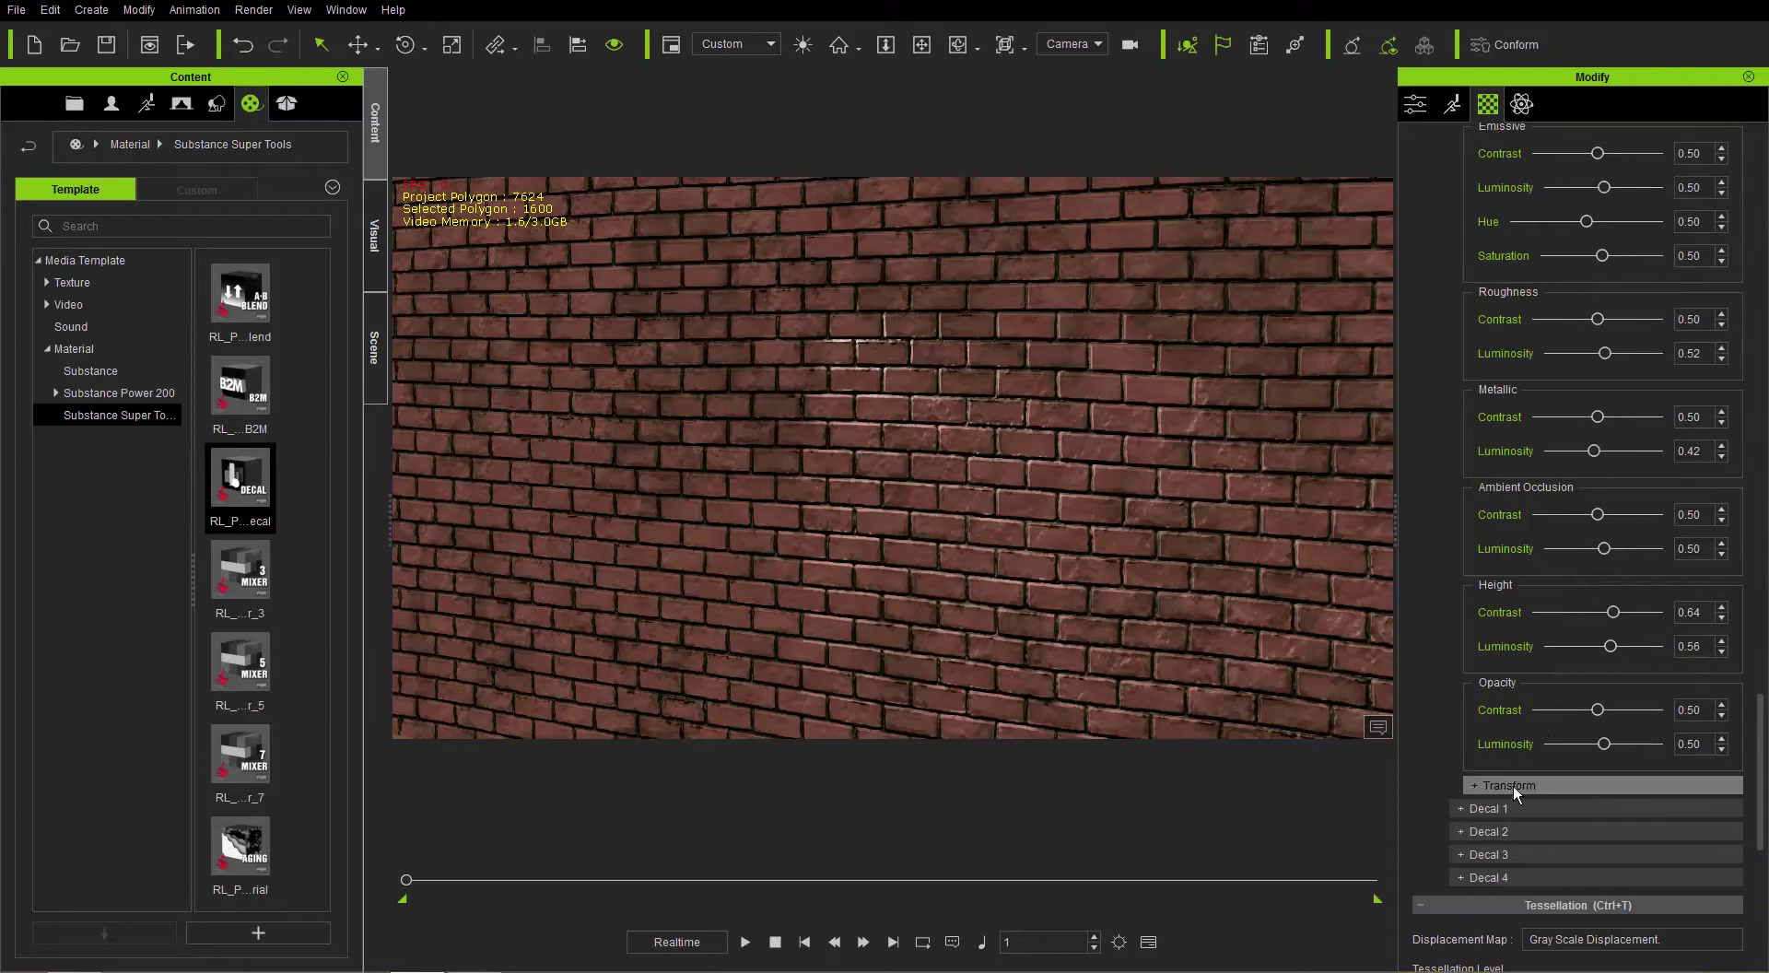
scroll(1451, 589, "up", 5)
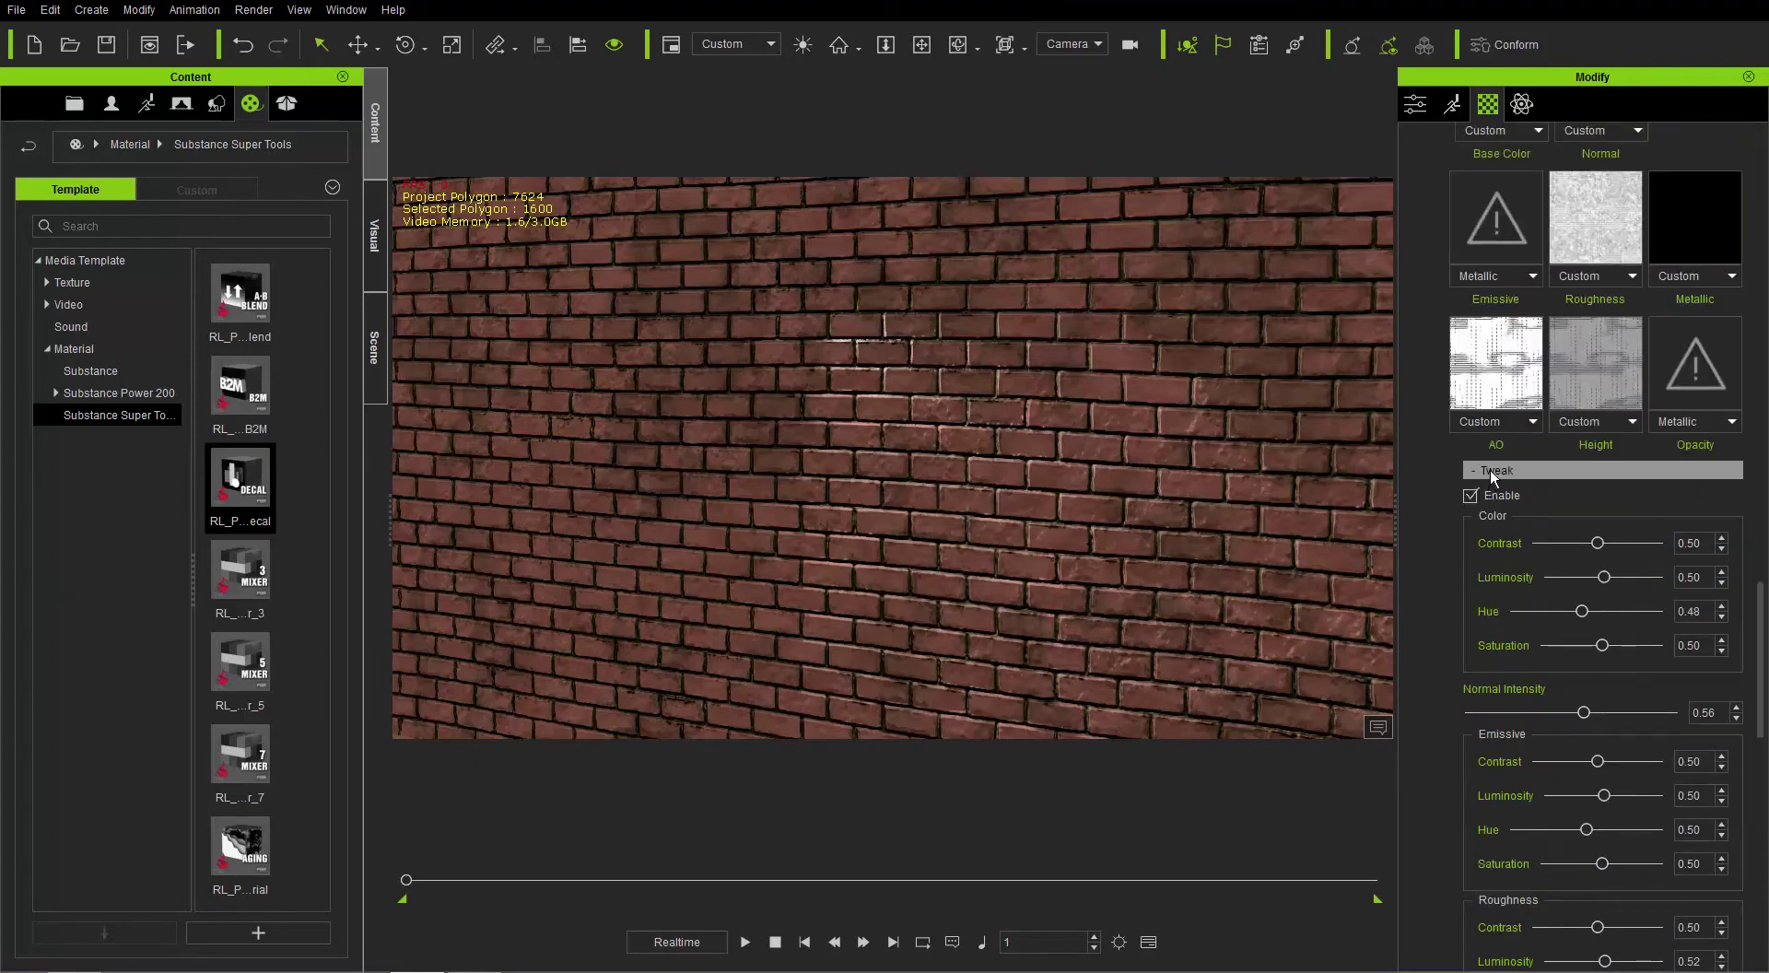
left_click(1490, 470)
scroll(1461, 531, "up", 2)
scroll(1488, 459, "up", 2)
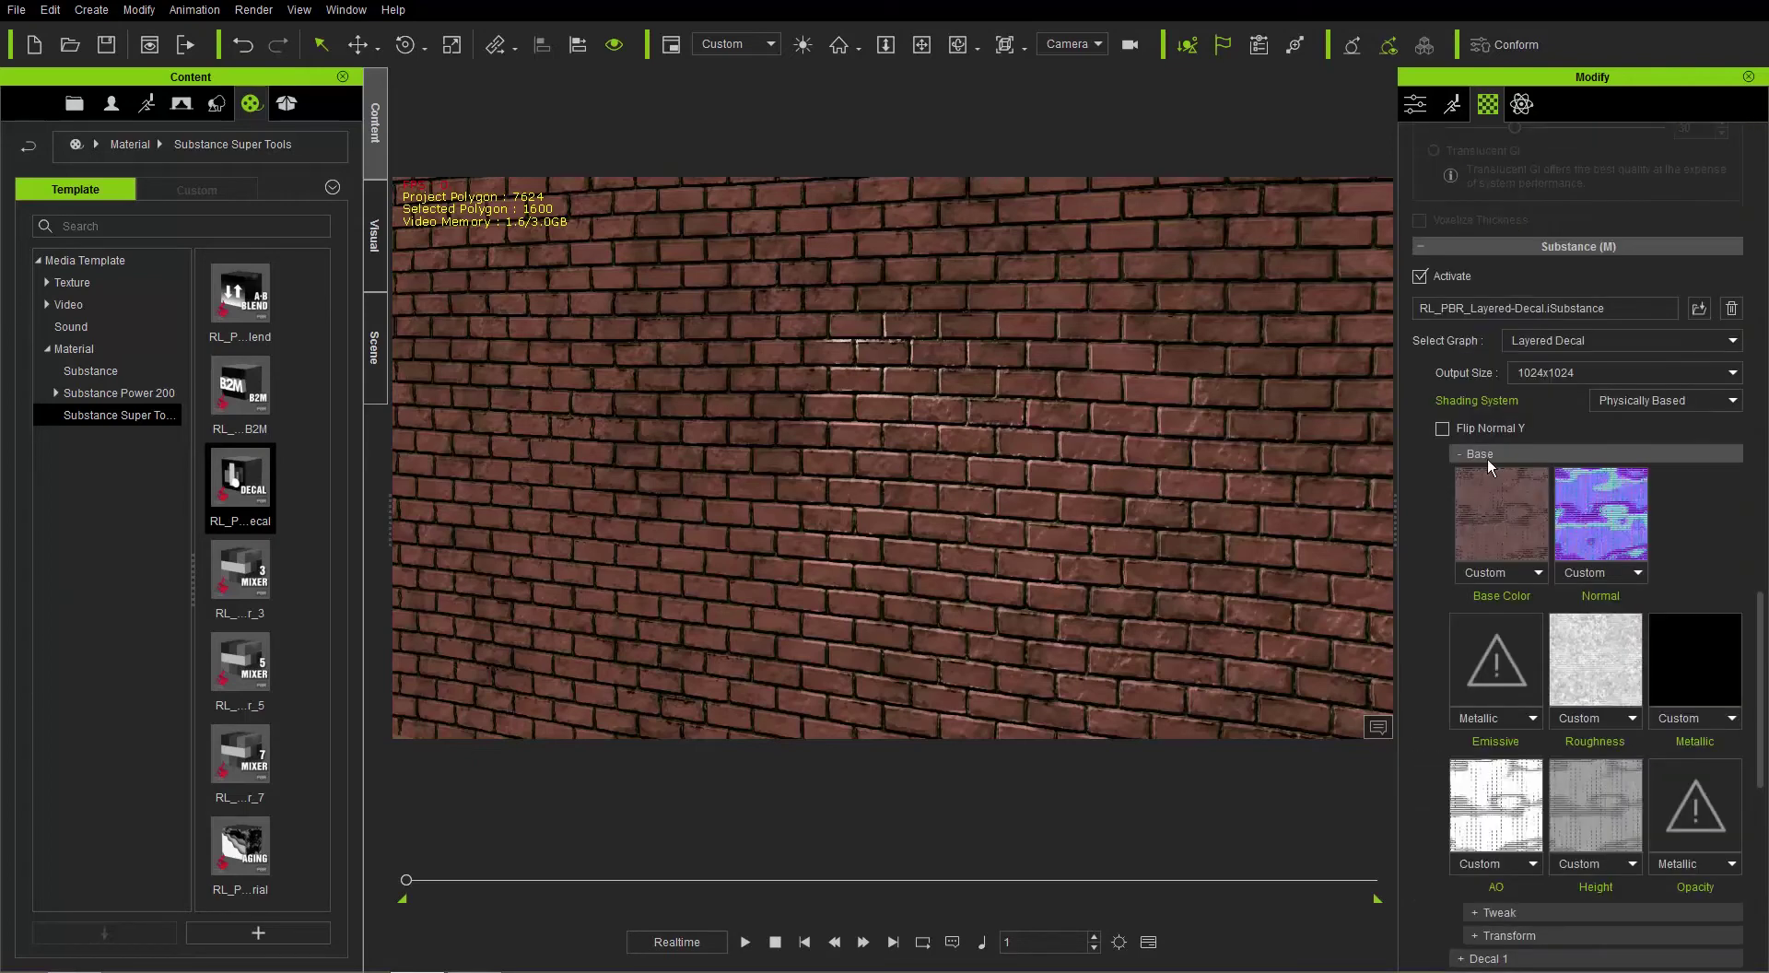
left_click(1488, 455)
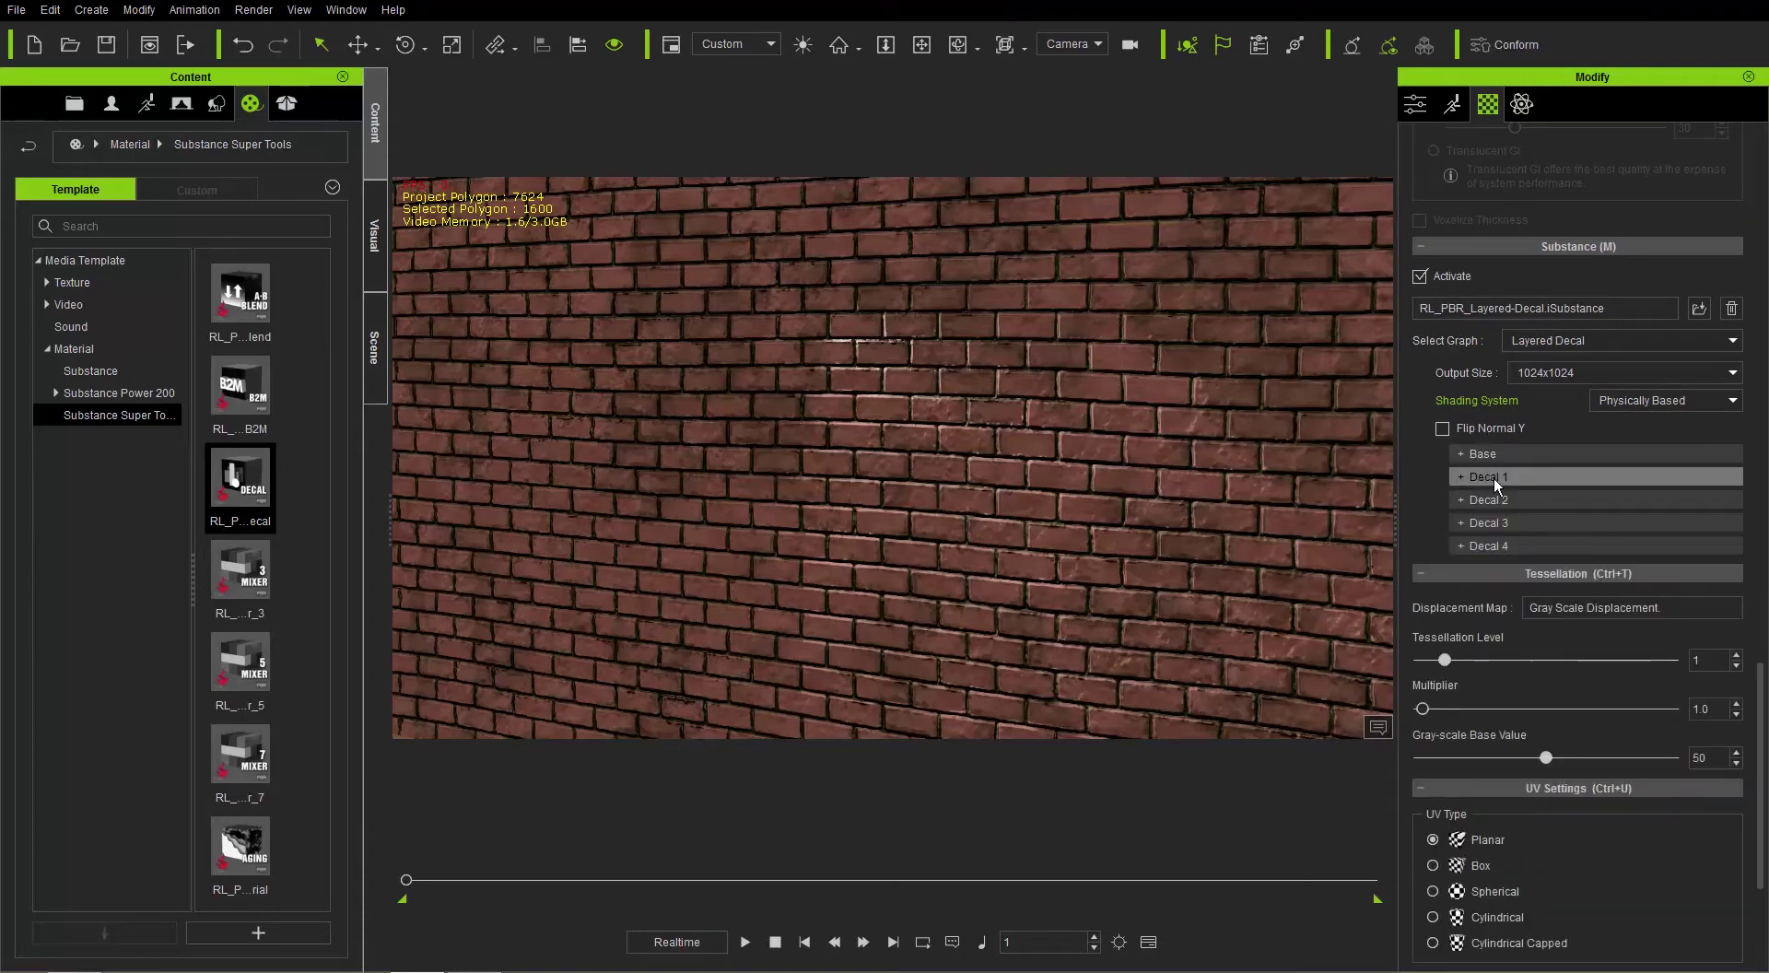
Load wall3_D from the PBRDecal\Concrete folder as the Decal 1 group's base color map.
left_click(1495, 479)
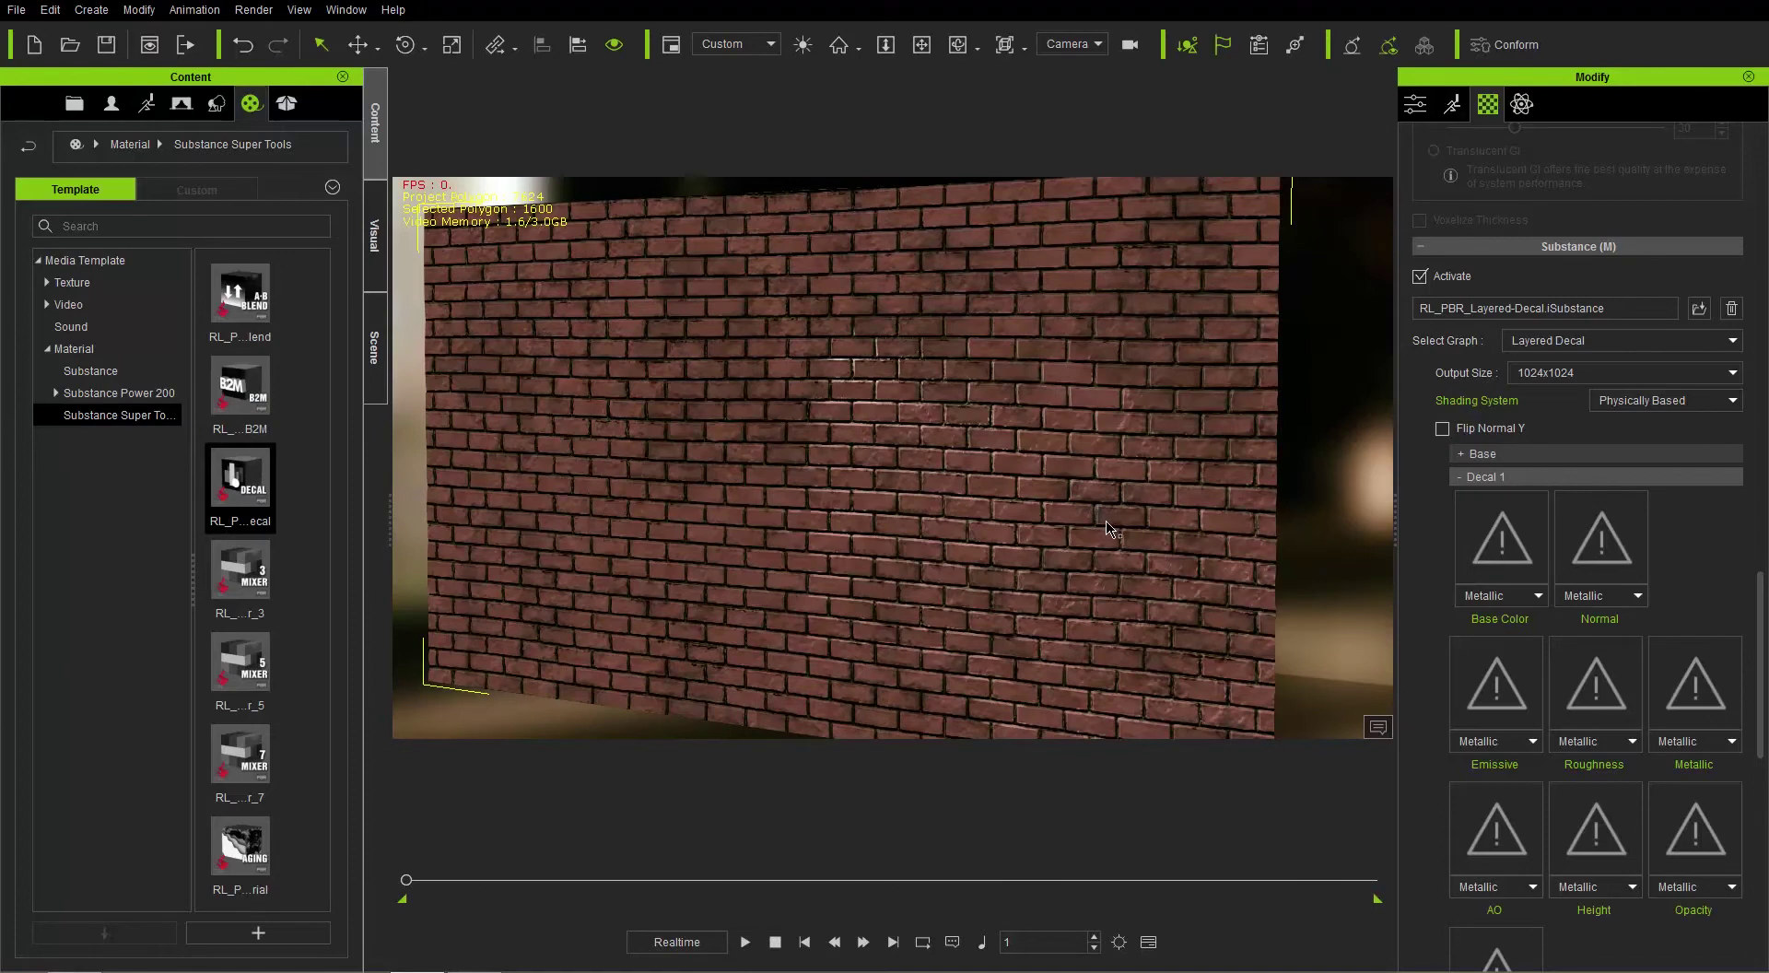
left_click(1511, 551)
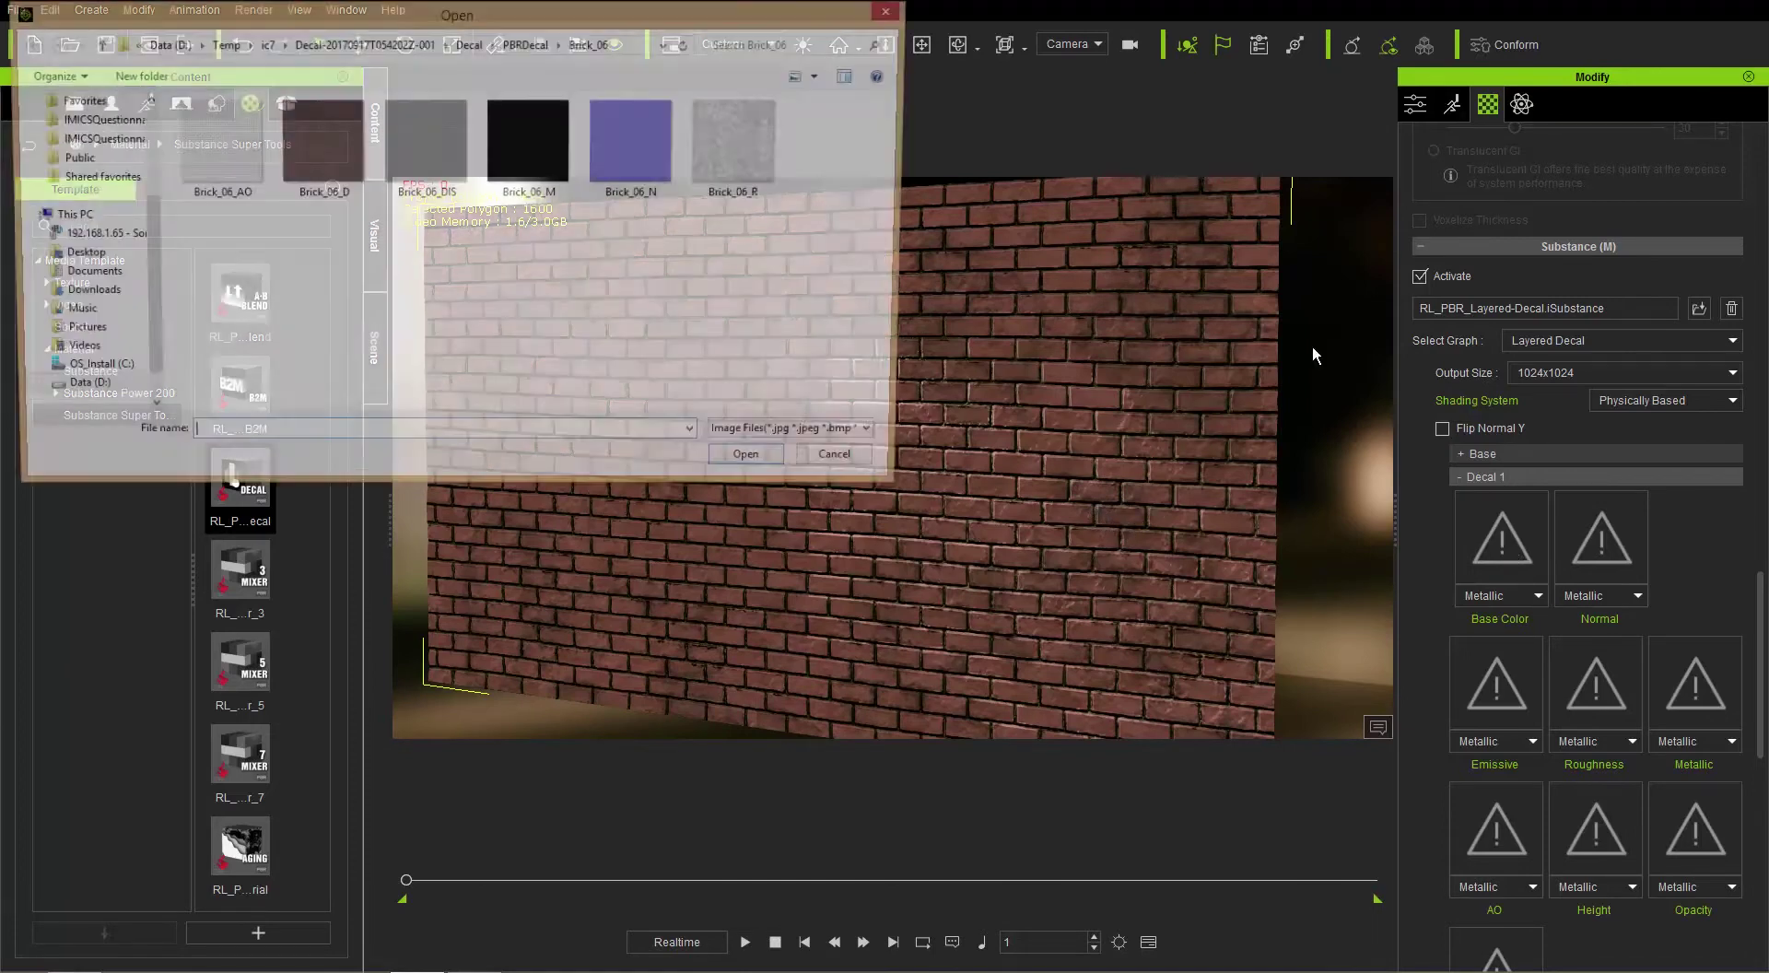
left_click(535, 43)
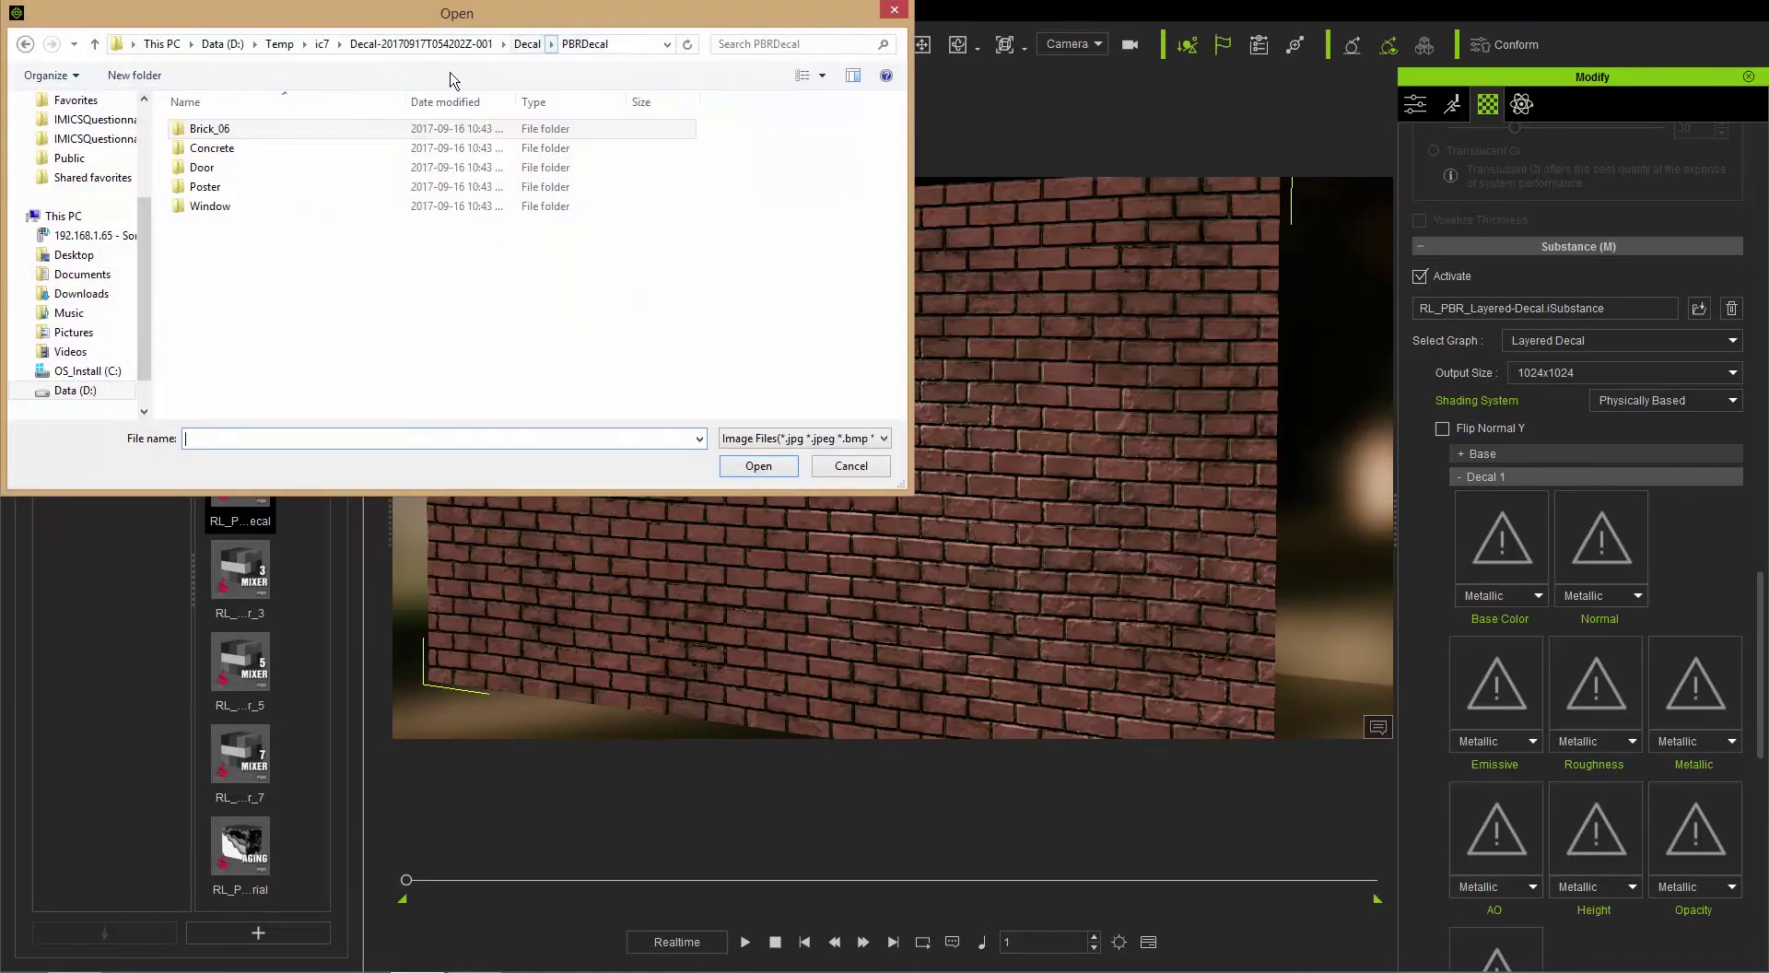
double_click(210, 147)
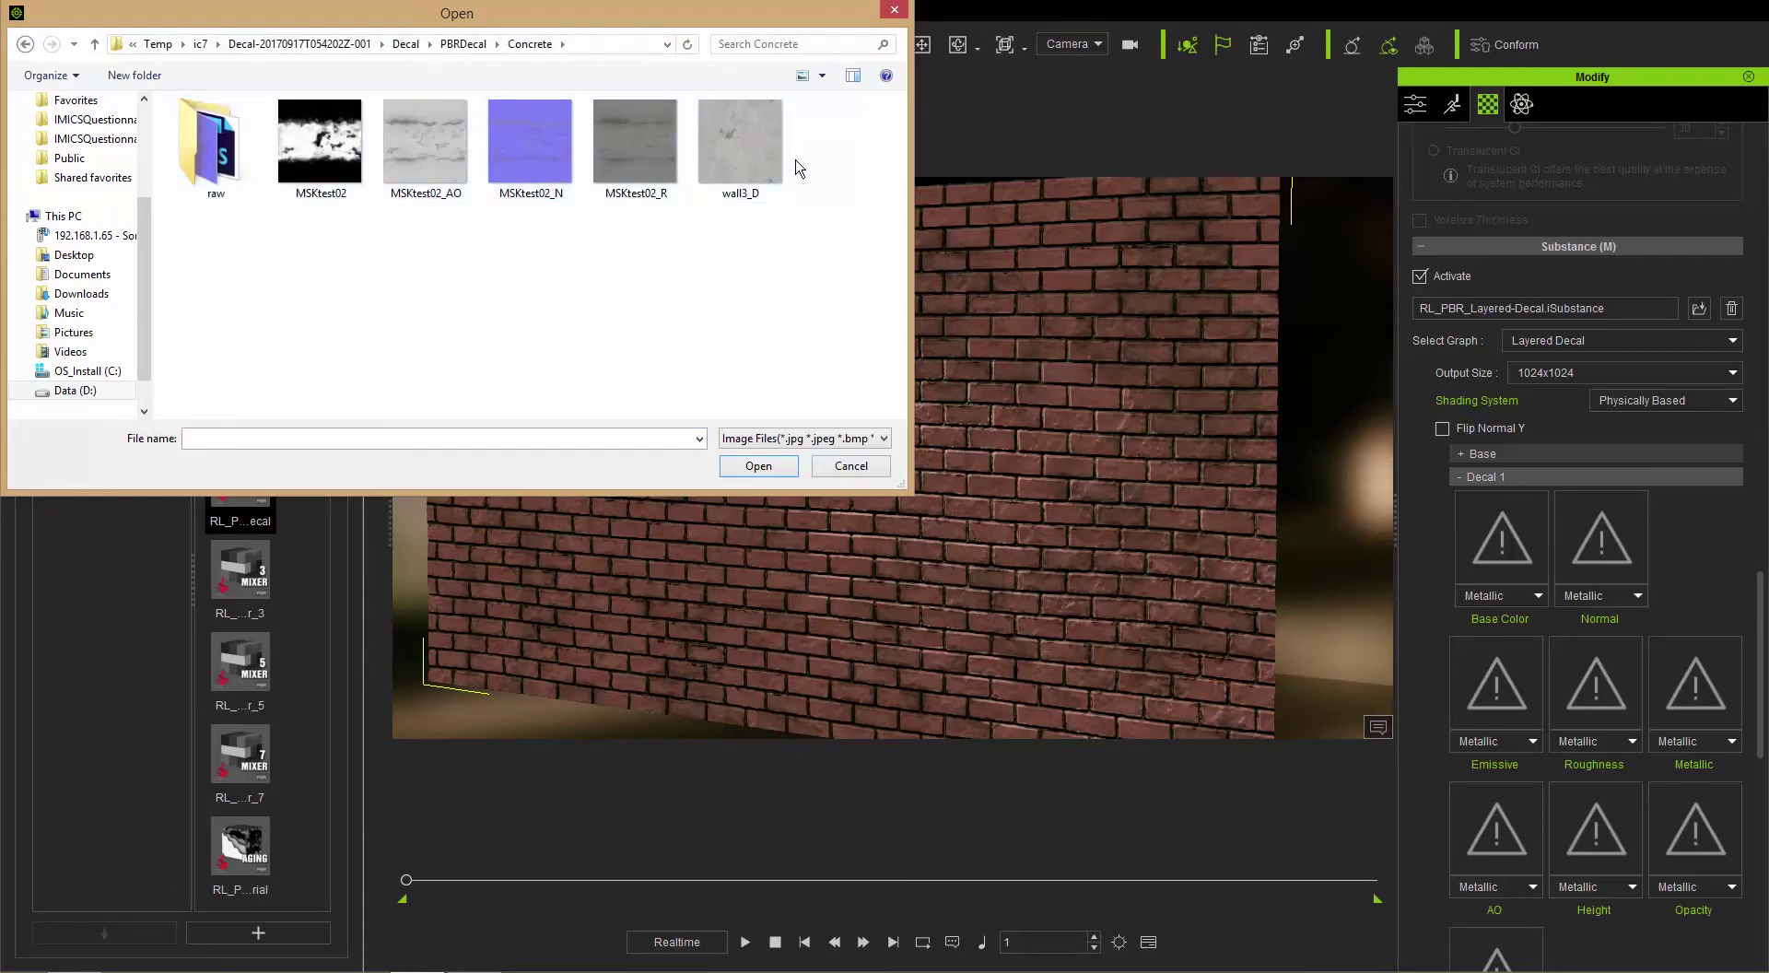
double_click(759, 153)
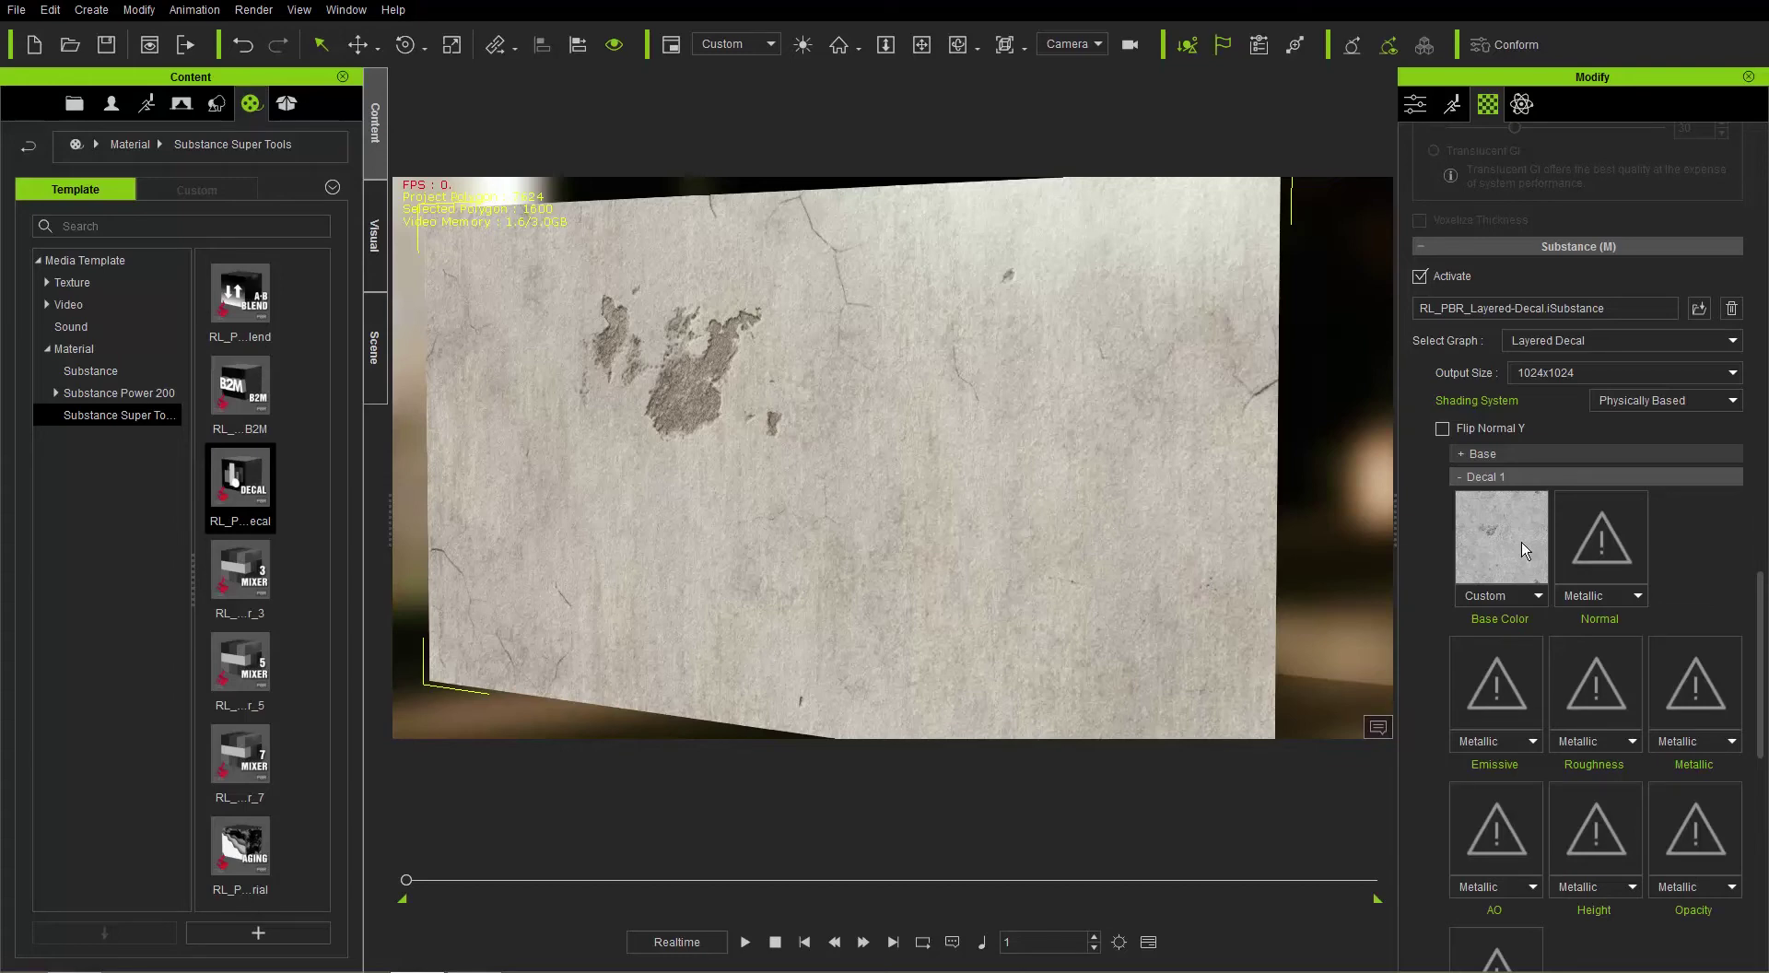
Load MSKtest02_N as the normal map and MSKtest02_R as the roughness map of the Decal 1 group.
left_click(1597, 558)
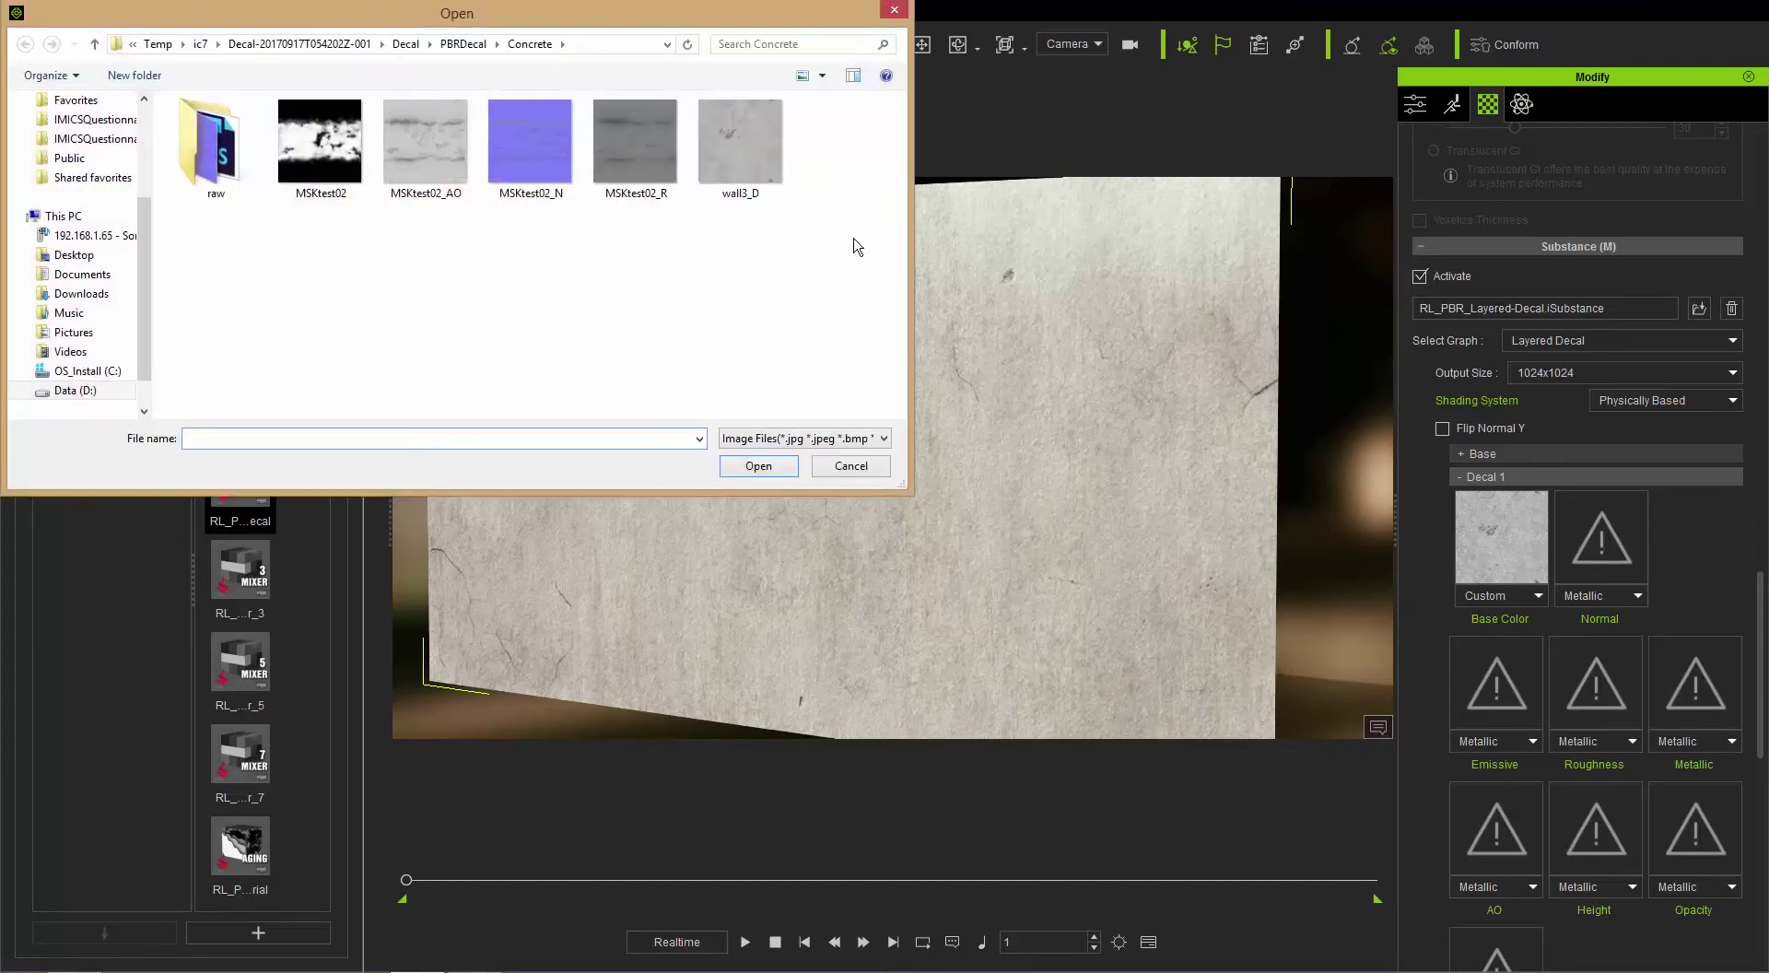
double_click(523, 129)
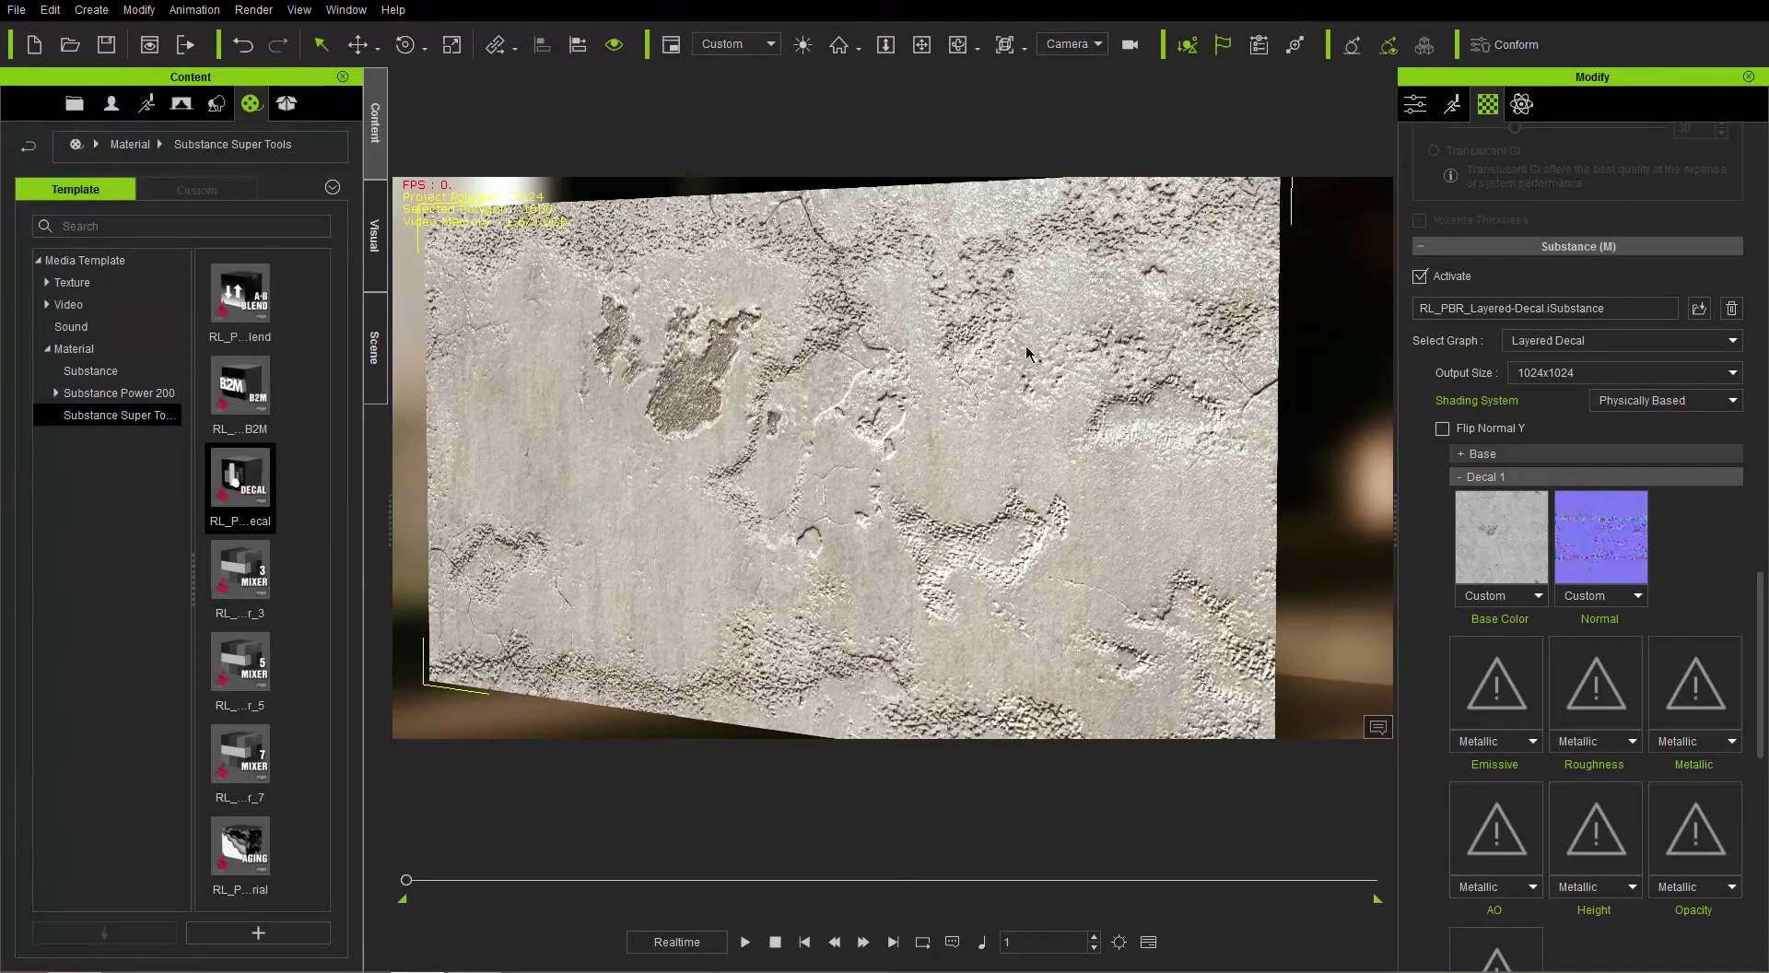
left_click(1597, 689)
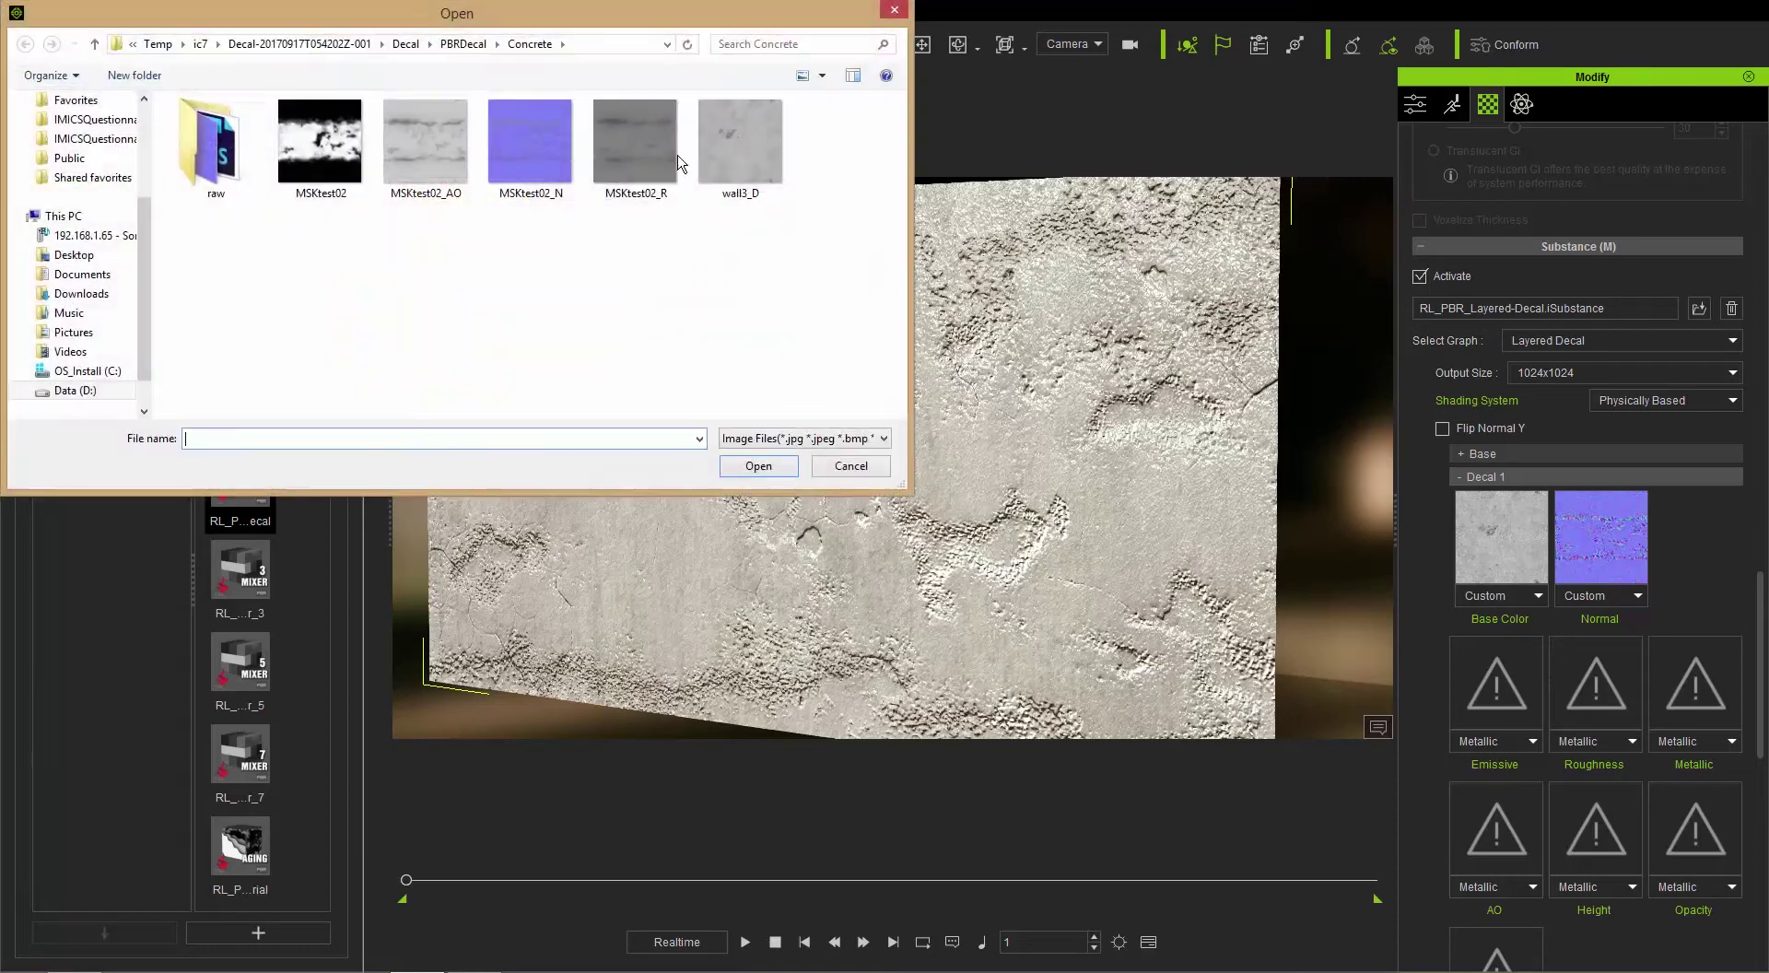
double_click(630, 138)
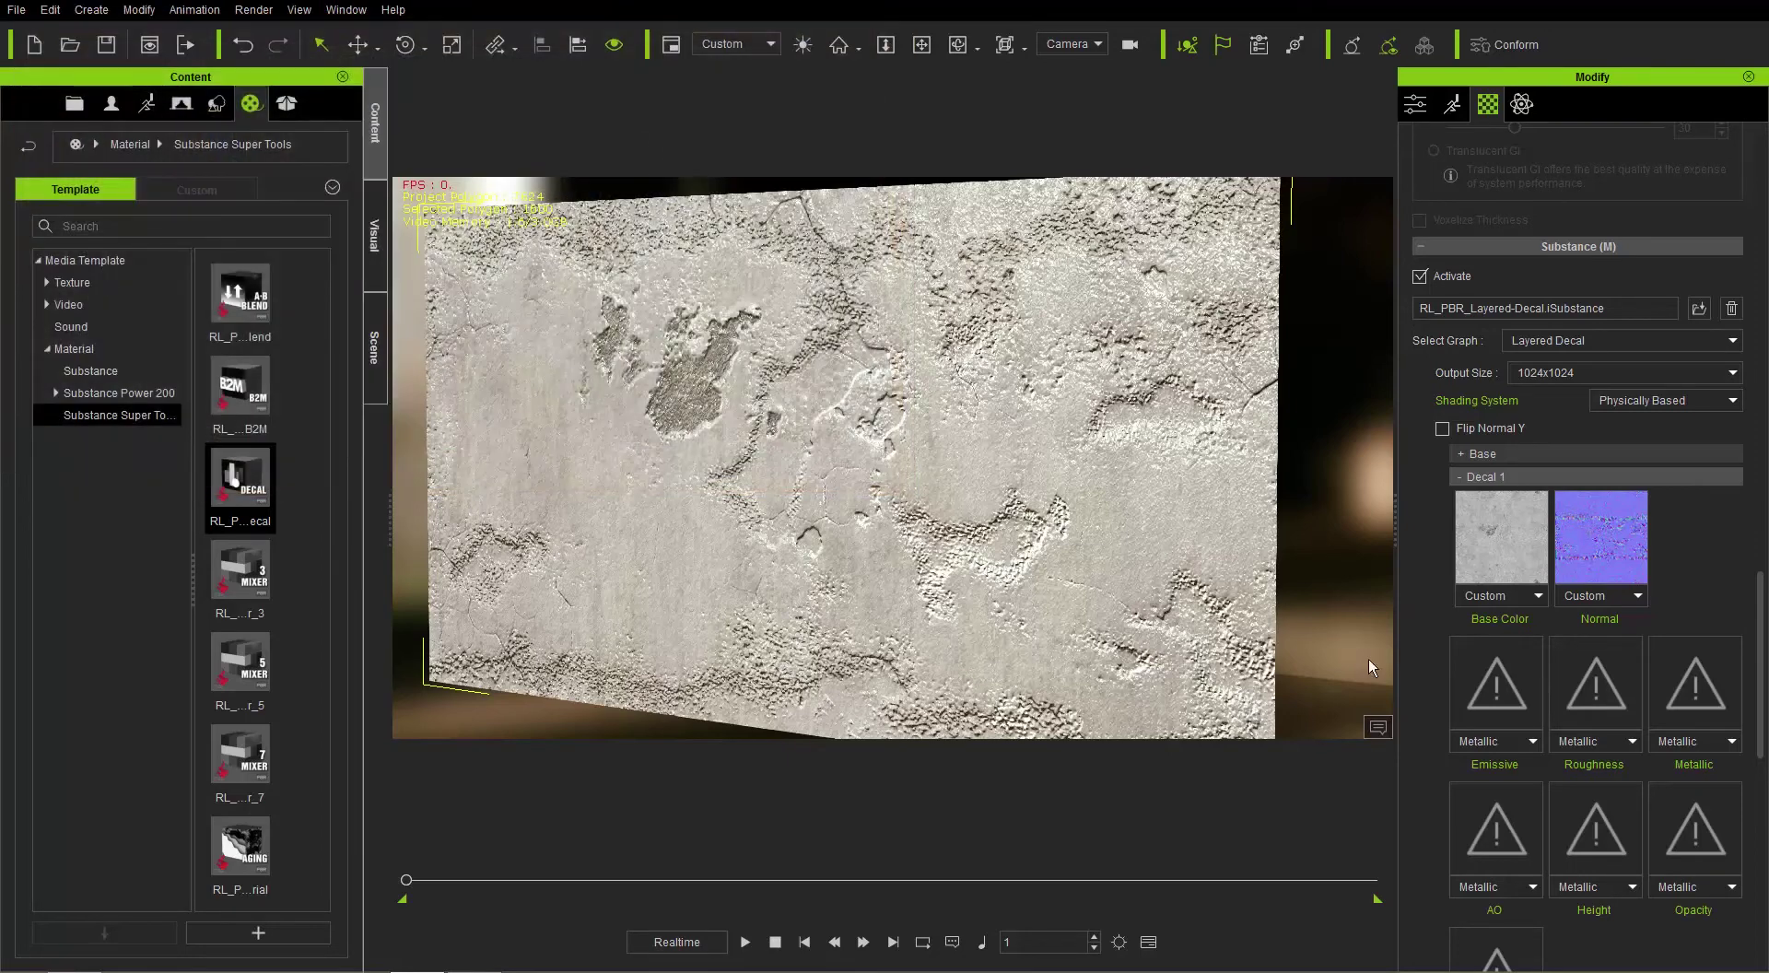
Load MSKtest02_AO as the ambient occlusion map and MSKtest02 as the mask of the Decal 1 group.
scroll(1763, 652, "down", 3)
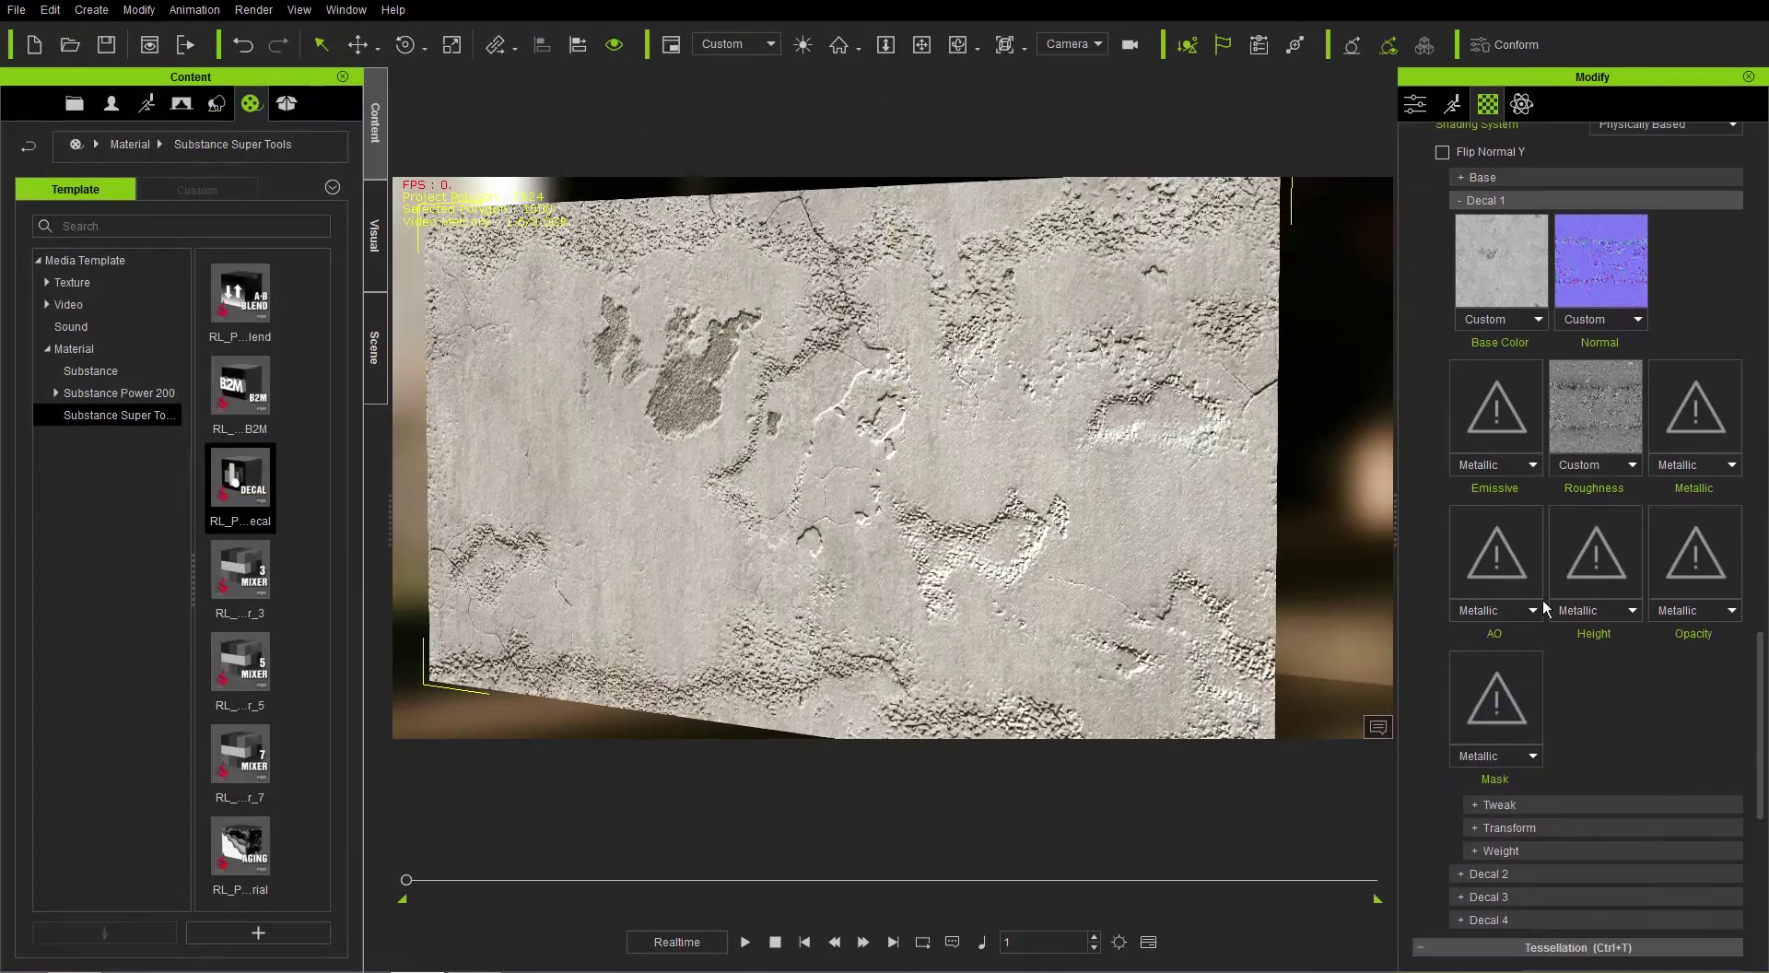
left_click(1508, 564)
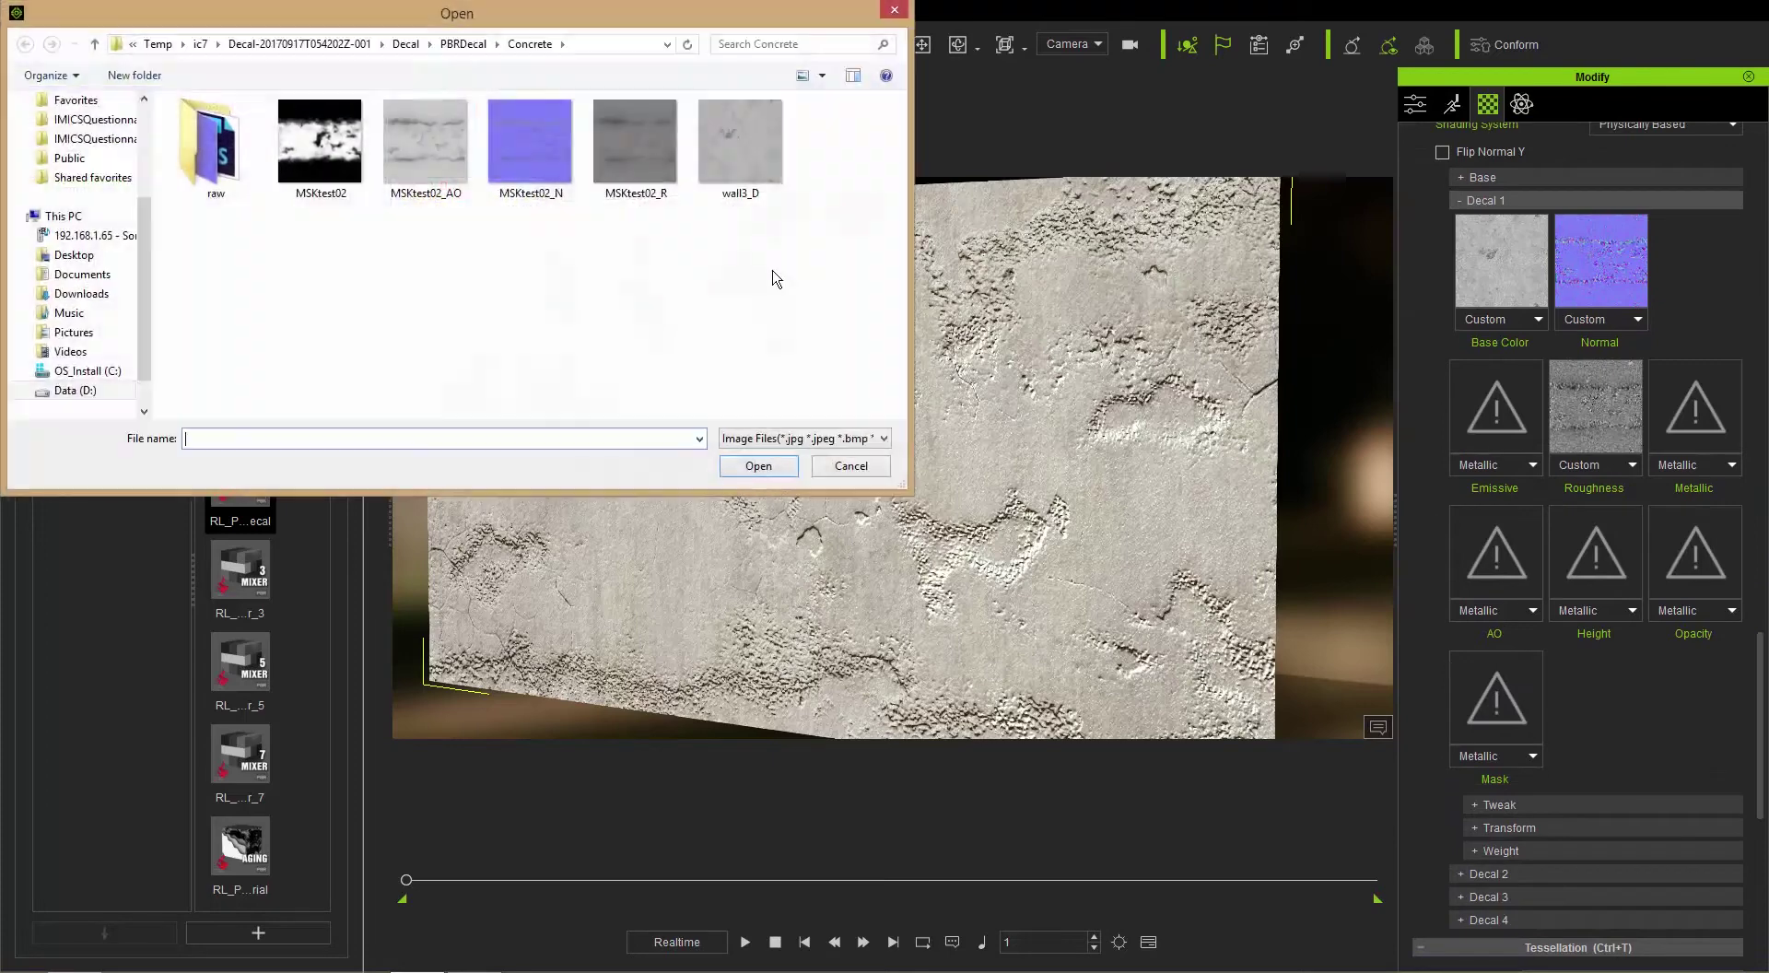
double_click(438, 149)
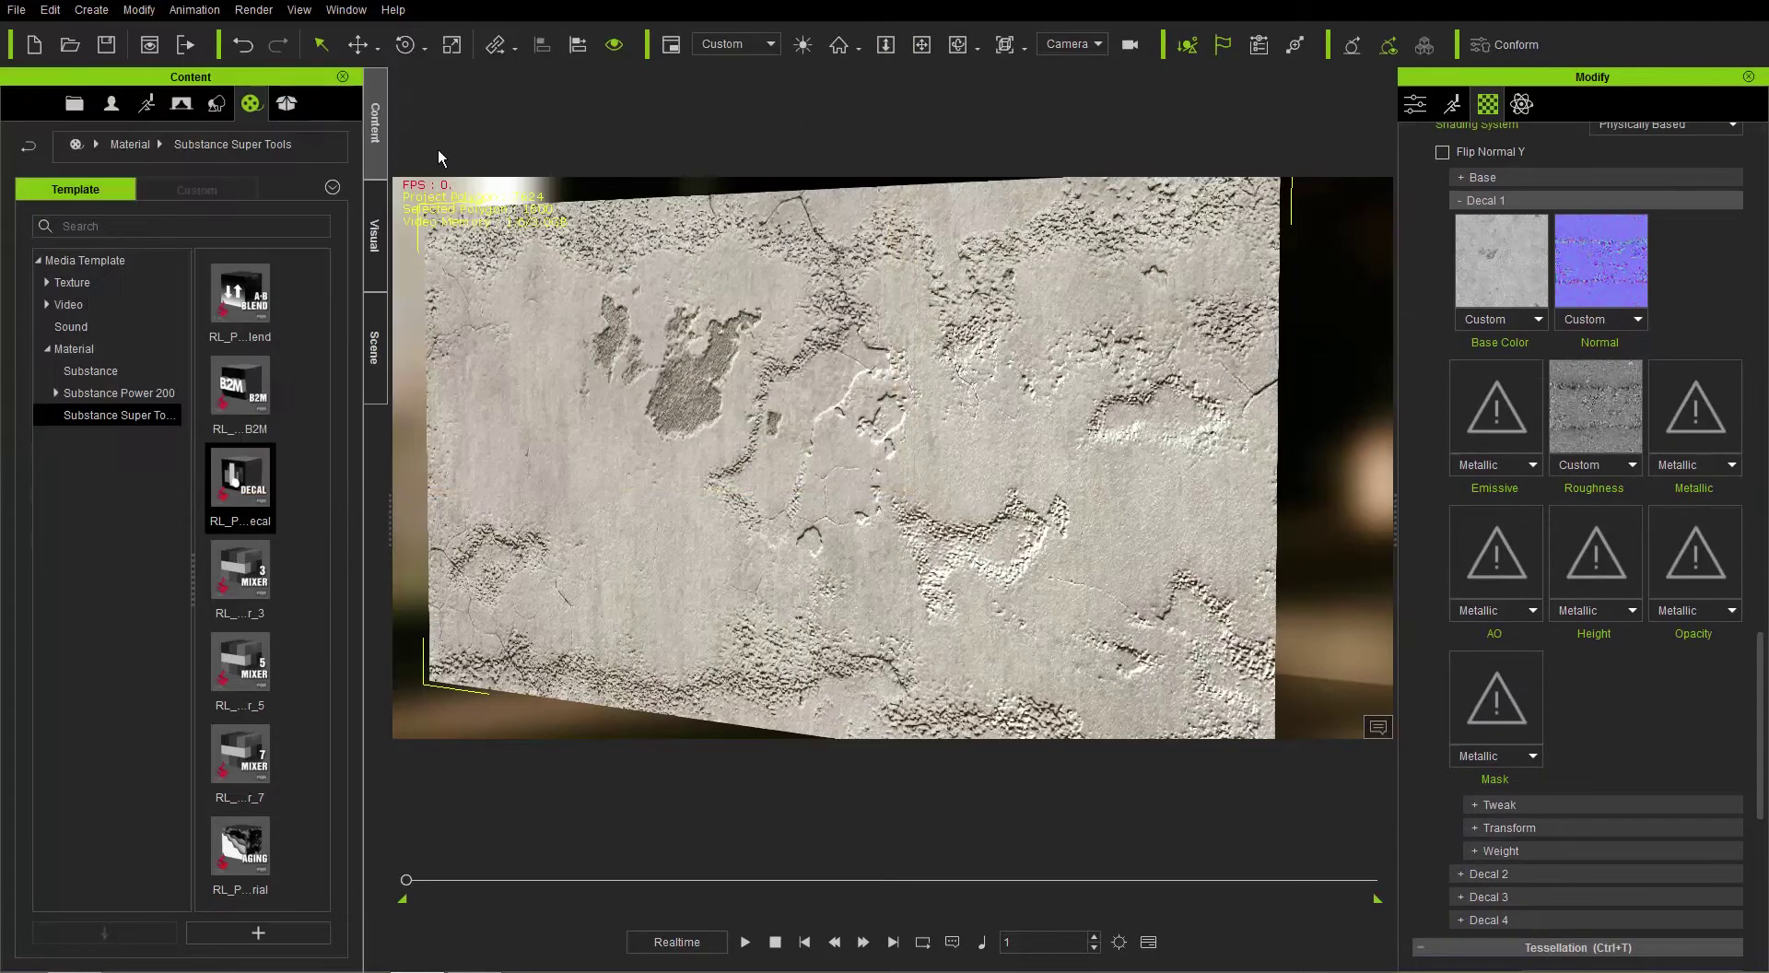
left_click(1500, 702)
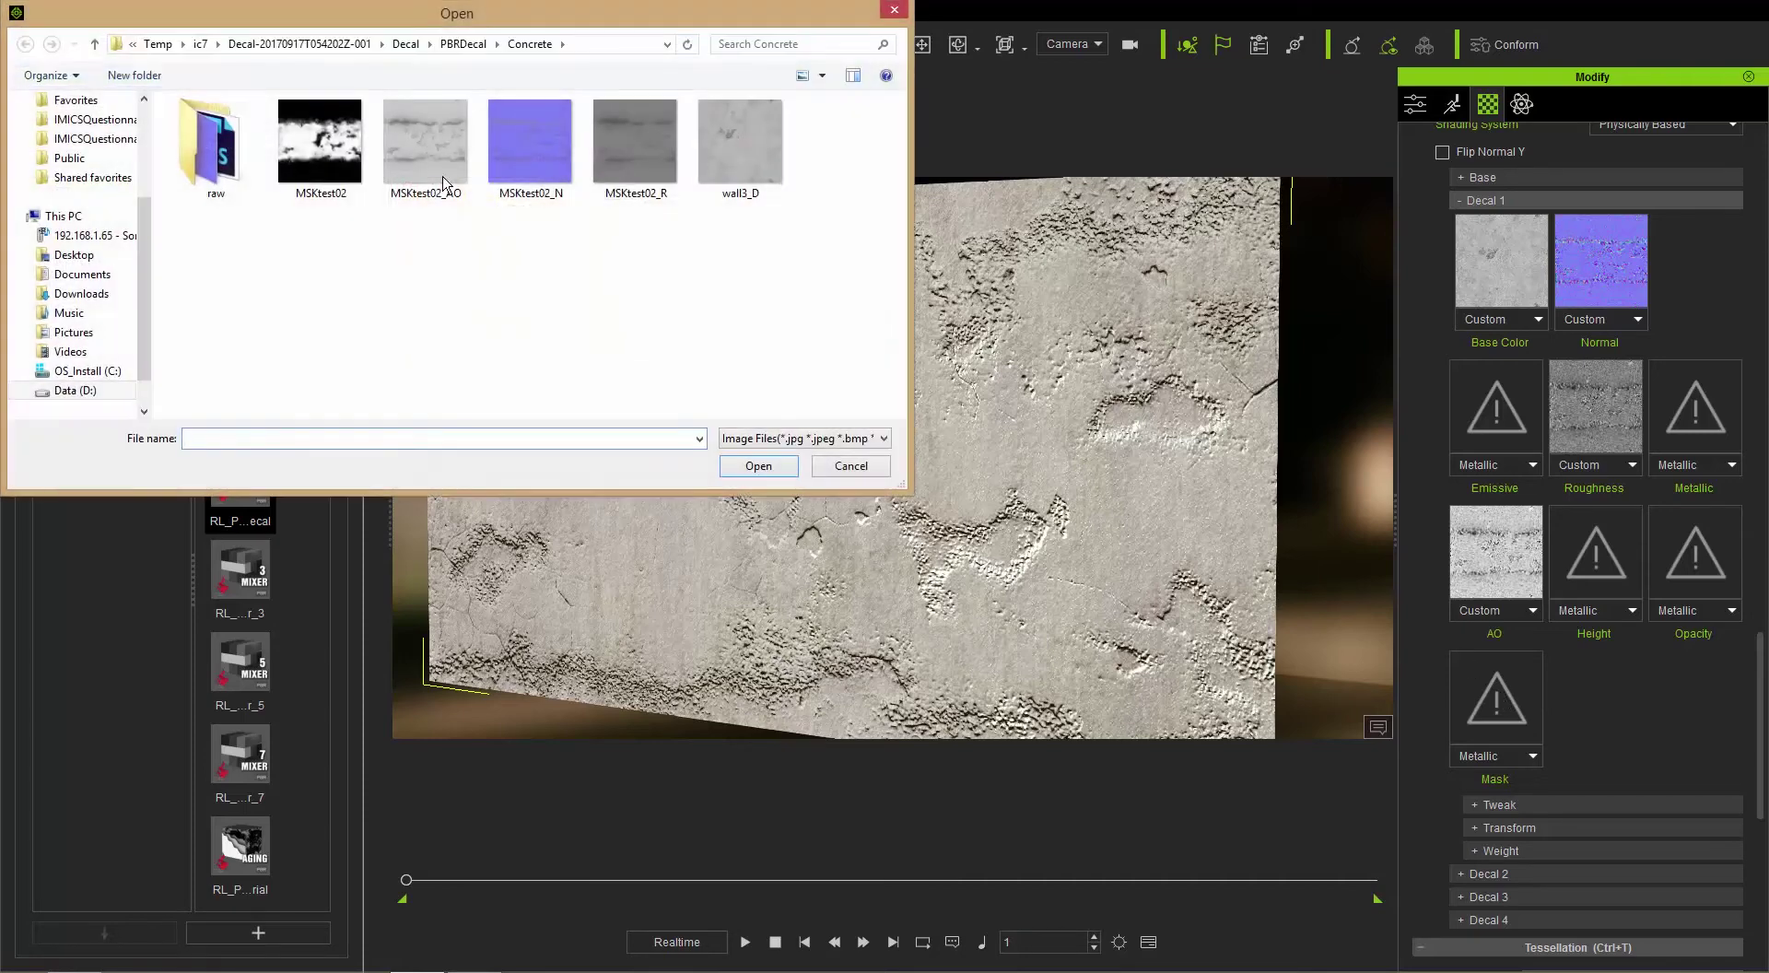
double_click(321, 150)
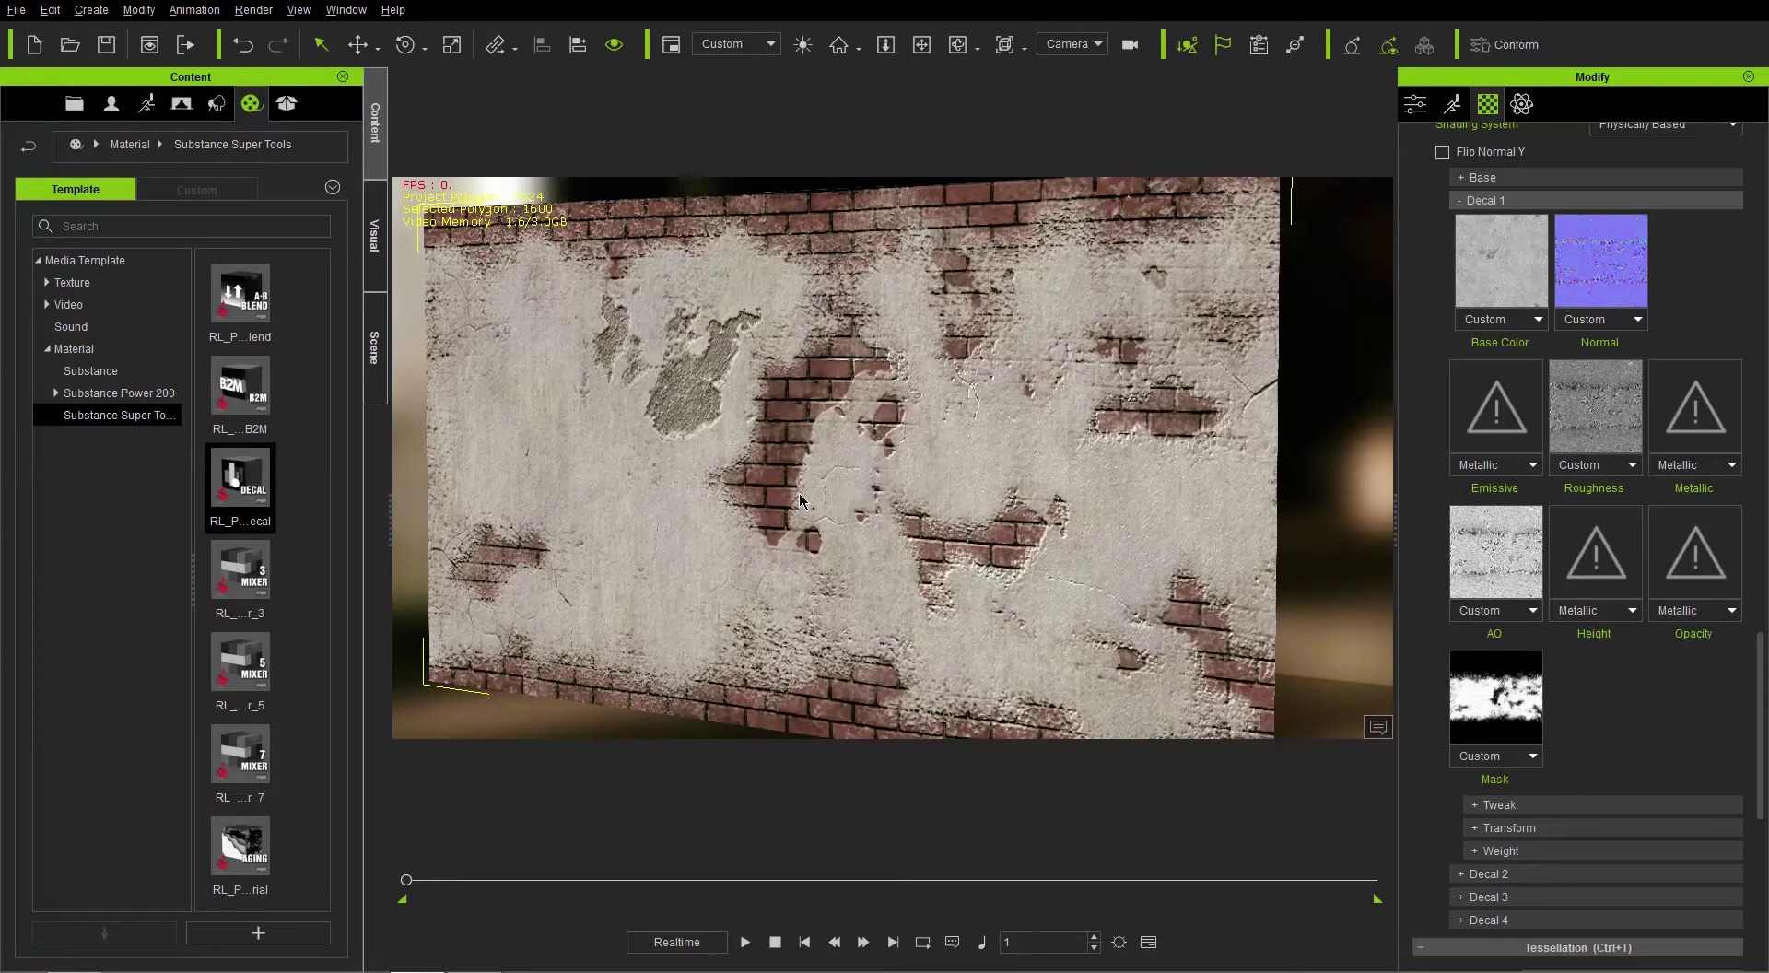
right_click_drag(808, 502, 807, 493)
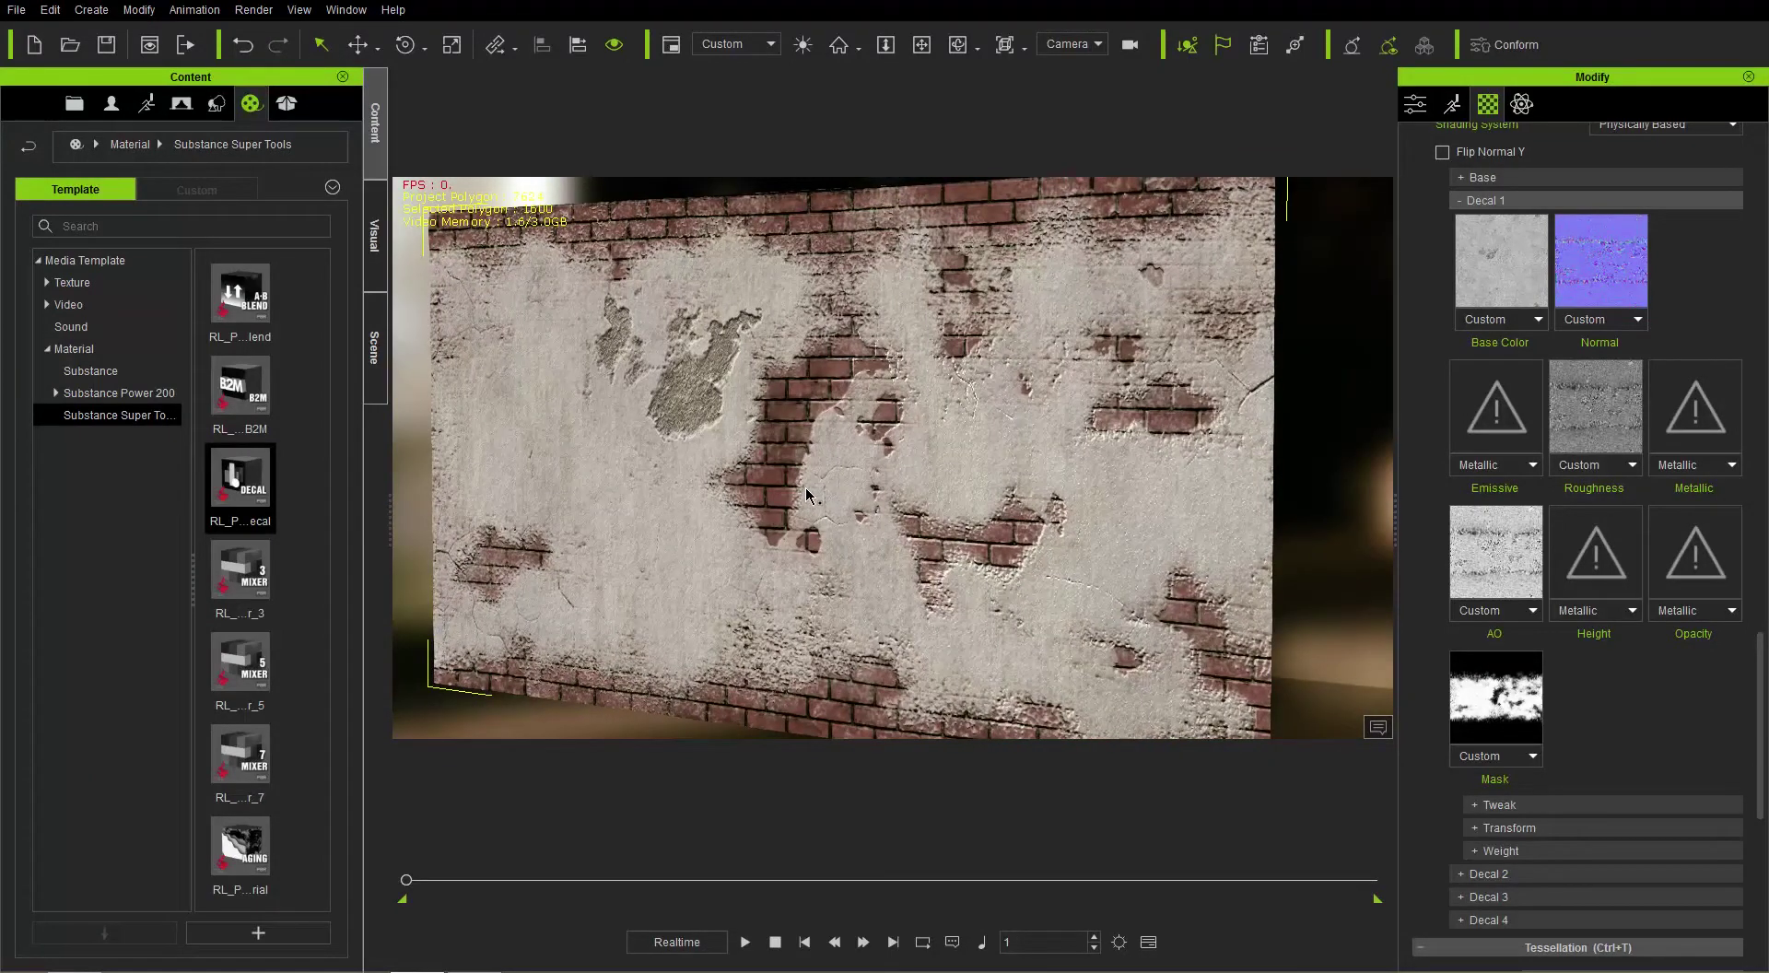
Enable the Tweak settings of the Decal 1 group and set its Normal Intensity to 0.61.
scroll(1760, 705, "down", 1)
right_click(1765, 720)
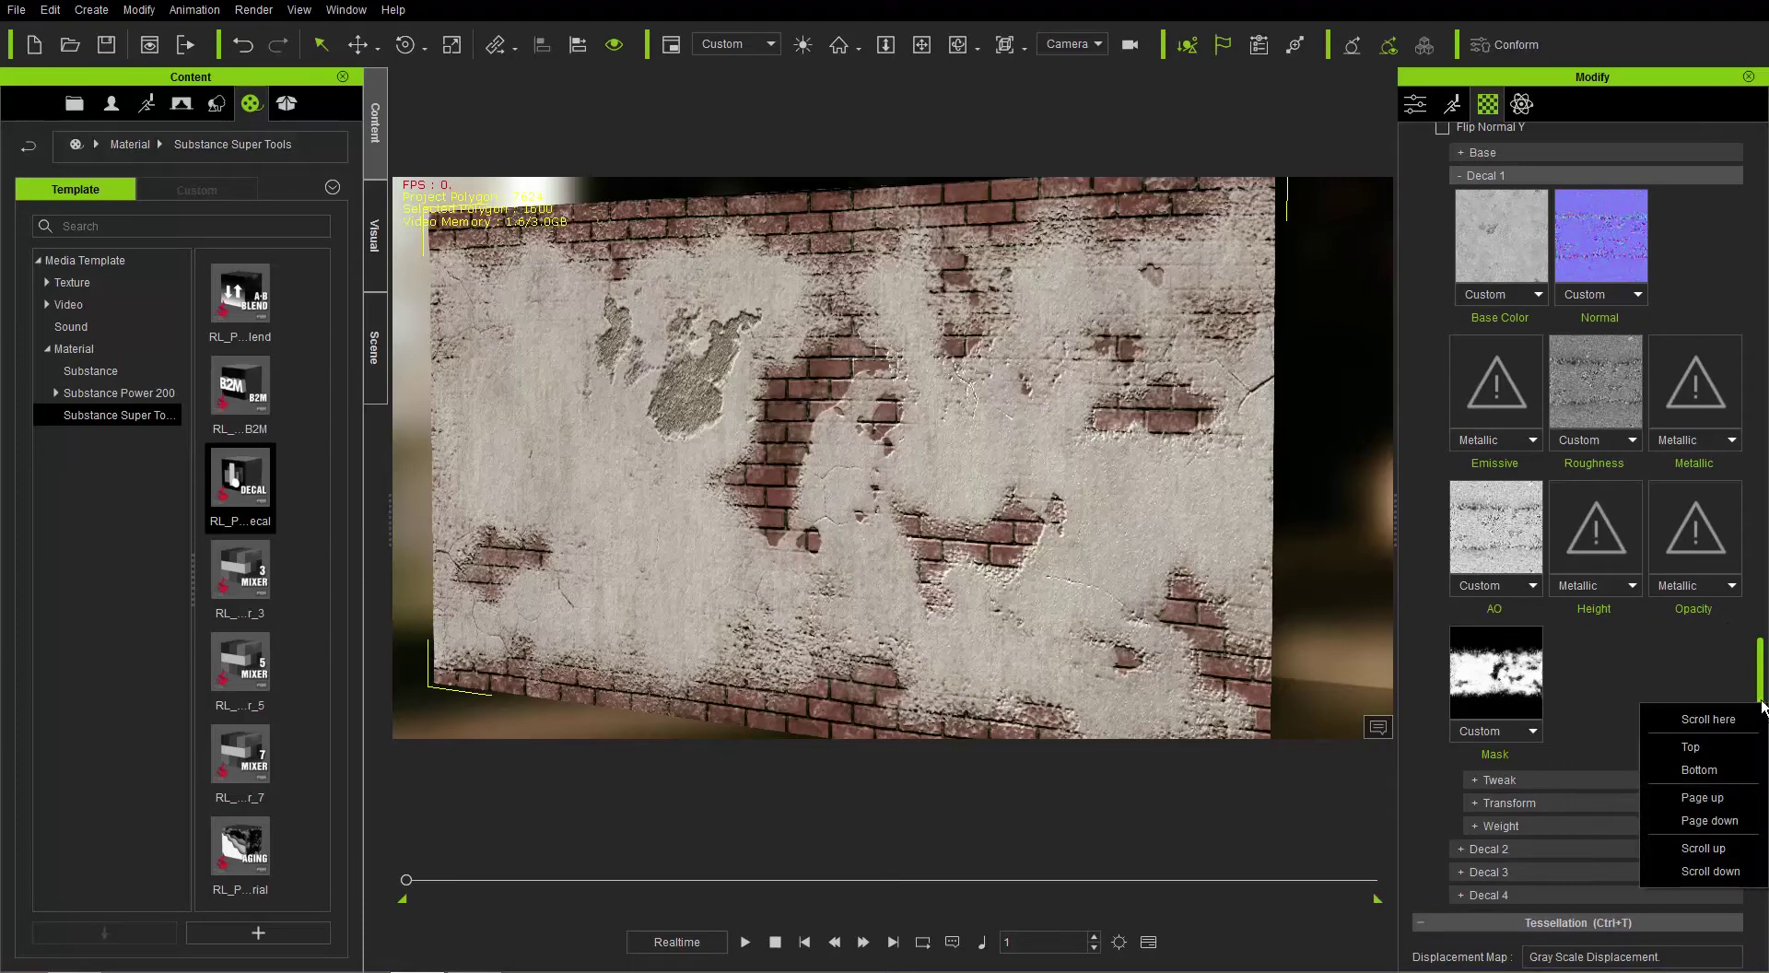
left_click(1704, 848)
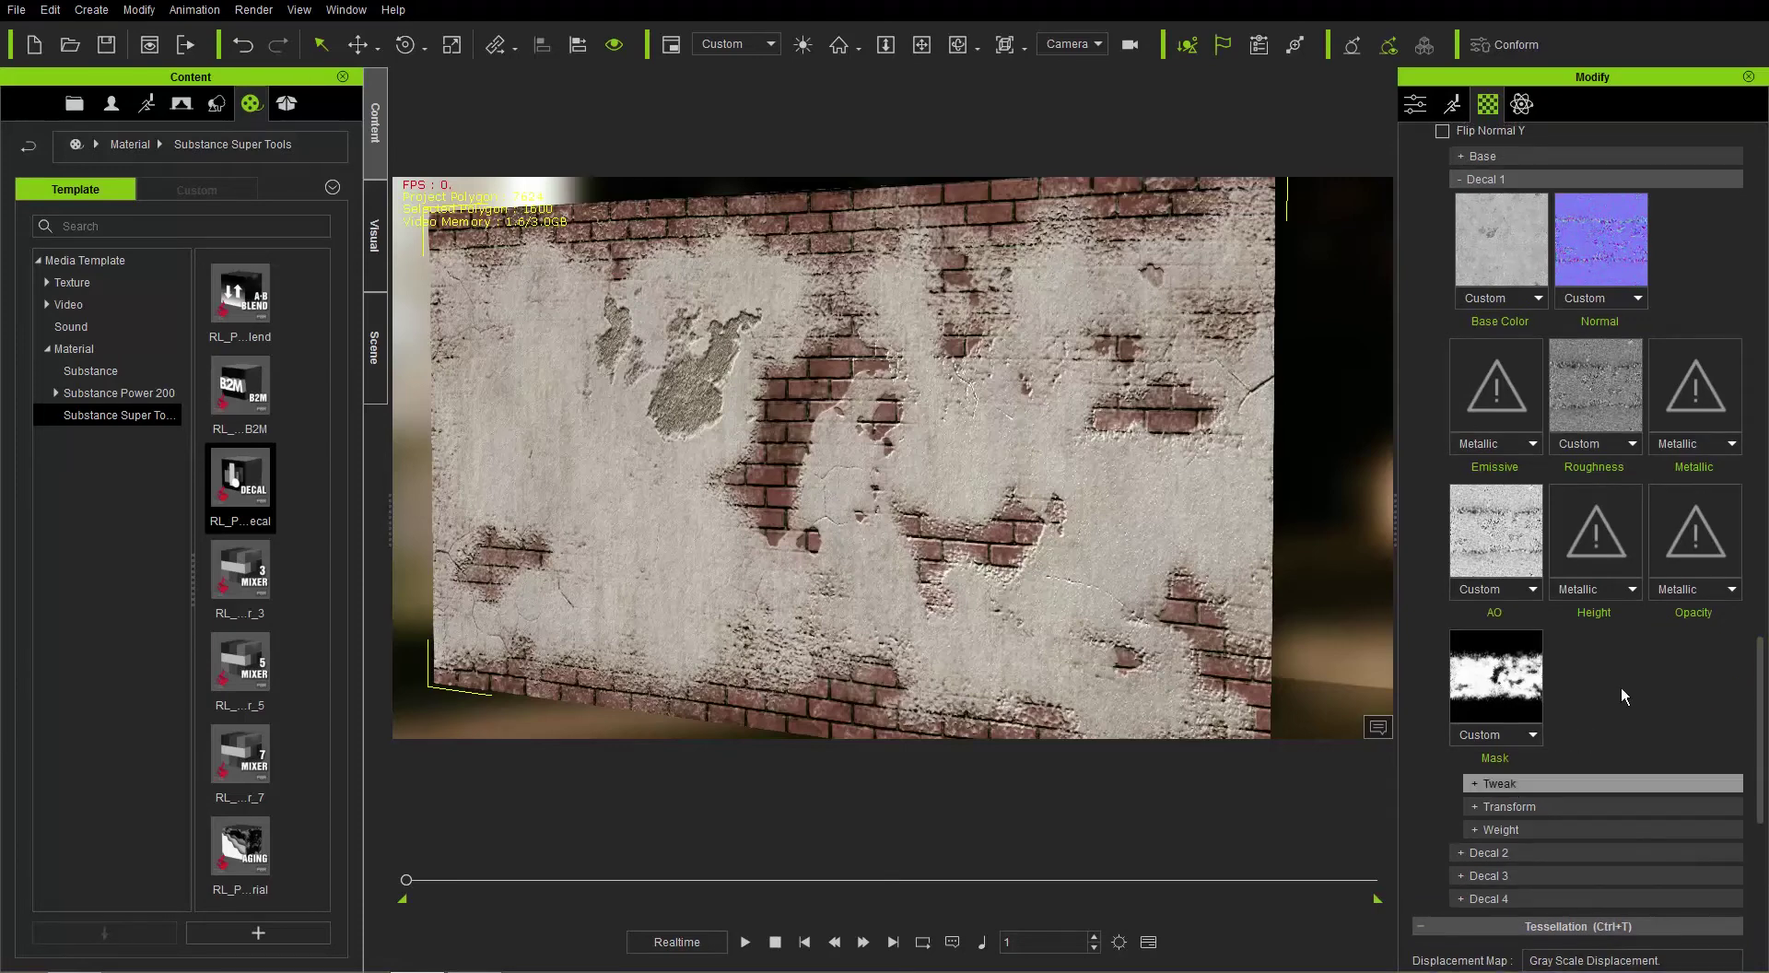
scroll(1604, 686, "down", 3)
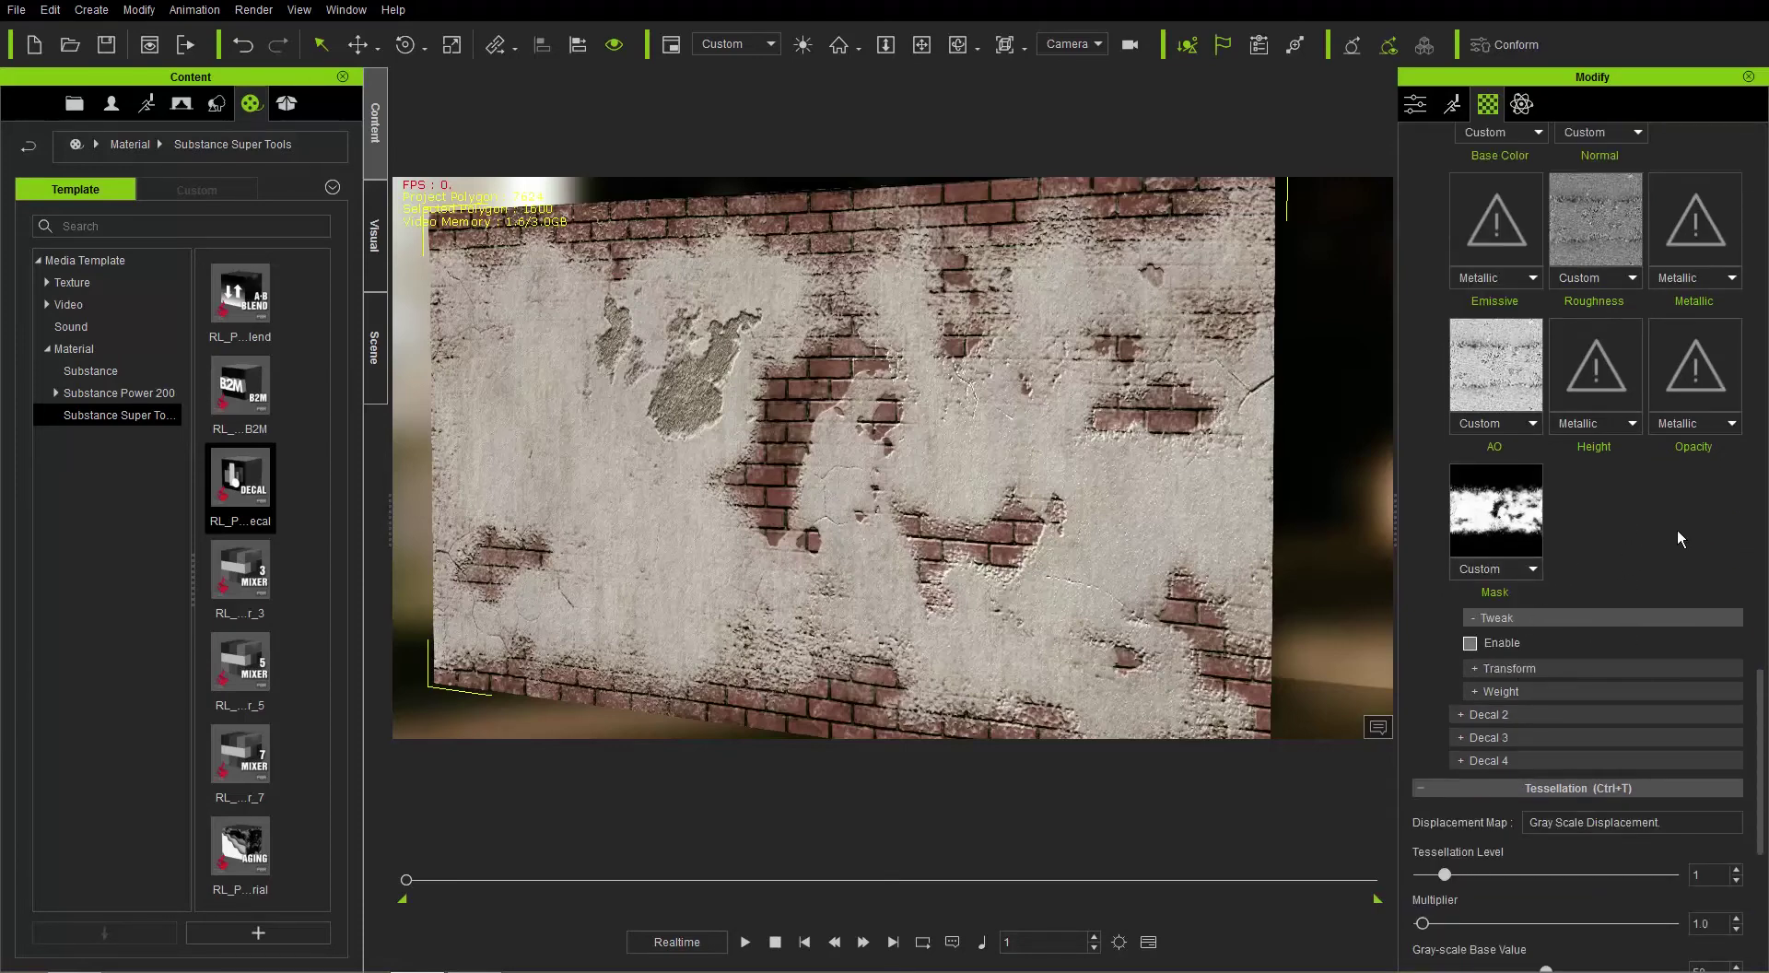
scroll(1677, 527, "down", 1)
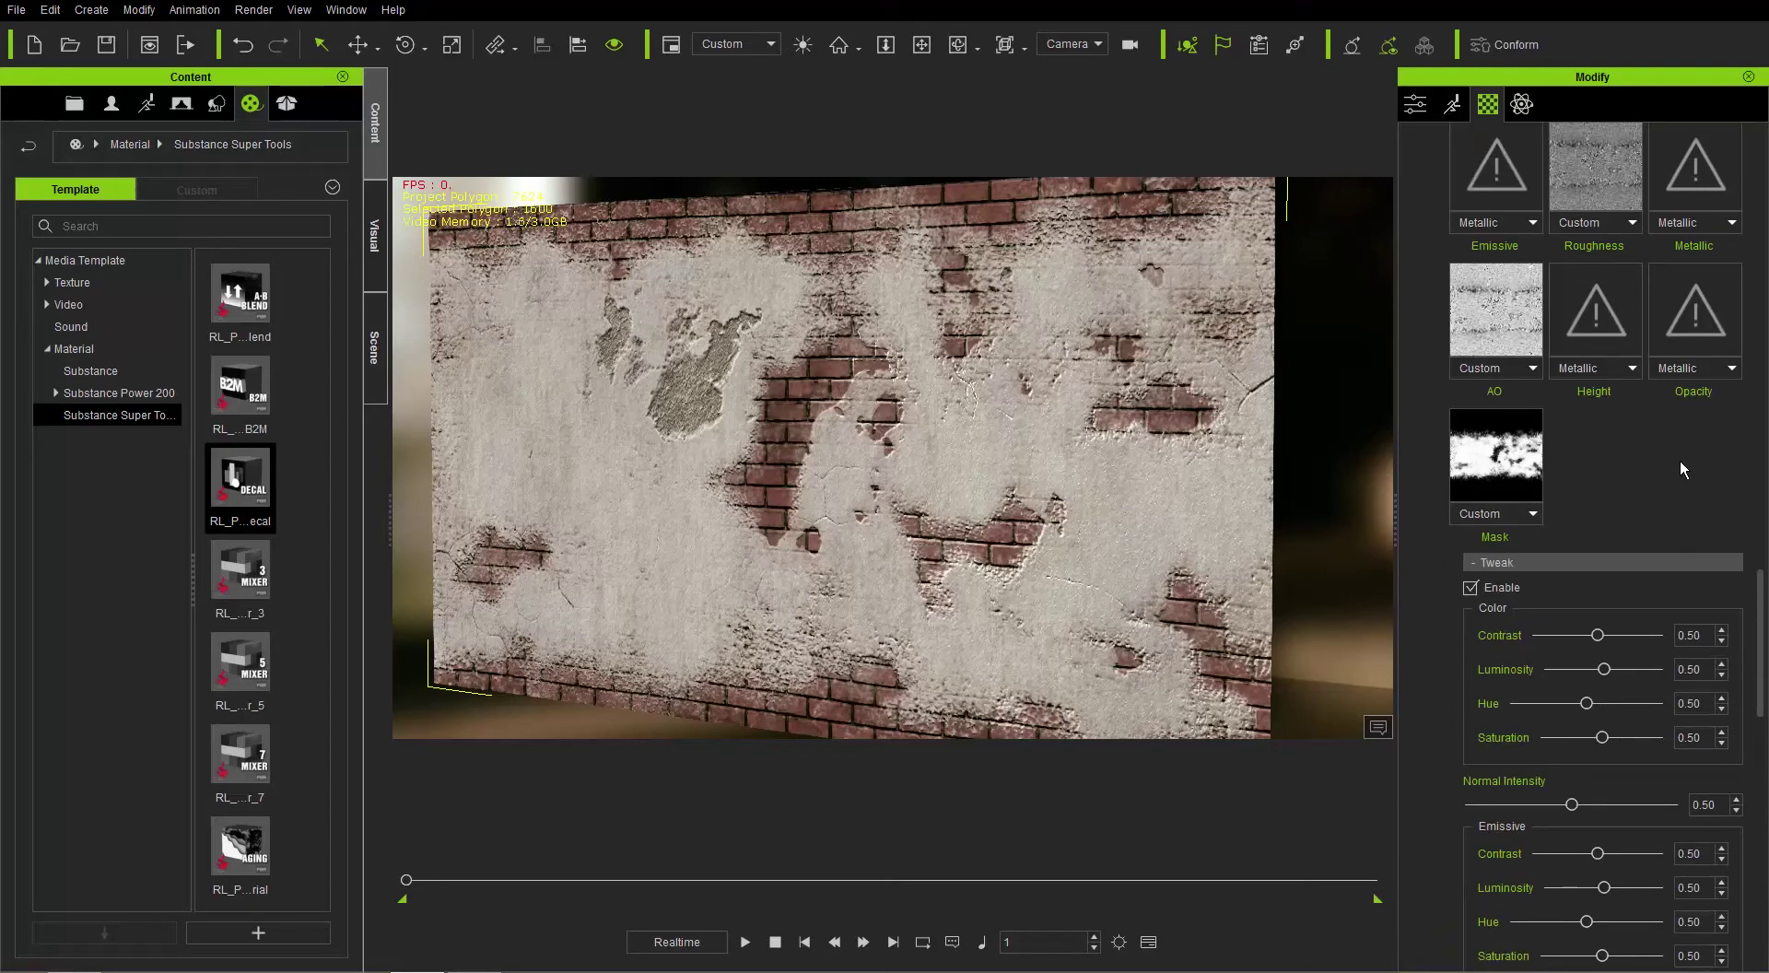
scroll(1694, 471, "down", 1)
scroll(1589, 579, "down", 4)
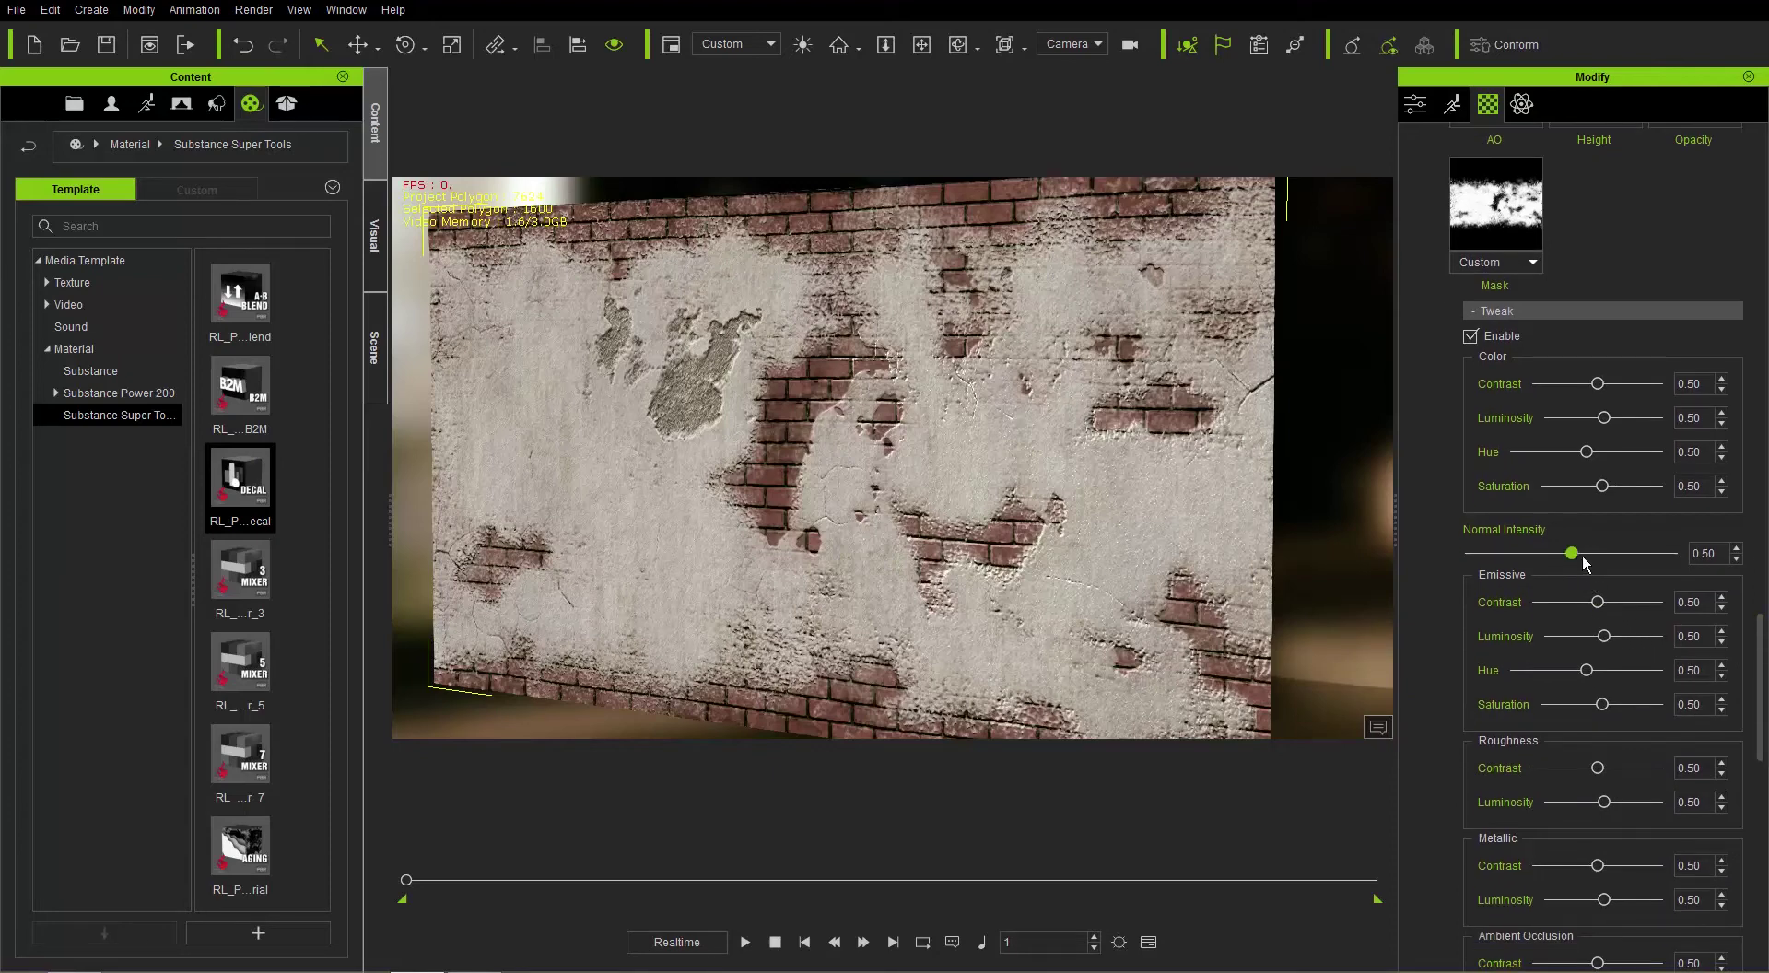
left_click_drag(1584, 557, 1463, 553)
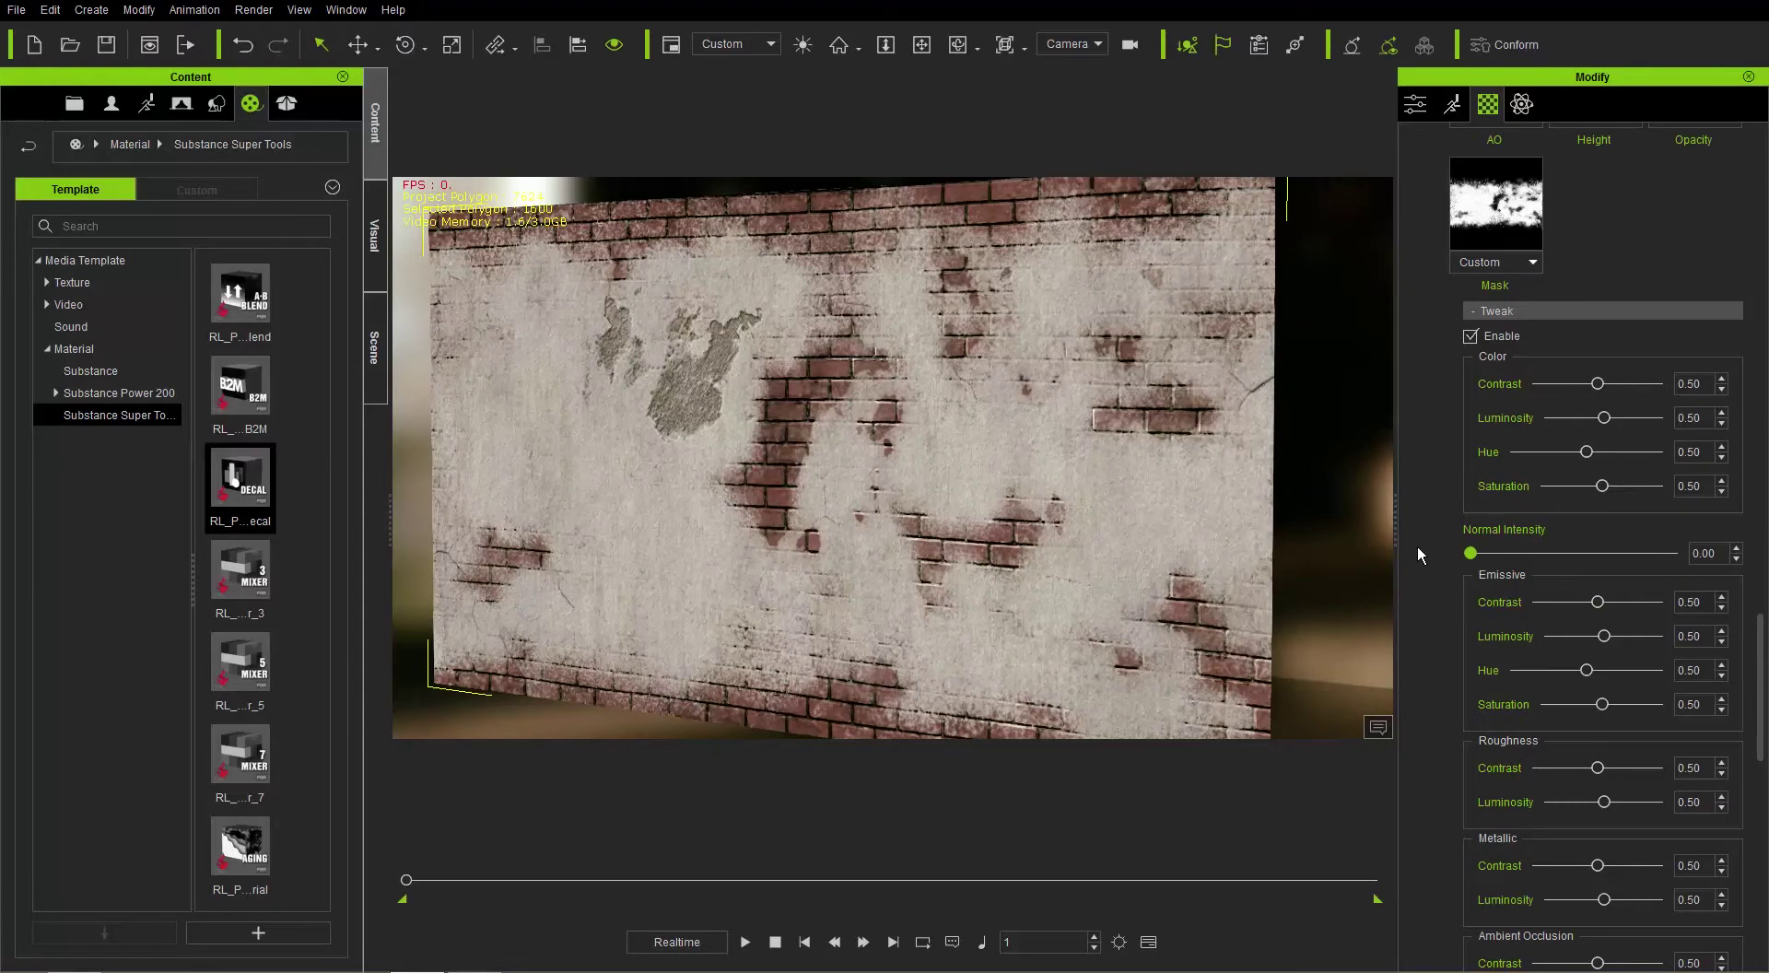
left_click_drag(1512, 551, 1595, 539)
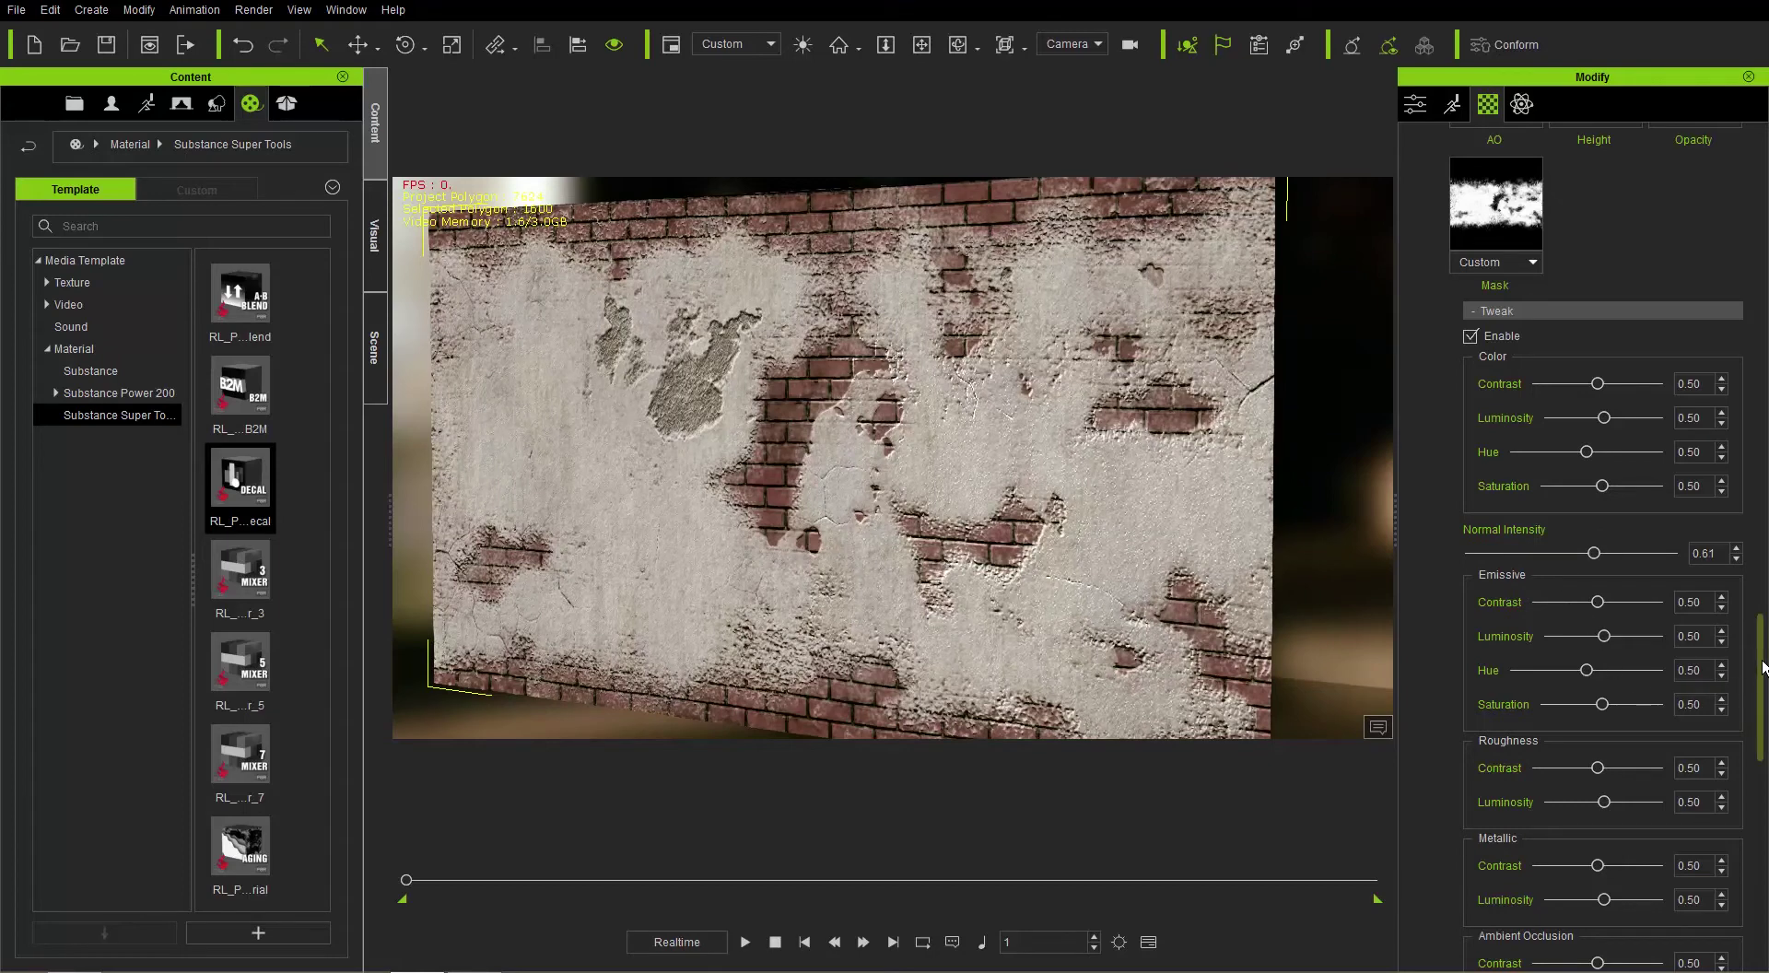
Set Decal 1's Height tweak to contrast 0.98 and luminosity 0.69, and its Mask luminosity to 0.46.
left_click_drag(1763, 669, 1761, 710)
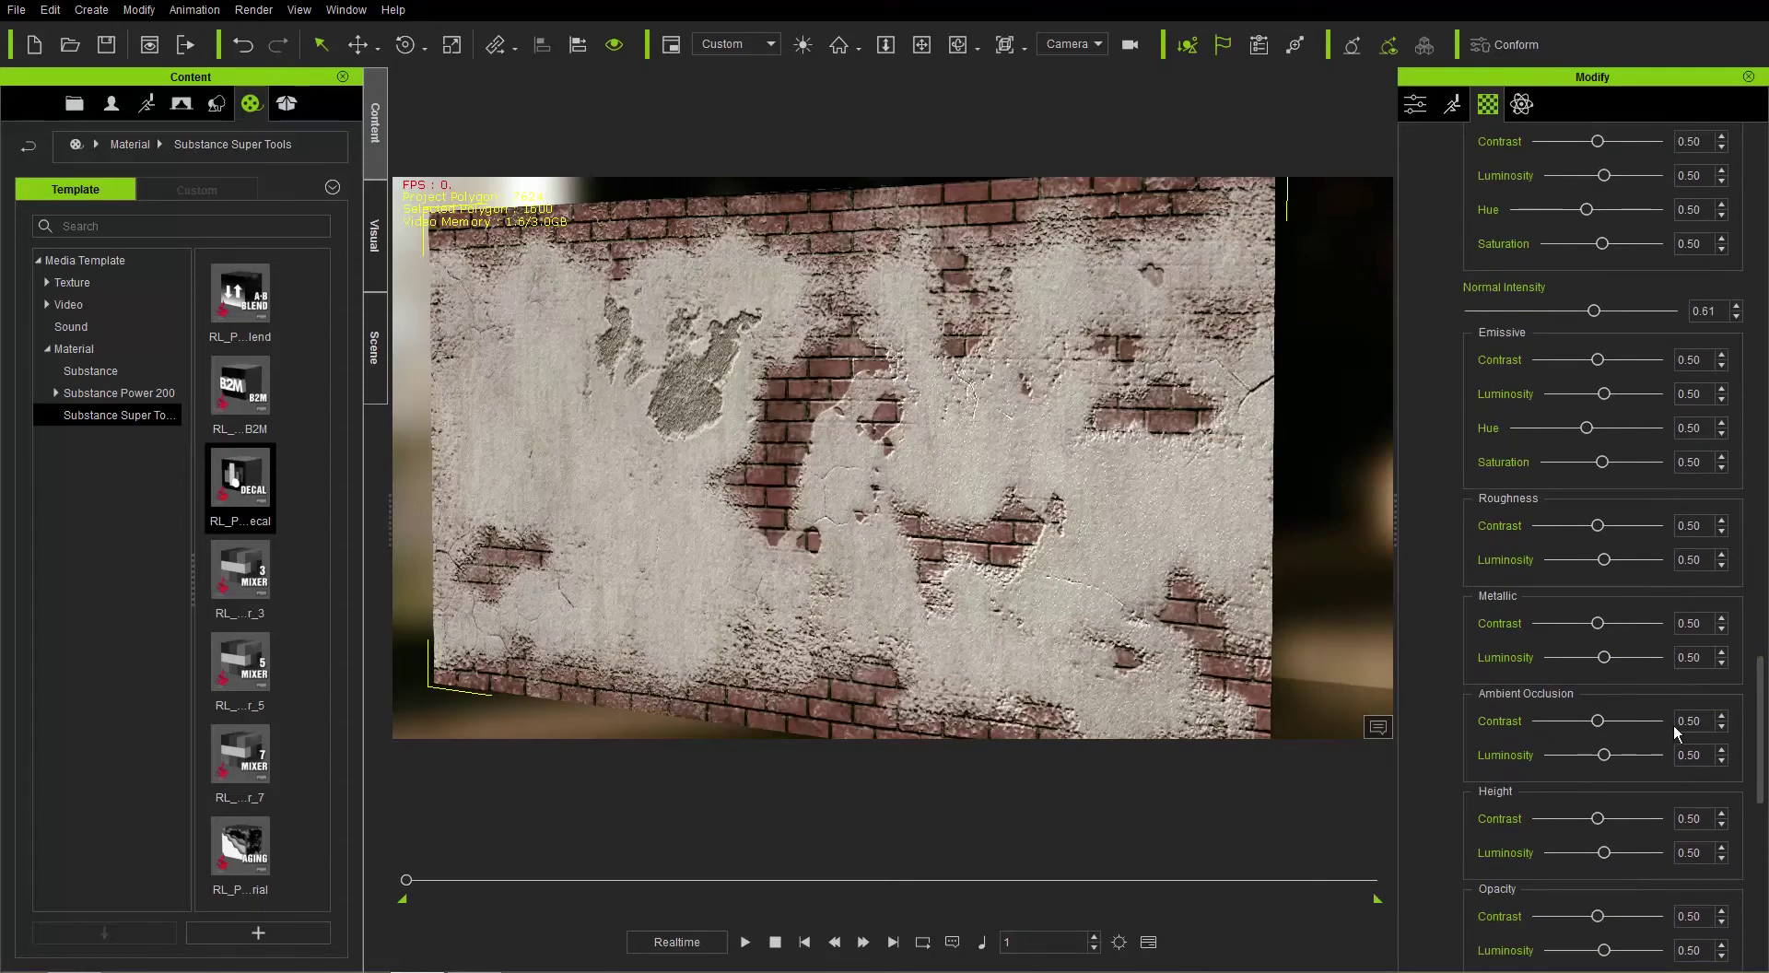
left_click_drag(1762, 728, 1762, 776)
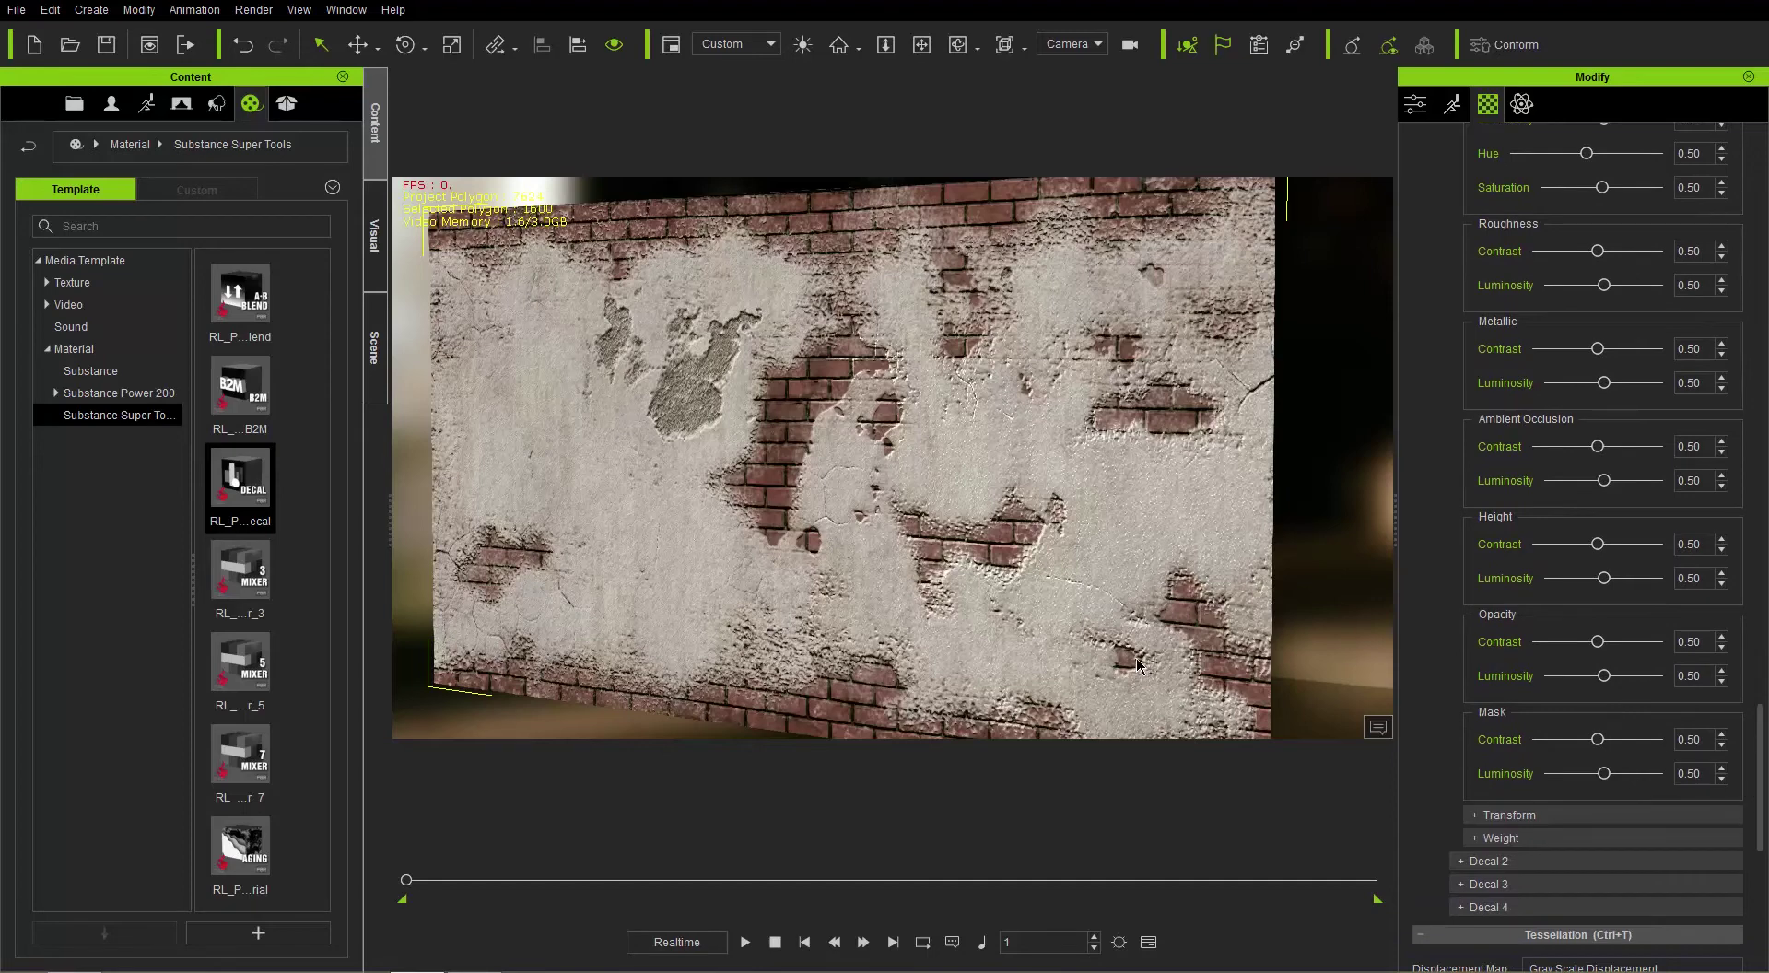
right_click_drag(1139, 663, 1101, 459)
mouse_move(1605, 578)
left_mouse_down()
mouse_move(1653, 581)
mouse_move(1596, 581)
mouse_move(1652, 547)
mouse_move(1607, 556)
mouse_move(1669, 555)
mouse_move(1633, 551)
mouse_move(1656, 557)
mouse_move(1628, 582)
left_mouse_up()
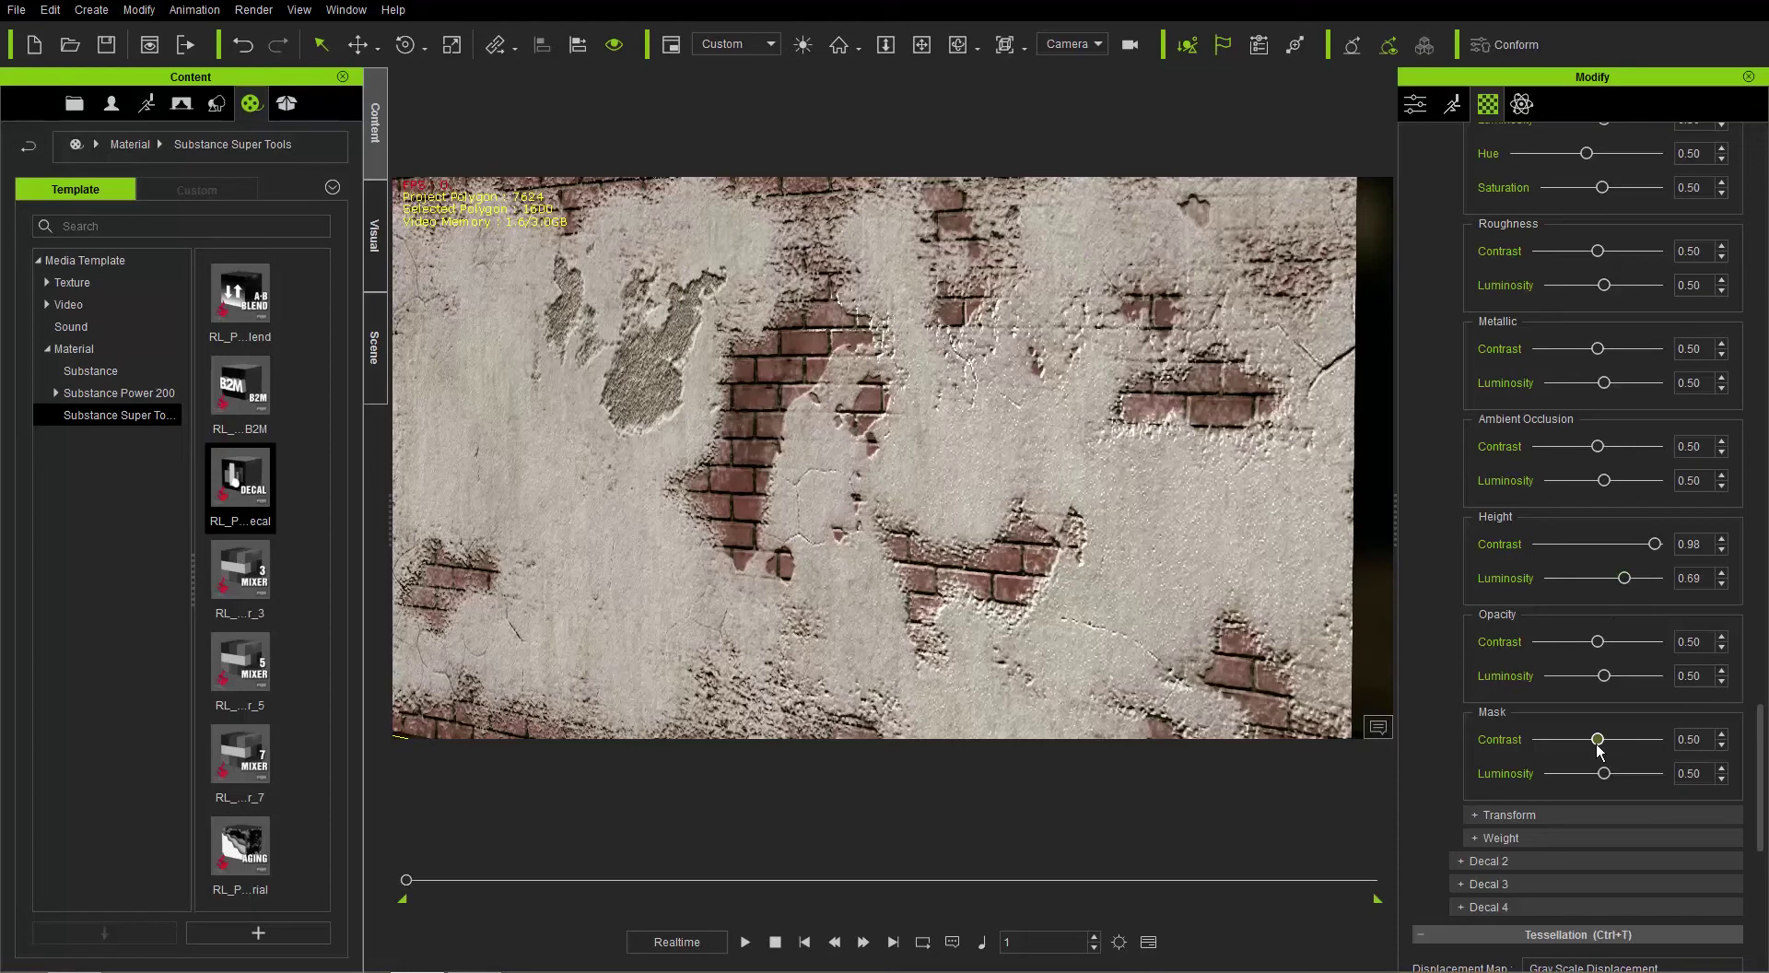
left_click_drag(1604, 774, 1679, 774)
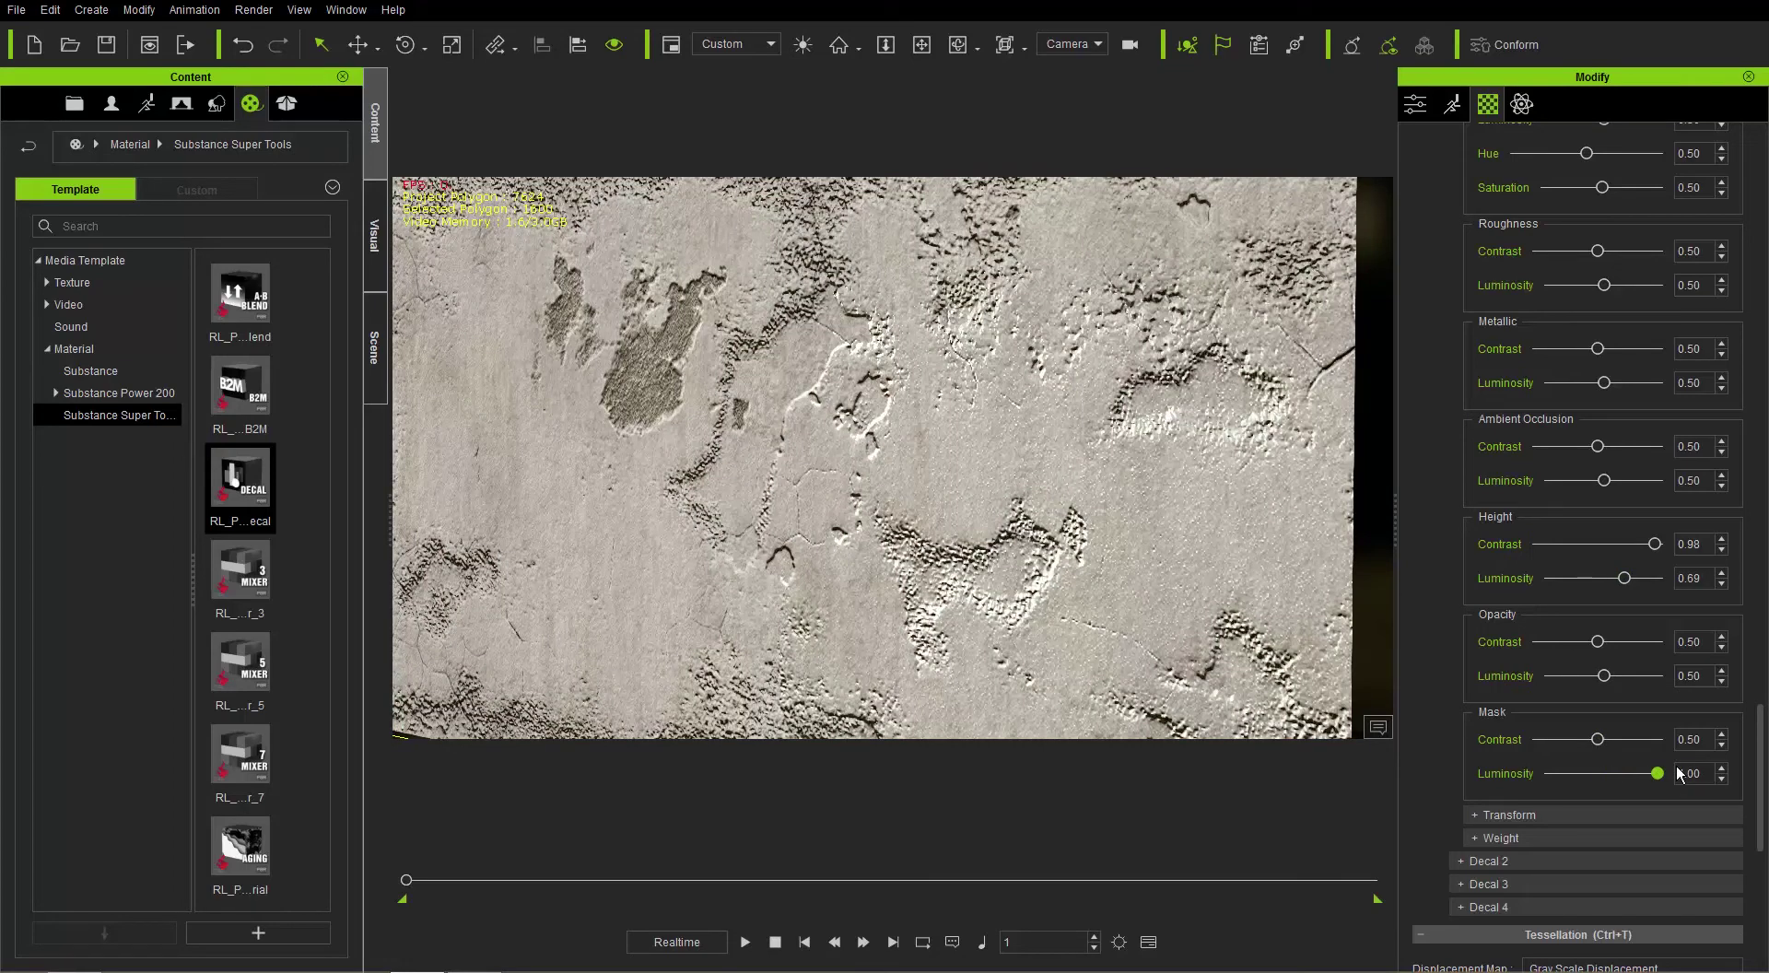
left_click_drag(1650, 775, 1600, 786)
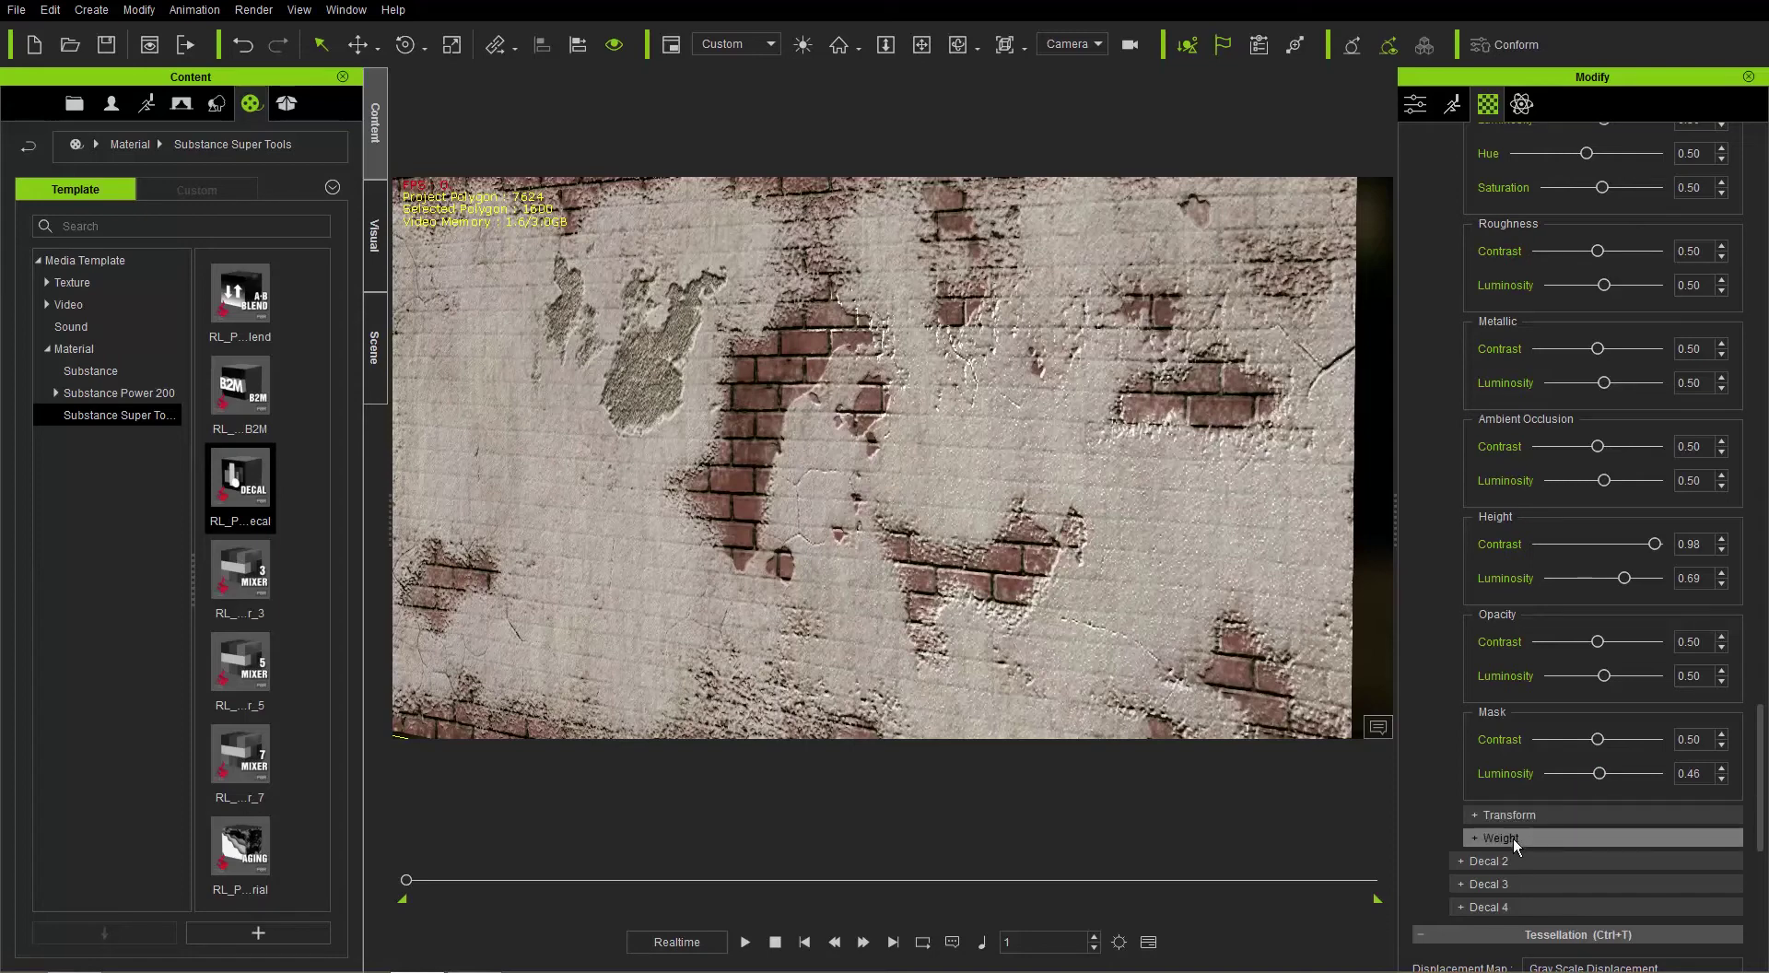
Lower the Base Color and Normal weights of the Decal 1 group to 0.00.
scroll(1451, 499, "up", 8)
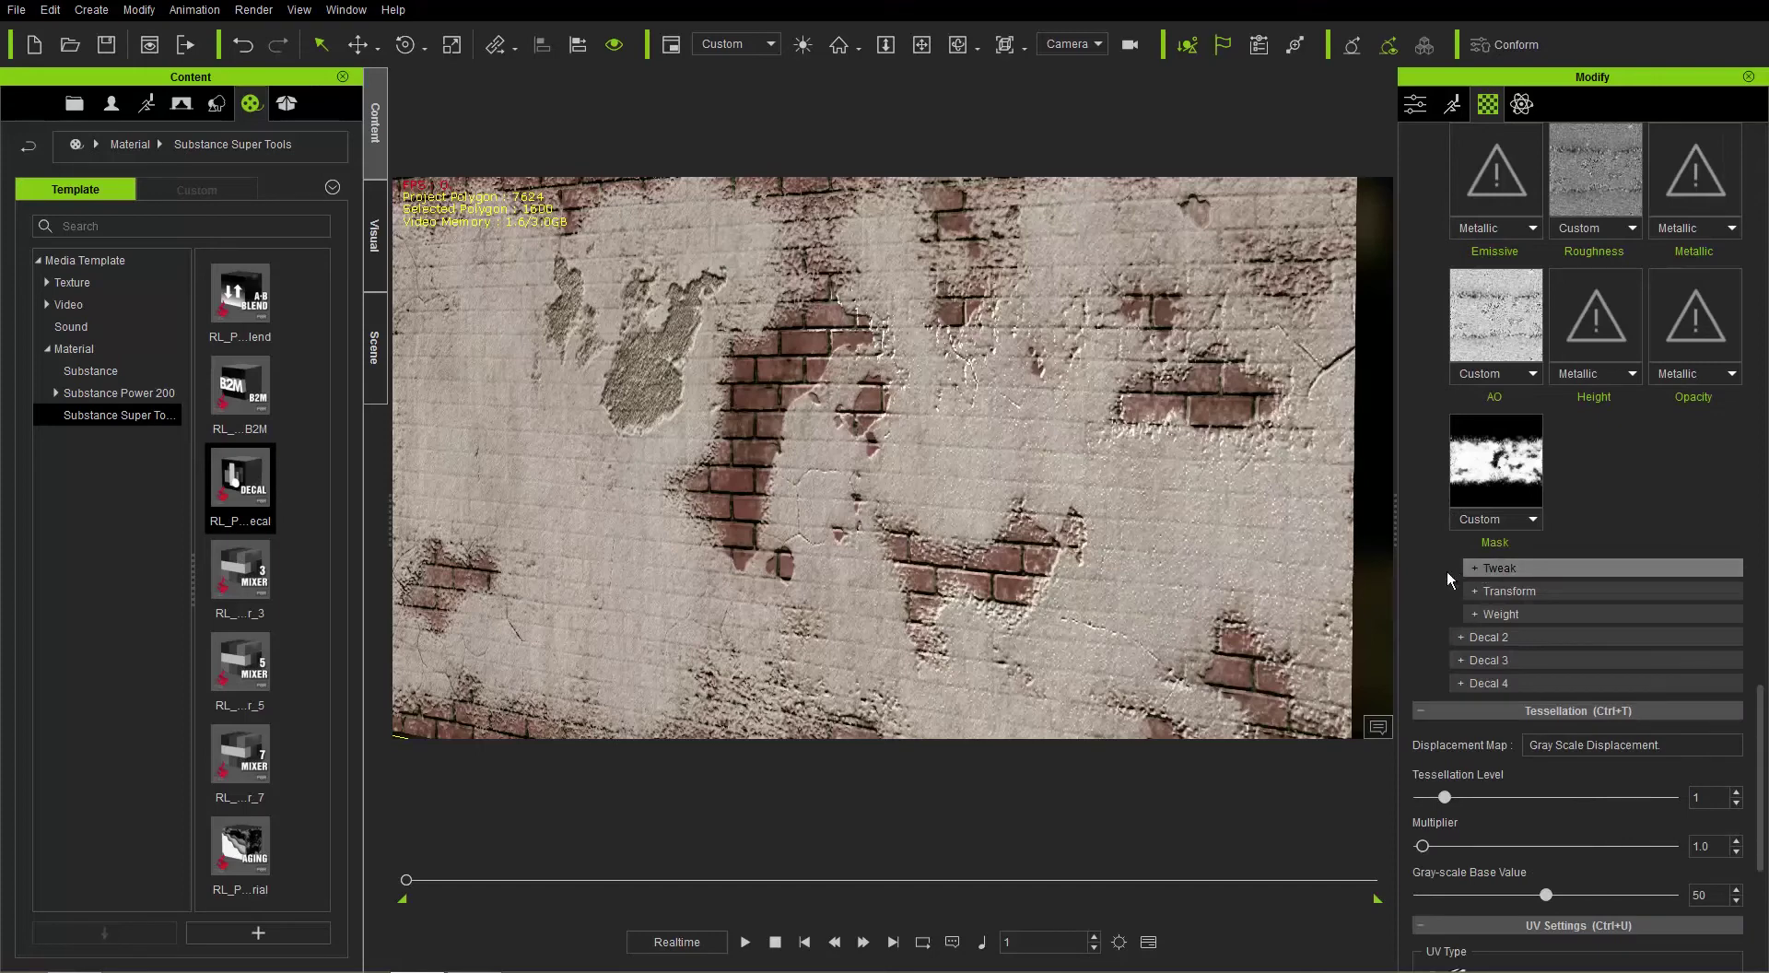
left_click(1490, 614)
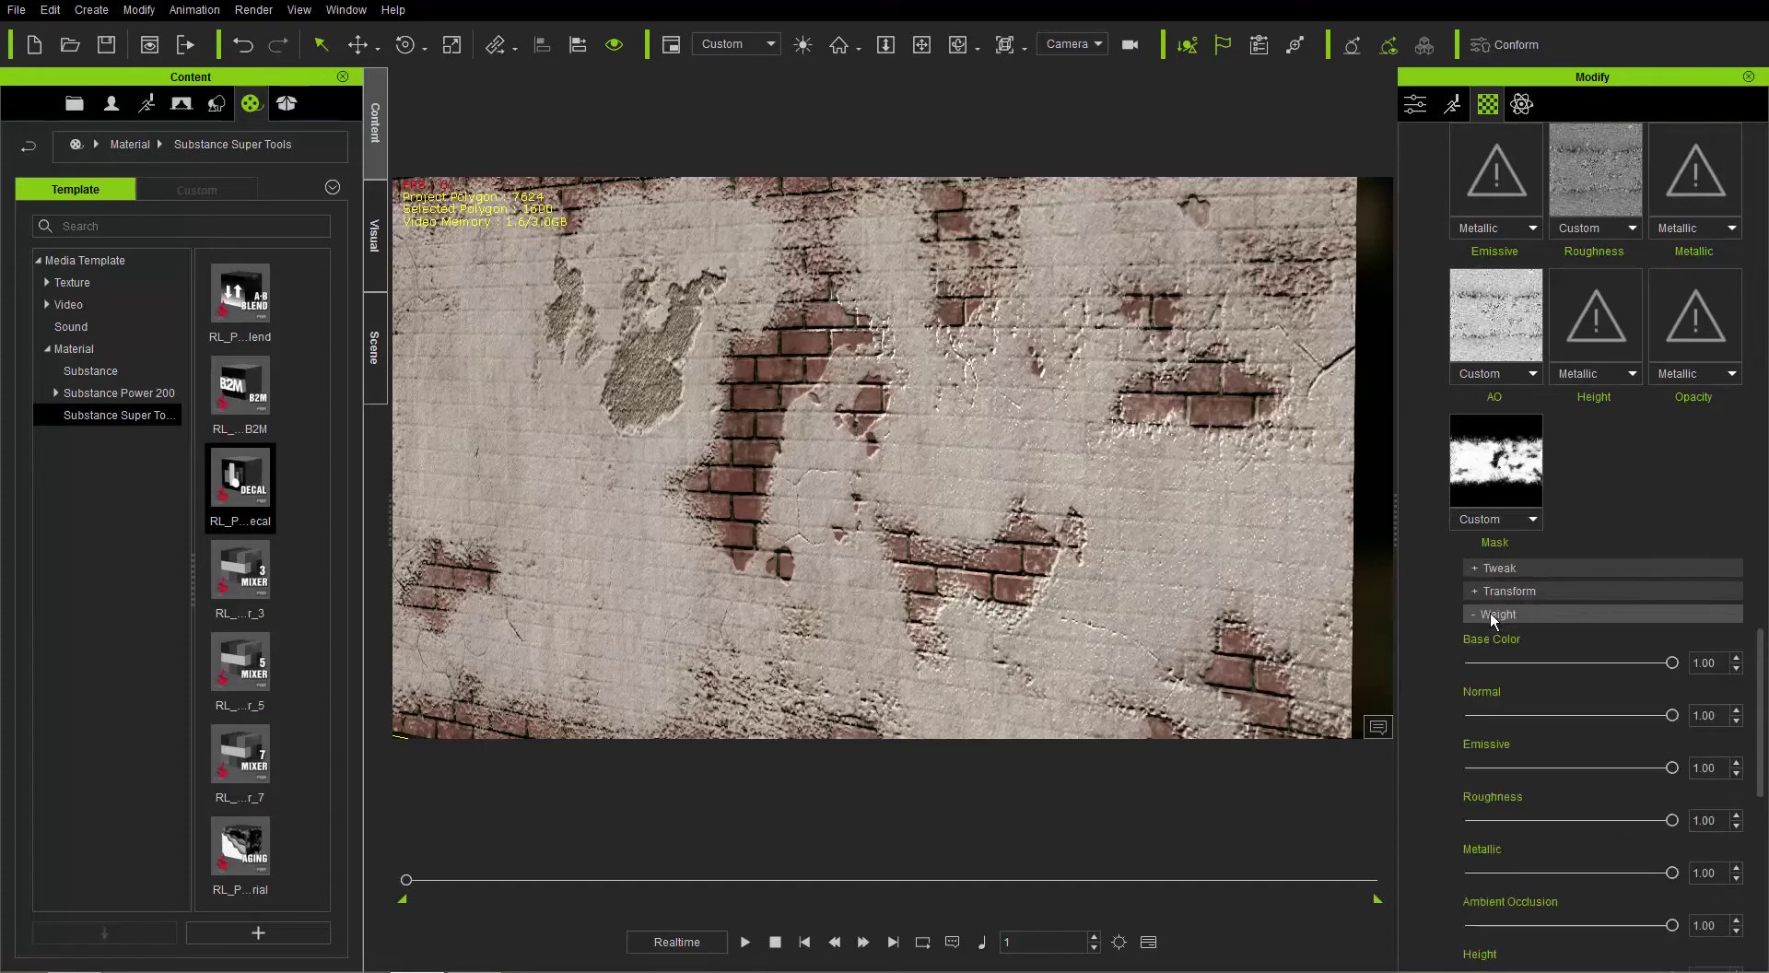
scroll(1423, 617, "down", 1)
scroll(1423, 617, "down", 2)
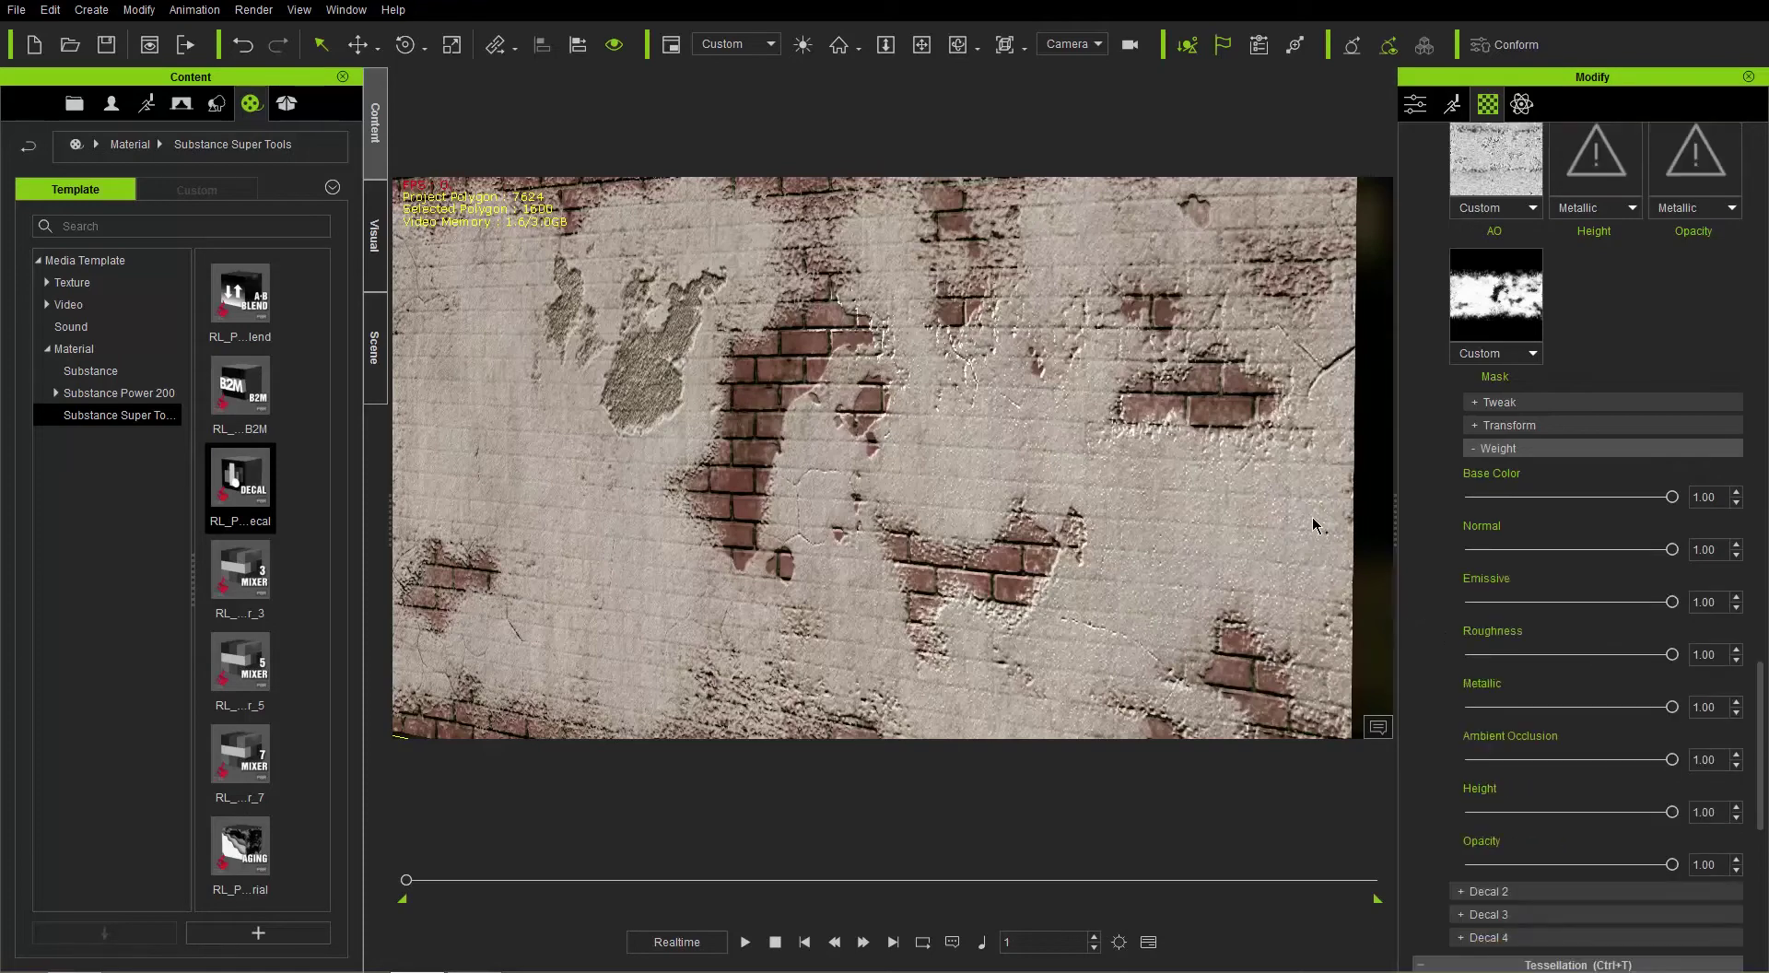
left_click_drag(1674, 497, 1446, 496)
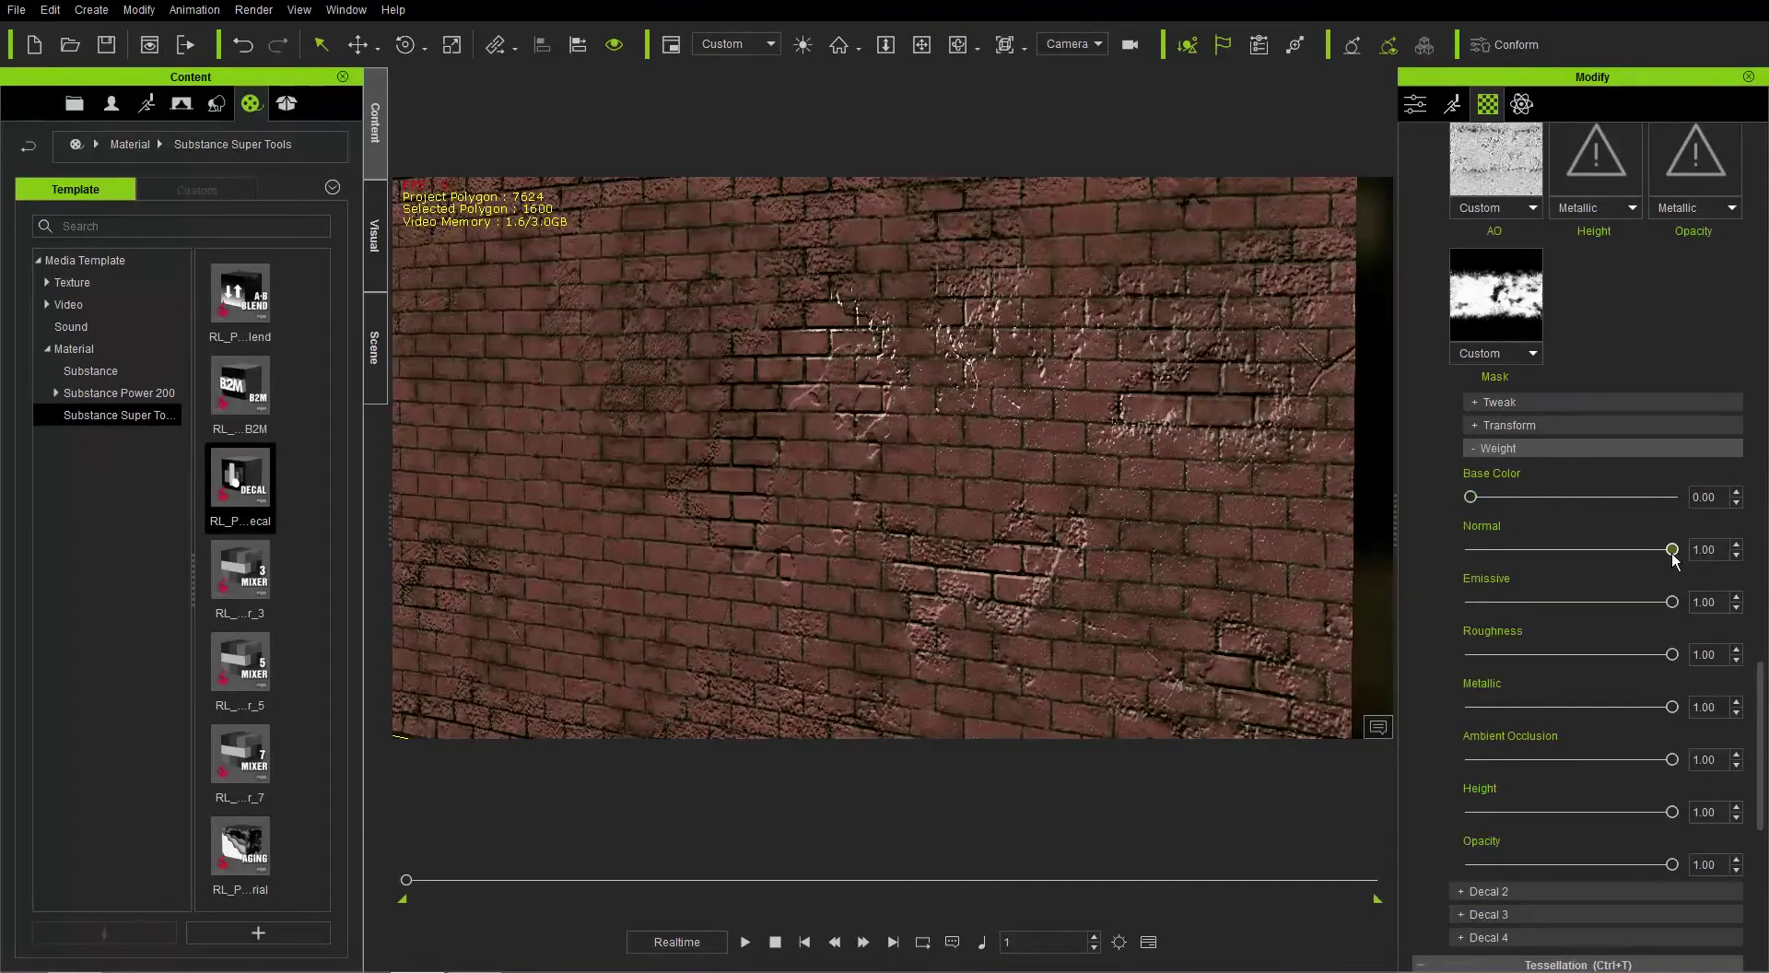
left_click_drag(1673, 549, 1445, 557)
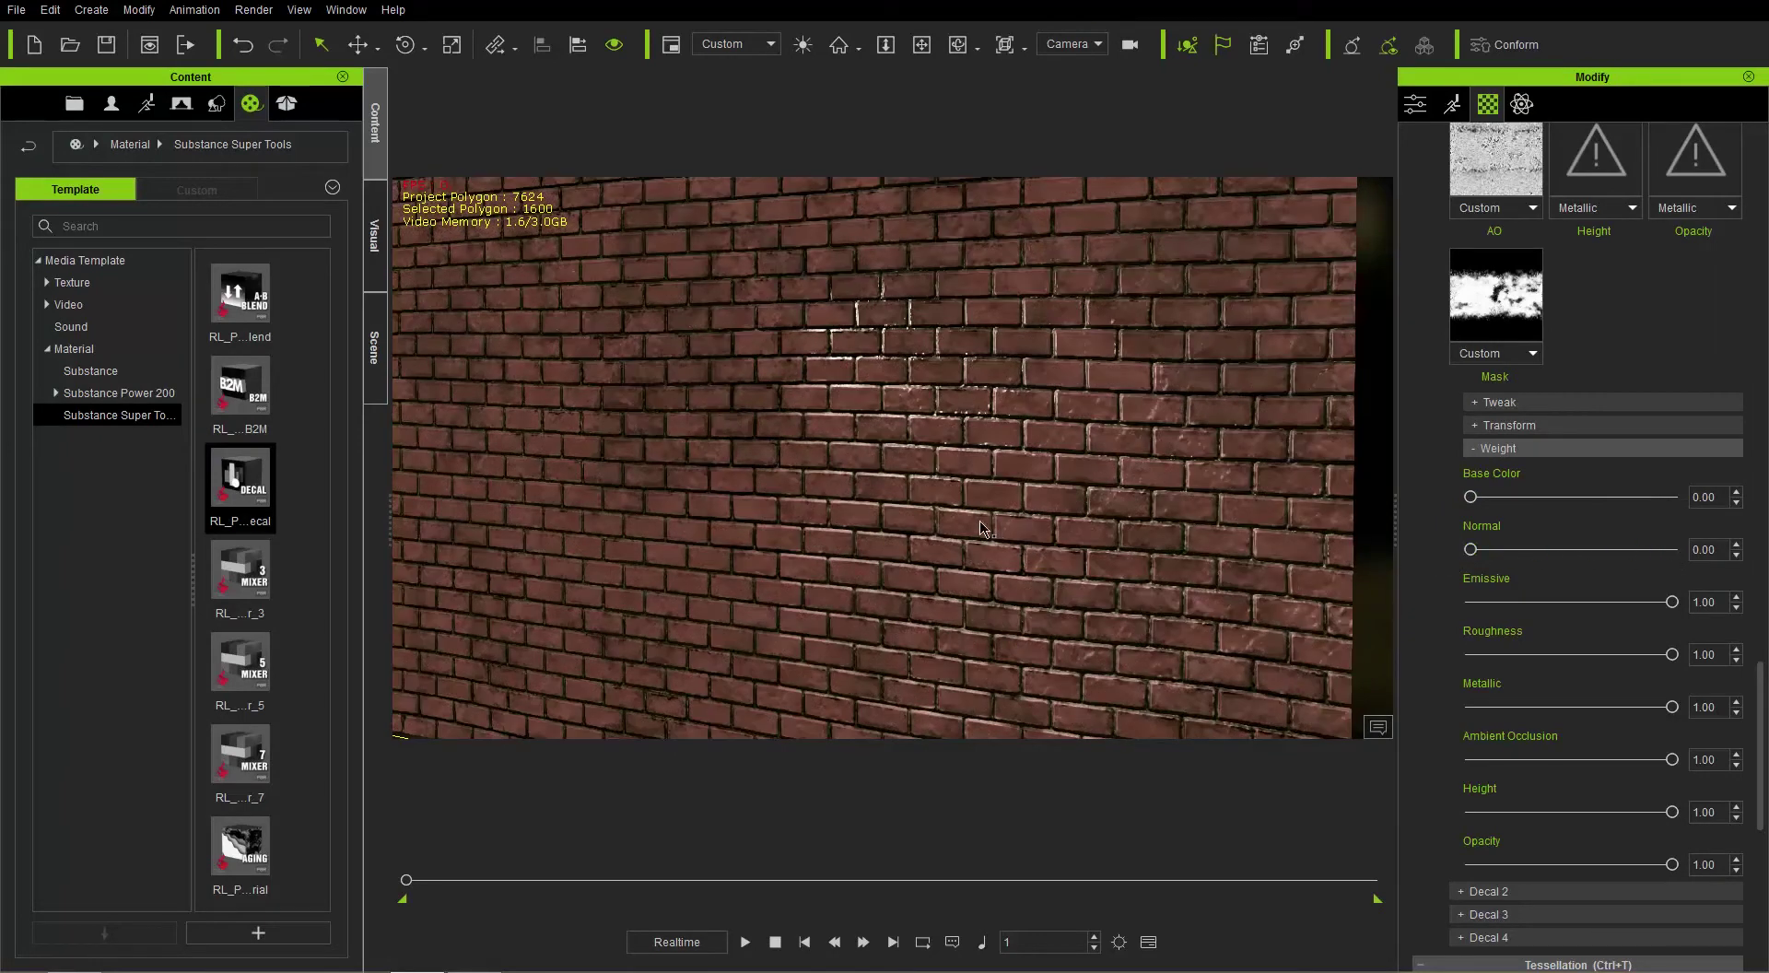
right_click_drag(933, 395, 1007, 513)
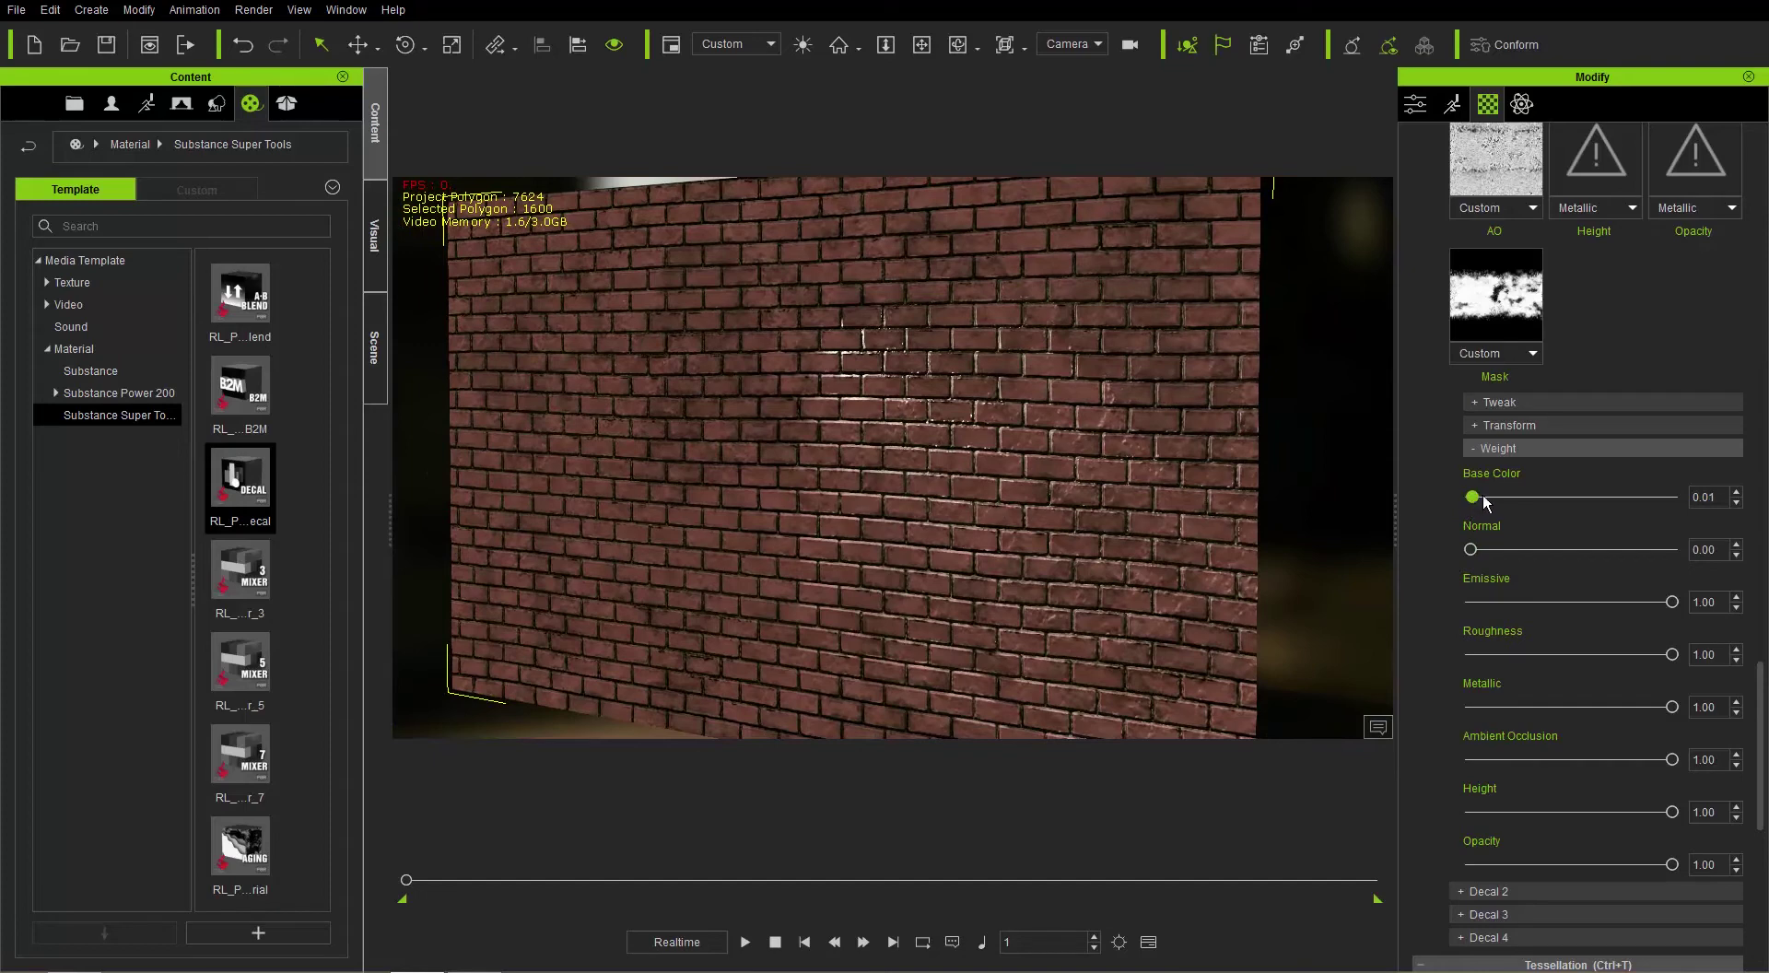
Restore Decal 1's Base Color and Normal weights to 1.00 and collapse the Weight settings.
left_click_drag(1504, 496, 1666, 517)
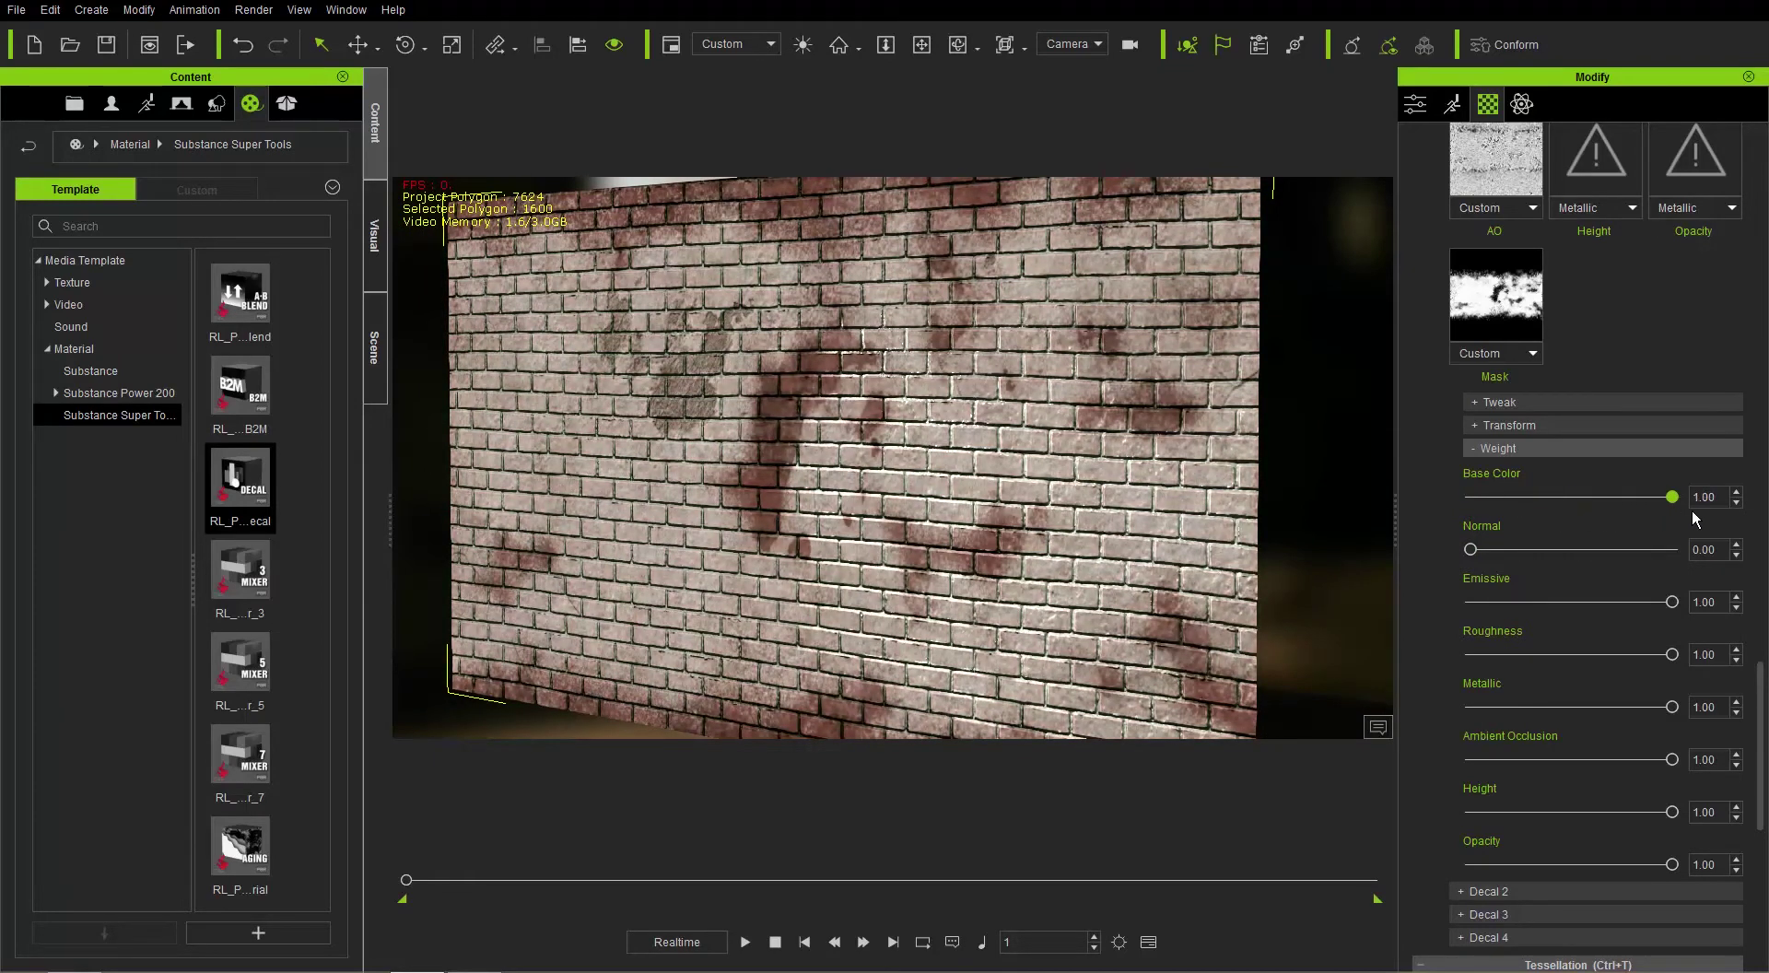
left_click_drag(1500, 552, 1711, 552)
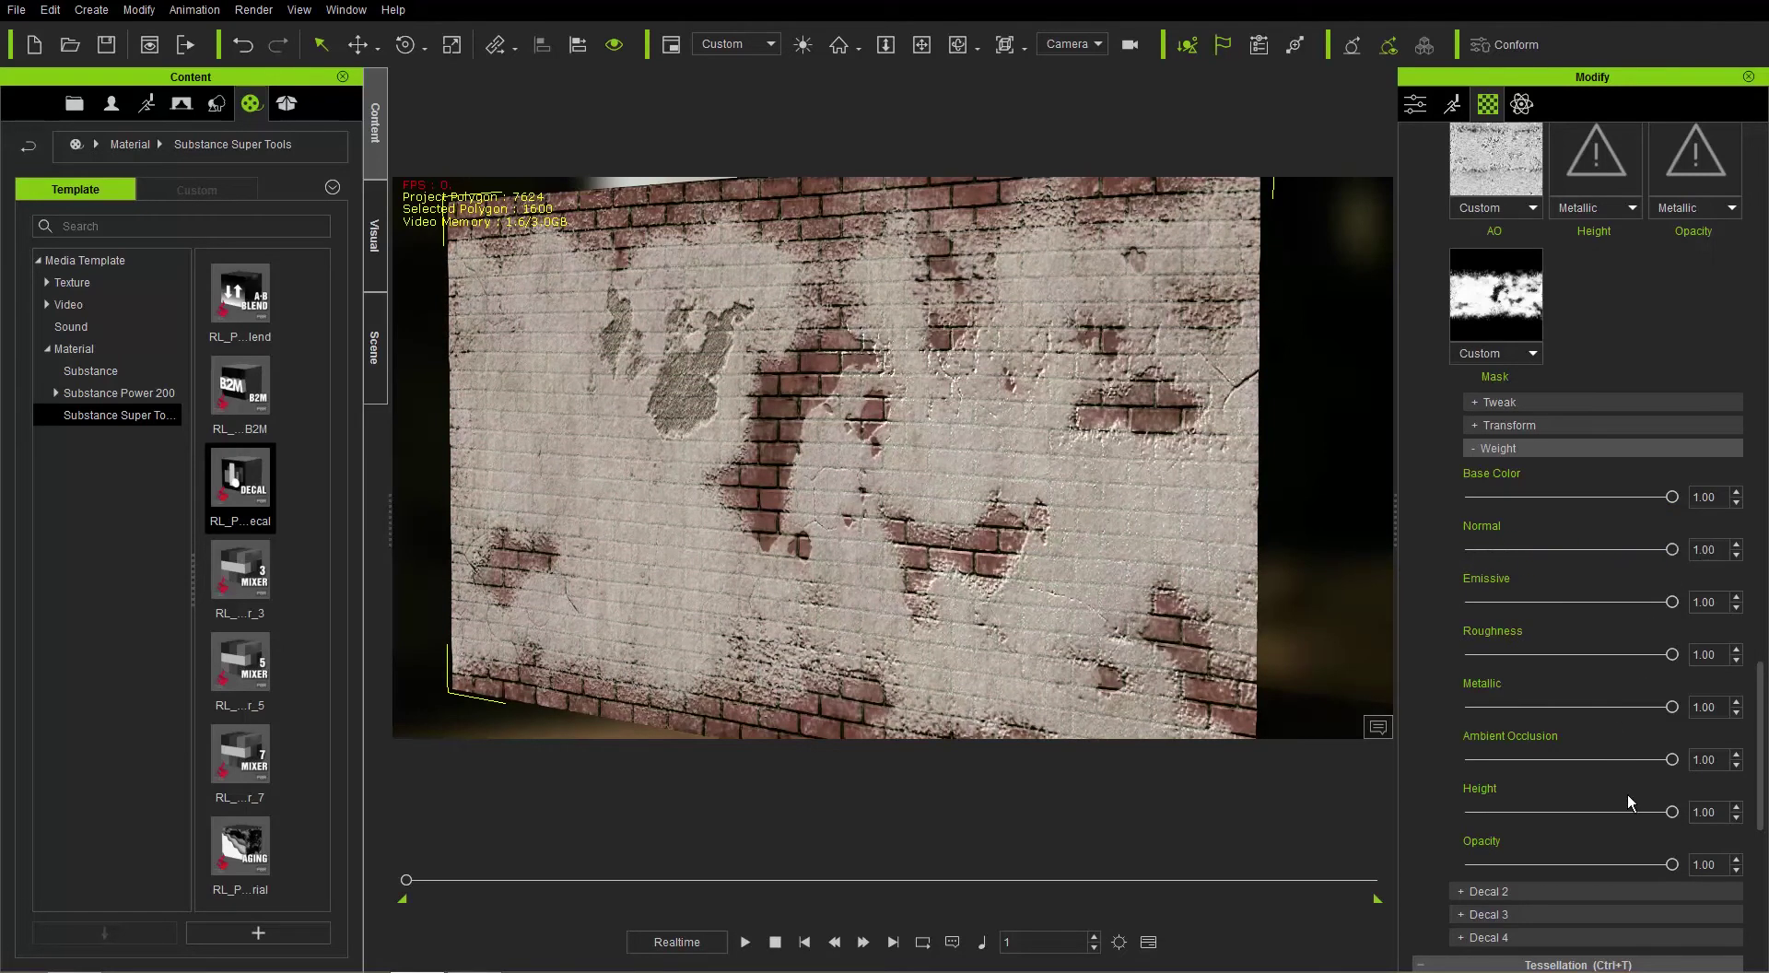
mouse_move(1664, 815)
left_mouse_down()
mouse_move(1508, 813)
mouse_move(1681, 819)
left_mouse_up()
left_click(1485, 449)
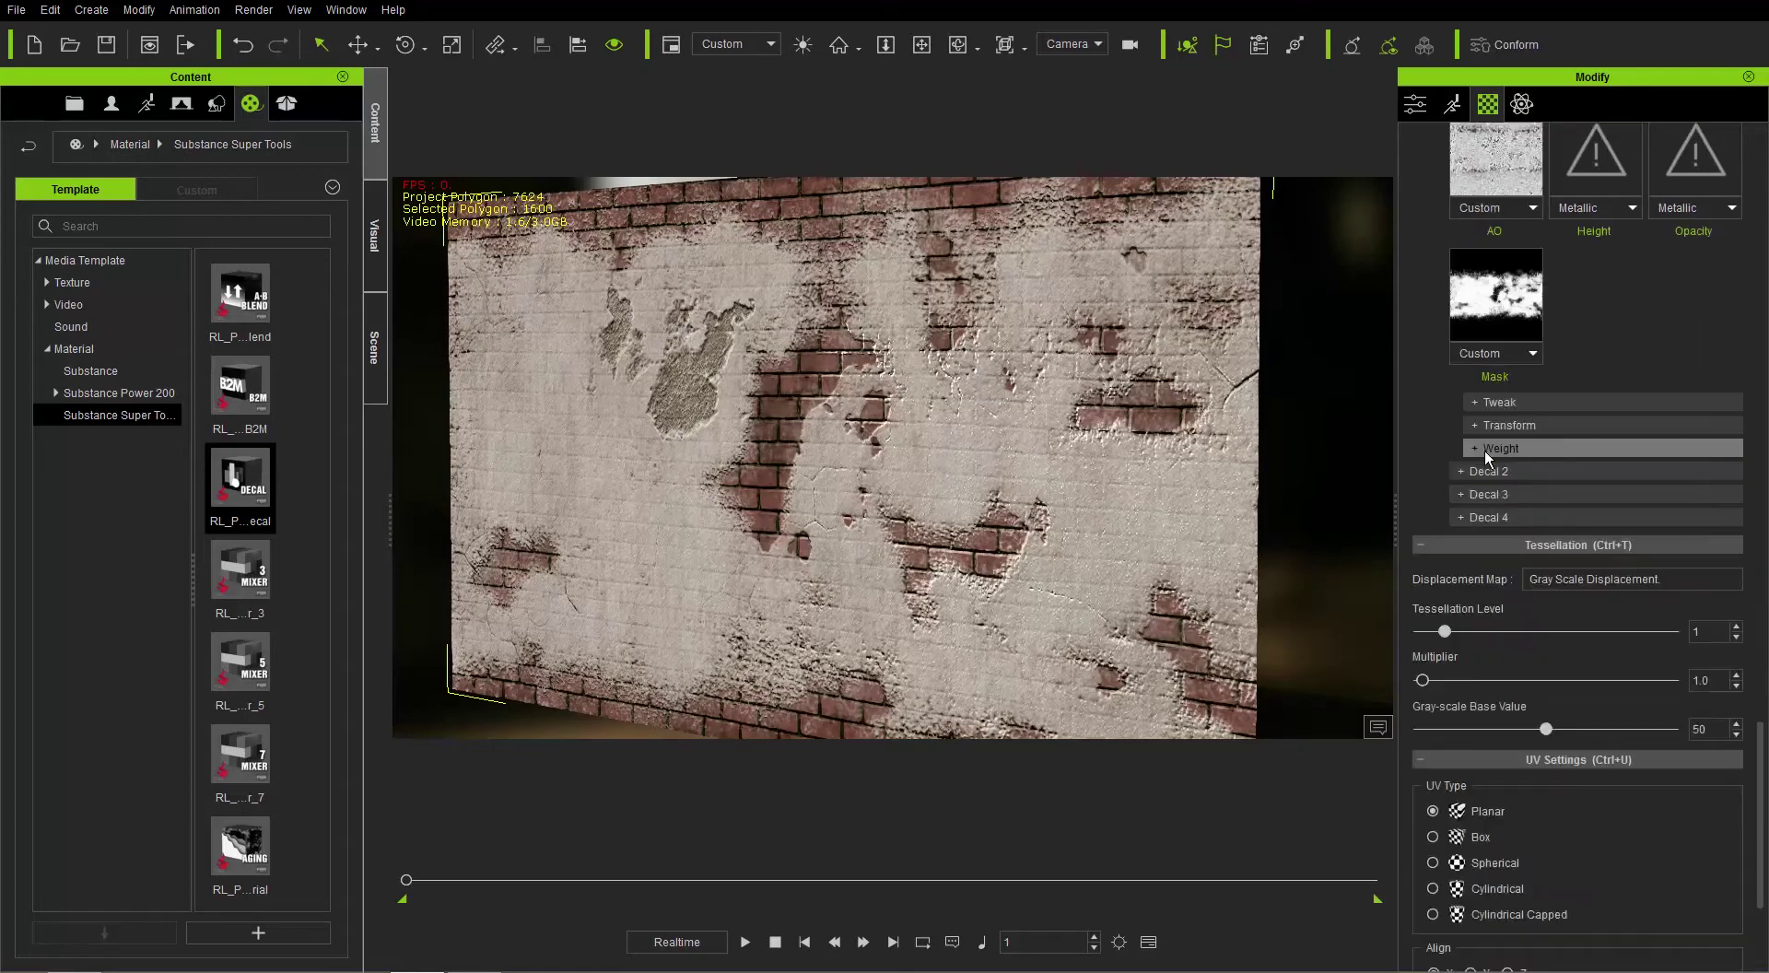
scroll(1050, 533, "up", 3)
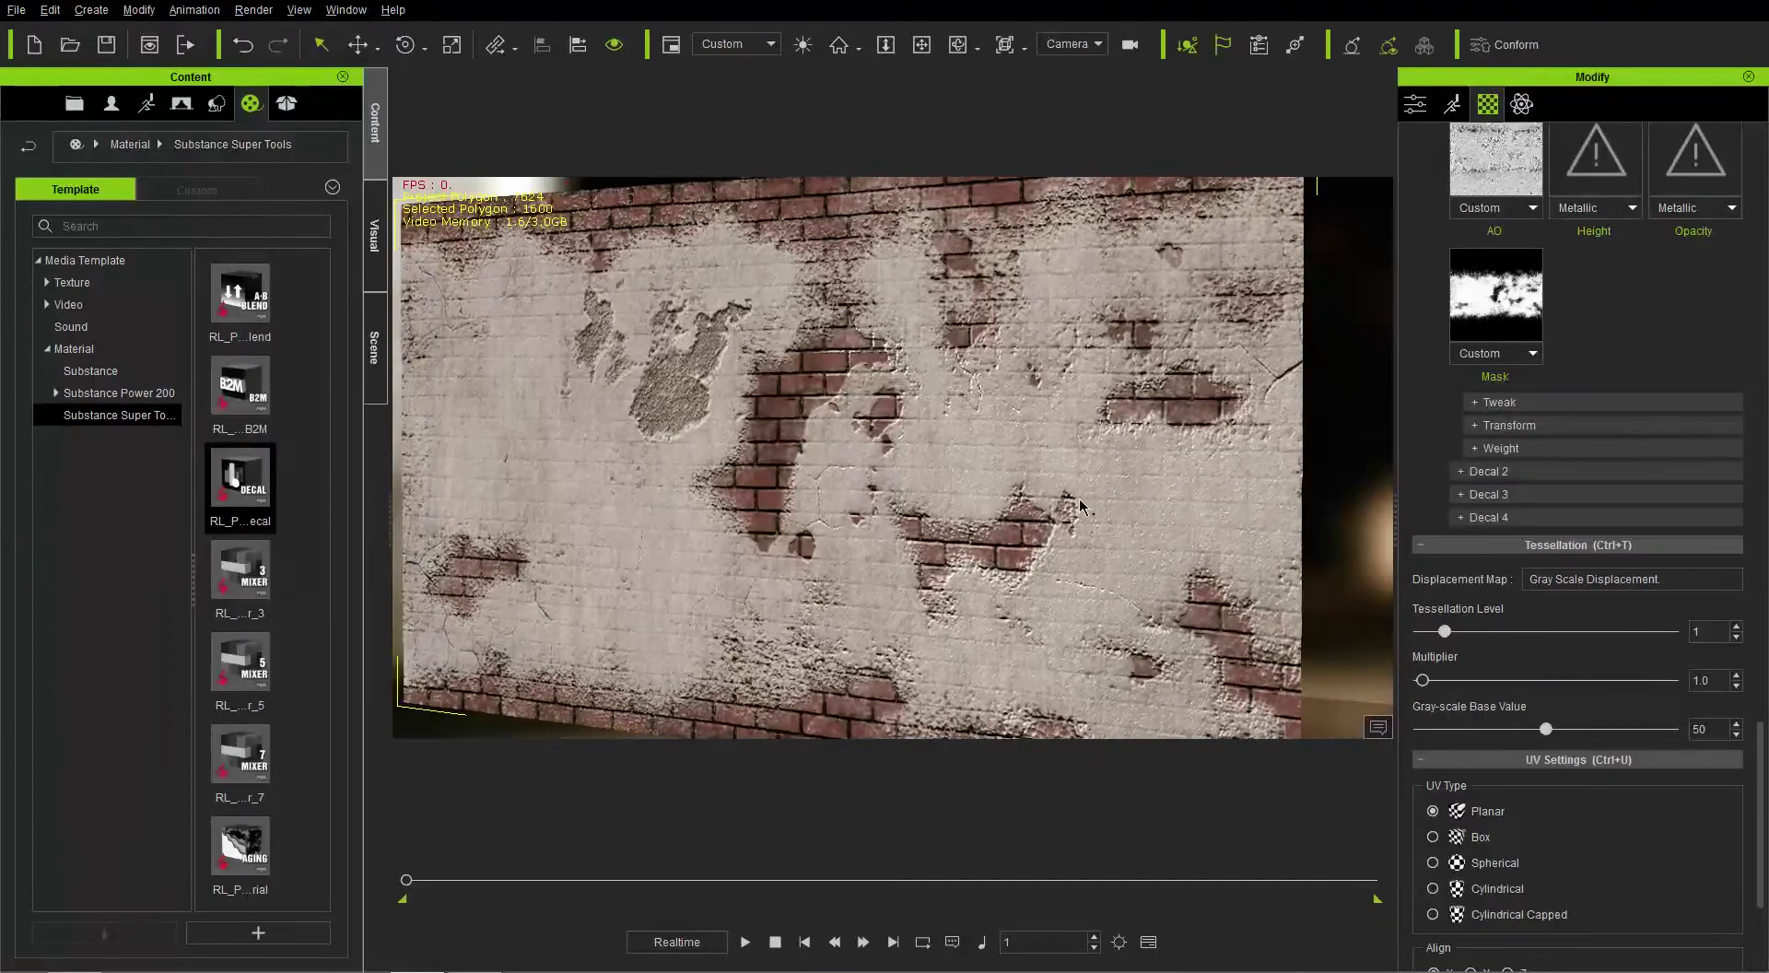
right_click_drag(986, 385, 978, 438)
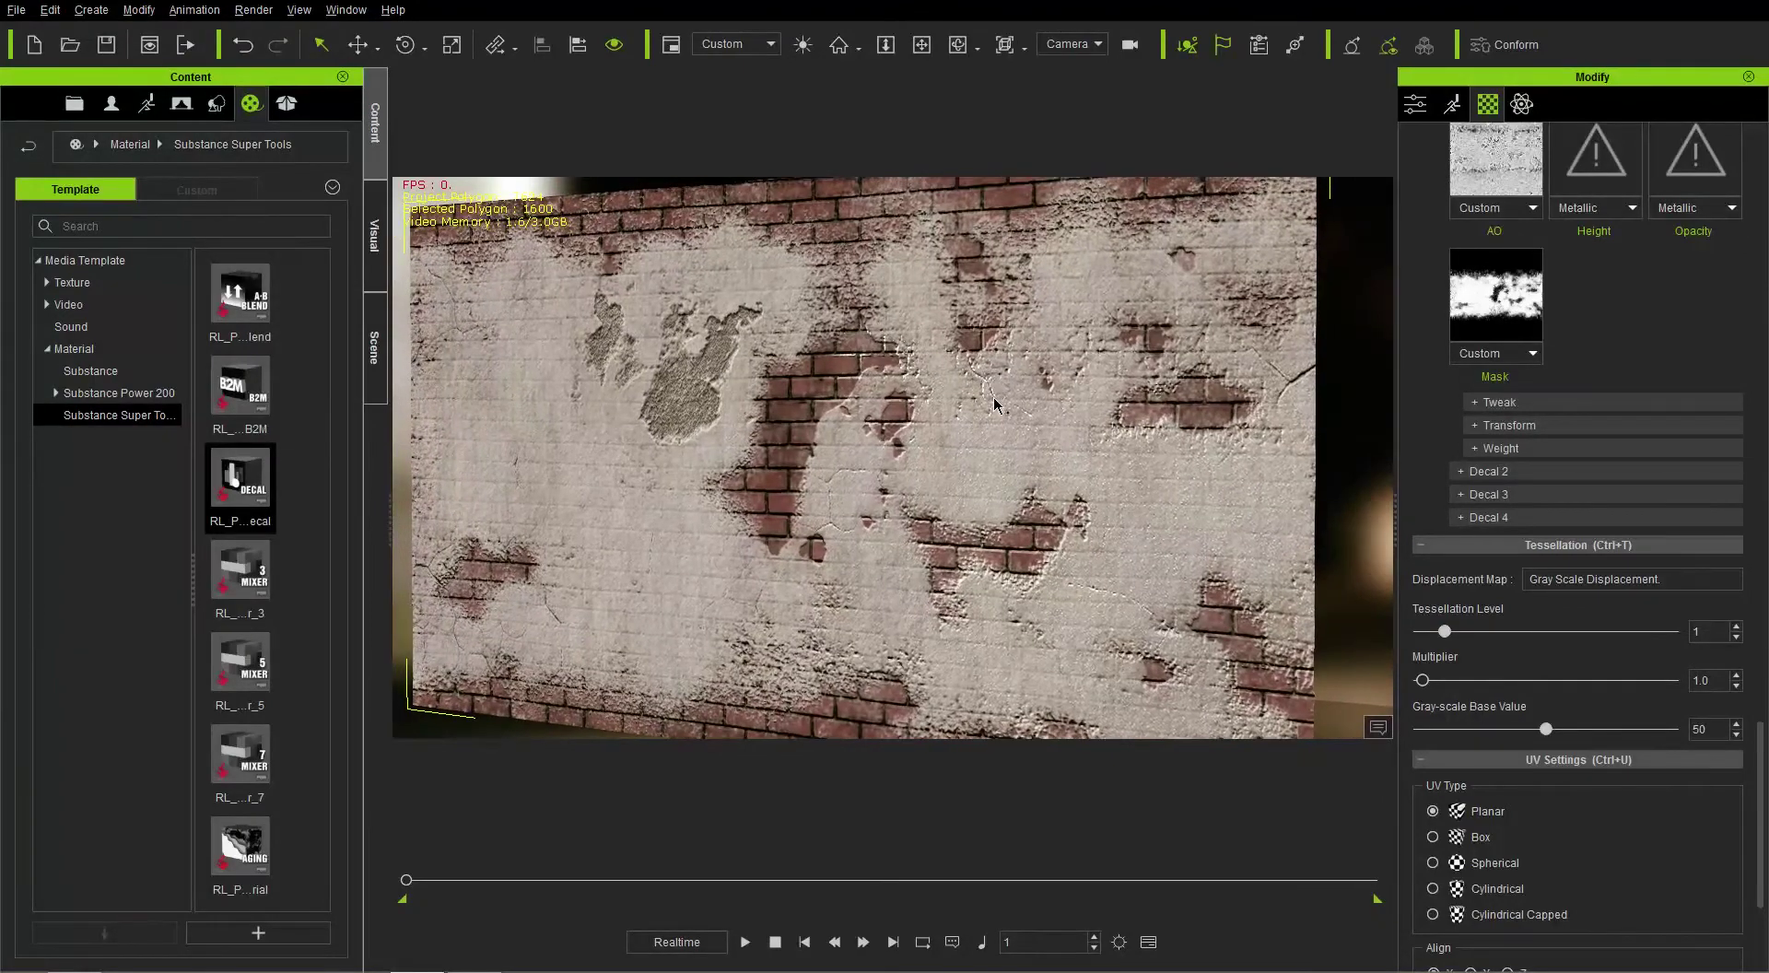
Load Door_D from the PBRDecal\Door folder as the base color map of the Decal 2 group.
left_click_drag(1762, 752, 1764, 573)
left_click(1563, 597)
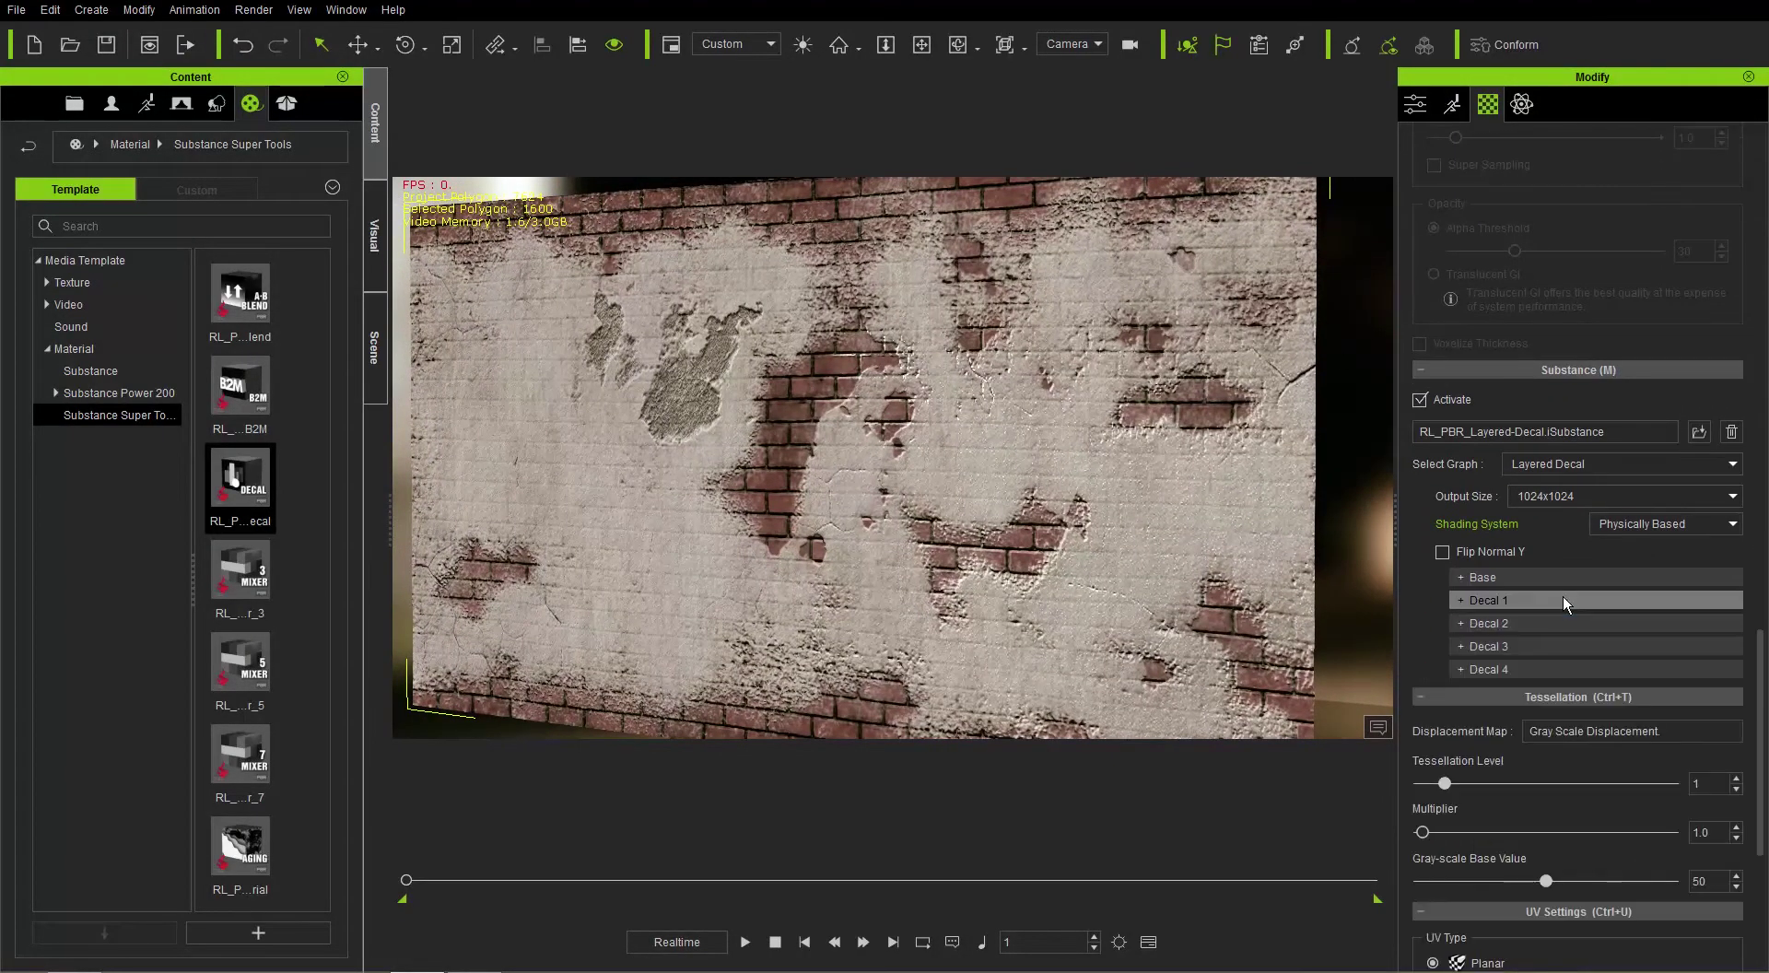
left_click(1503, 622)
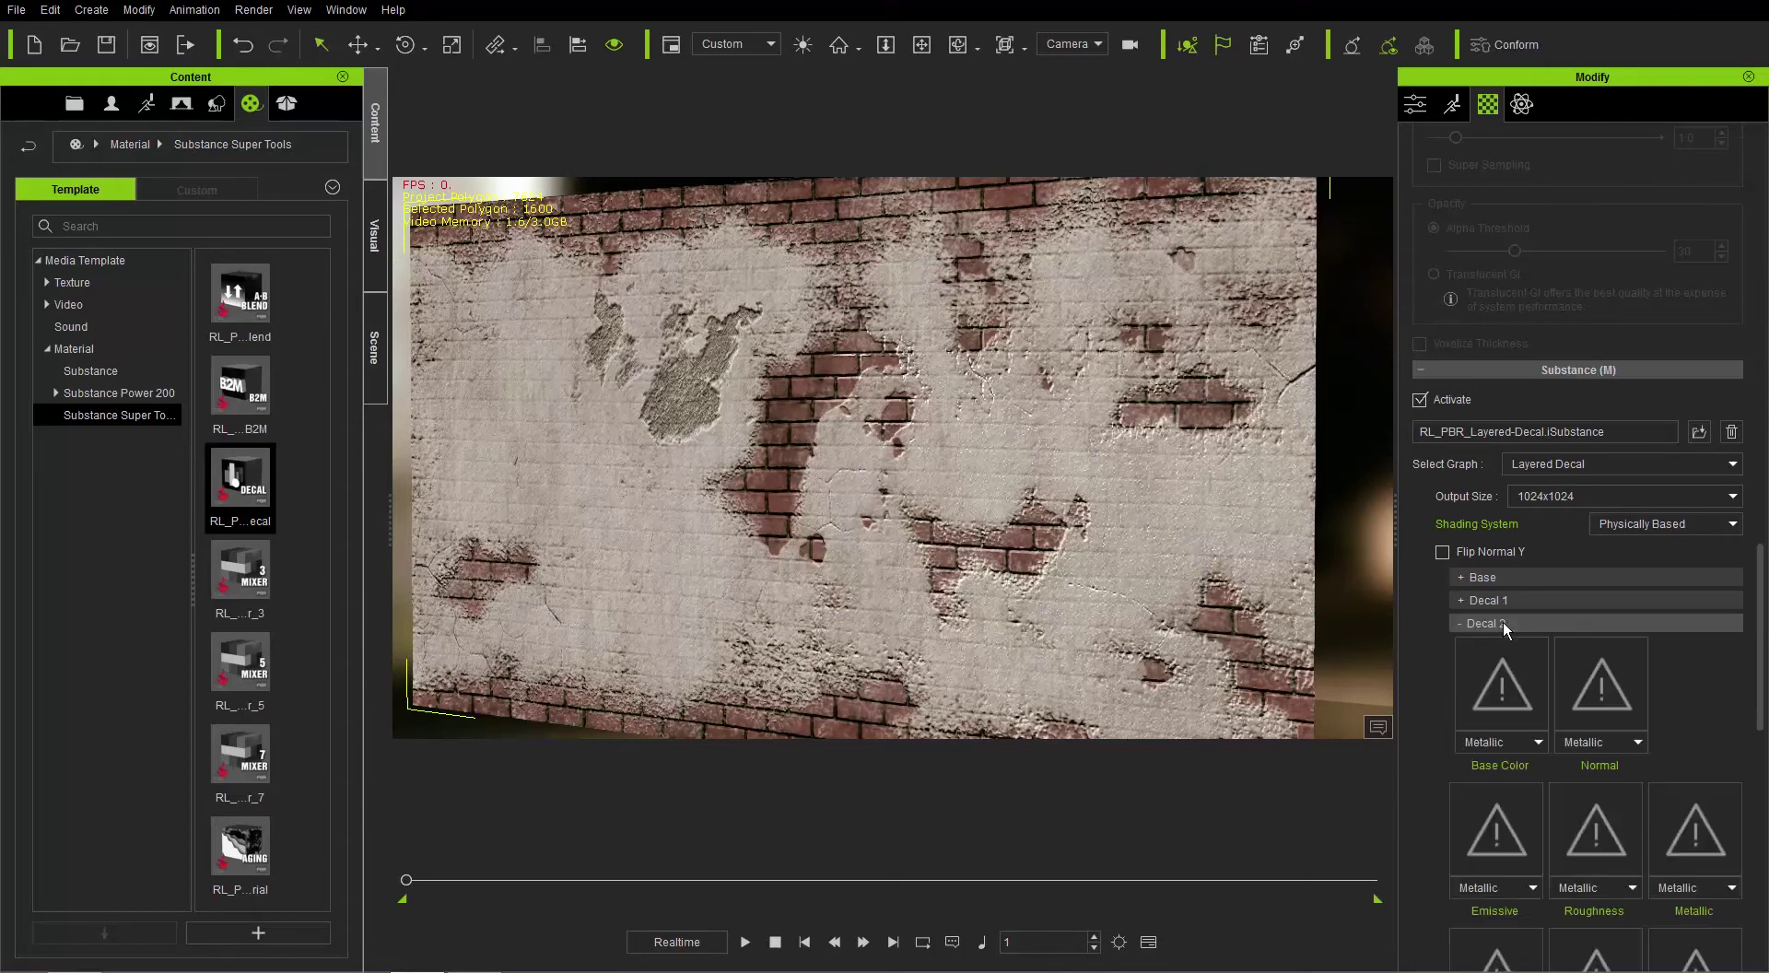
scroll(1699, 687, "down", 3)
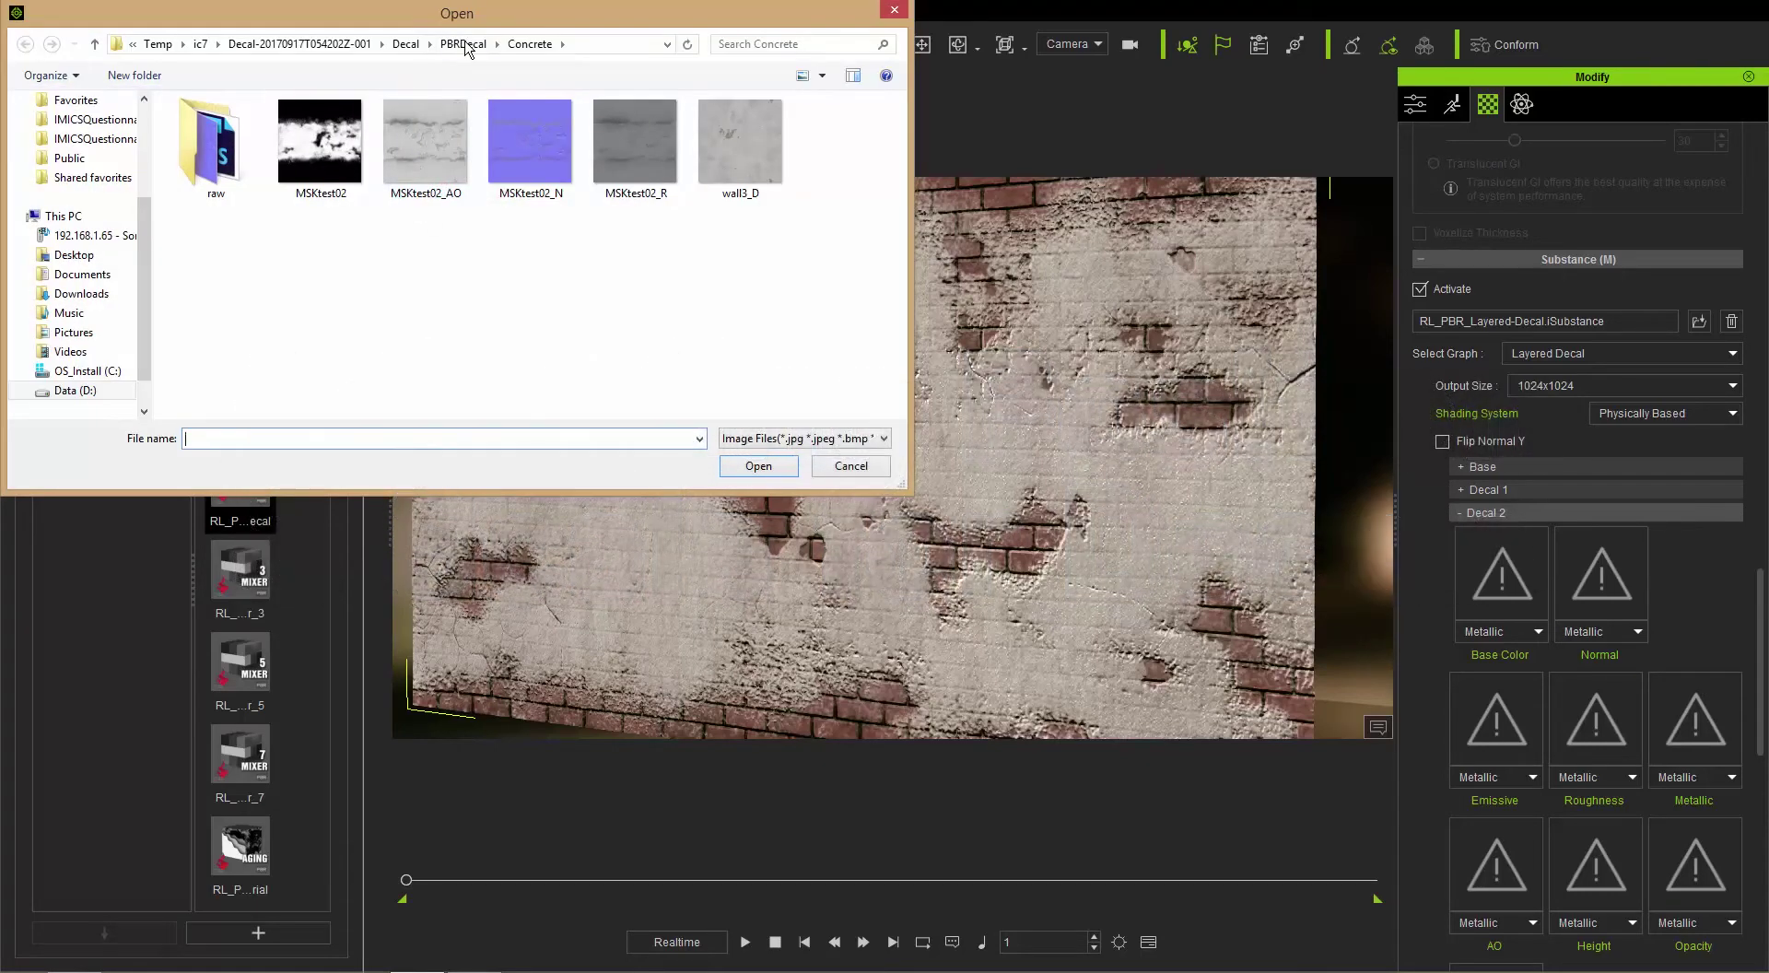
double_click(221, 167)
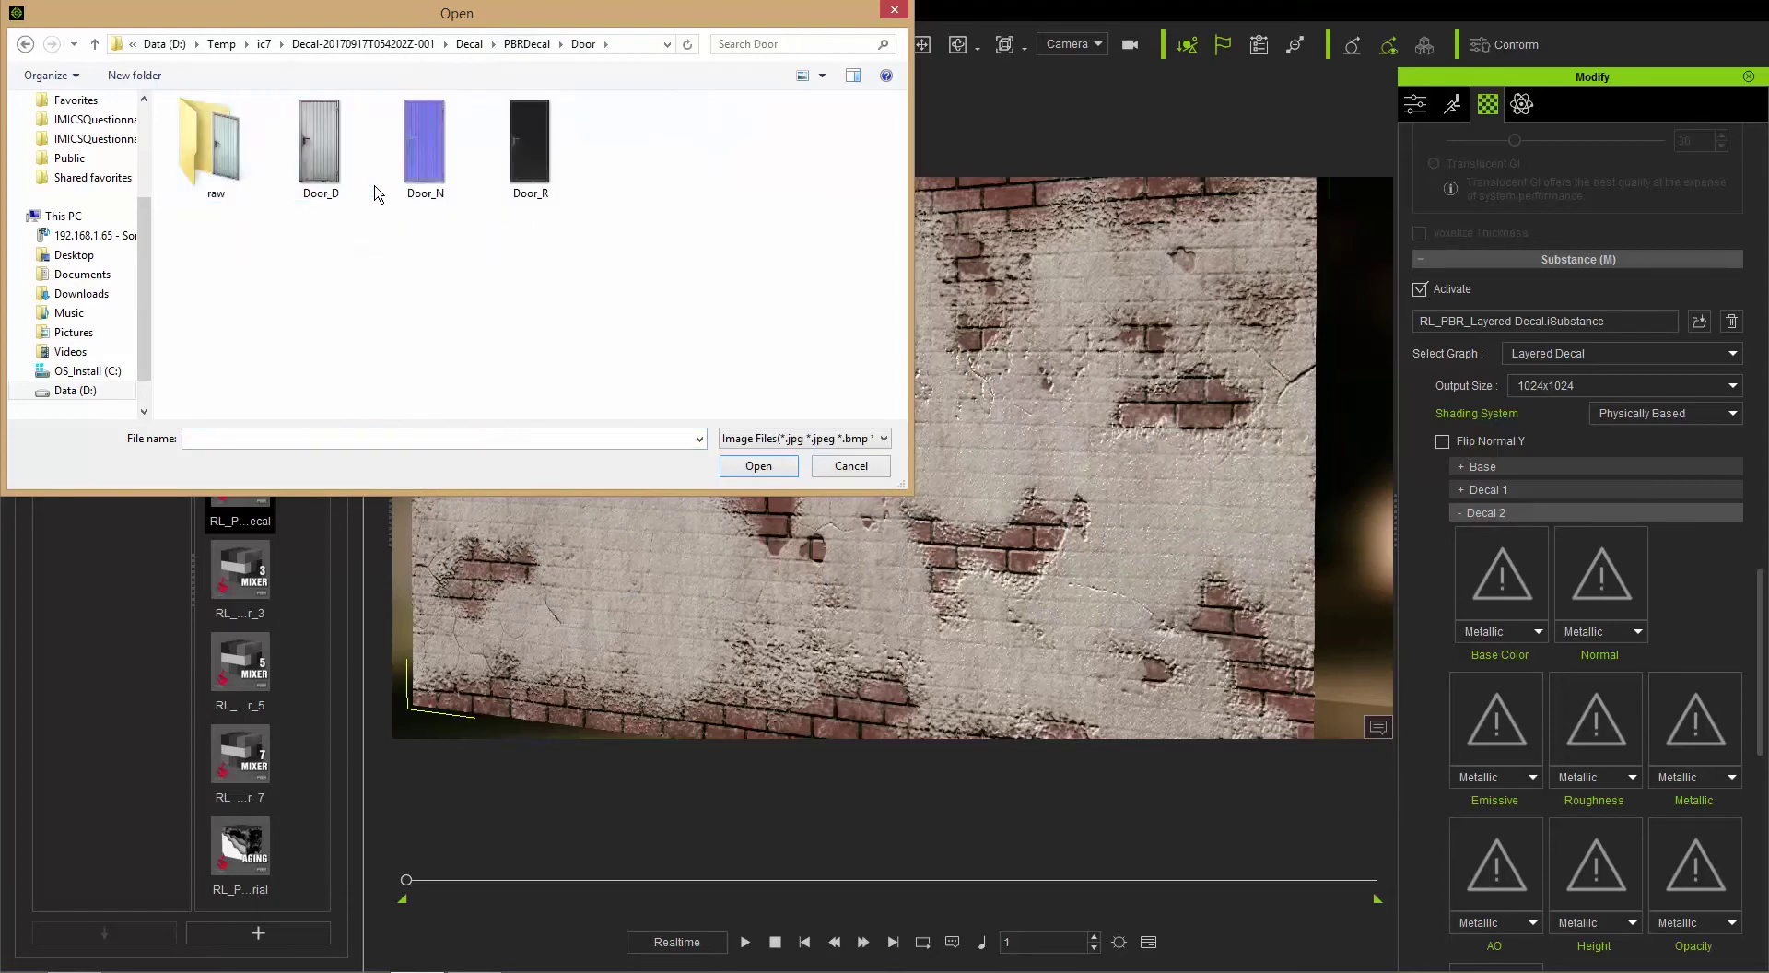
double_click(333, 161)
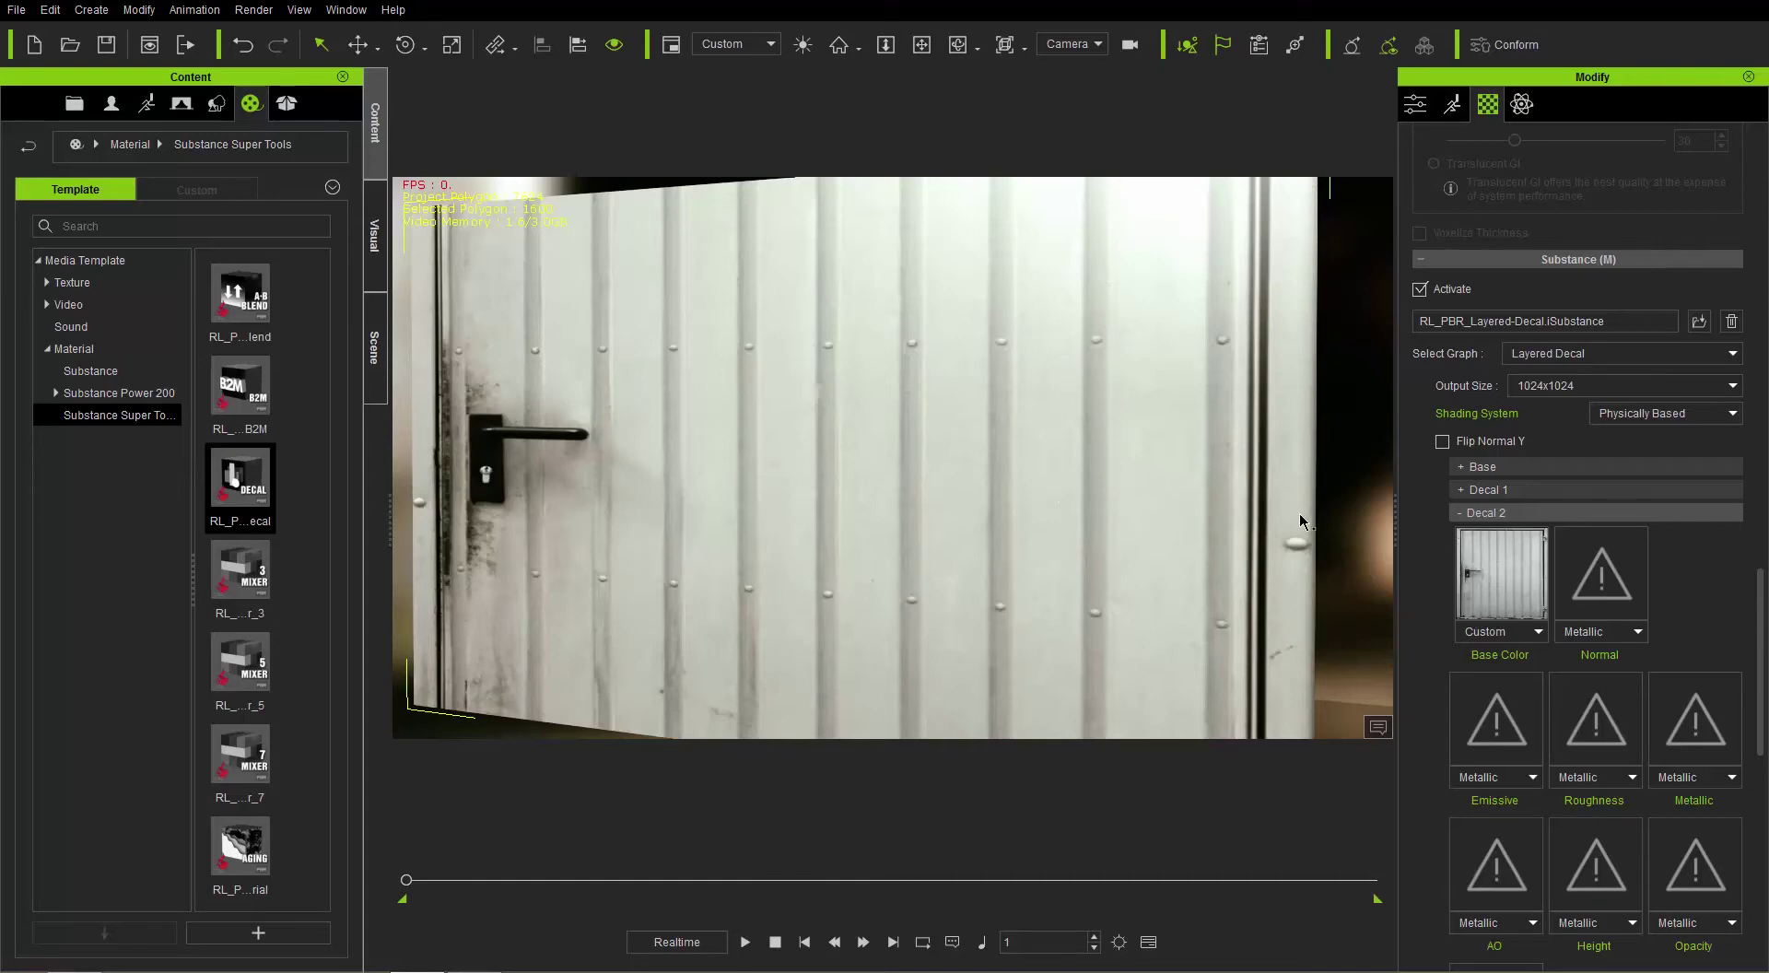
Load Door_N as the normal map and Door_R as the roughness map of the Decal 2 group.
left_click(1615, 568)
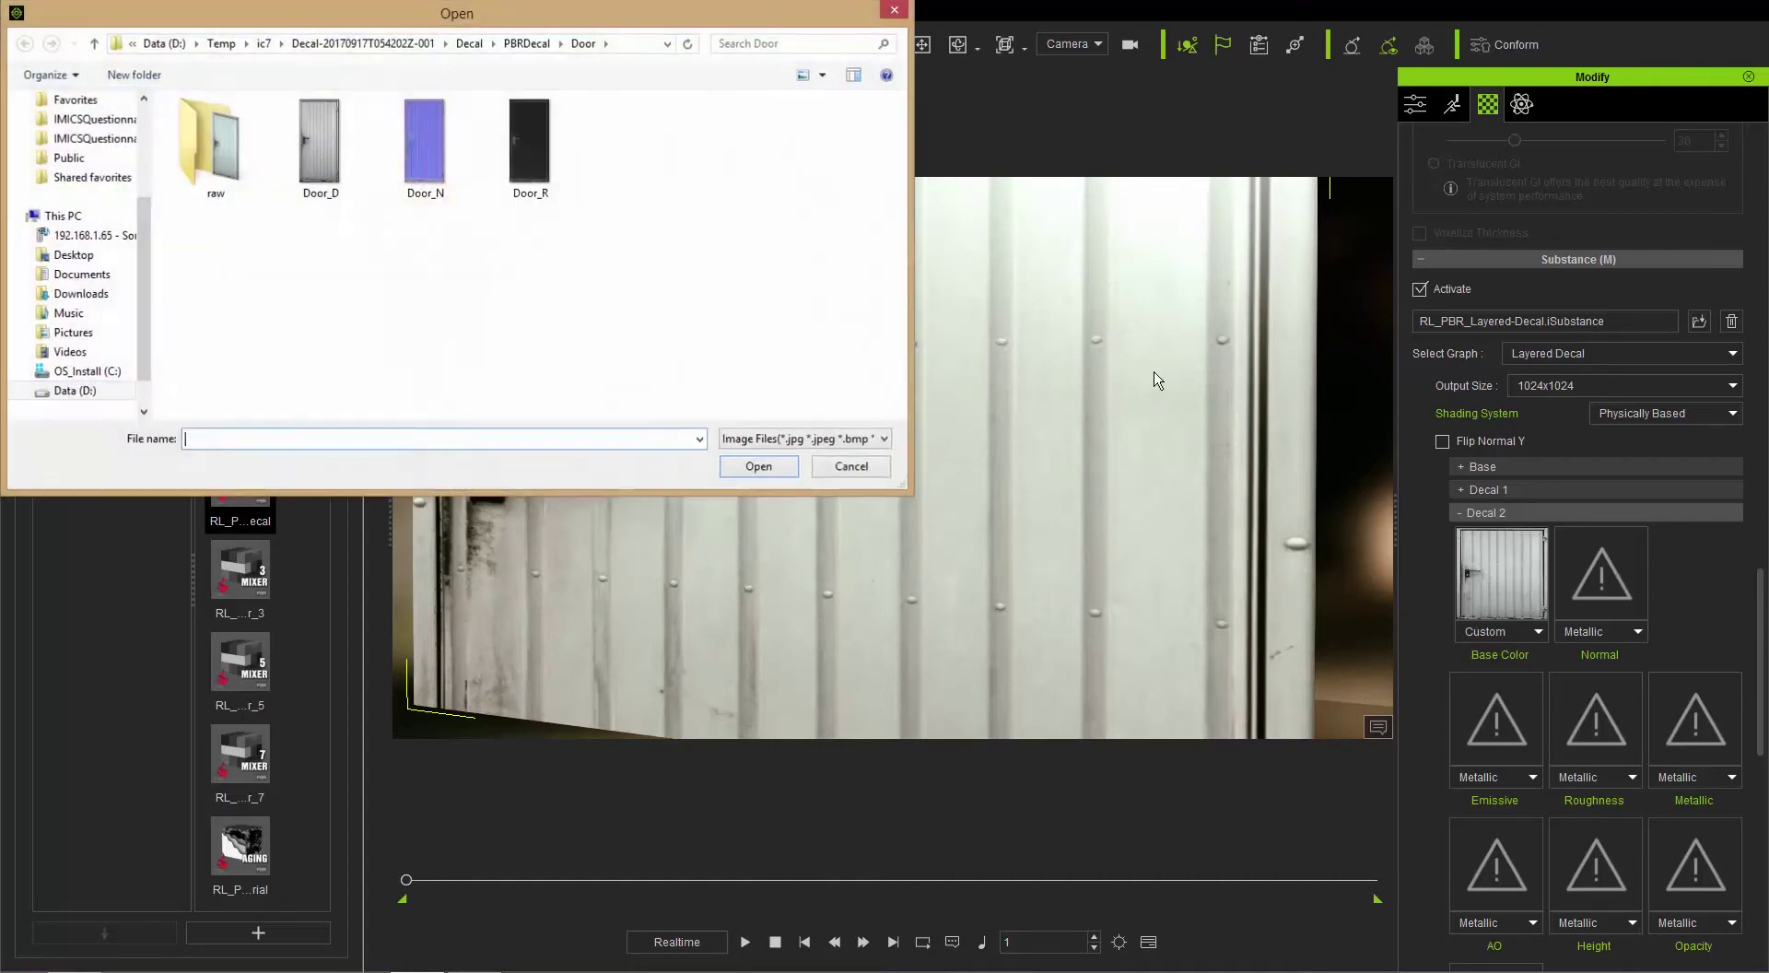
double_click(433, 138)
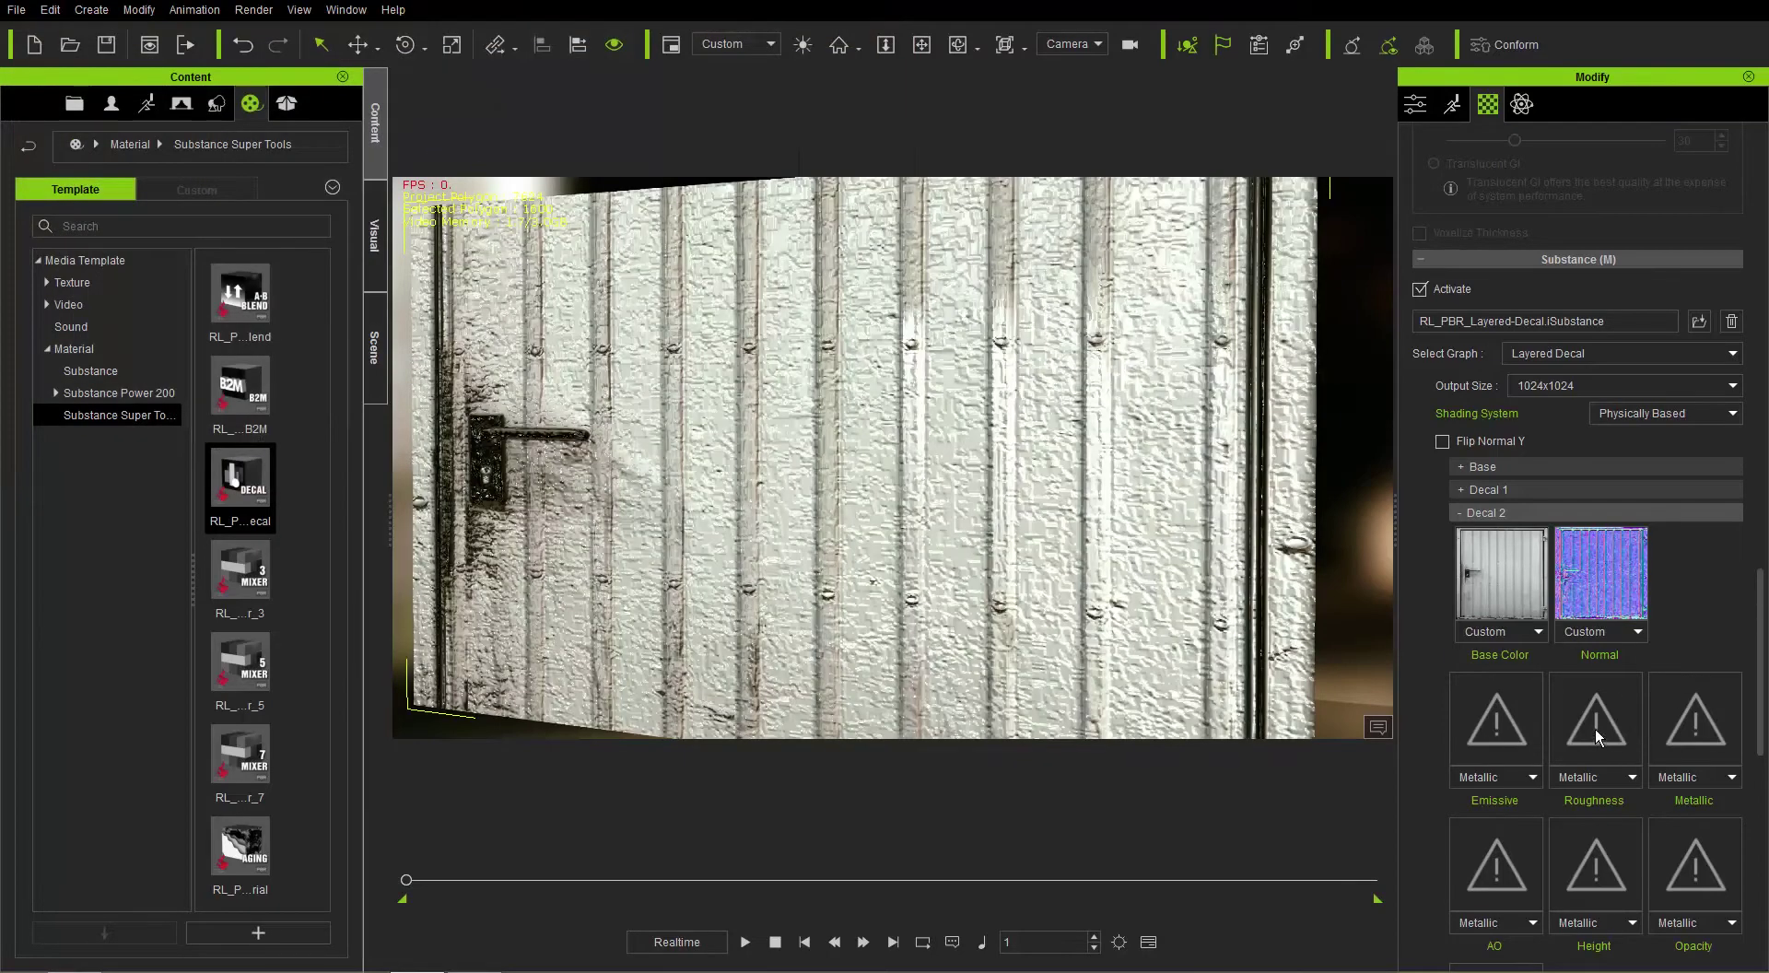
left_click(1595, 728)
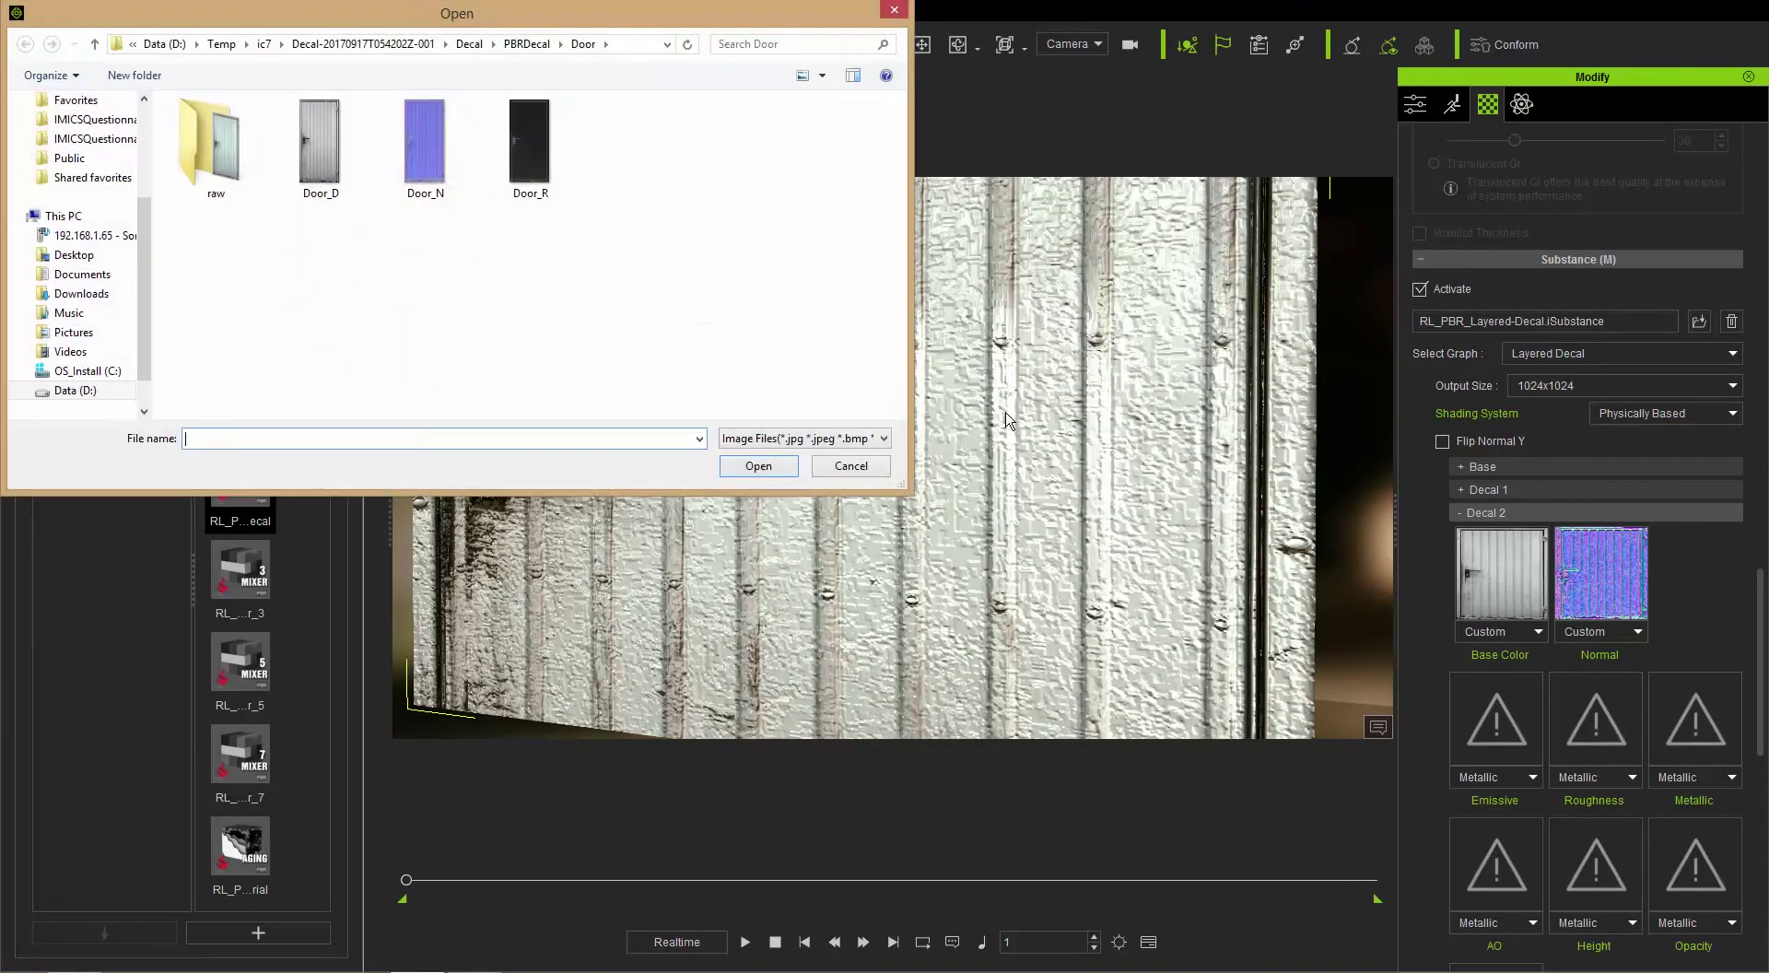
double_click(527, 149)
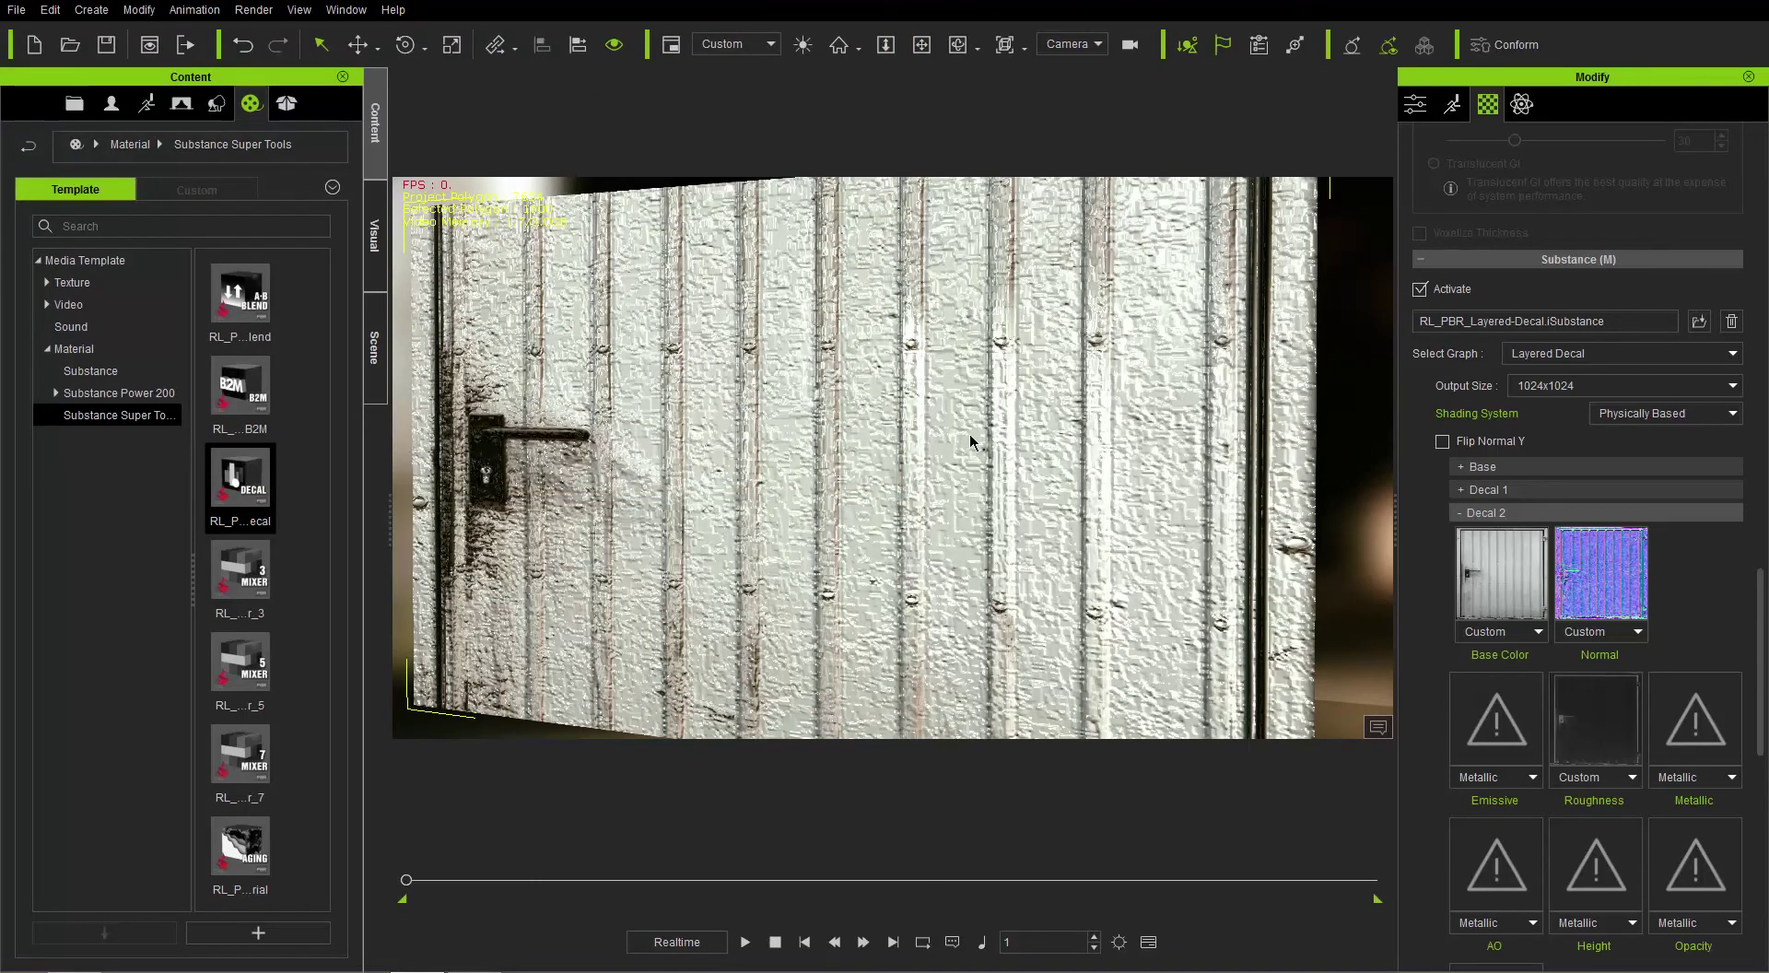
Enable Decal 2's Transform and shrink the door to a scale of 0.40 and a width of 0.63.
right_click_drag(966, 372, 977, 426)
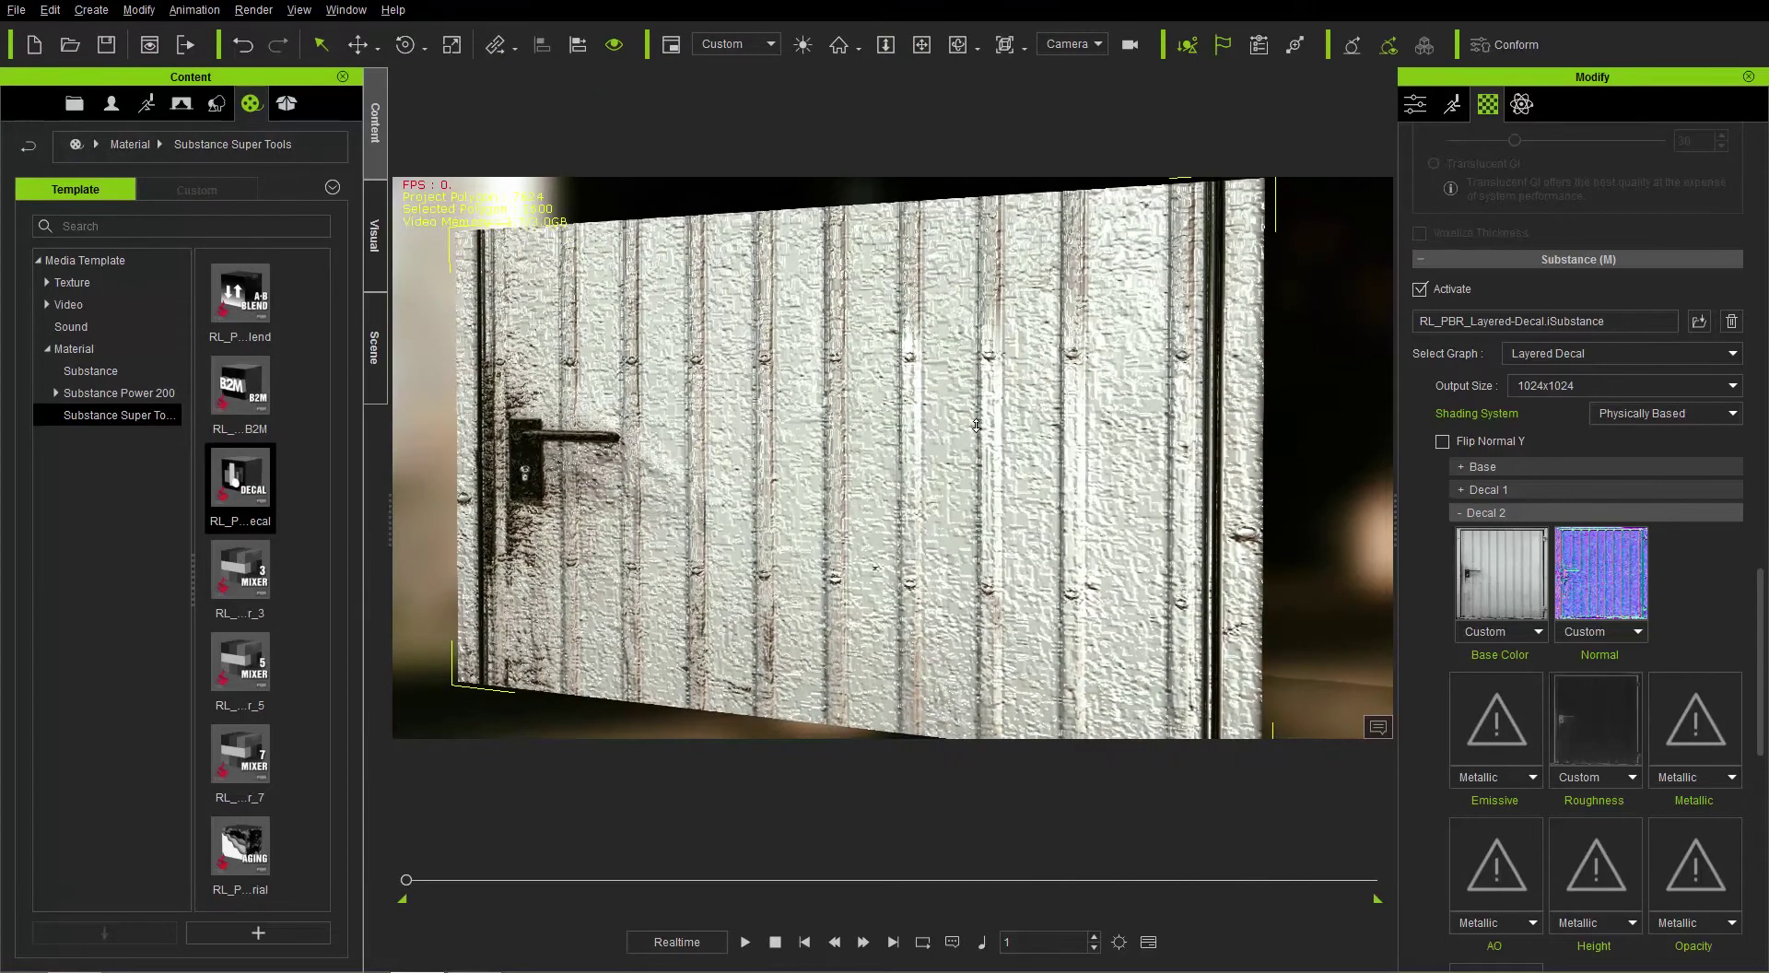
scroll(1532, 667, "down", 6)
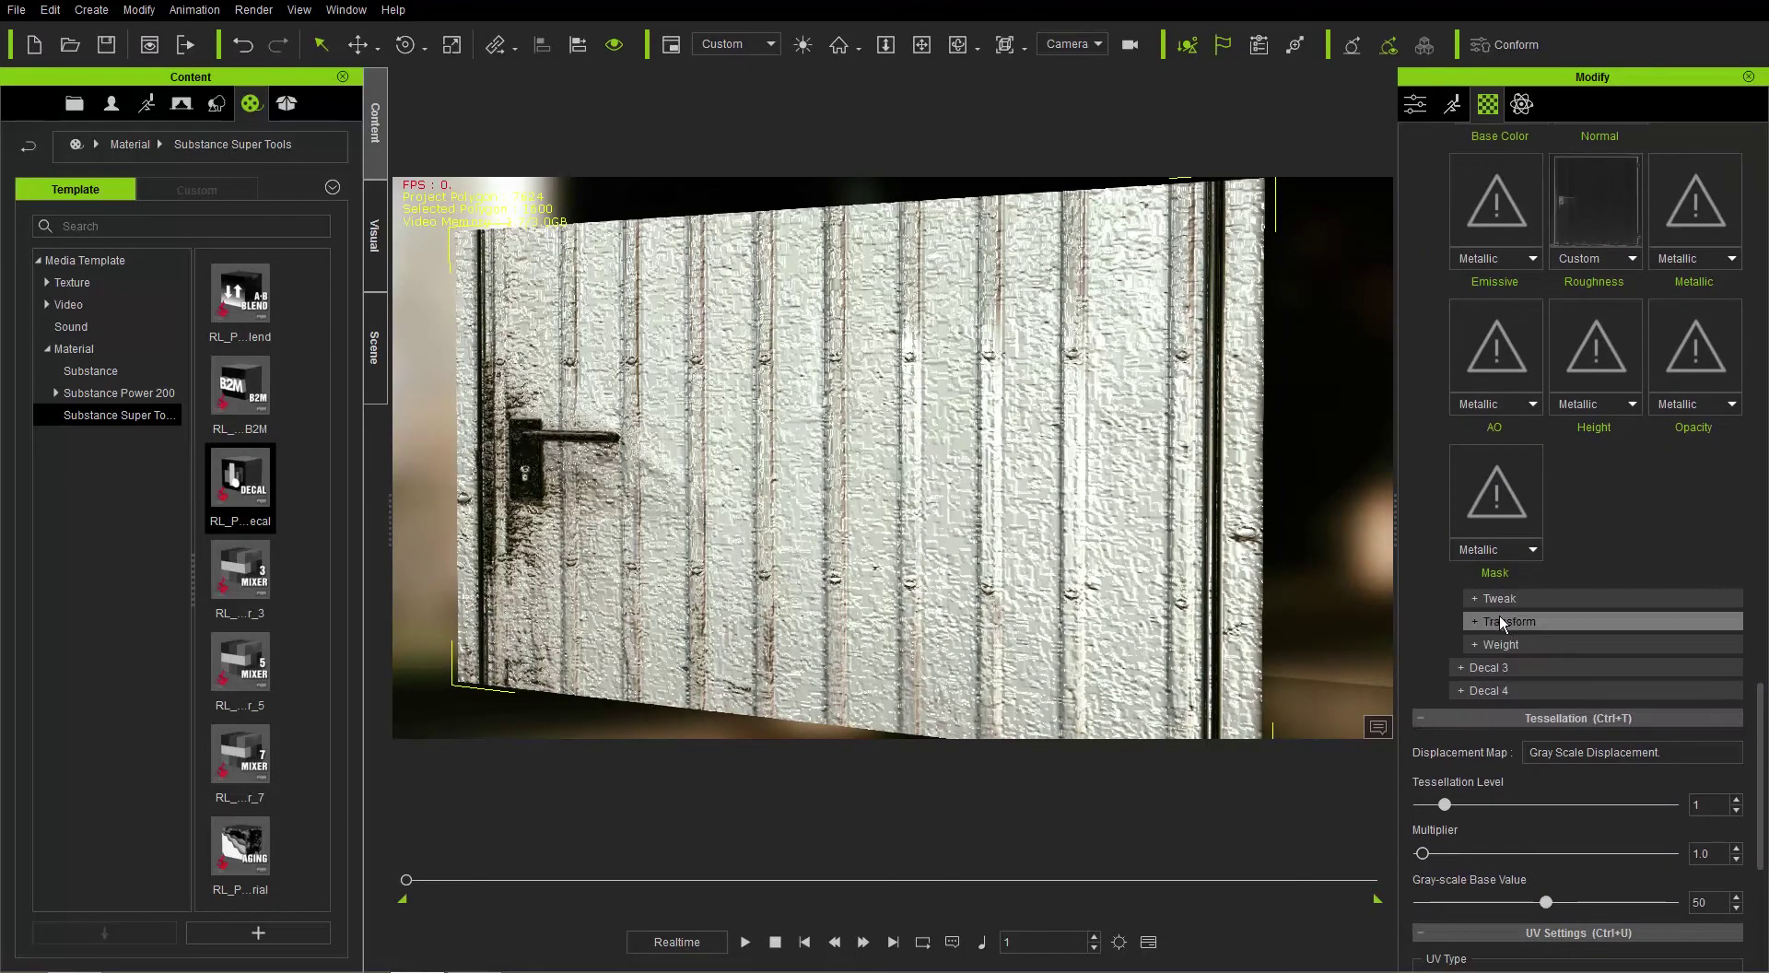
left_click(1501, 619)
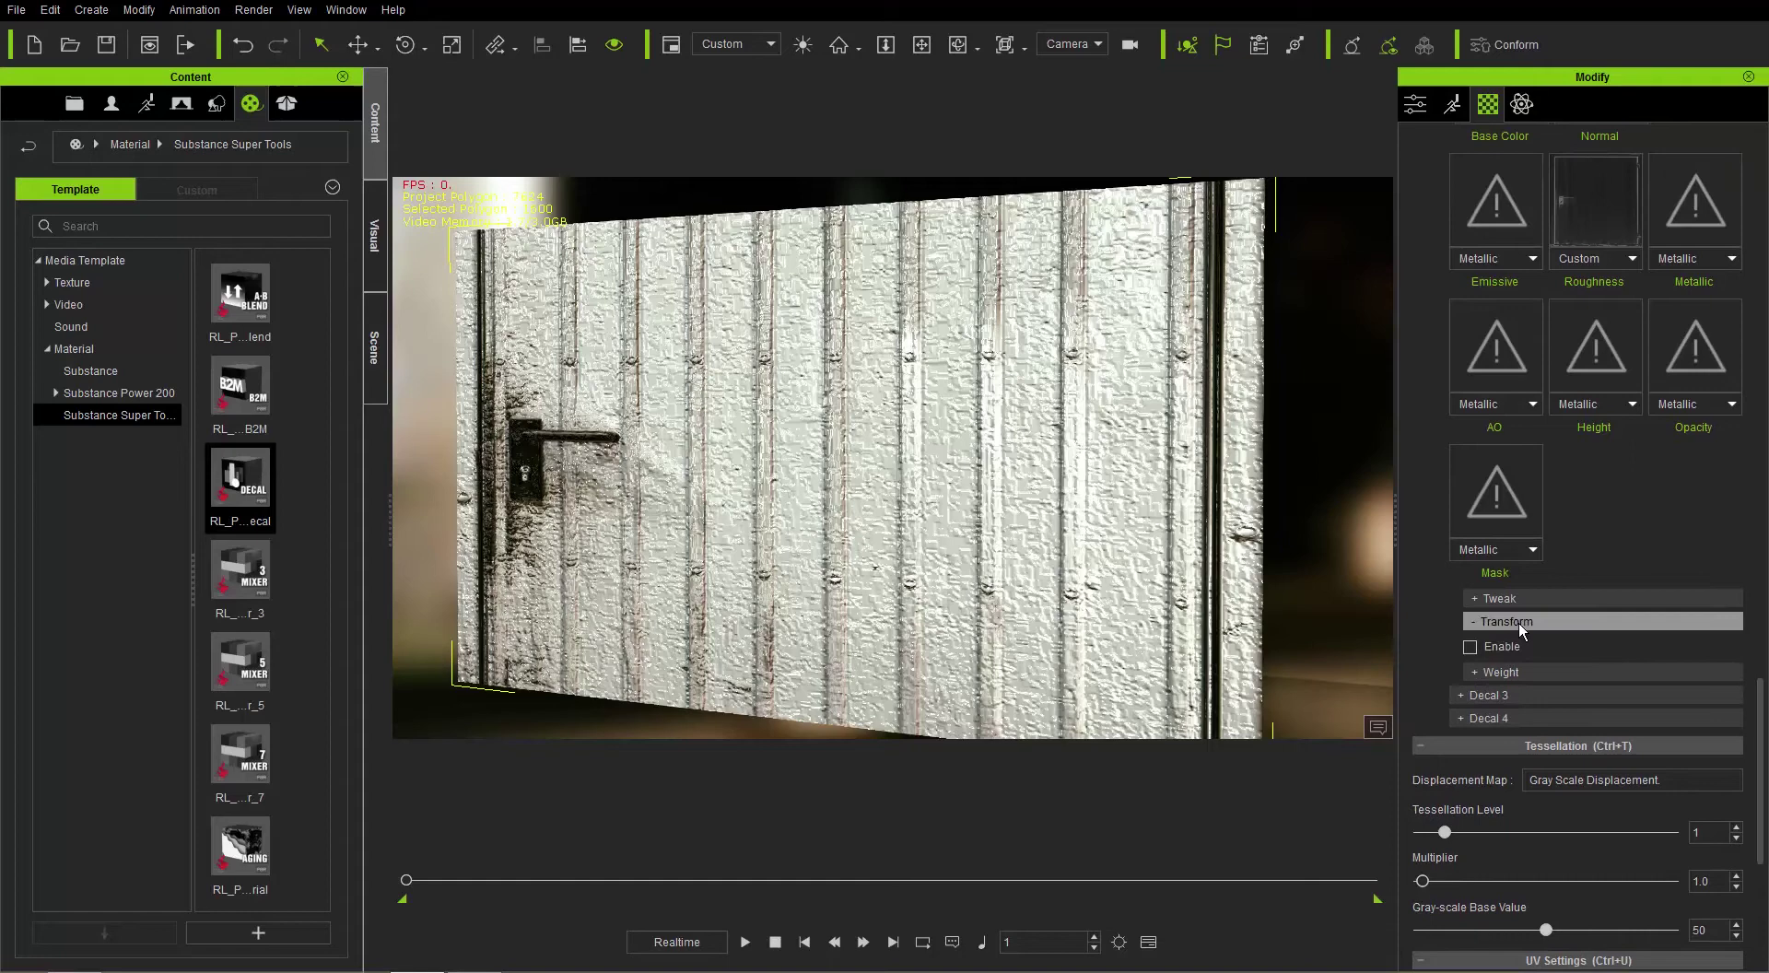
left_click(1475, 646)
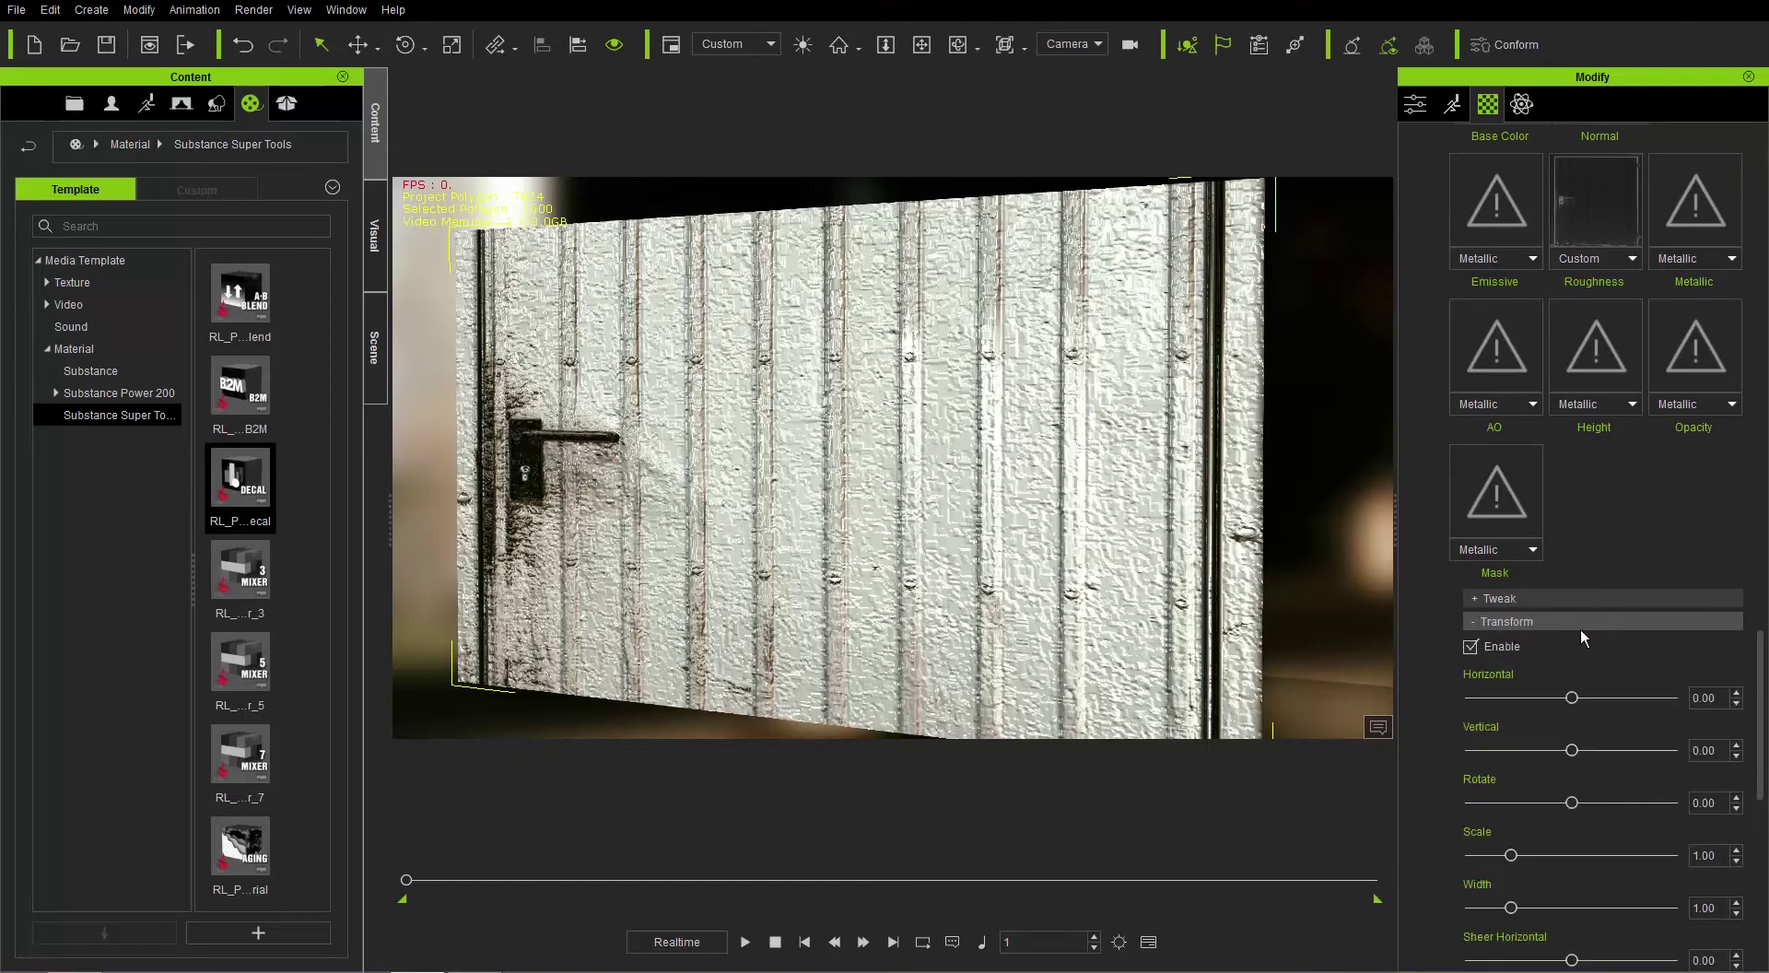
scroll(1580, 628, "down", 2)
left_click_drag(1512, 635, 1499, 690)
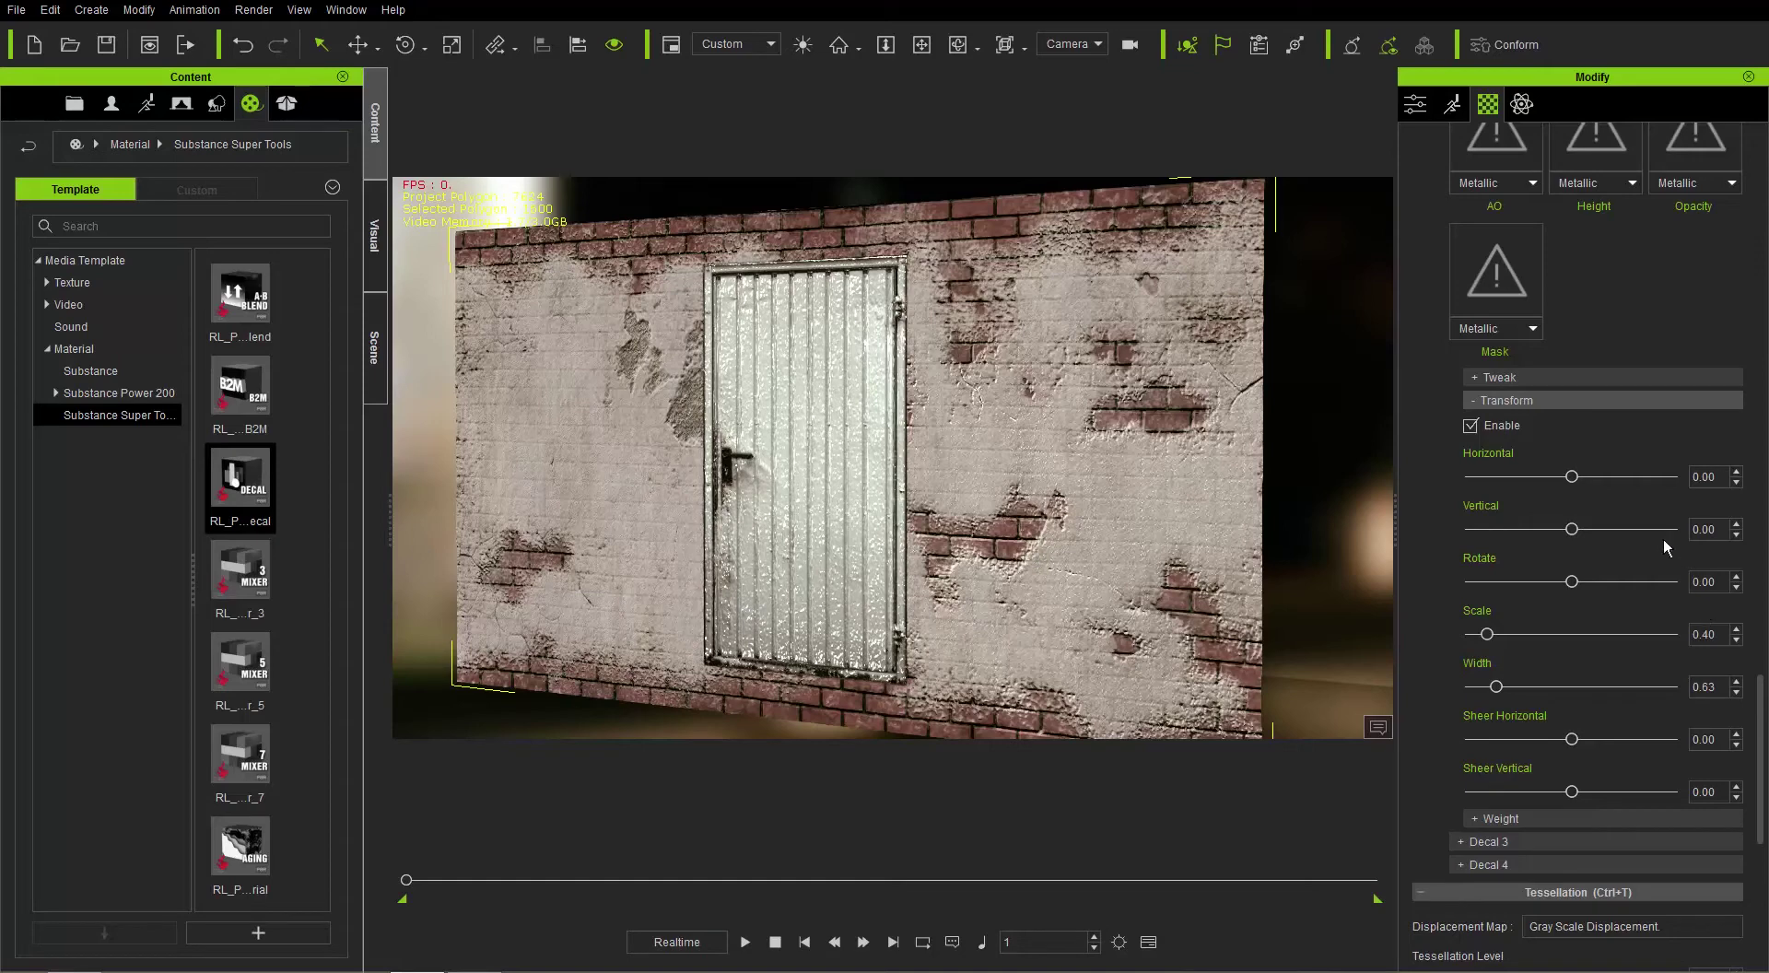
Lower the door on the wall by setting Decal 2's Vertical transform to 0.05.
left_click(1737, 525)
left_click(1736, 525)
left_click(1736, 524)
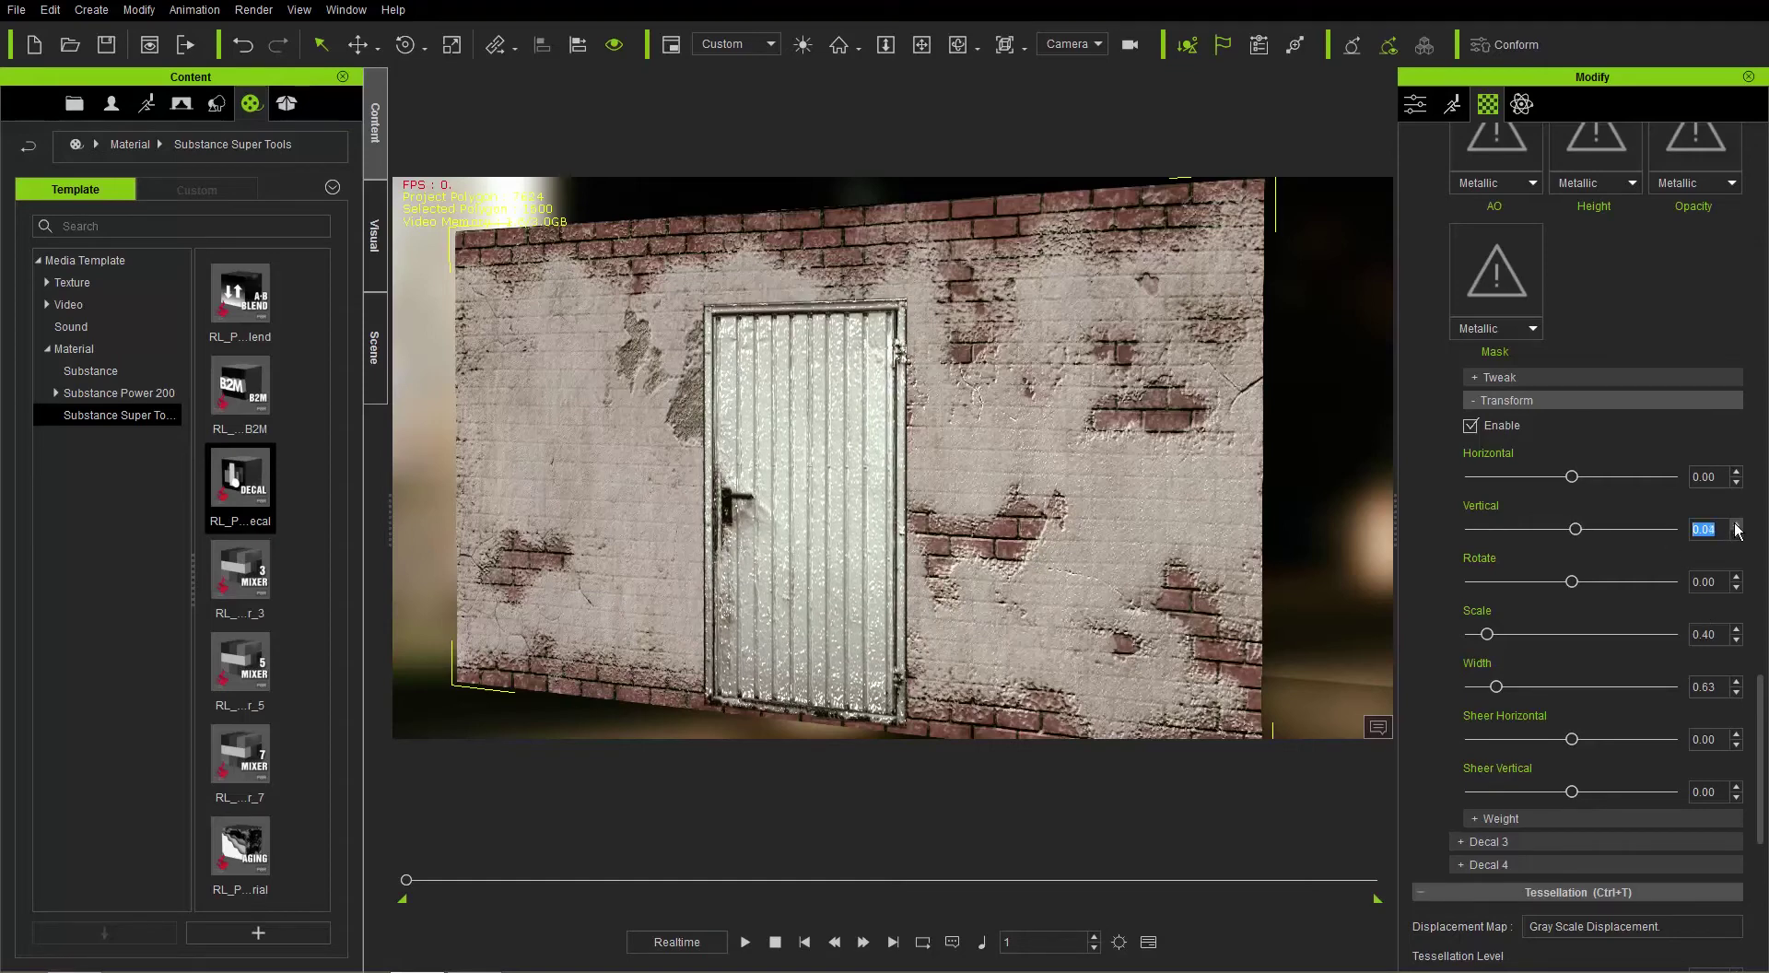
left_click(1737, 525)
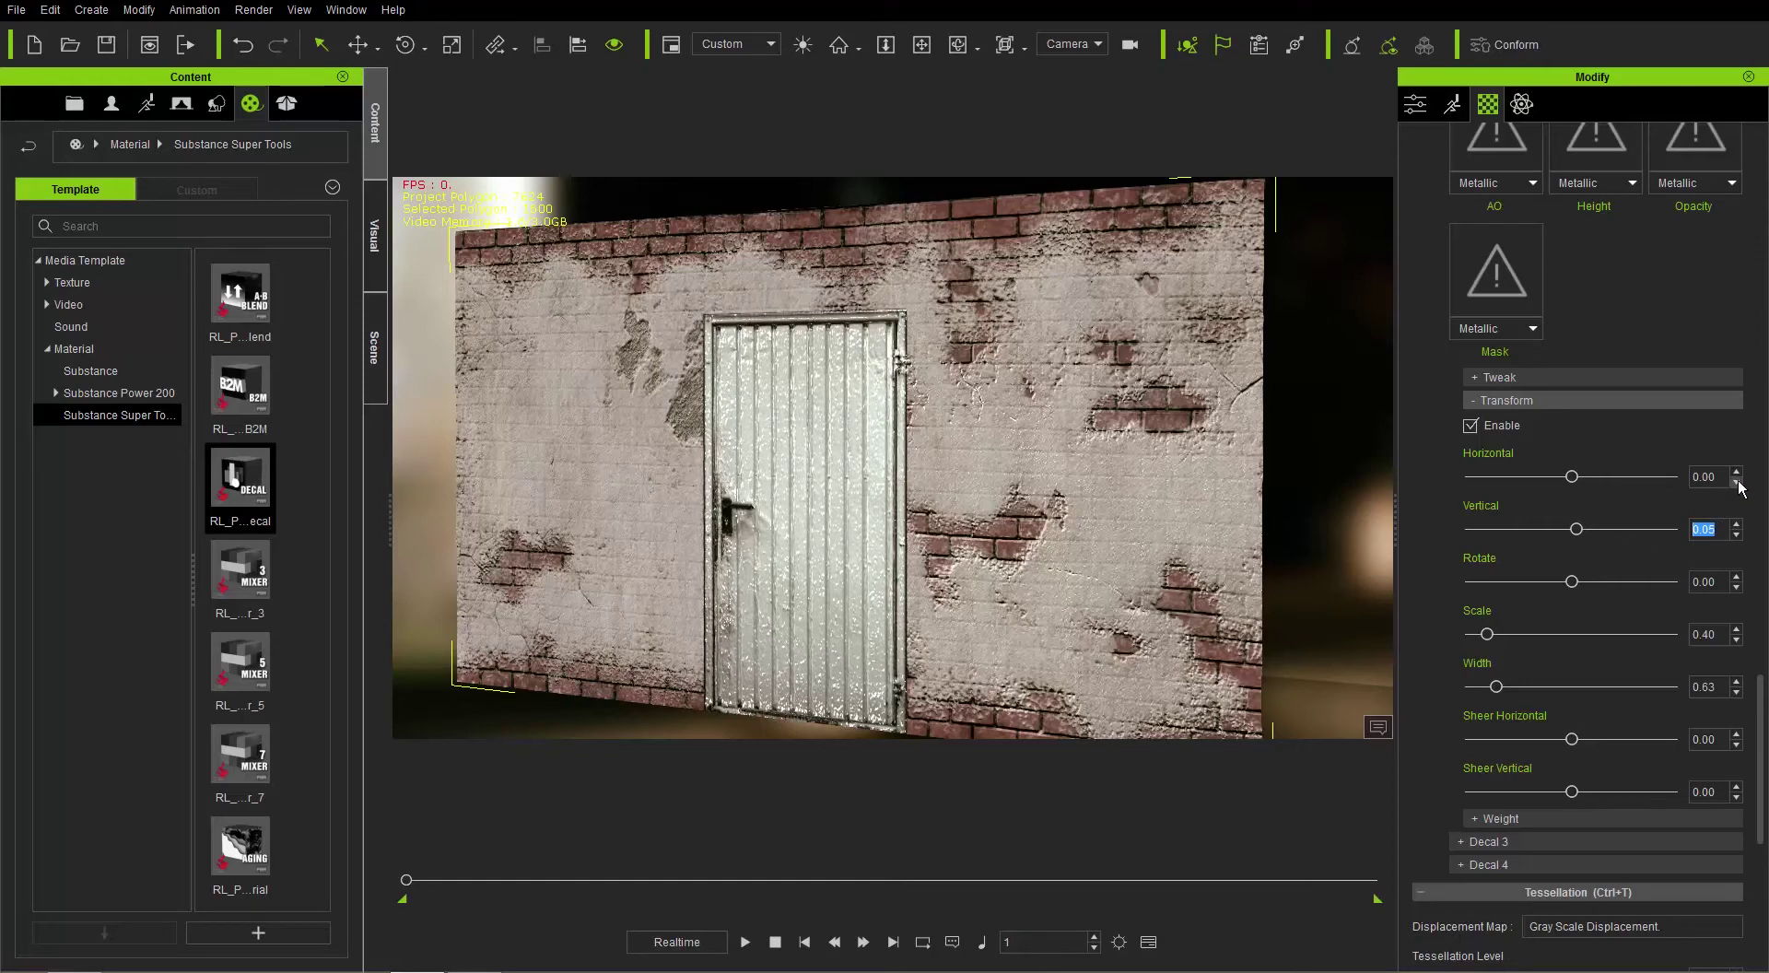
Shift the door sideways with a Decal 2 Horizontal transform of -0.23 and collapse the Transform settings.
left_click(1737, 482)
left_click(1736, 482)
left_click(1736, 482)
left_click(1737, 482)
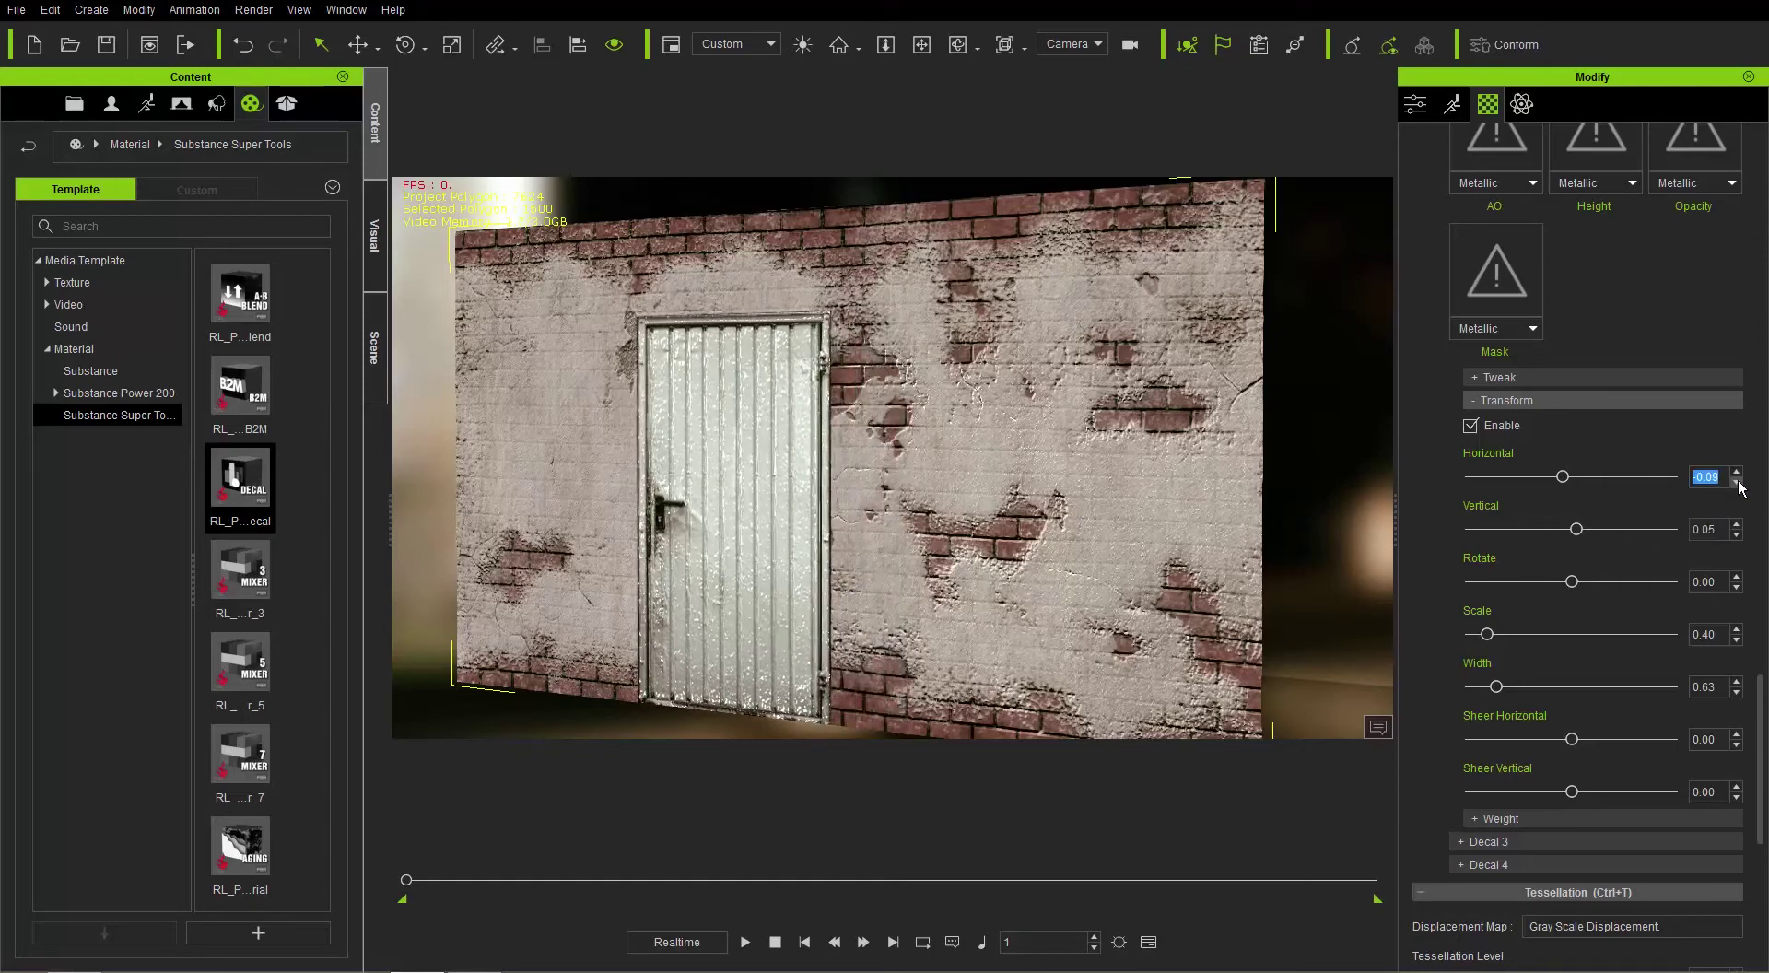
left_click(1736, 482)
left_click(1736, 482)
left_click(1736, 482)
left_click(1737, 482)
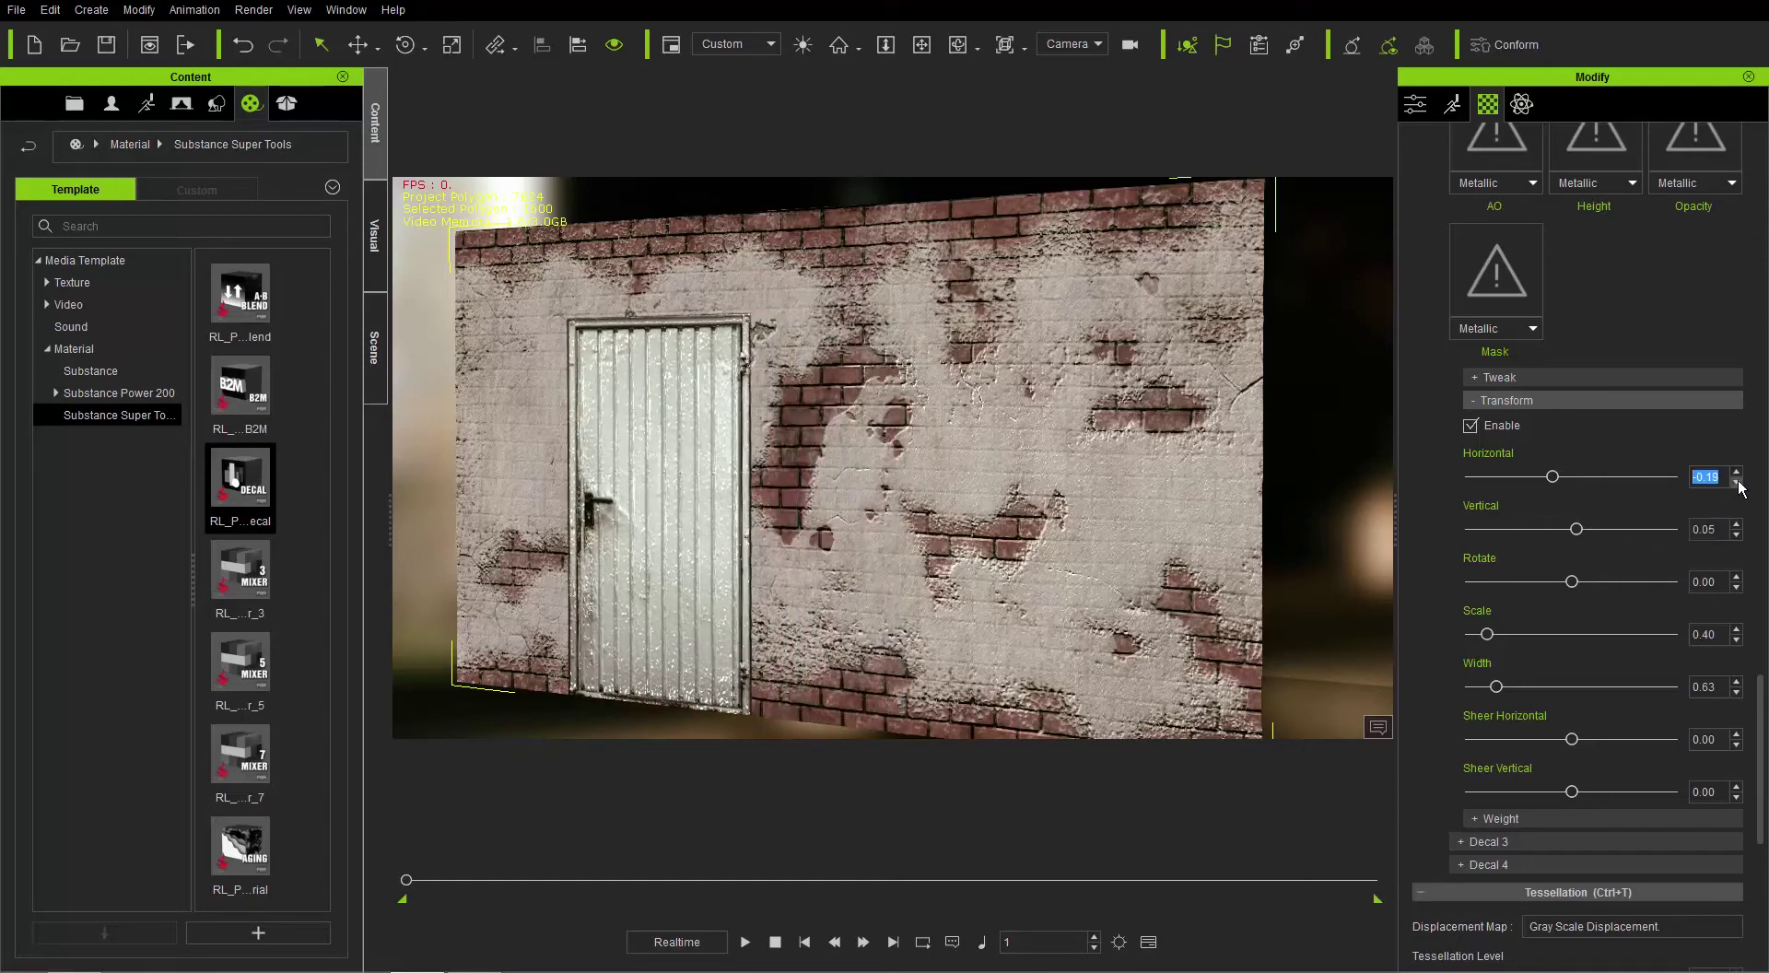
left_click(1737, 482)
left_click(1737, 482)
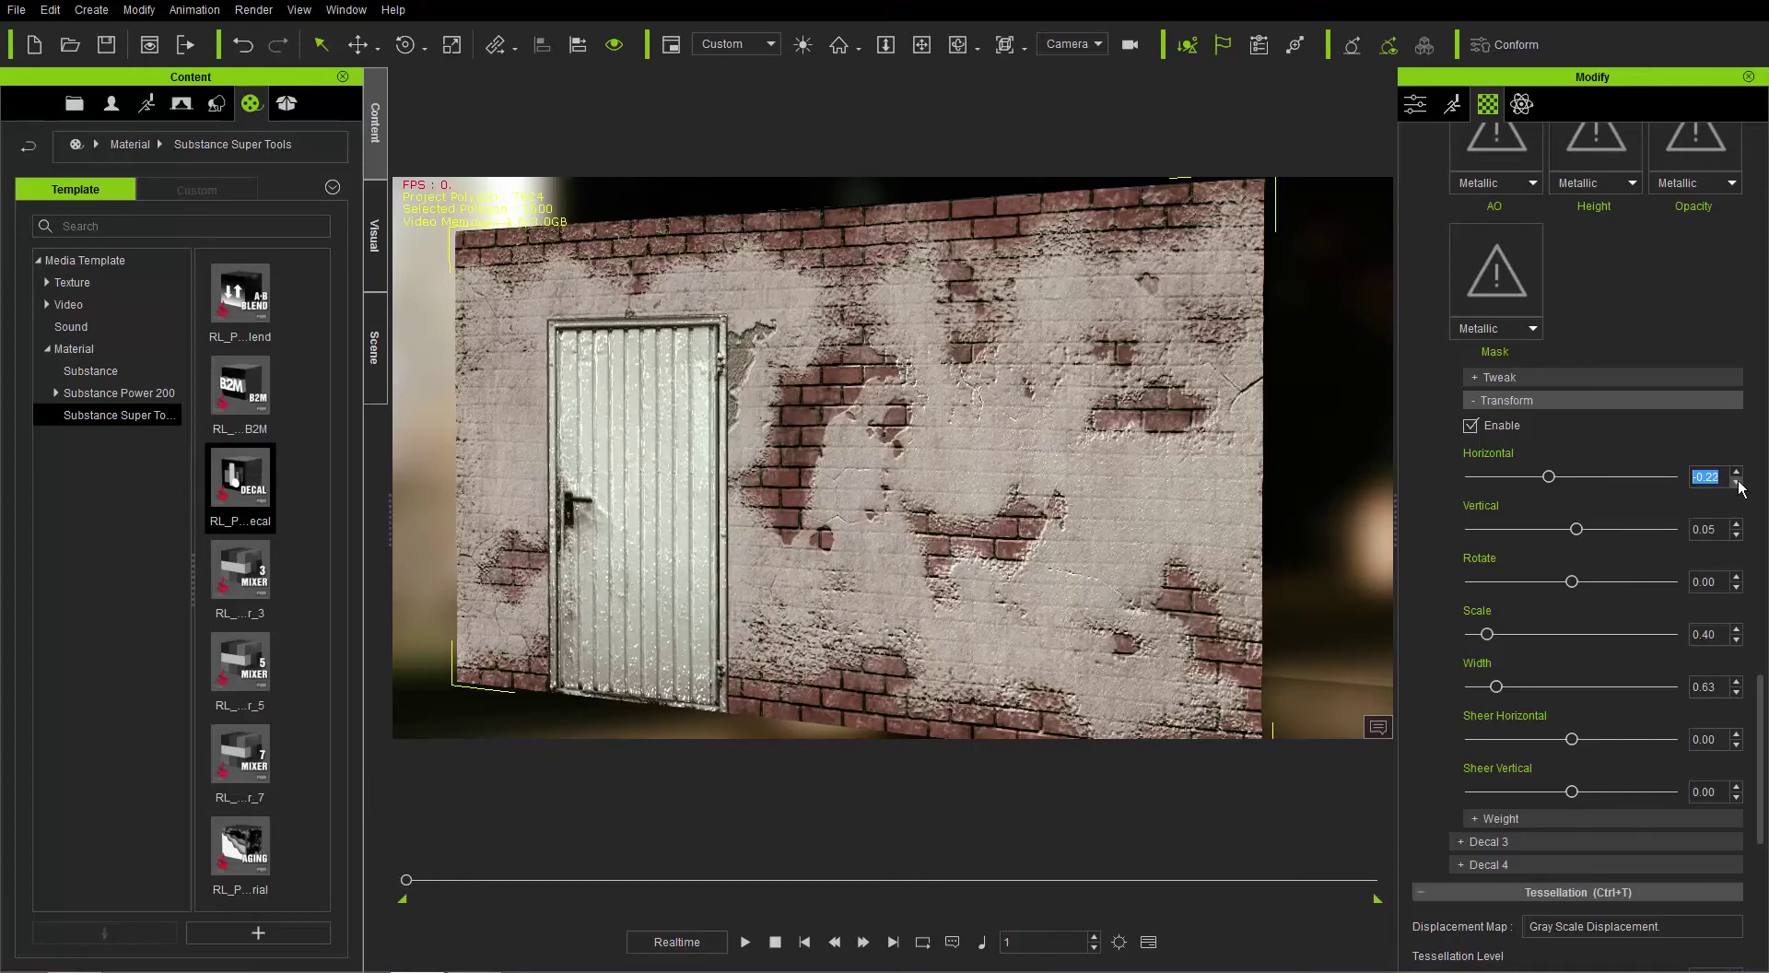
left_click(1738, 482)
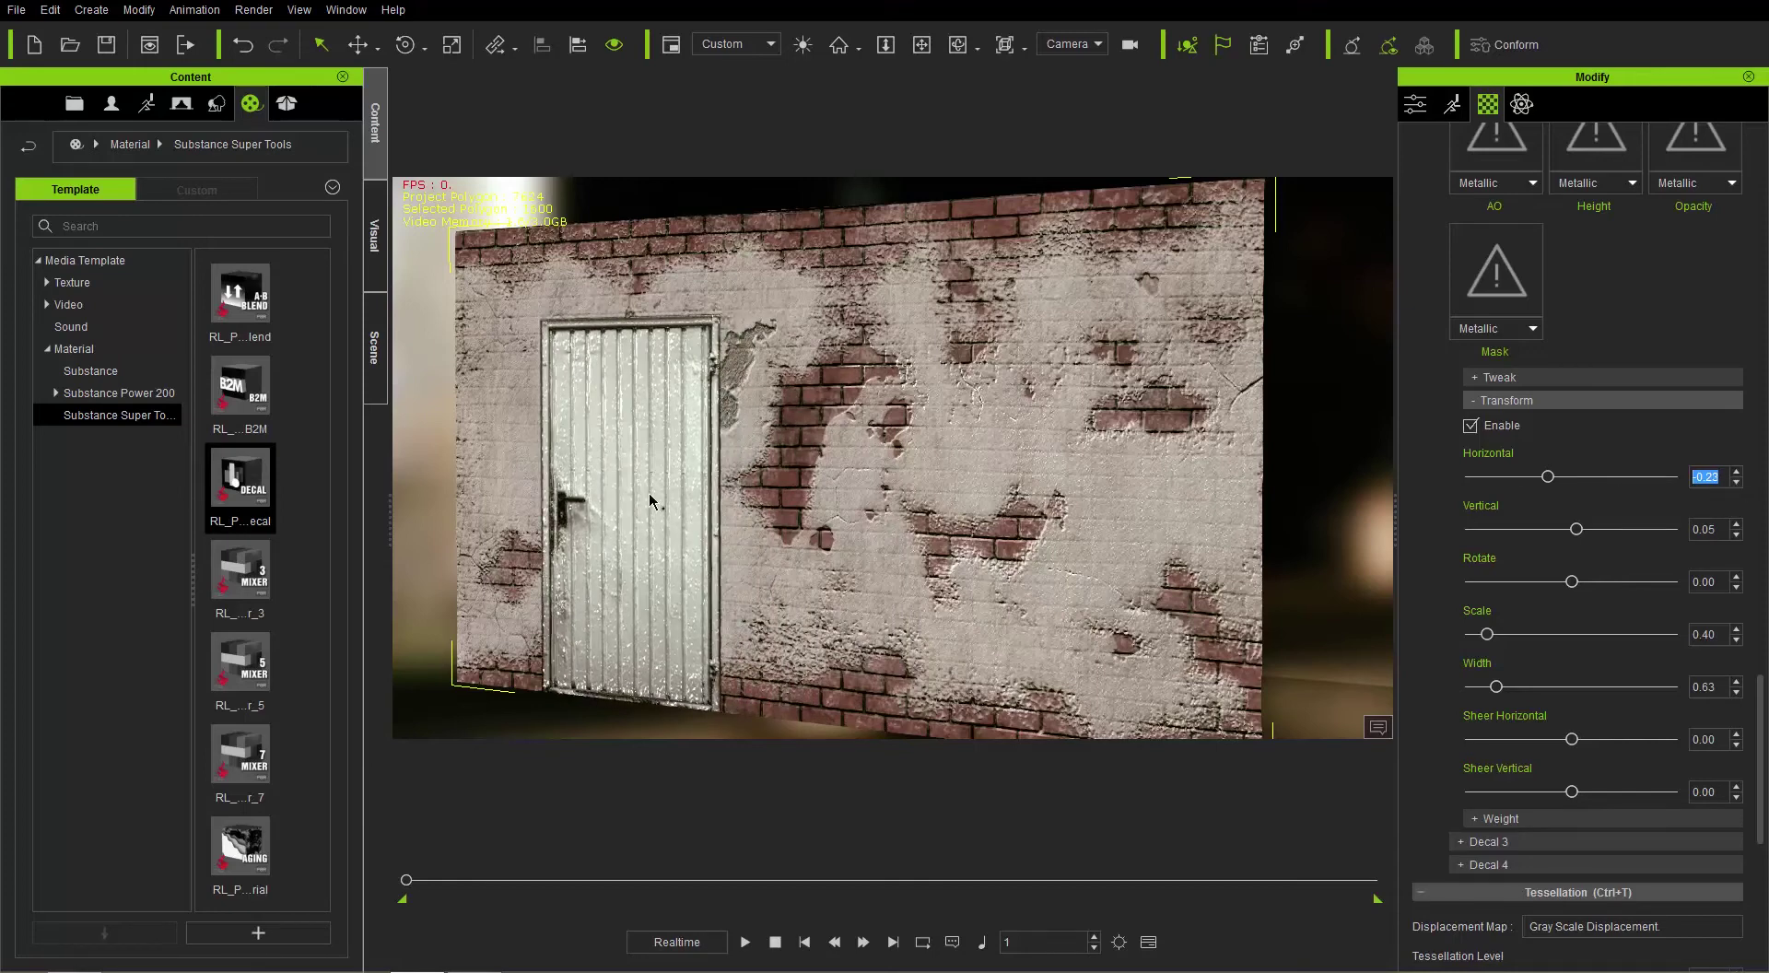
left_click(1472, 425)
left_click(1471, 426)
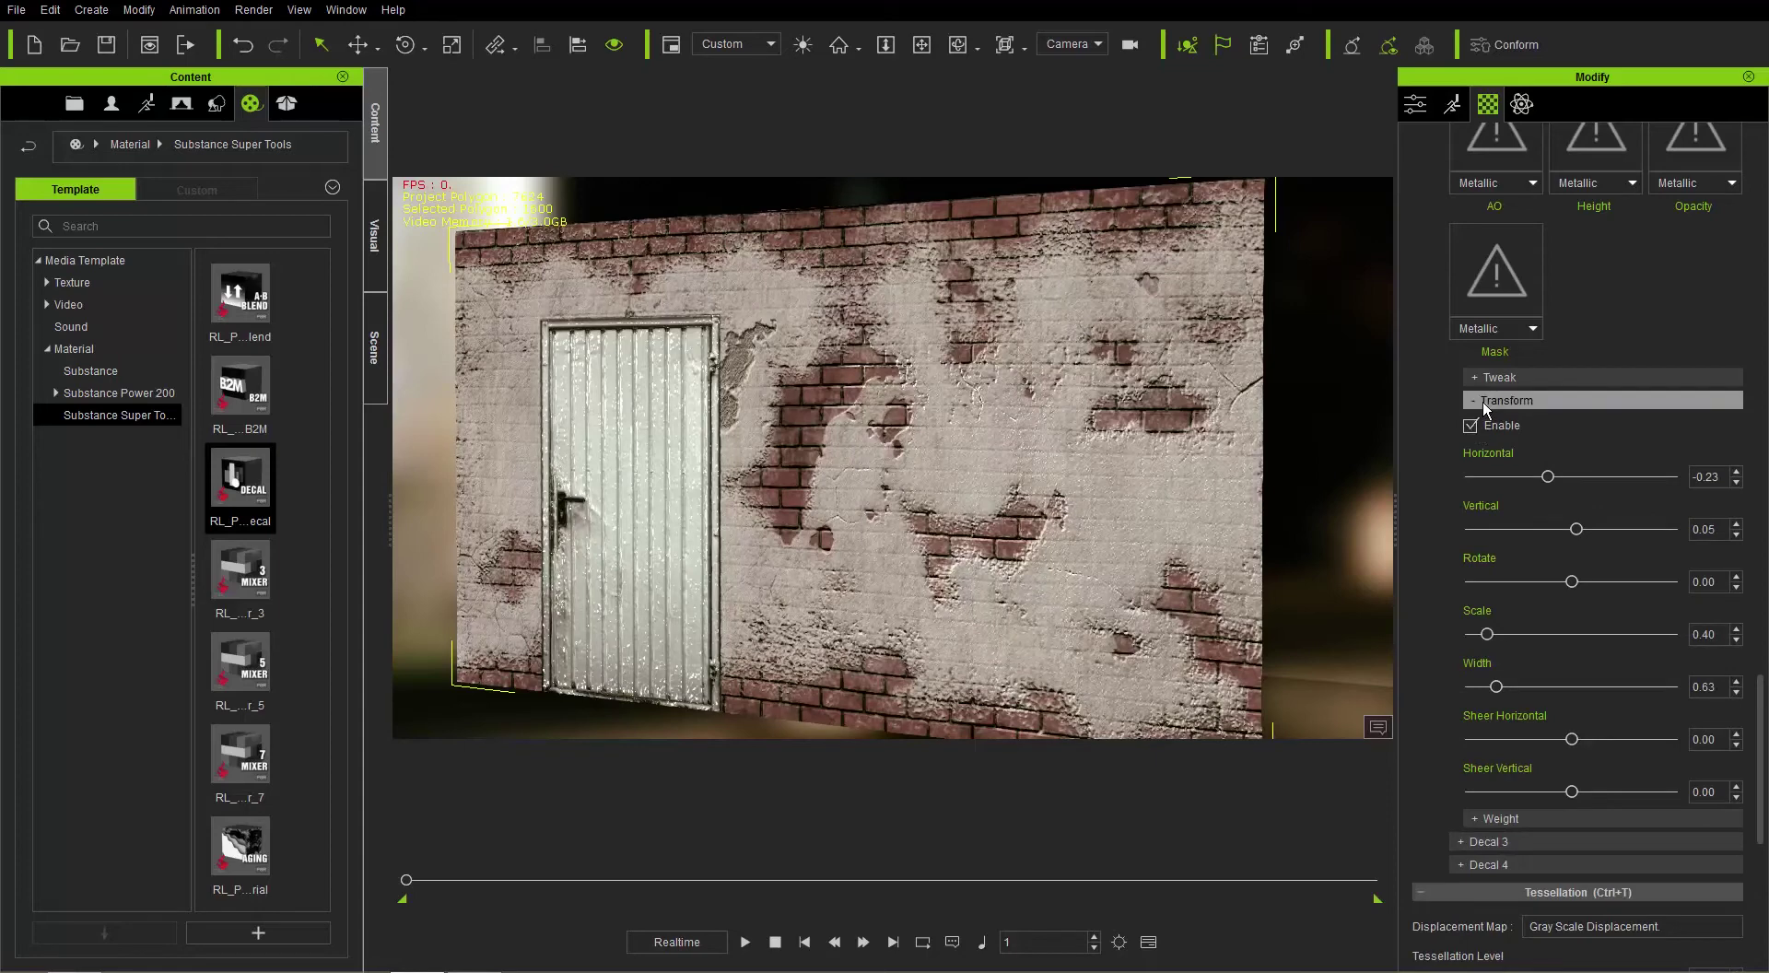
left_click(1484, 402)
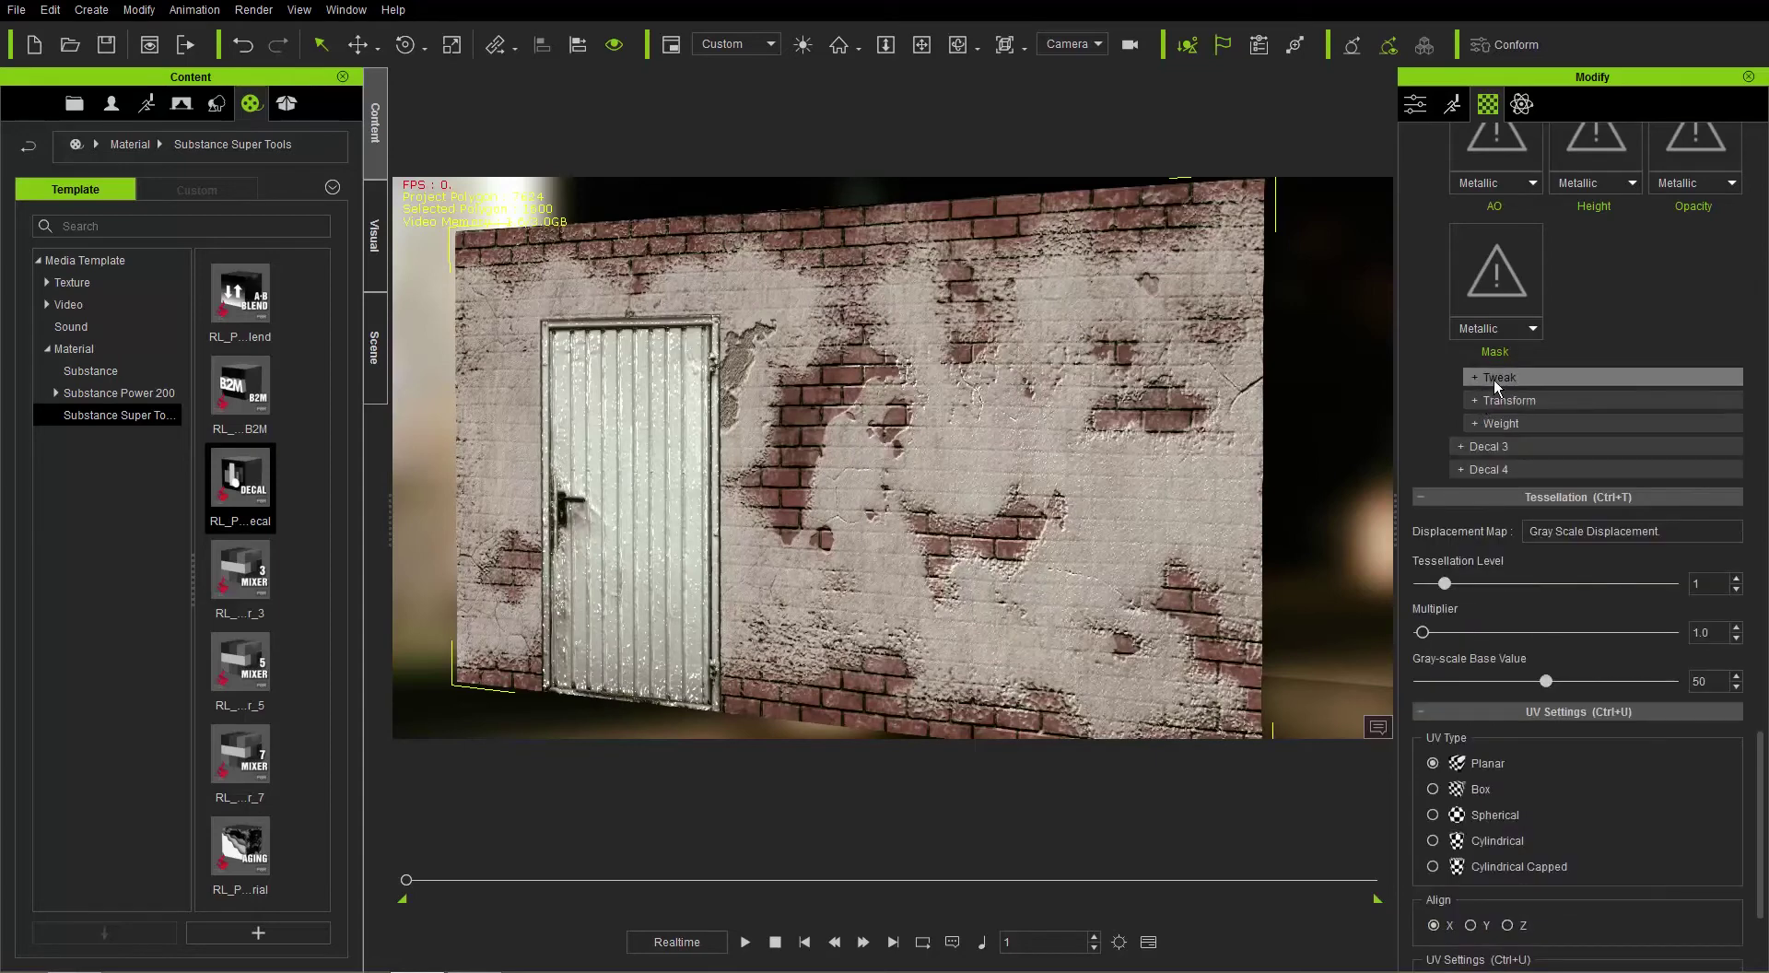
Enable Decal 2's Tweak settings and set Normal Intensity to 0.52.
left_click(1495, 378)
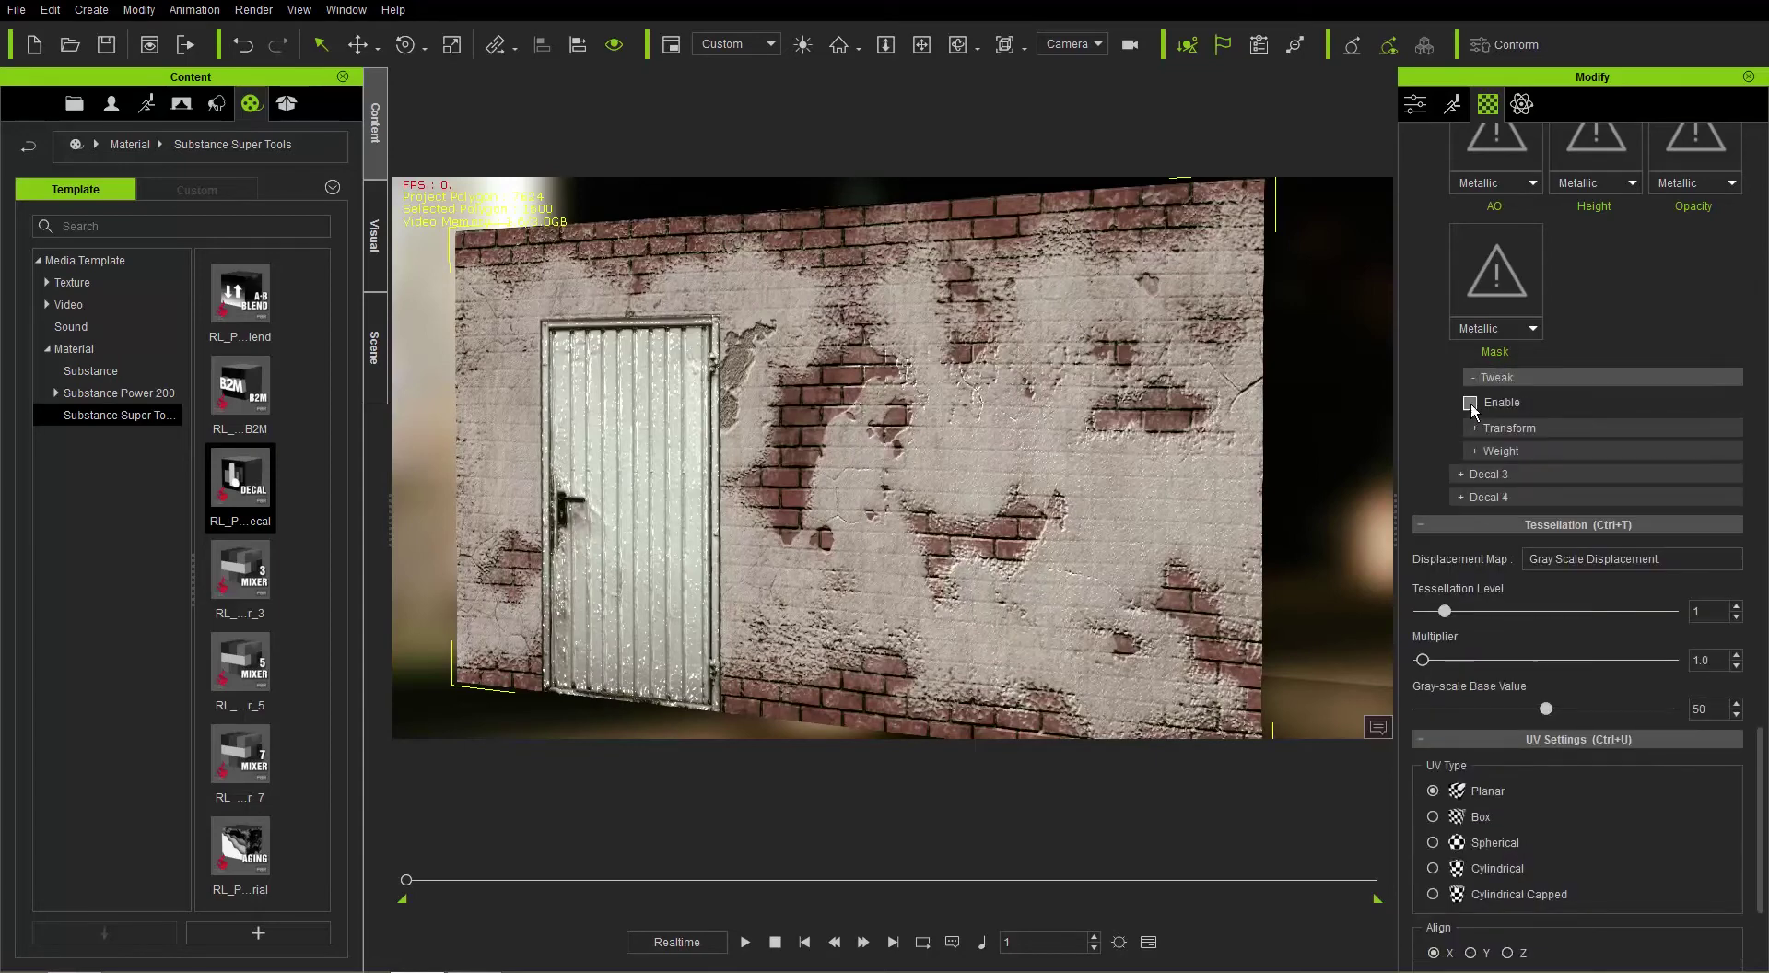
left_click(1470, 403)
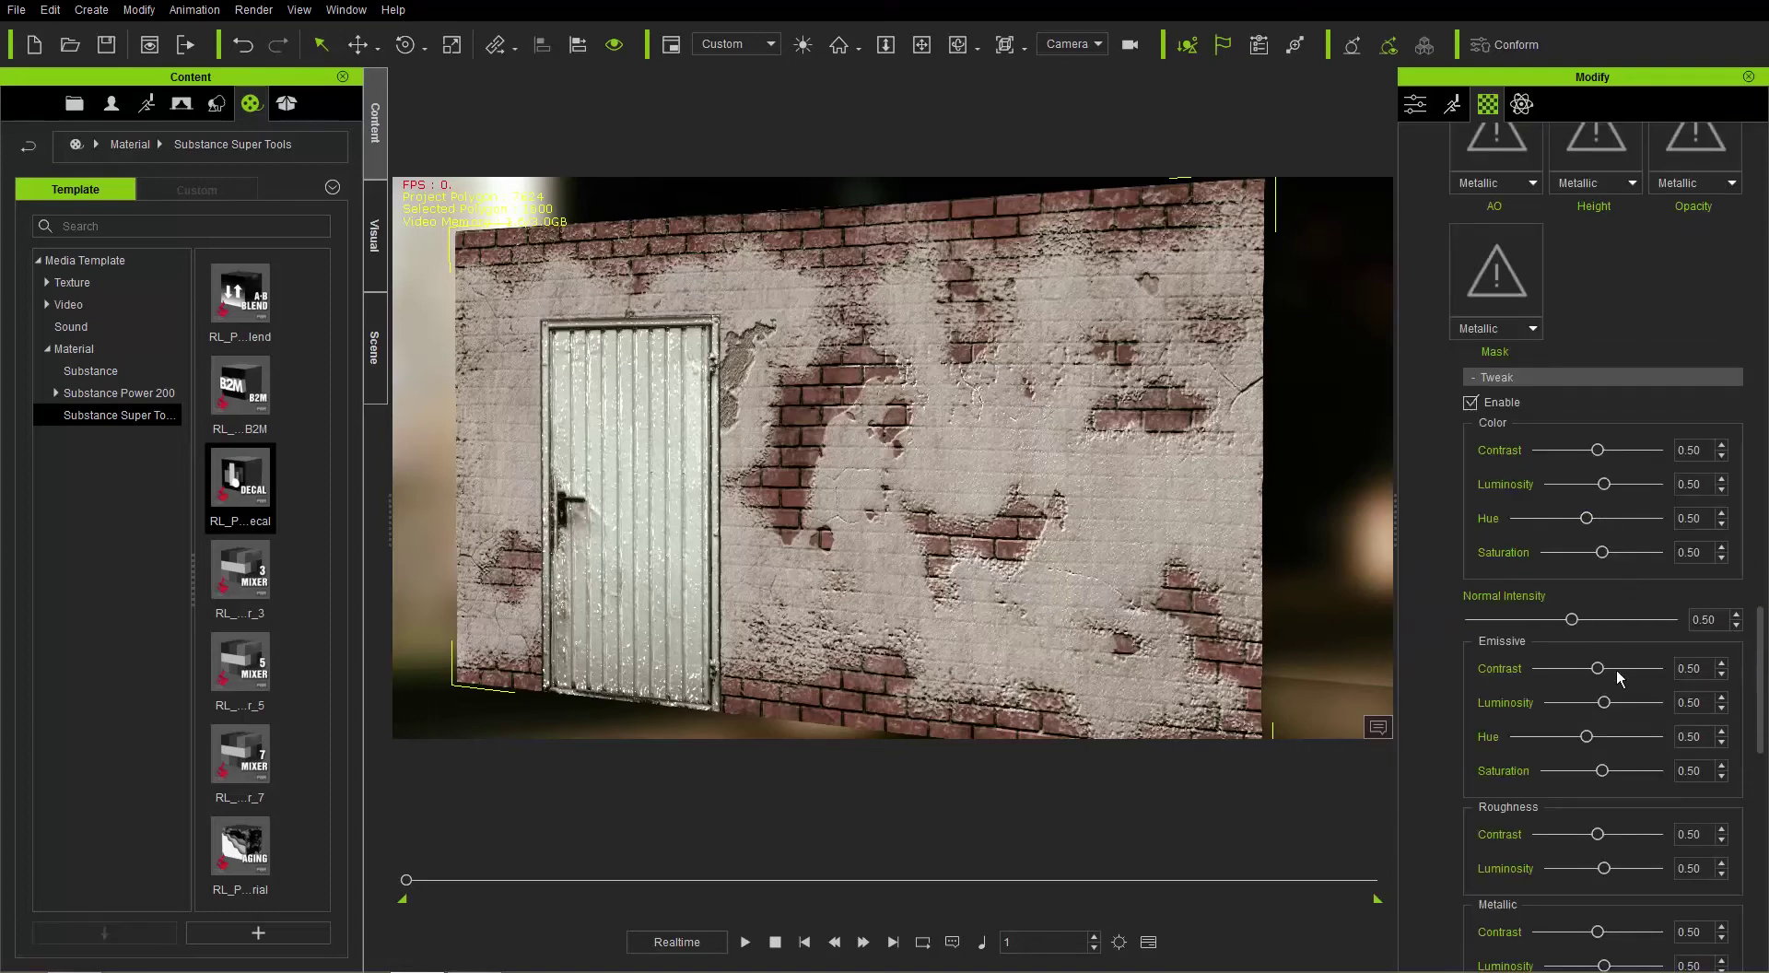
mouse_move(1590, 620)
left_mouse_down()
mouse_move(1622, 621)
mouse_move(1512, 622)
mouse_move(1572, 627)
left_mouse_up()
Set Decal 2's Roughness luminosity to 0.29 and its Metallic tweak to contrast 0.52 and luminosity 0.49.
middle_click_drag(650, 595, 653, 409)
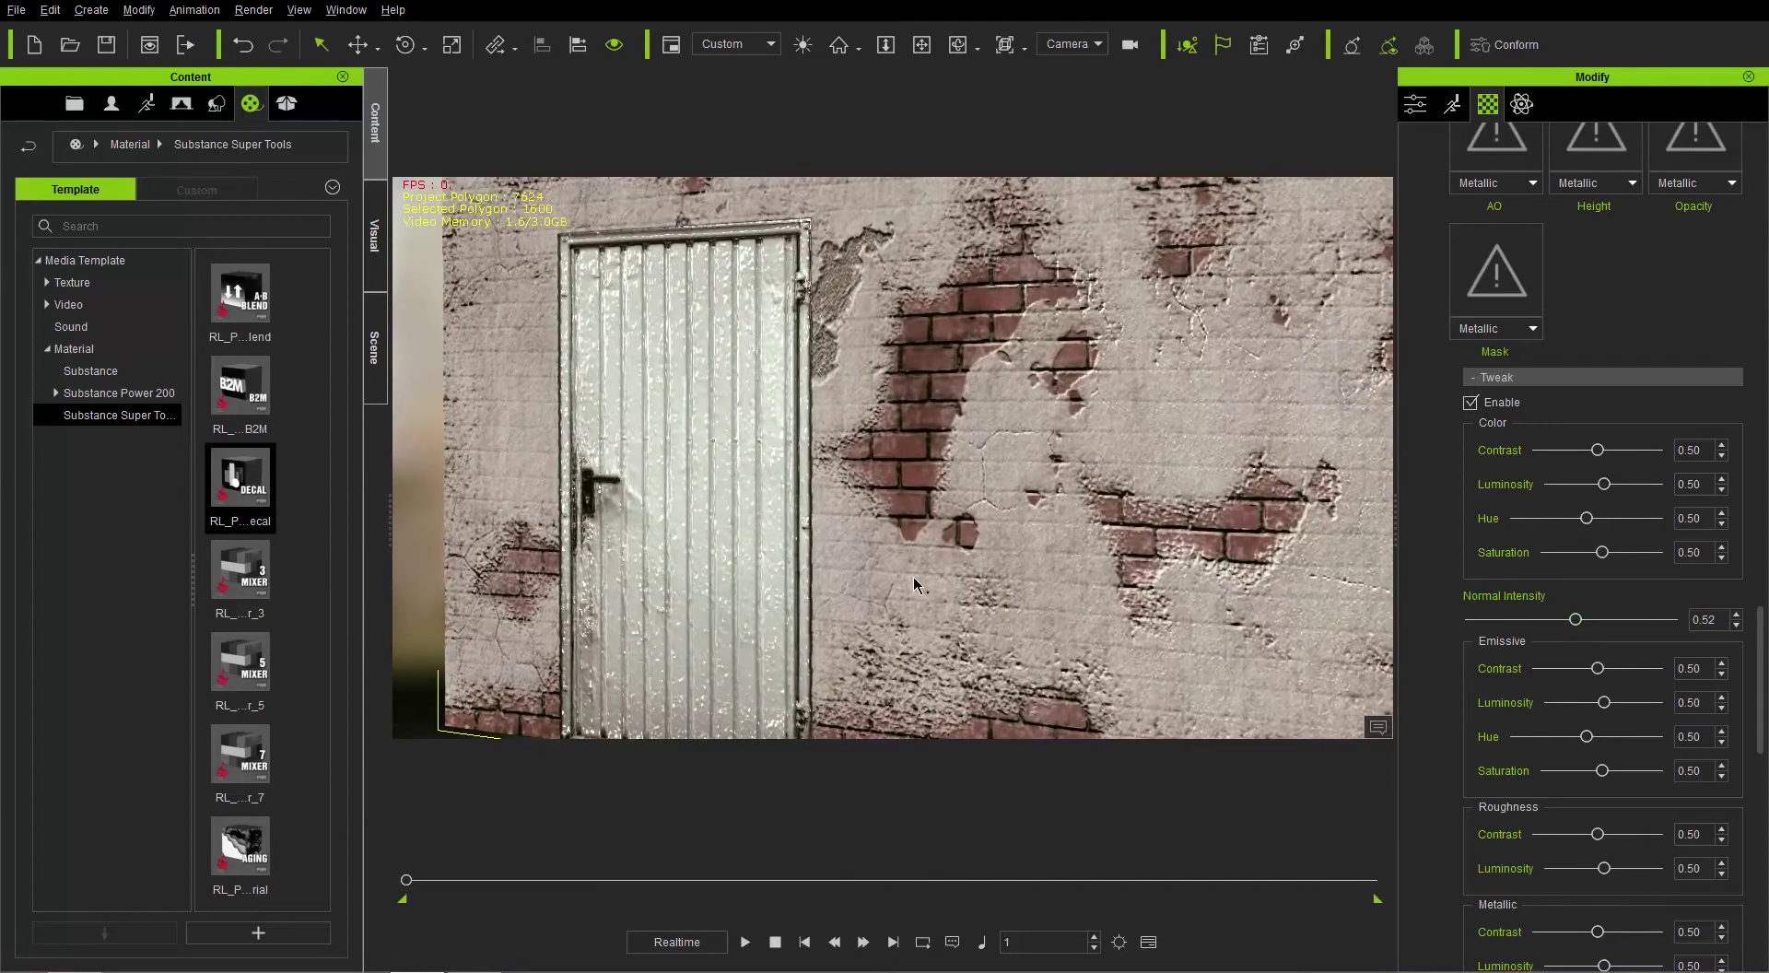
middle_click_drag(938, 543, 888, 547)
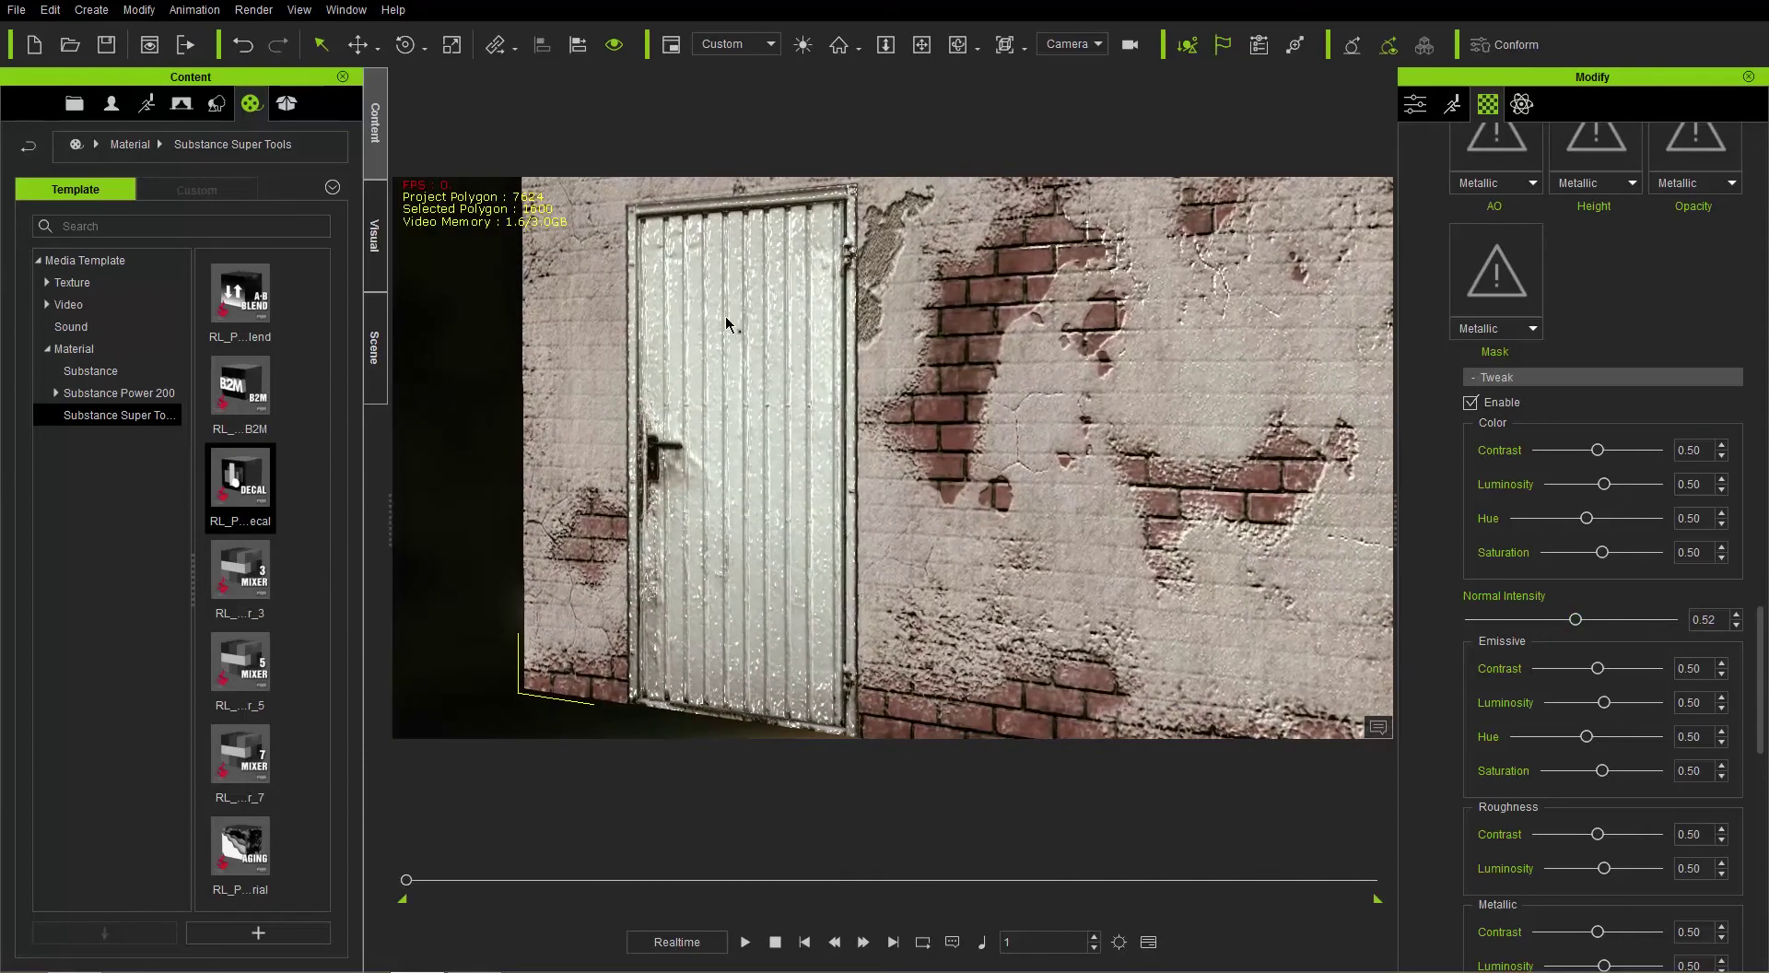
left_click_drag(1760, 659, 1762, 719)
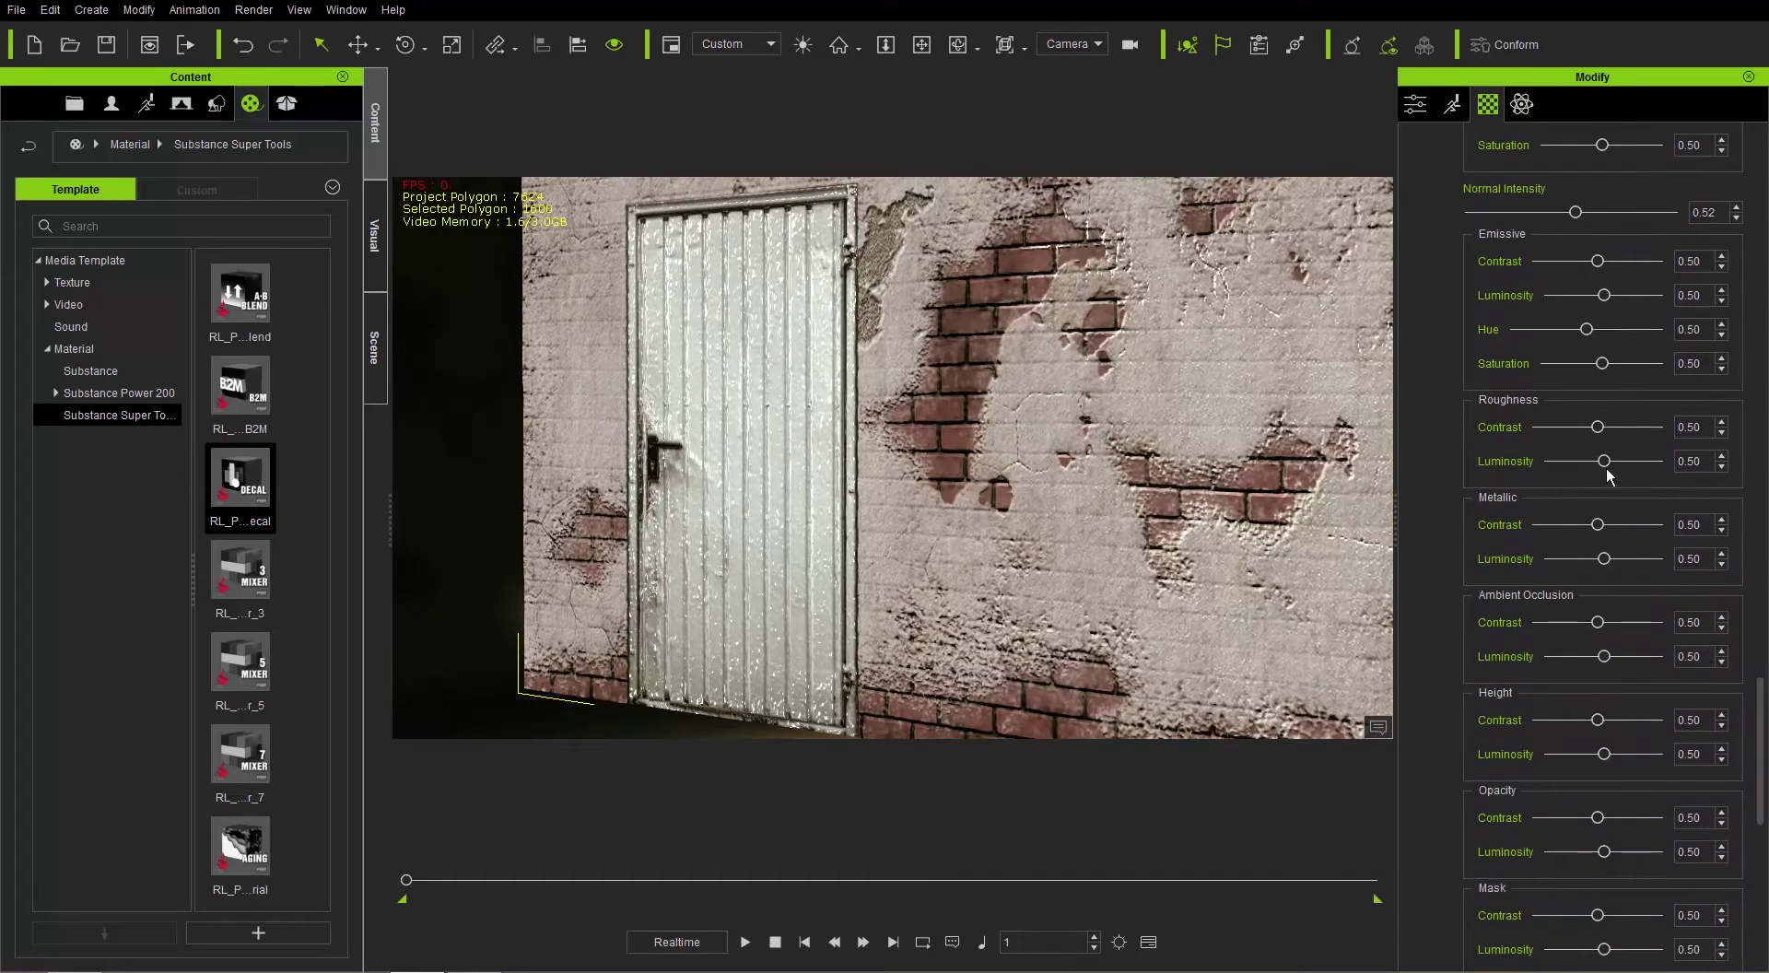
mouse_move(1587, 473)
left_mouse_down()
mouse_move(1552, 474)
mouse_move(1599, 477)
left_mouse_up()
mouse_move(1610, 563)
left_mouse_down()
mouse_move(1639, 537)
mouse_move(1601, 536)
left_mouse_up()
mouse_move(1594, 461)
left_mouse_down()
mouse_move(1611, 469)
mouse_move(1597, 479)
left_mouse_up()
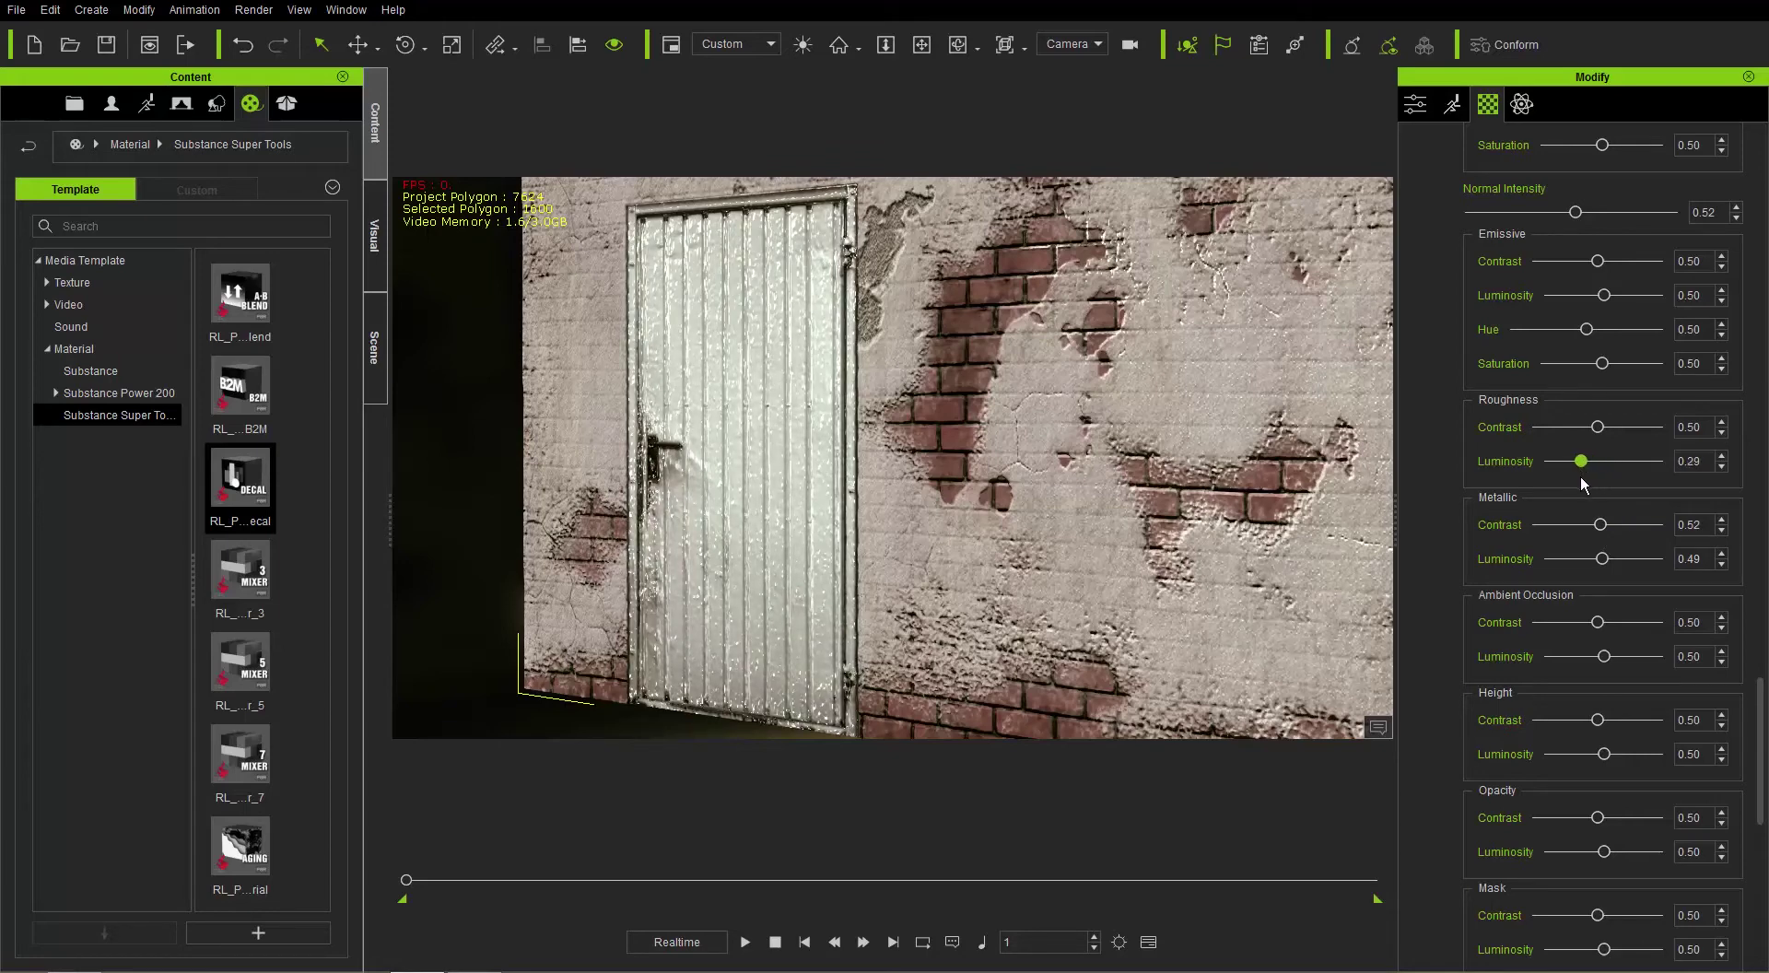
Rotate the Key directional light to about X 345.7, Y 315.6 and Z 99.0.
left_click(857, 398)
key("e")
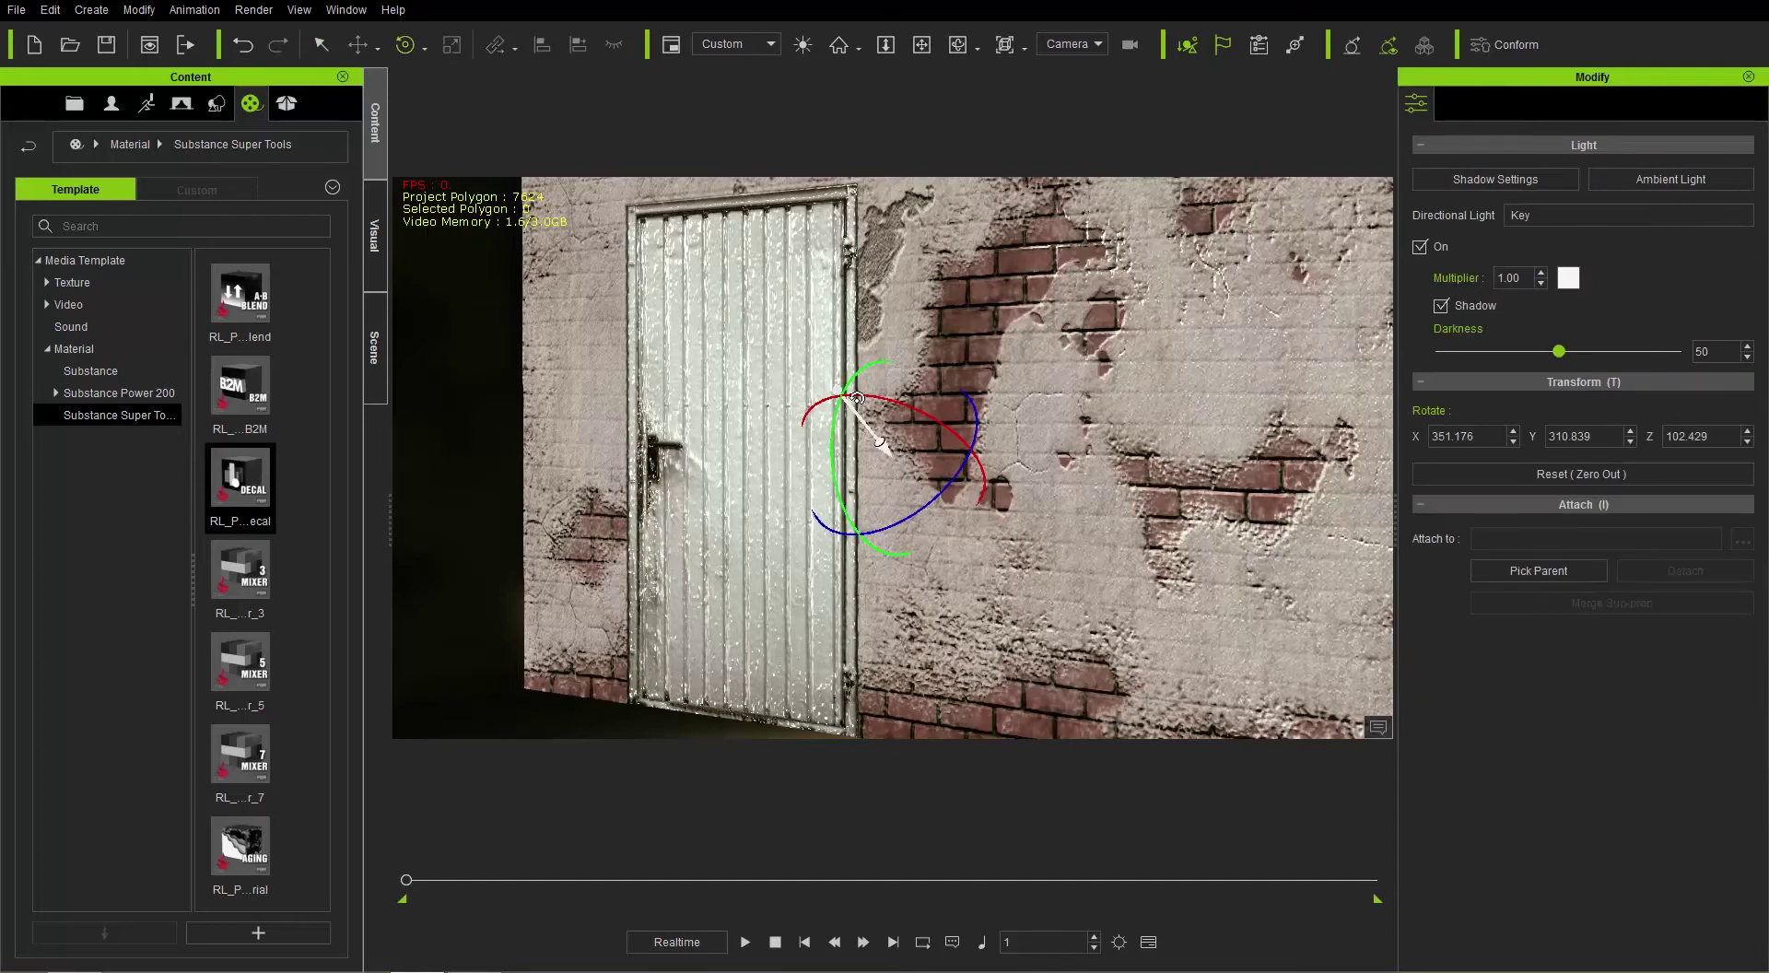
mouse_move(859, 399)
left_mouse_down()
mouse_move(915, 412)
mouse_move(856, 388)
mouse_move(813, 461)
mouse_move(822, 481)
mouse_move(875, 391)
mouse_move(909, 400)
mouse_move(891, 399)
left_mouse_up()
Reopen the wall's Decal 2 Tweak settings and set Height to contrast 1.00 and luminosity 0.49.
left_click(1291, 371)
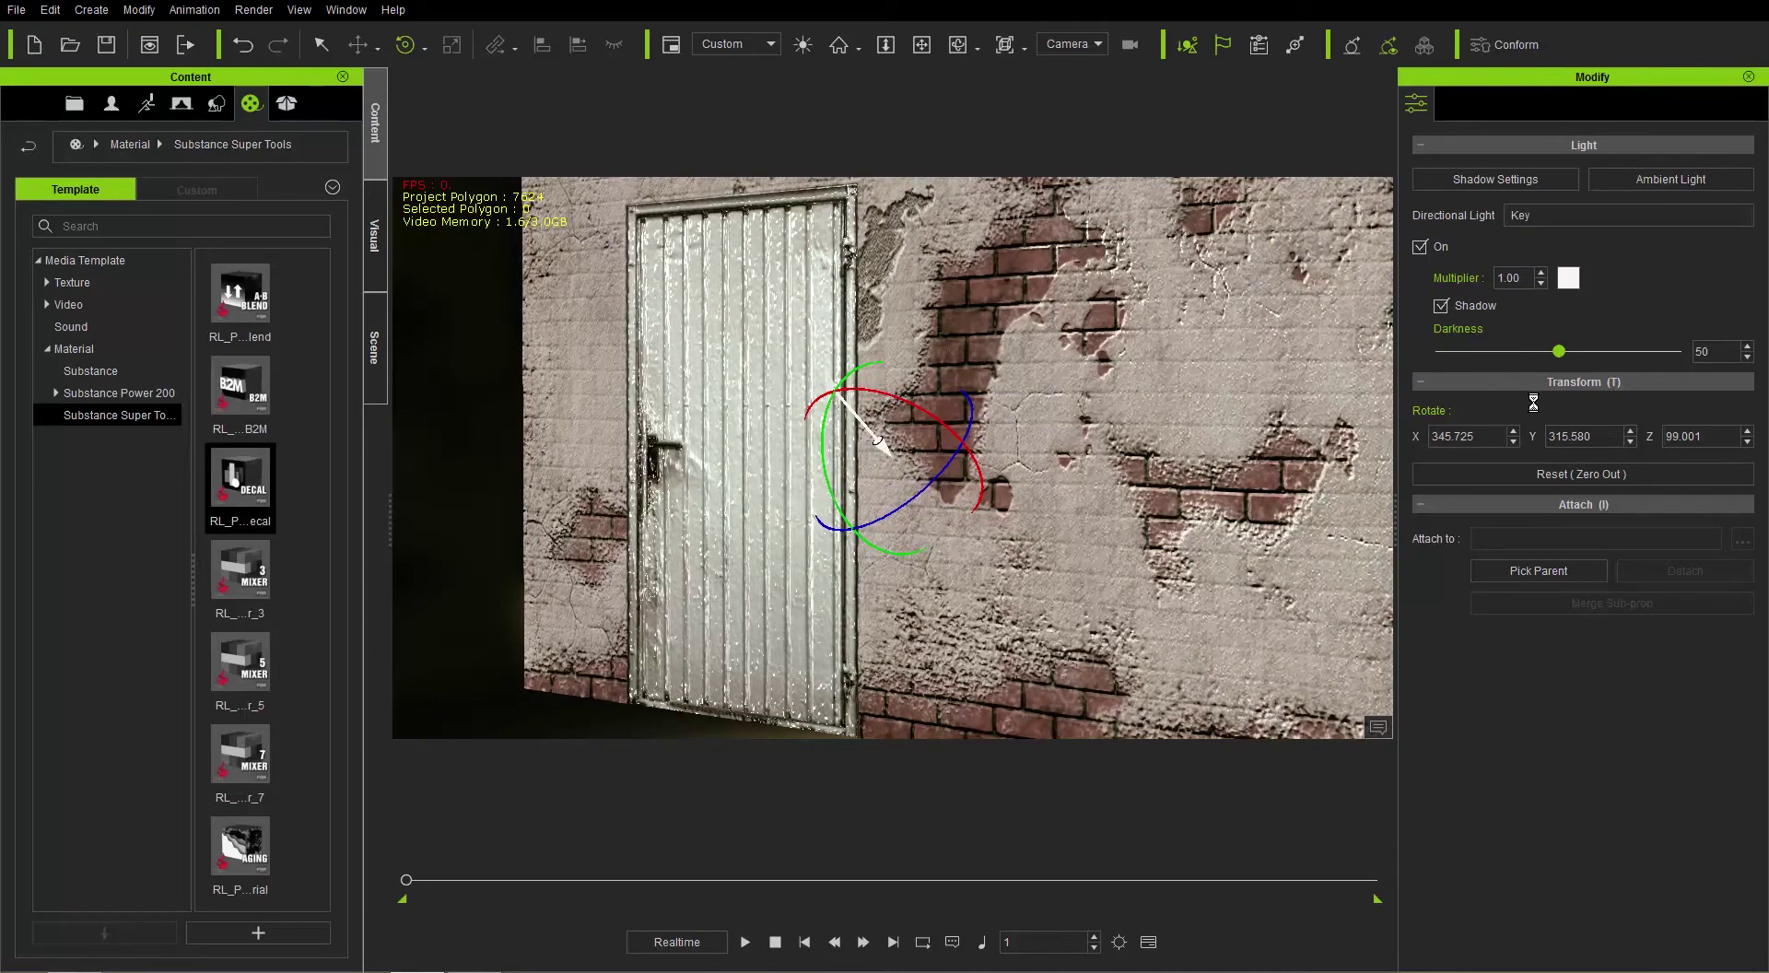
left_click(1487, 103)
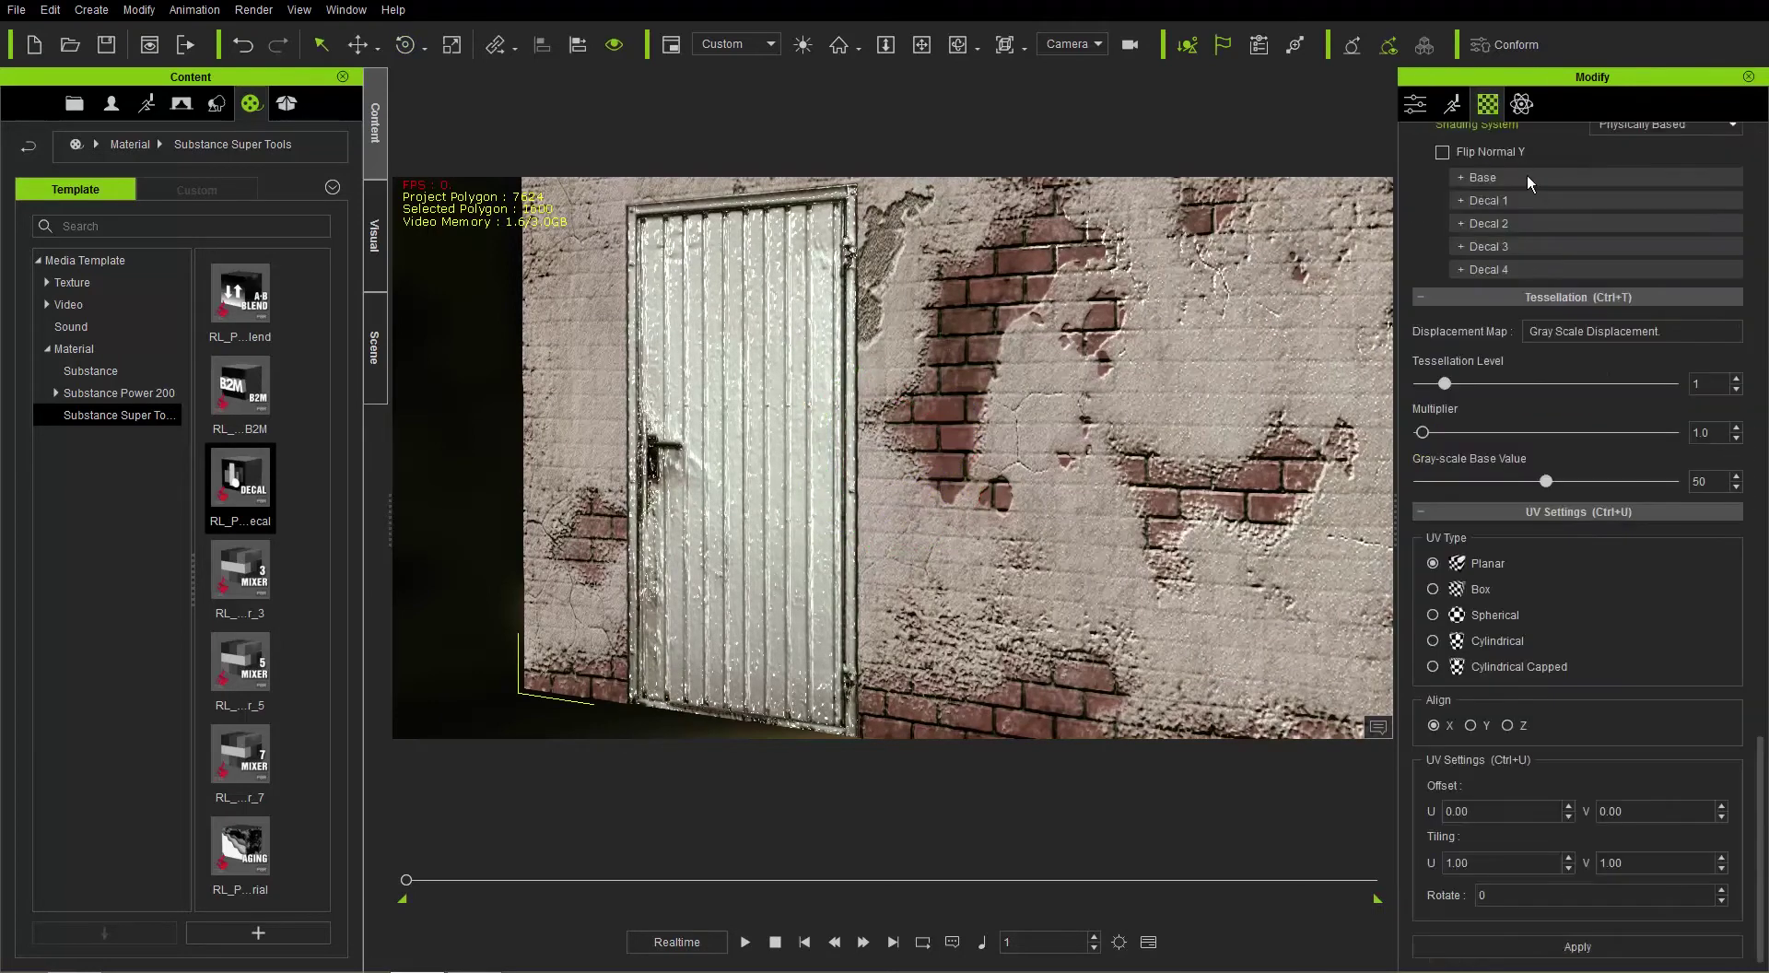
left_click(1502, 223)
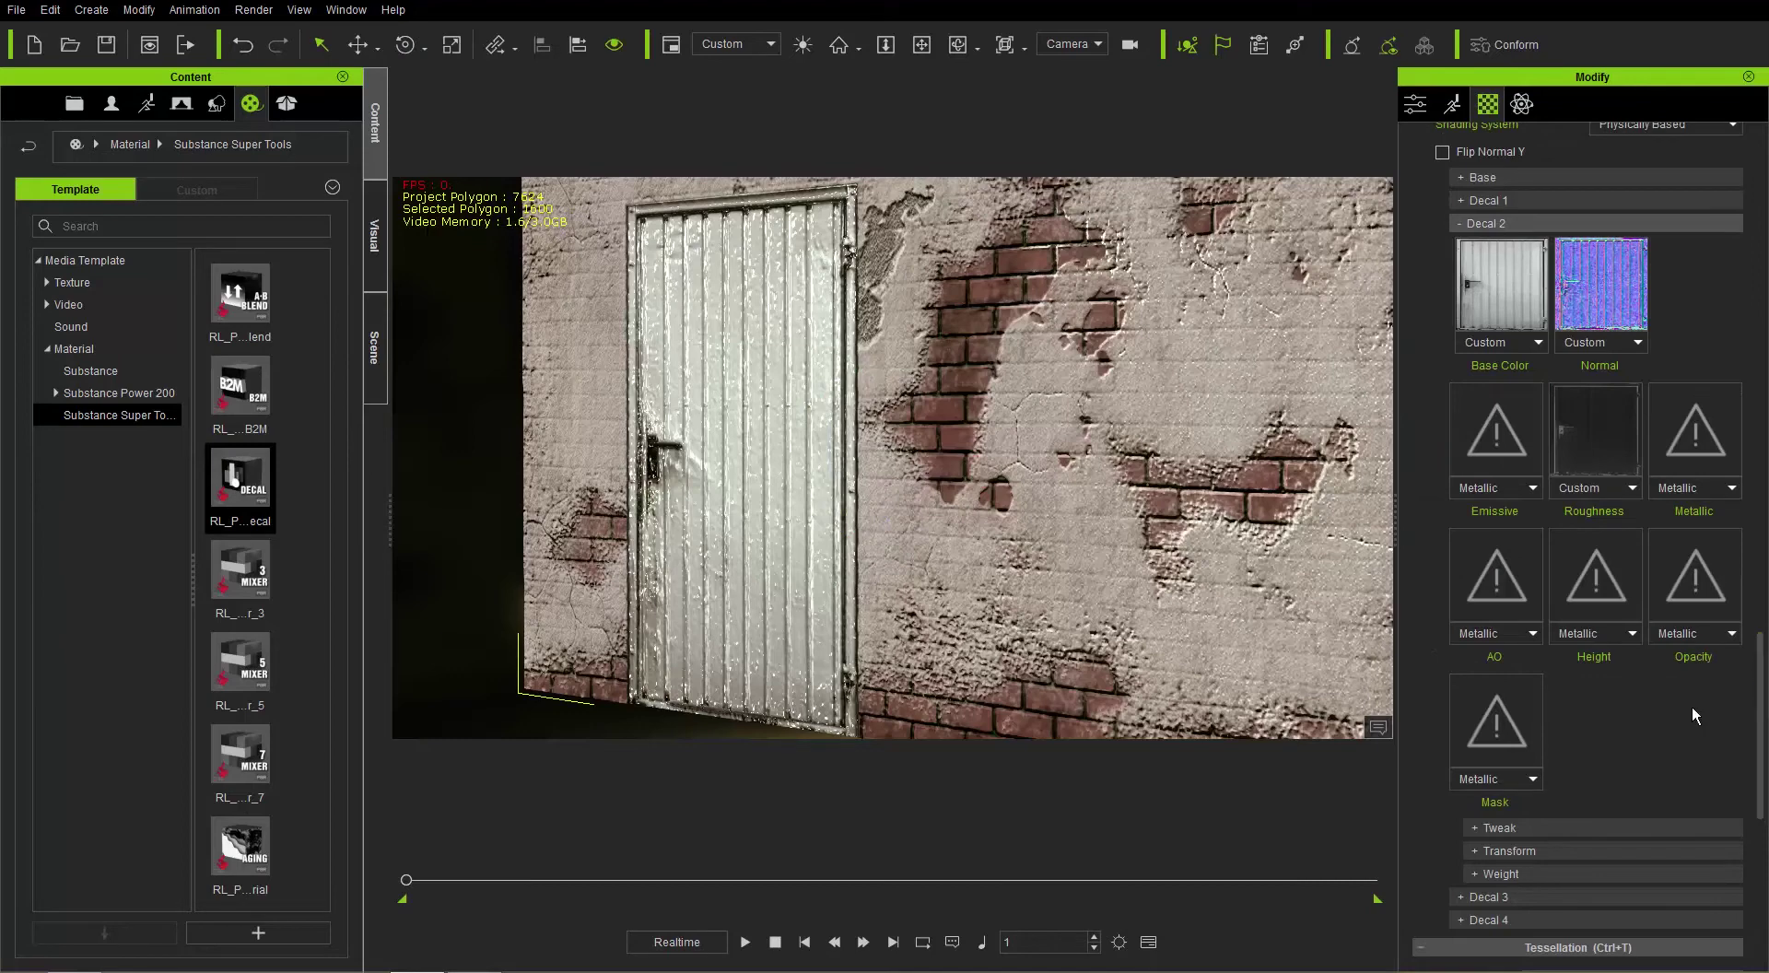
left_click(1507, 828)
left_click_drag(1762, 662, 1758, 823)
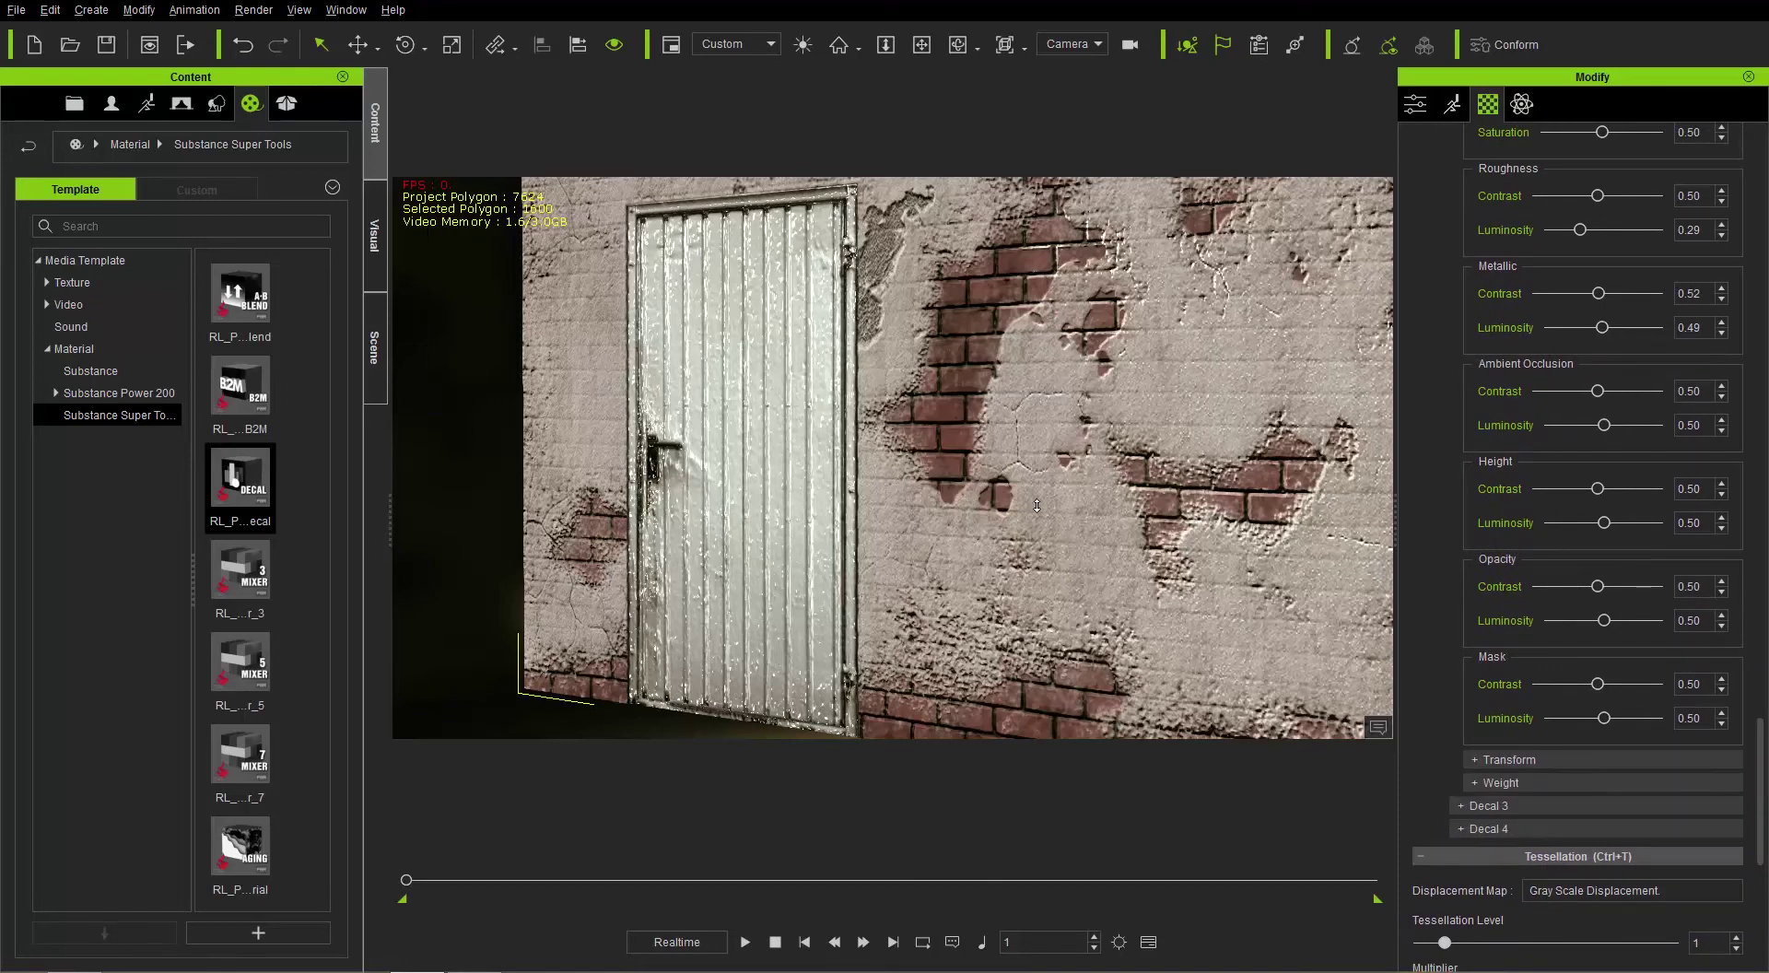
scroll(1041, 495, "up", 2)
right_click_drag(1042, 489, 874, 326)
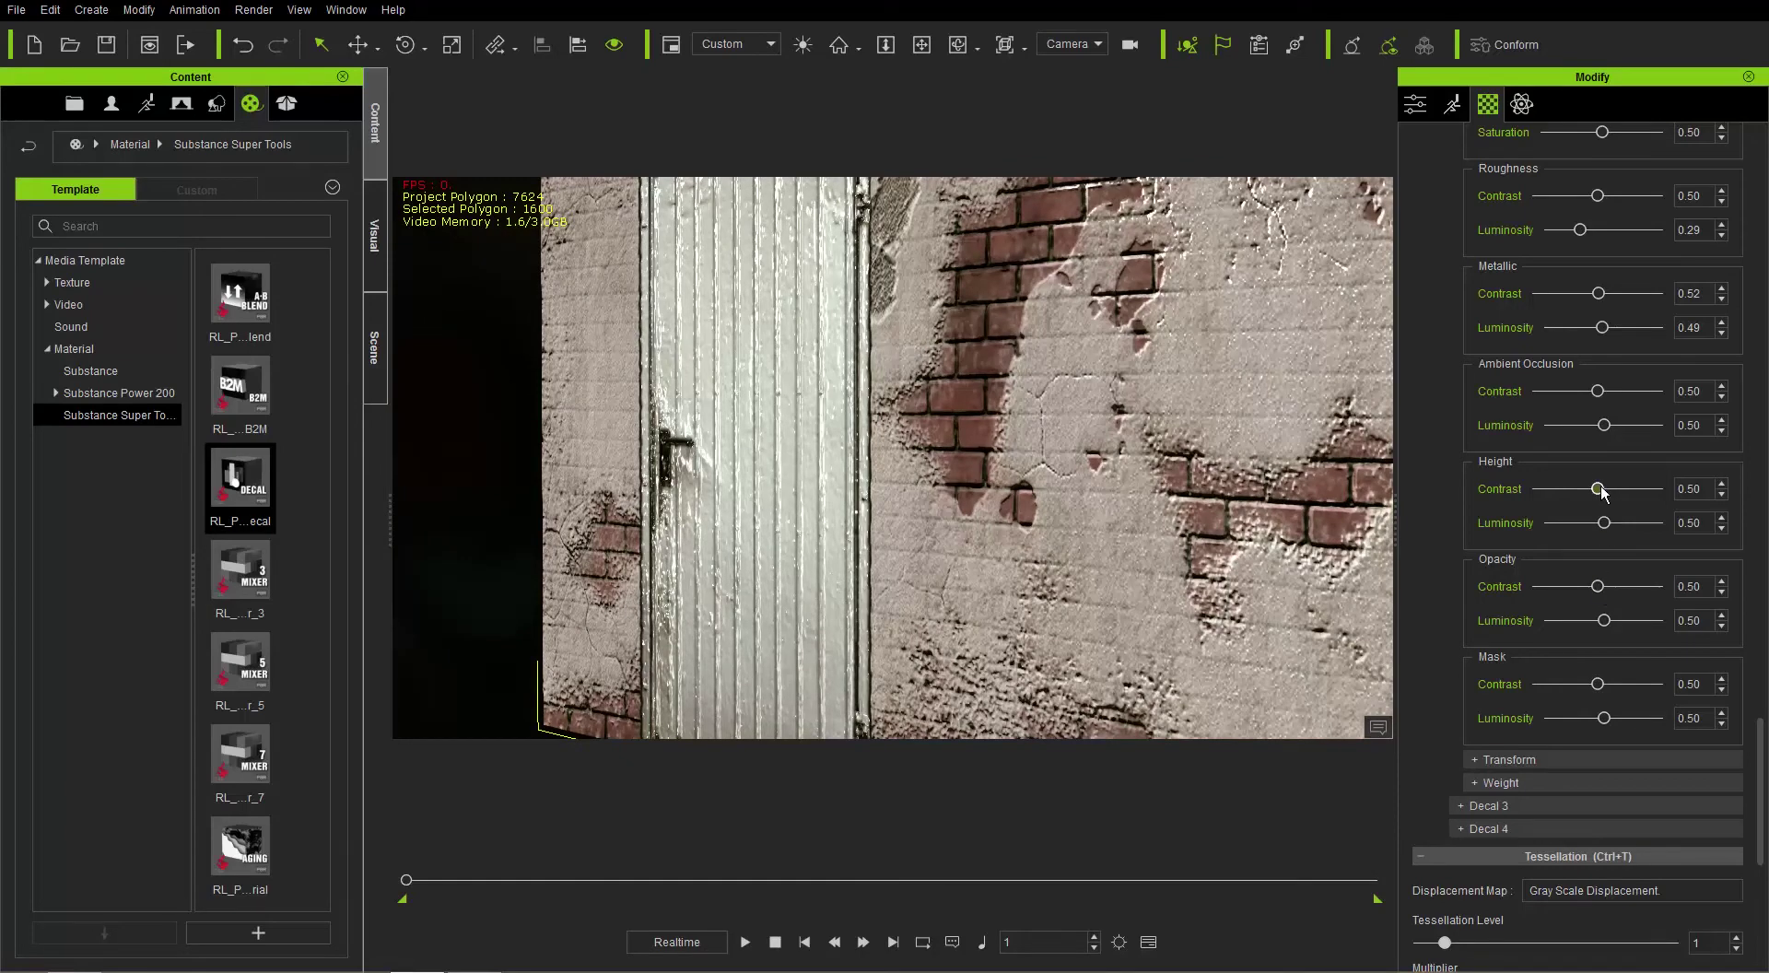
left_click_drag(1601, 491, 1660, 508)
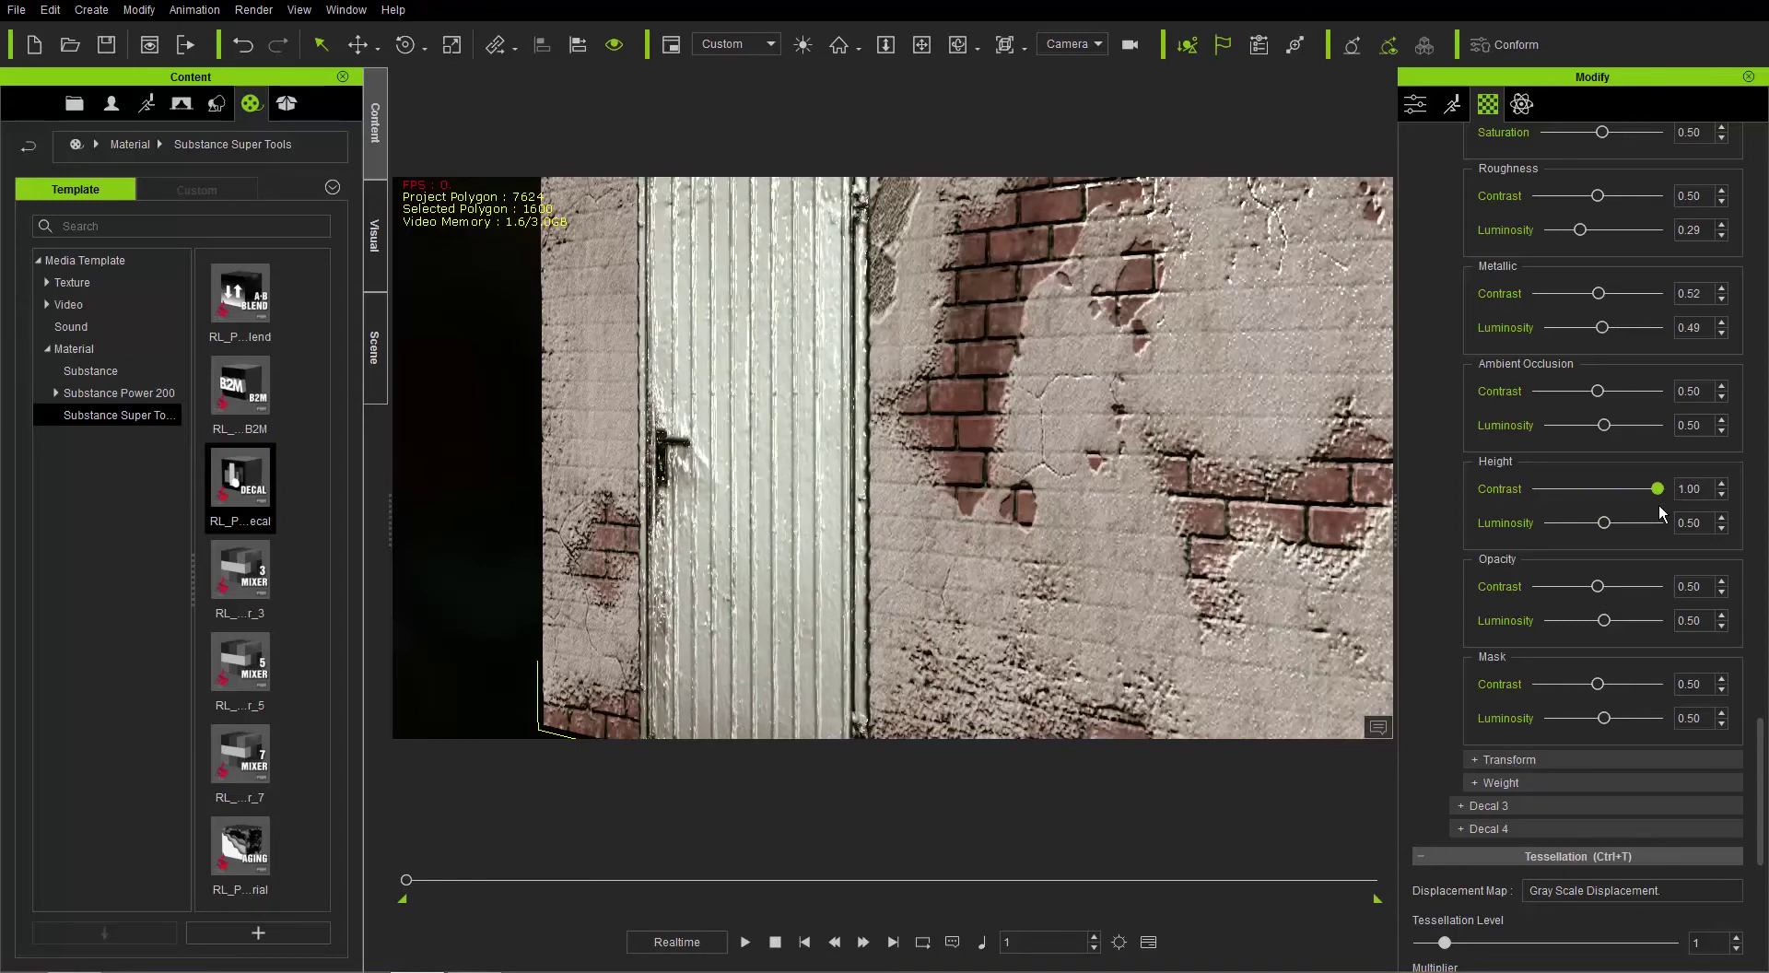
mouse_move(1611, 530)
left_mouse_down()
mouse_move(1587, 525)
mouse_move(1624, 527)
mouse_move(1606, 530)
left_mouse_up()
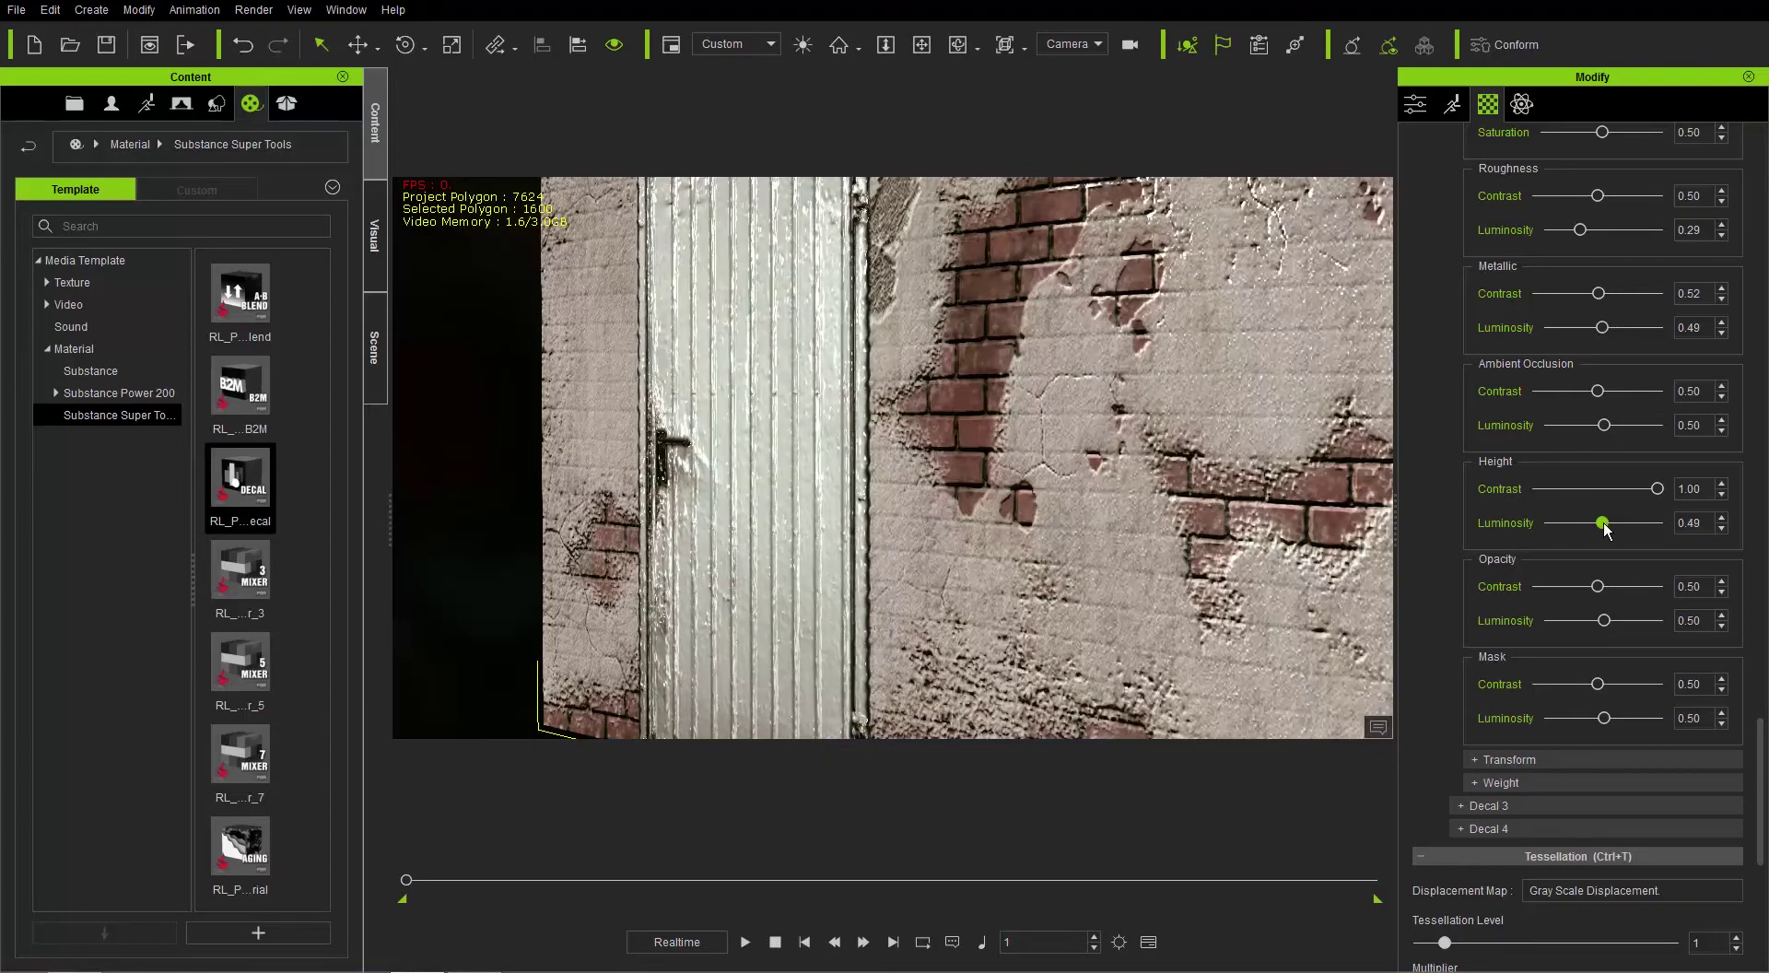
Inspect the door surface up close and from an angle, and collapse Decal 2's Tweak settings.
scroll(784, 516, "up", 3)
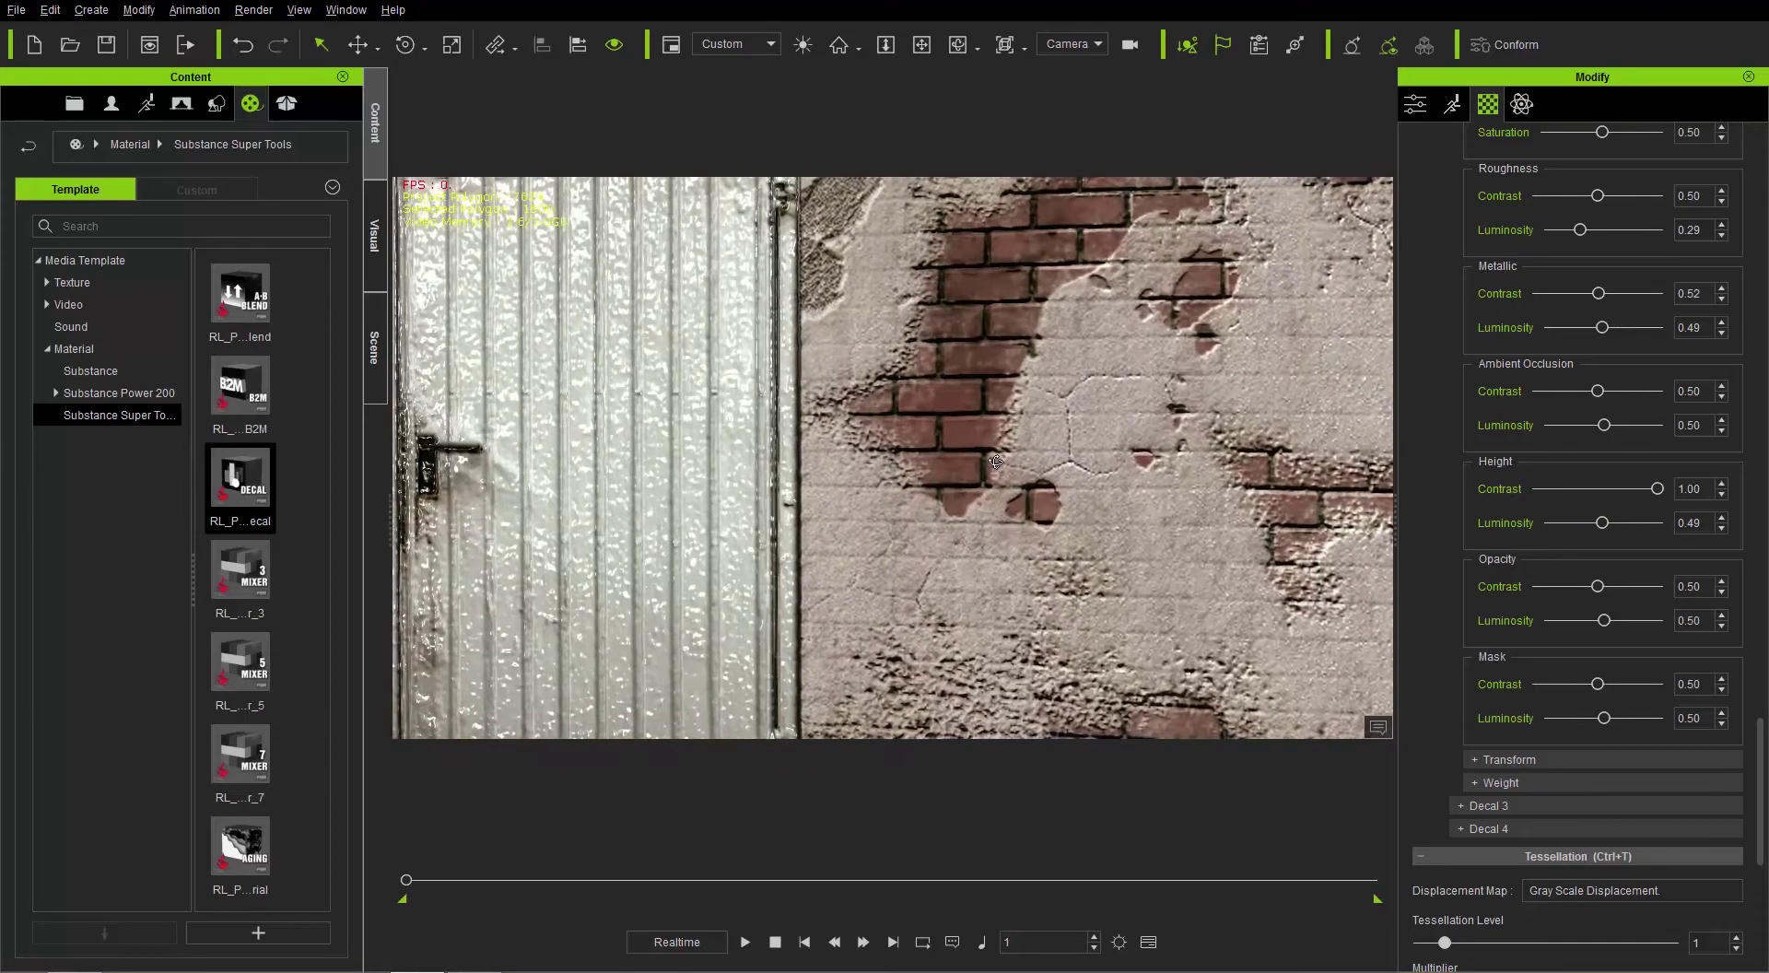
scroll(814, 446, "down", 3)
right_click_drag(813, 445, 989, 449)
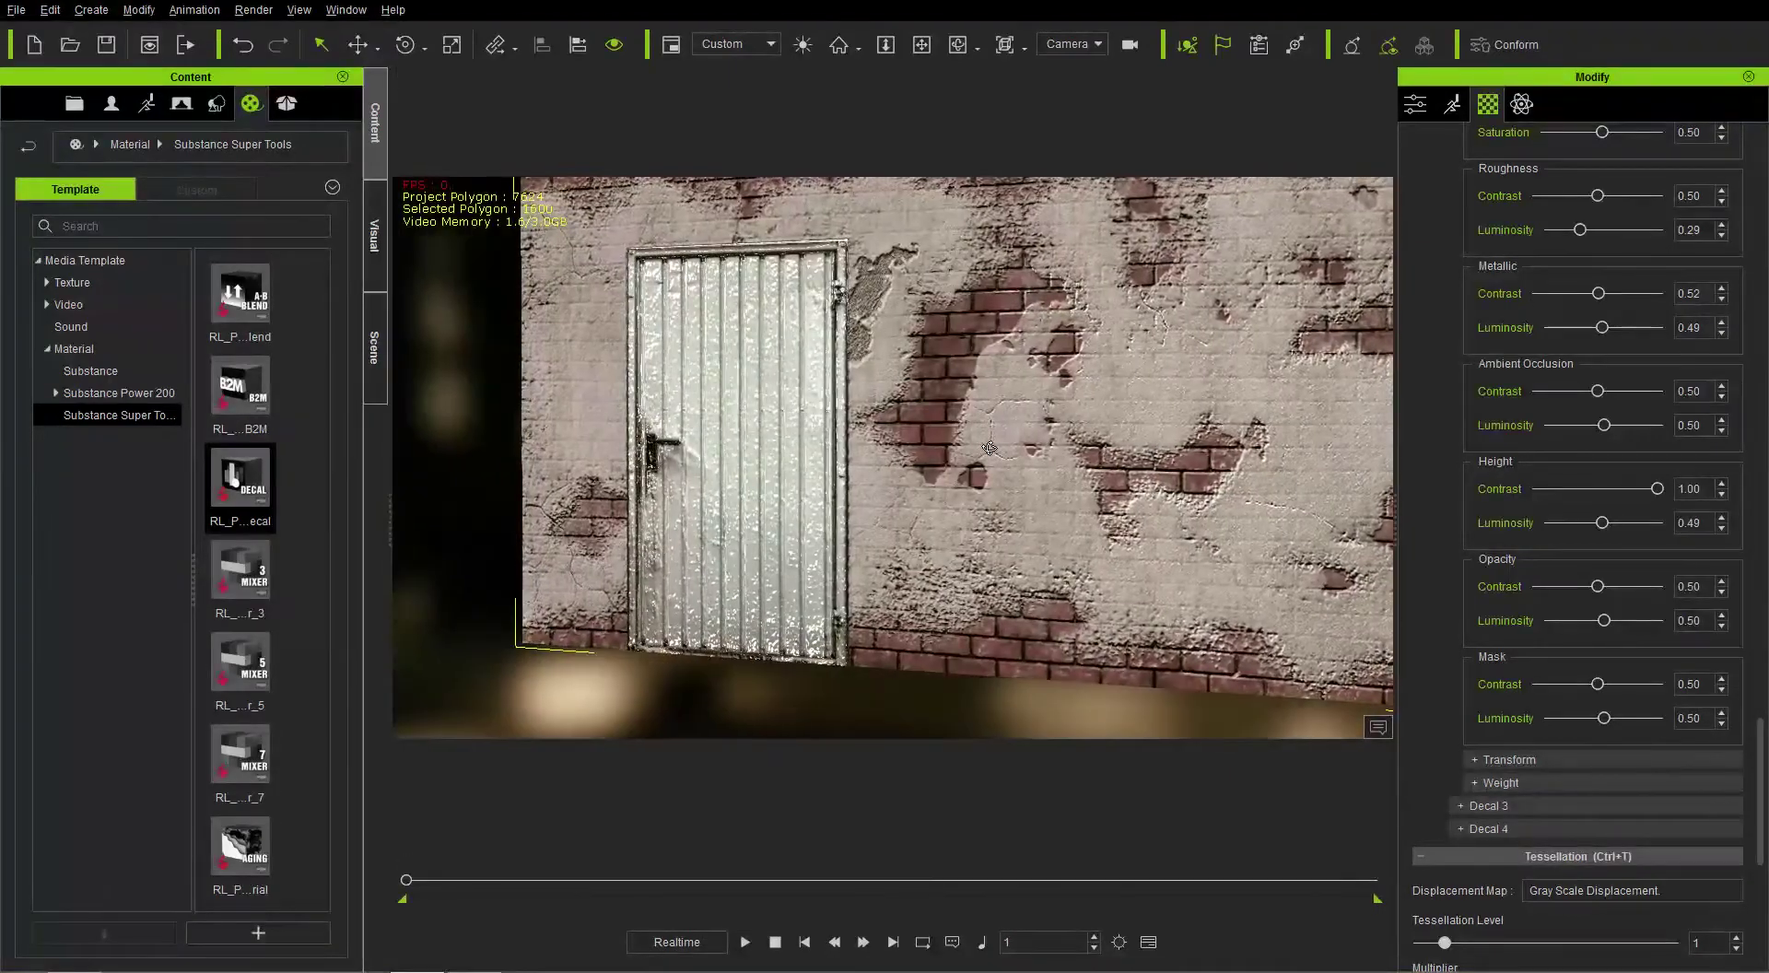
scroll(1468, 468, "up", 5)
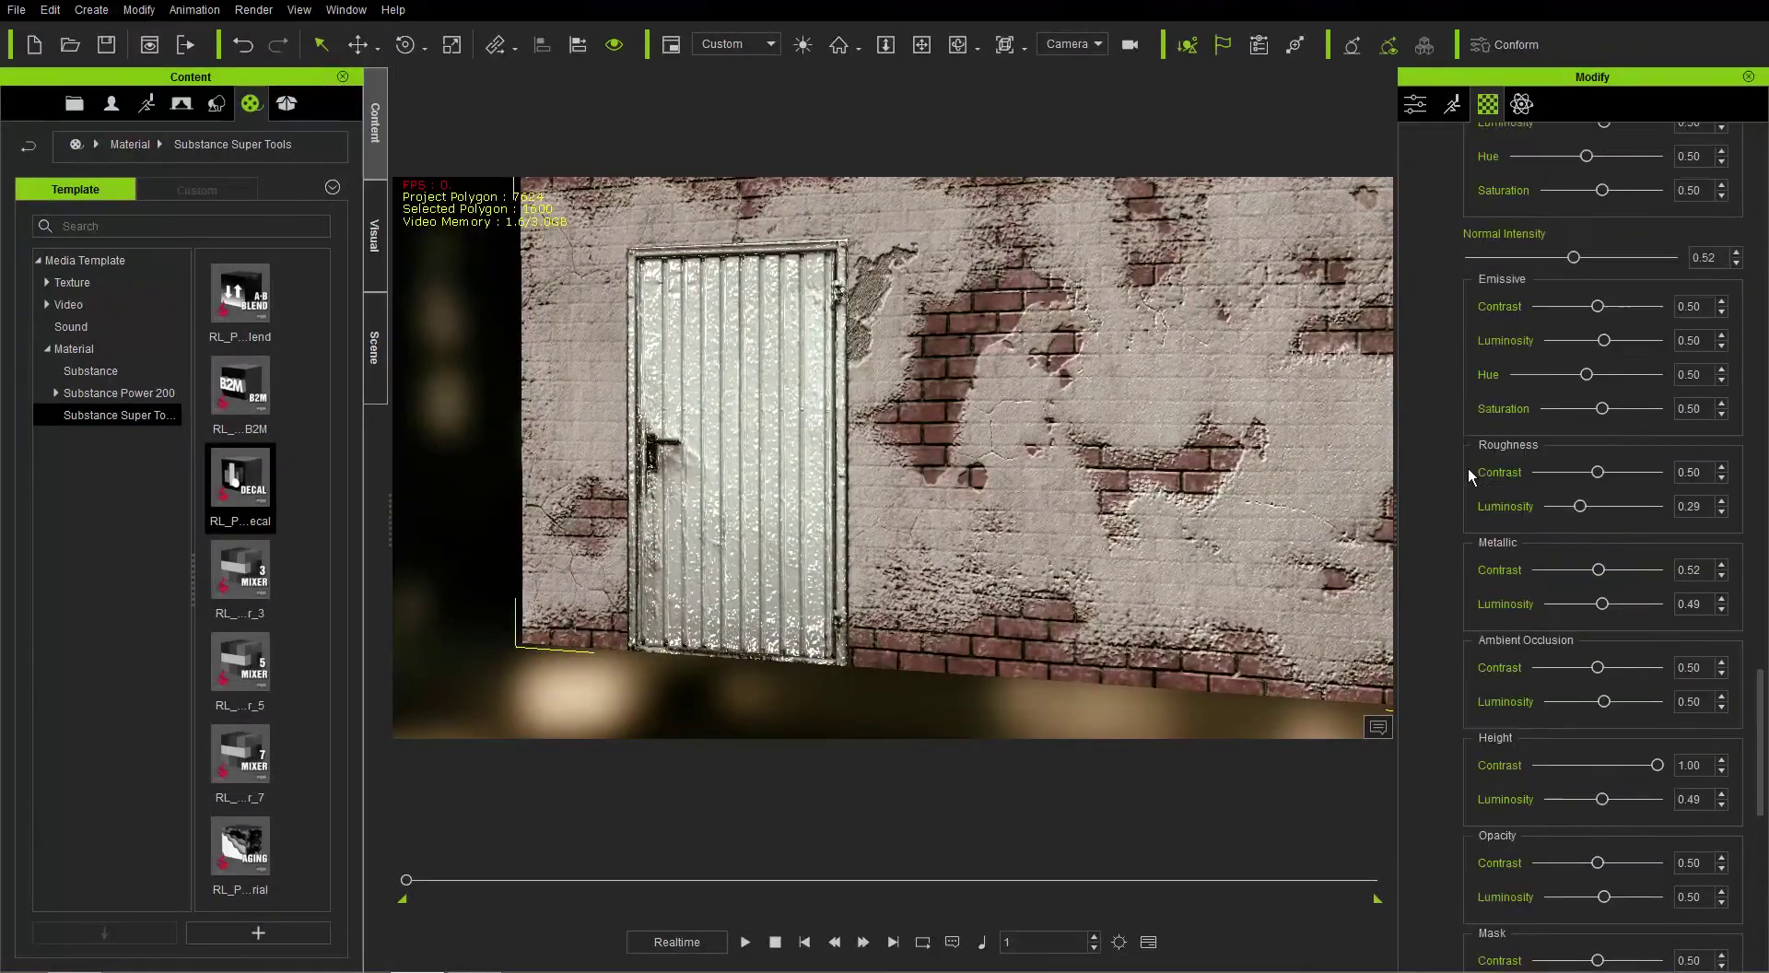
left_click(1506, 293)
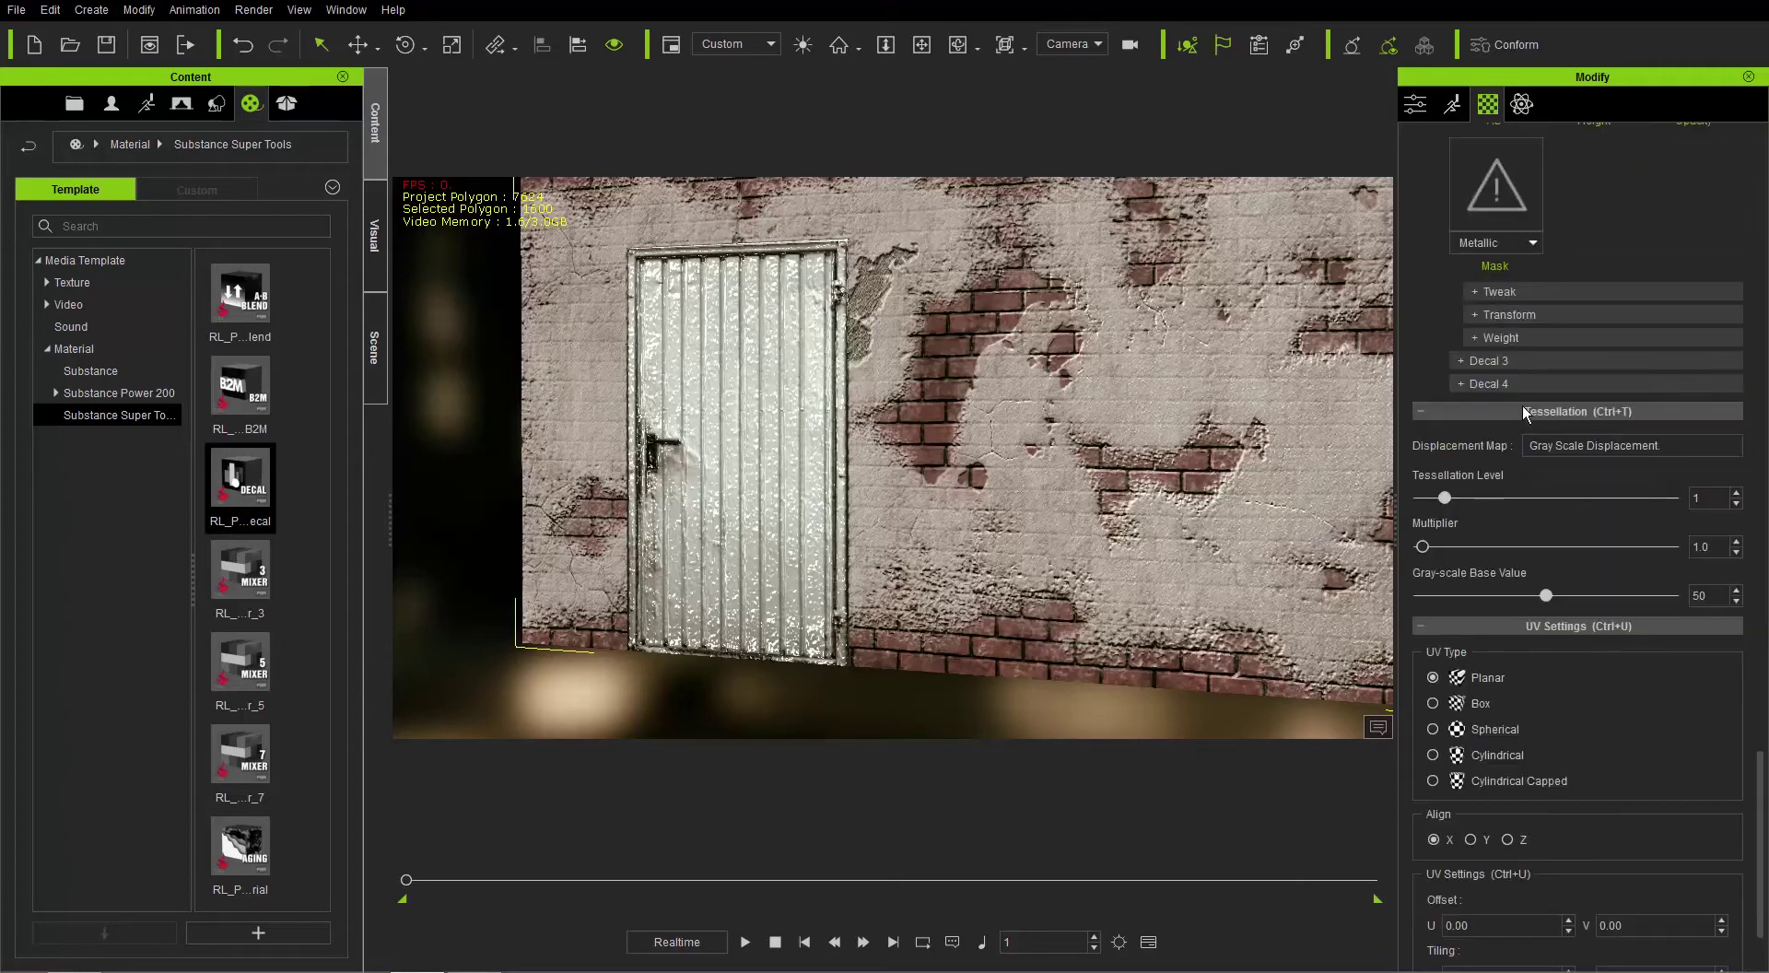
Narrow the door by setting Decal 2's Transform Width to 0.58, and collapse its Transform settings.
left_click(1512, 314)
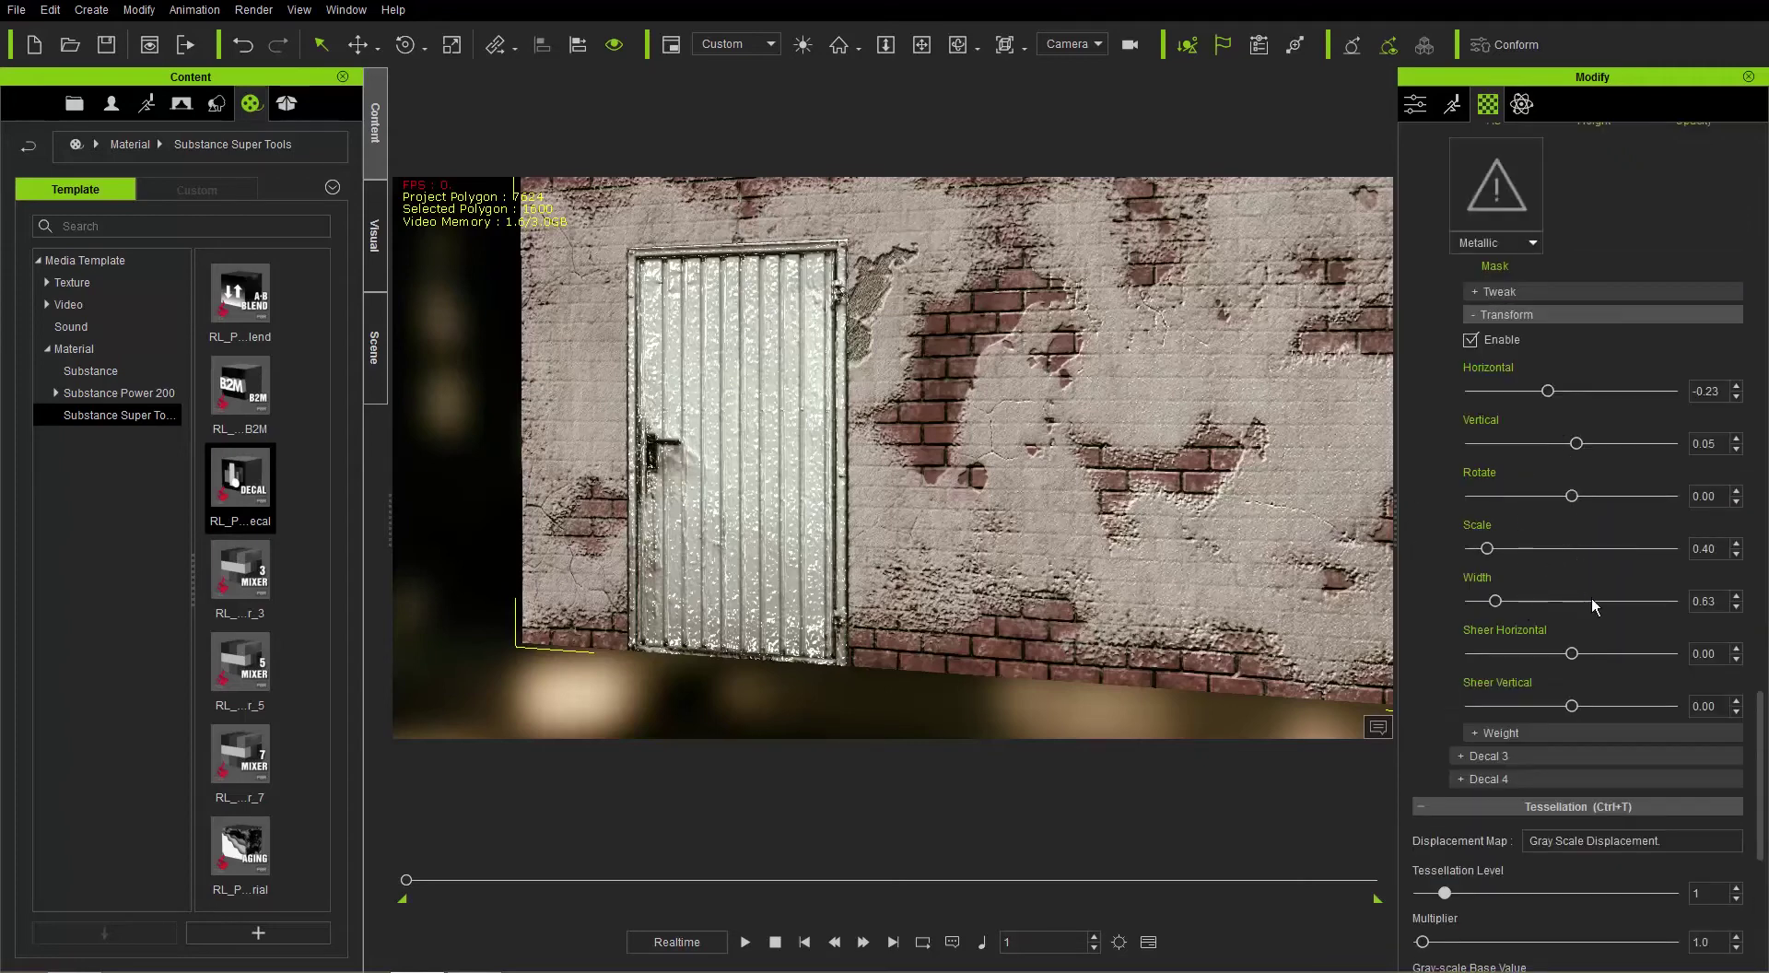
left_click(1736, 607)
left_click(1736, 607)
left_click(1736, 608)
left_click(1736, 607)
left_click(1736, 608)
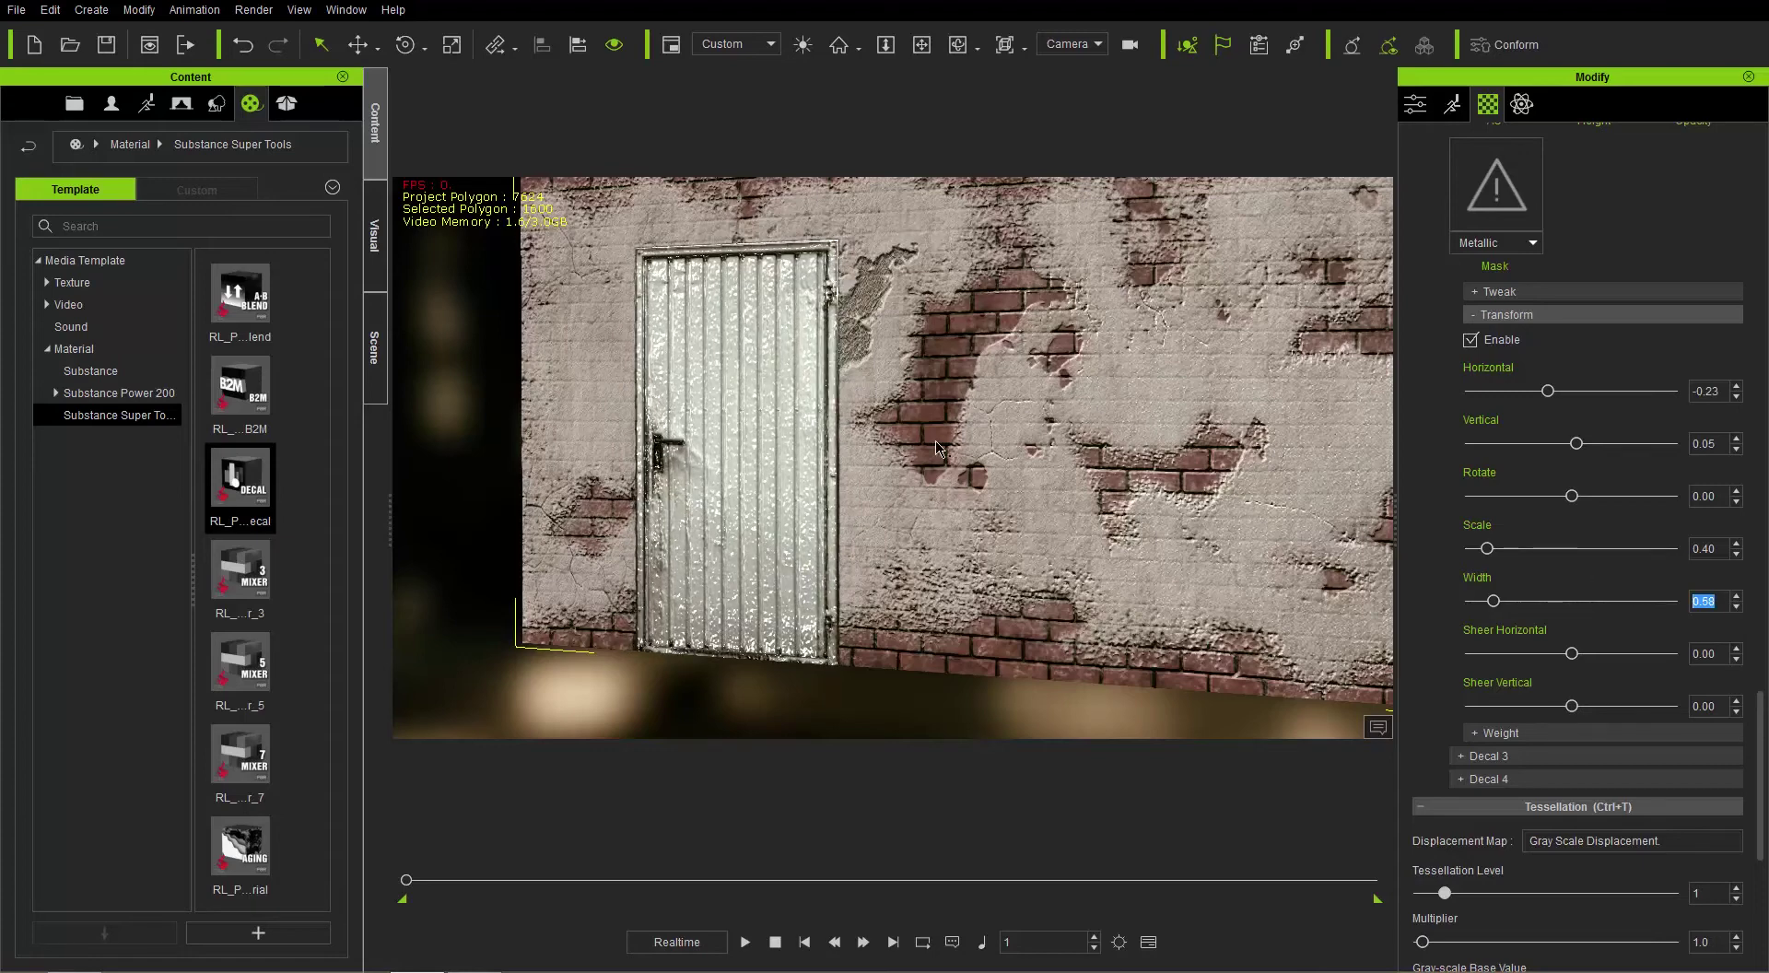
left_click(1528, 321)
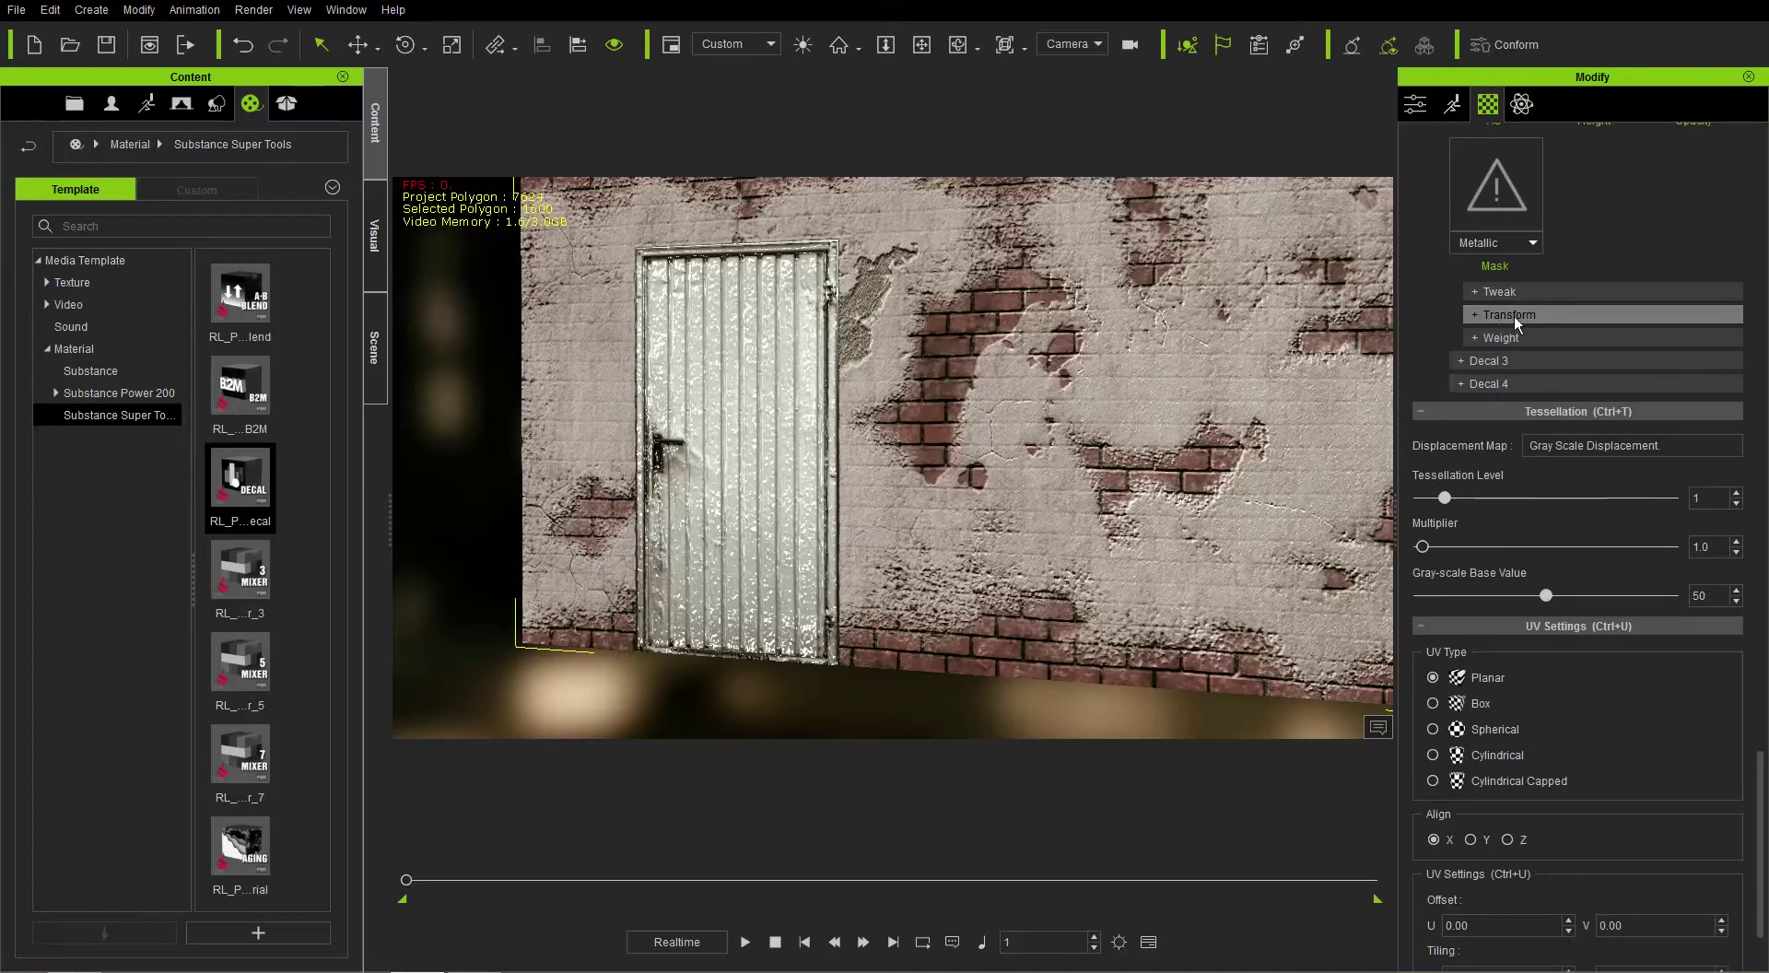
Expand Decal 3 and load Window_D from the PBRDecal Window folder as its Base Color map.
scroll(1549, 350, "up", 3)
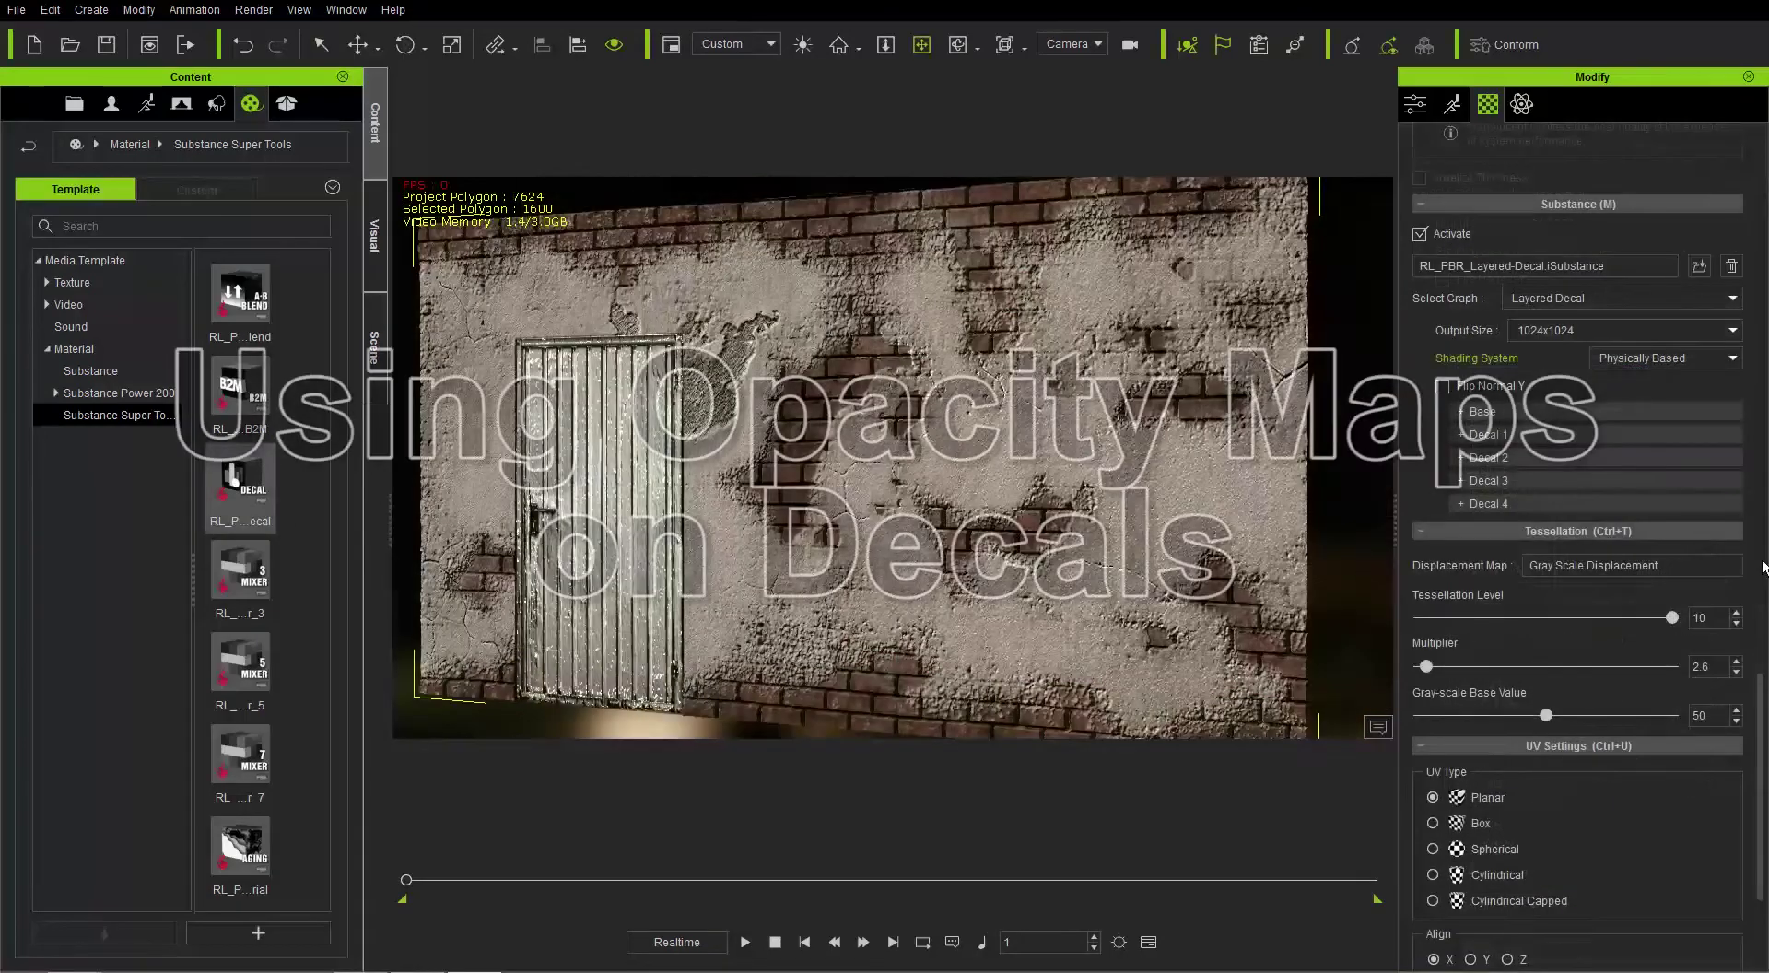
left_click(1539, 461)
left_click(1515, 455)
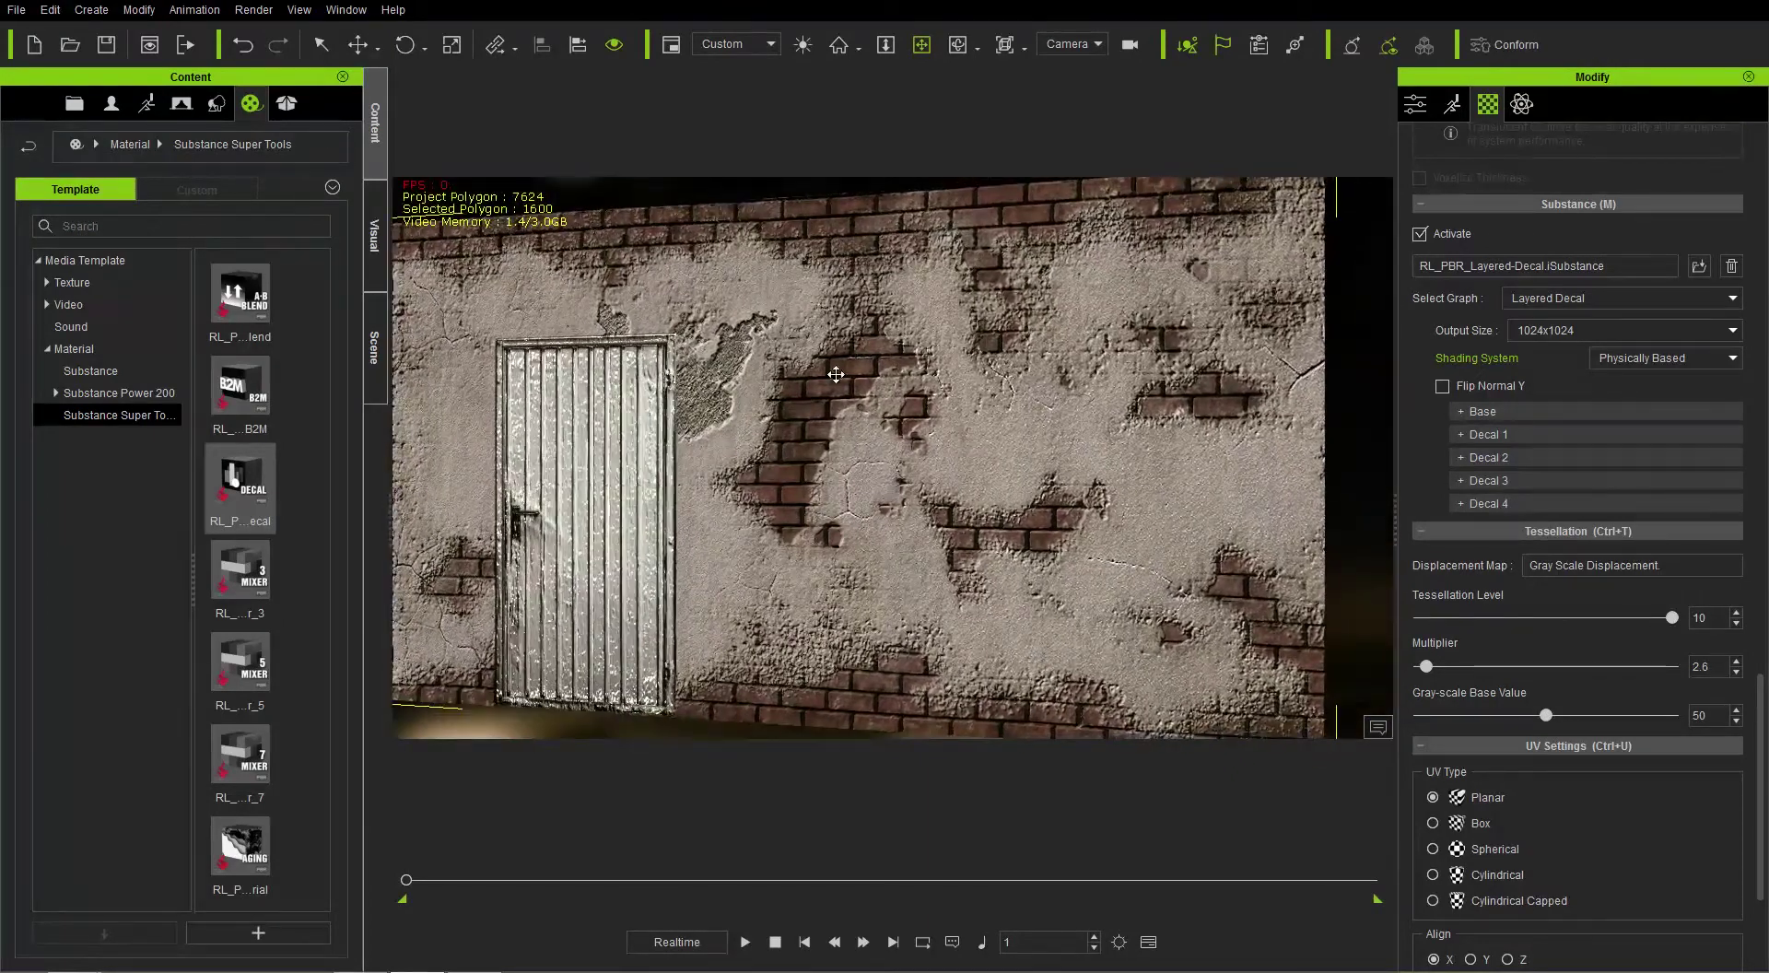
left_click(1499, 479)
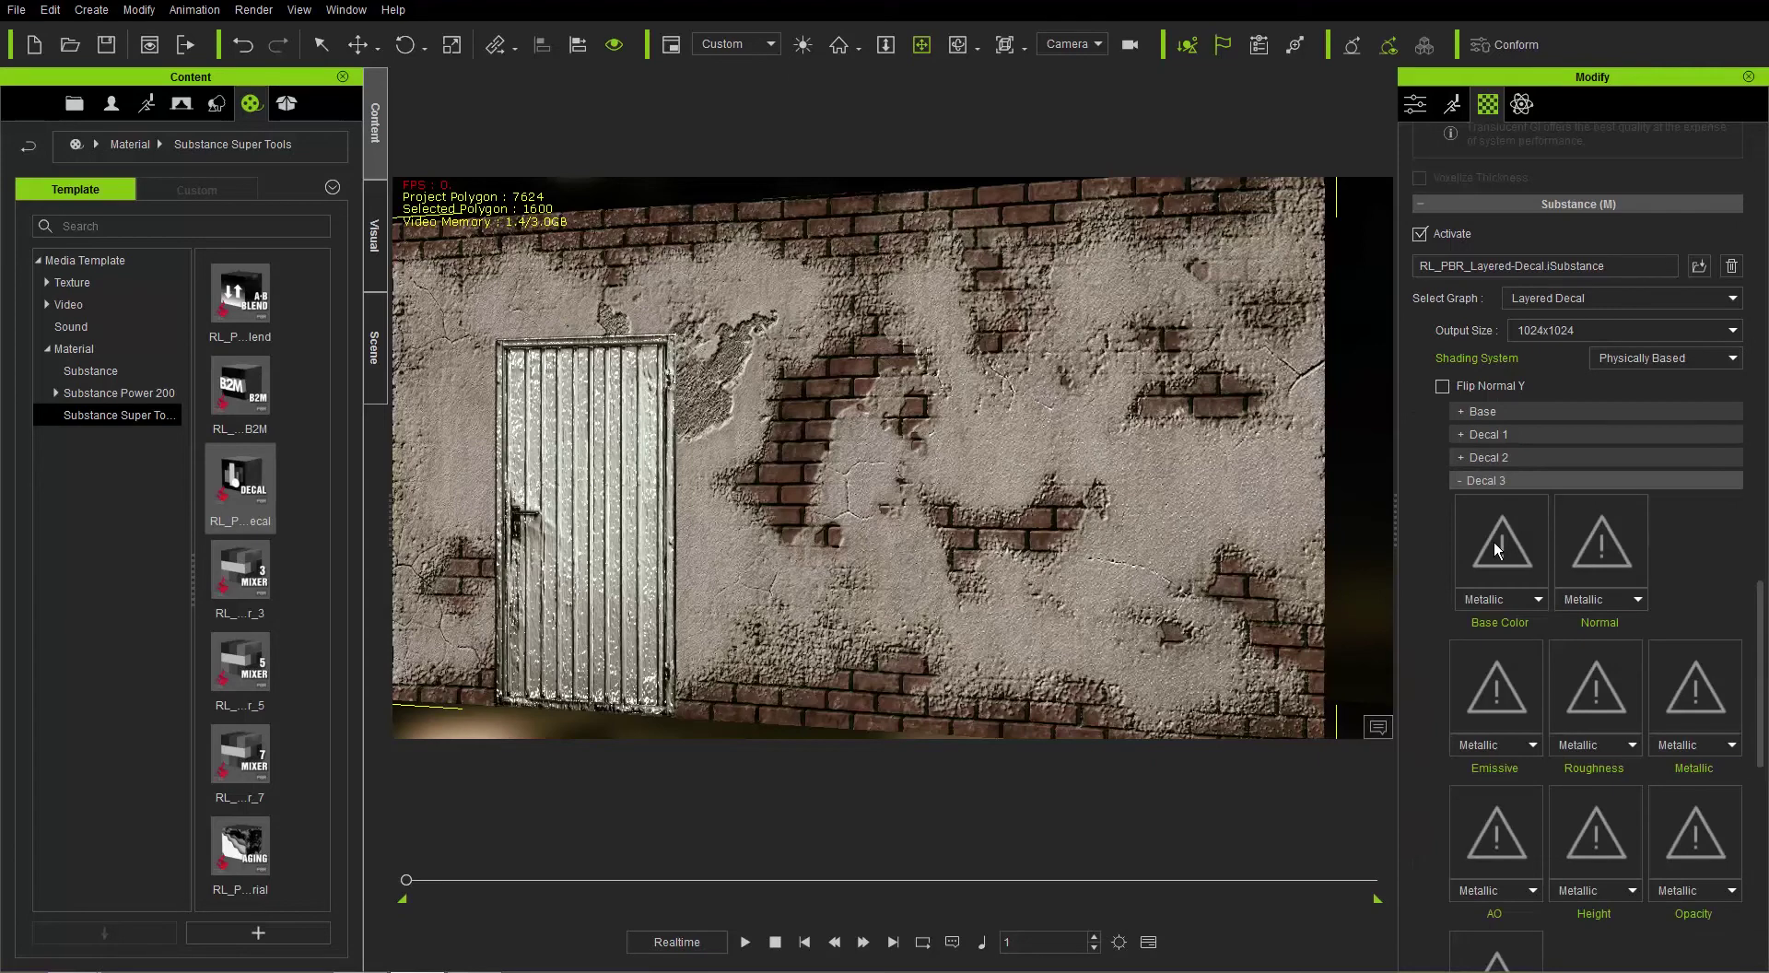
left_click(1495, 541)
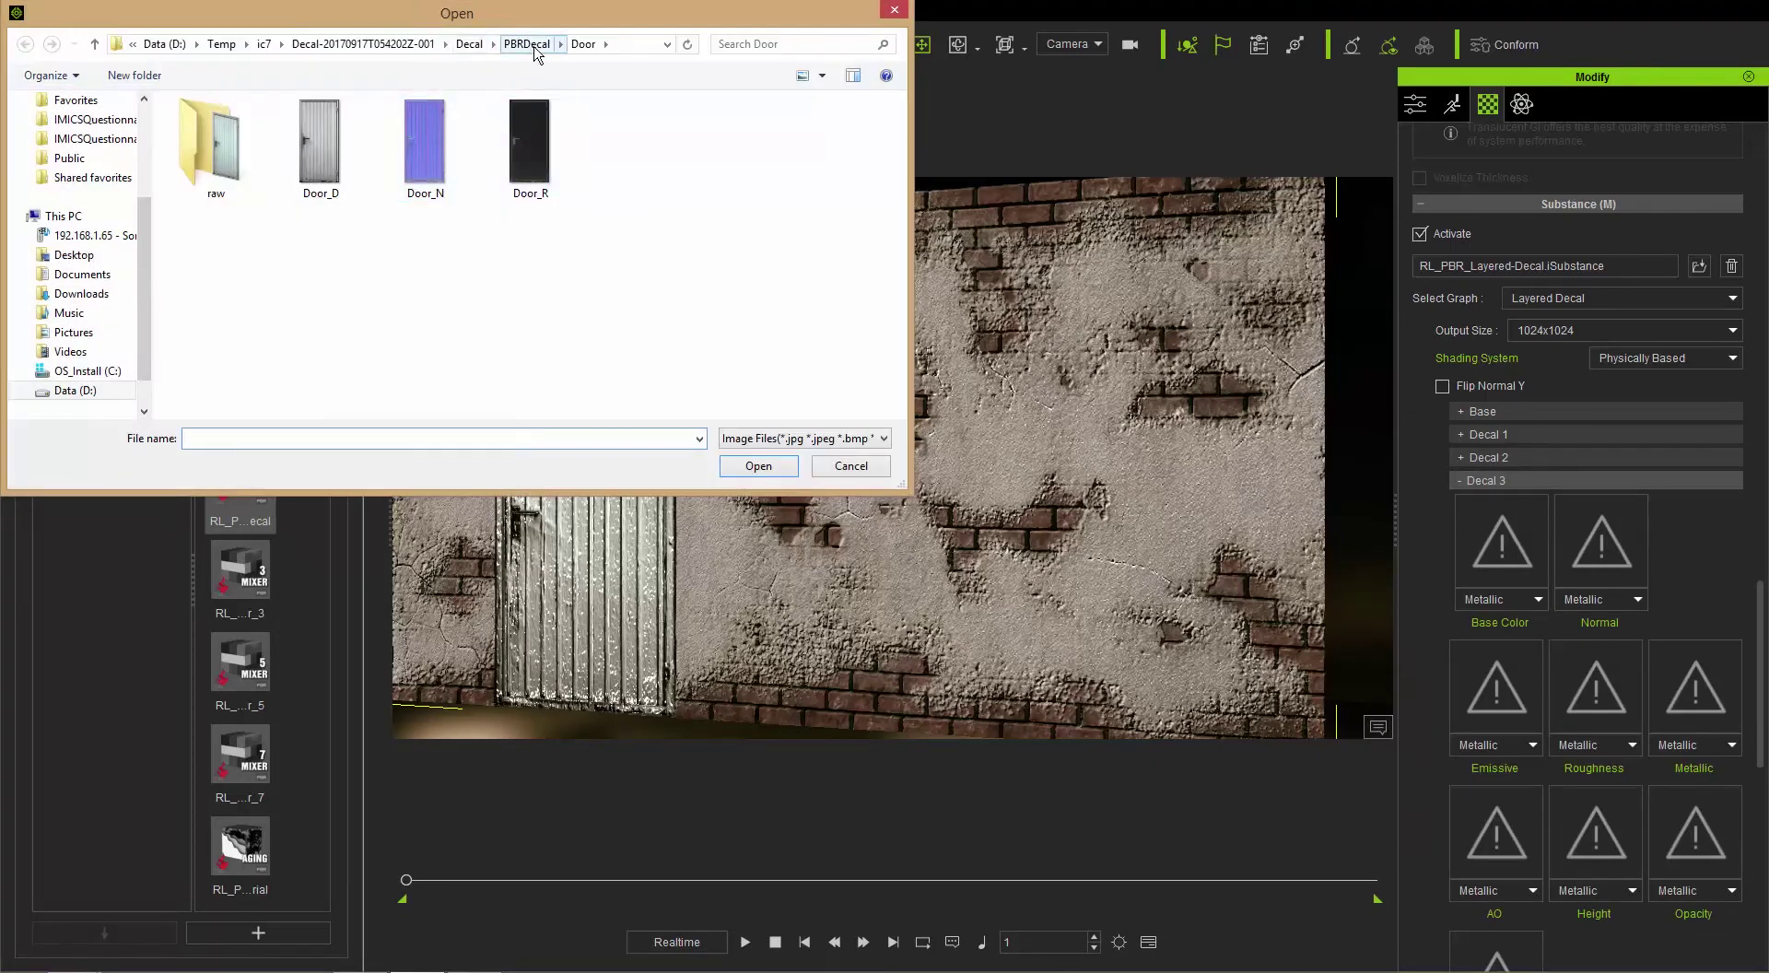
left_click(533, 47)
double_click(325, 195)
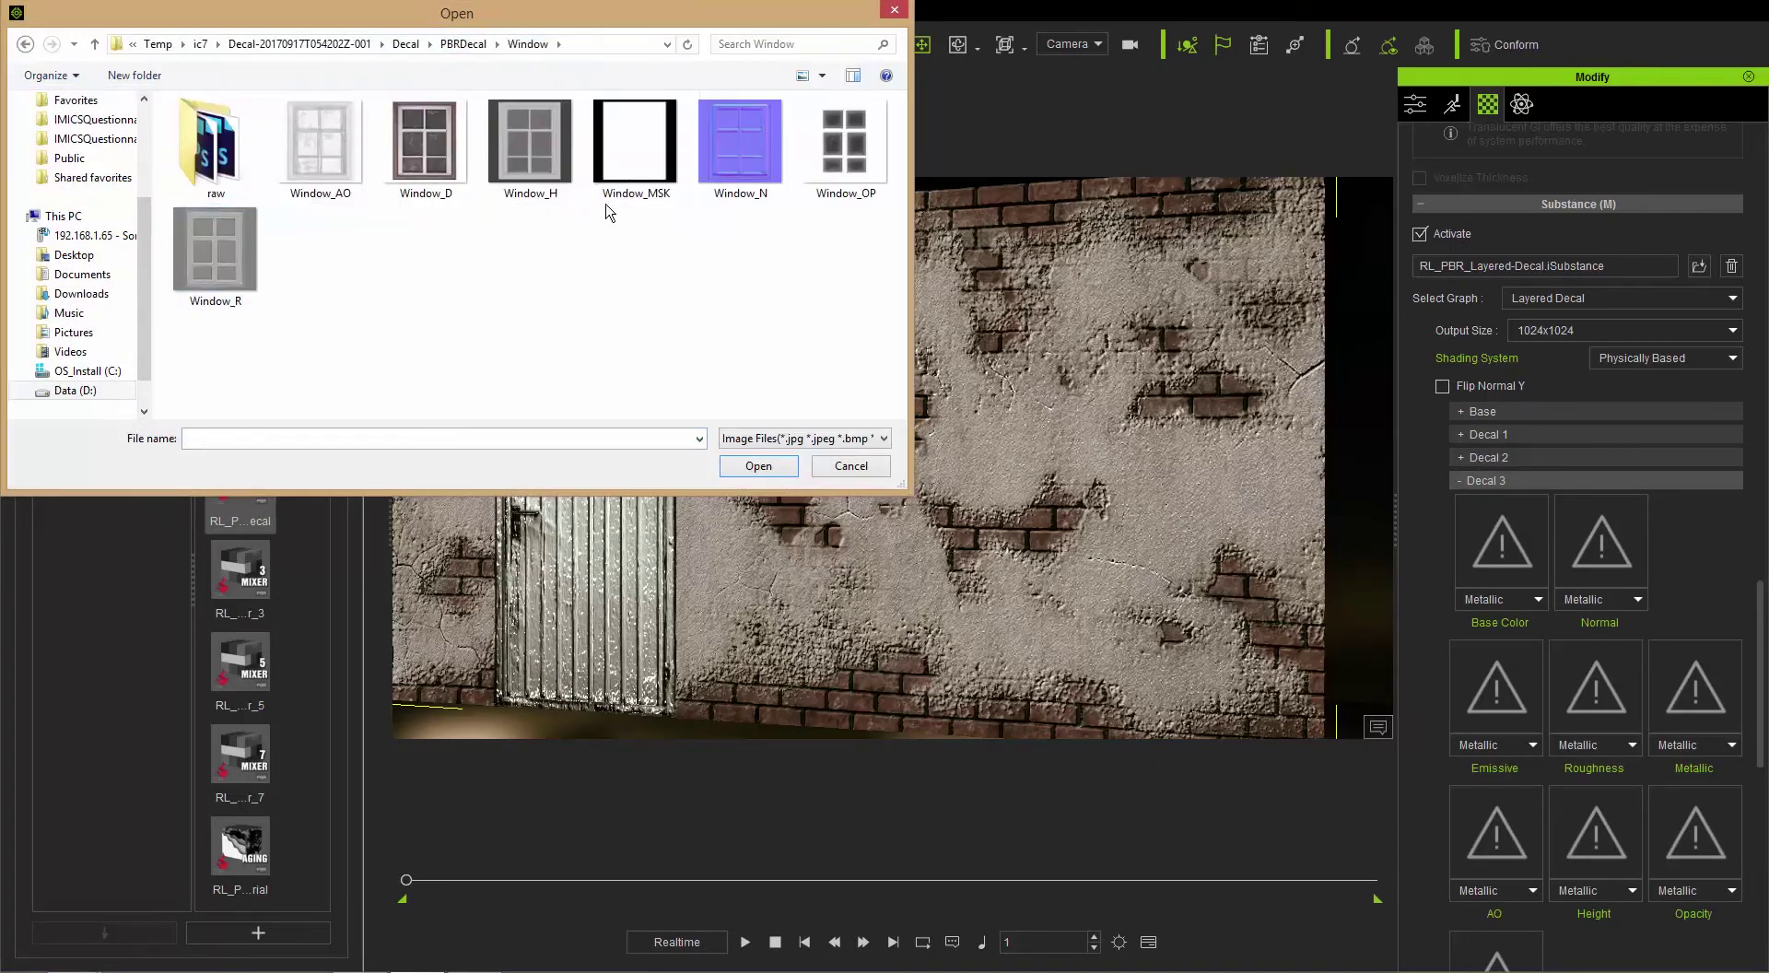
double_click(444, 155)
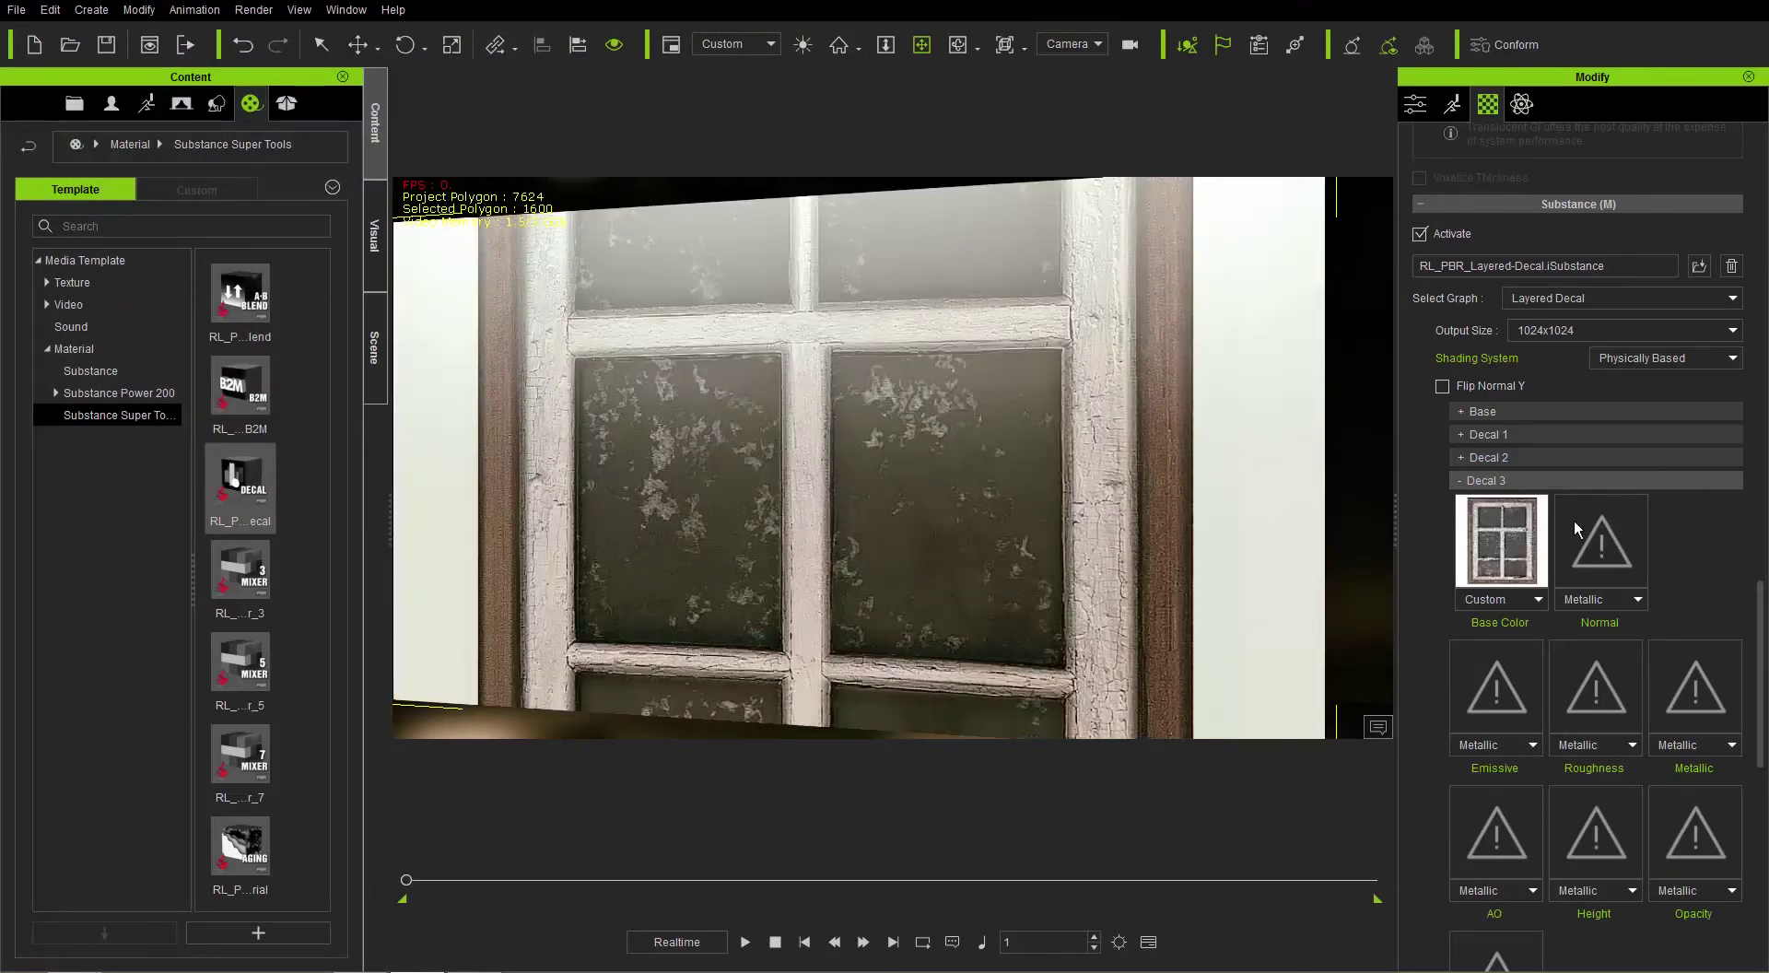
Enable Decal 3's Transform and set Scale to 0.30, Width to 0.84, Horizontal to 0.10 and Vertical to -0.03.
left_click_drag(1762, 673, 1761, 766)
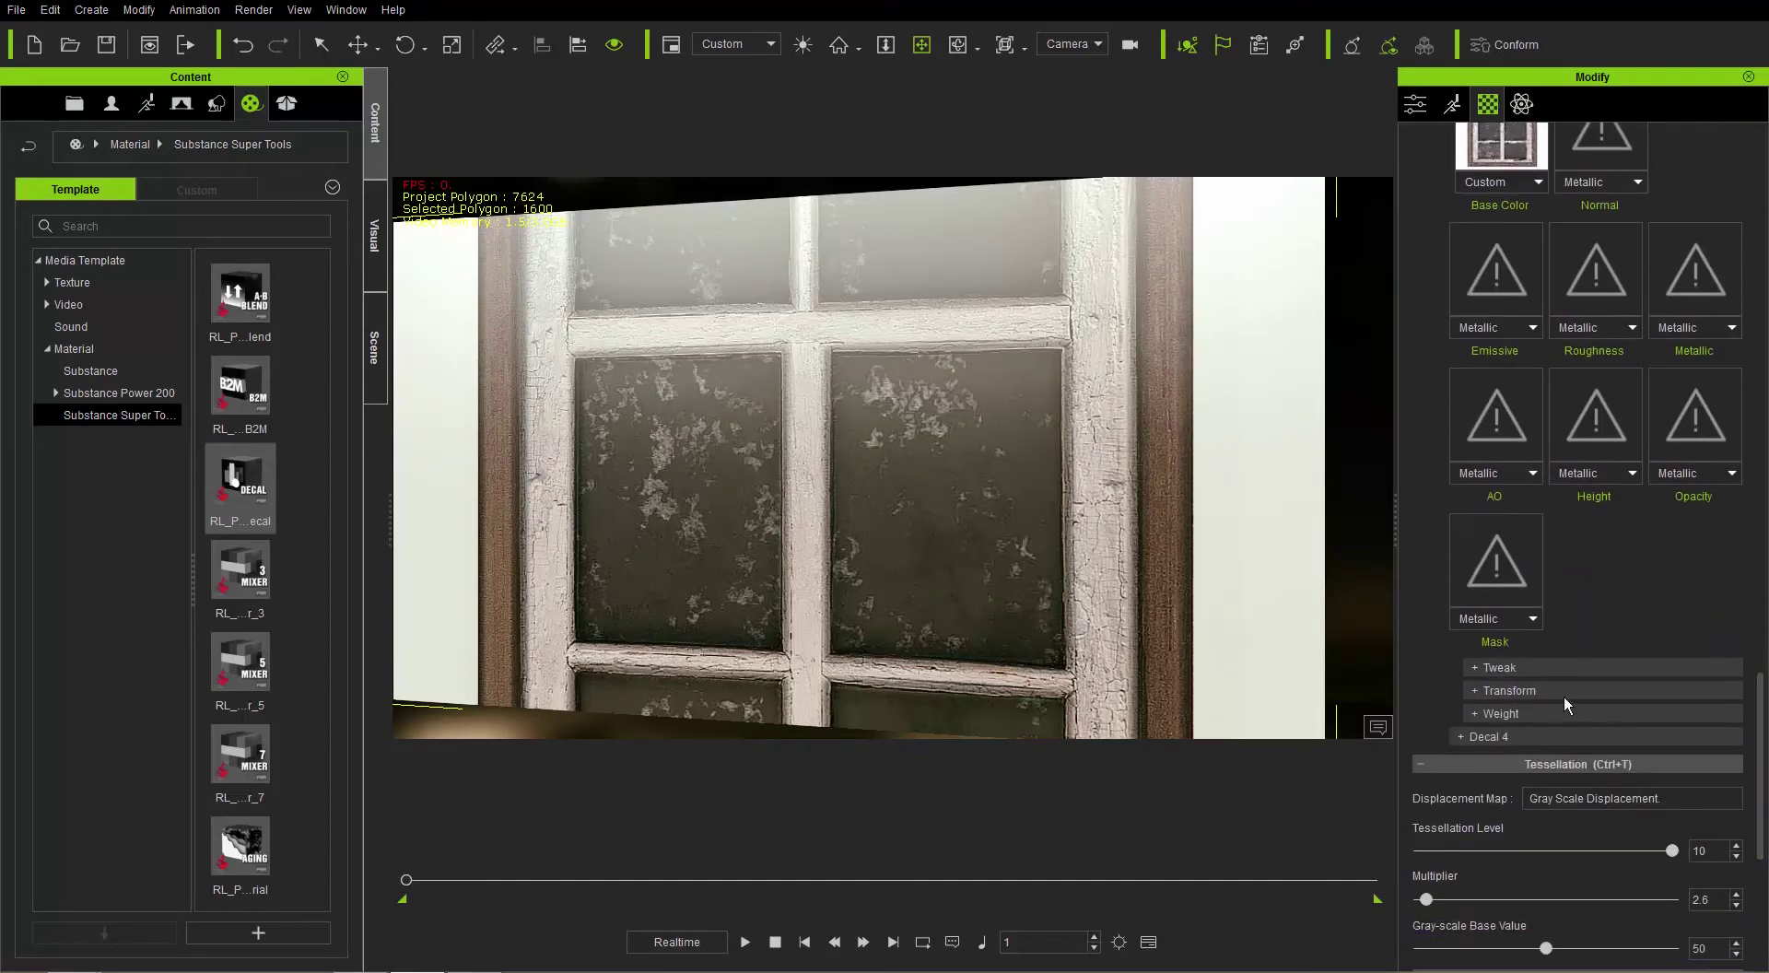
left_click(1511, 690)
left_click(1470, 715)
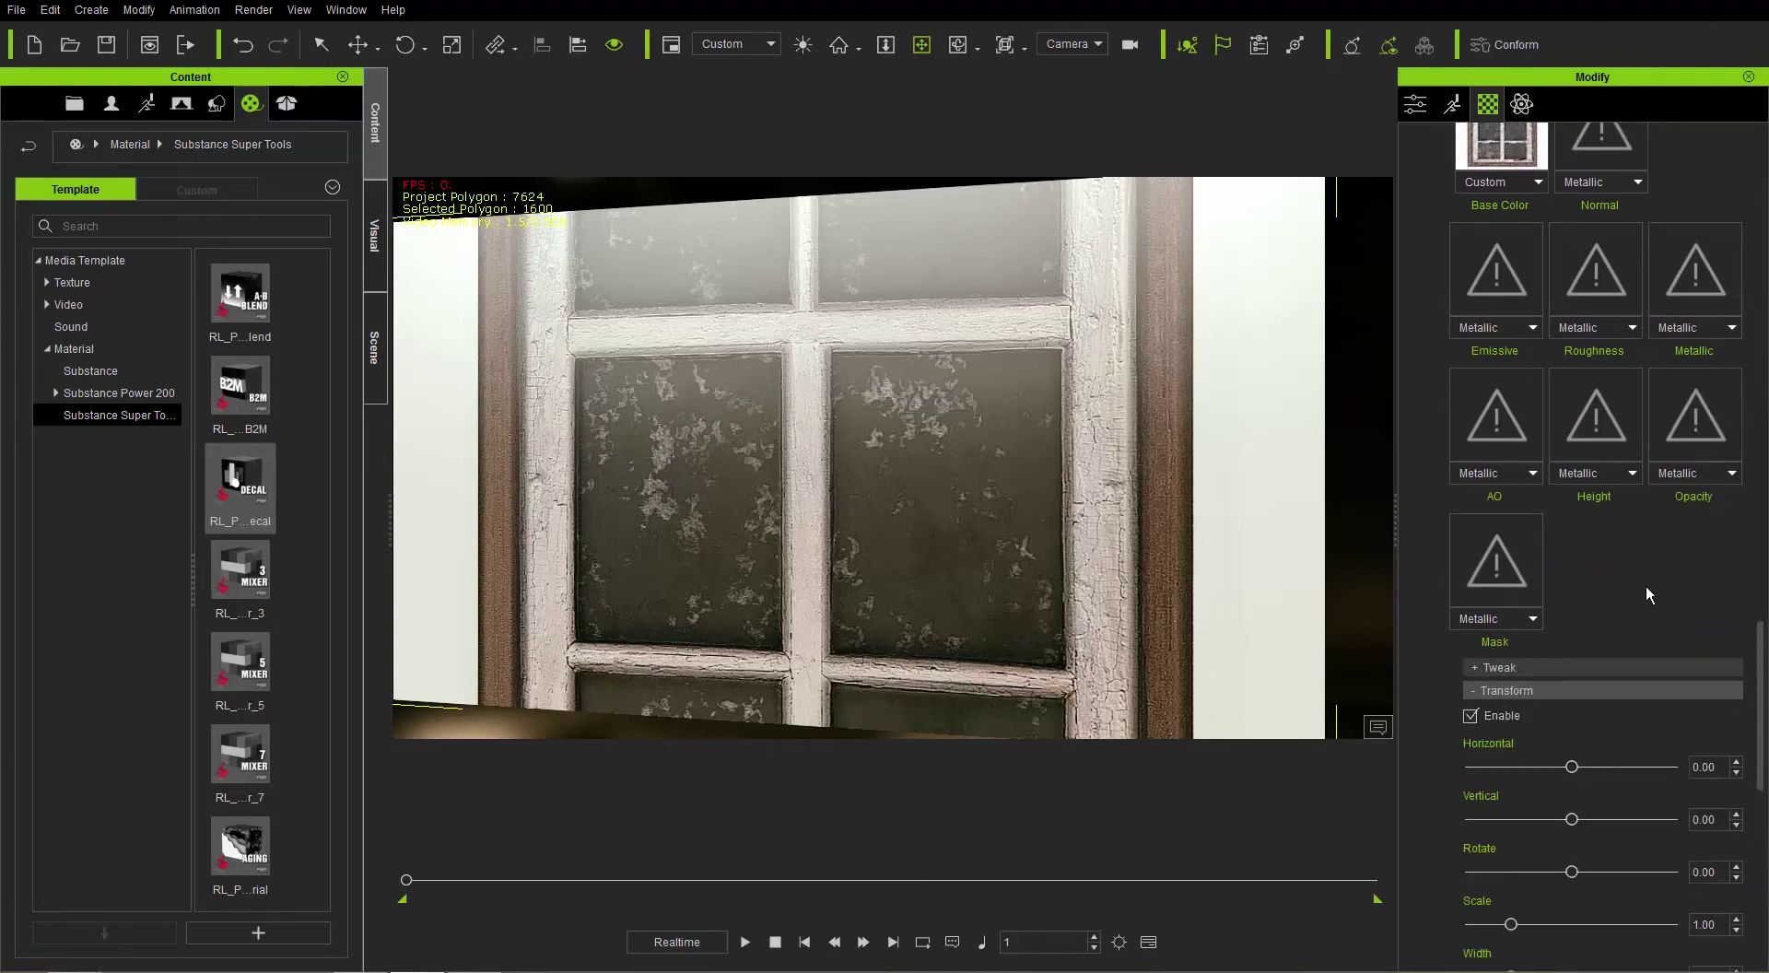
scroll(1646, 586, "down", 2)
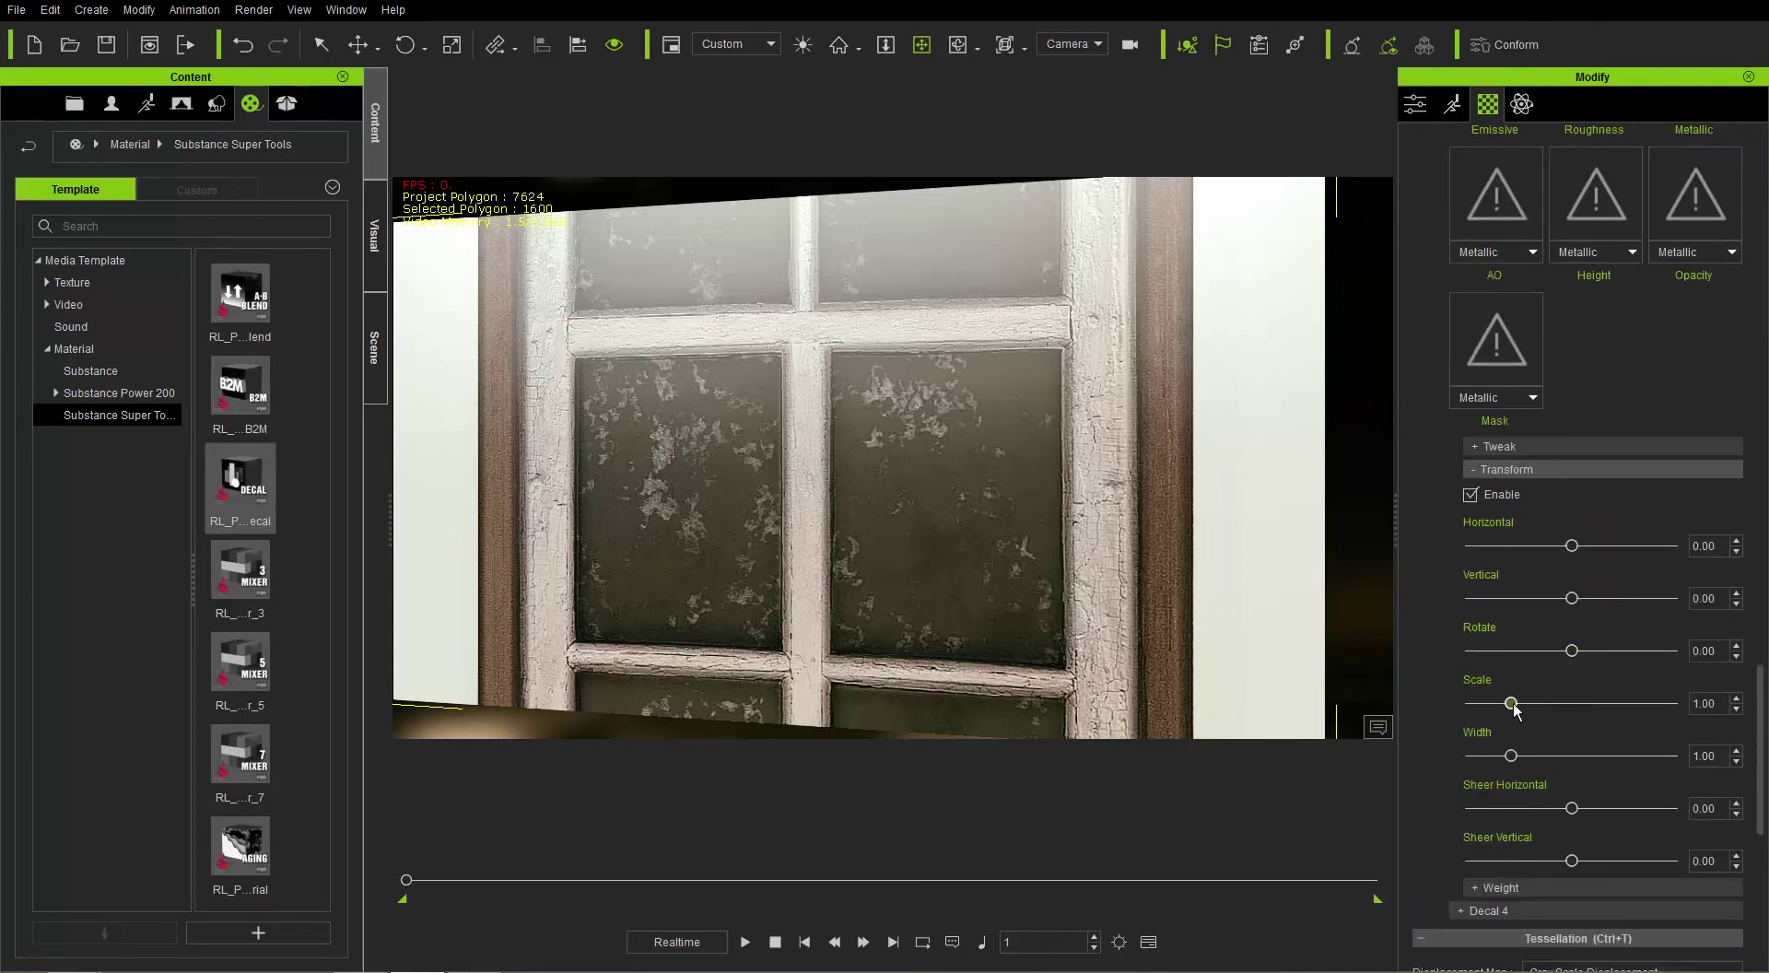
left_click_drag(1508, 704, 1486, 712)
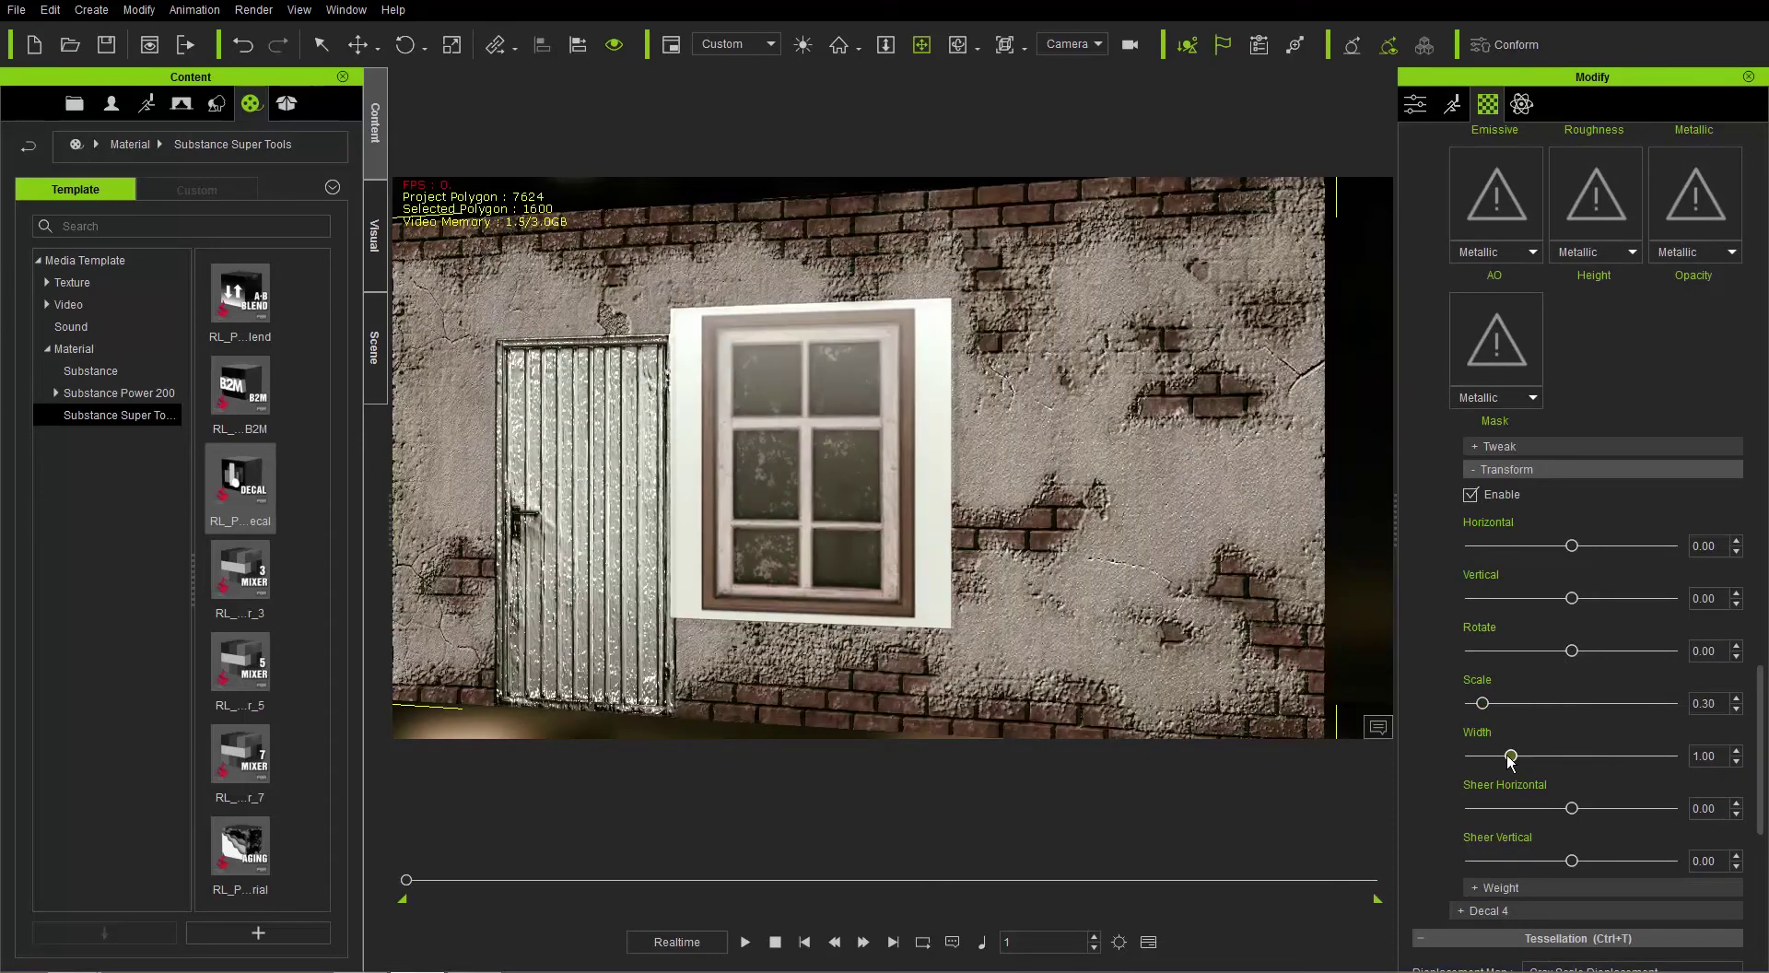
left_click_drag(1510, 755, 1505, 756)
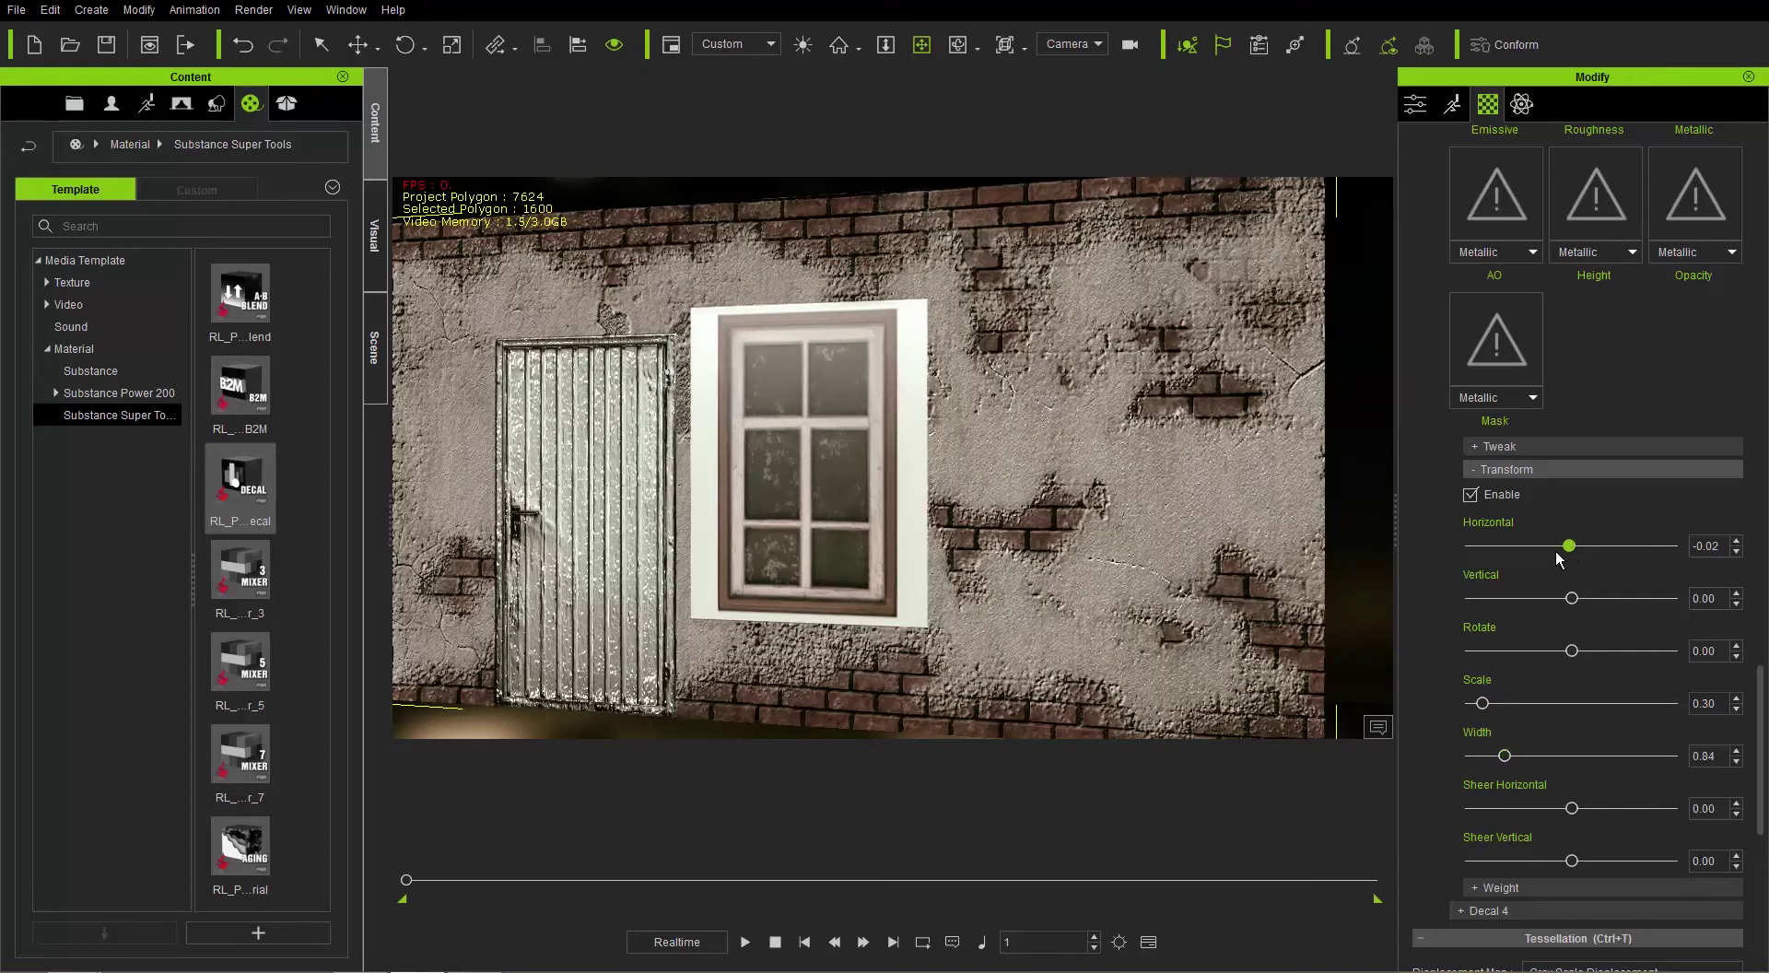
left_click_drag(1559, 558, 1573, 599)
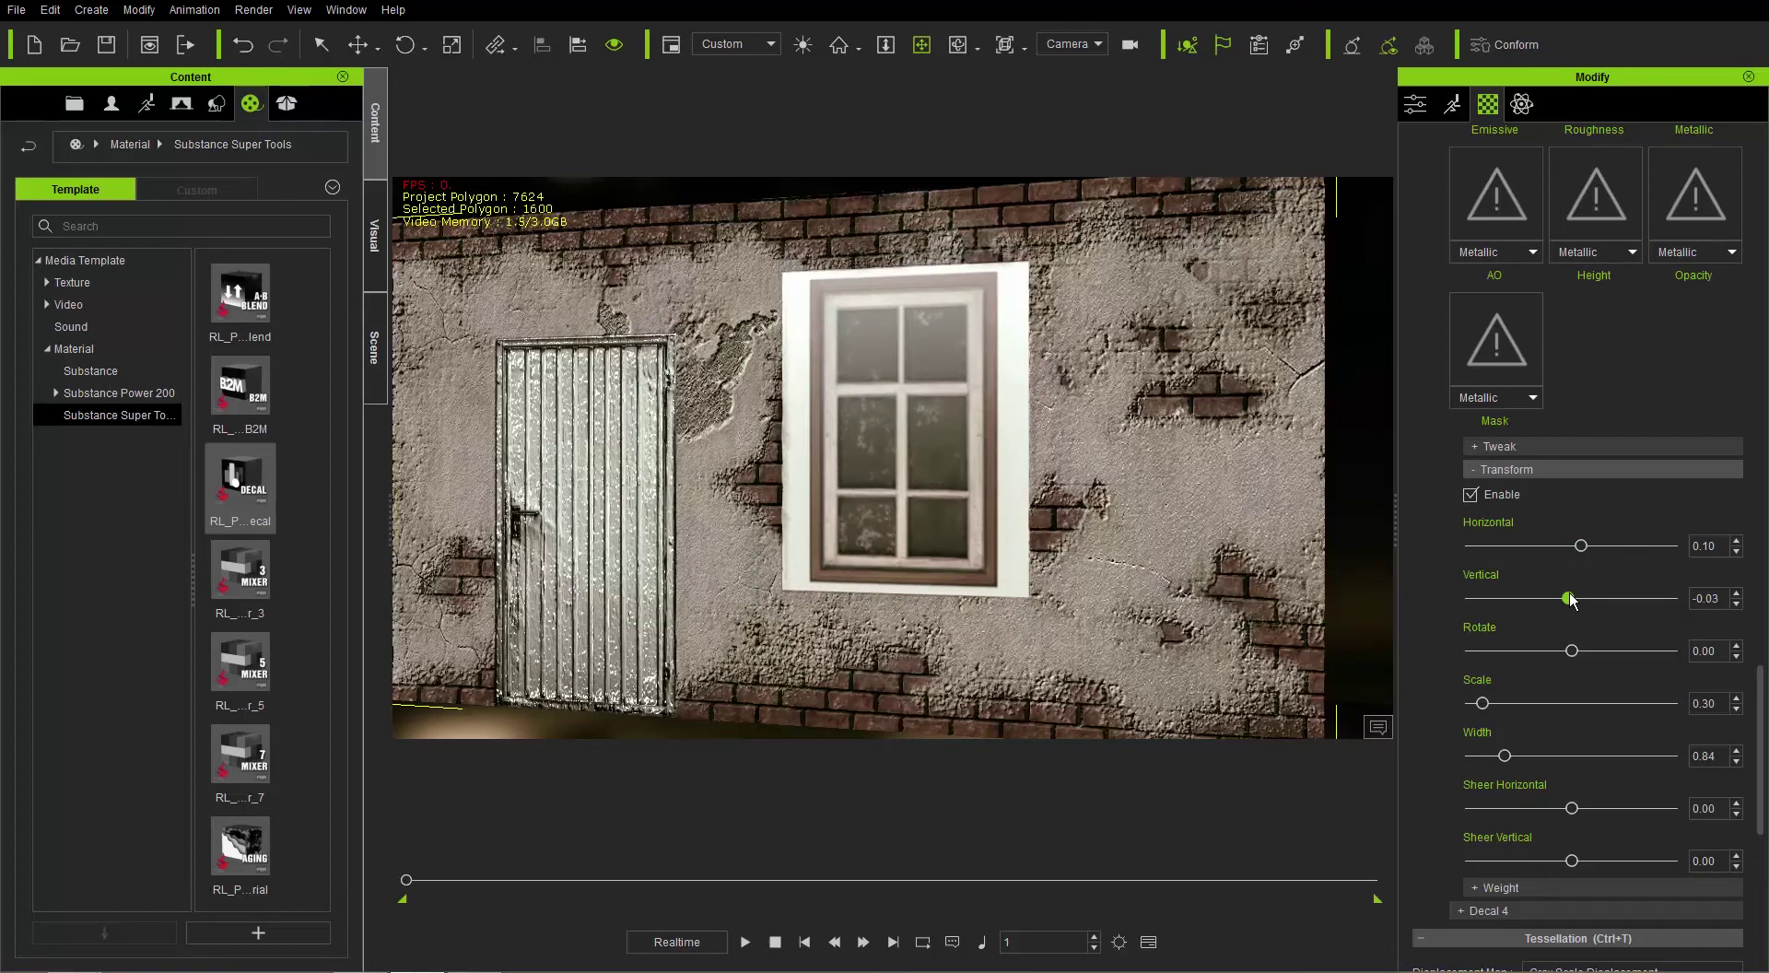
Load Window_N as Decal 3's Normal map and Window_R as its Roughness map, leaving Metallic without an image.
scroll(1713, 395, "up", 5)
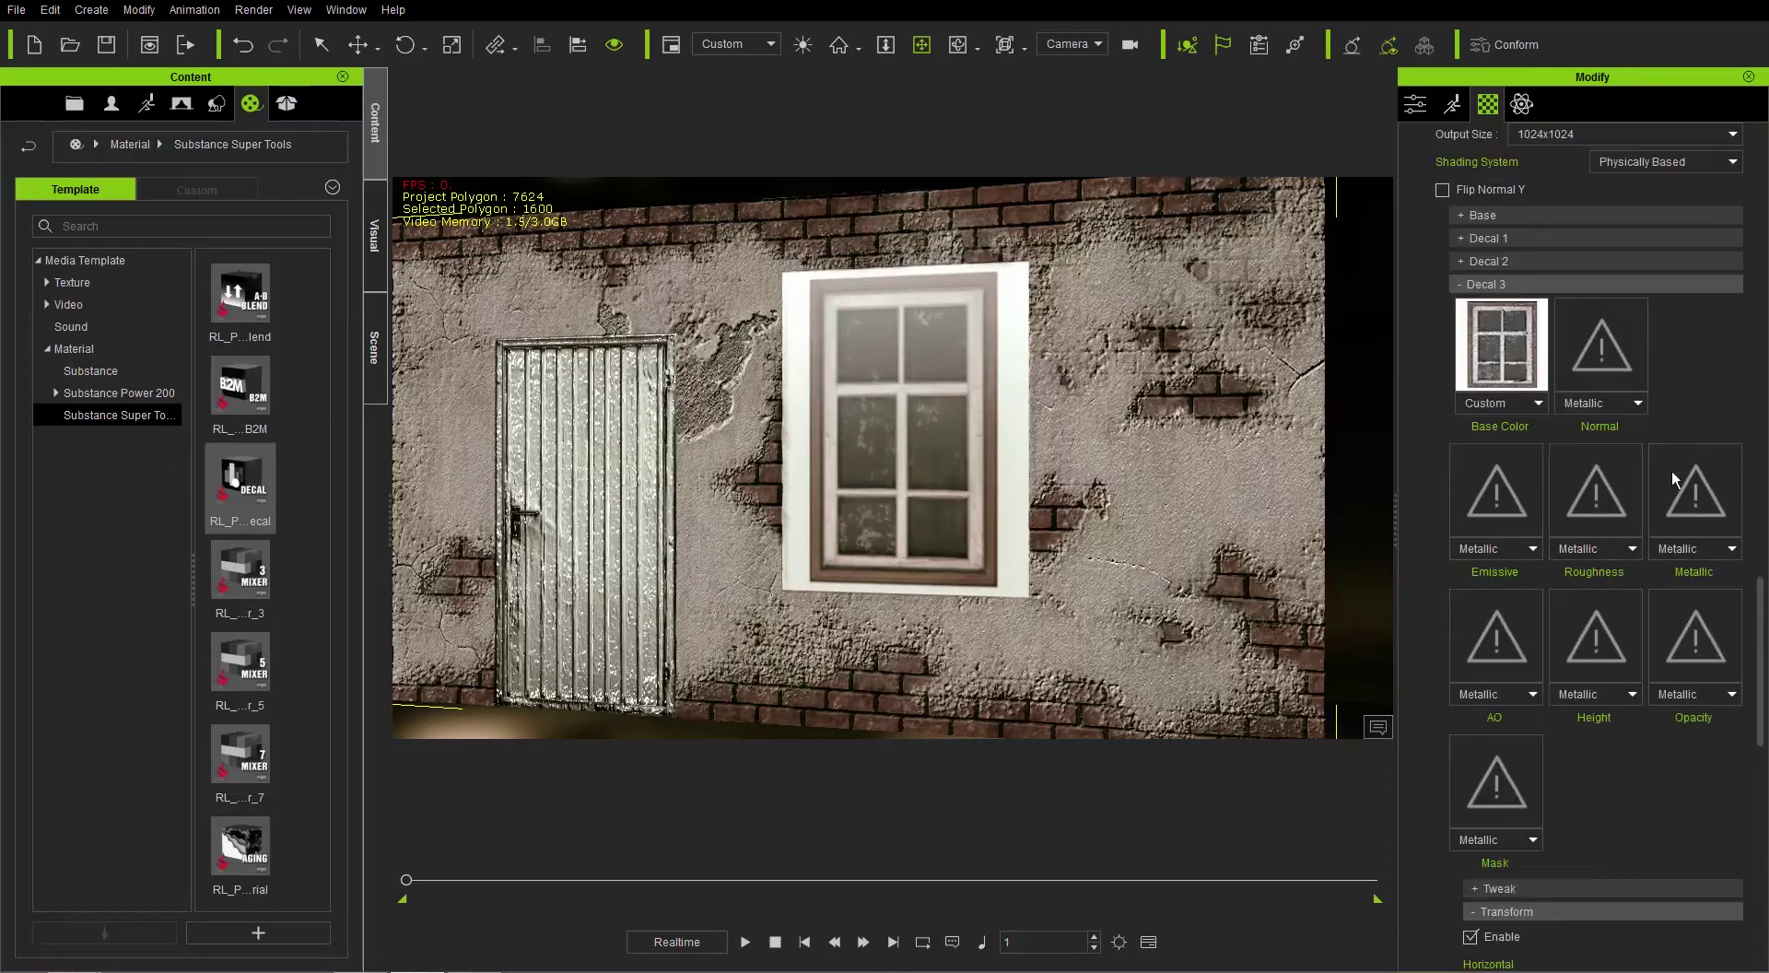
left_click(1599, 351)
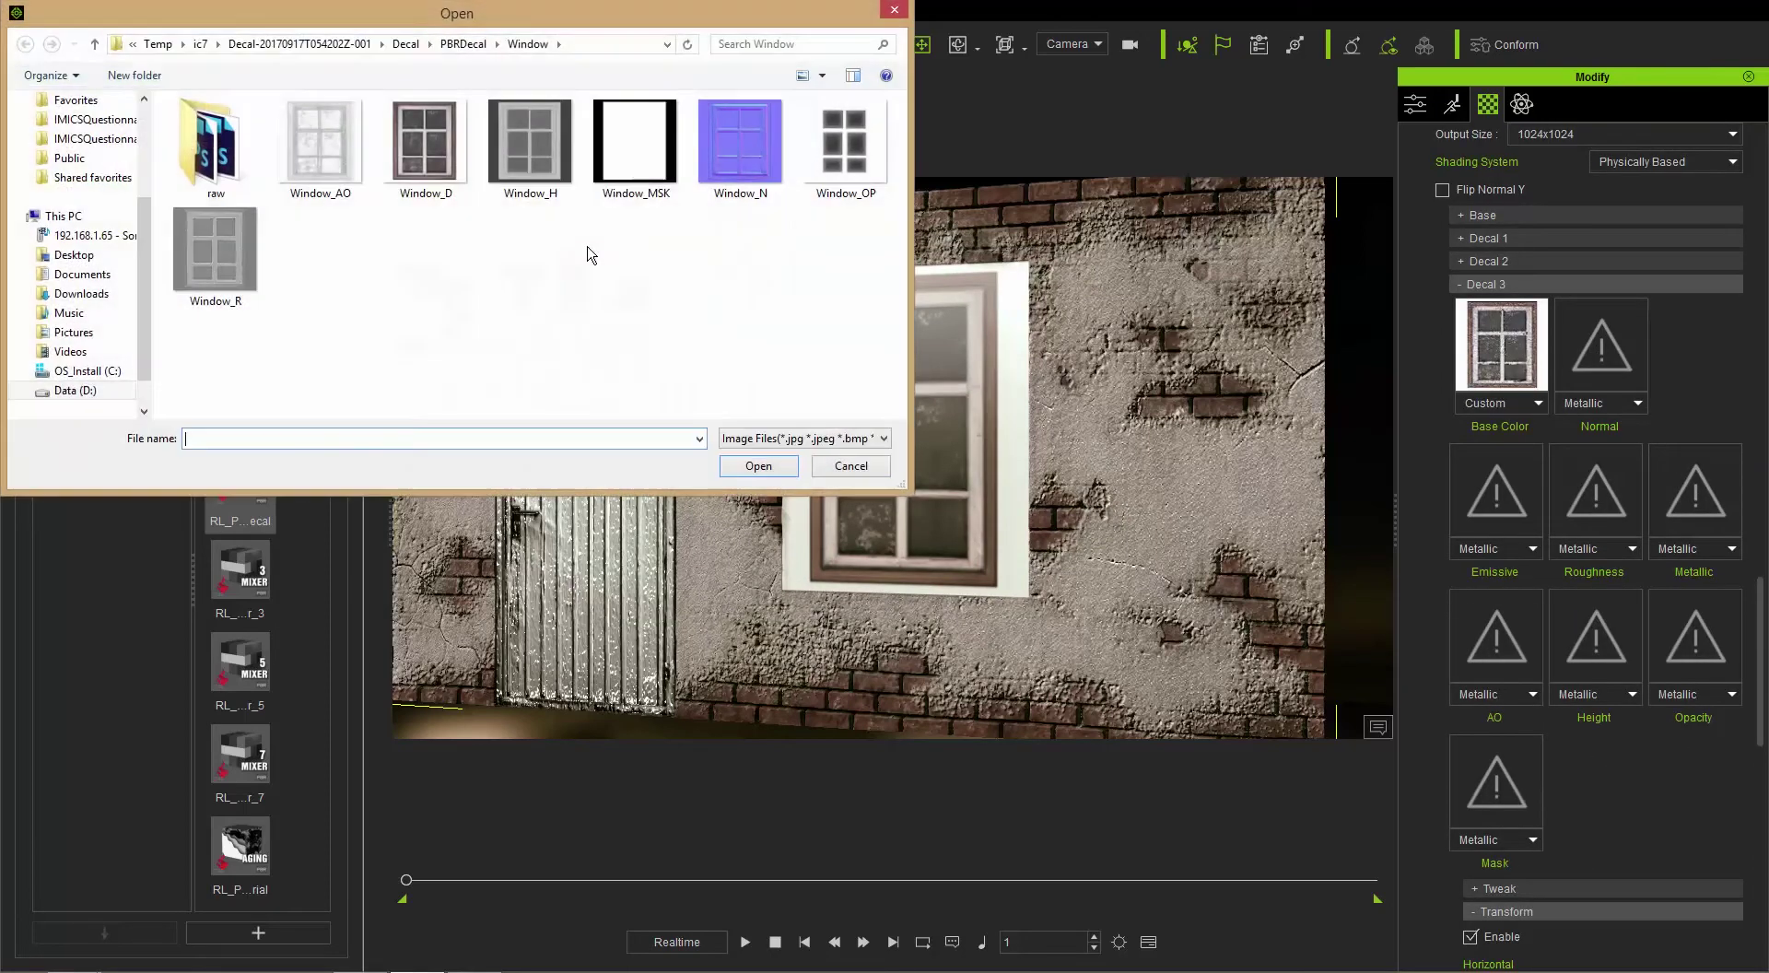
double_click(735, 147)
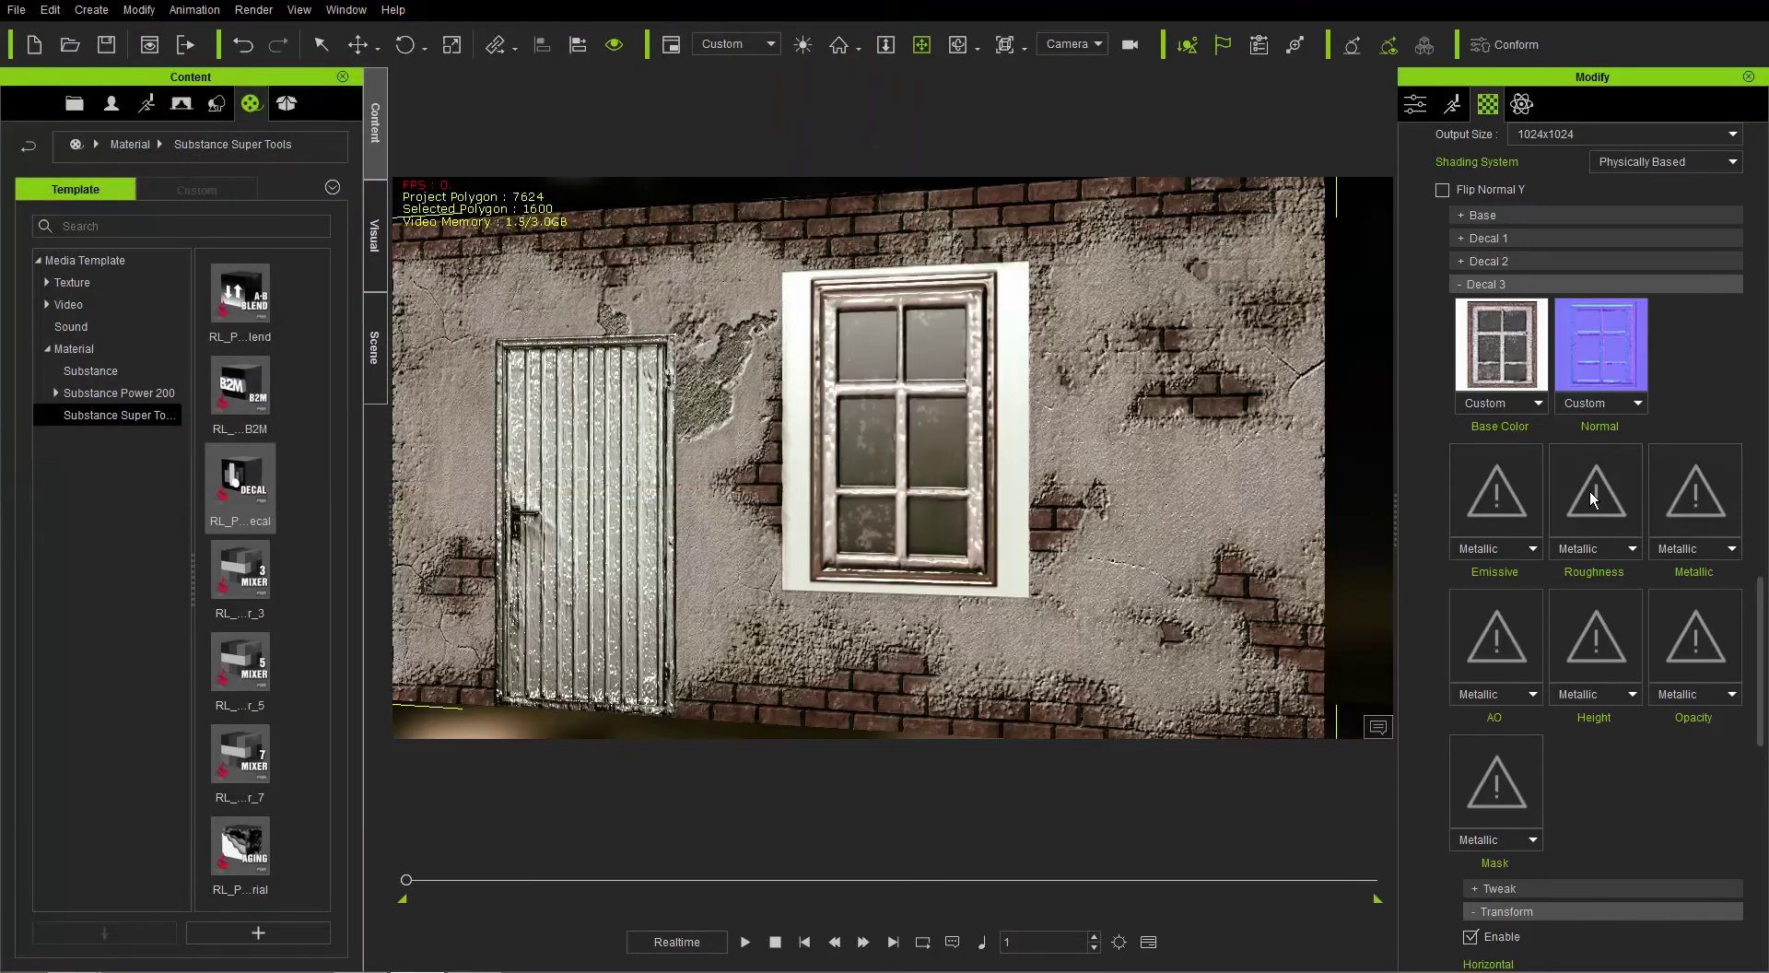
left_click(1591, 499)
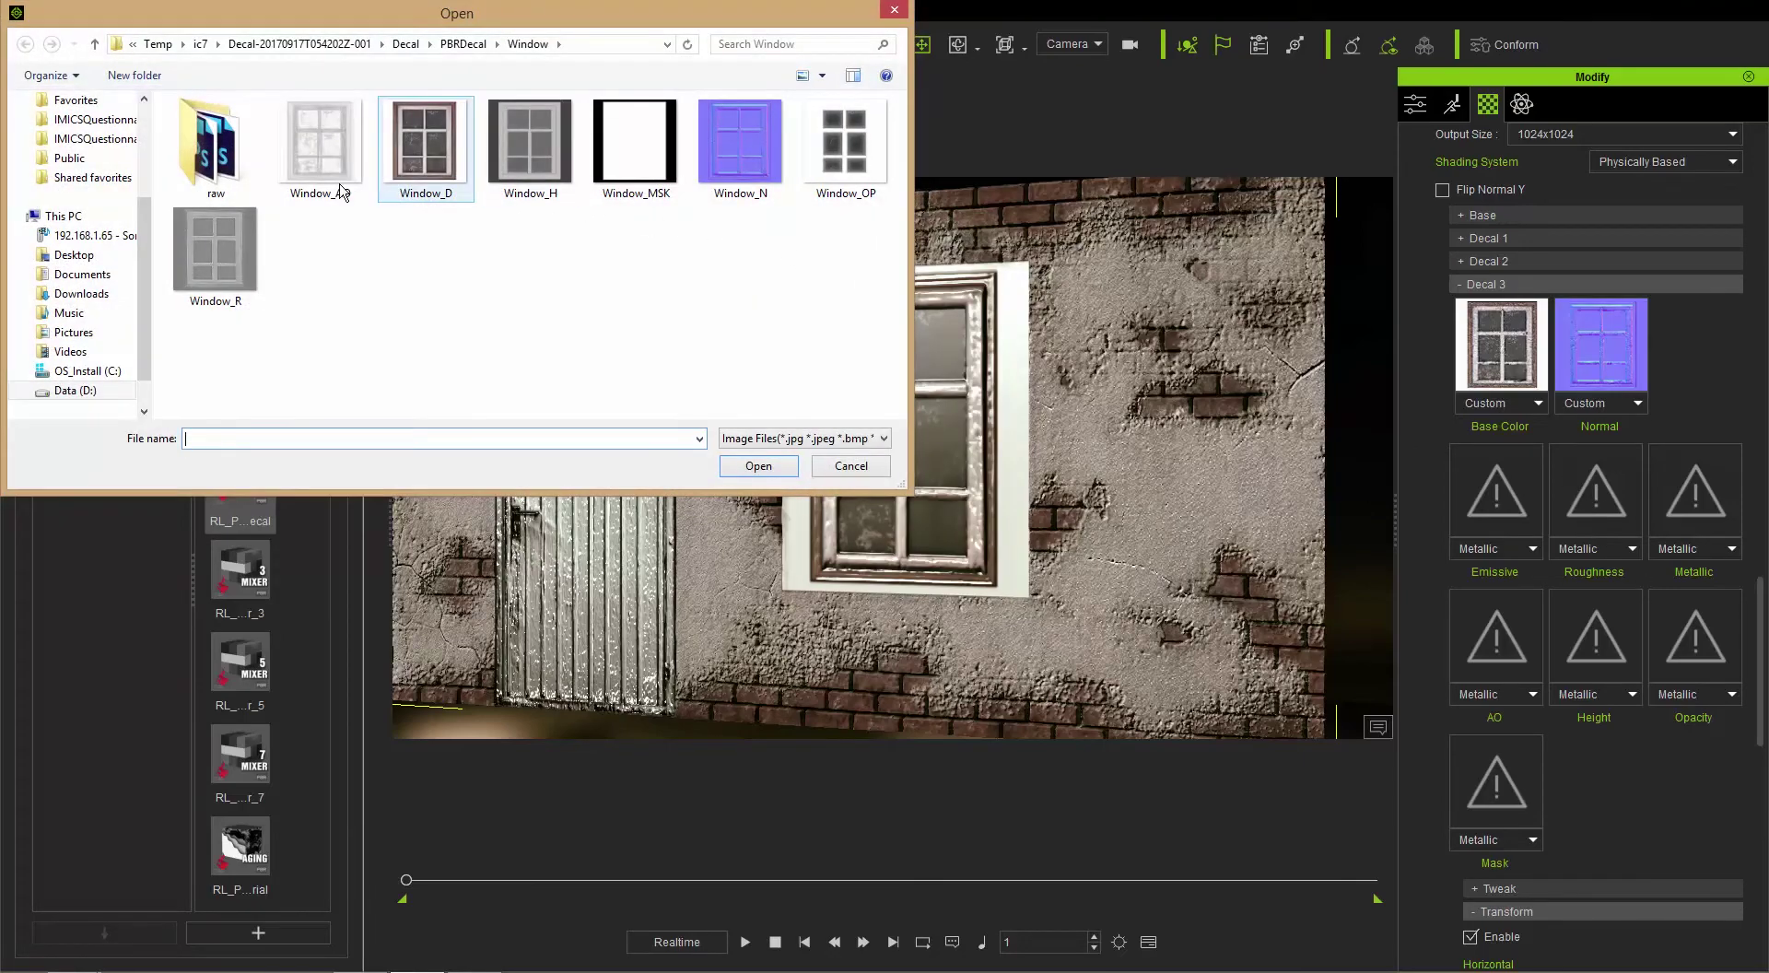
double_click(243, 273)
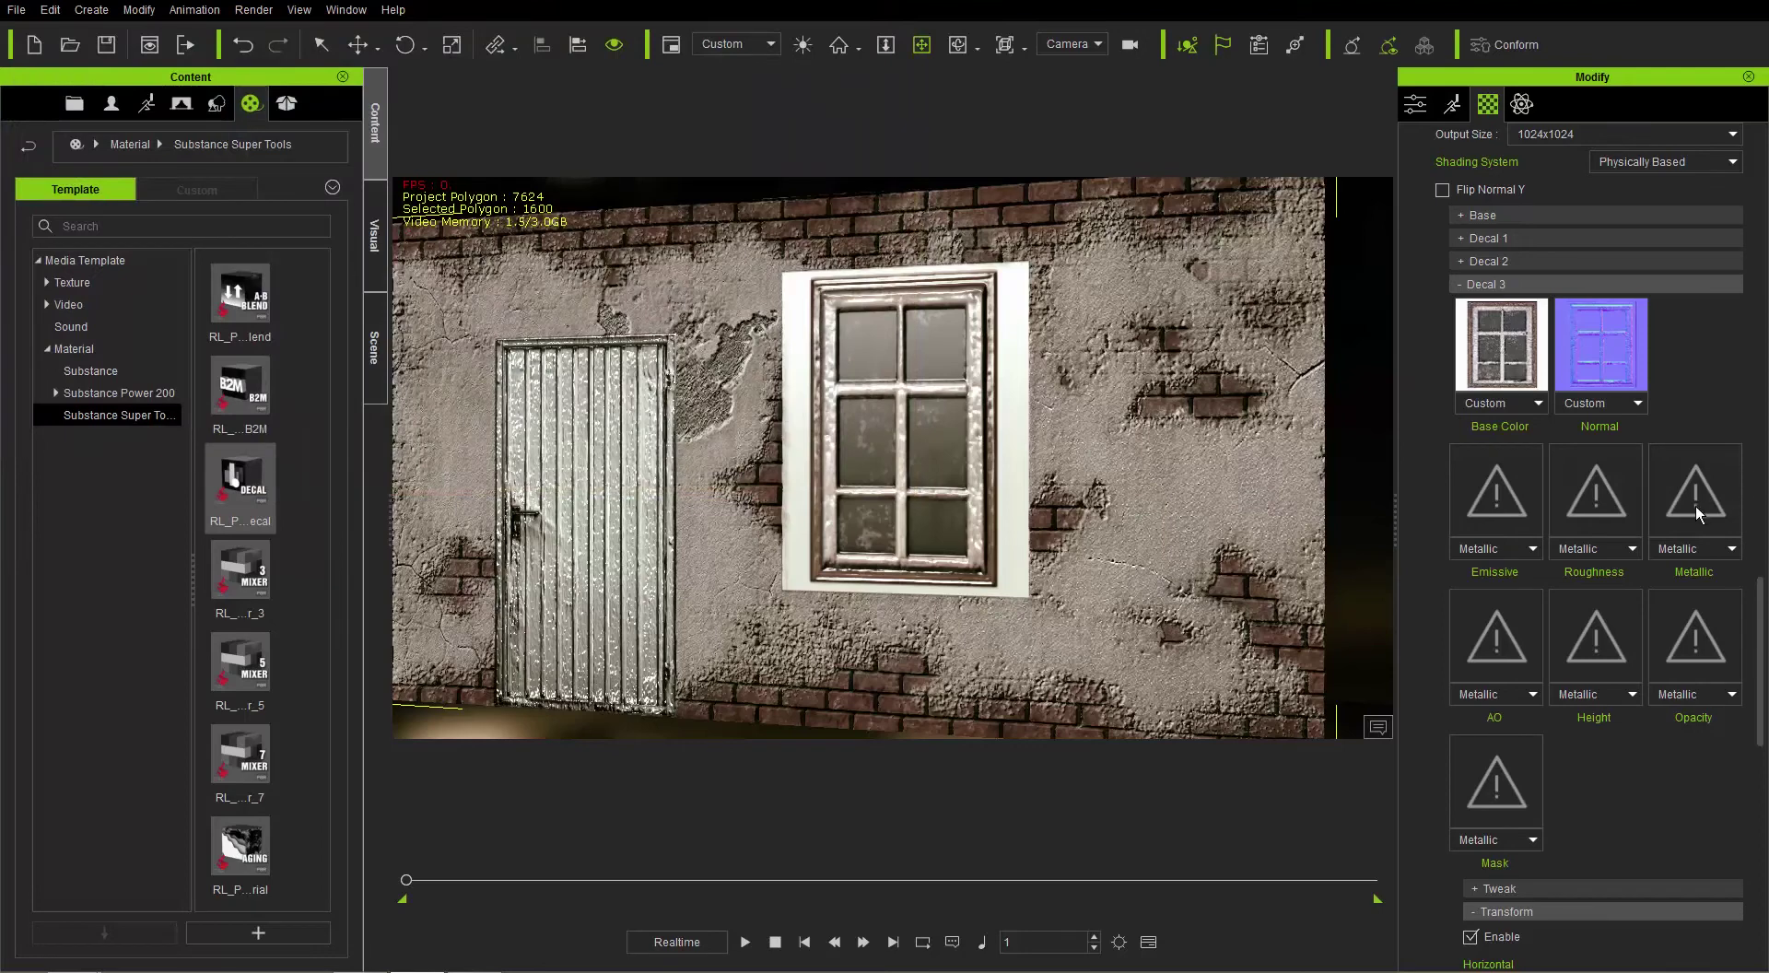
left_click(1683, 512)
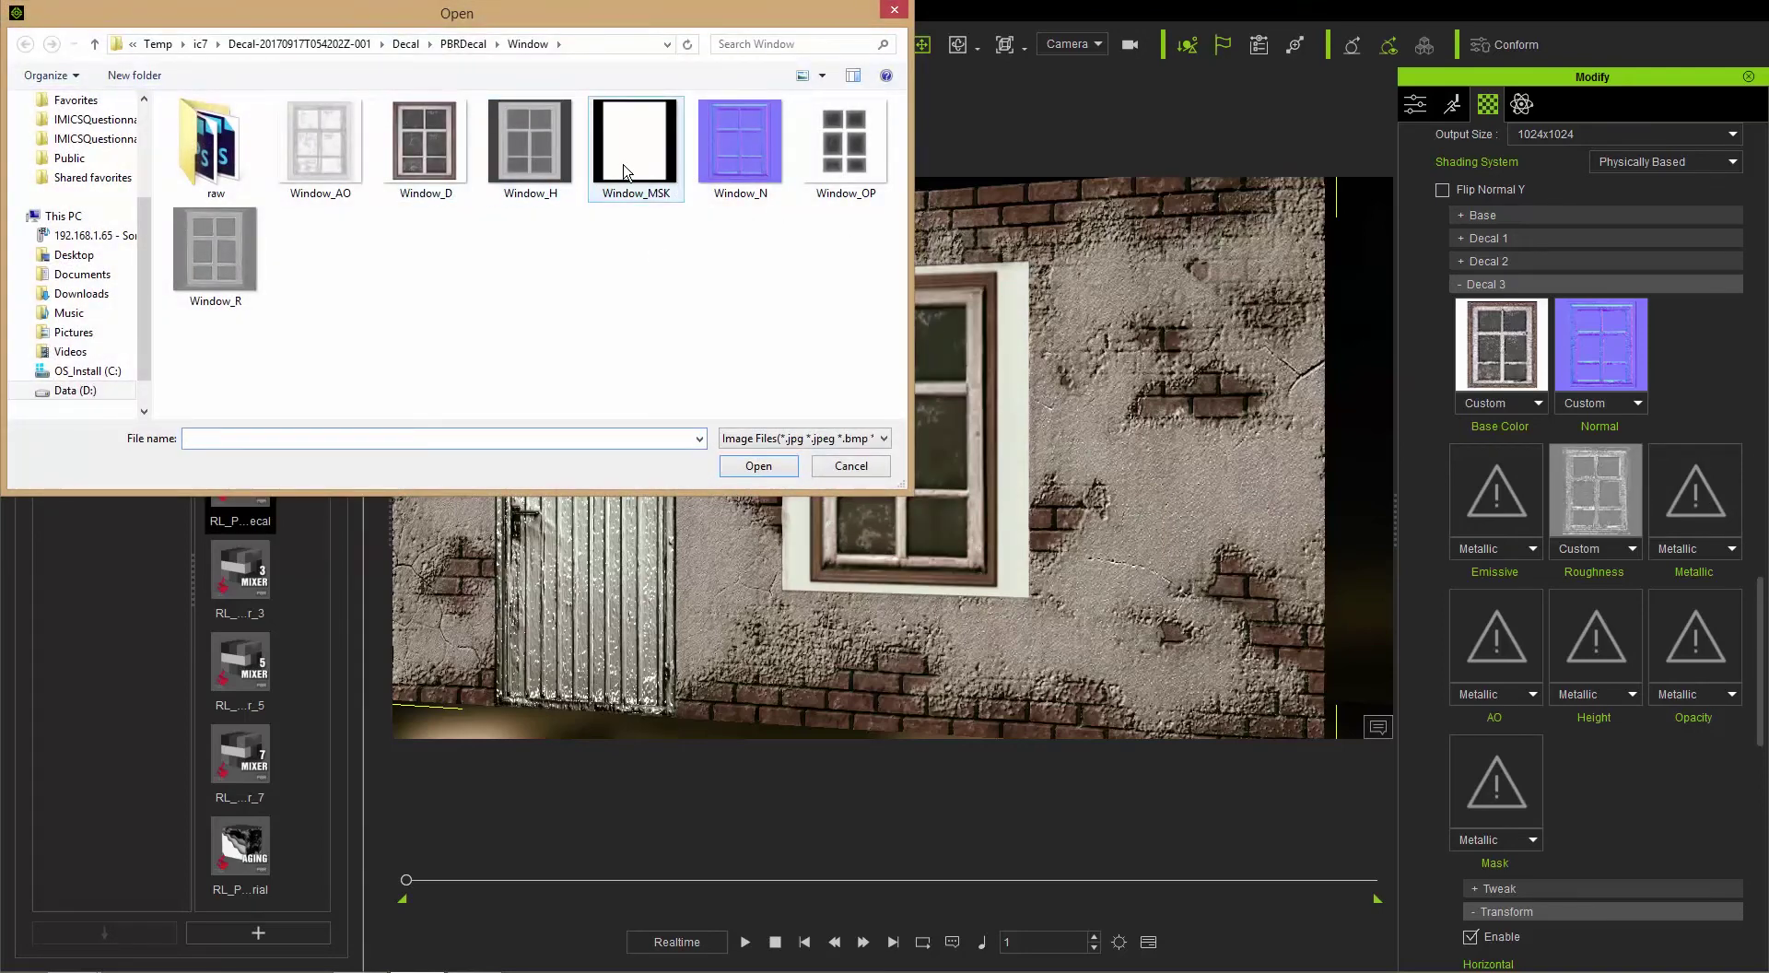
left_click(851, 465)
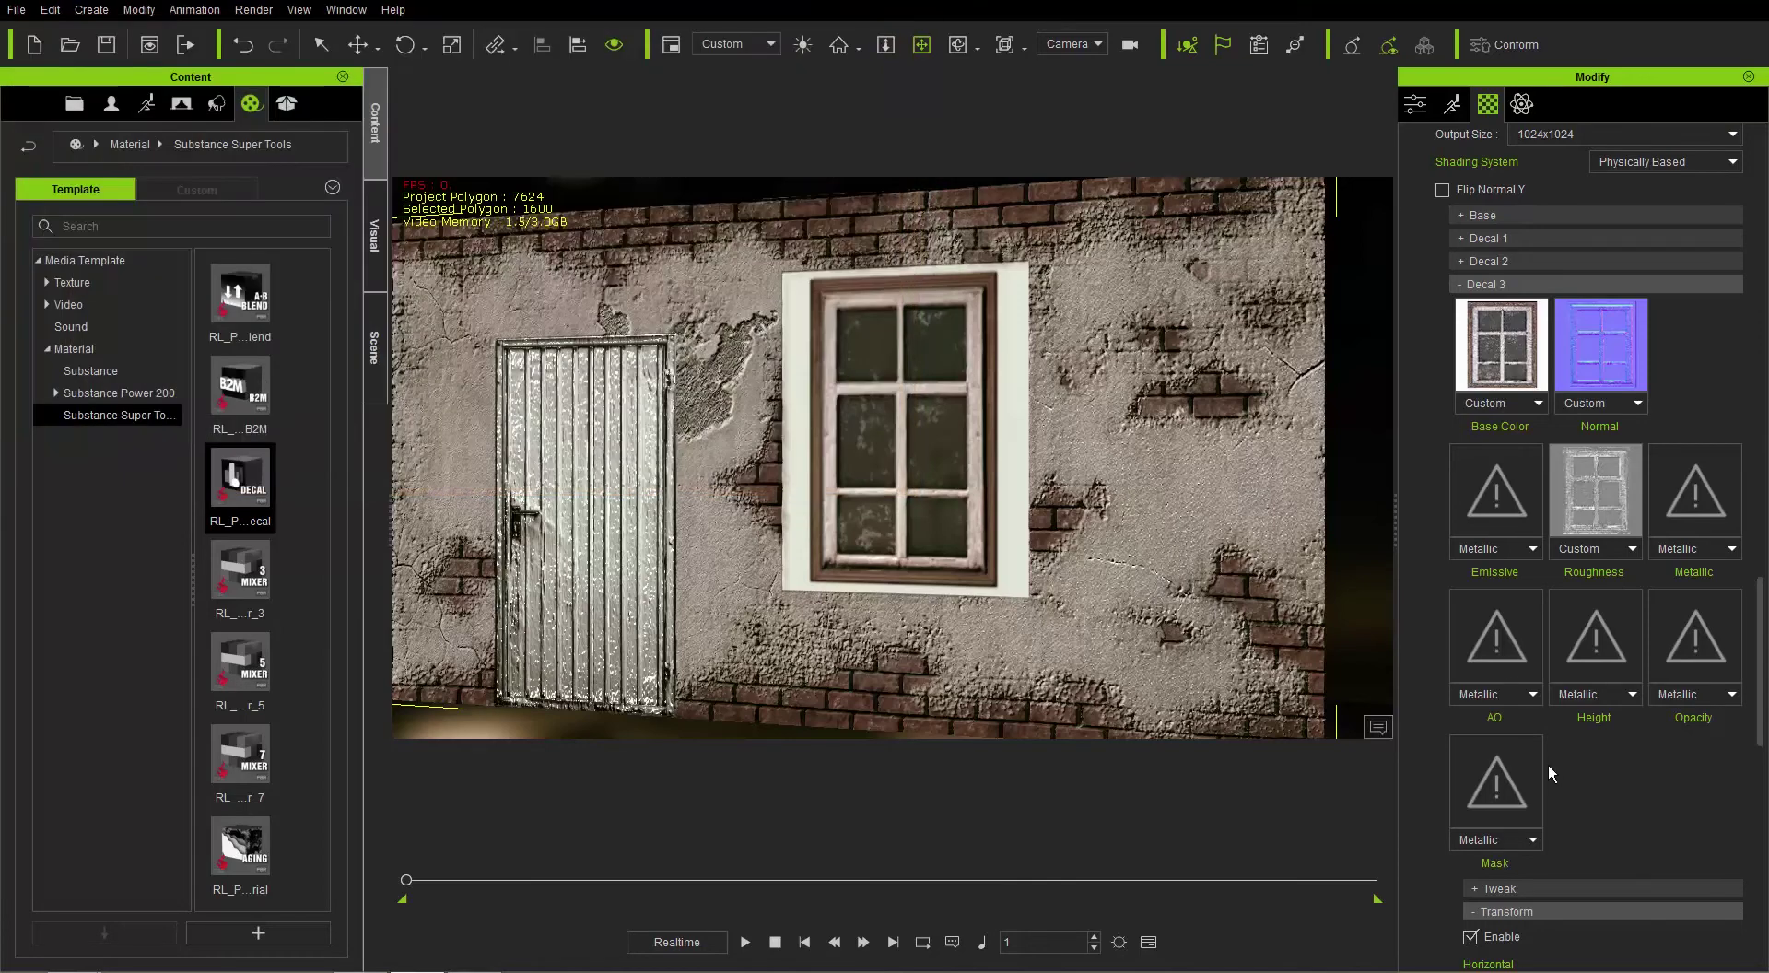
Load Window_MSK as Decal 3's Mask, Window_AO as its AO map and Window_H as its Height map.
left_click(1513, 813)
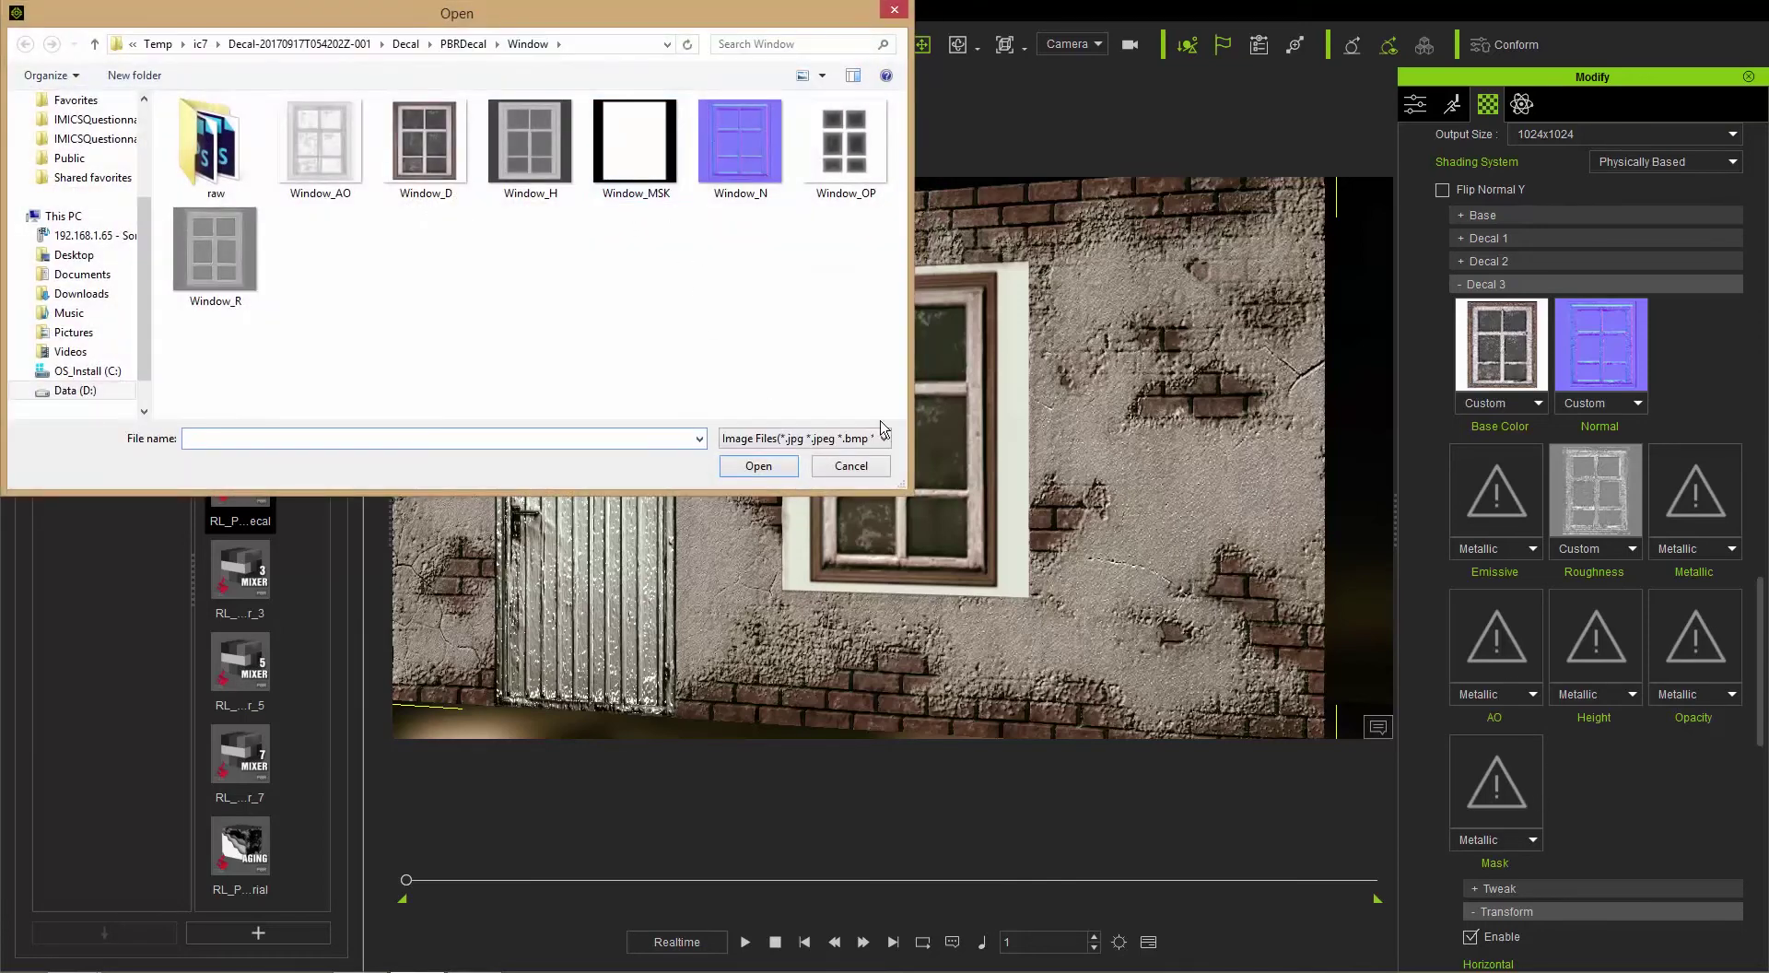
double_click(655, 158)
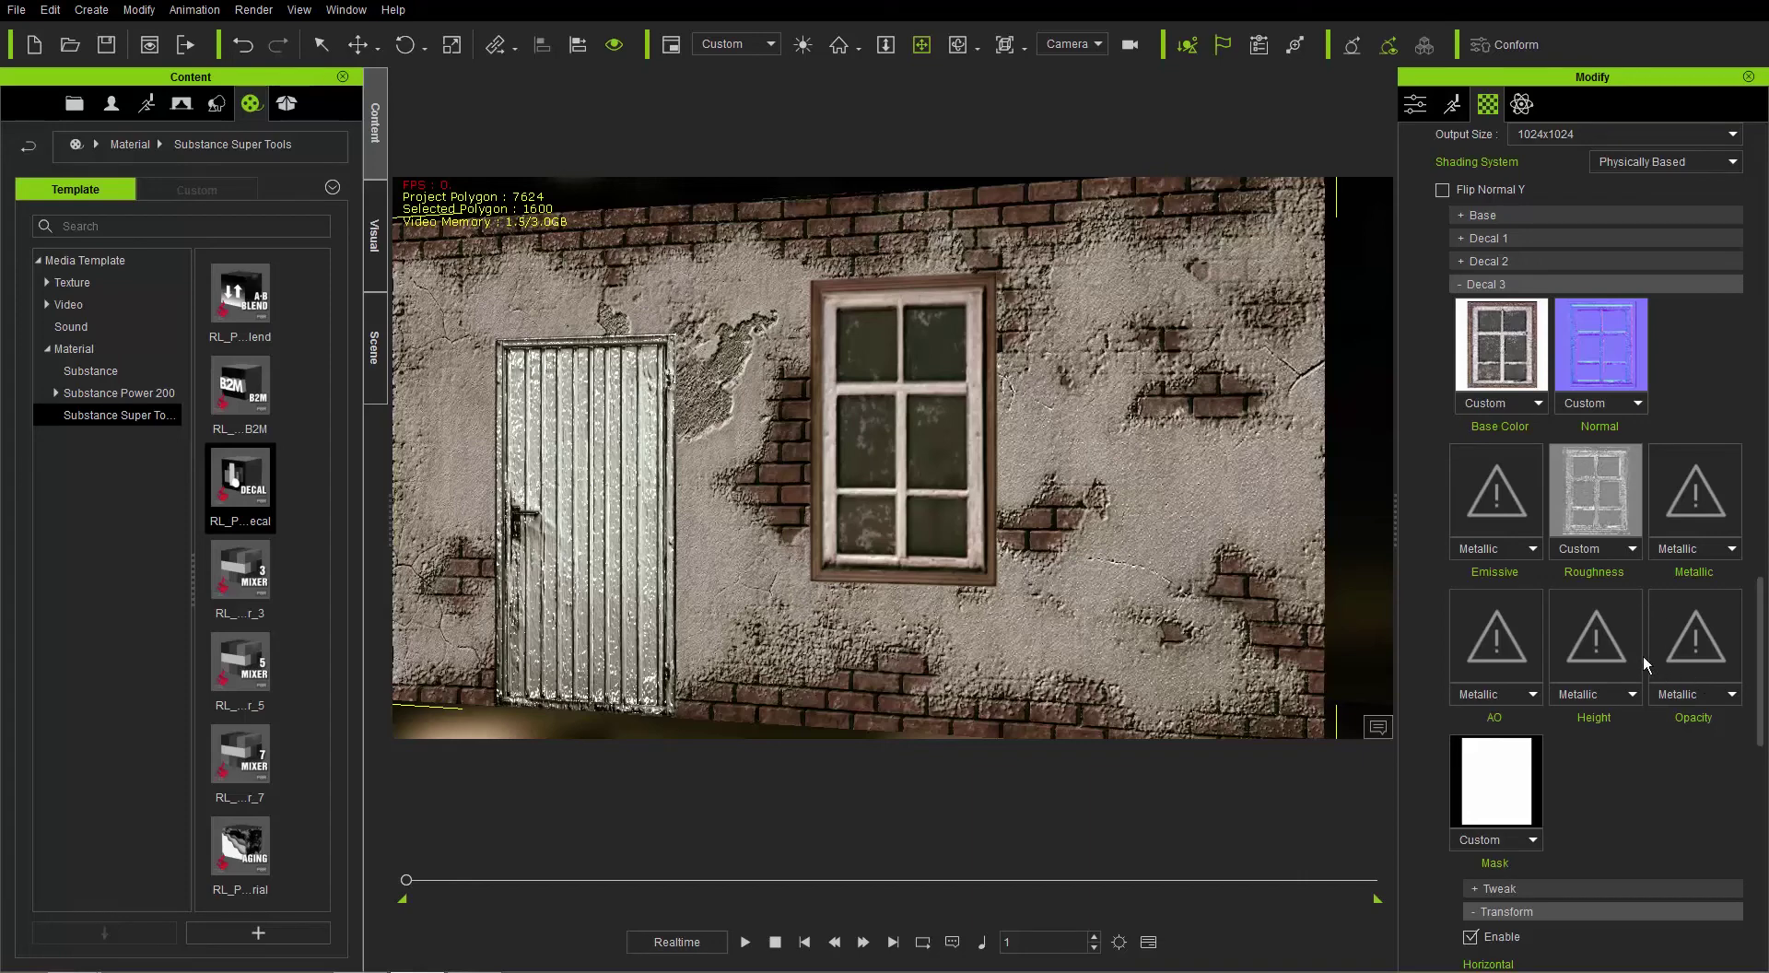
double_click(1501, 647)
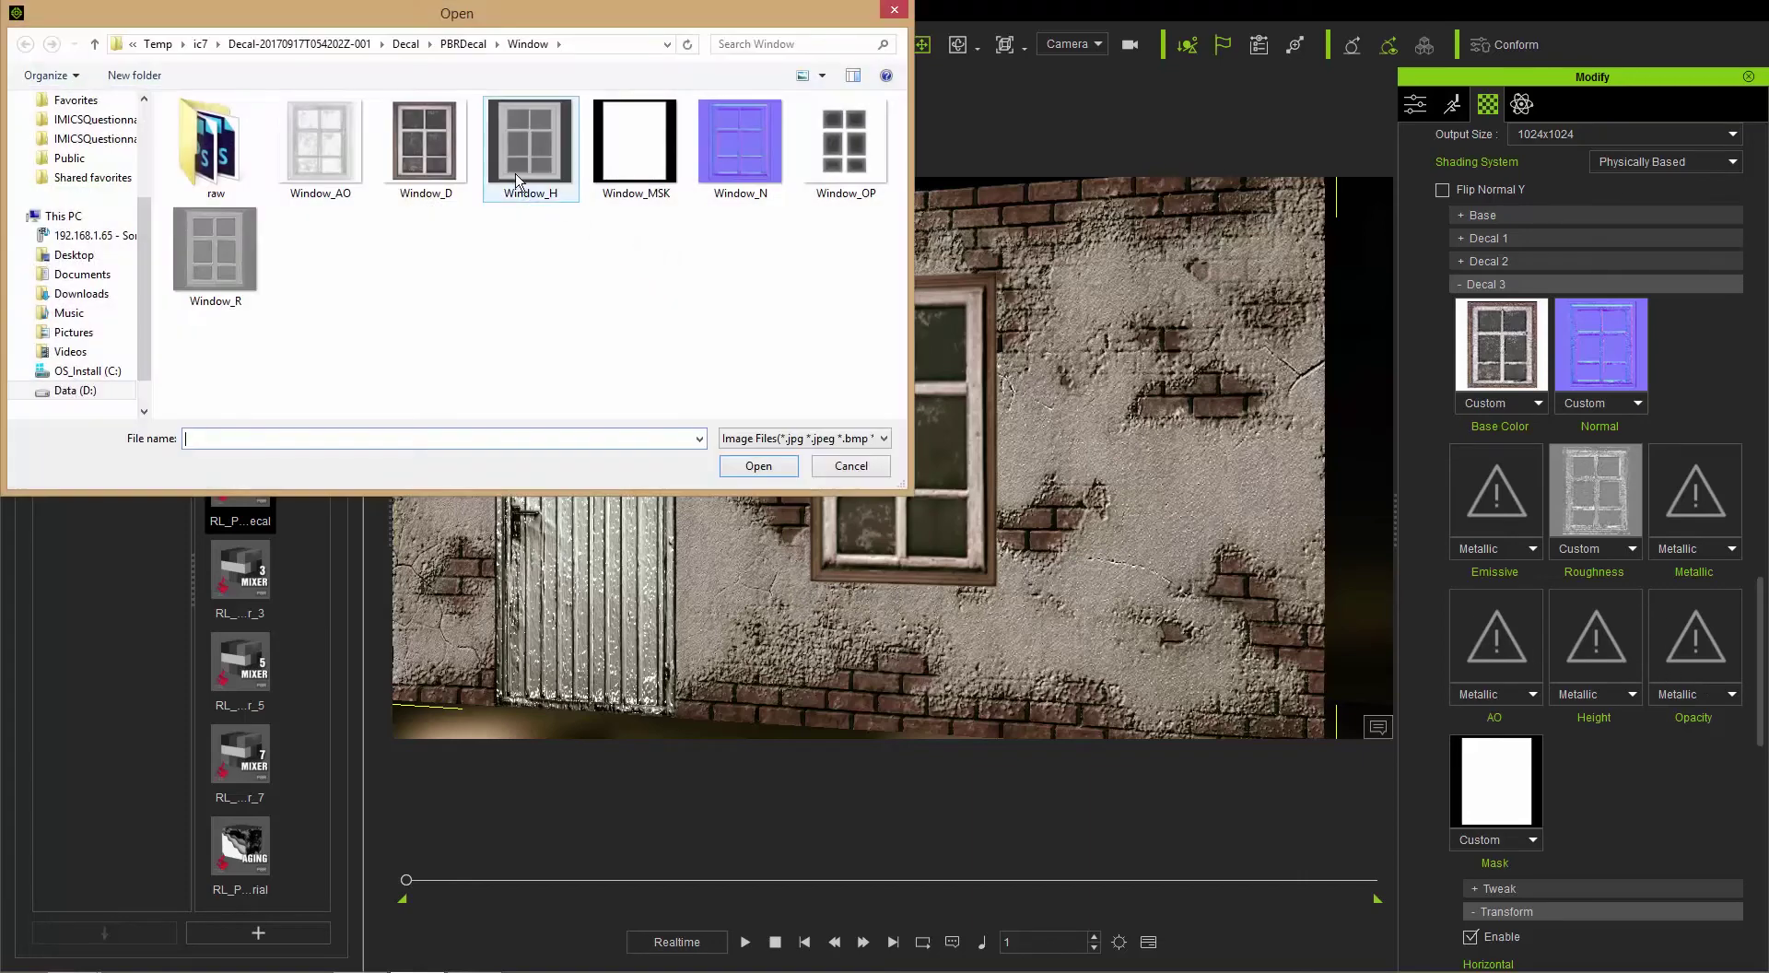
double_click(322, 145)
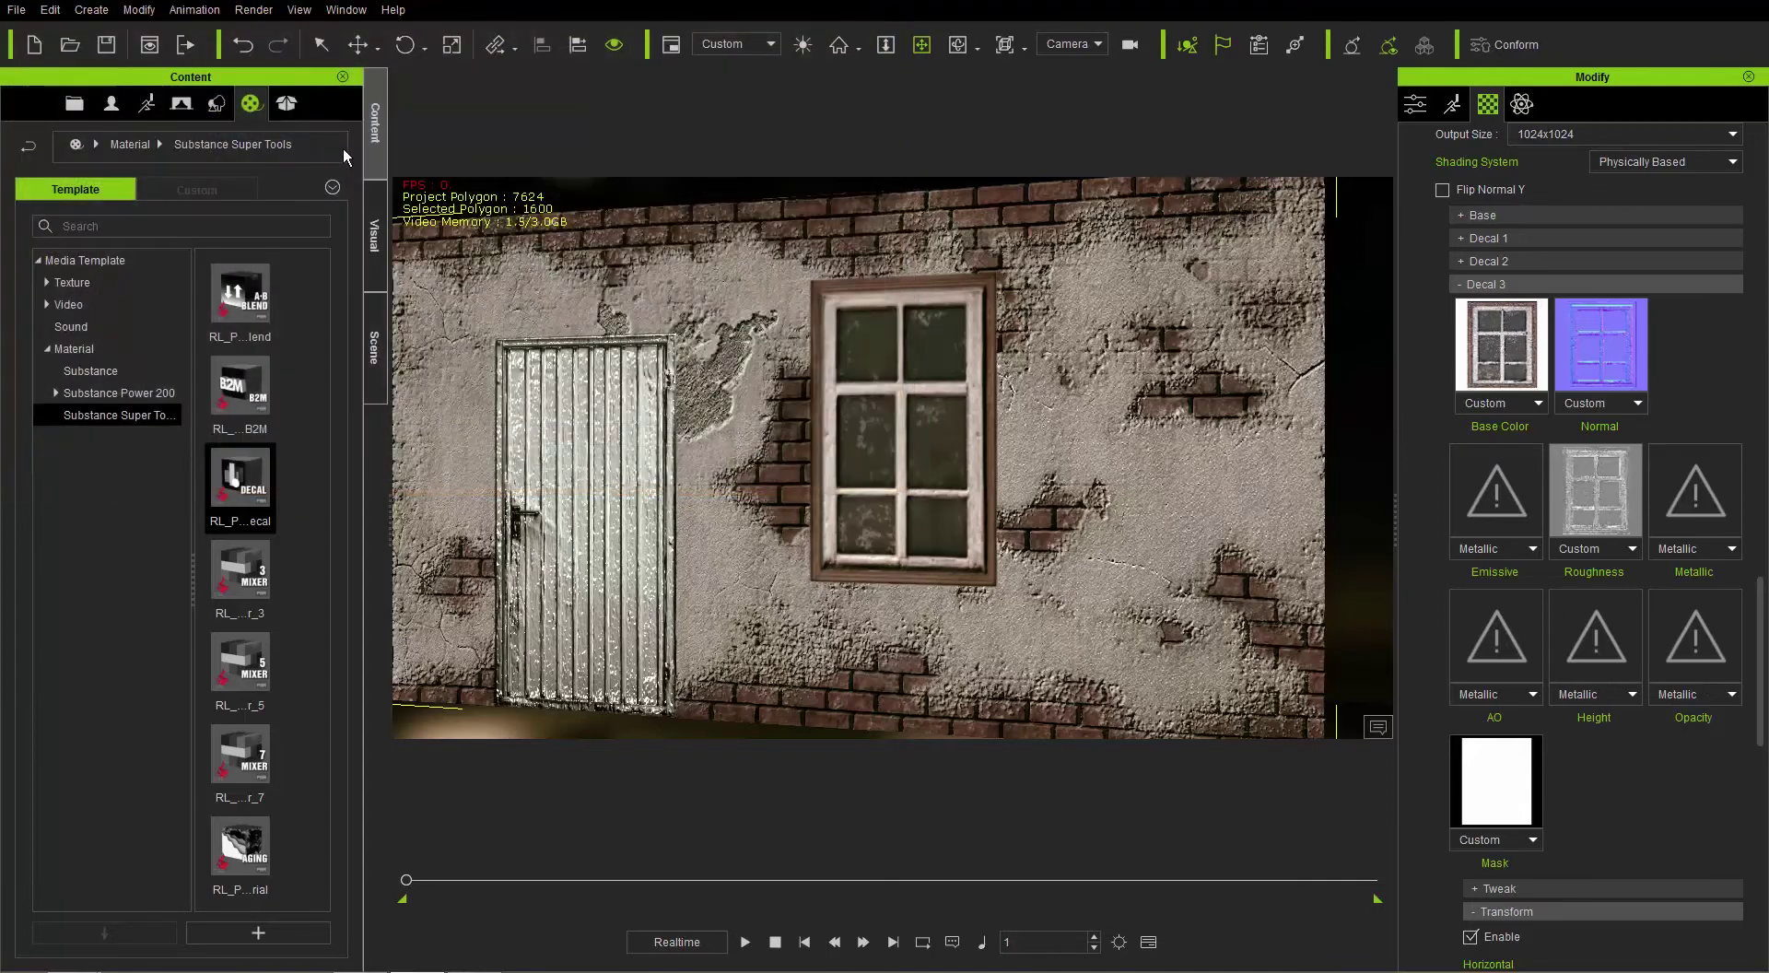
double_click(1601, 640)
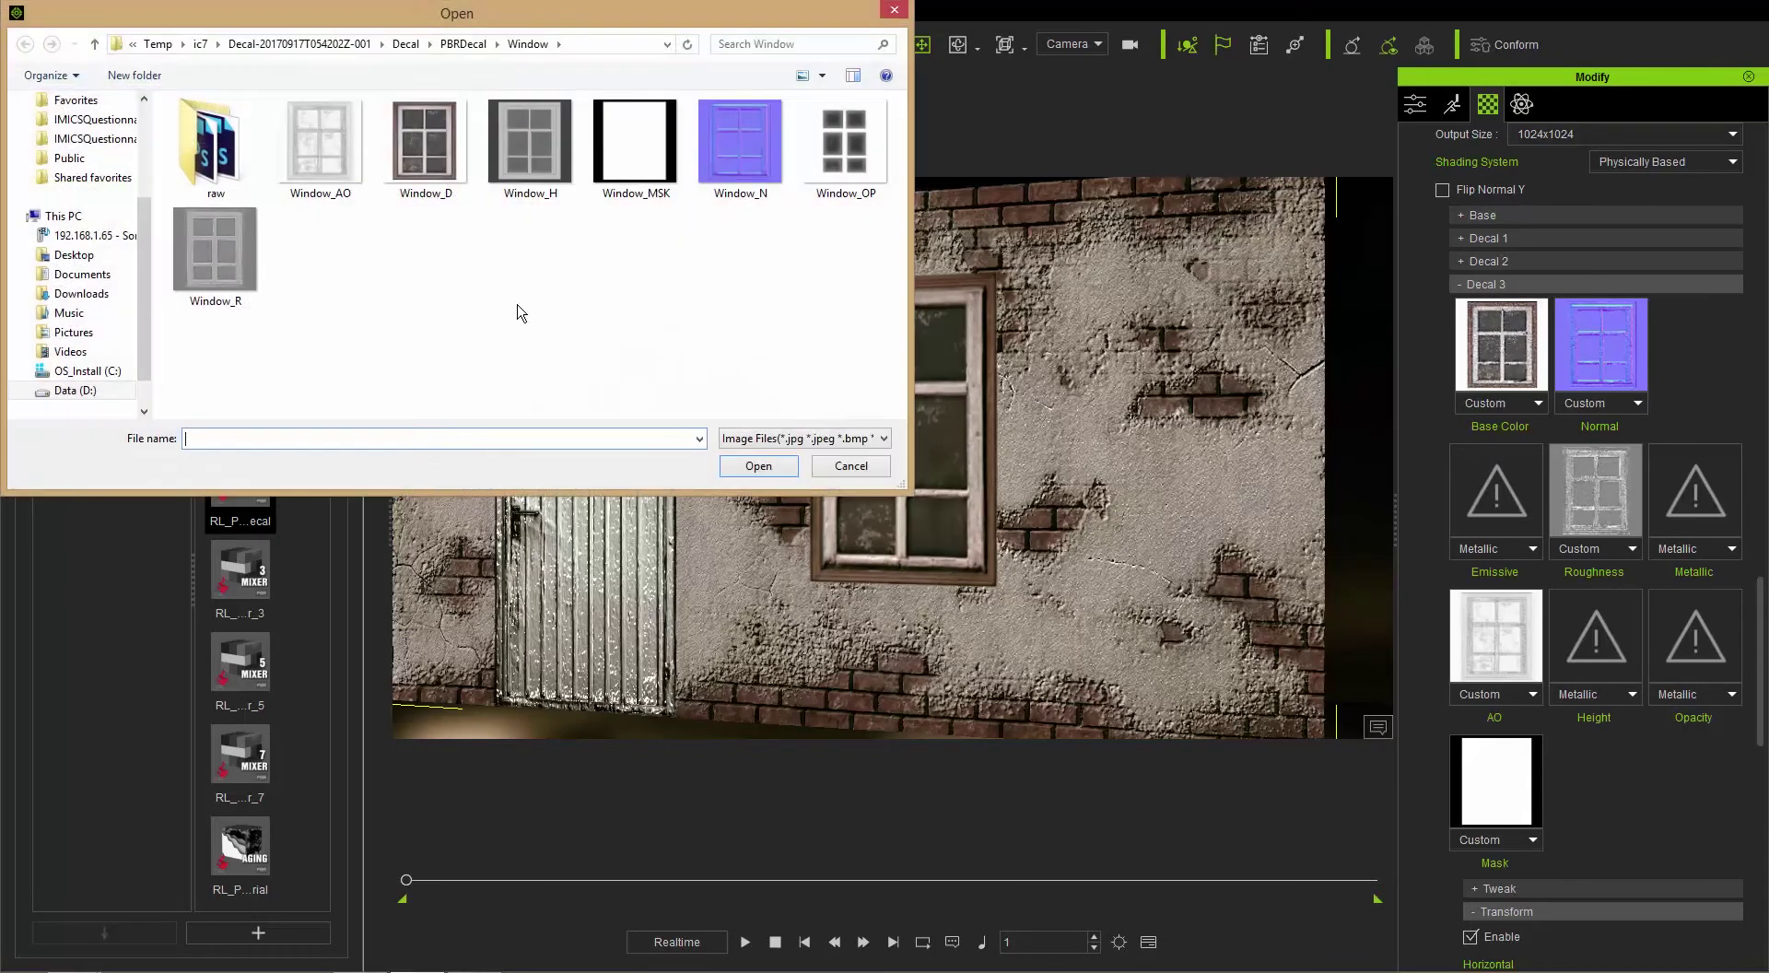
double_click(541, 143)
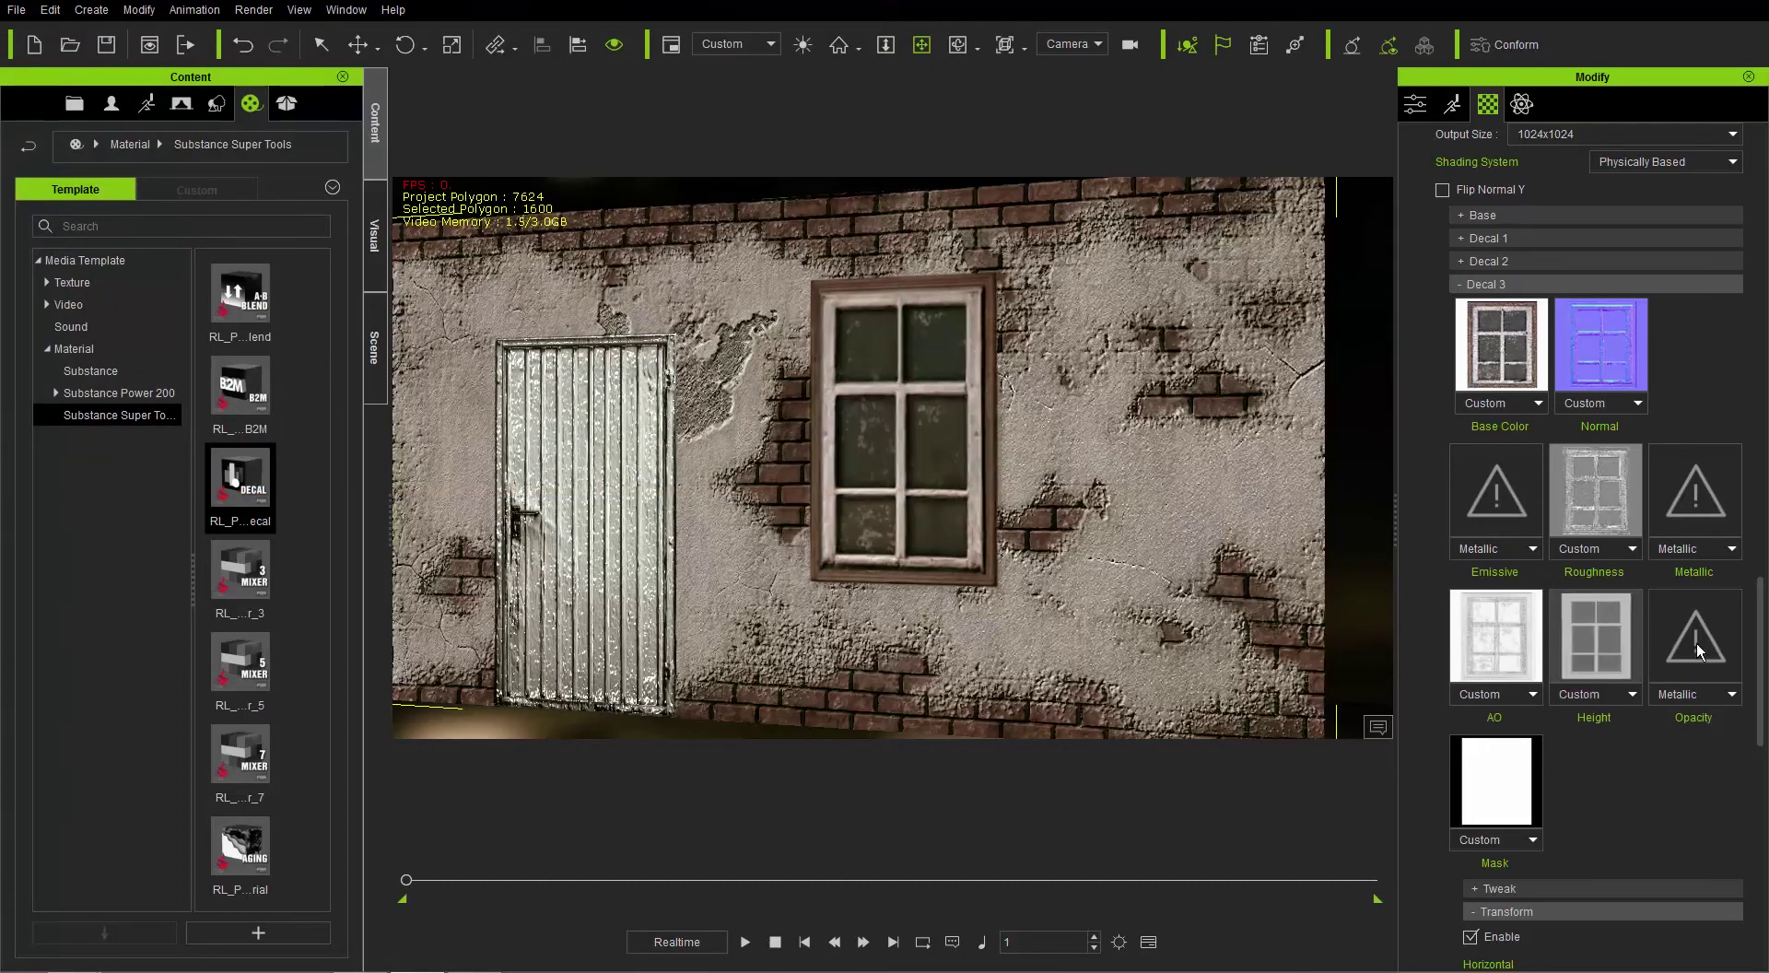
Preview the Window_OP image at full size and load it as Decal 3's Opacity map.
double_click(1668, 614)
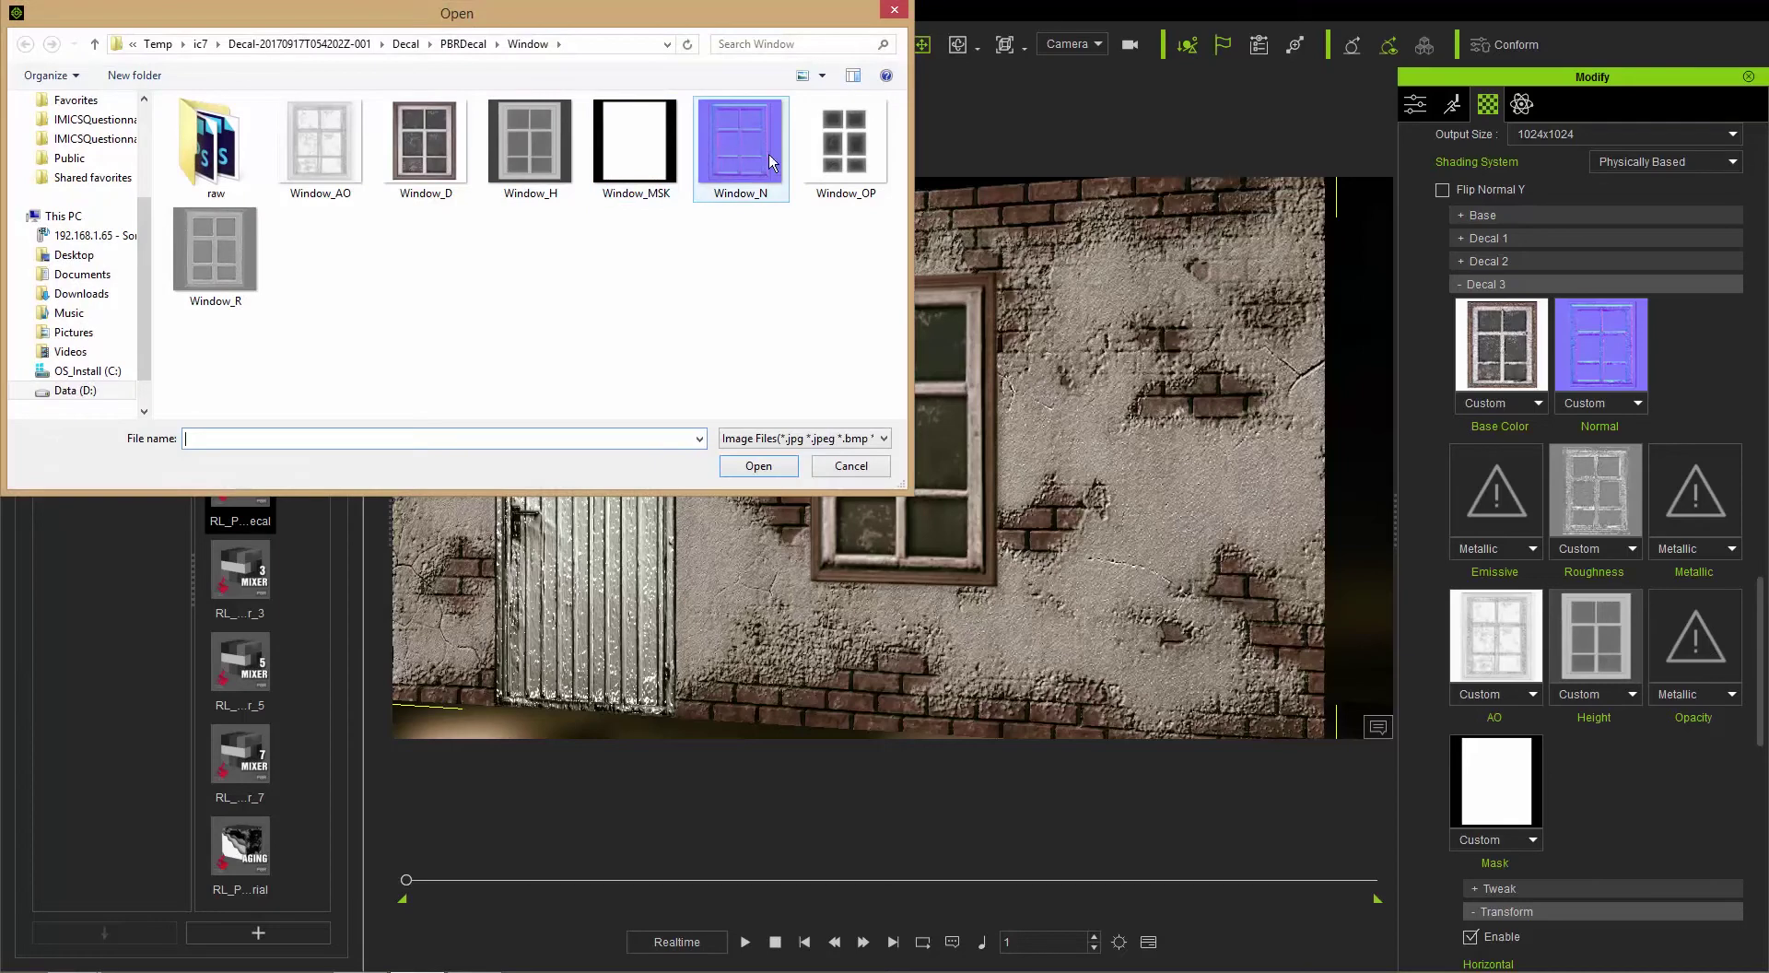
left_click(848, 156)
right_click(846, 149)
left_click(885, 186)
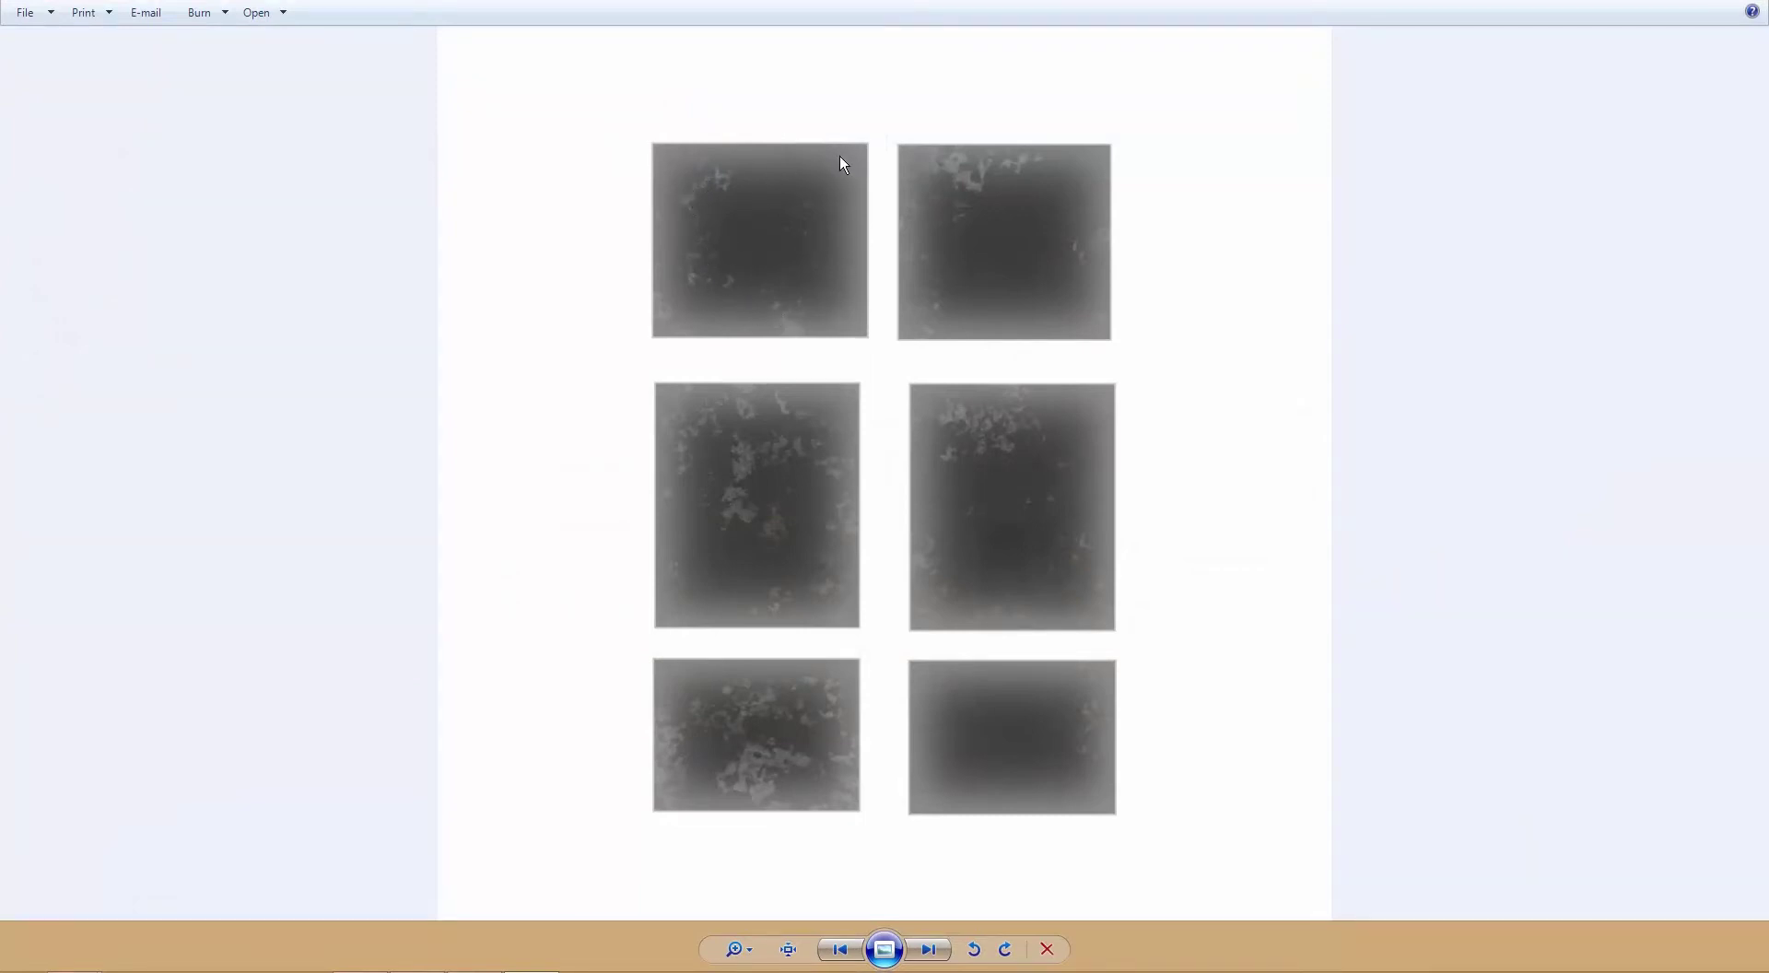
left_click(1742, 3)
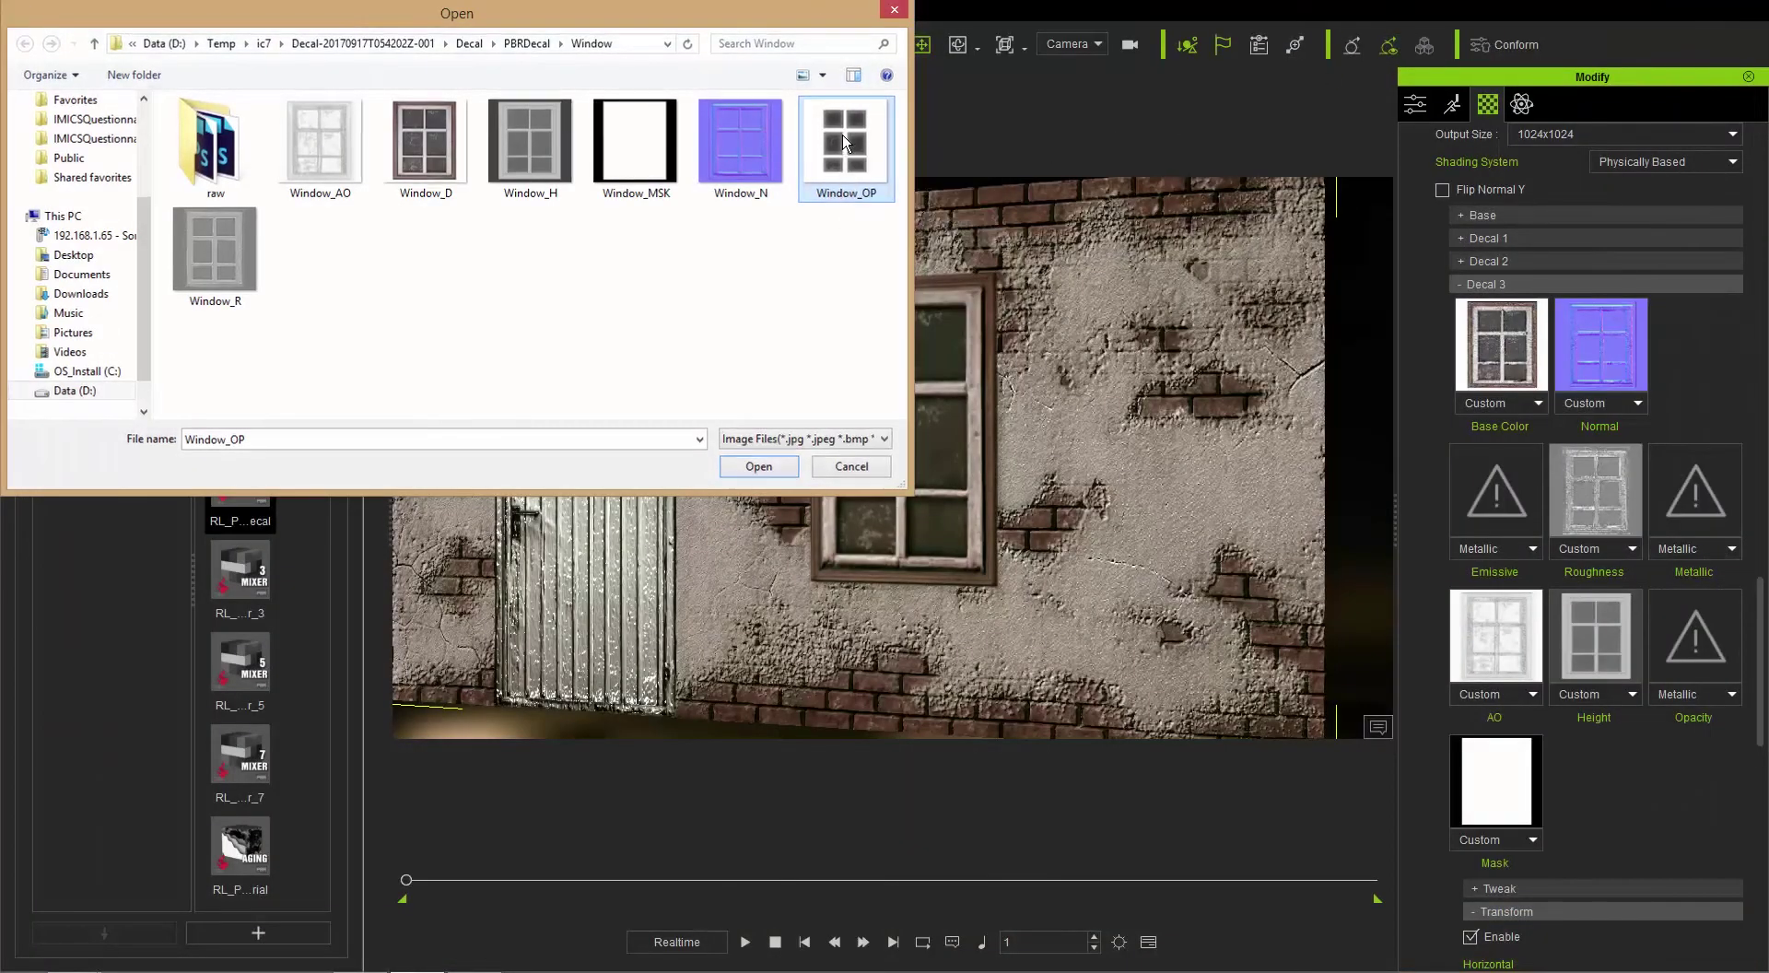
double_click(843, 137)
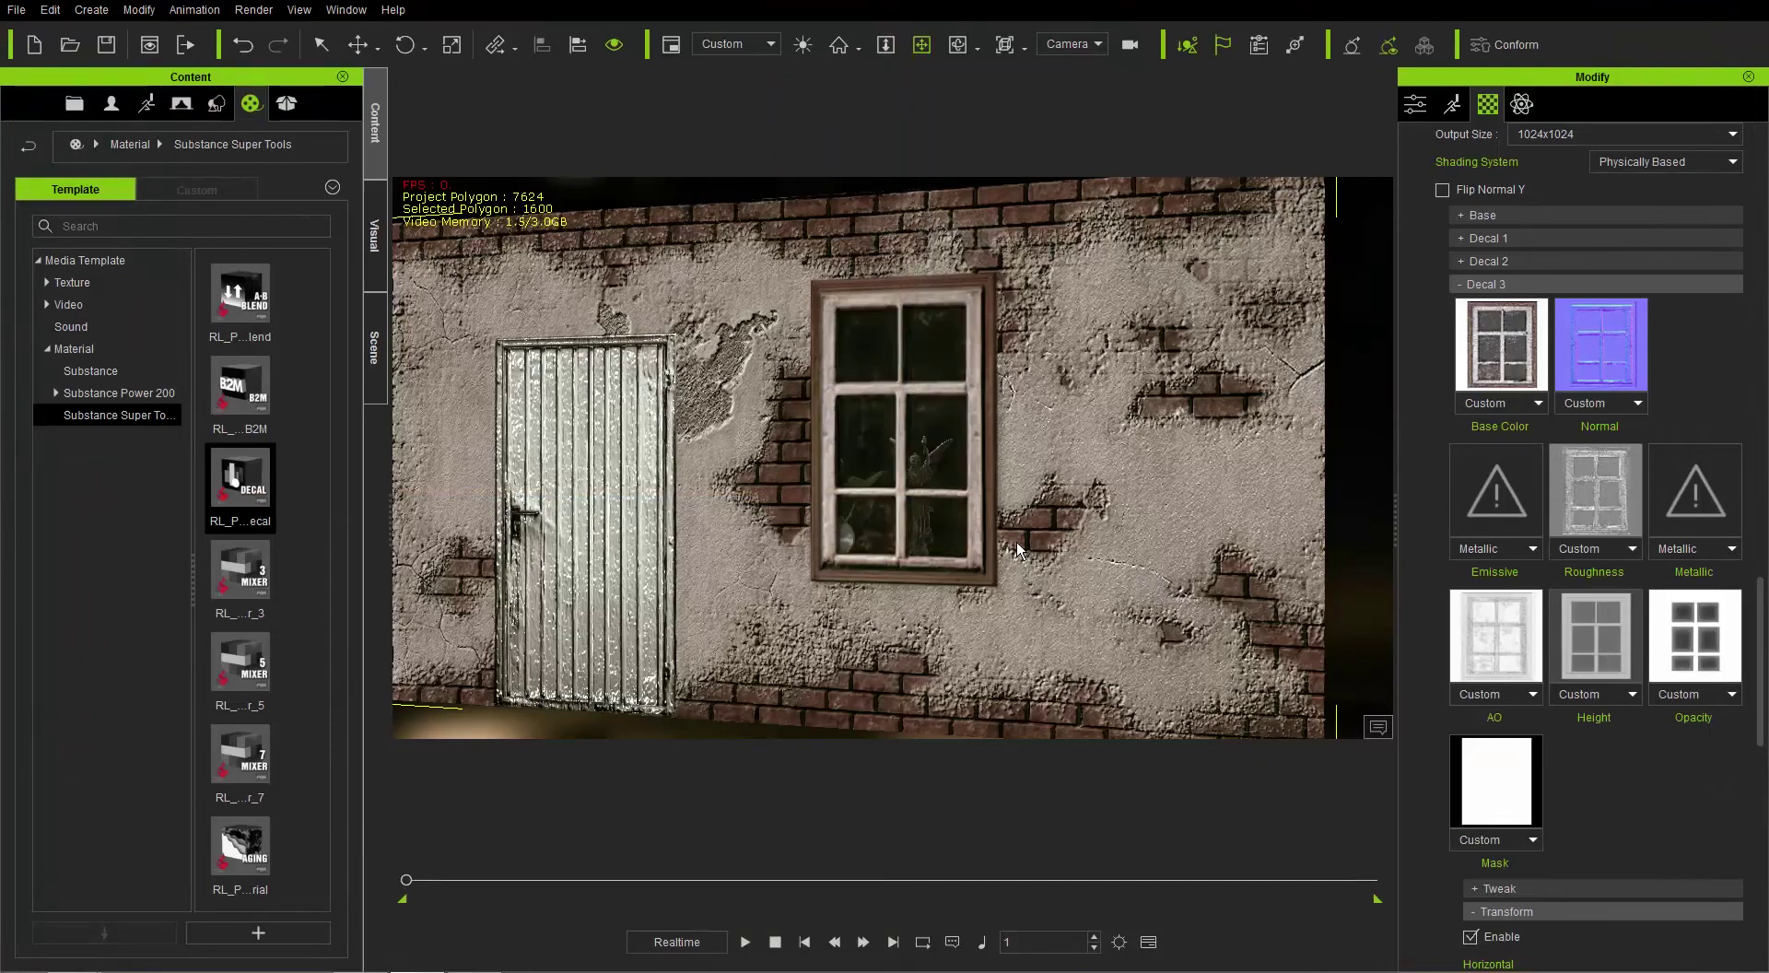
Turn on 2-sided for the wall material, view the wall from behind and in front, and turn 2-sided off again.
right_click_drag(991, 594, 1077, 590)
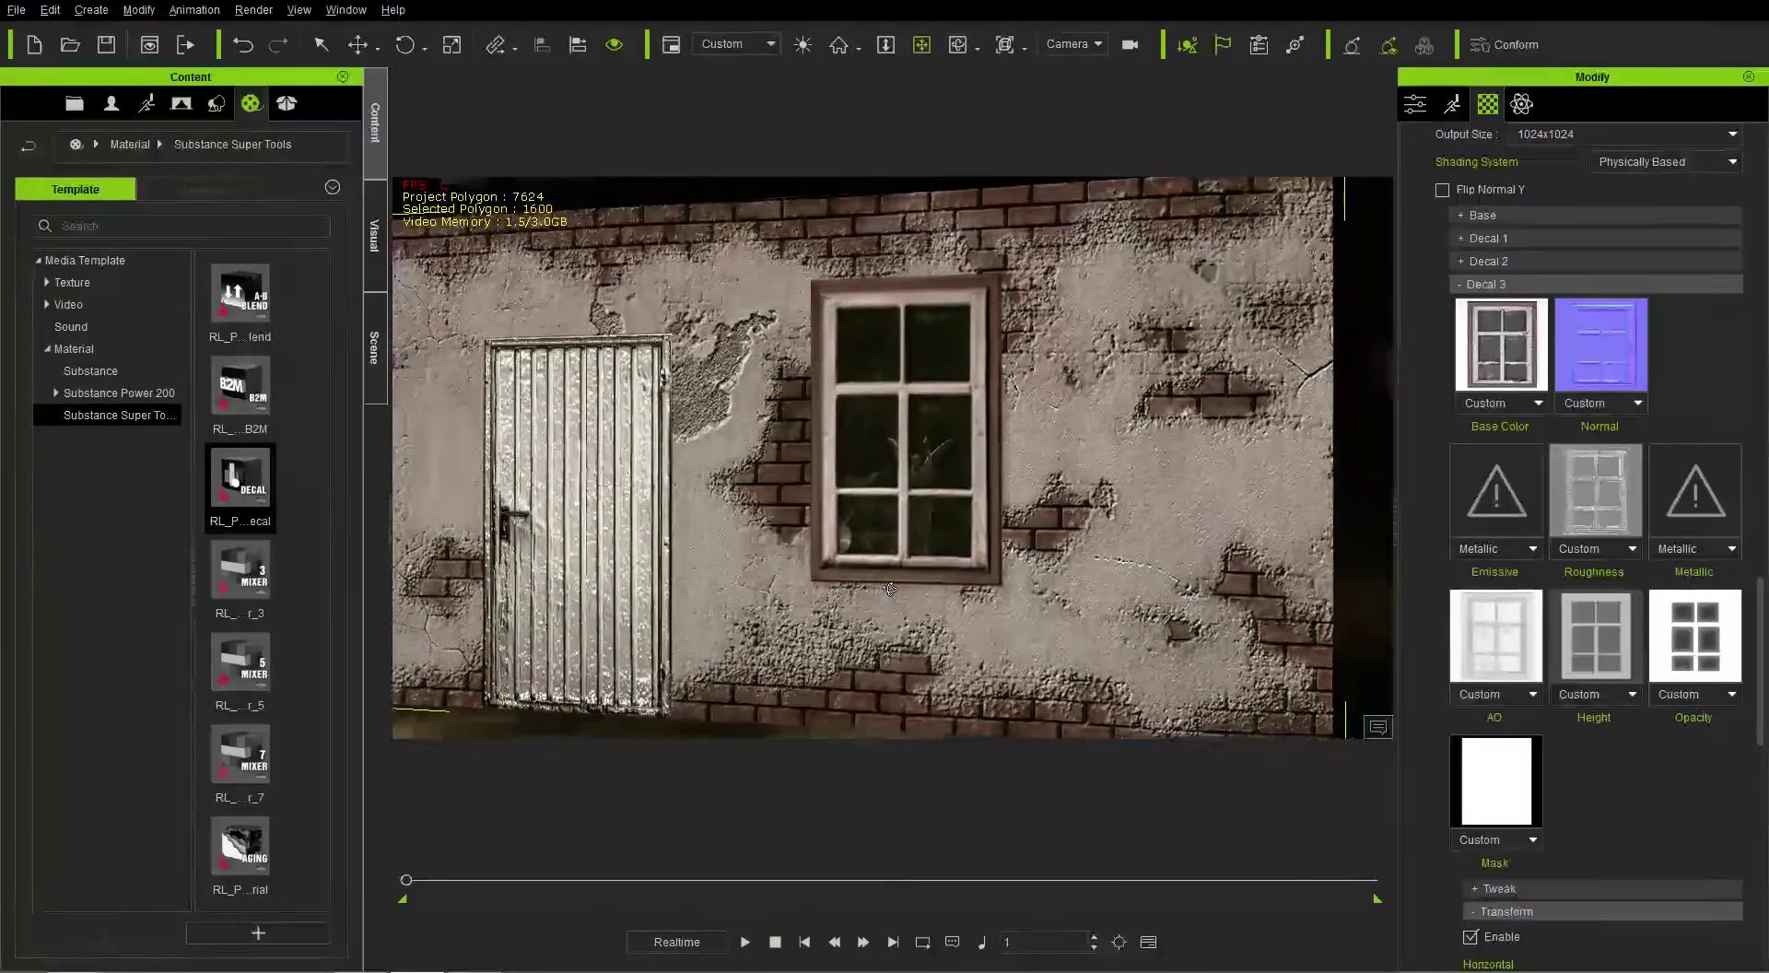
scroll(1015, 522, "up", 4)
right_click_drag(1015, 522, 900, 515)
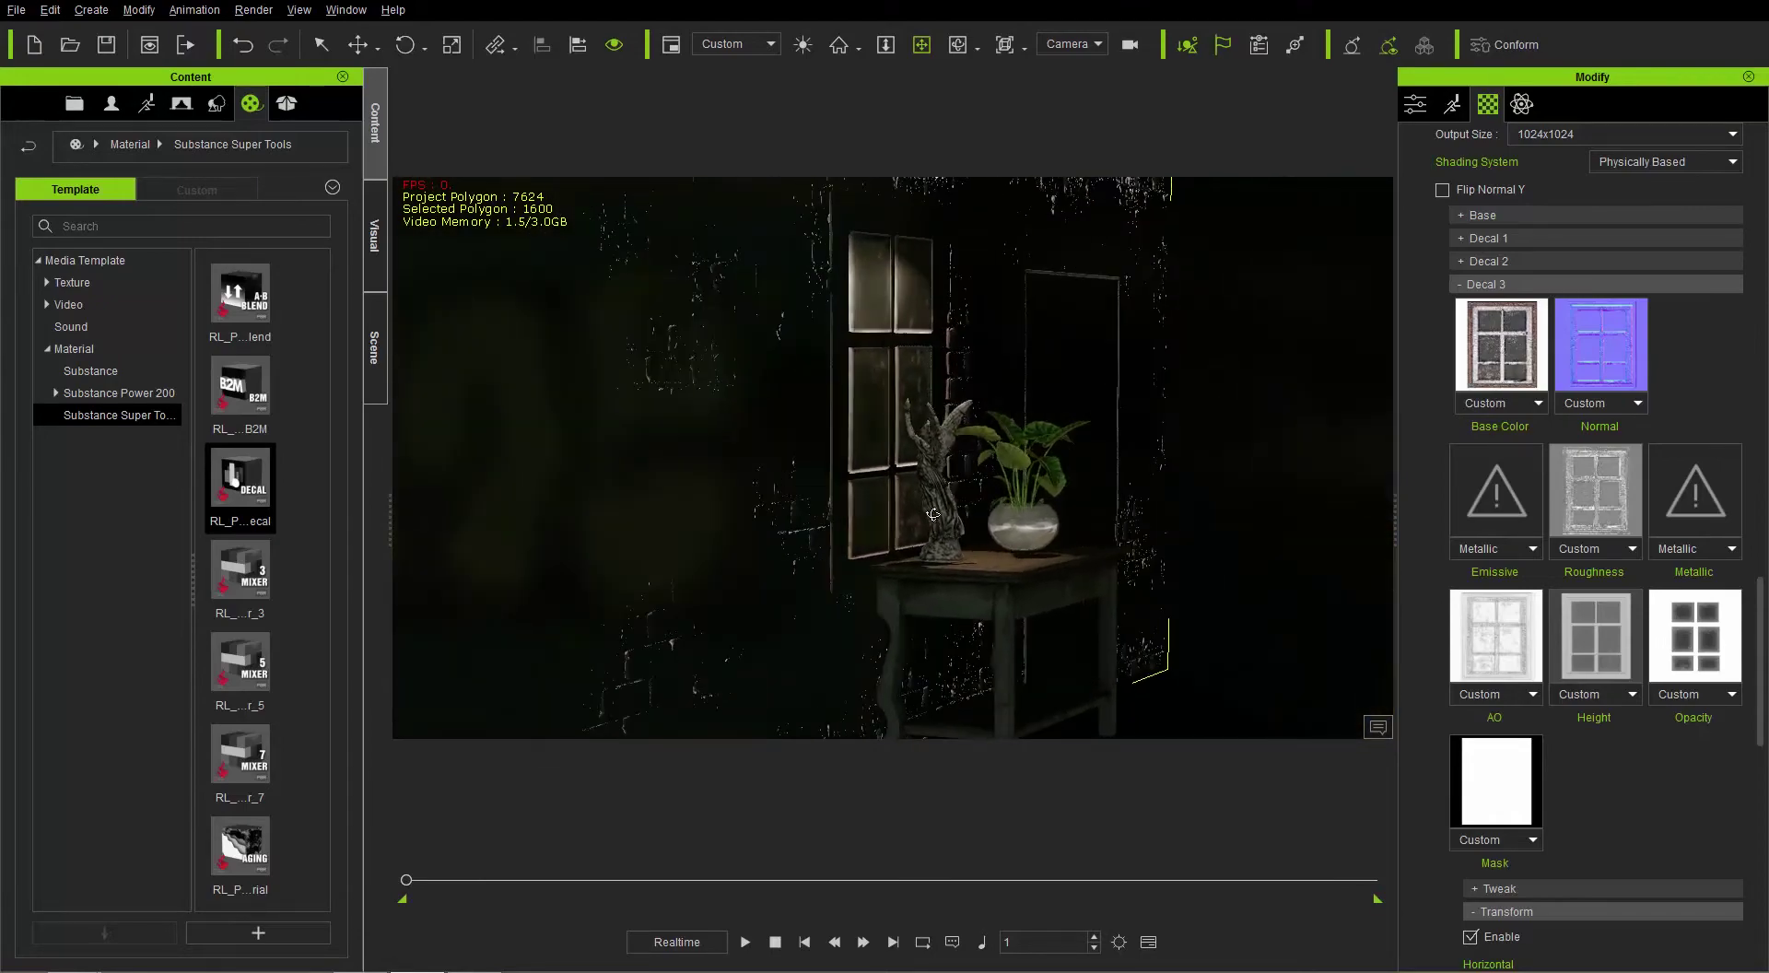
right_click_drag(836, 501, 1352, 560)
left_click_drag(1766, 657, 1766, 440)
scroll(1469, 683, "up", 1)
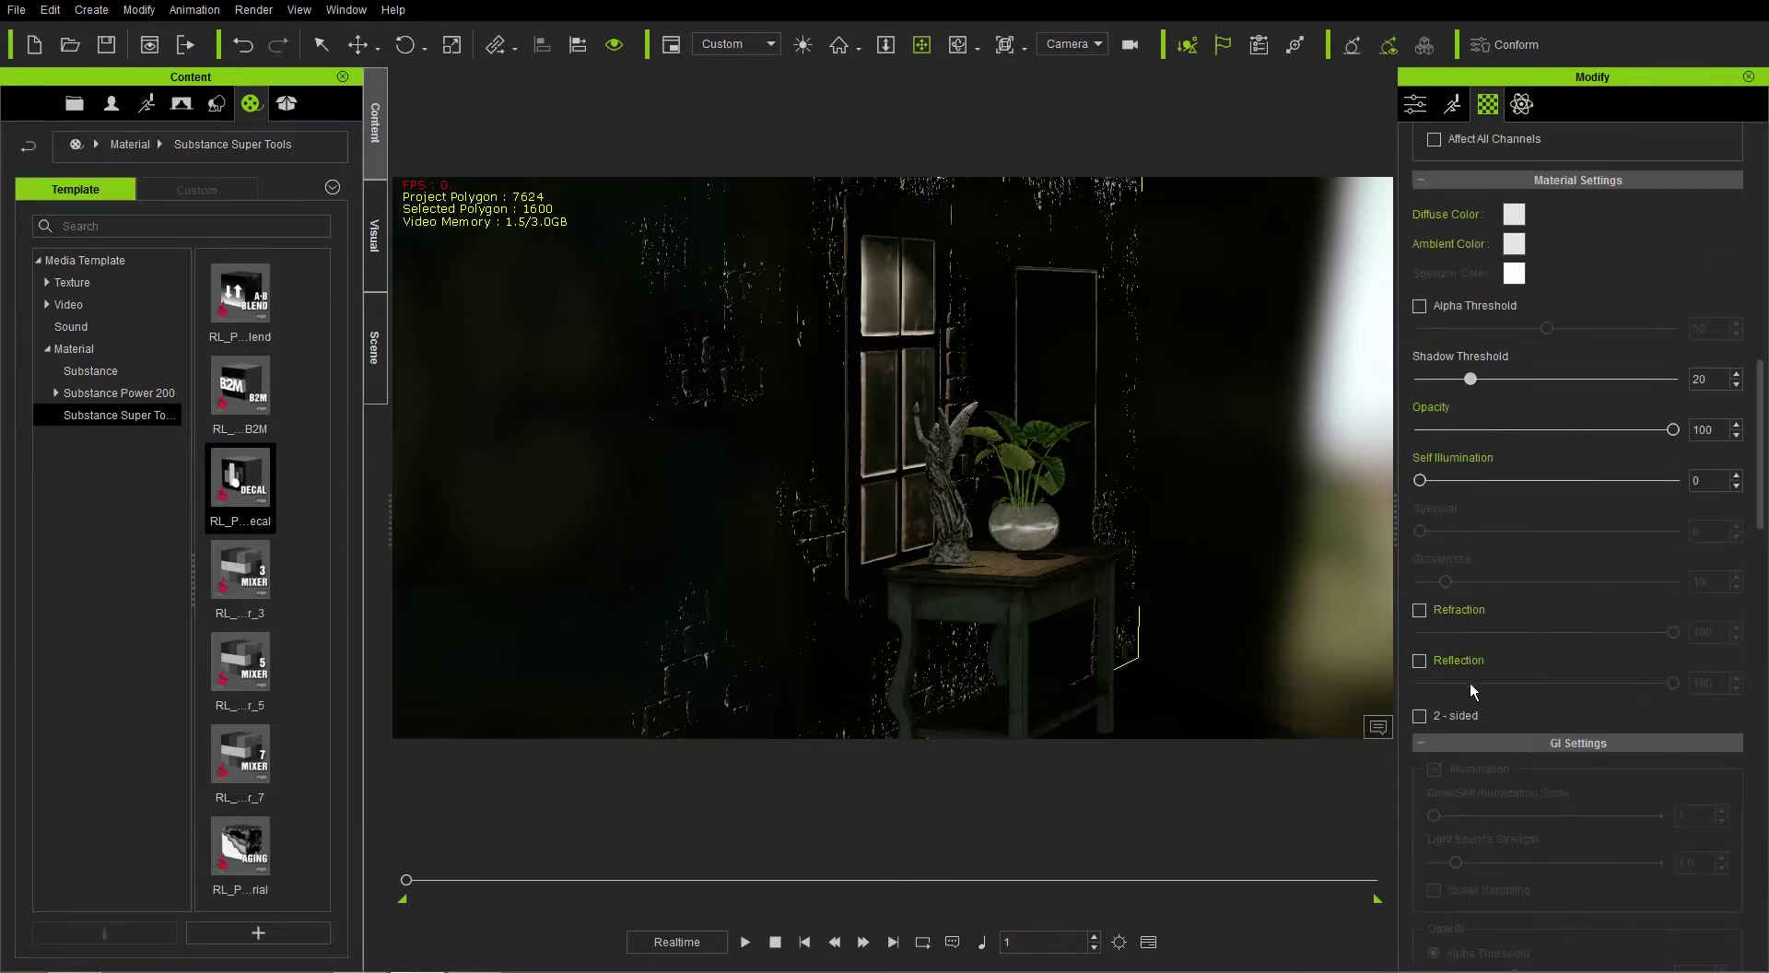
left_click(1454, 711)
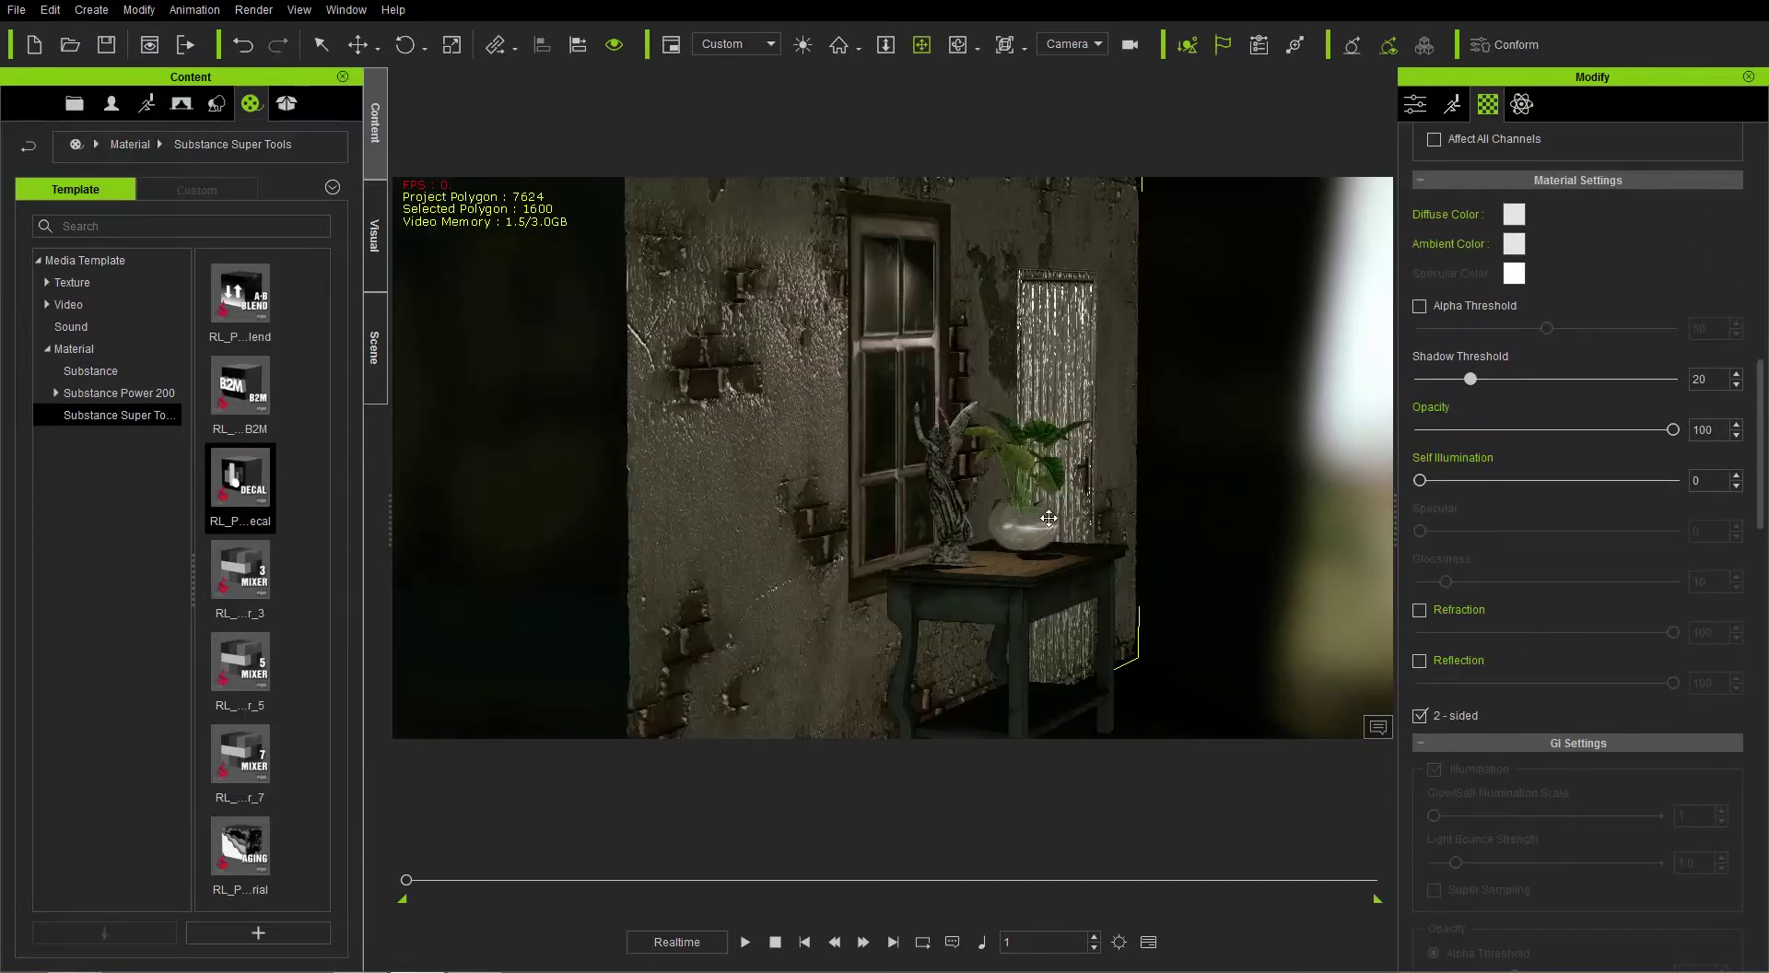
right_click_drag(1008, 493, 1291, 473)
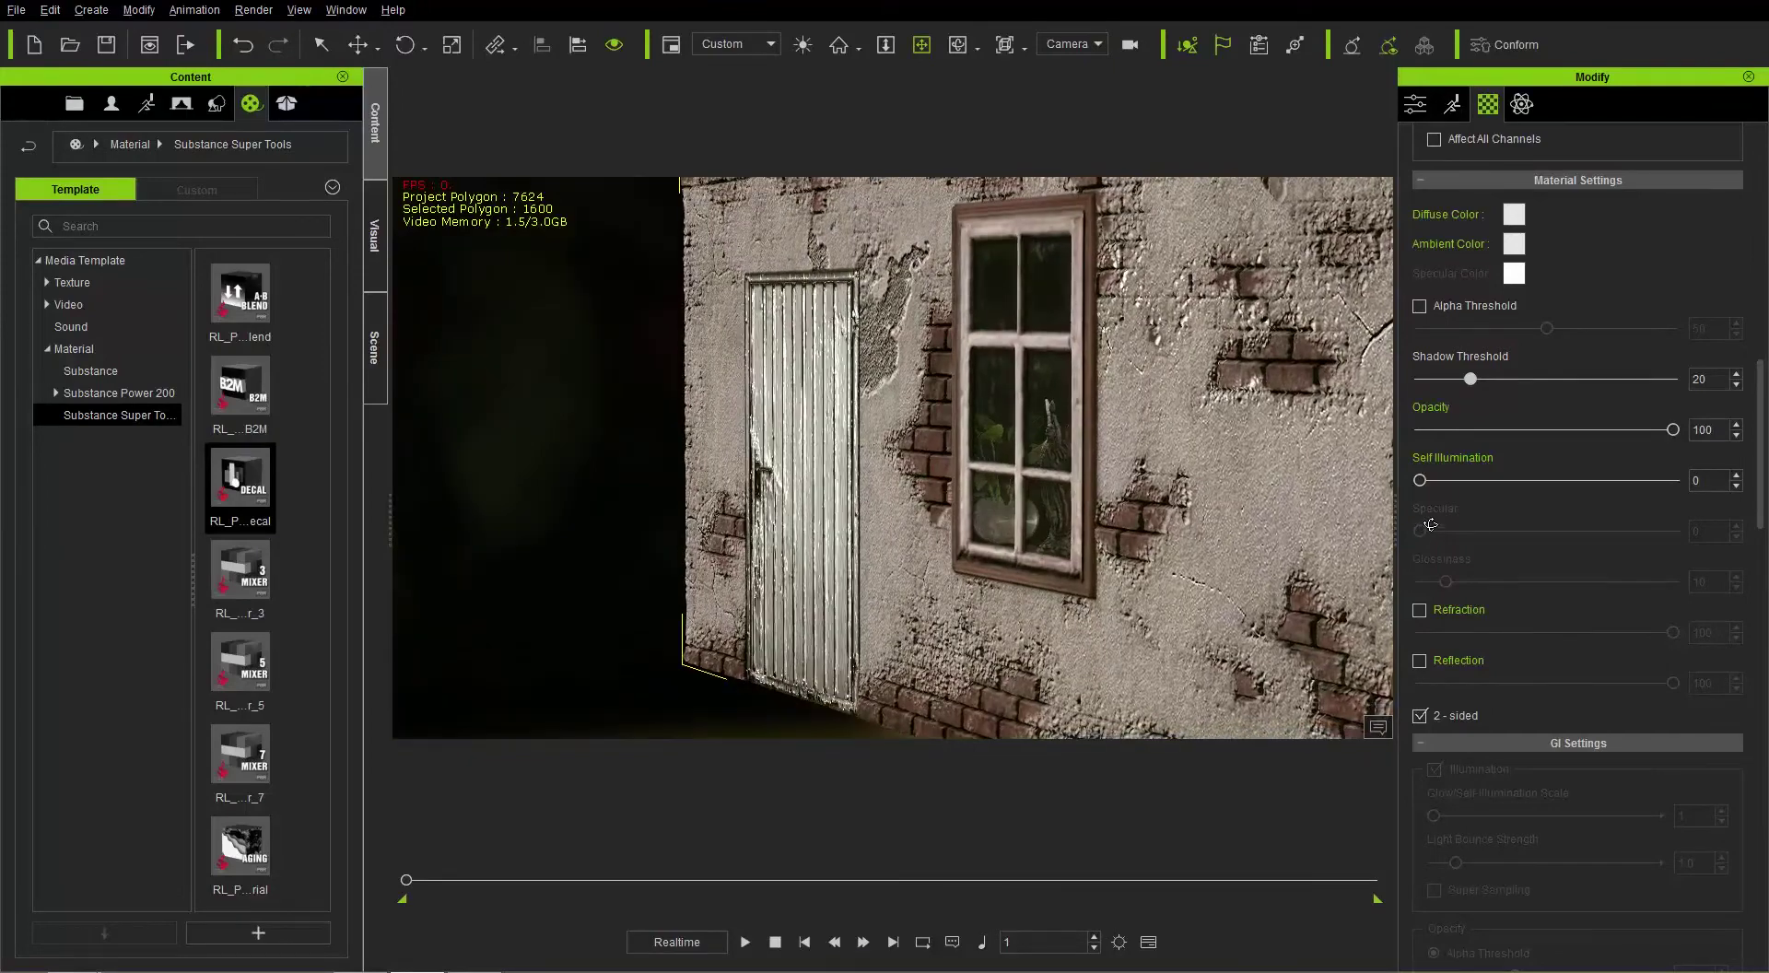
right_click_drag(1184, 416, 1426, 679)
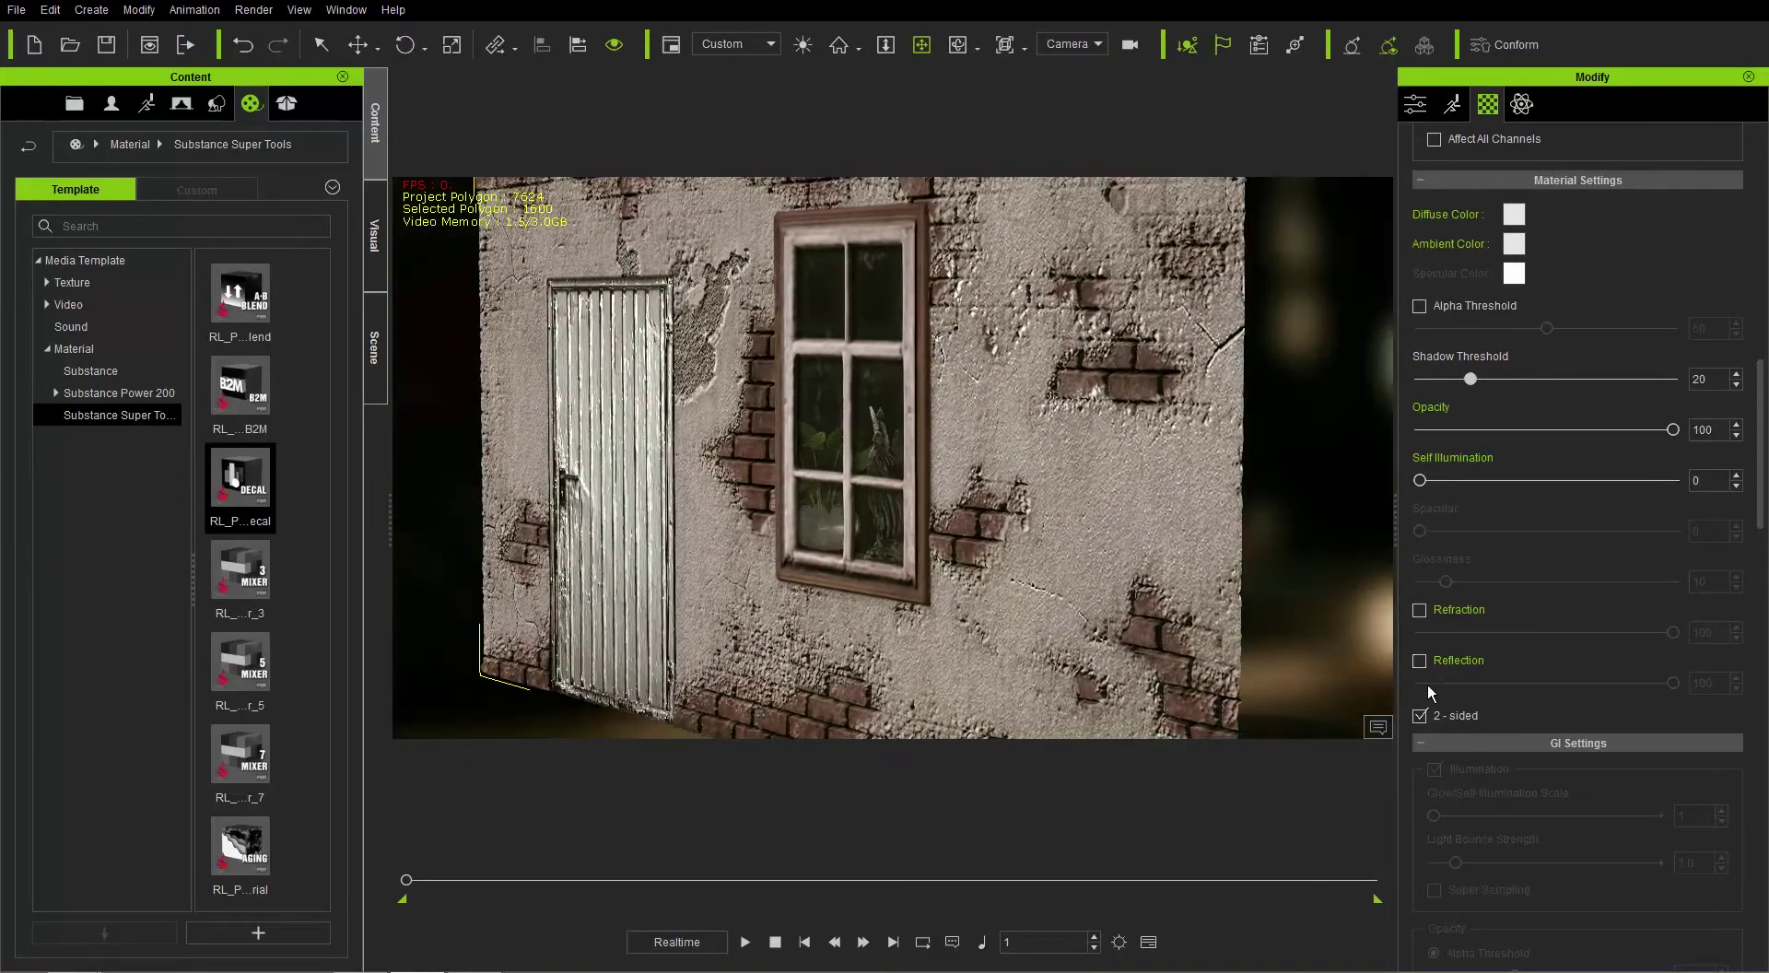
left_click(1421, 718)
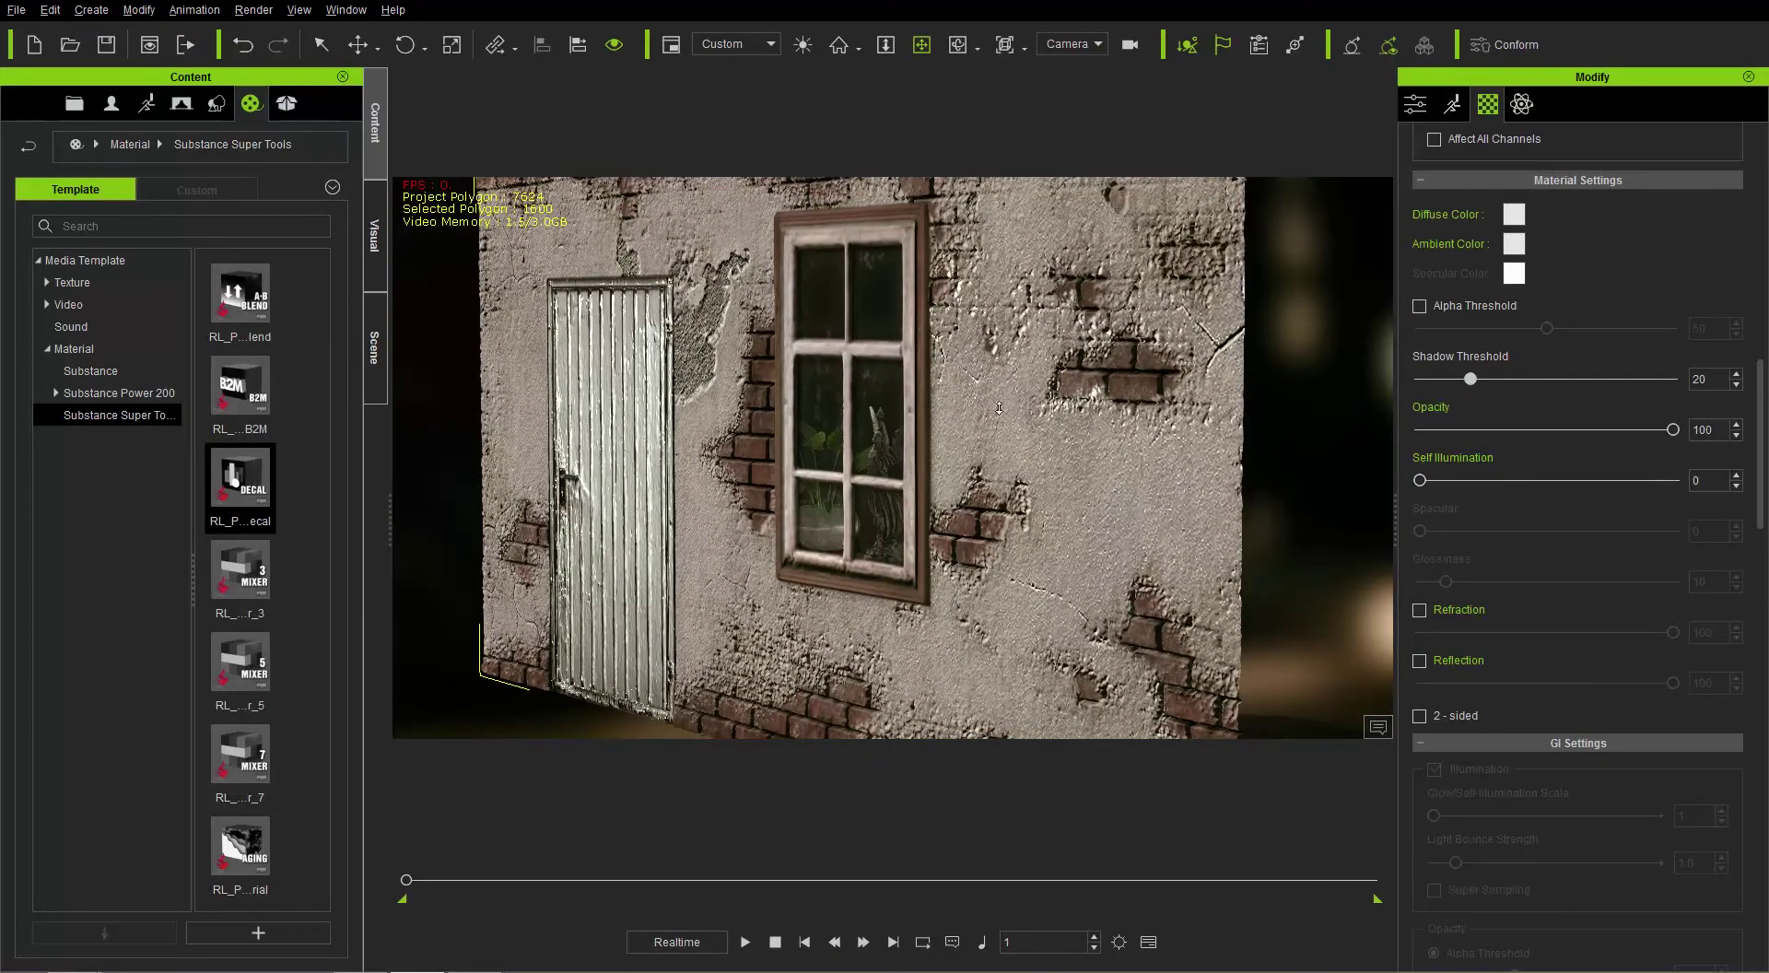
Enable Decal 3's Tweak settings and set the Opacity Contrast to 0.48.
right_click_drag(999, 408, 1397, 427)
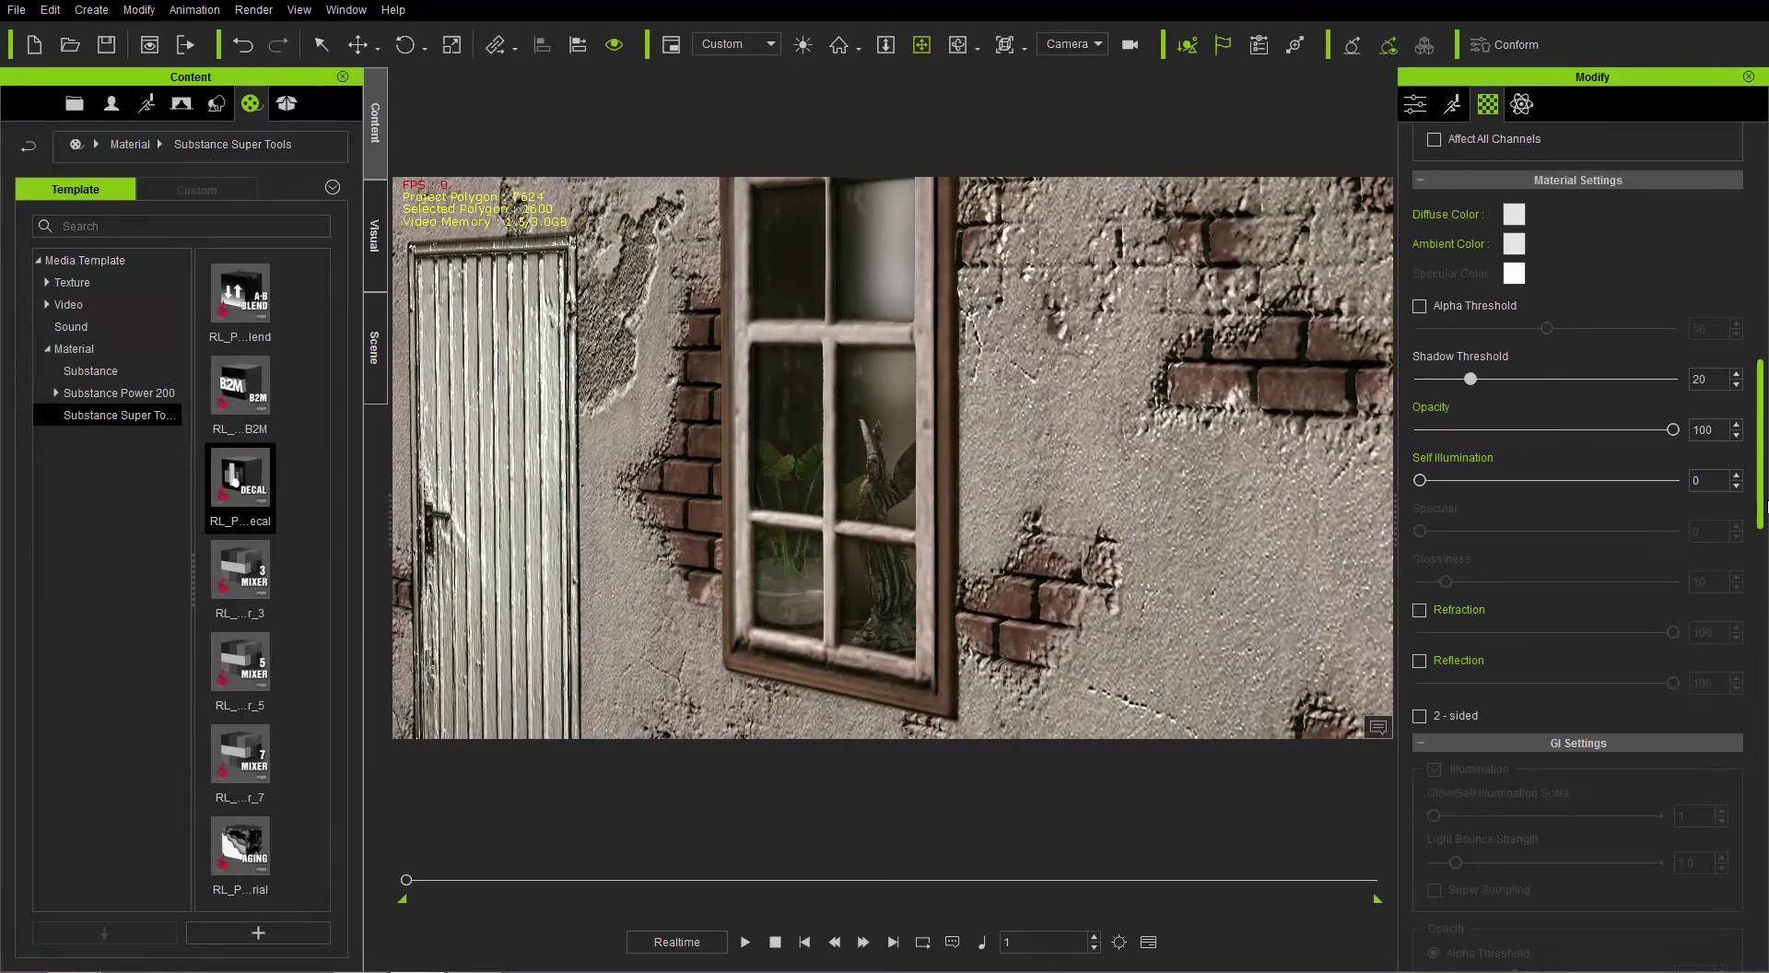
left_click_drag(1761, 447, 1761, 646)
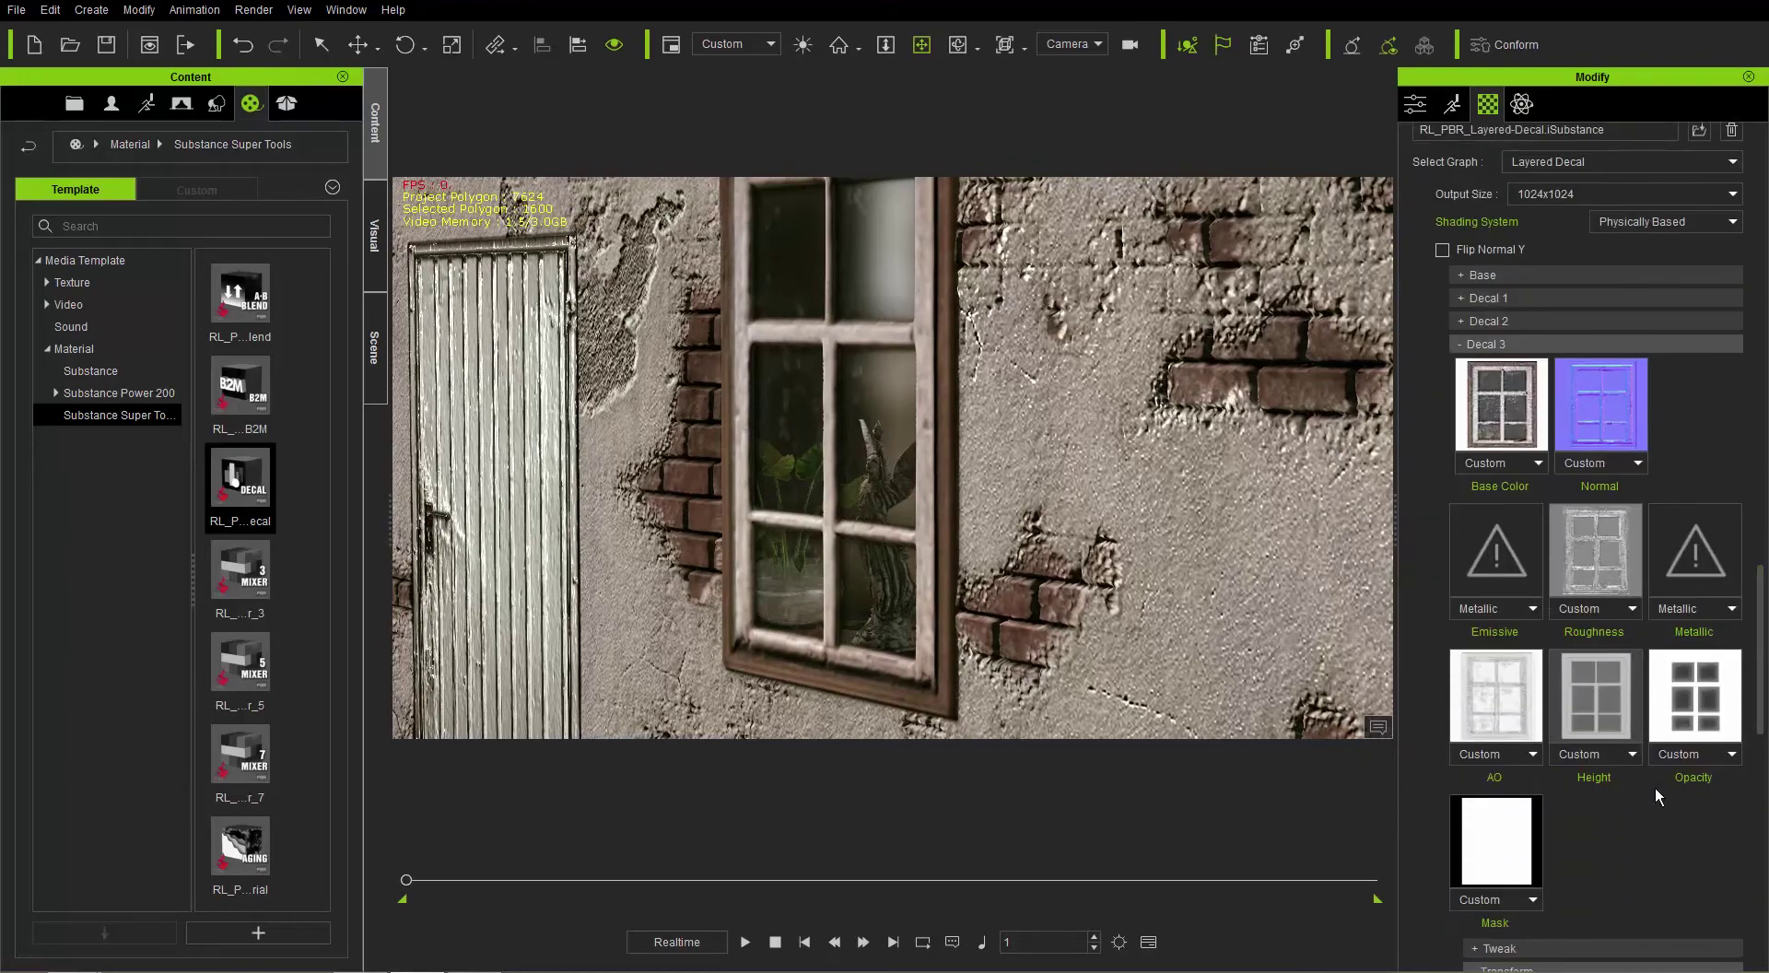
scroll(1655, 788, "down", 3)
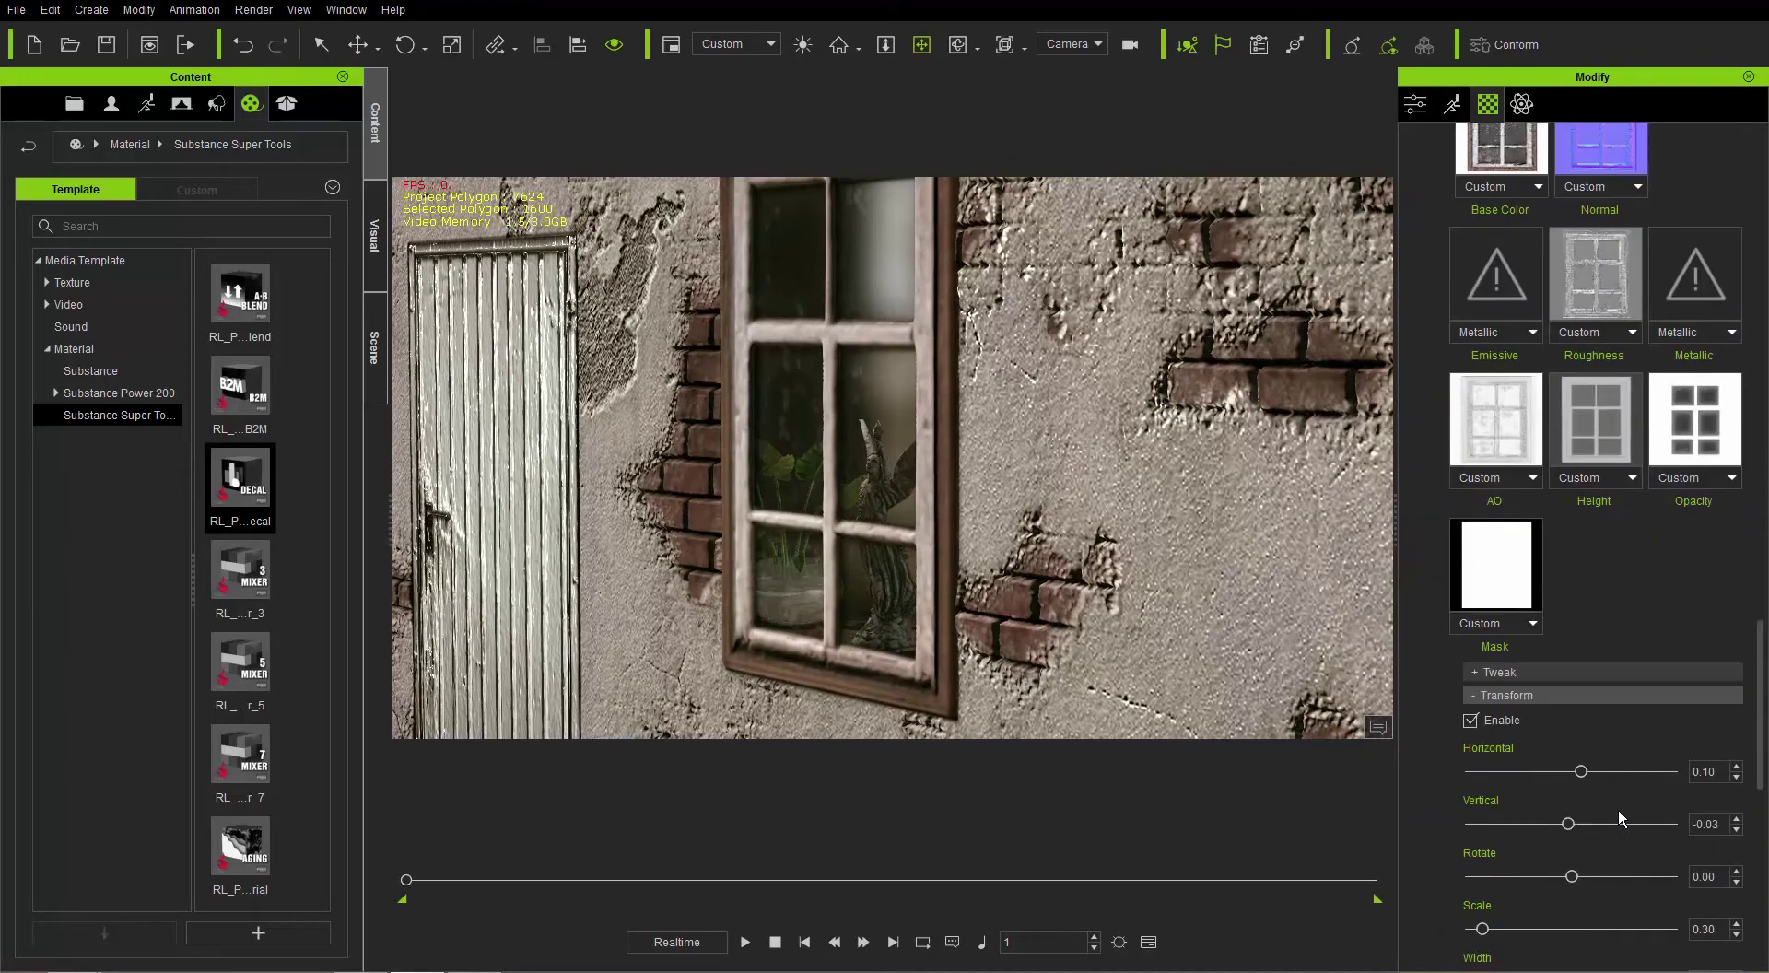
left_click(1500, 673)
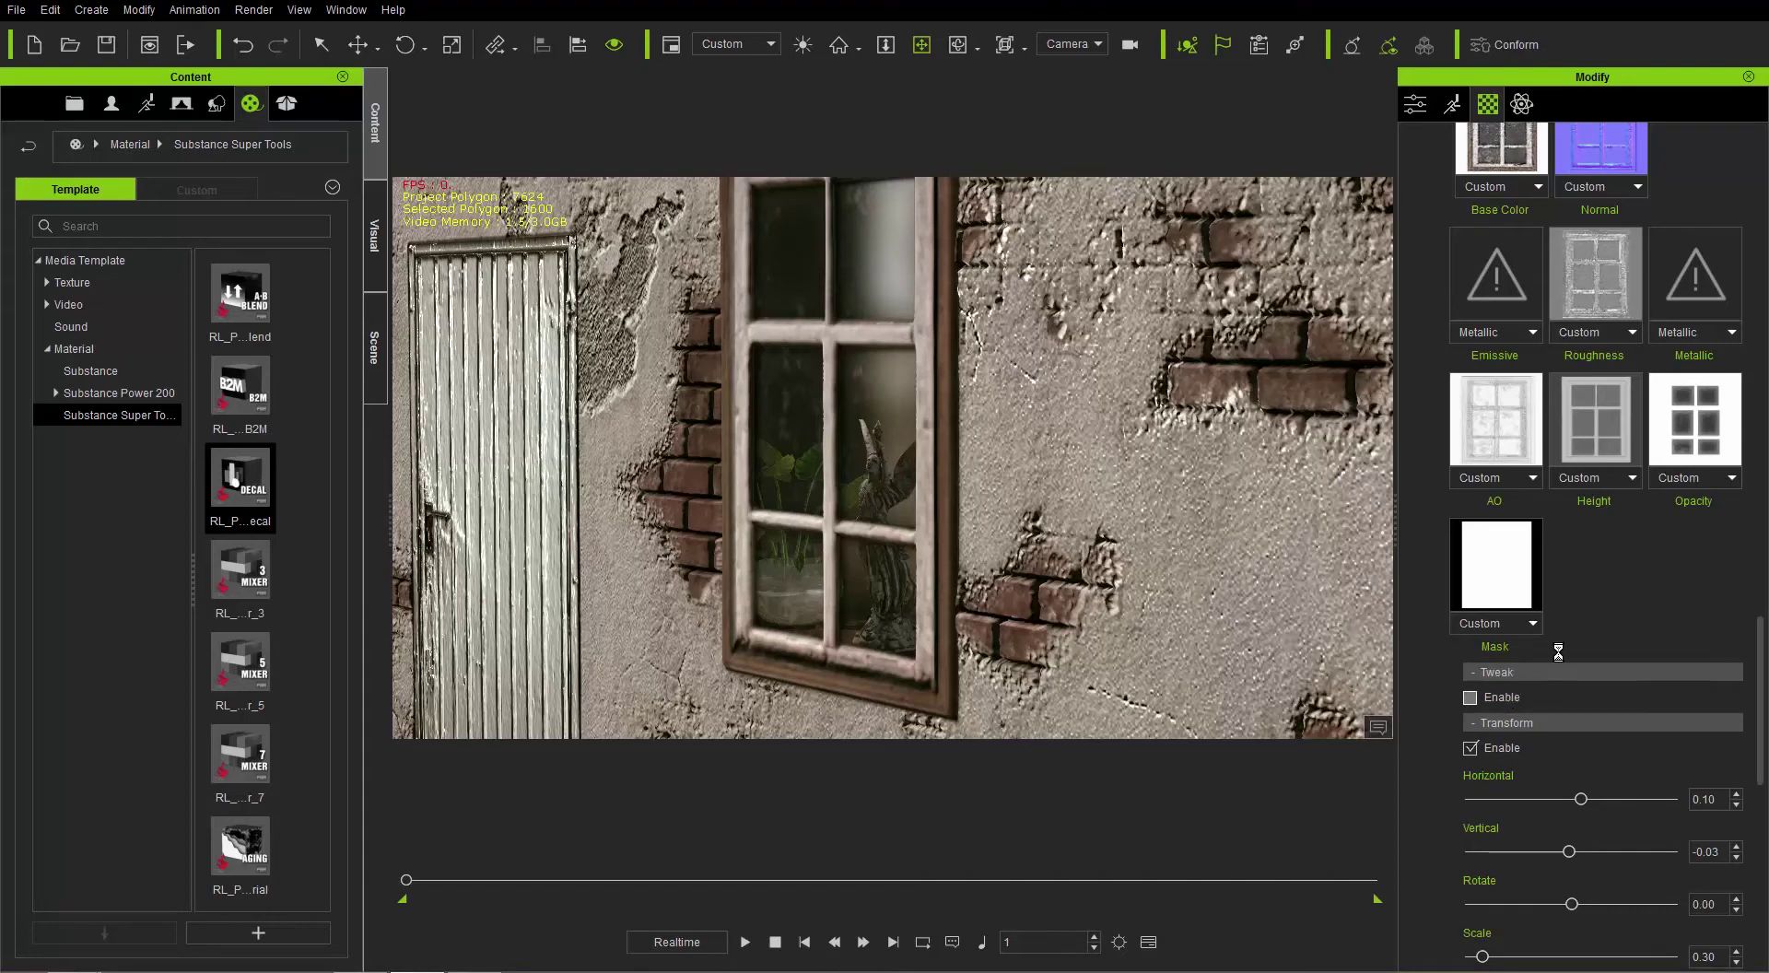
left_click(1505, 696)
scroll(1616, 606, "down", 6)
scroll(1620, 715, "down", 4)
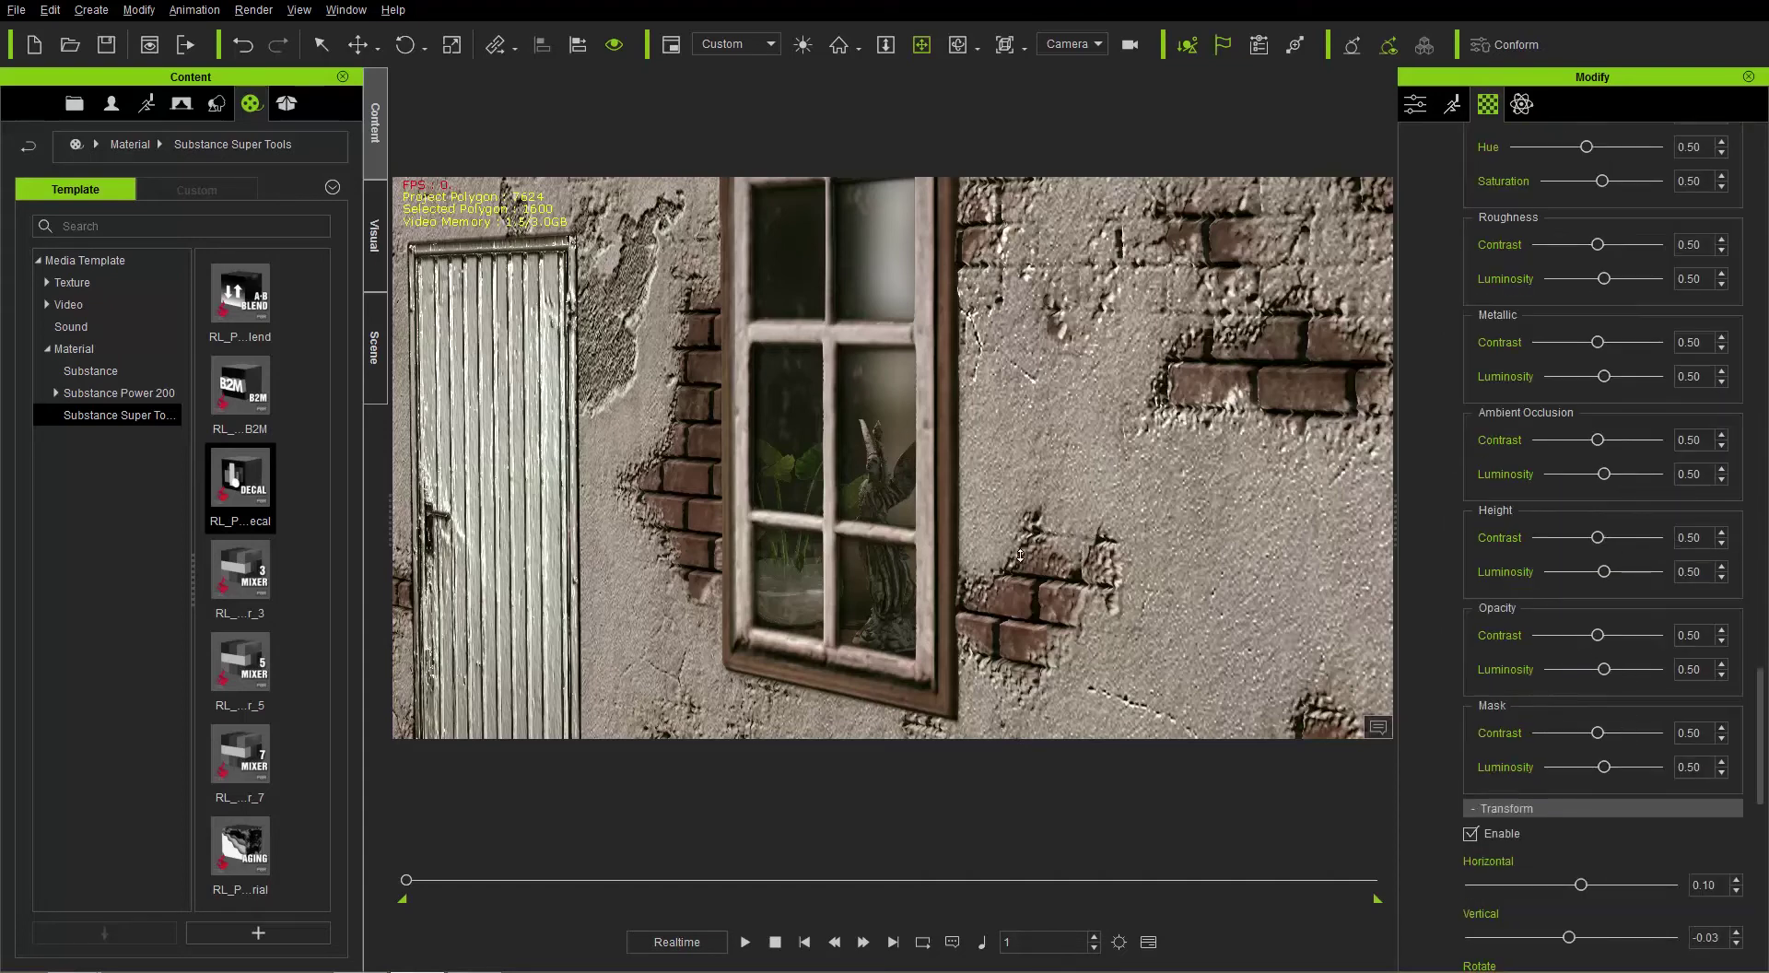
right_click_drag(1019, 553, 925, 526)
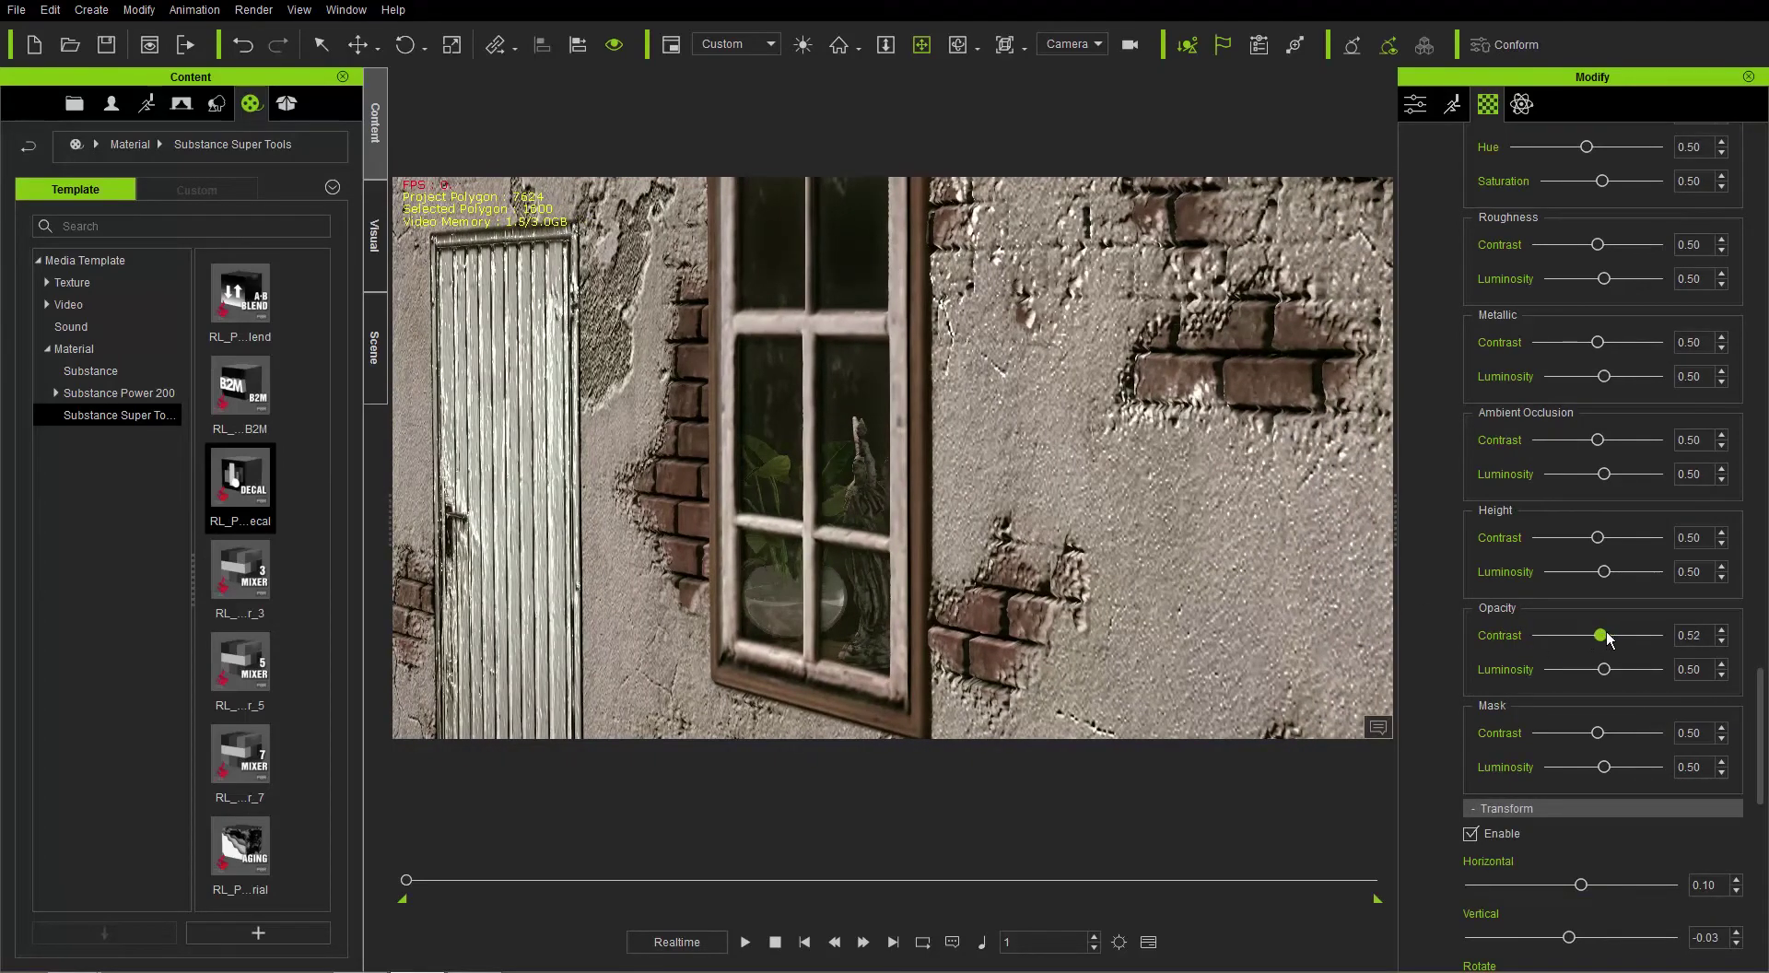
mouse_move(1609, 638)
left_mouse_down()
mouse_move(1643, 631)
mouse_move(1595, 635)
left_mouse_up()
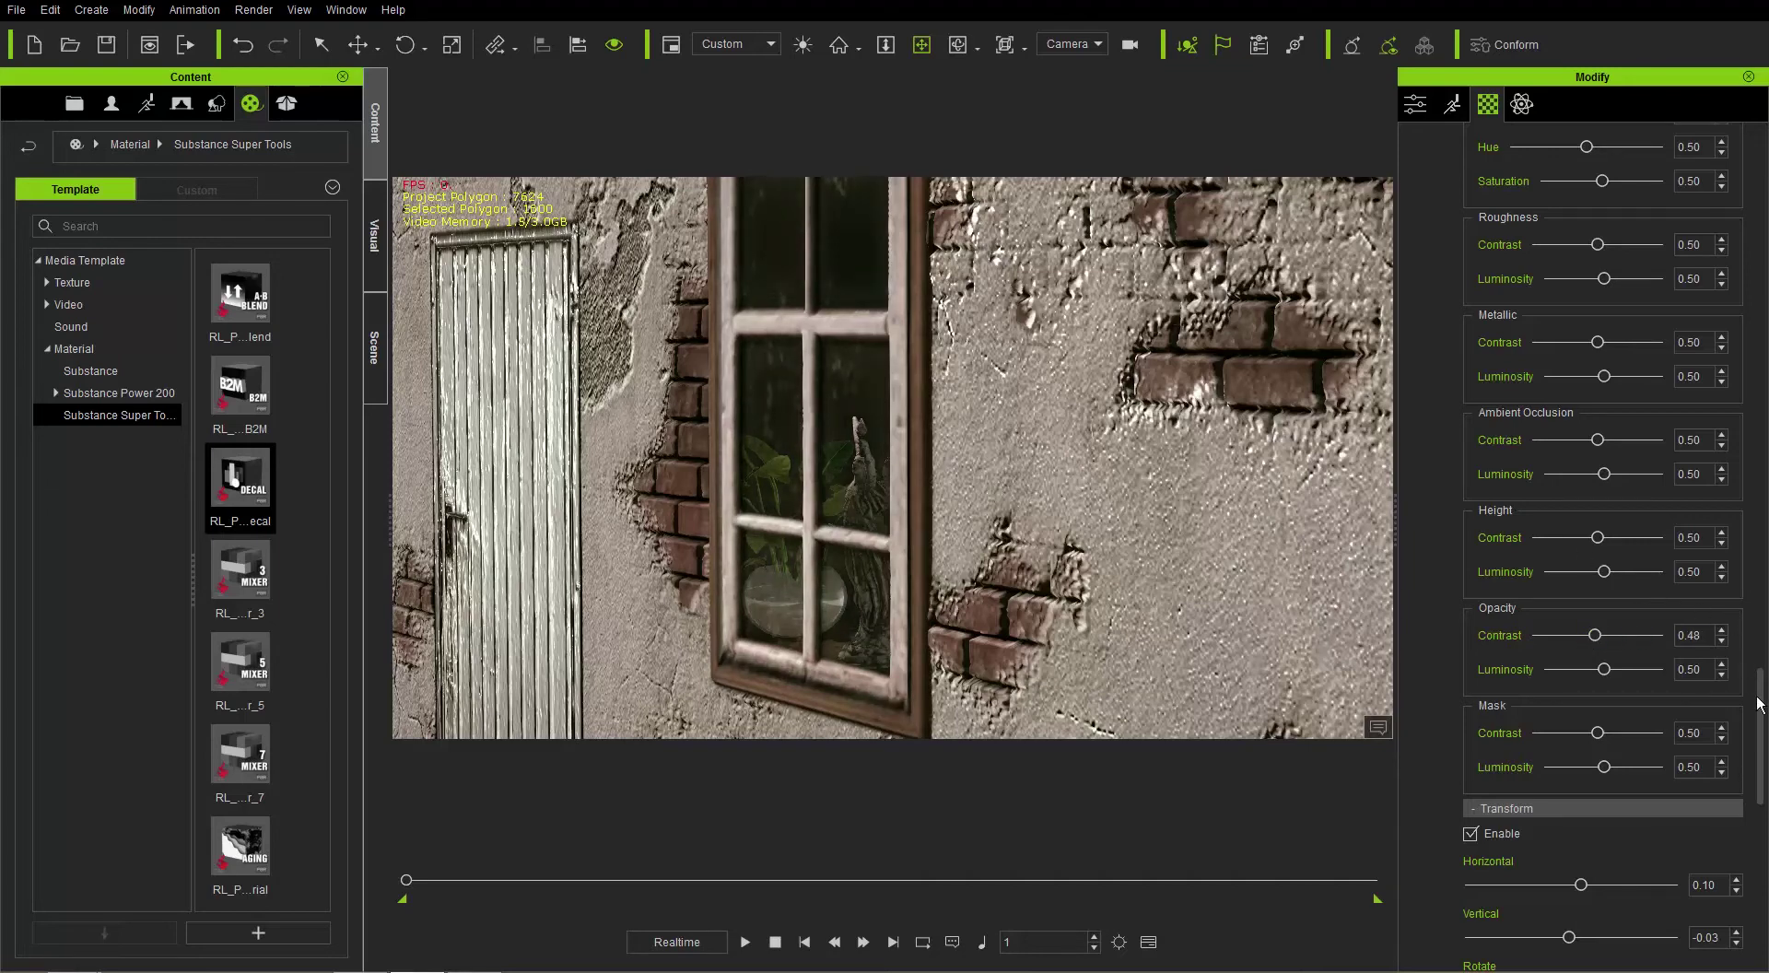
Set Decal 3's Height Contrast to 0.81 in its Tweak settings.
scroll(1760, 705, "up", 10)
scroll(1764, 532, "down", 3)
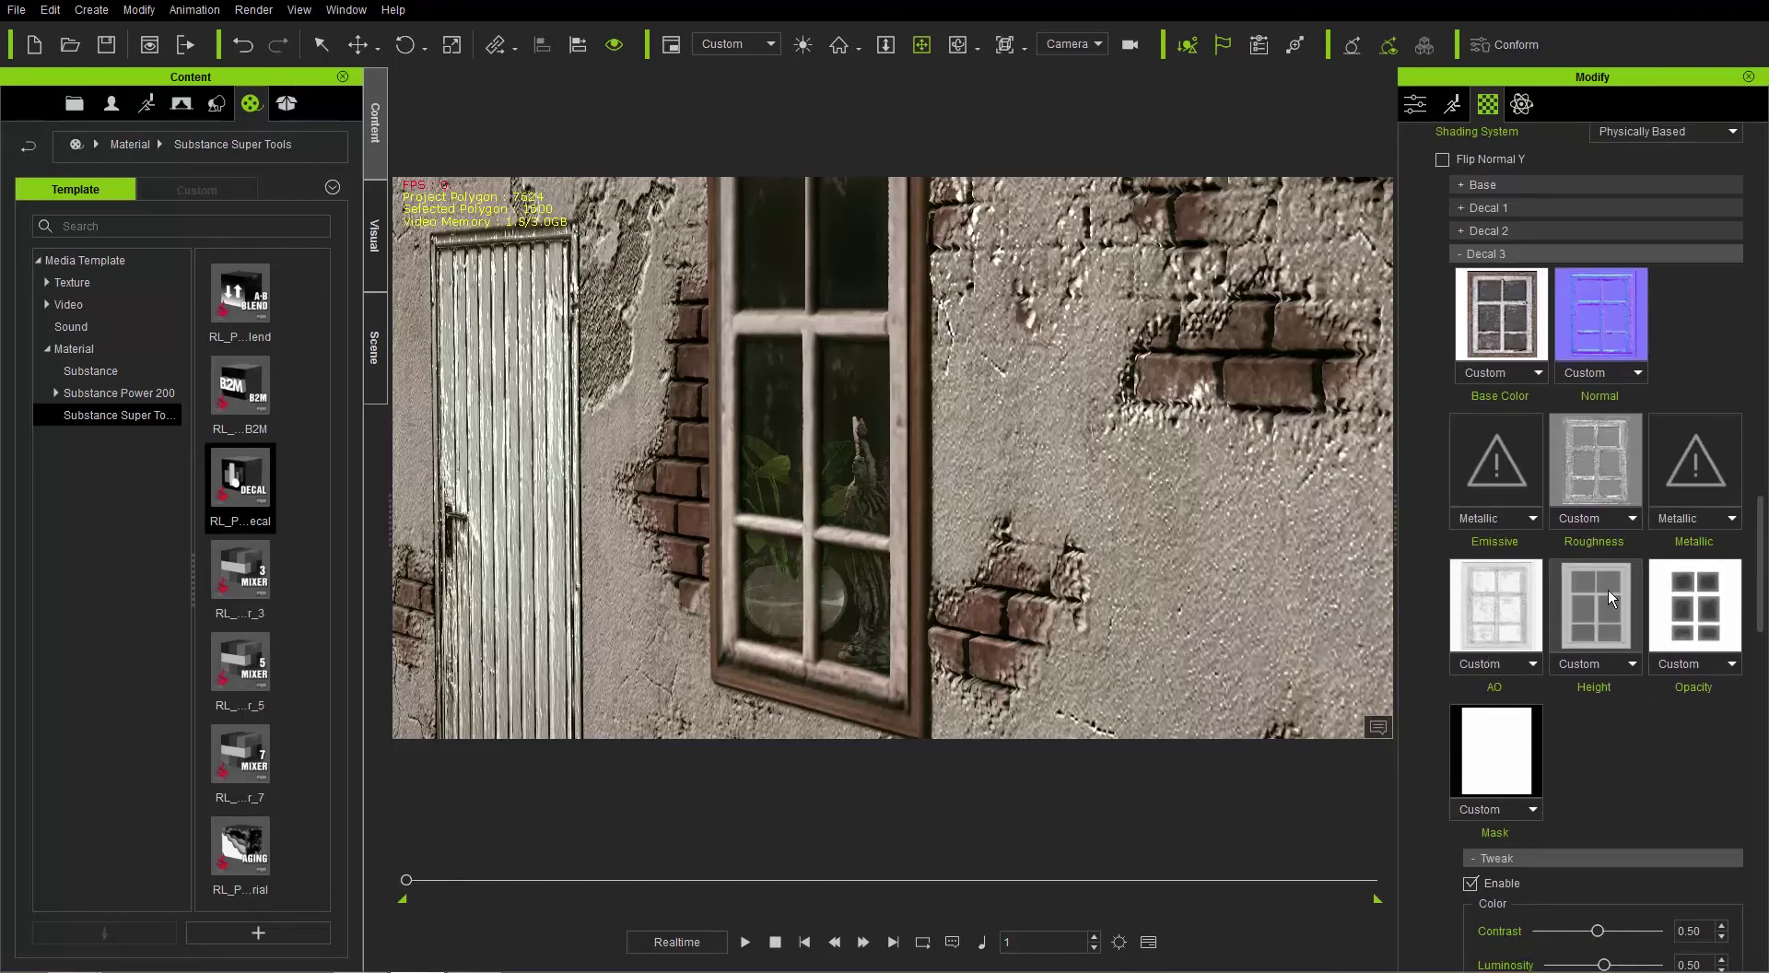
scroll(1762, 590, "down", 10)
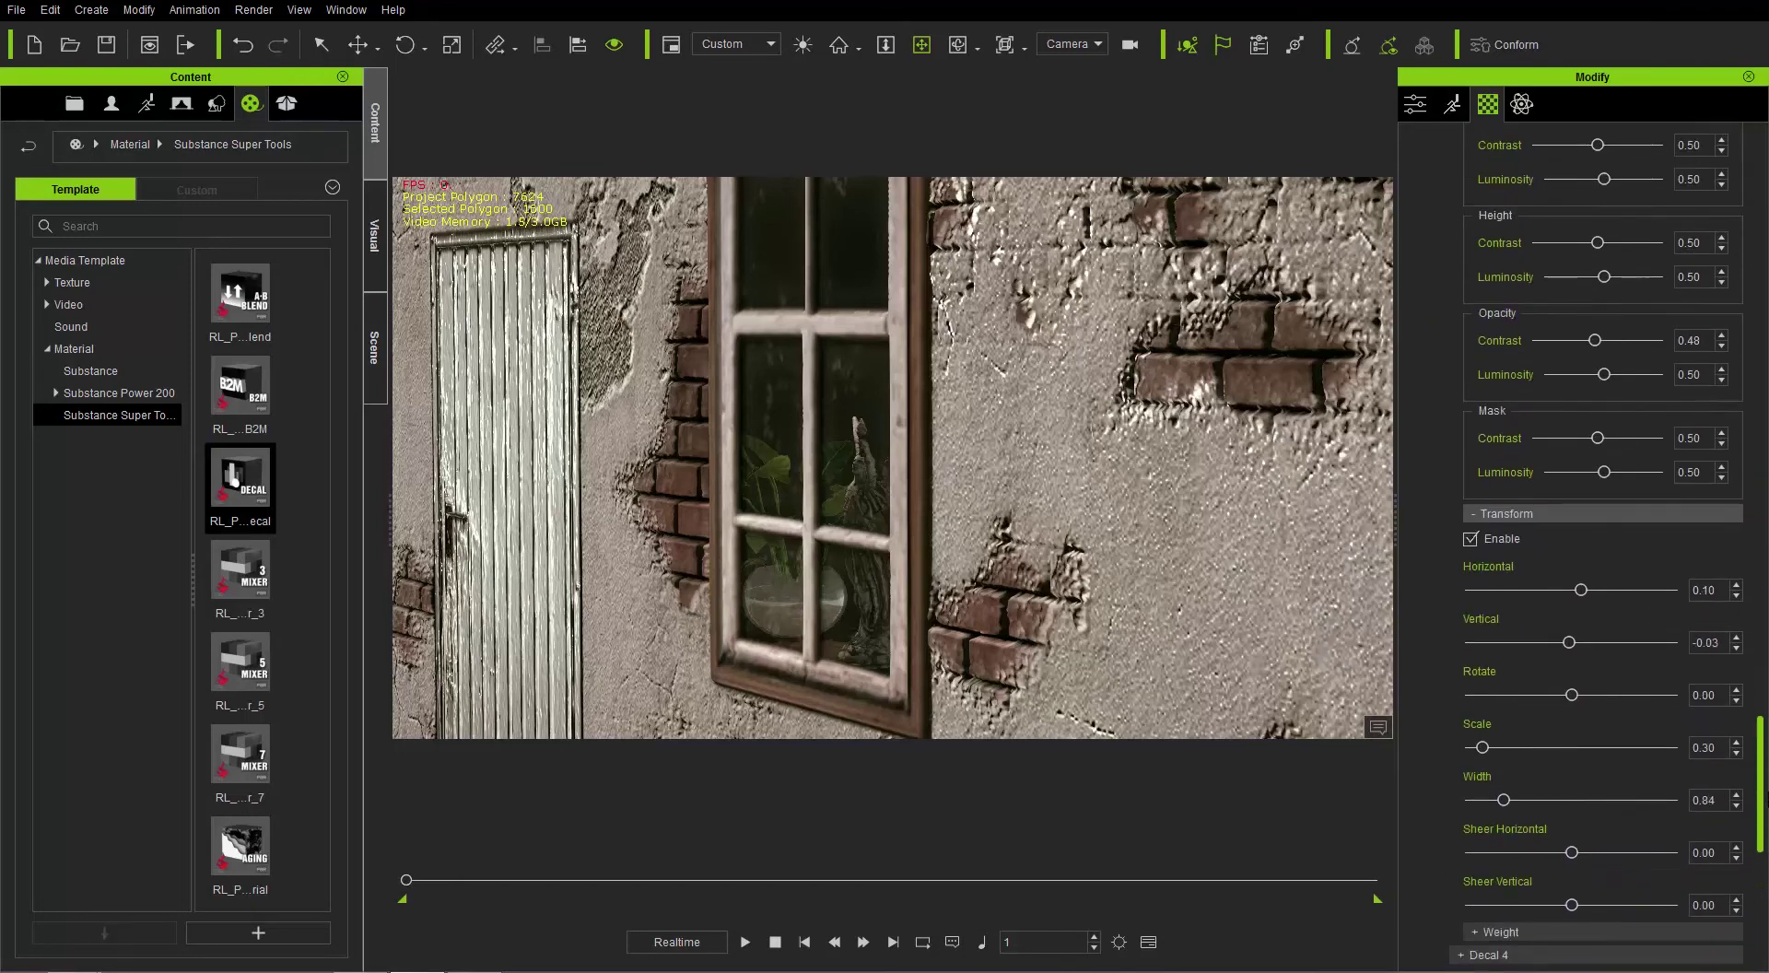
scroll(1581, 467, "up", 3)
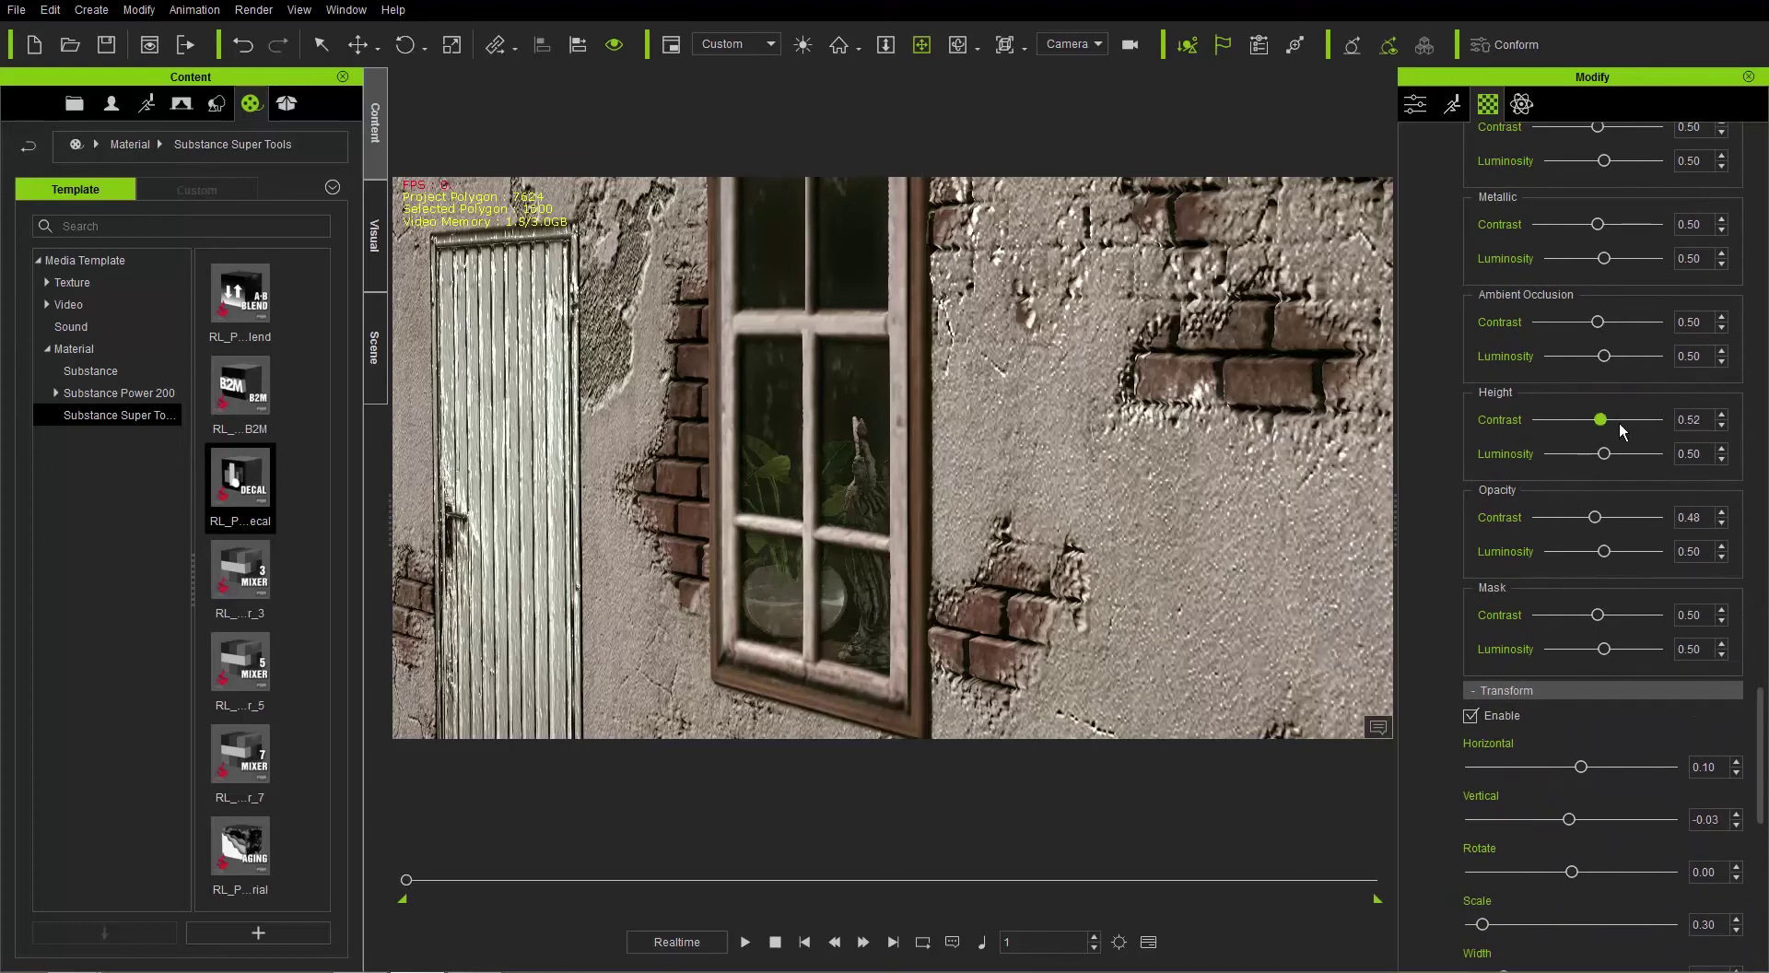
mouse_move(1624, 431)
left_mouse_down()
mouse_move(1521, 443)
mouse_move(1638, 438)
left_mouse_up()
middle_click_drag(921, 395, 975, 557)
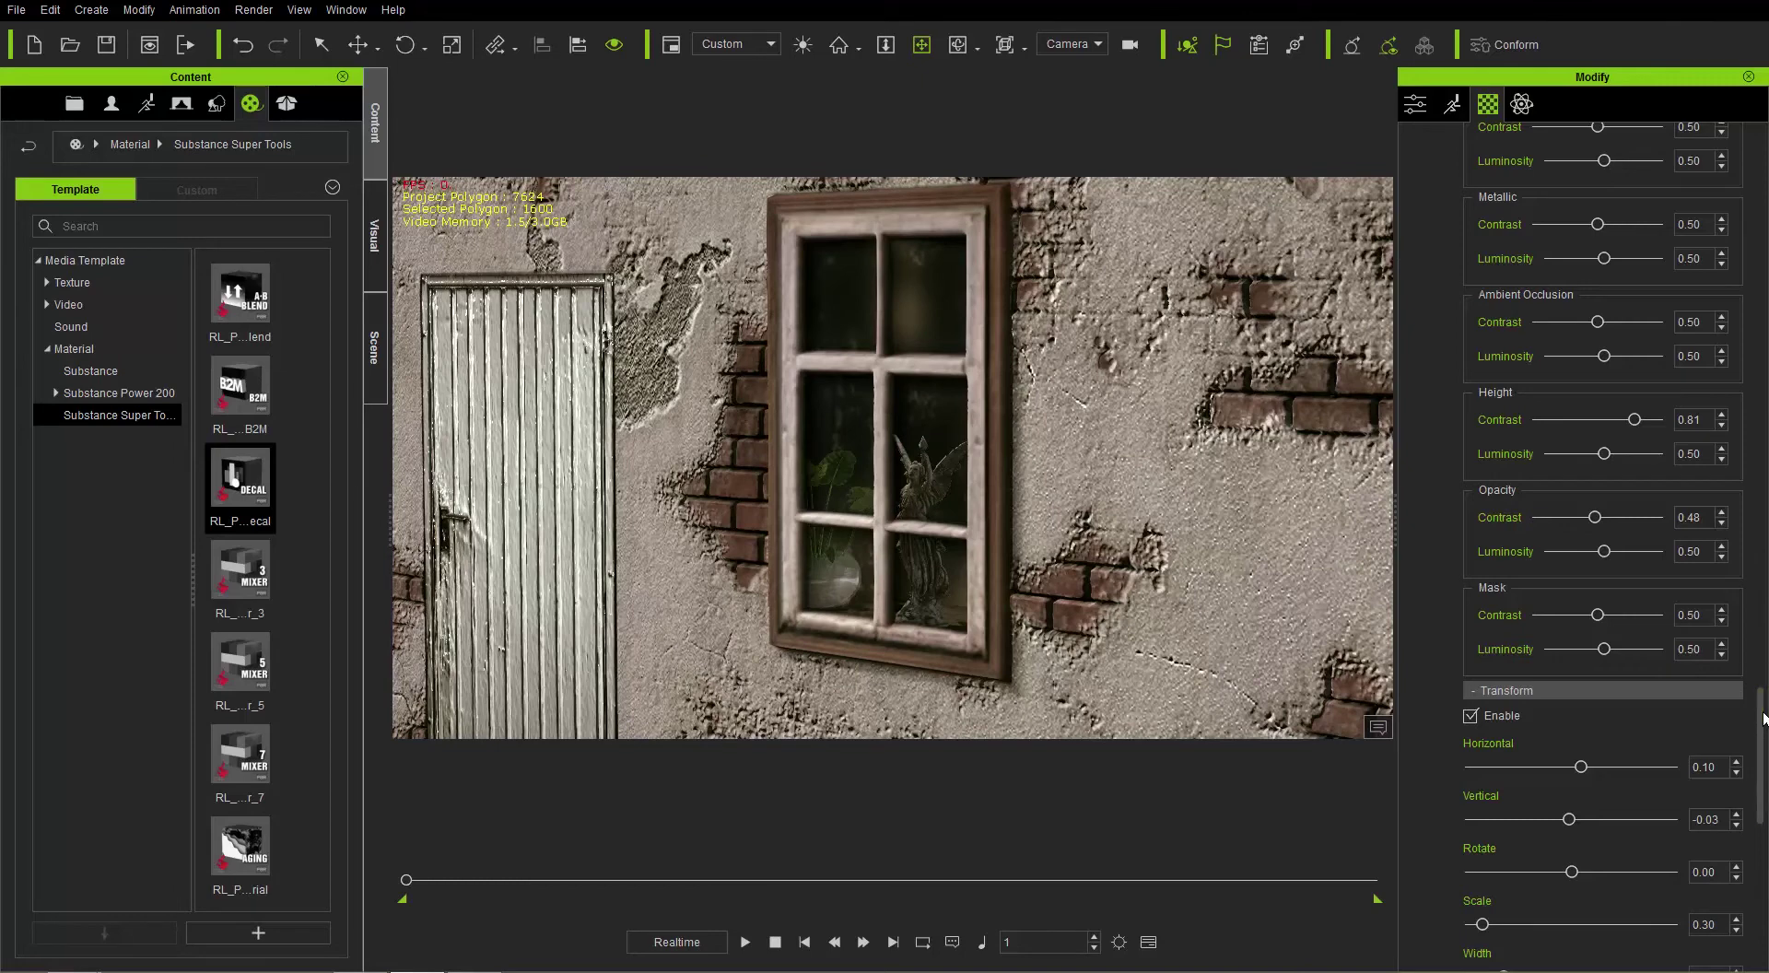
Collapse Decal 3, expand Decal 4 and load poster03s from the Poster folder as its Base Color map.
left_click_drag(1763, 719, 1763, 553)
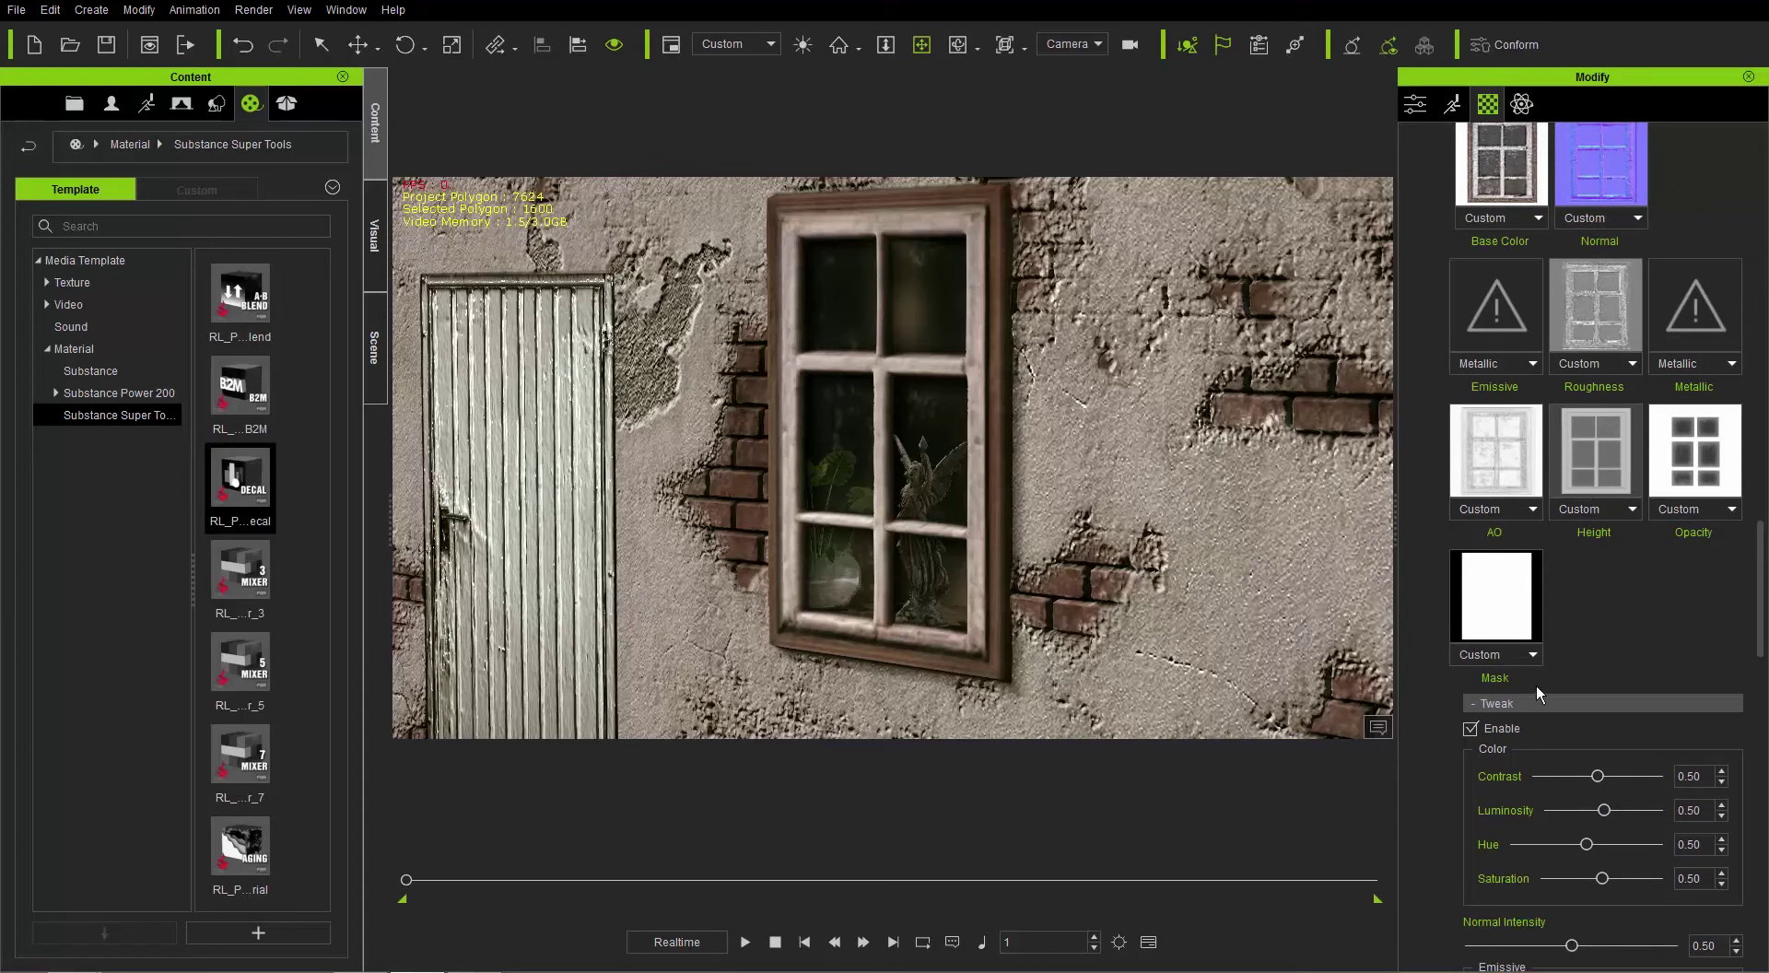
scroll(1577, 663, "up", 5)
left_click(1498, 377)
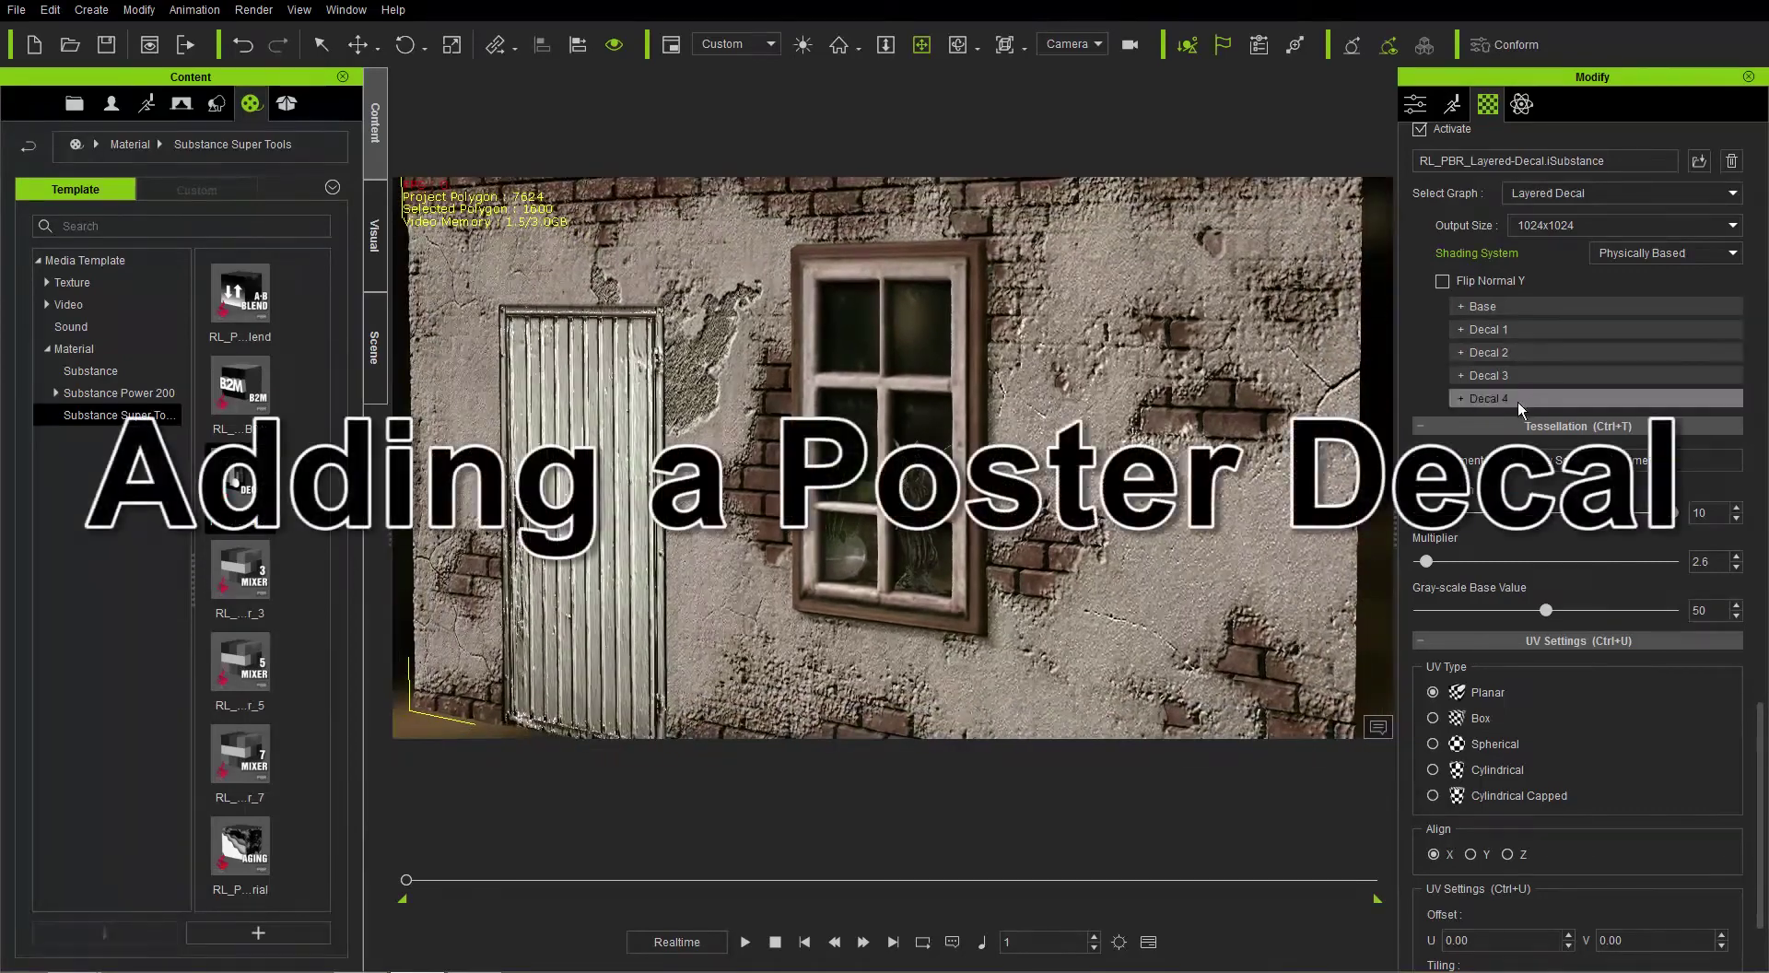
left_click(1518, 400)
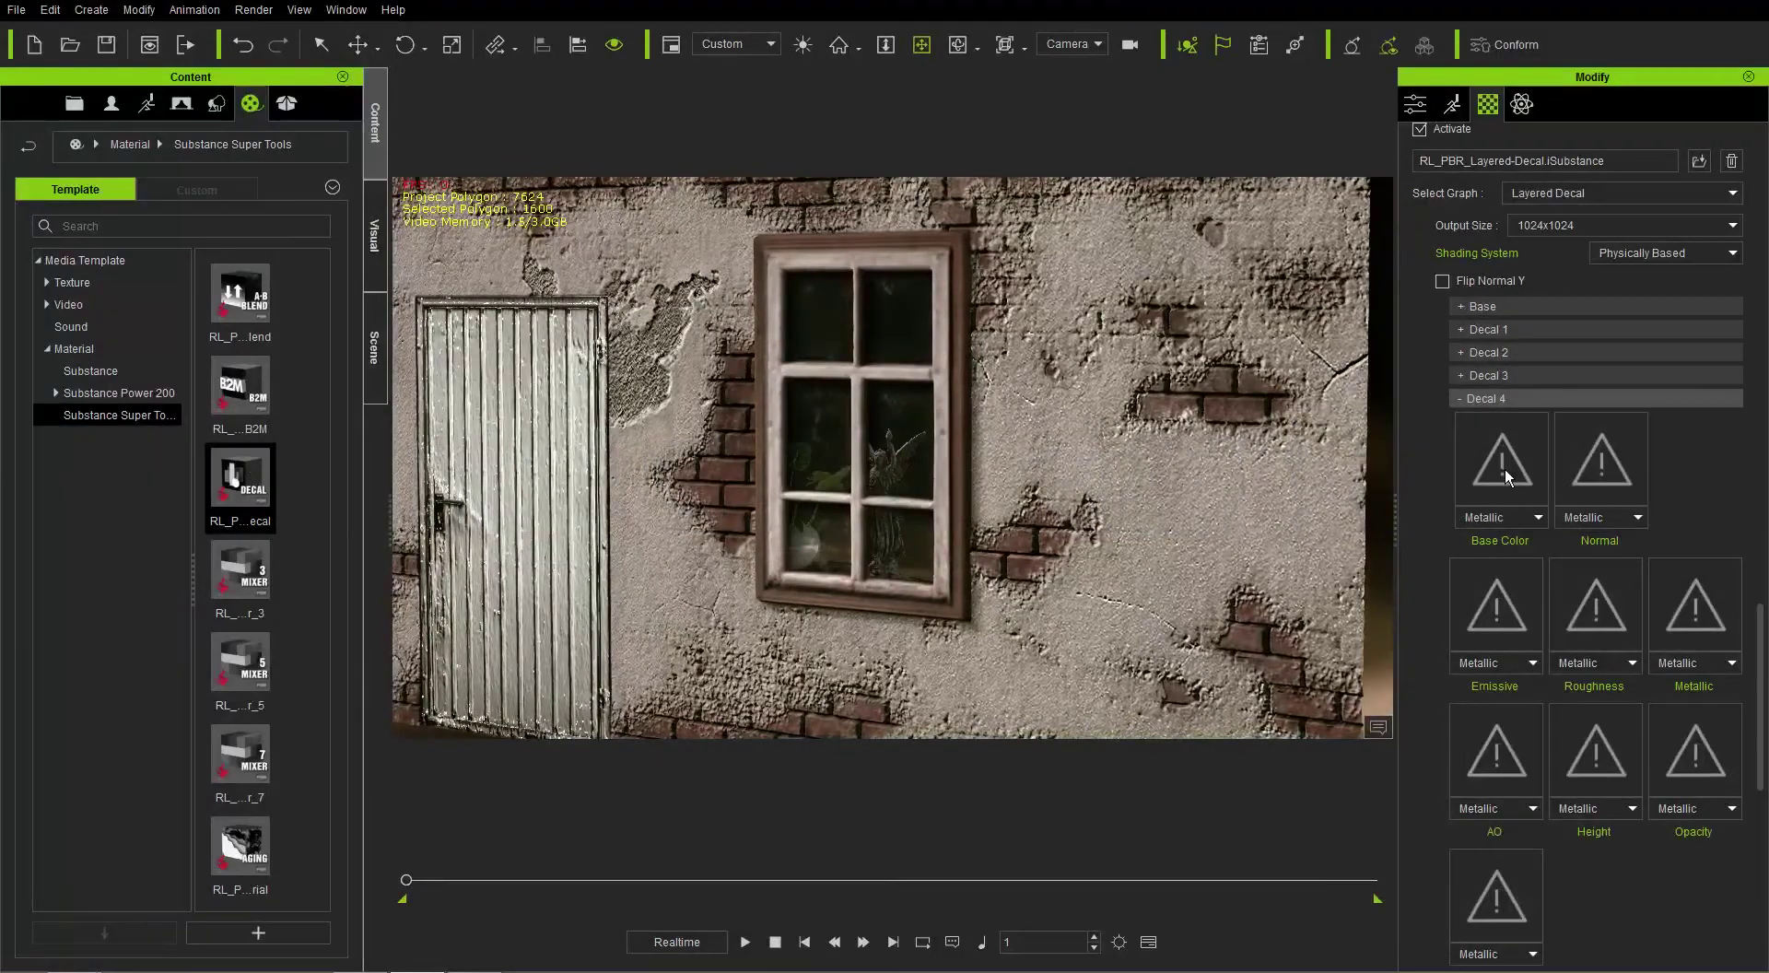
left_click(484, 43)
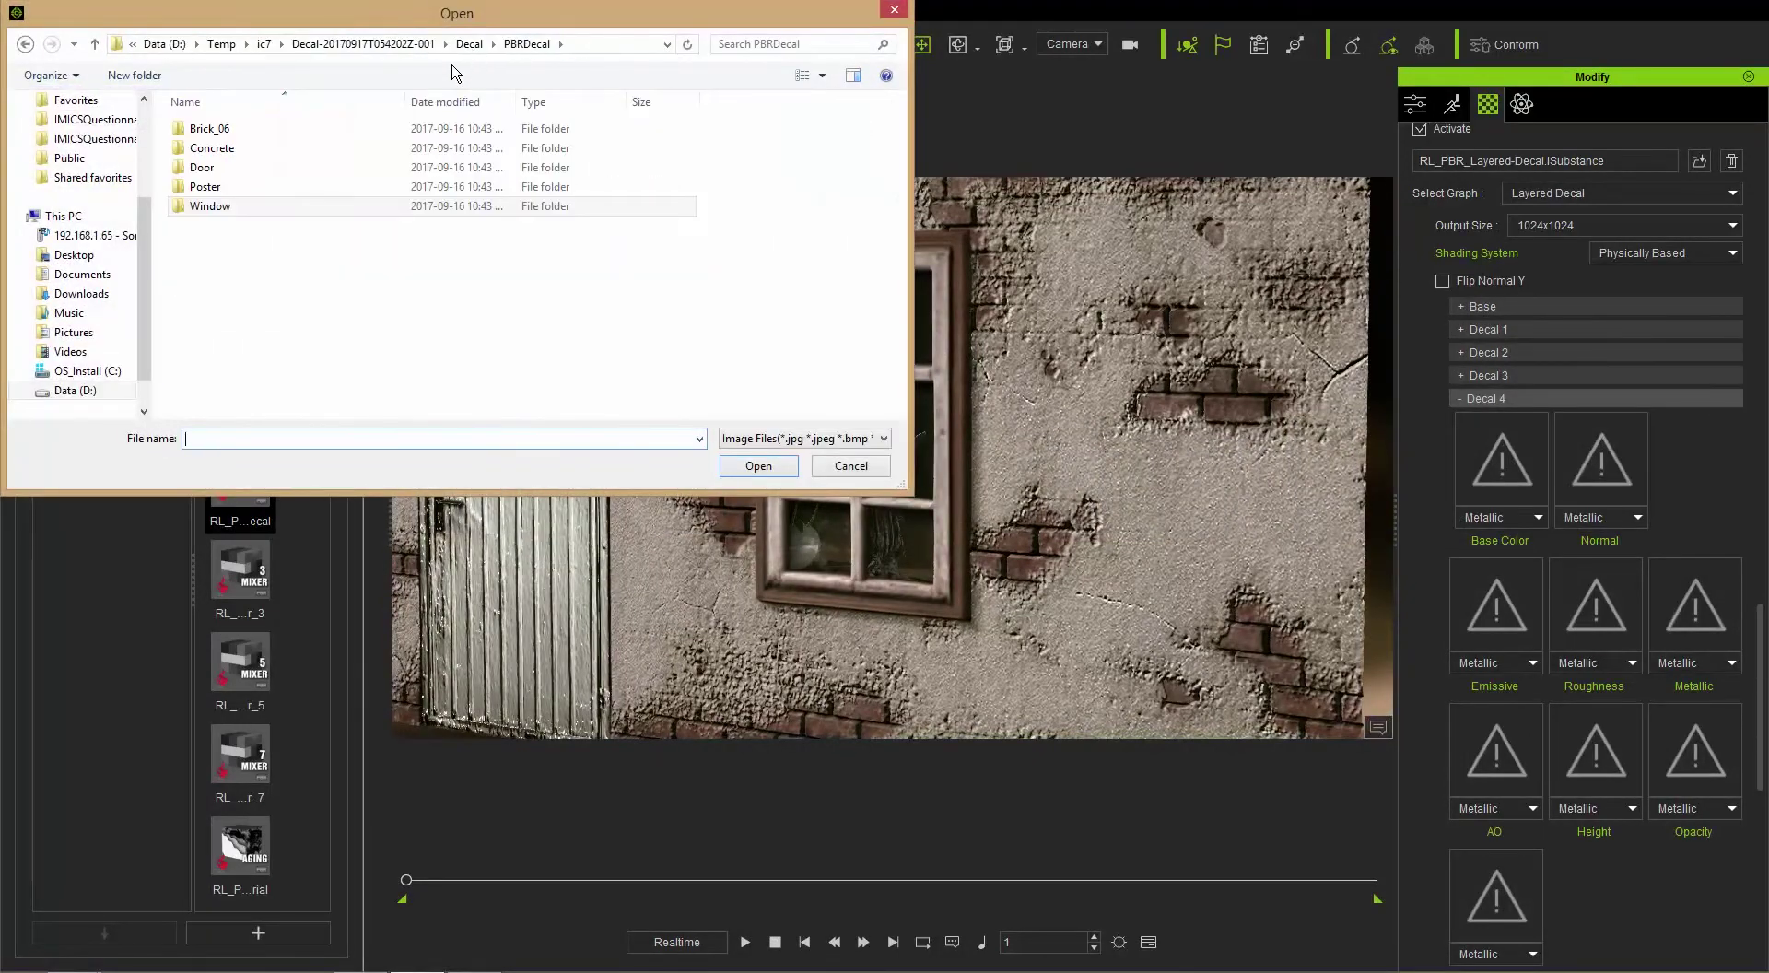
double_click(207, 186)
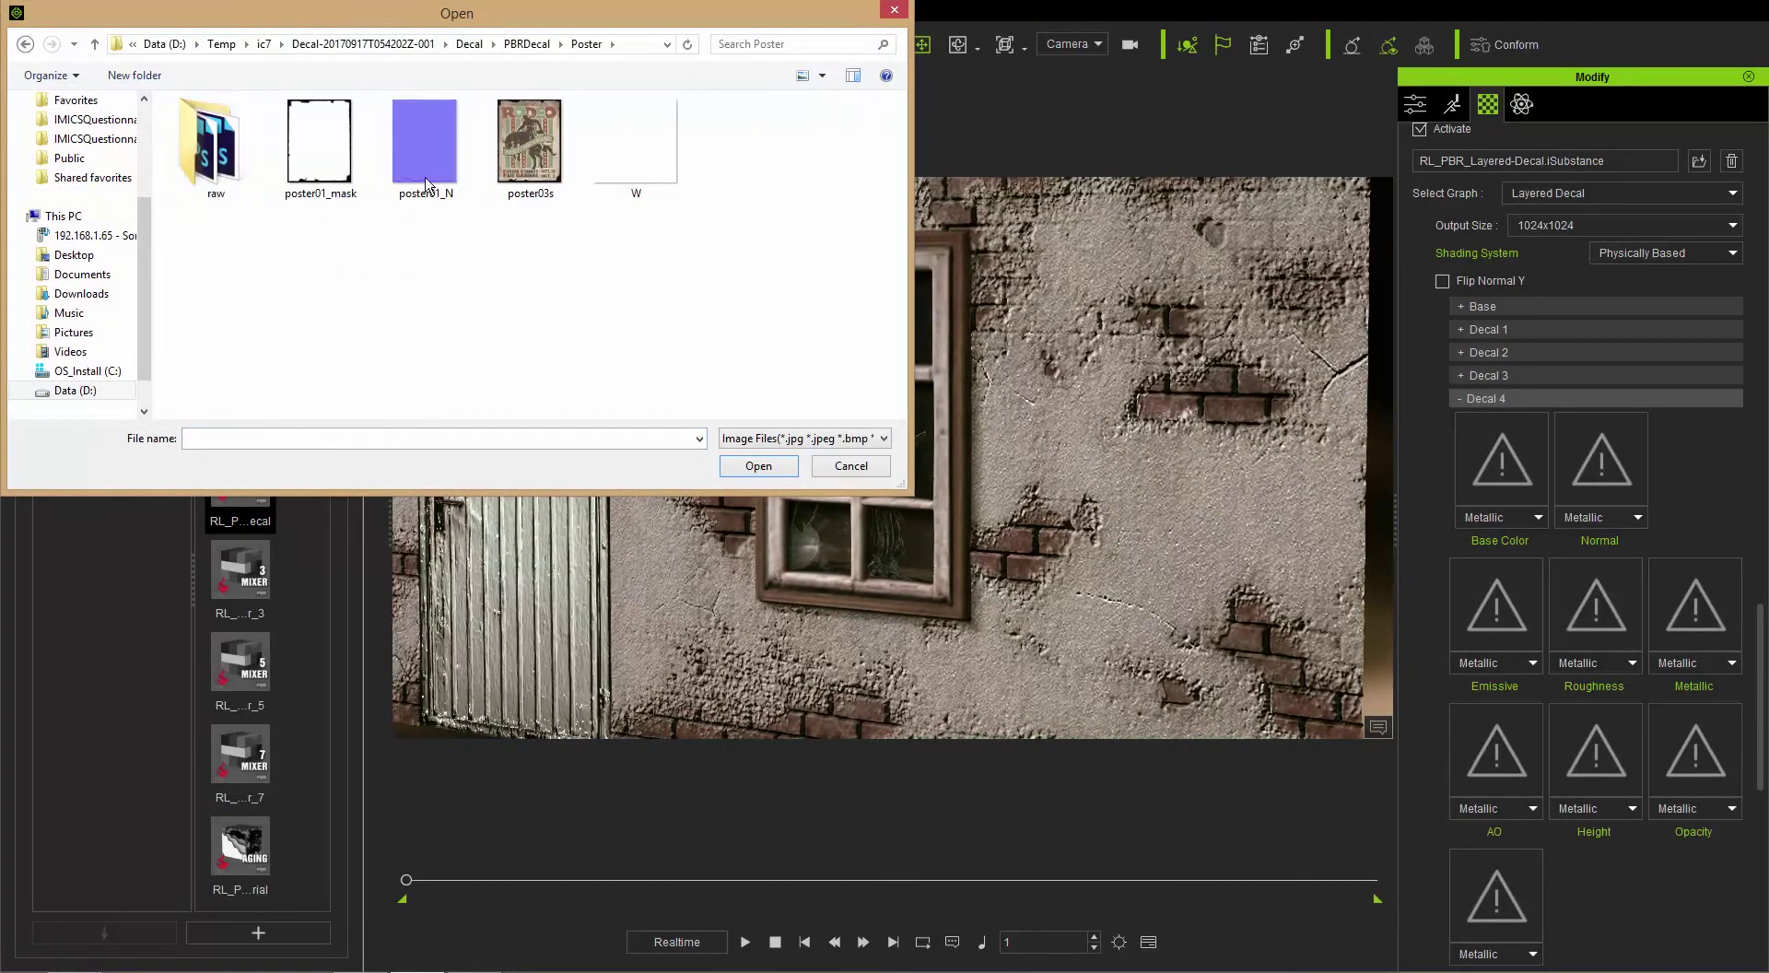
double_click(555, 149)
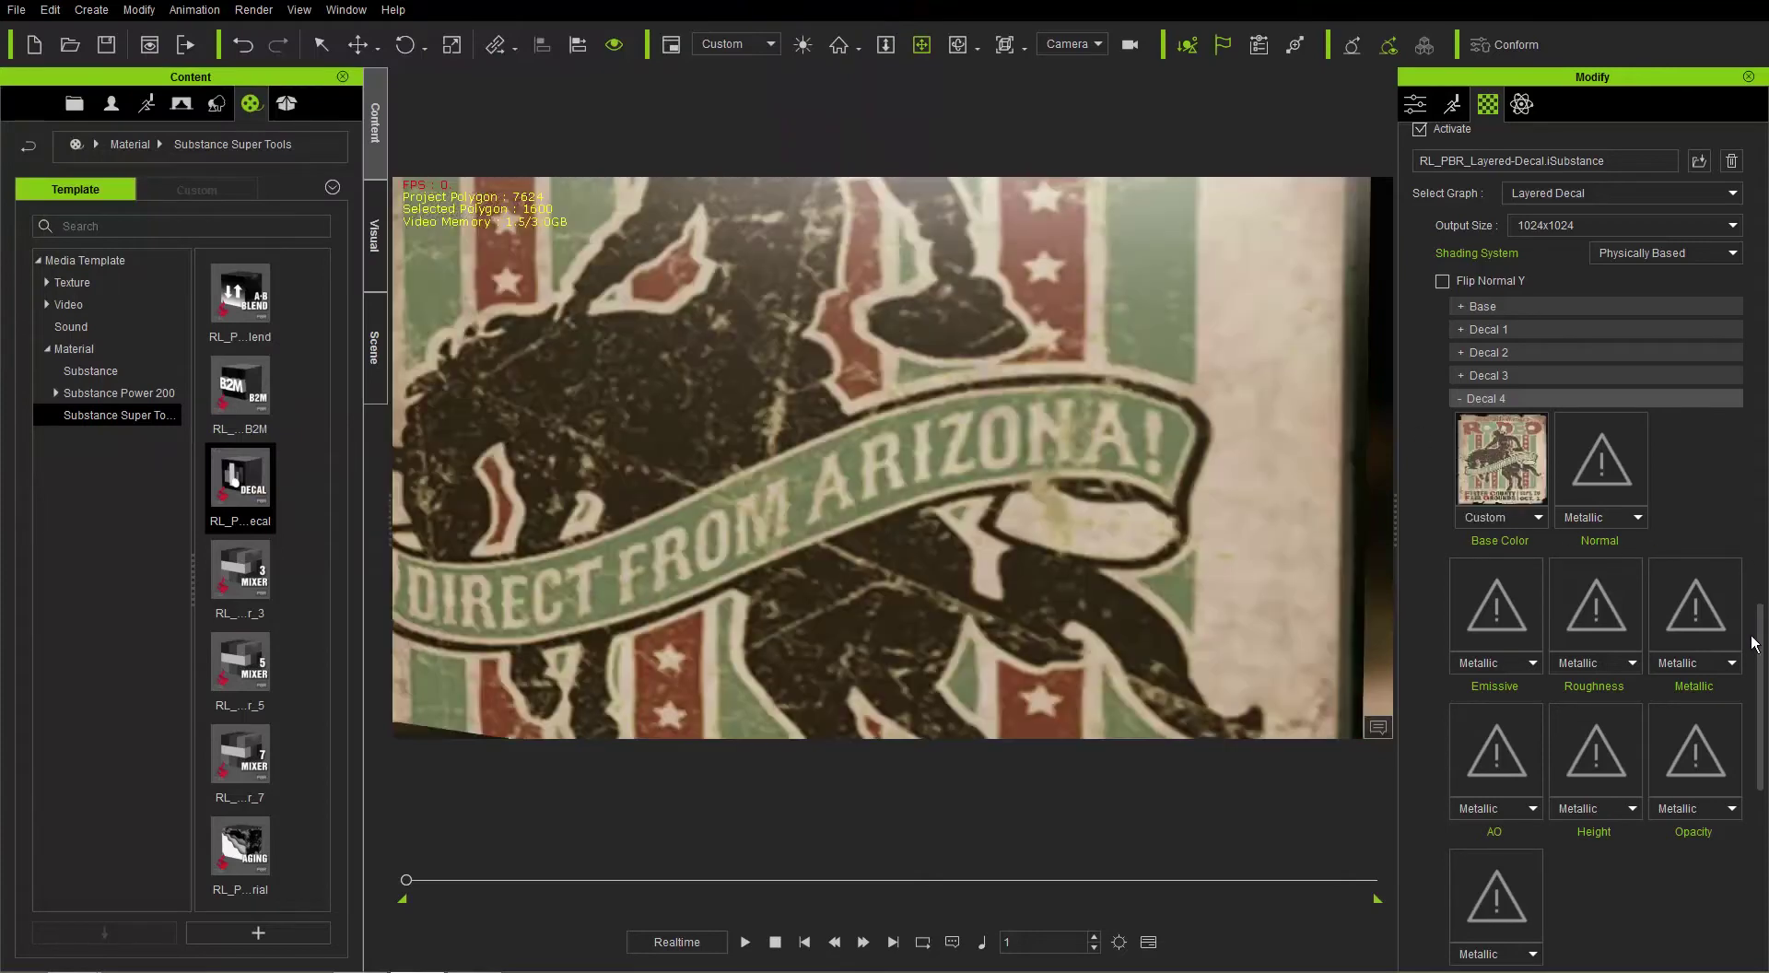
Enable Decal 4's Transform and set Scale to 0.19, Width to 0.77, Horizontal to 0.30 and Rotate to 0.02.
left_click_drag(1762, 650, 1762, 728)
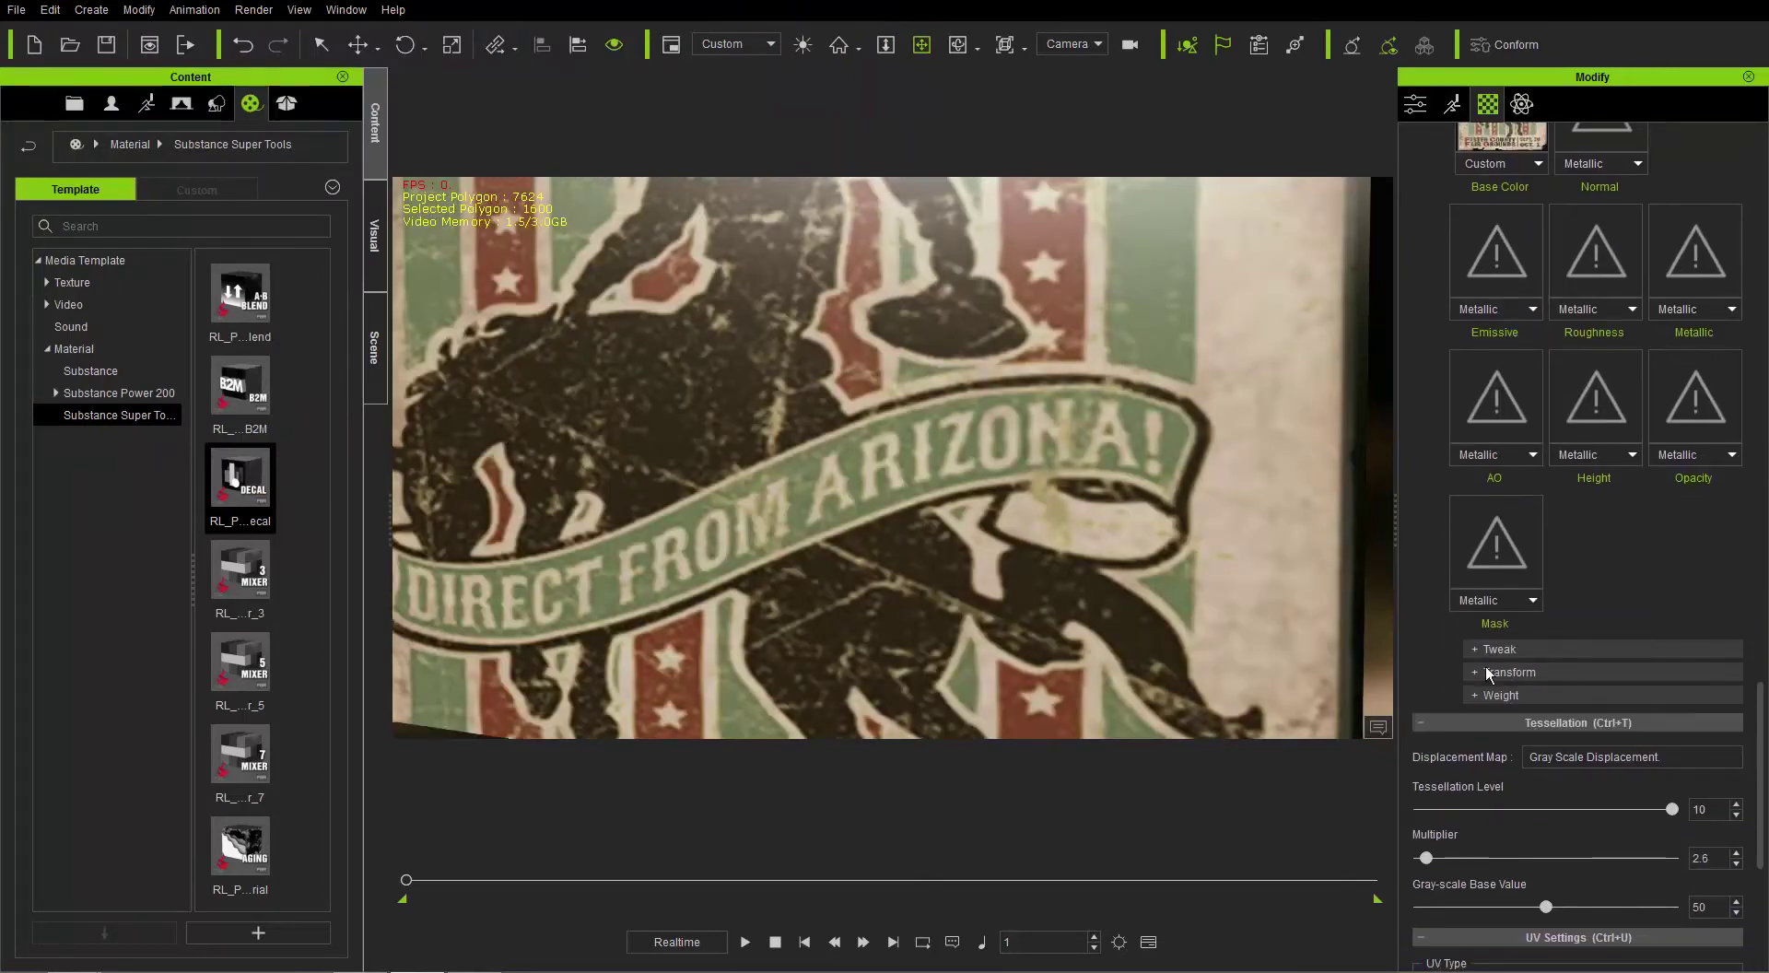
left_click(1475, 672)
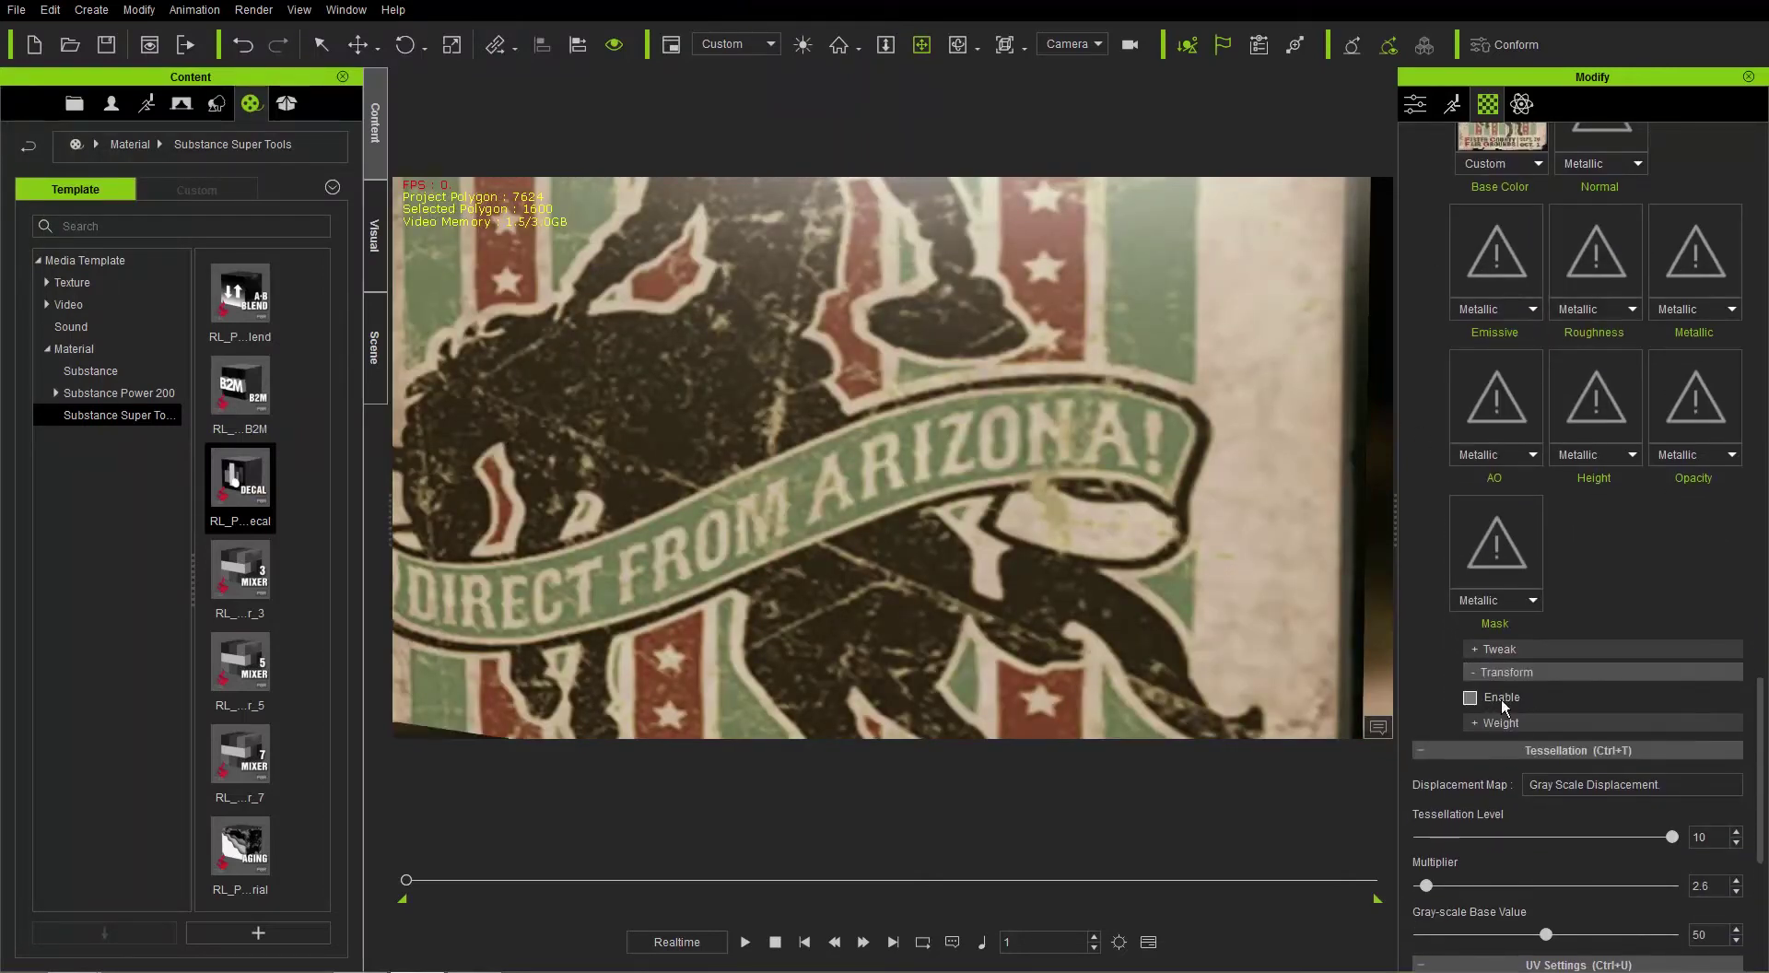
left_click(1551, 697)
scroll(1543, 694, "down", 2)
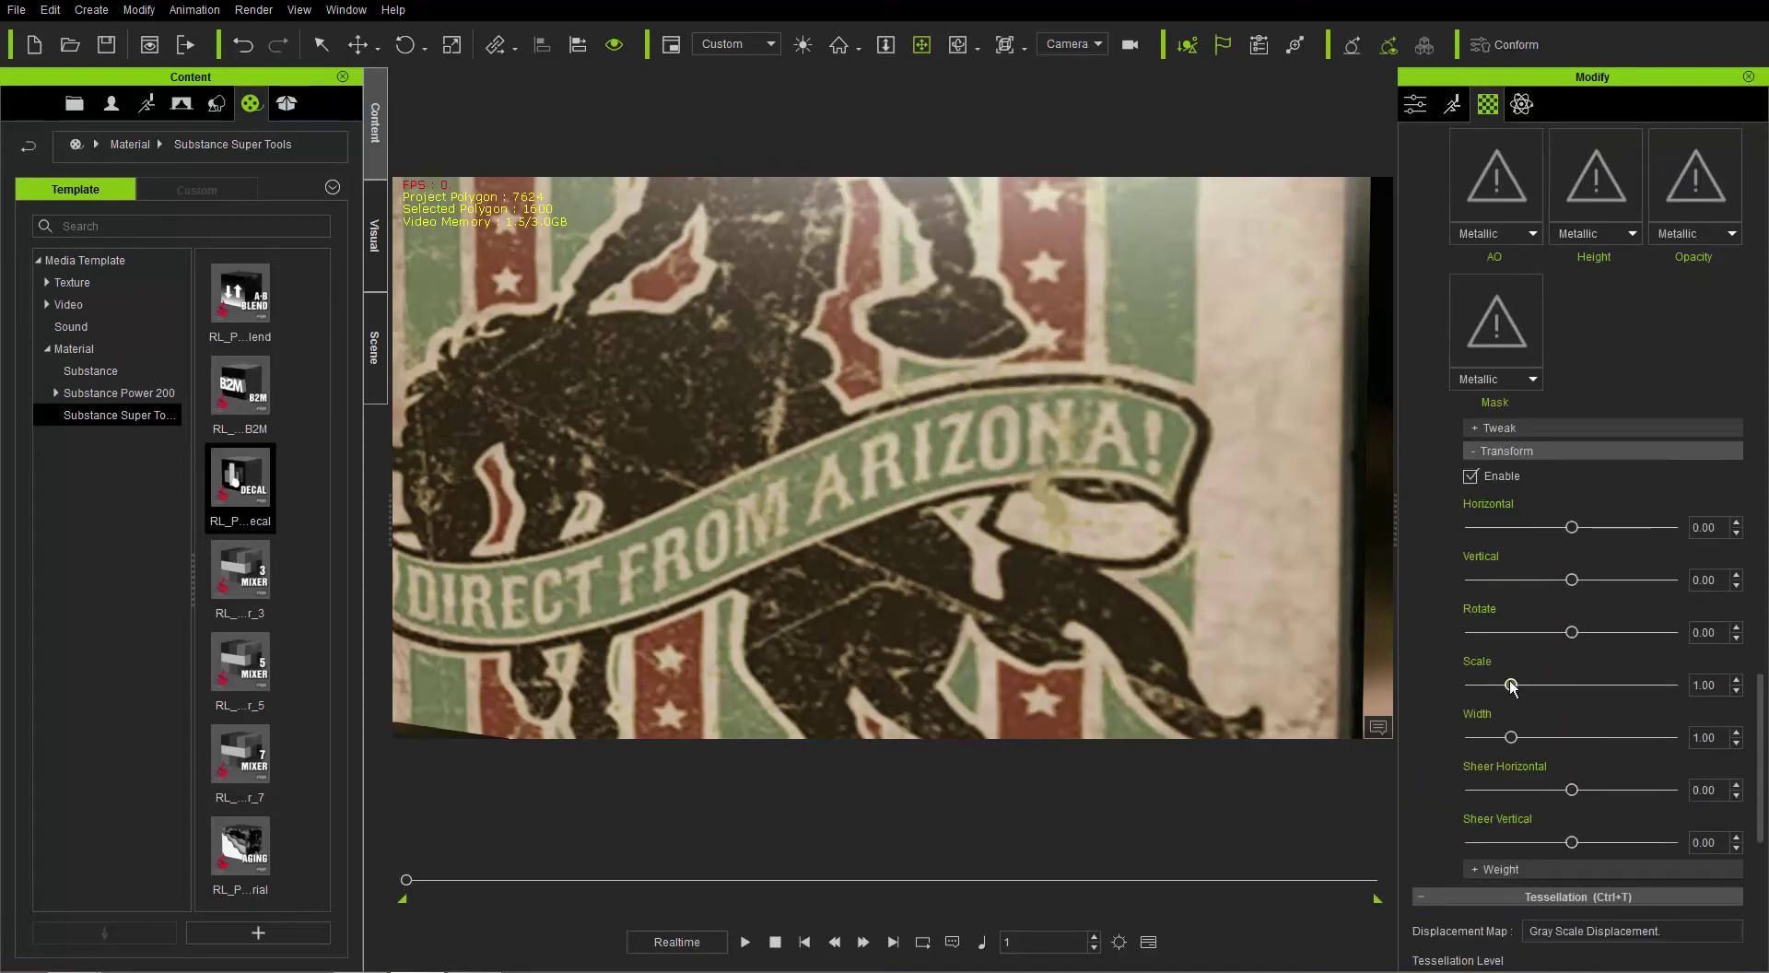
left_click_drag(1490, 687, 1502, 737)
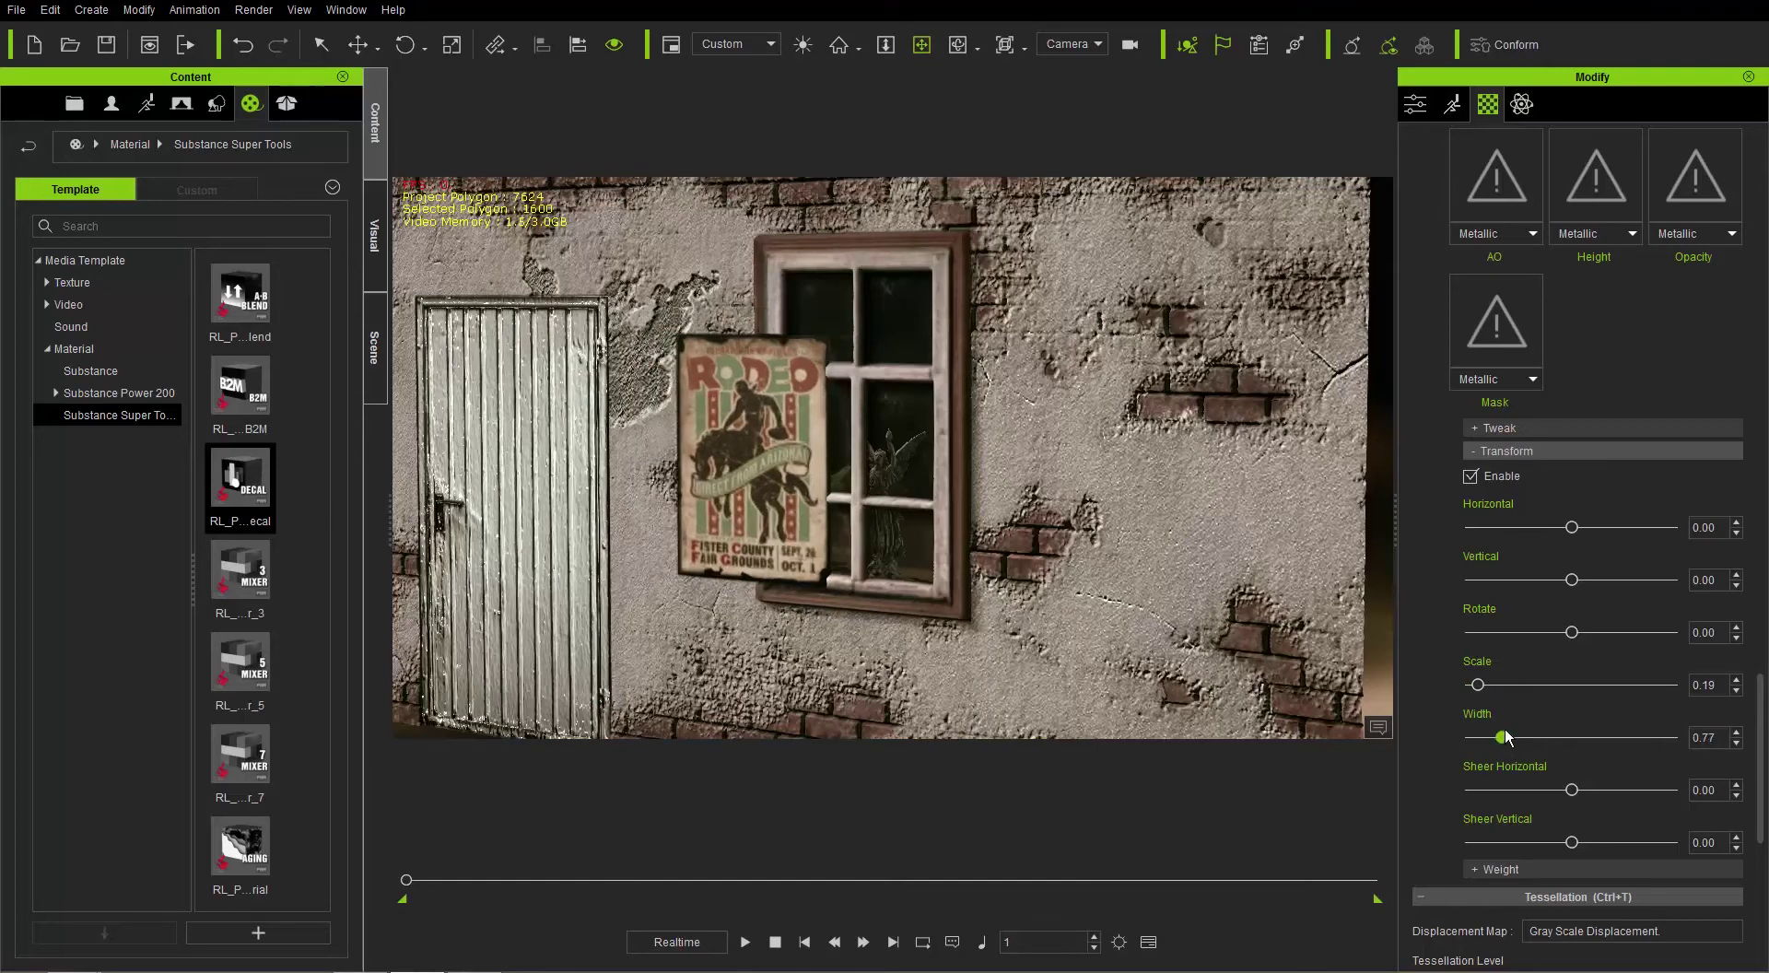
left_click_drag(1572, 527, 1601, 527)
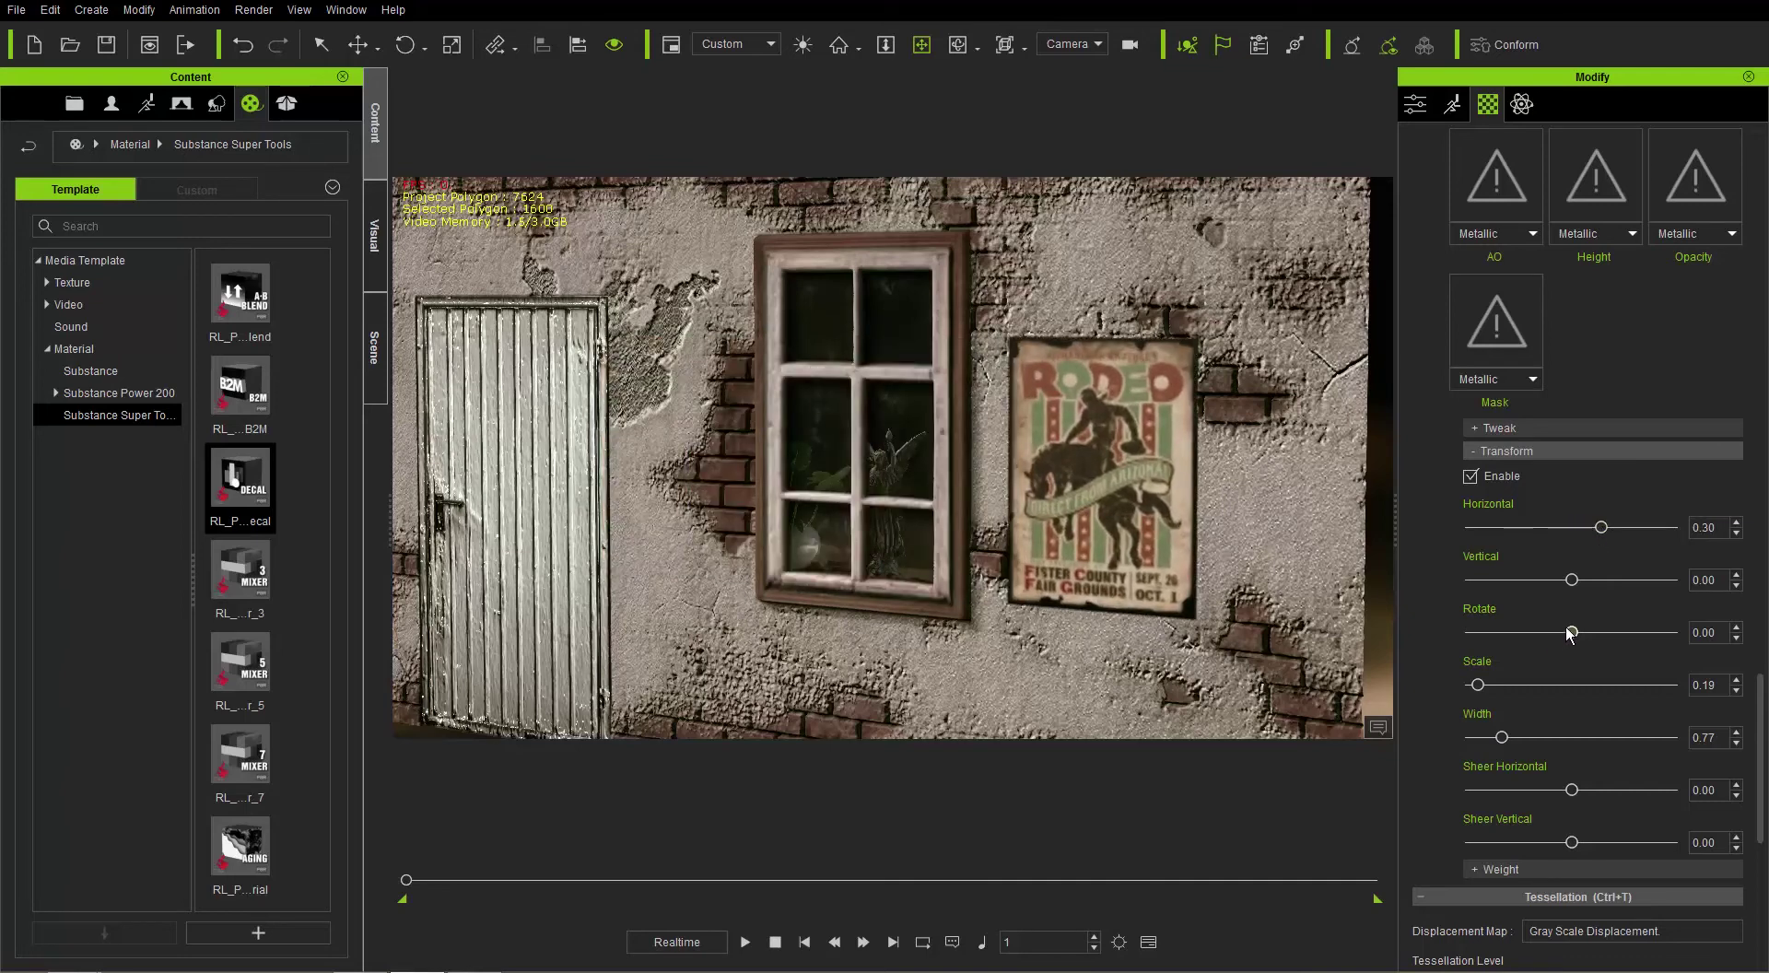
left_click_drag(1572, 632, 1572, 632)
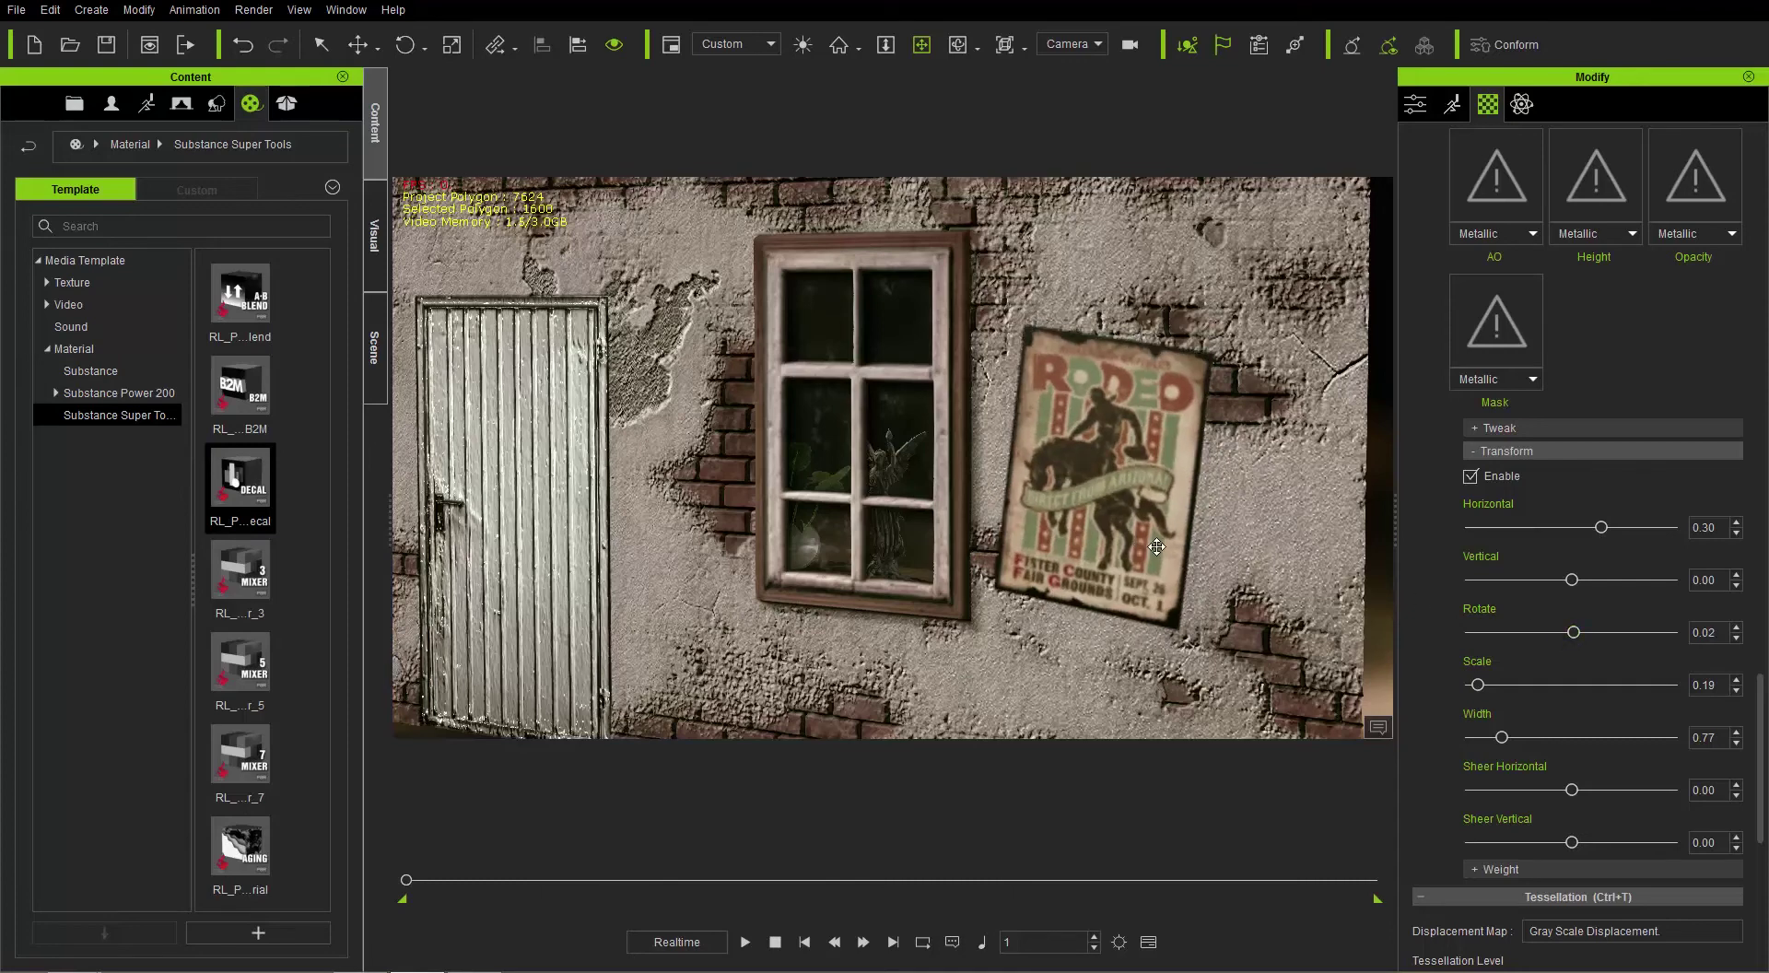
Load poster01_mask as Decal 4's Mask map.
scroll(1134, 478, "up", 1)
scroll(1134, 477, "up", 4)
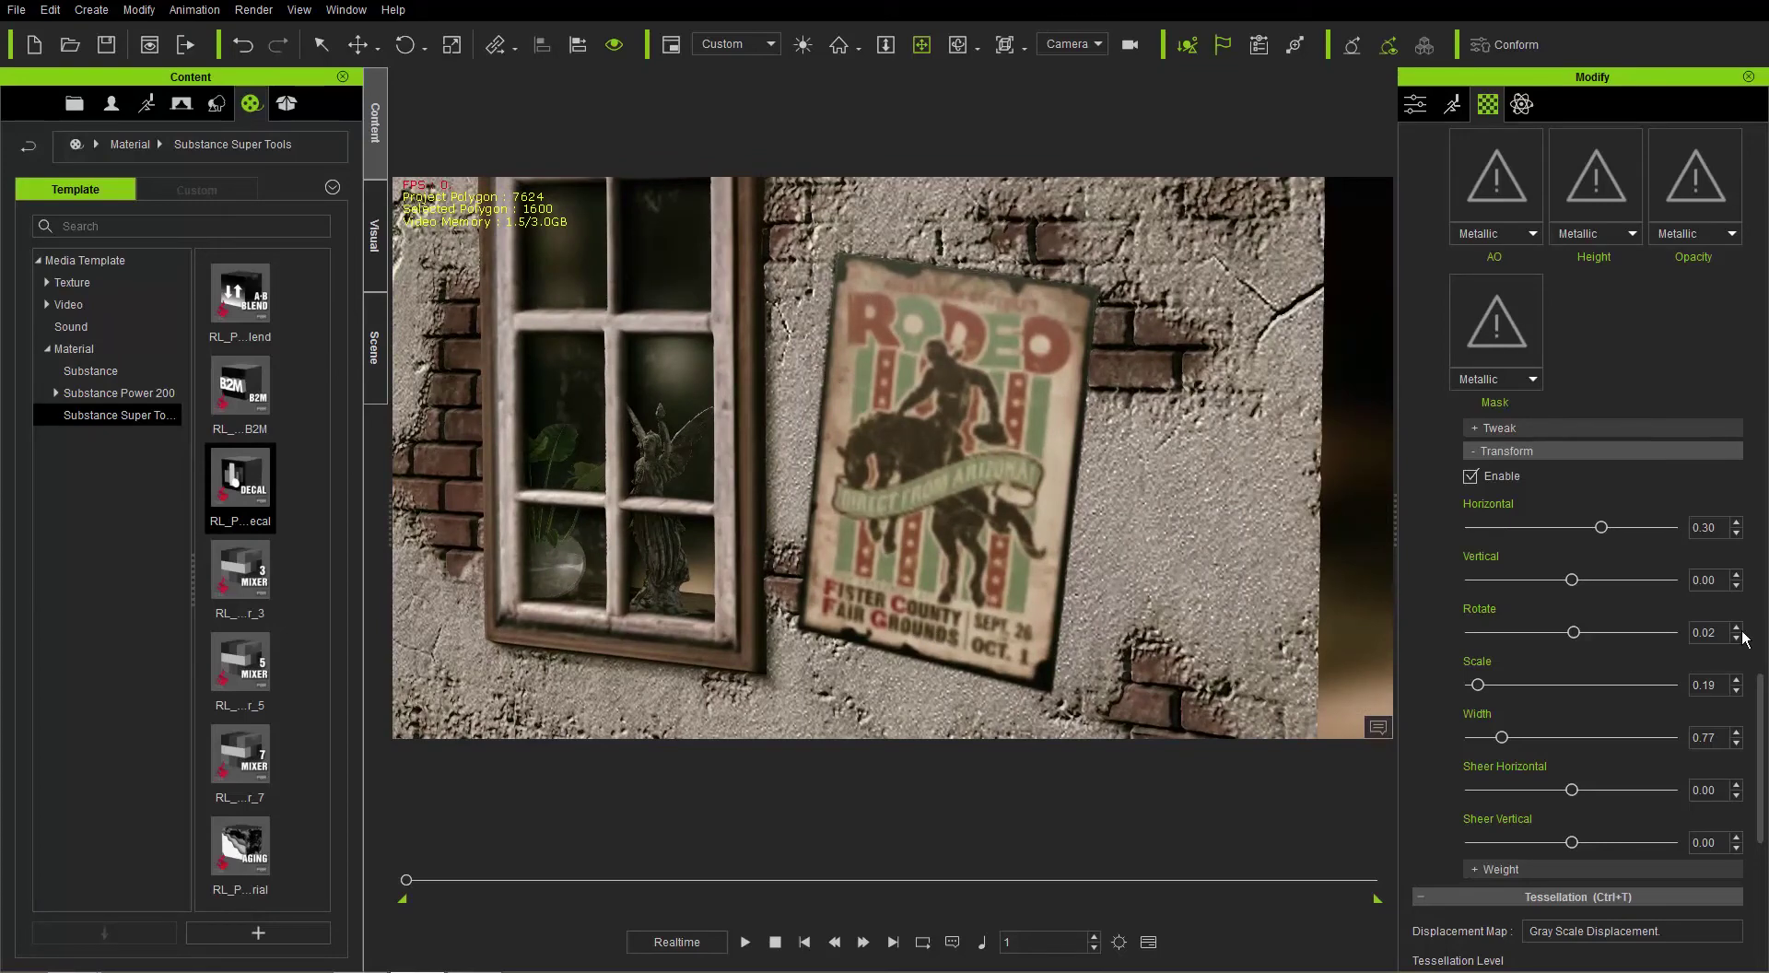
scroll(1481, 749, "up", 5)
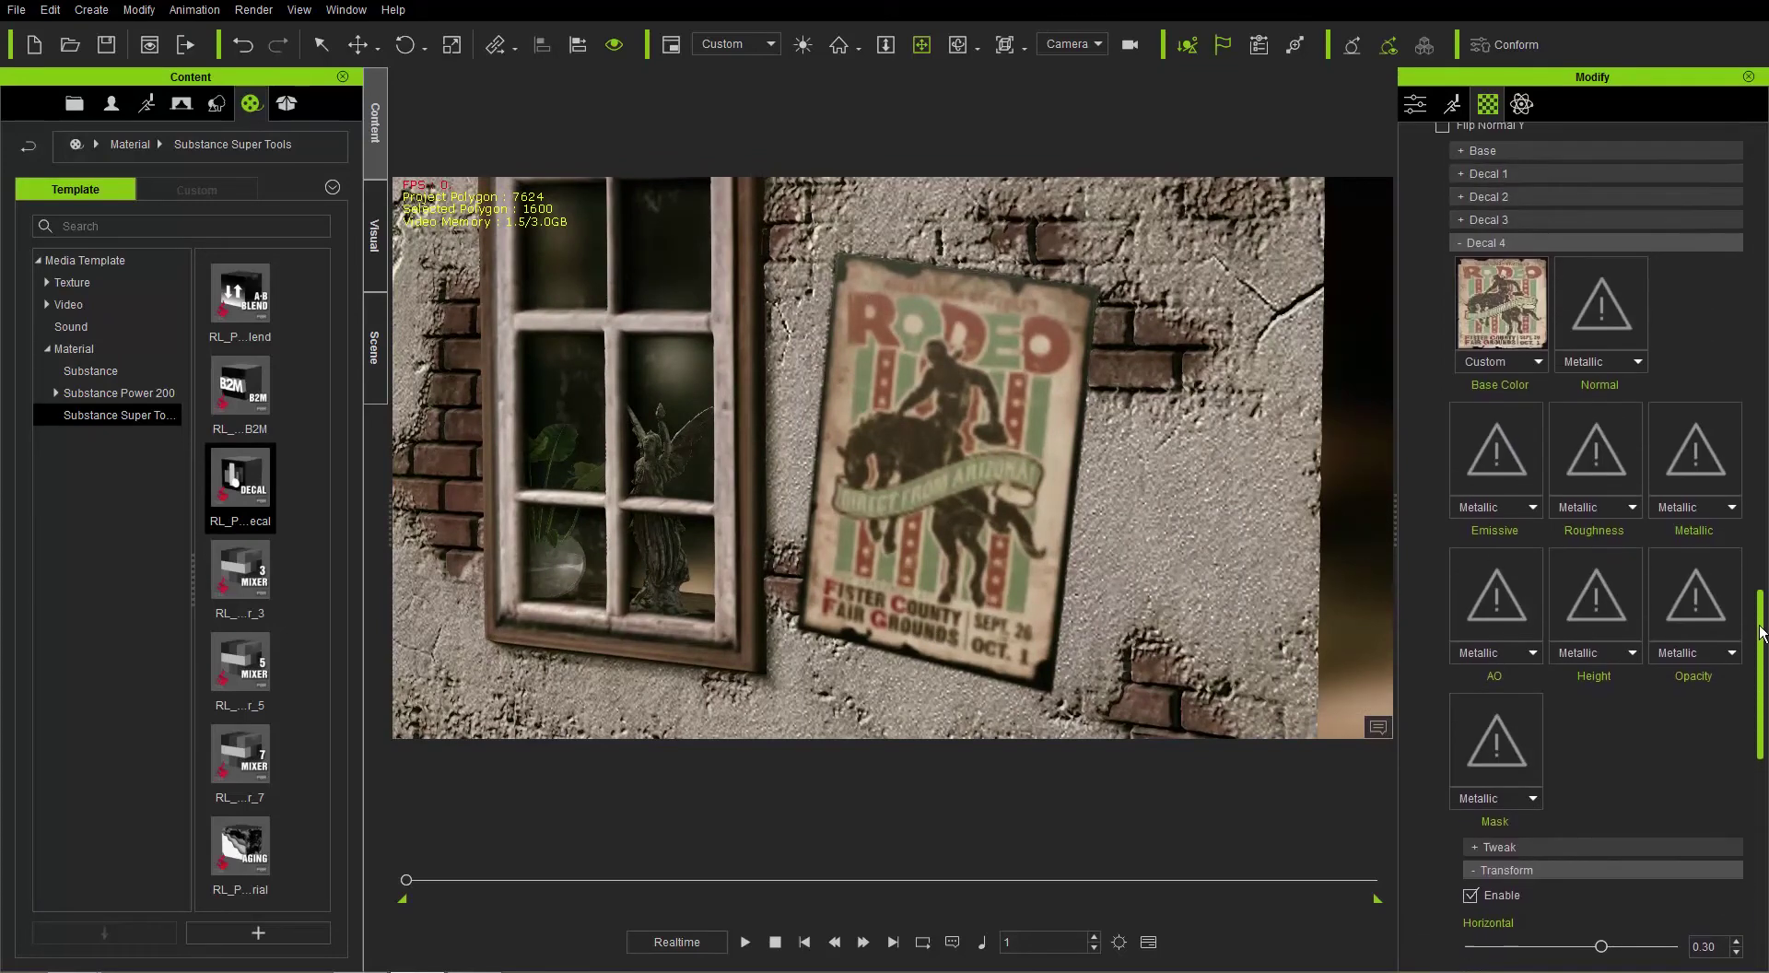
left_click(1498, 737)
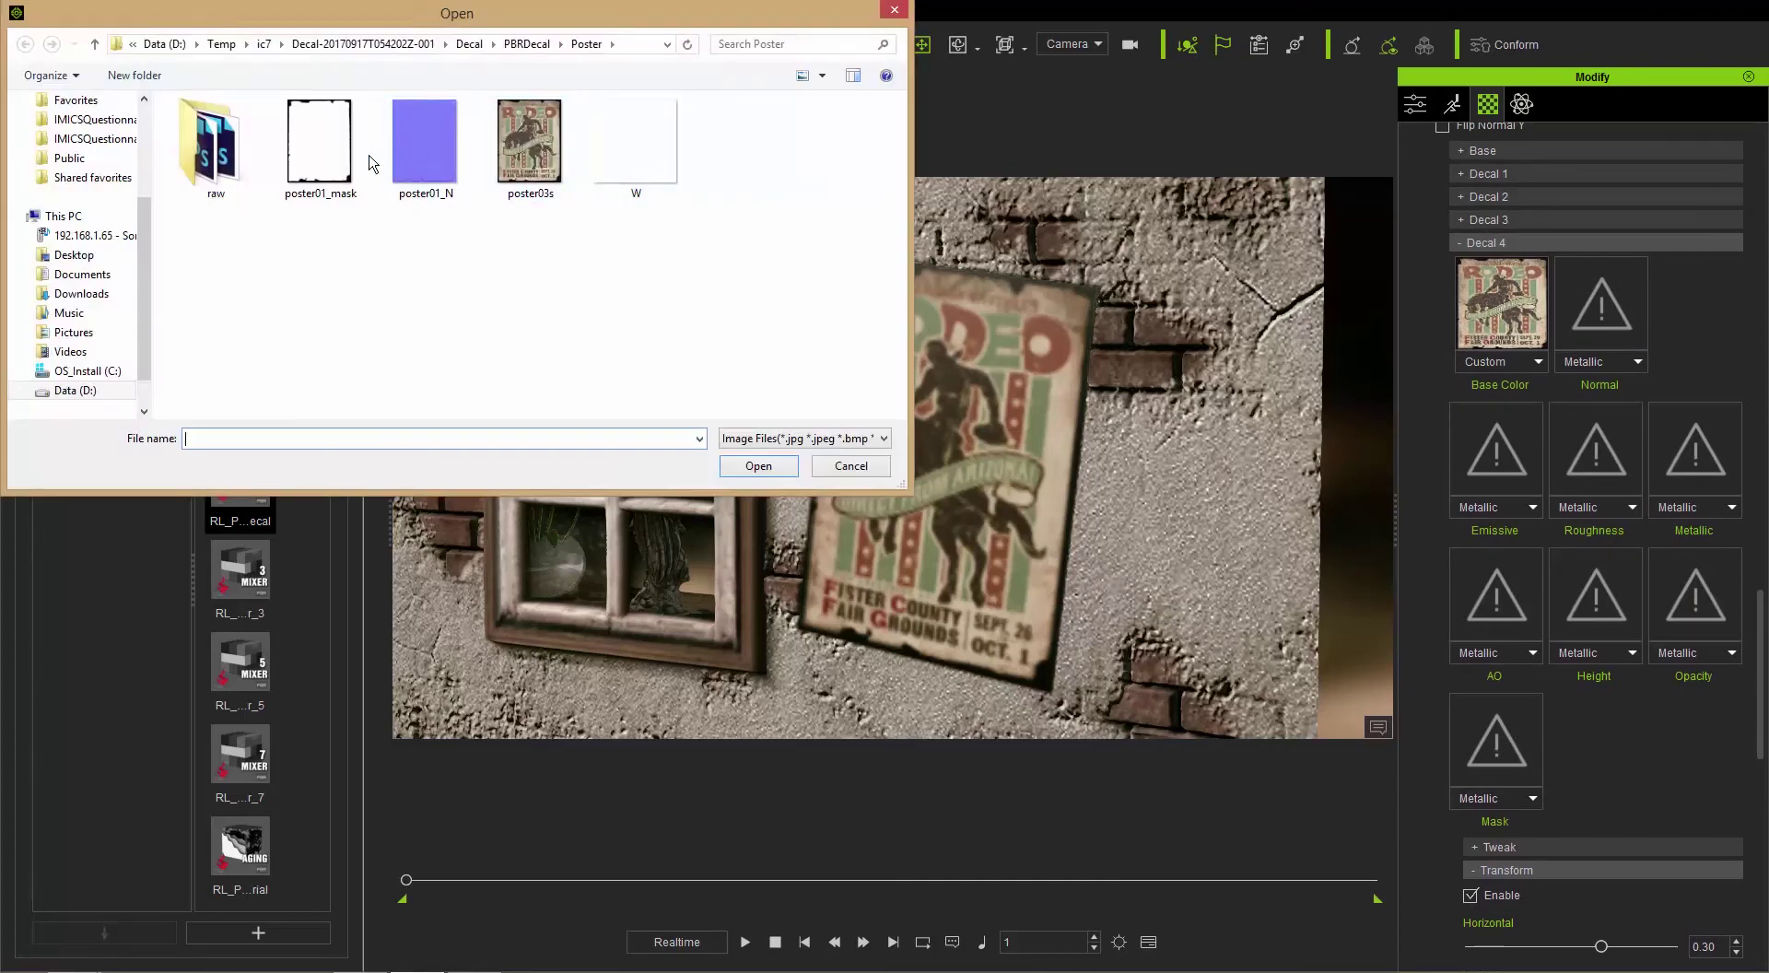
double_click(319, 140)
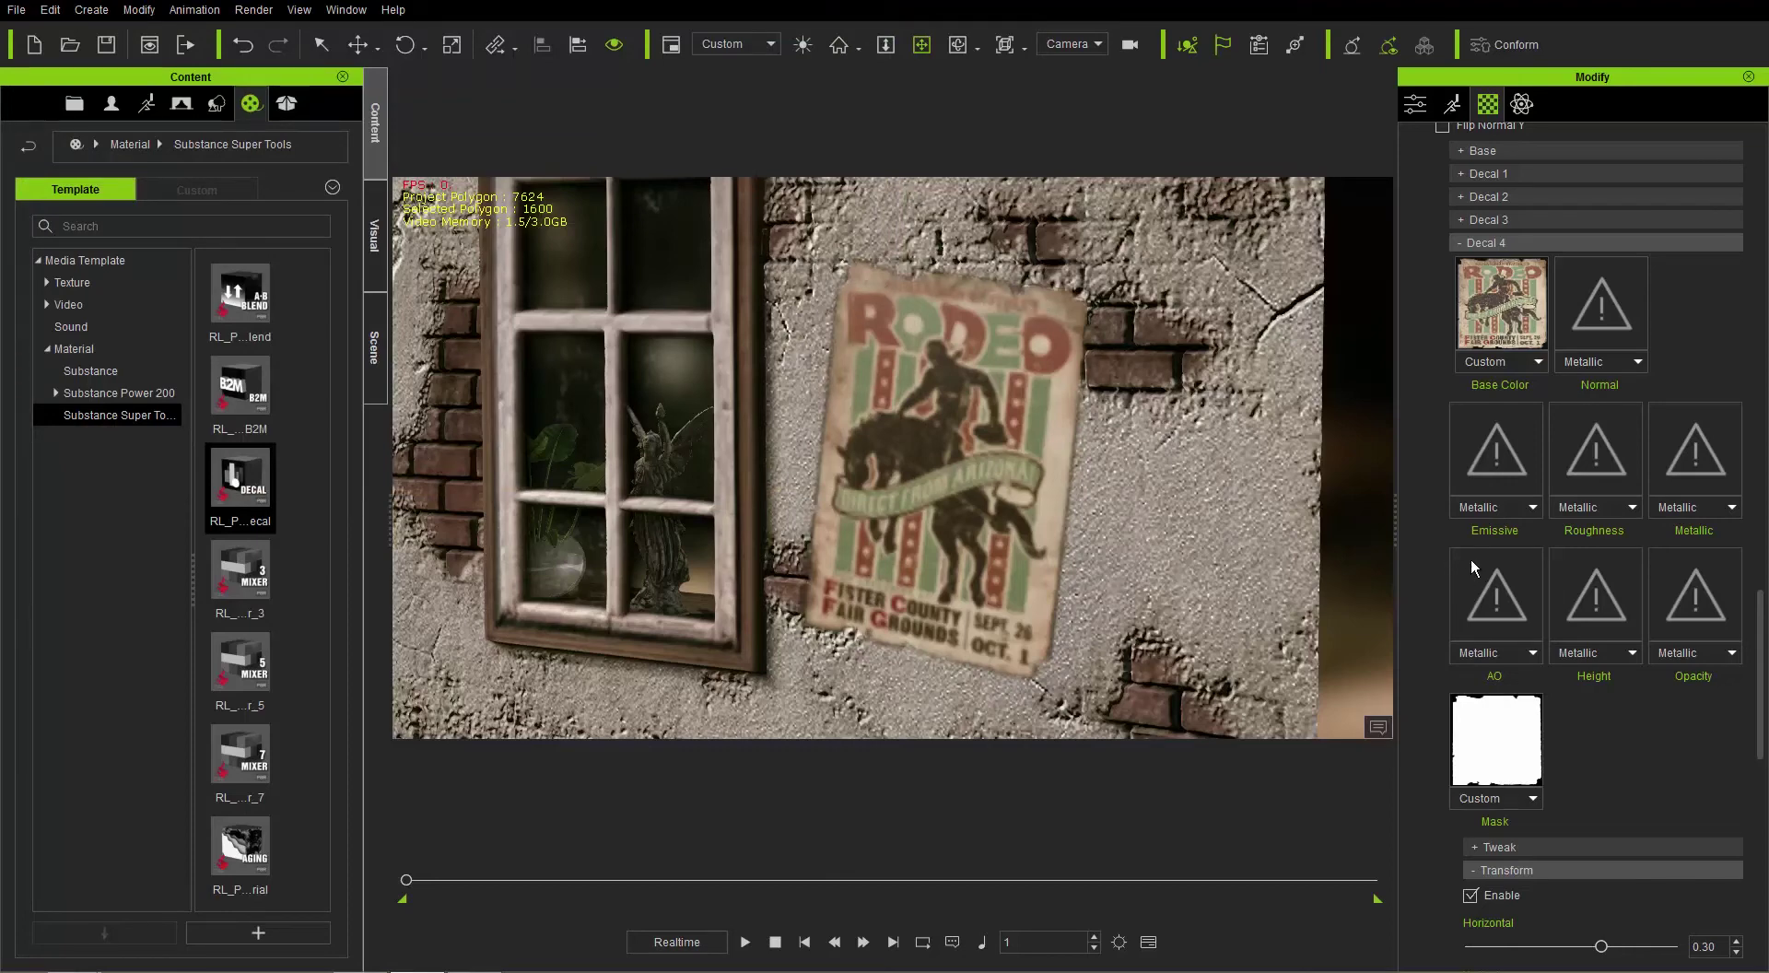
Load poster01_N as Decal 4's Normal map and W as its Roughness map.
left_click(1600, 317)
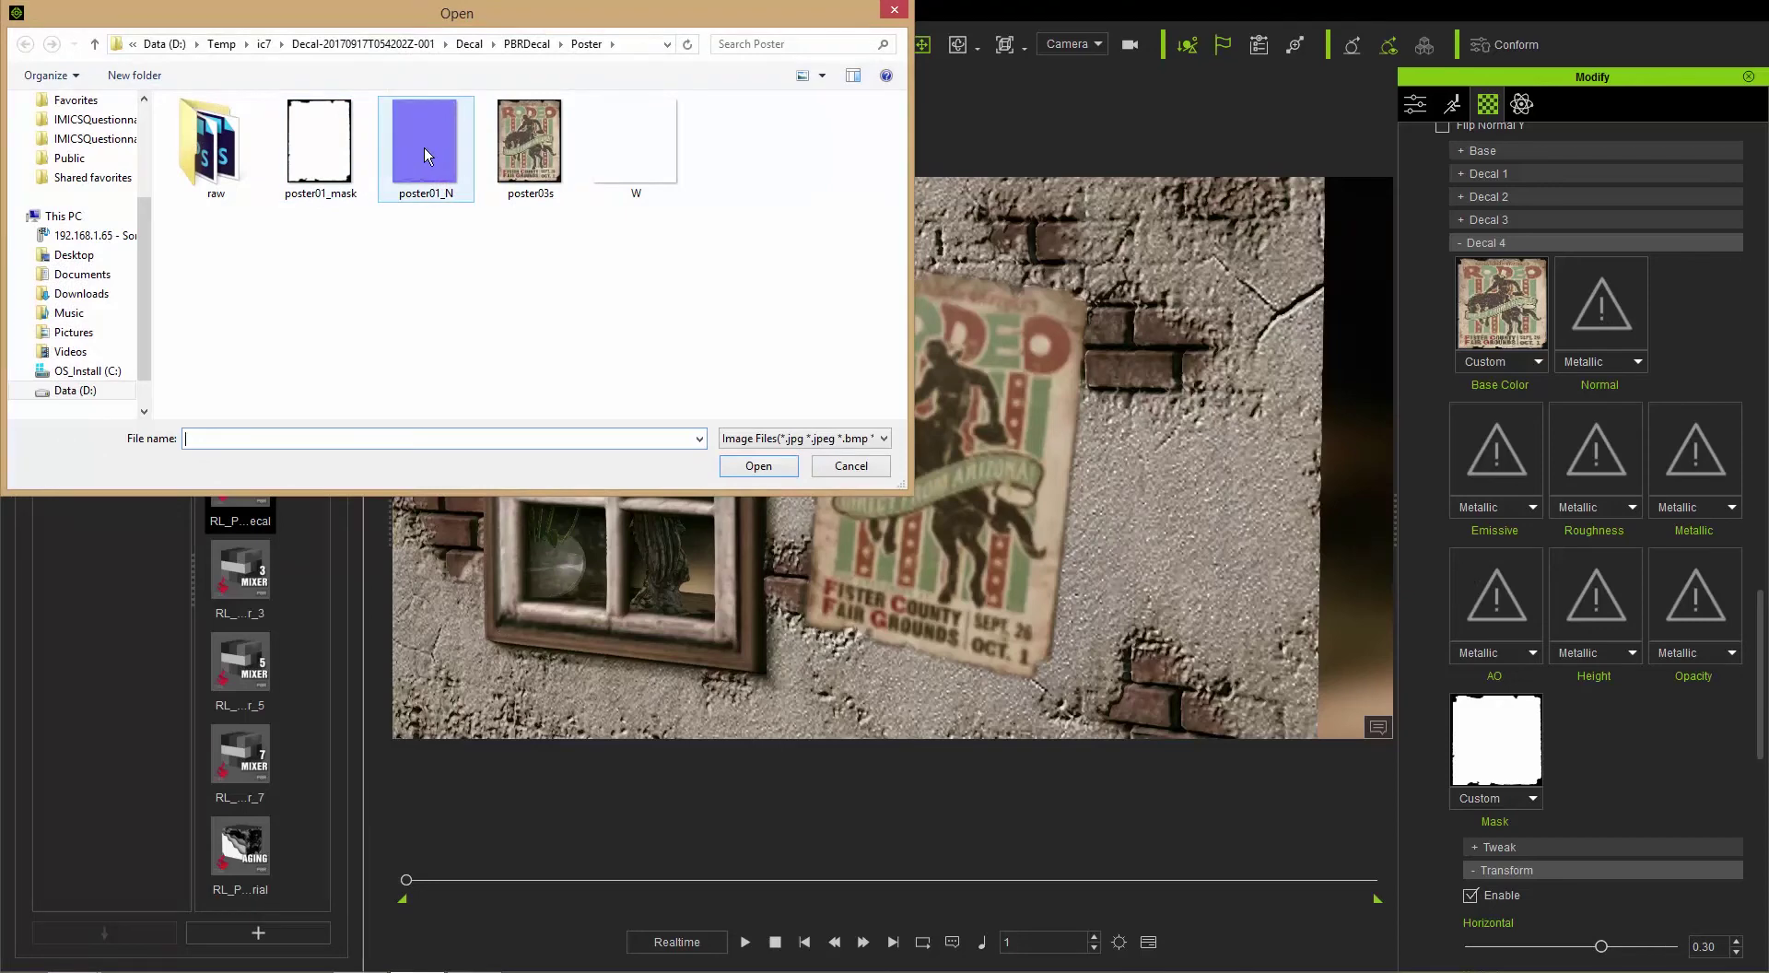
double_click(424, 148)
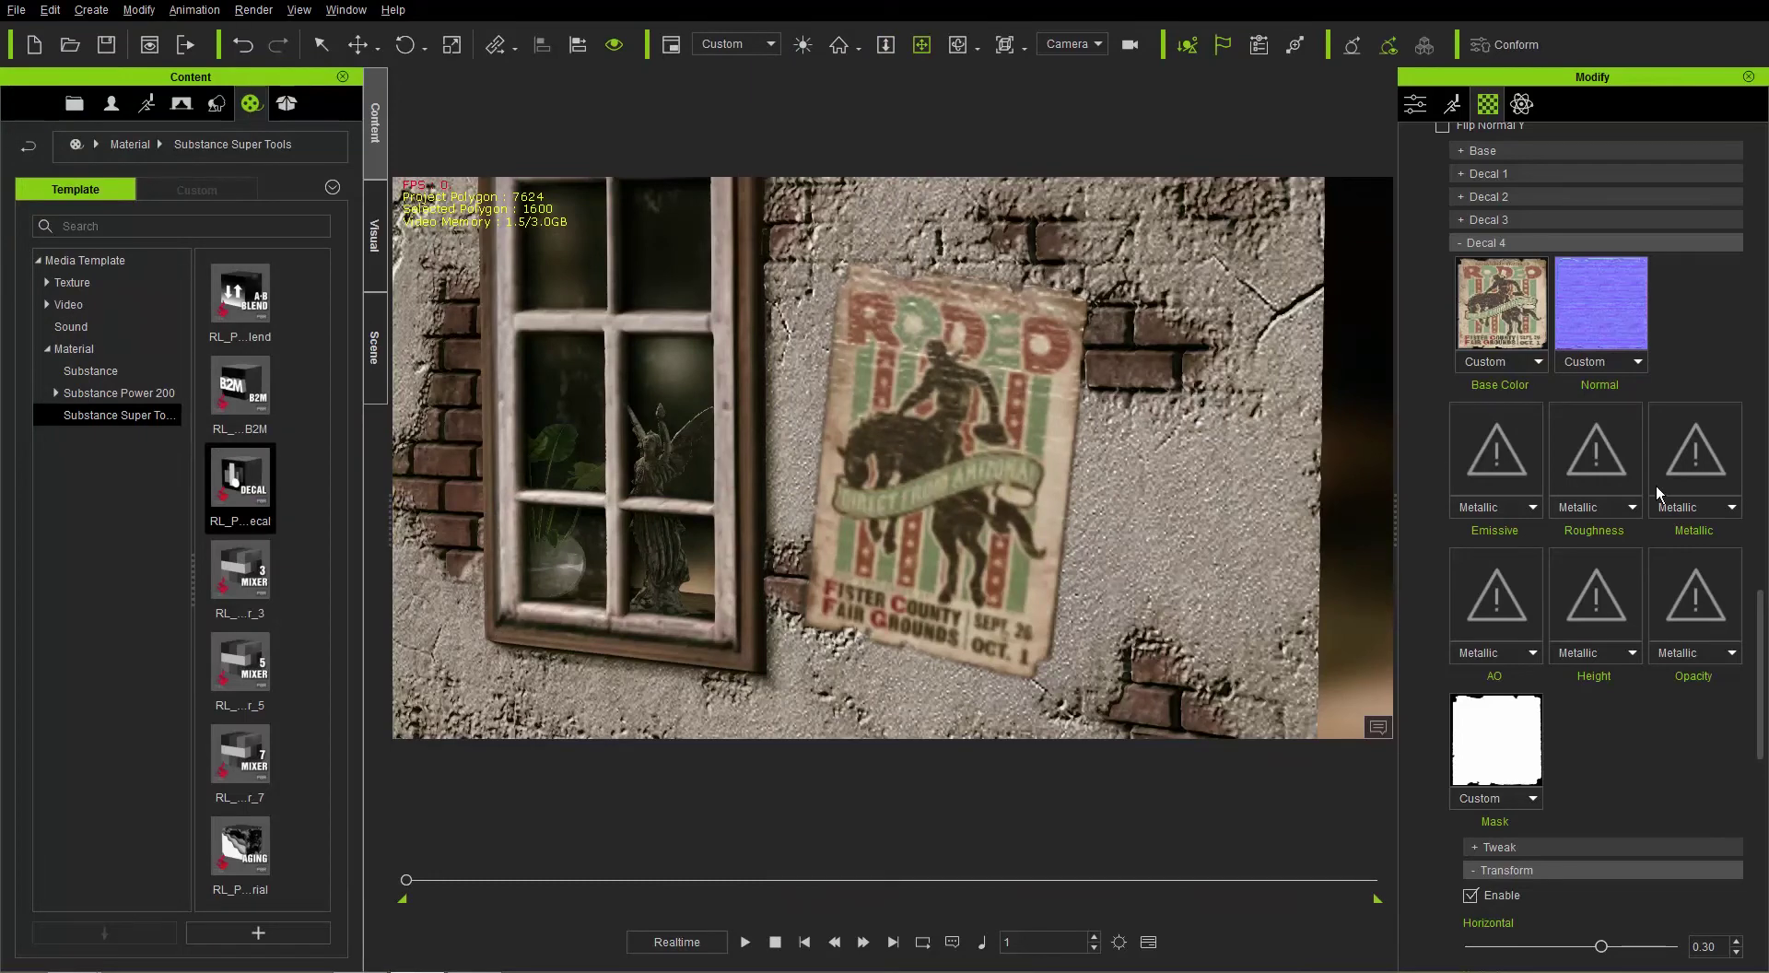
left_click(1614, 444)
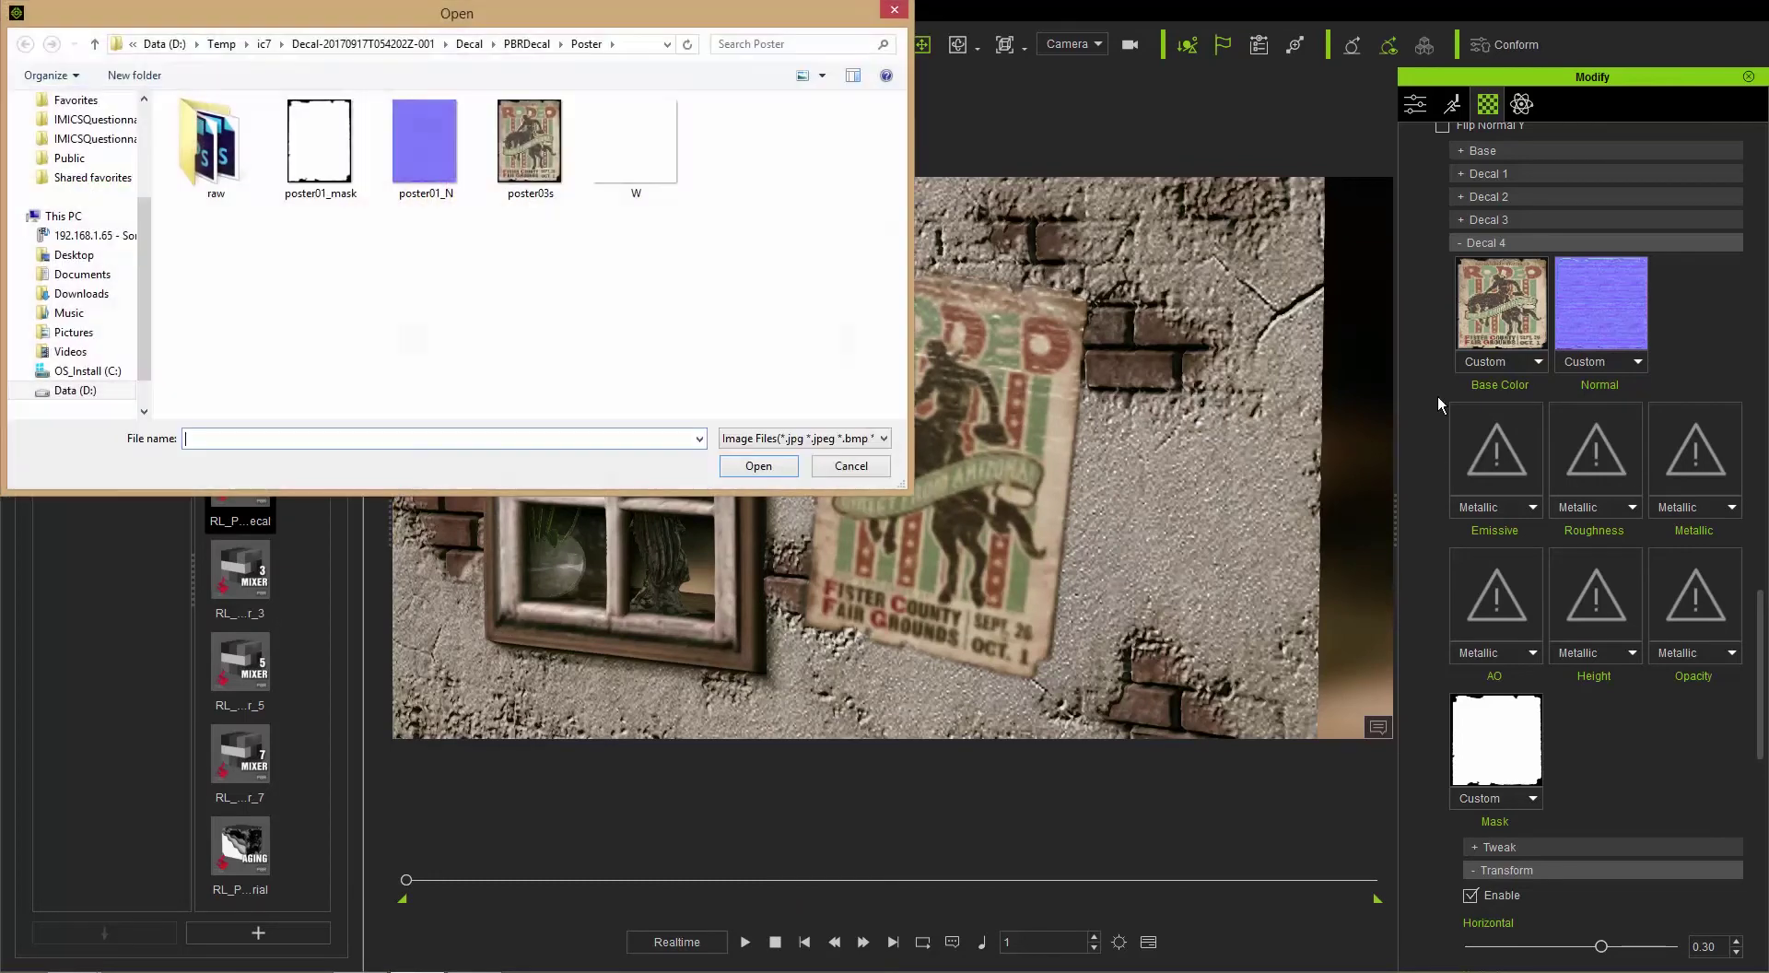
double_click(639, 152)
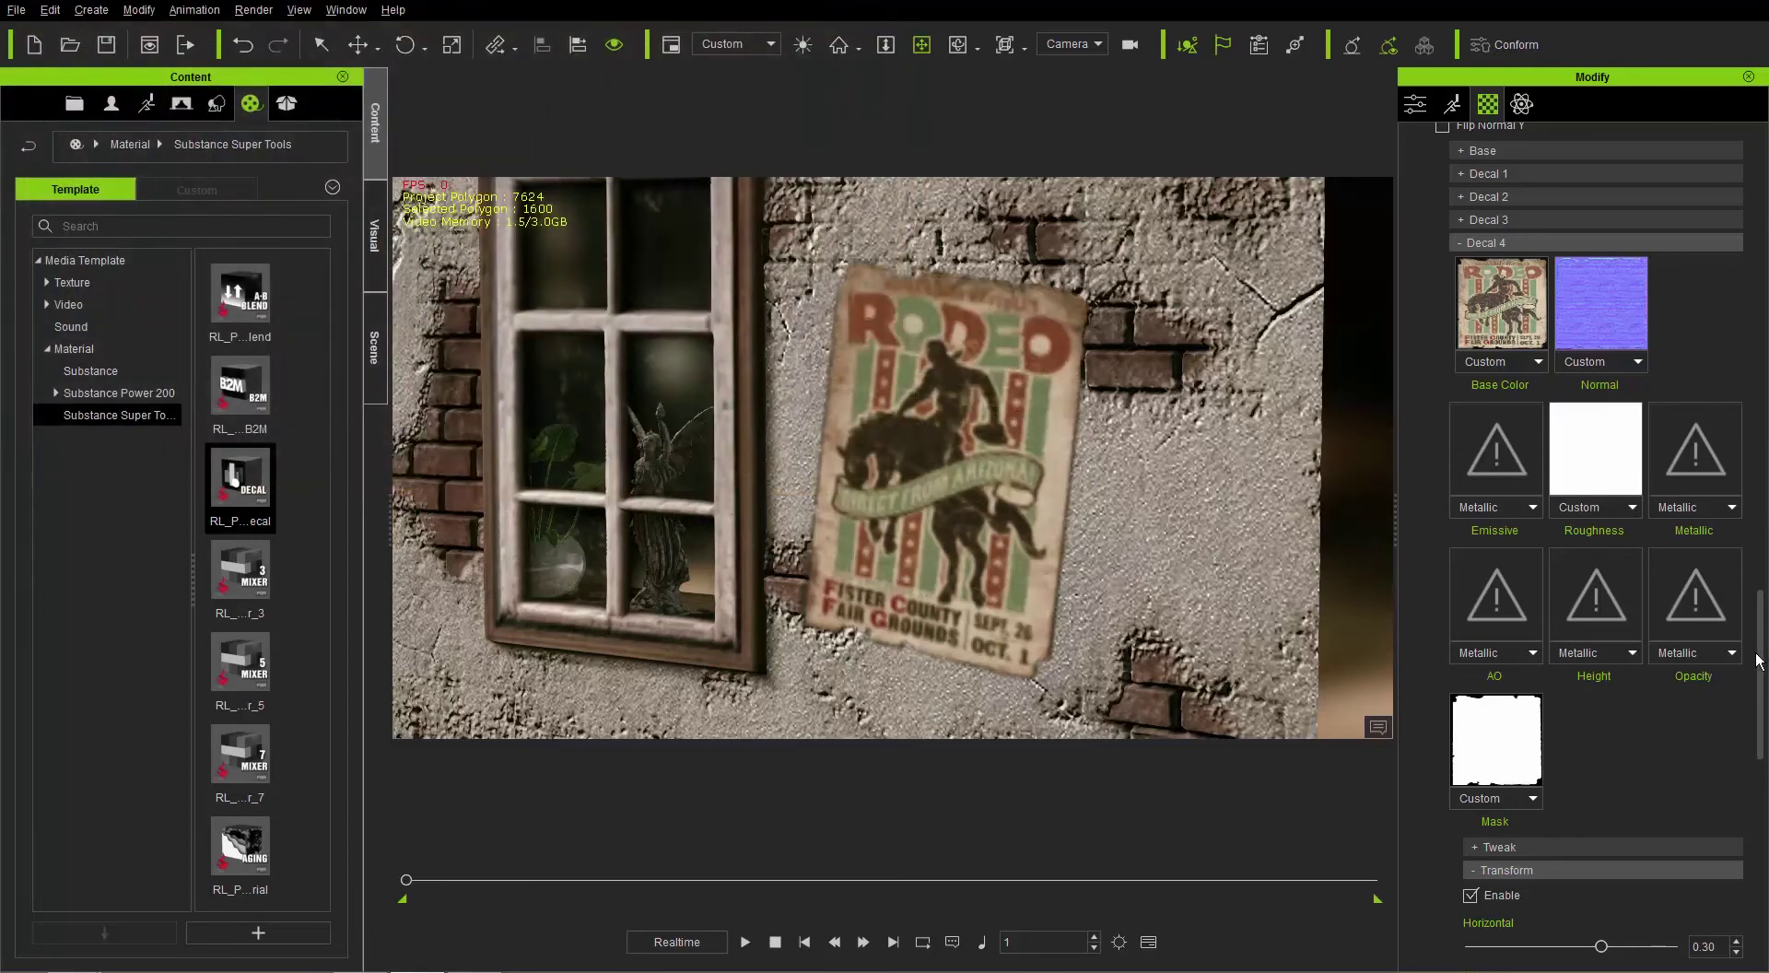
Collapse Decal 4's Transform settings, enable its Tweak settings and set Normal Intensity to 0.80.
left_click_drag(1760, 661, 1760, 717)
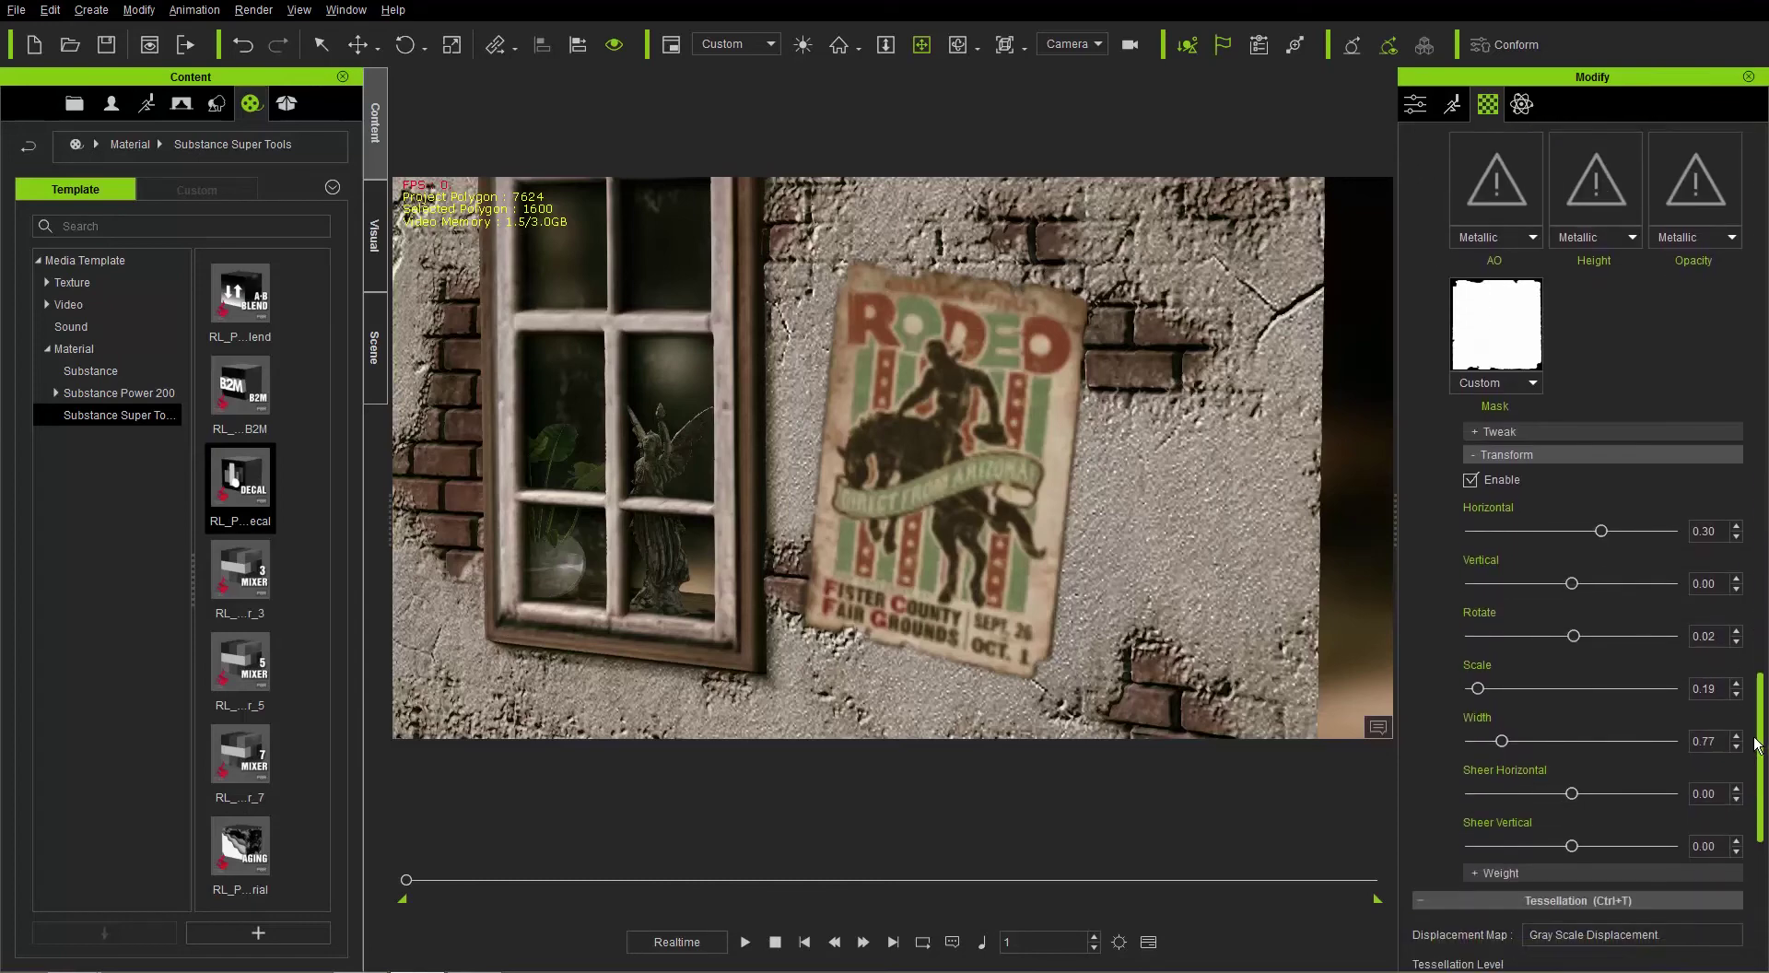
scroll(1667, 625, "down", 3)
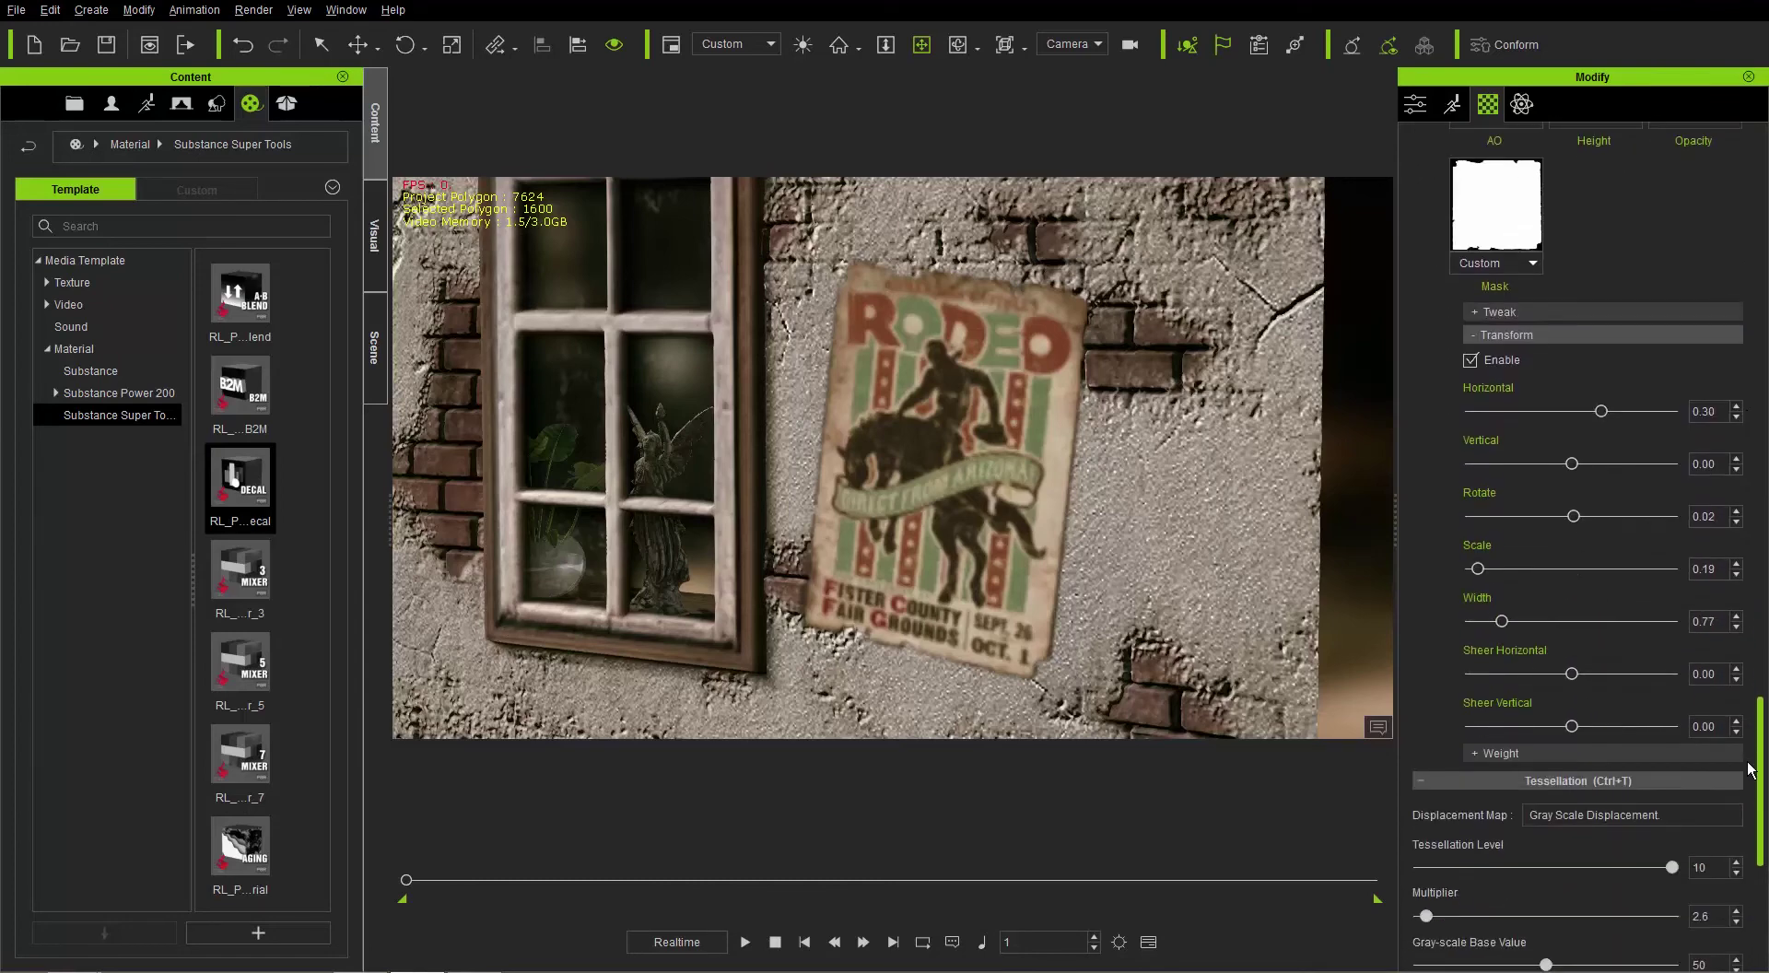
left_click(1502, 330)
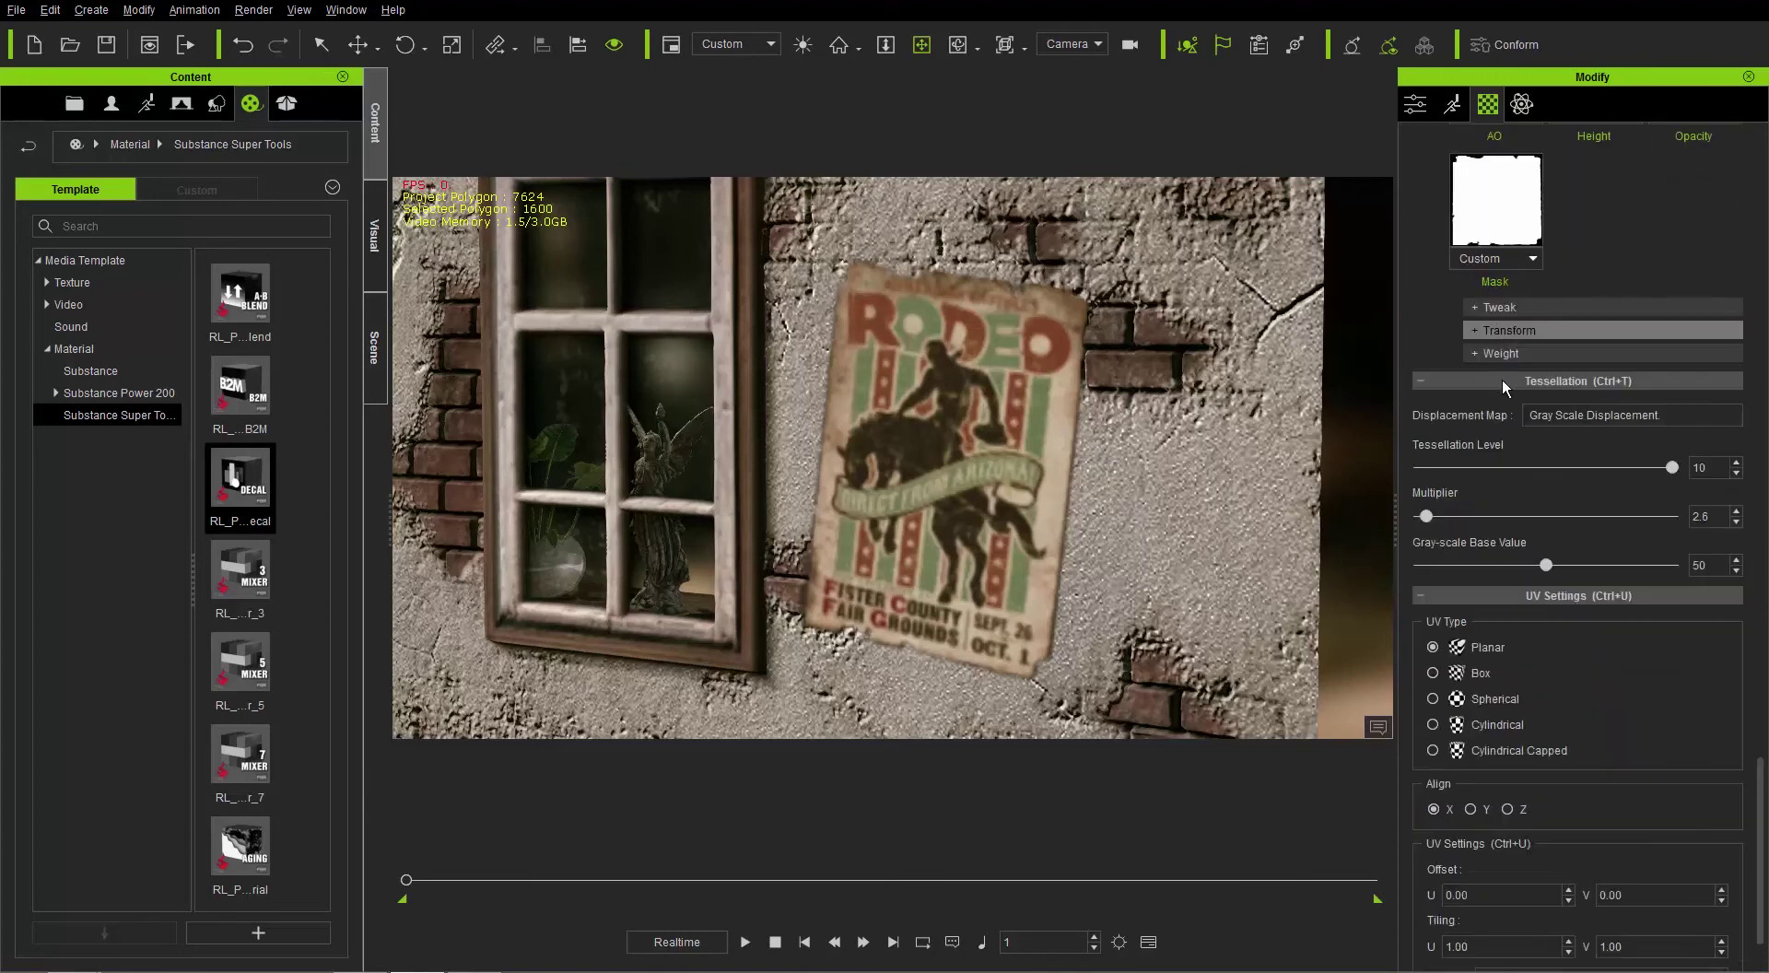
left_click(1506, 307)
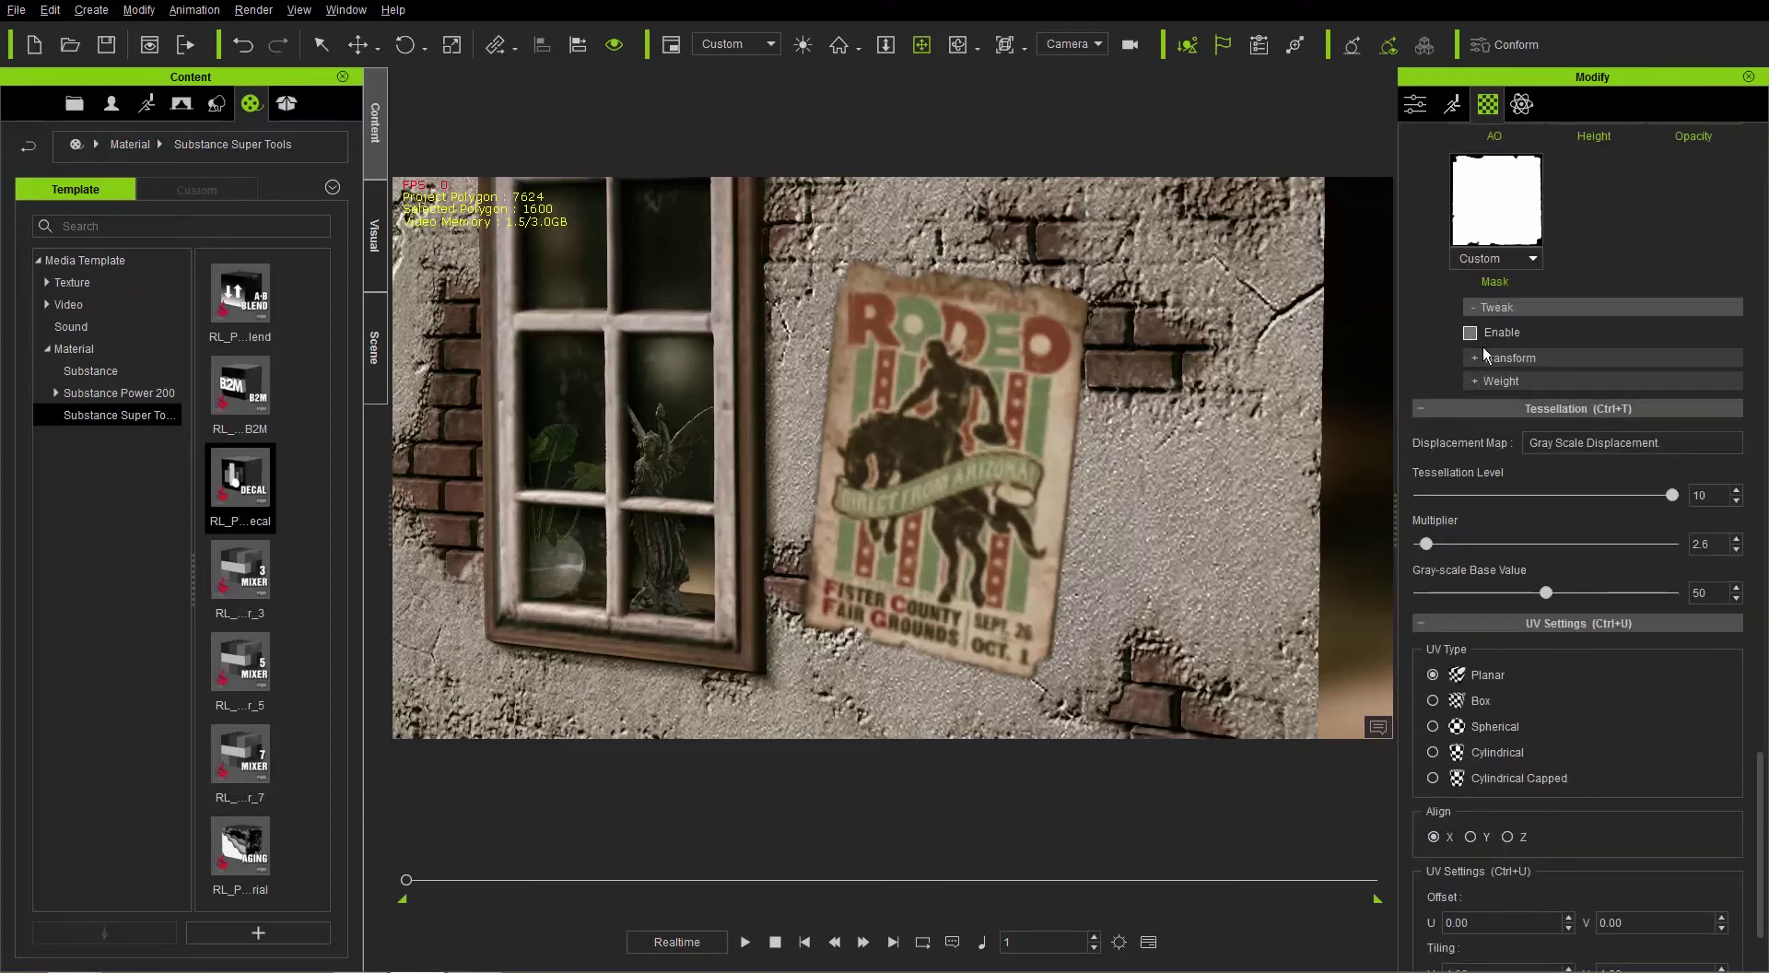
left_click(1471, 332)
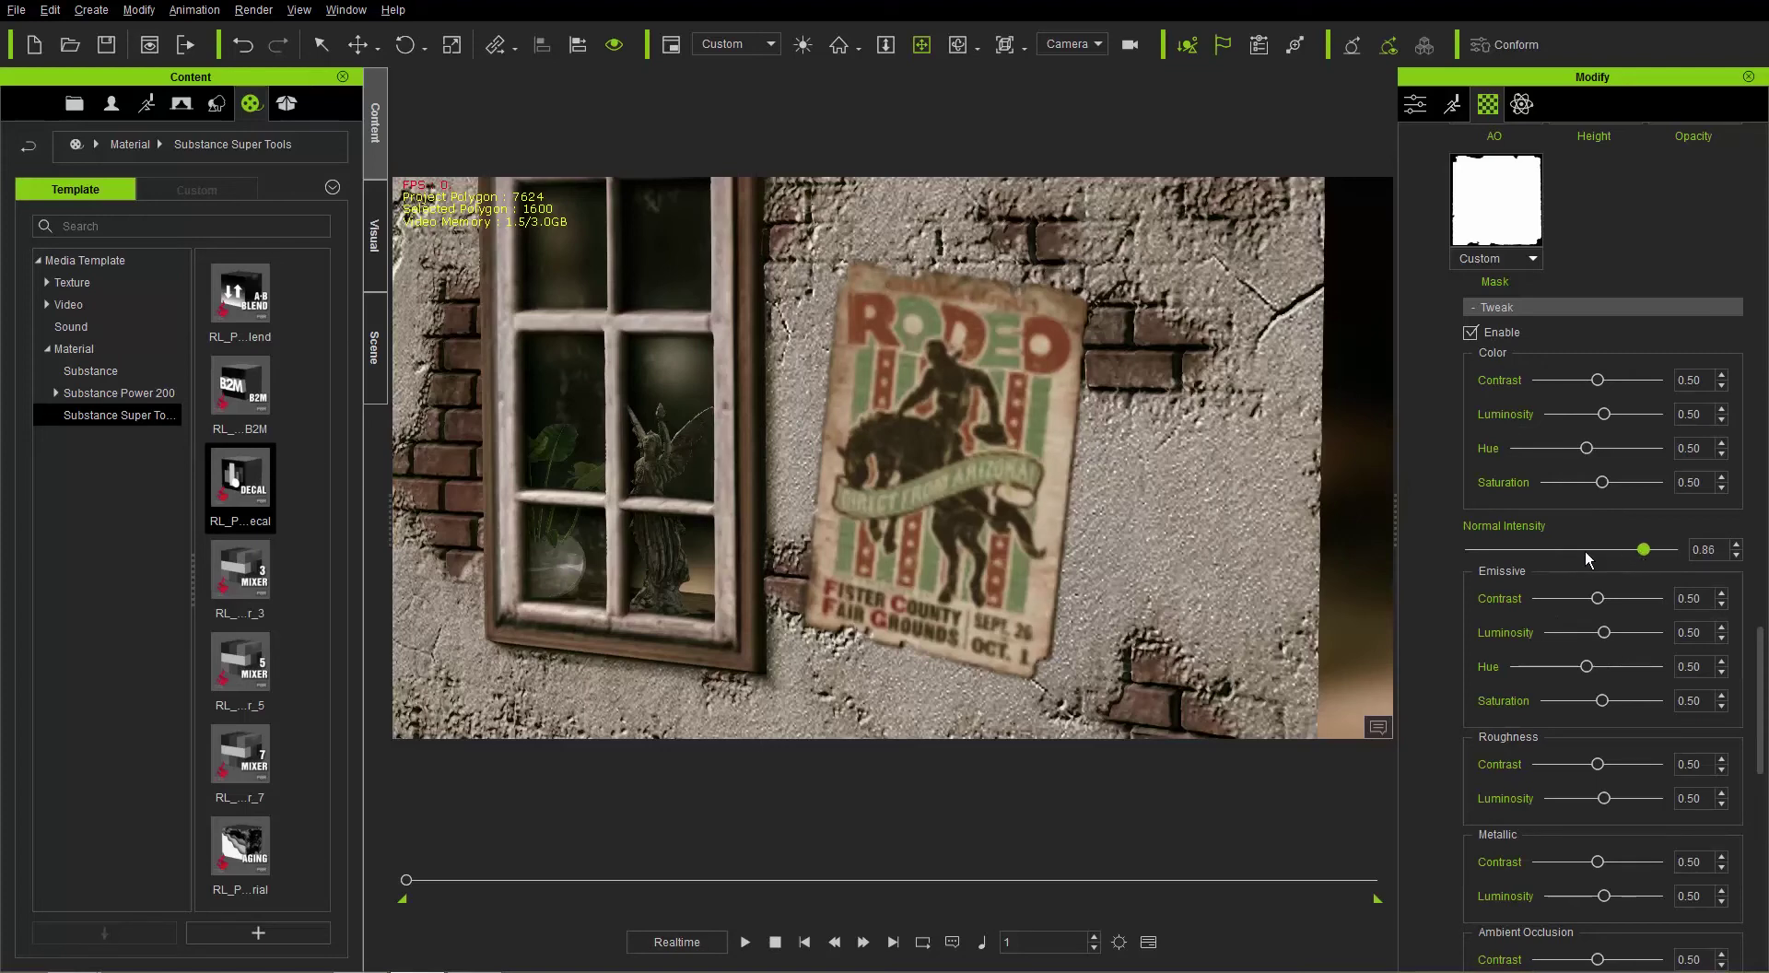
left_click_drag(1586, 552, 1567, 553)
left_click(1655, 551)
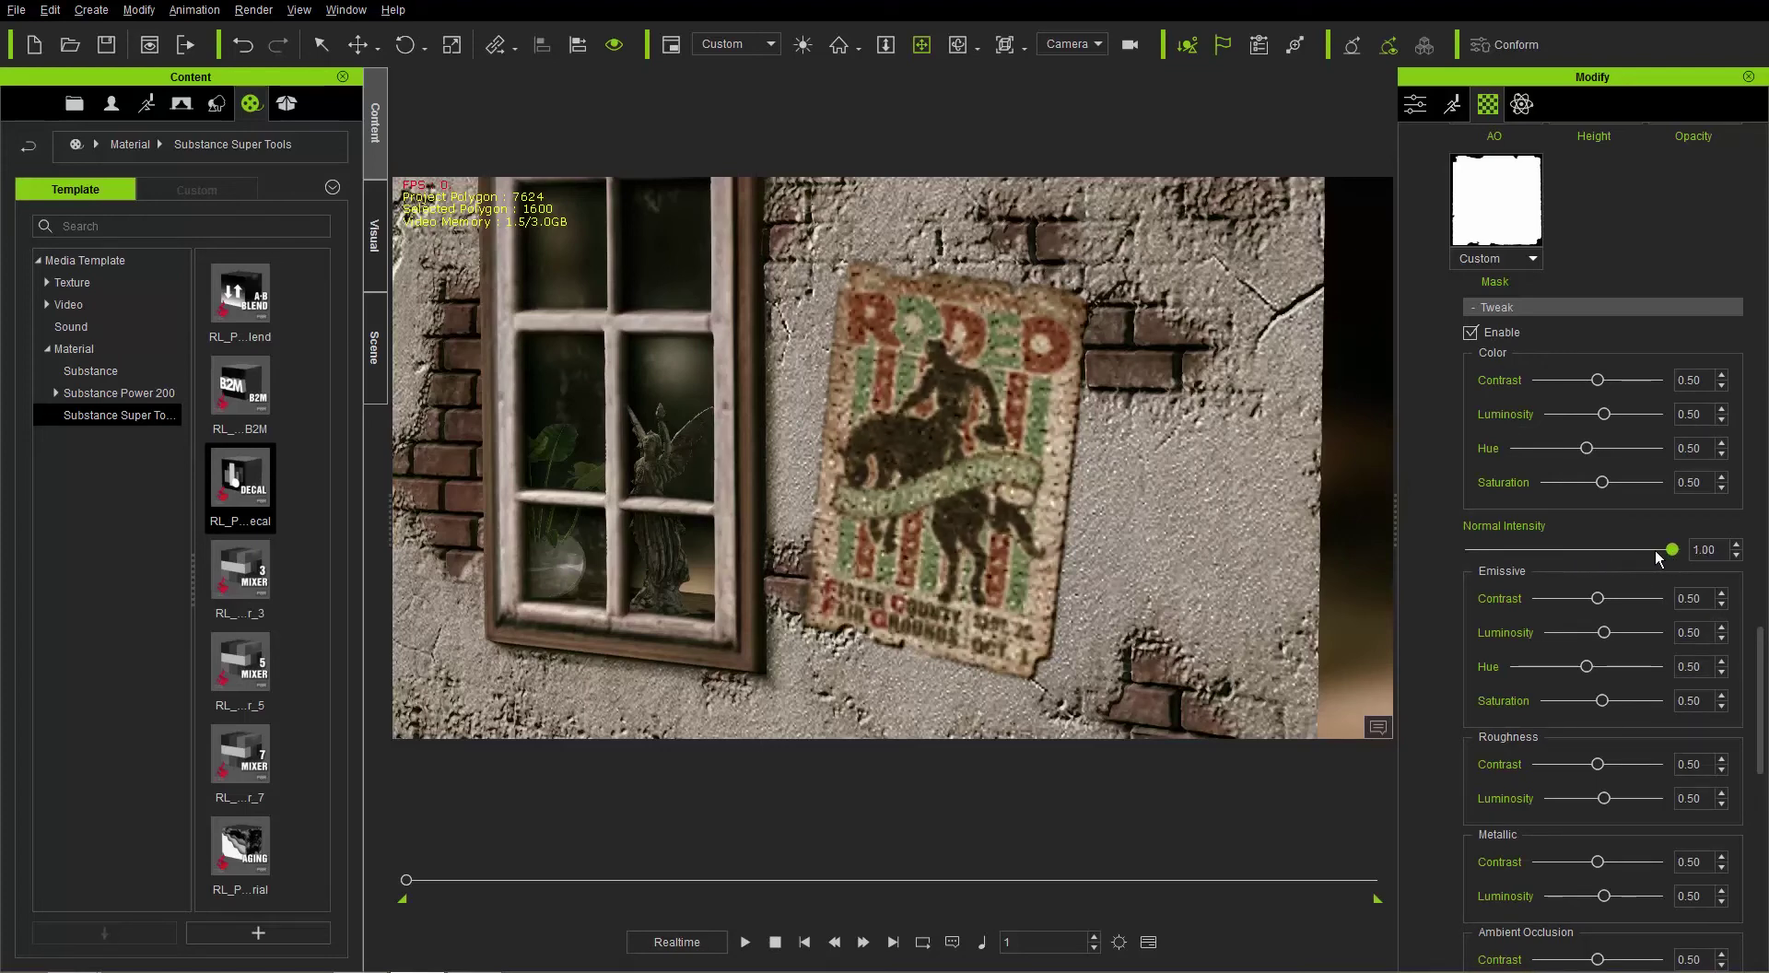
left_click_drag(1635, 550, 1622, 552)
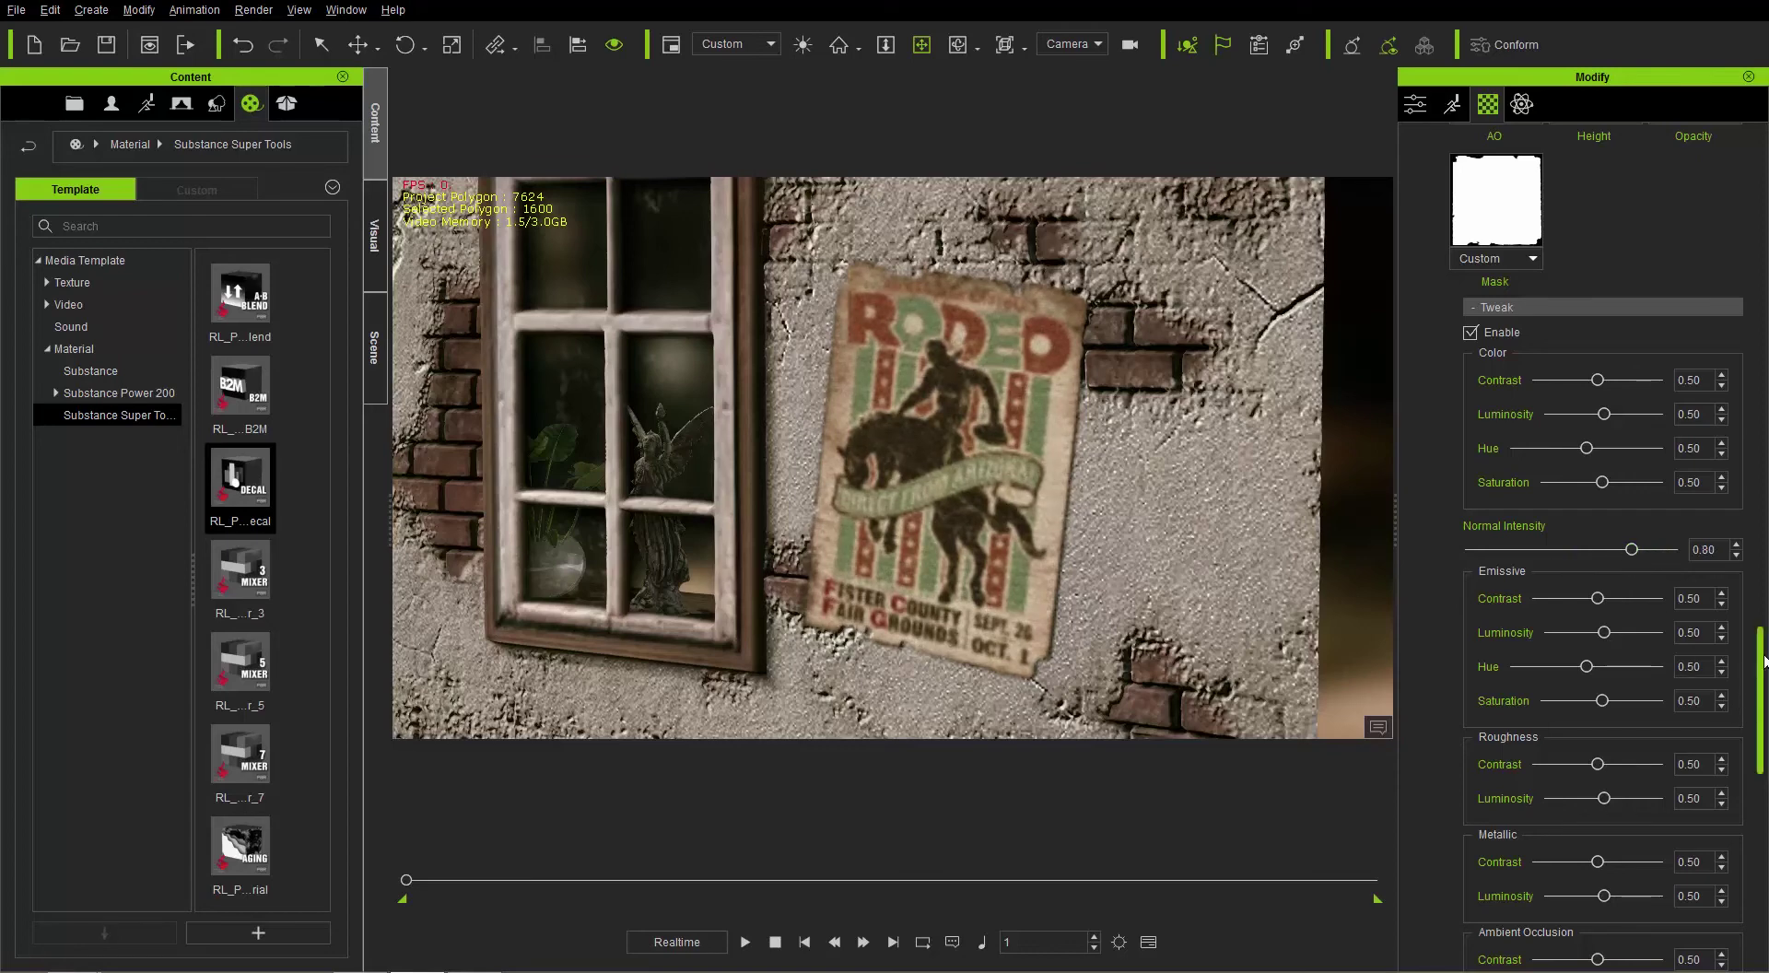
Set Decal 4's Roughness Luminosity to 0.27 and collapse its Tweak settings.
left_click_drag(1762, 661, 1764, 697)
mouse_move(1606, 596)
left_mouse_down()
mouse_move(1573, 597)
mouse_move(1631, 593)
mouse_move(1581, 600)
left_mouse_up()
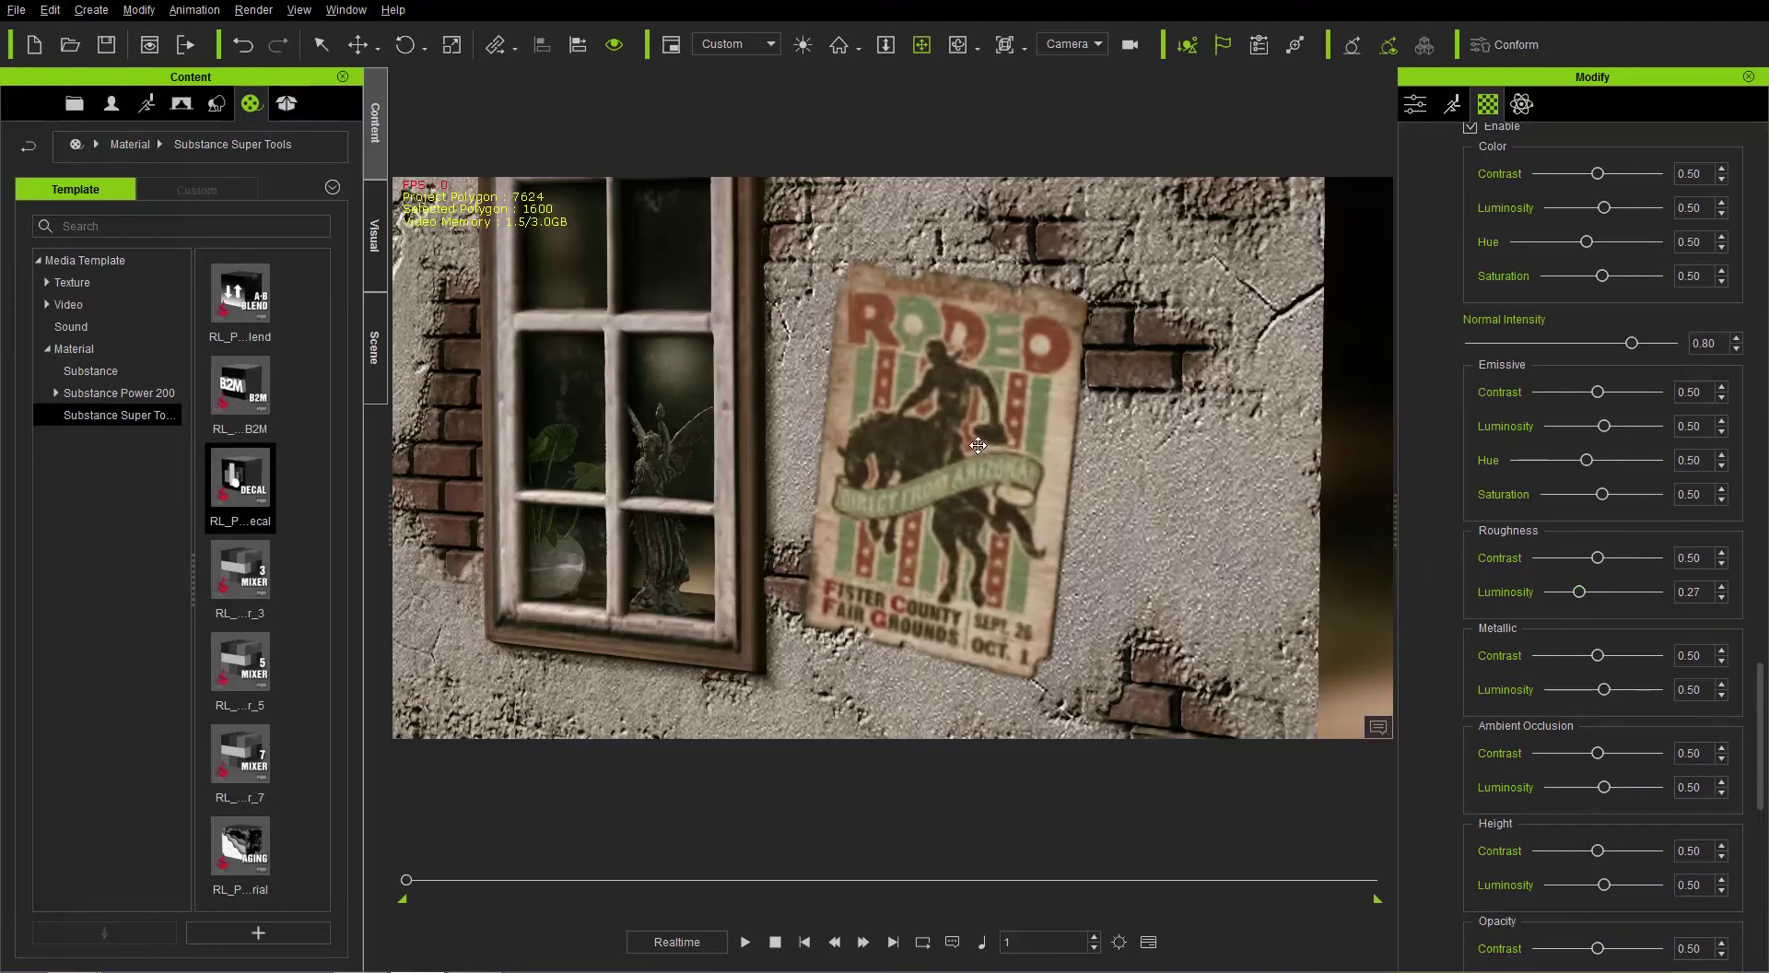
left_click_drag(1760, 698, 1763, 777)
scroll(1763, 775, "up", 3)
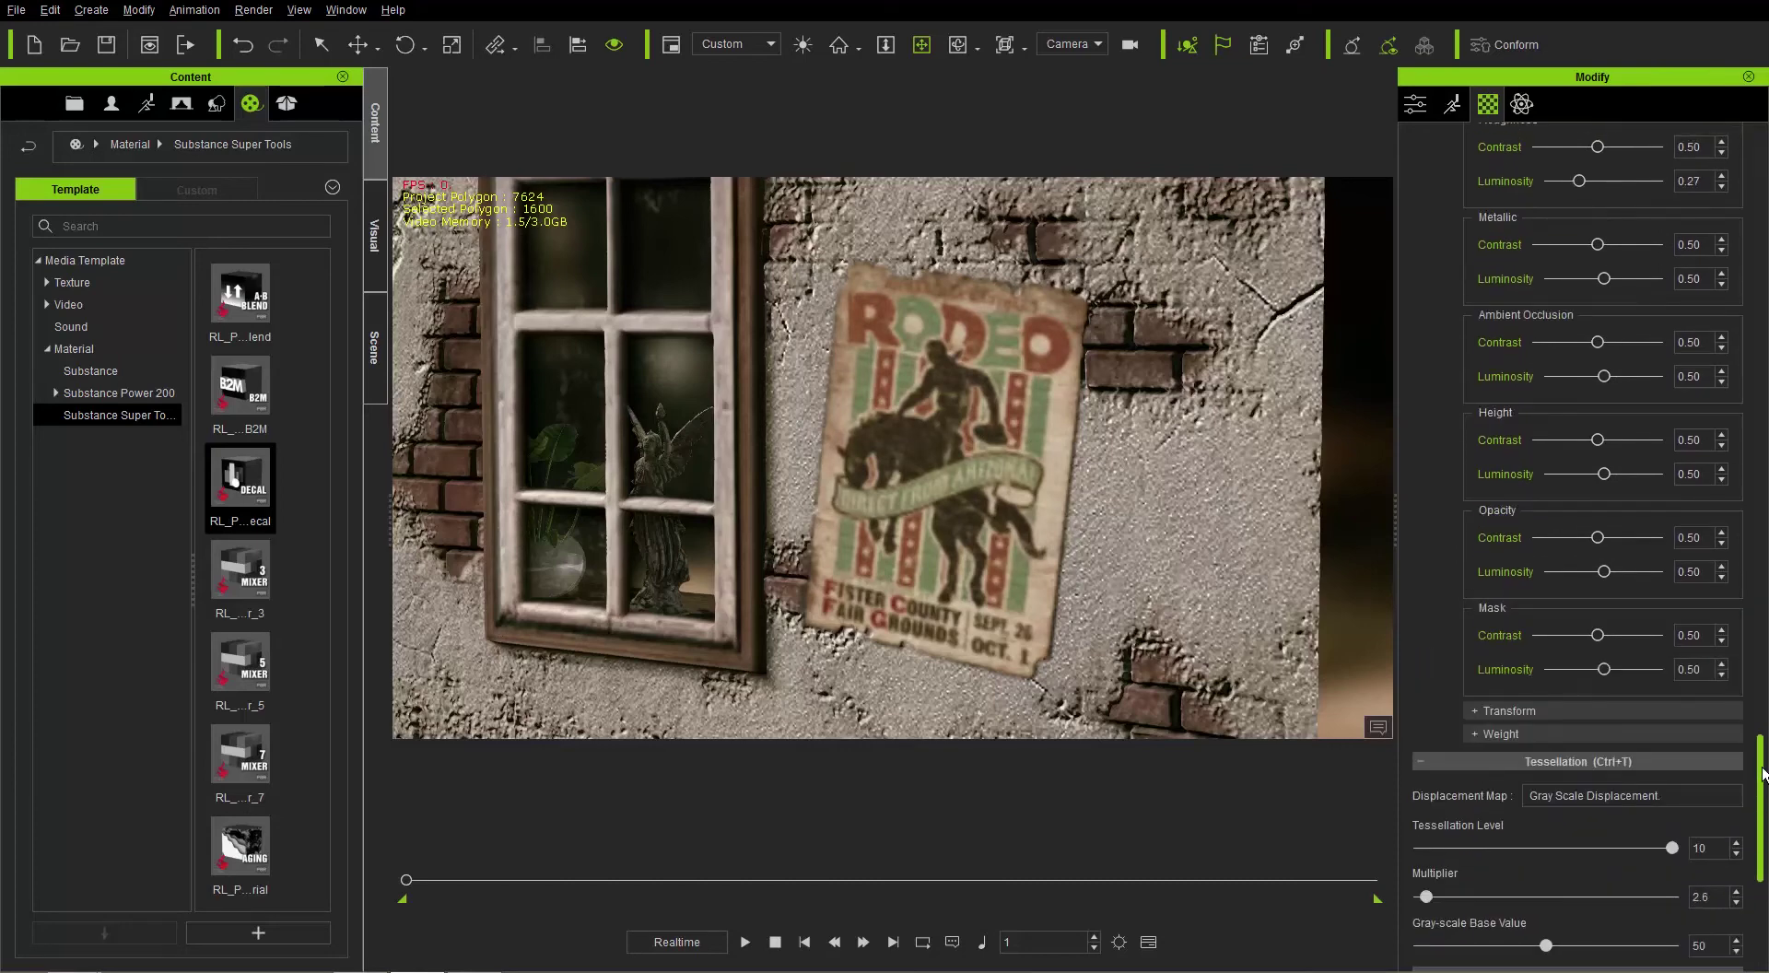
scroll(1763, 761, "up", 6)
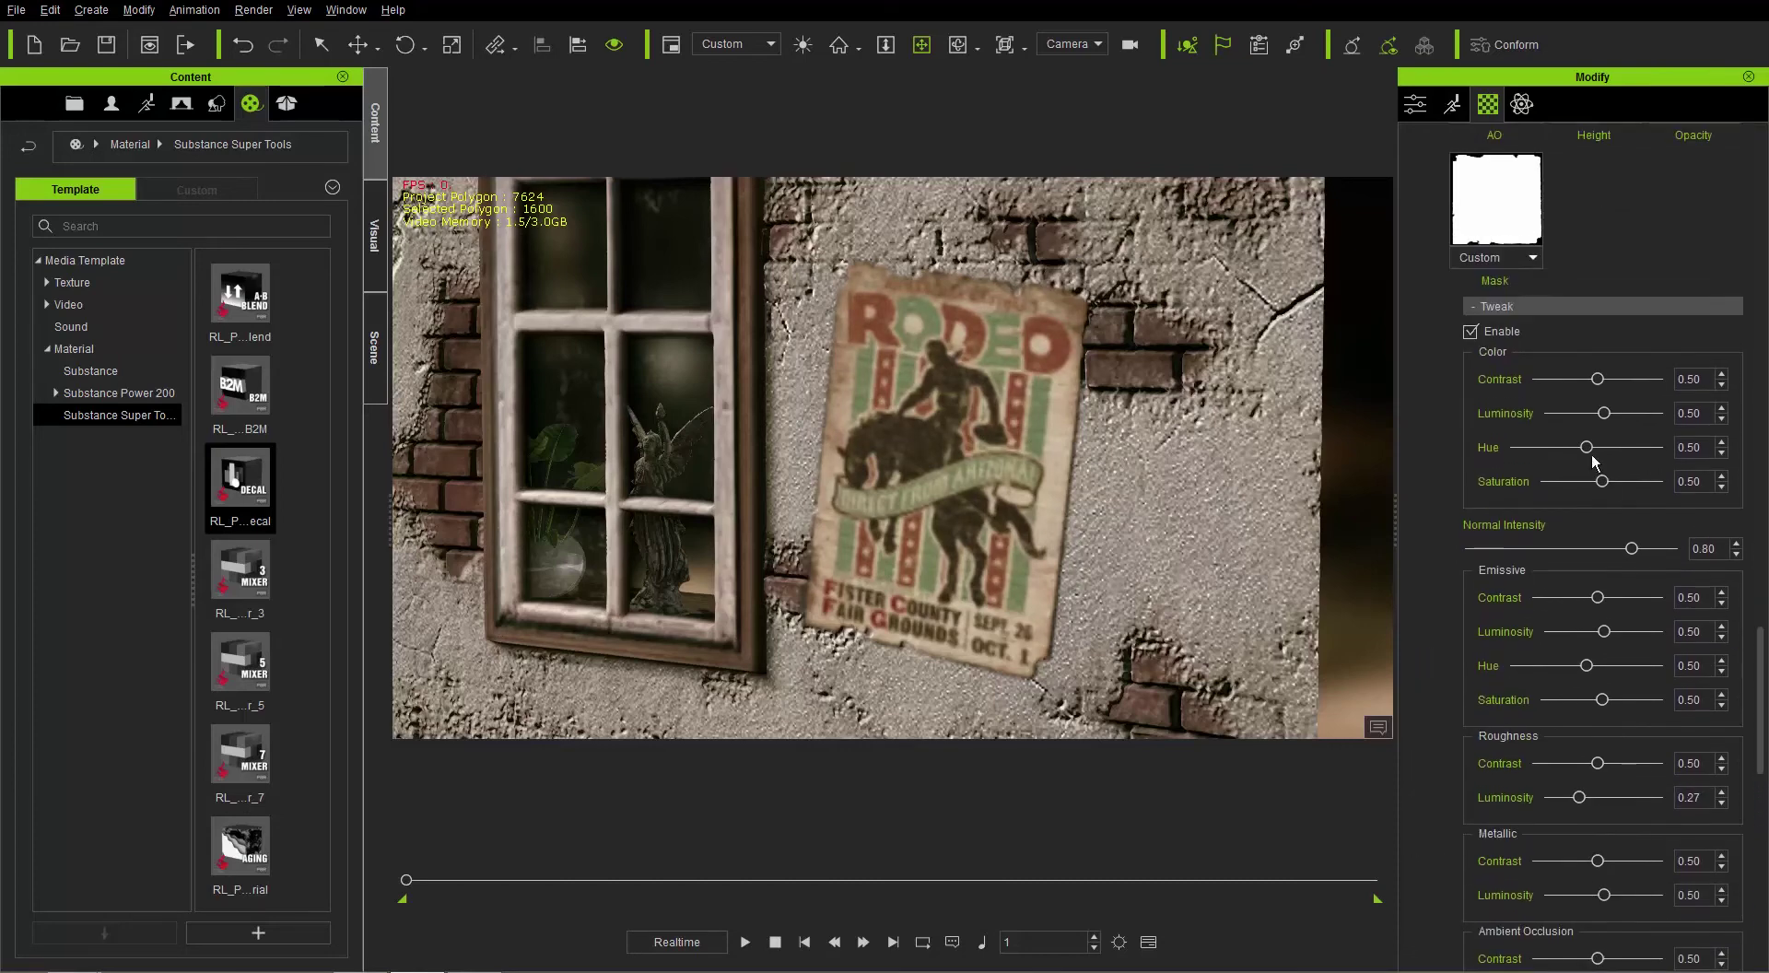
left_click(1495, 310)
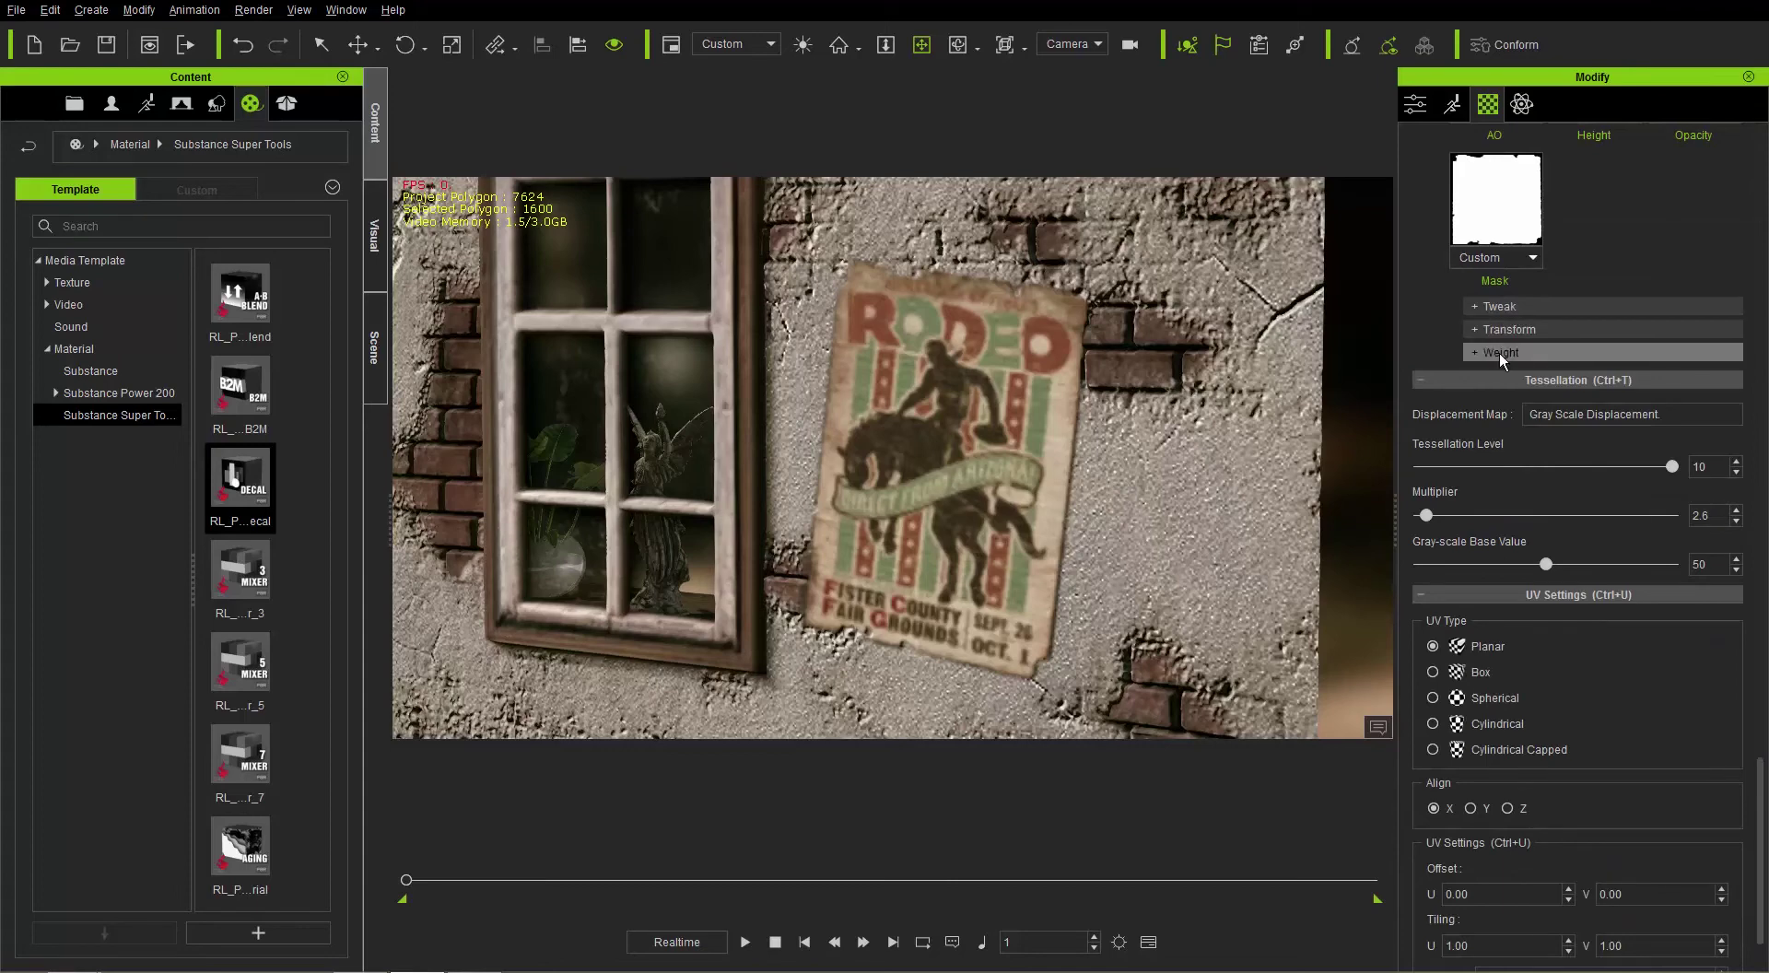
Test Decal 4's Normal and Height weights at 0.00, return both to 1.00 and collapse the Weight settings.
left_click(1501, 352)
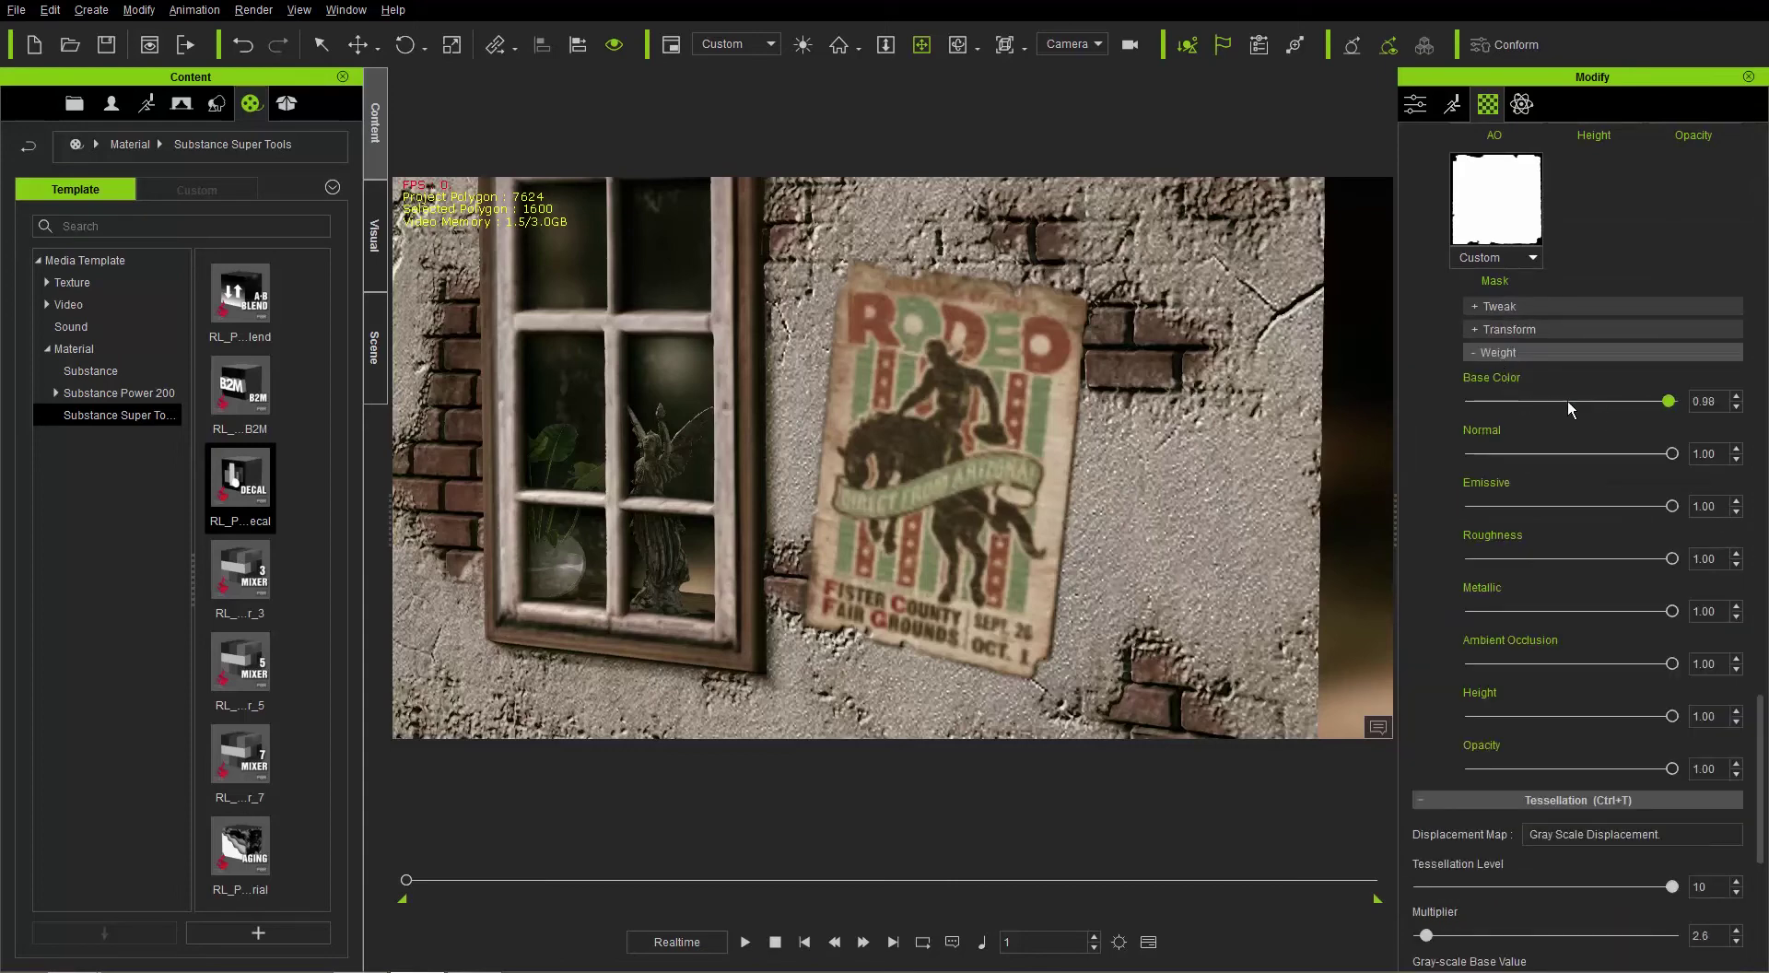
left_click_drag(1568, 401, 1681, 426)
left_click_drag(1540, 455, 1397, 456)
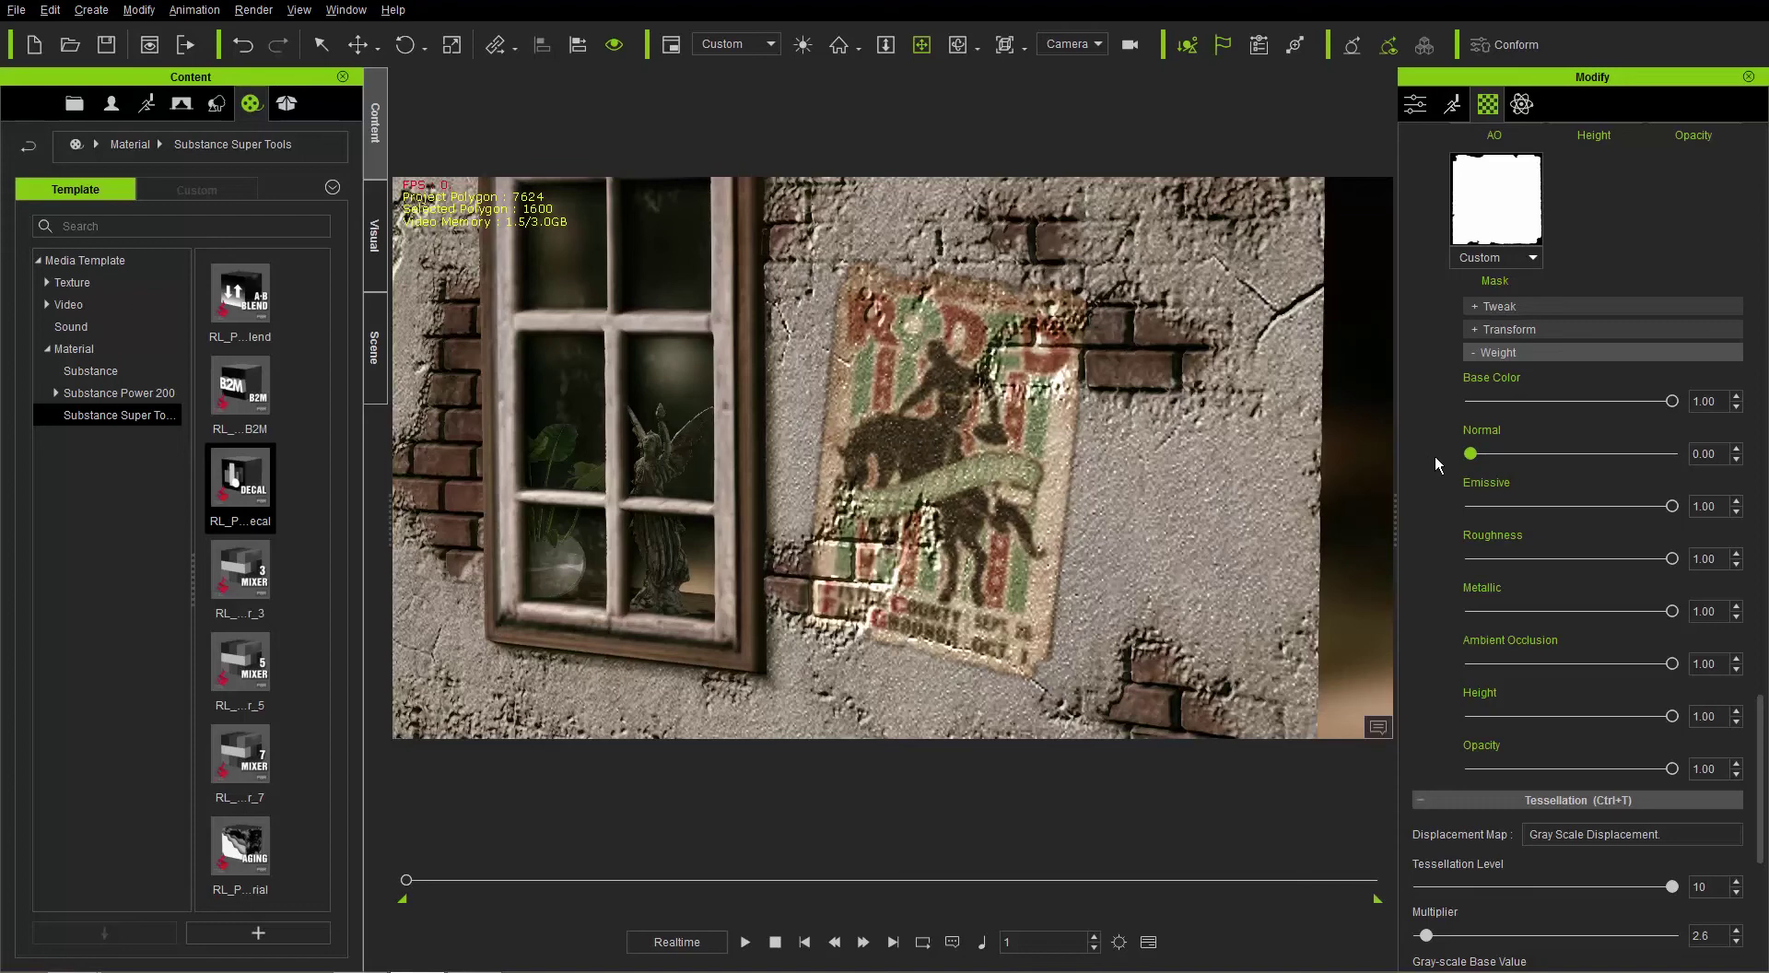
left_click_drag(1602, 462, 1691, 459)
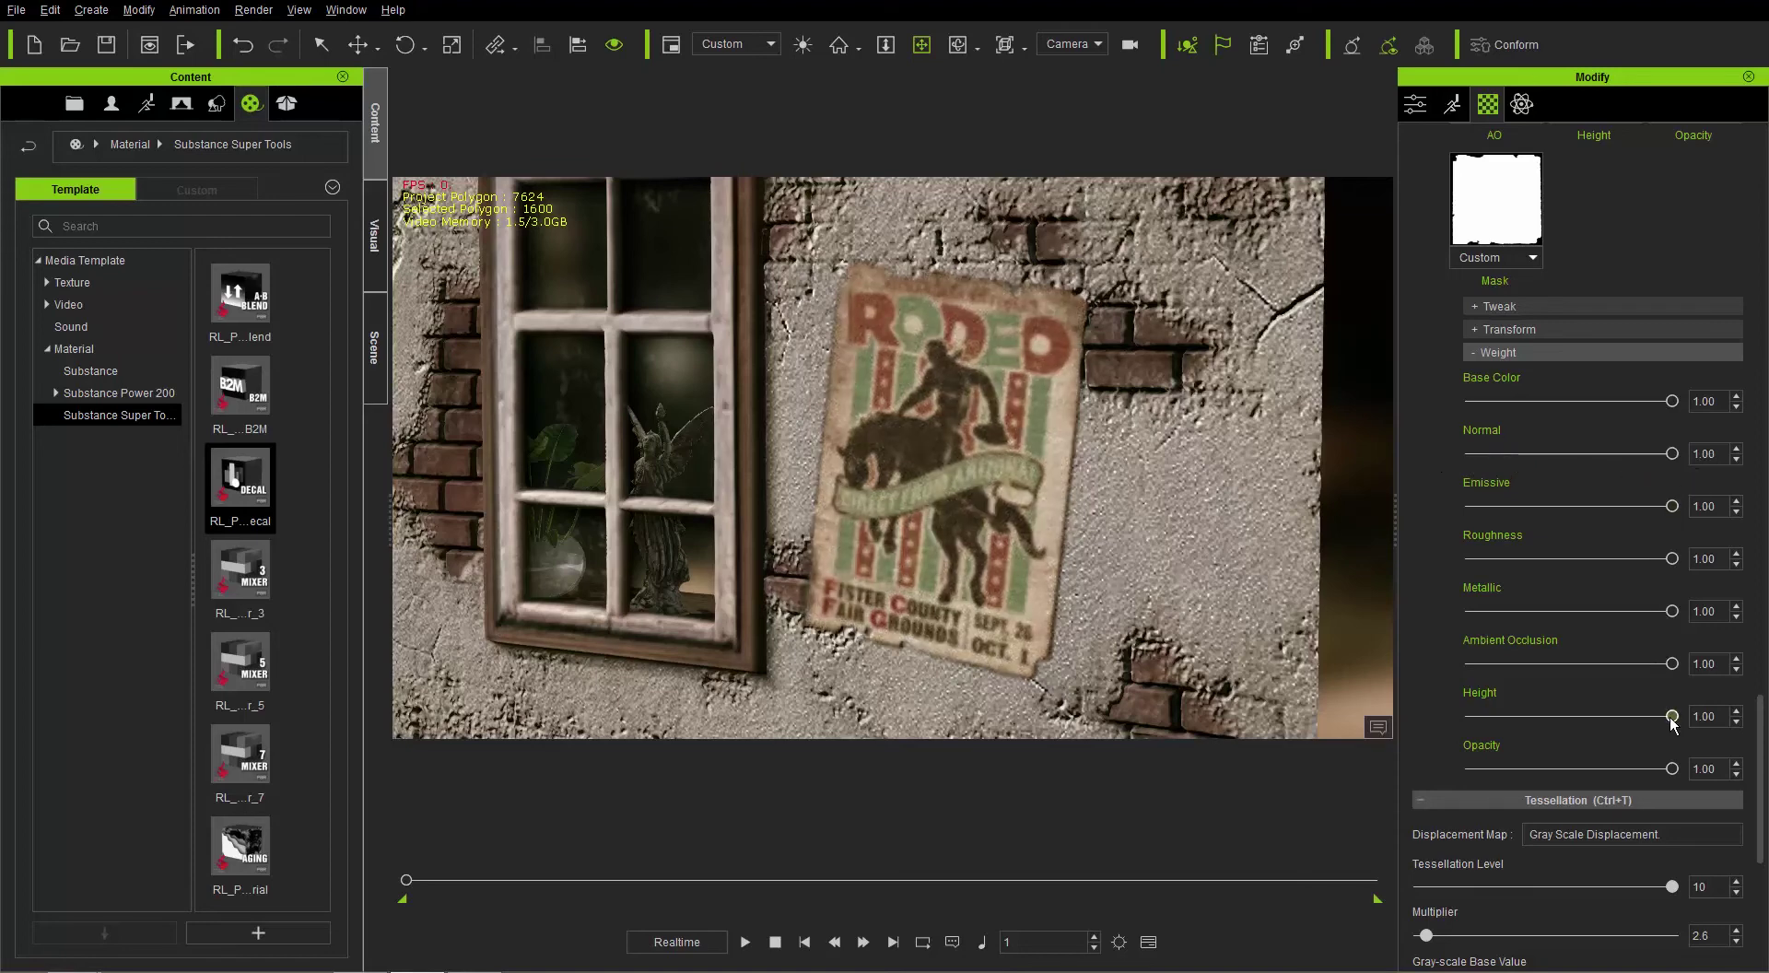
left_click_drag(1672, 716, 1430, 720)
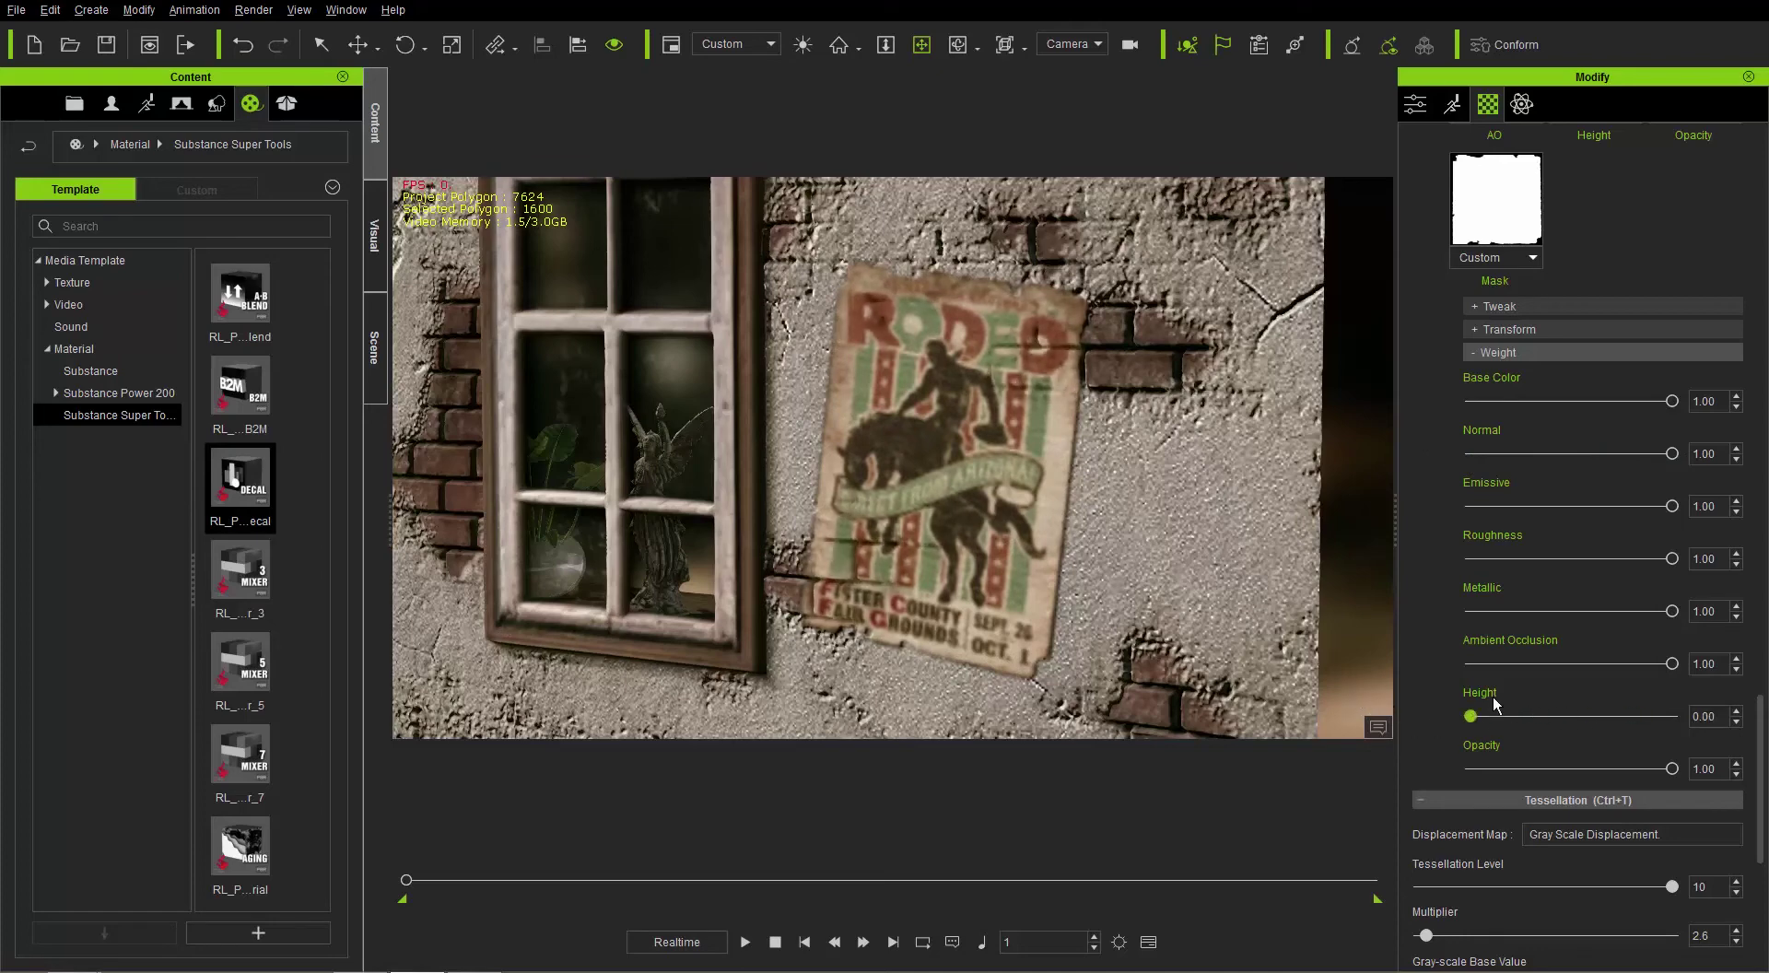
left_click_drag(1471, 716, 1694, 691)
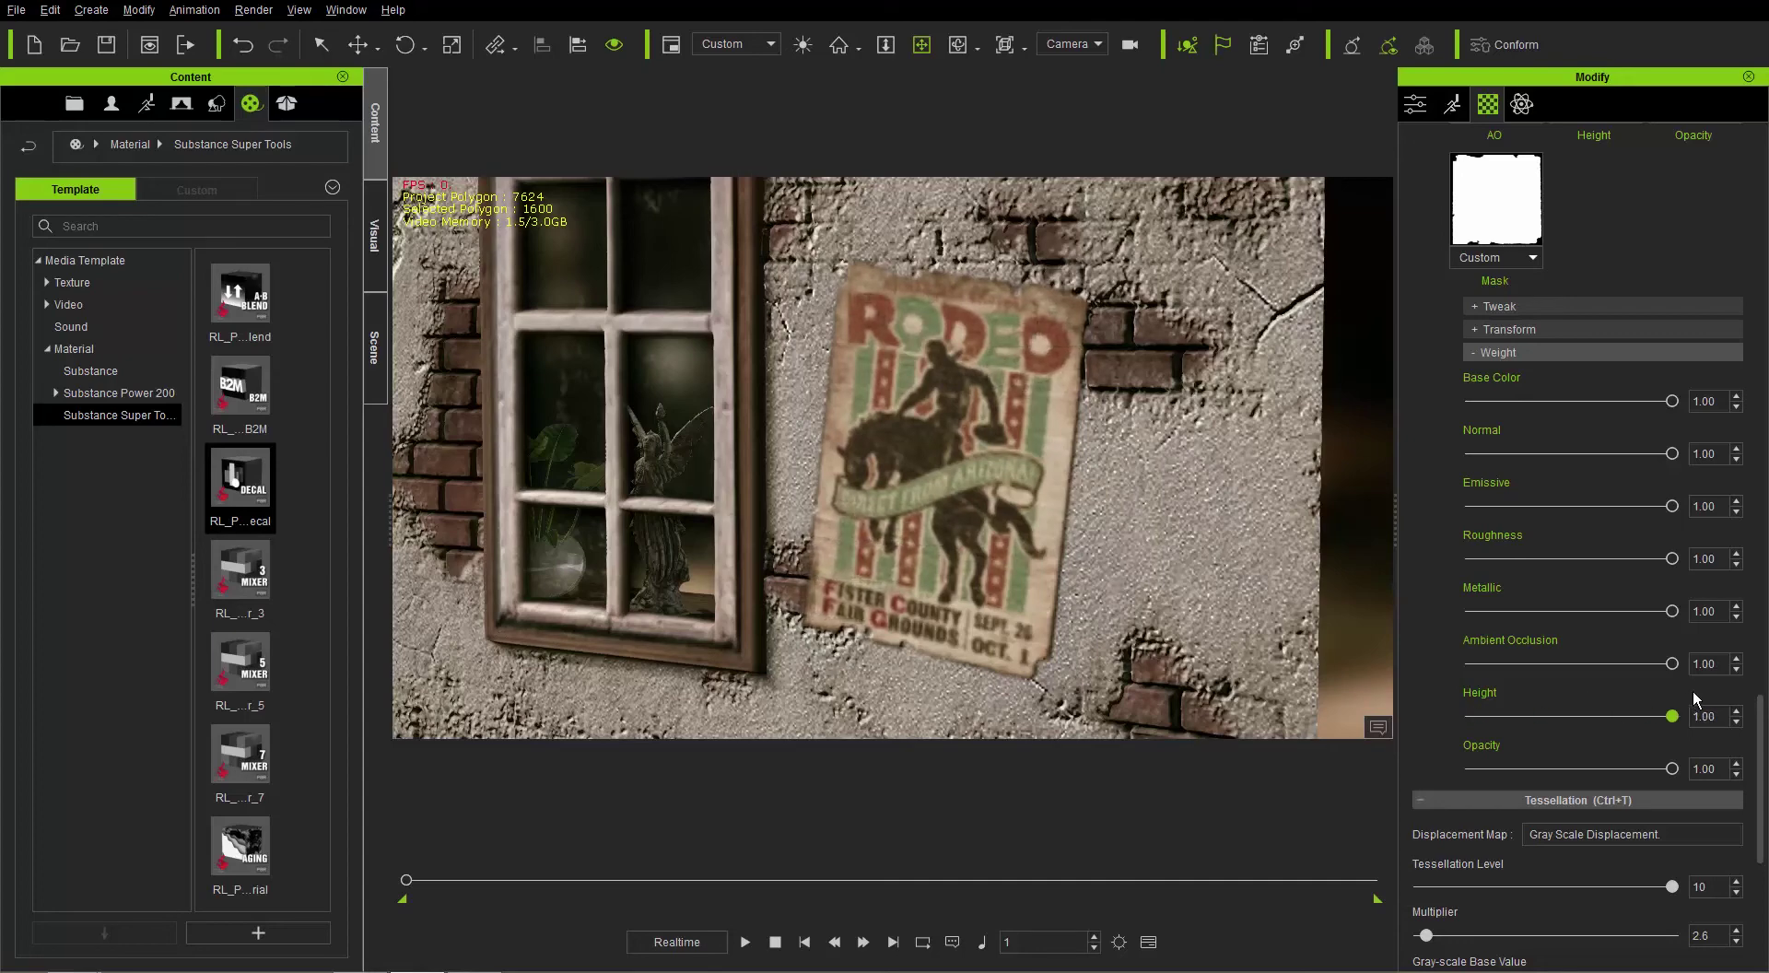
left_click(1496, 354)
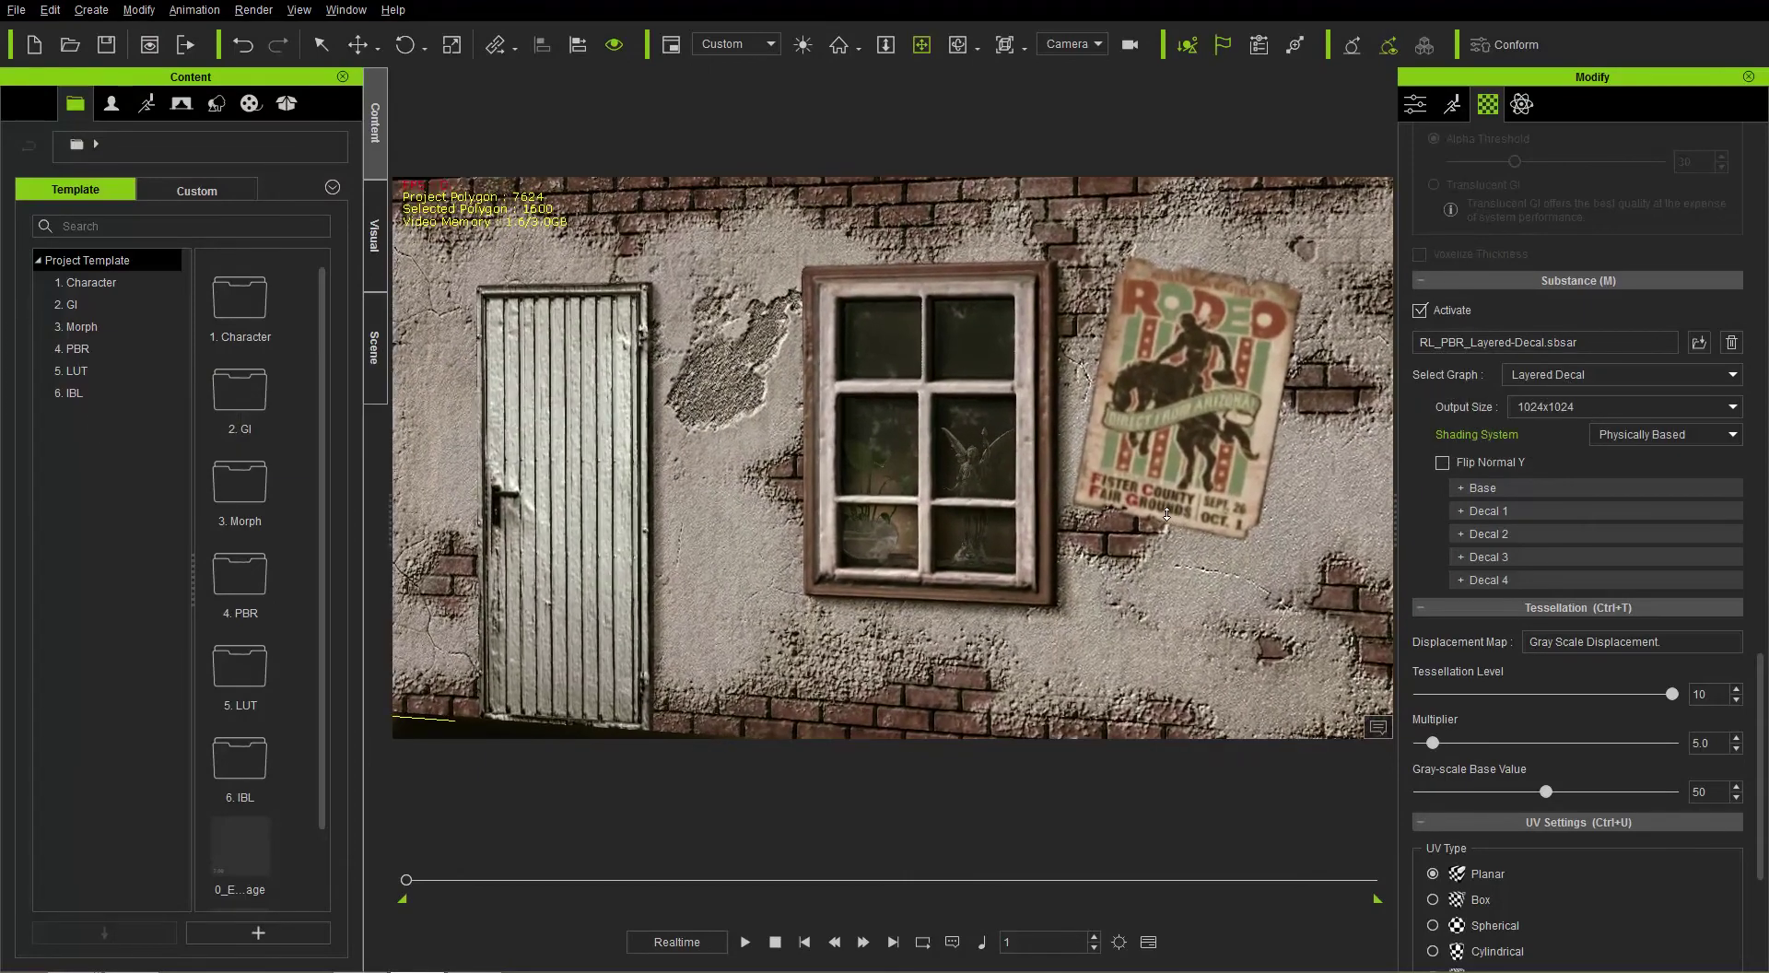
Set the substance's Output Size to 2048x2048 and inspect the wall from different angles.
left_click(1546, 405)
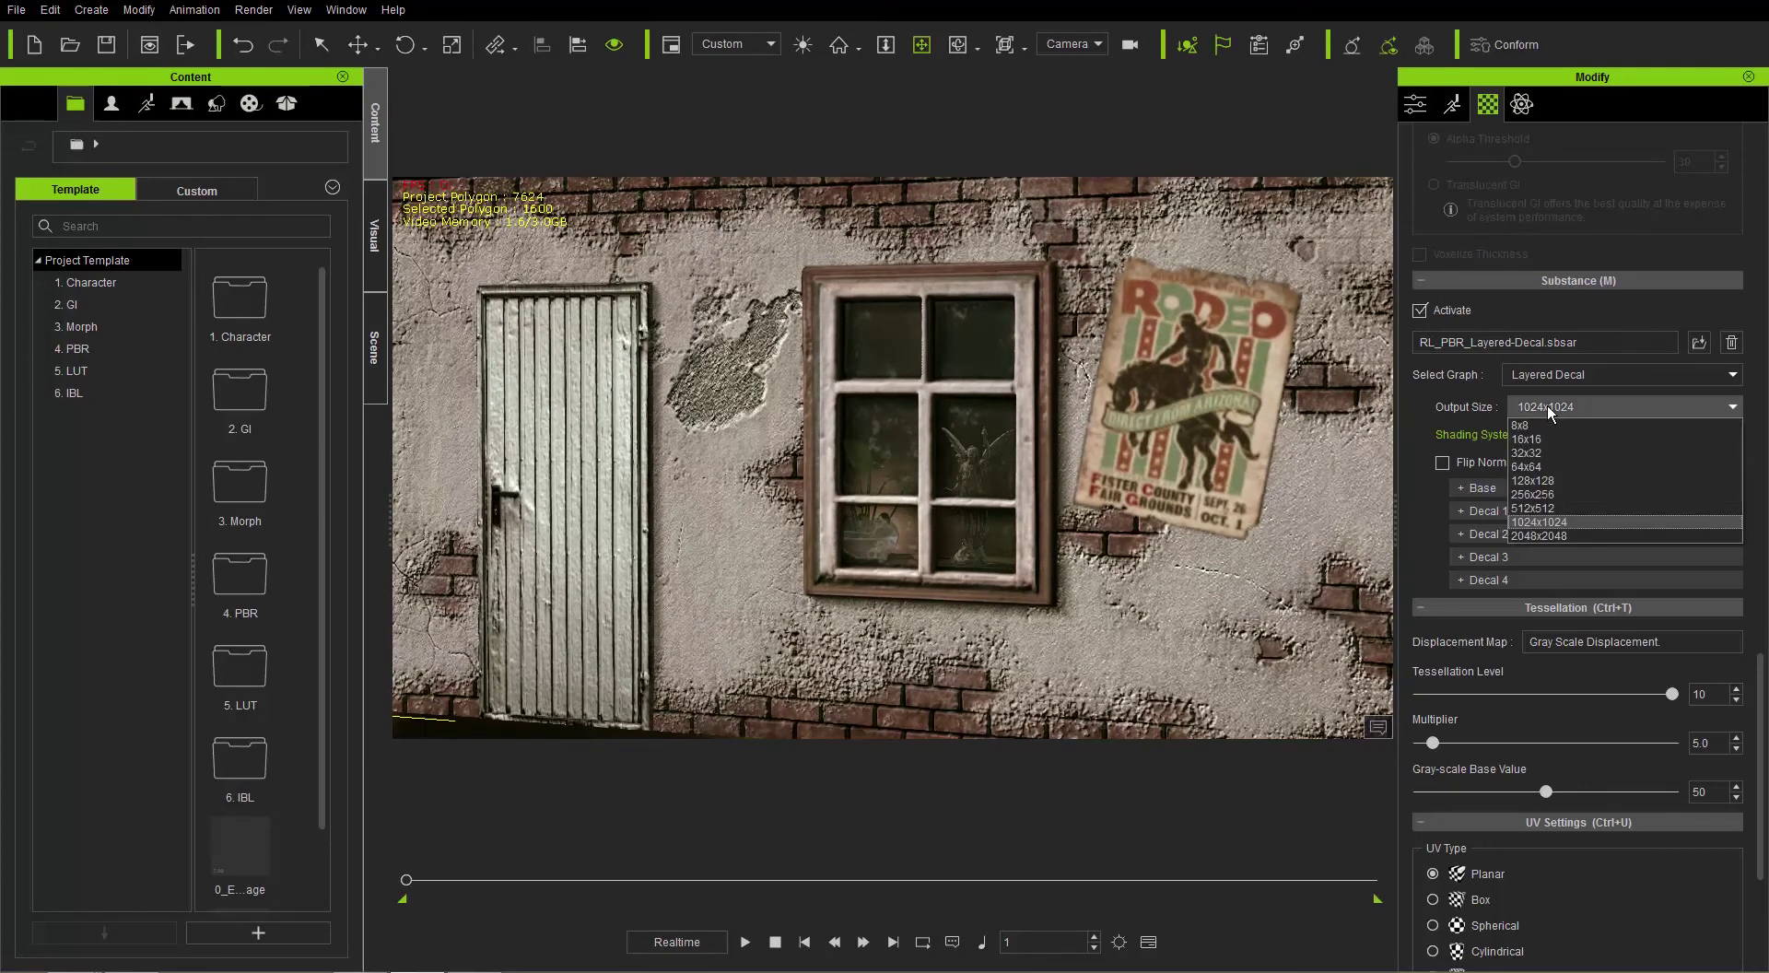
left_click(1552, 532)
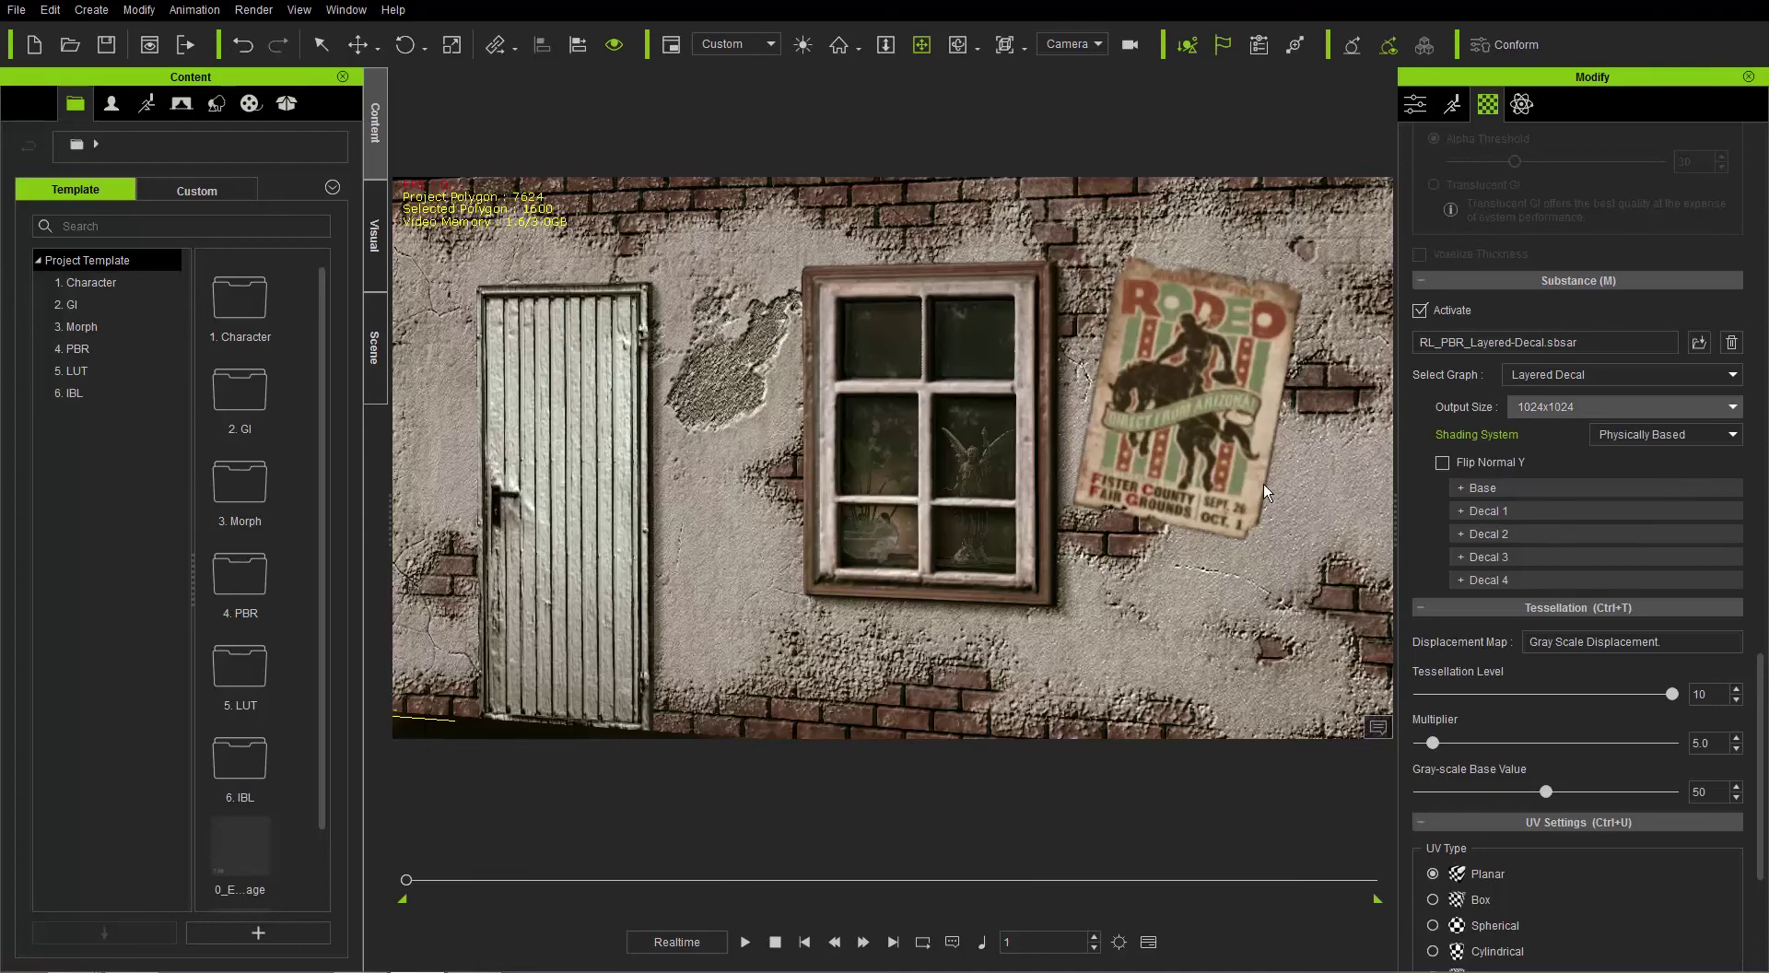
right_click_drag(1303, 464, 1177, 405)
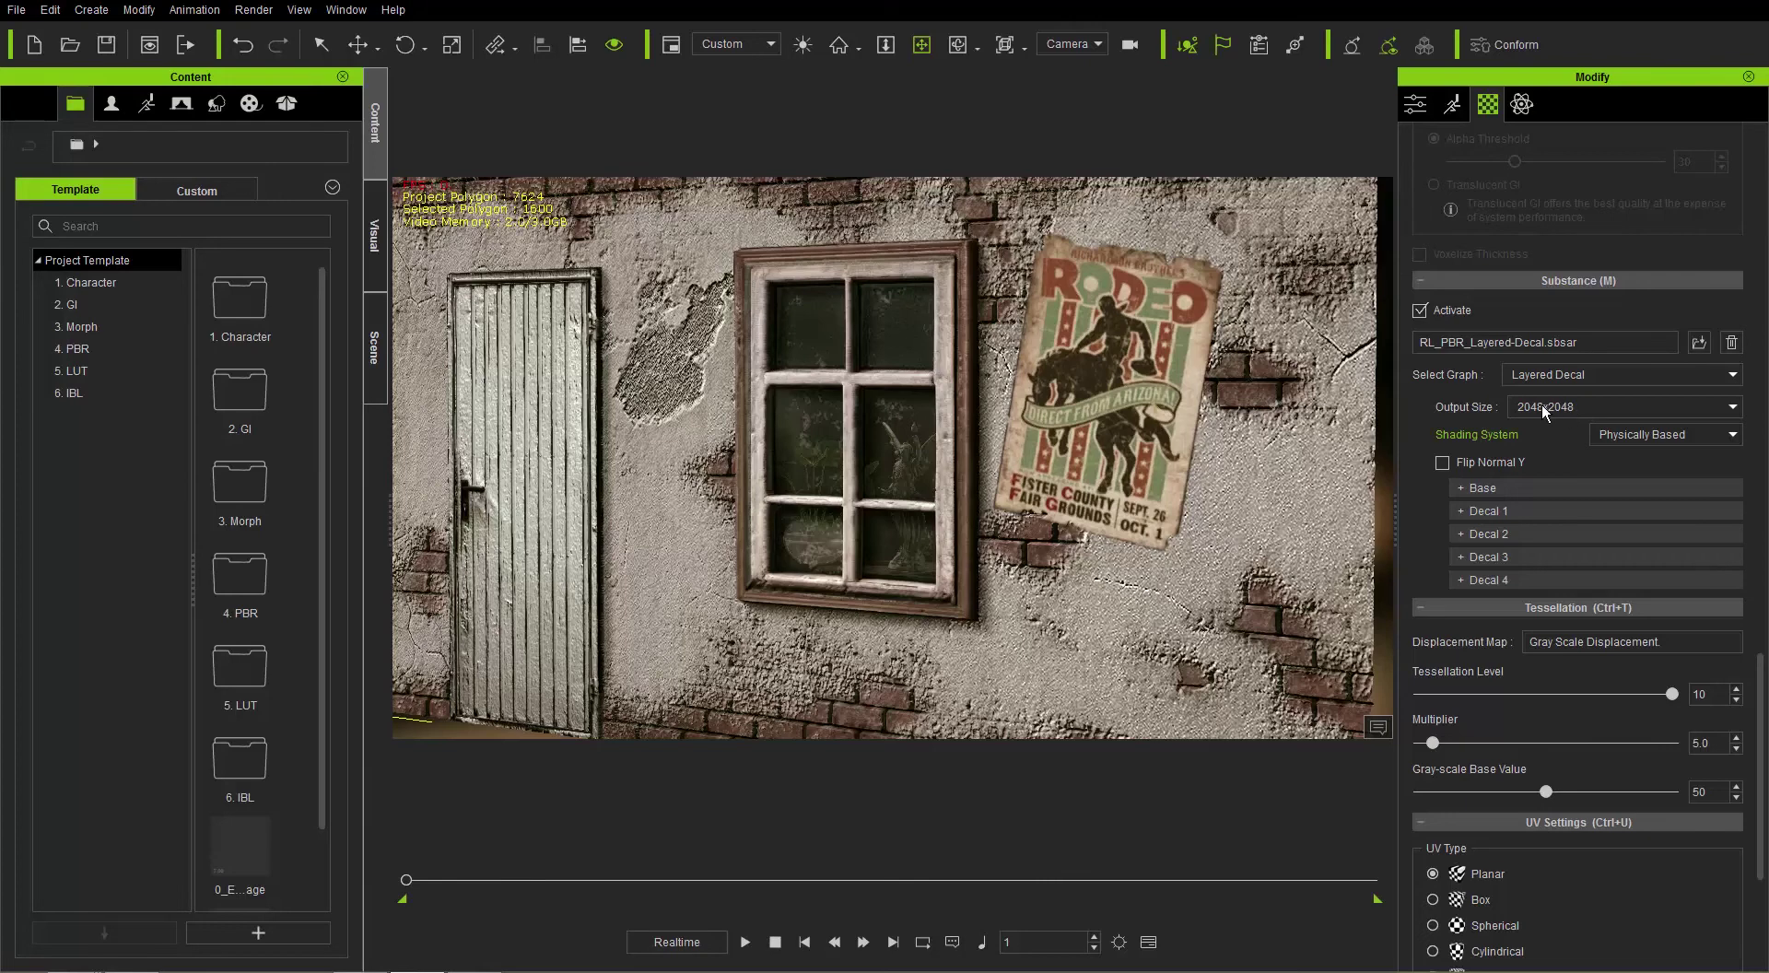
scroll(861, 433, "up", 3)
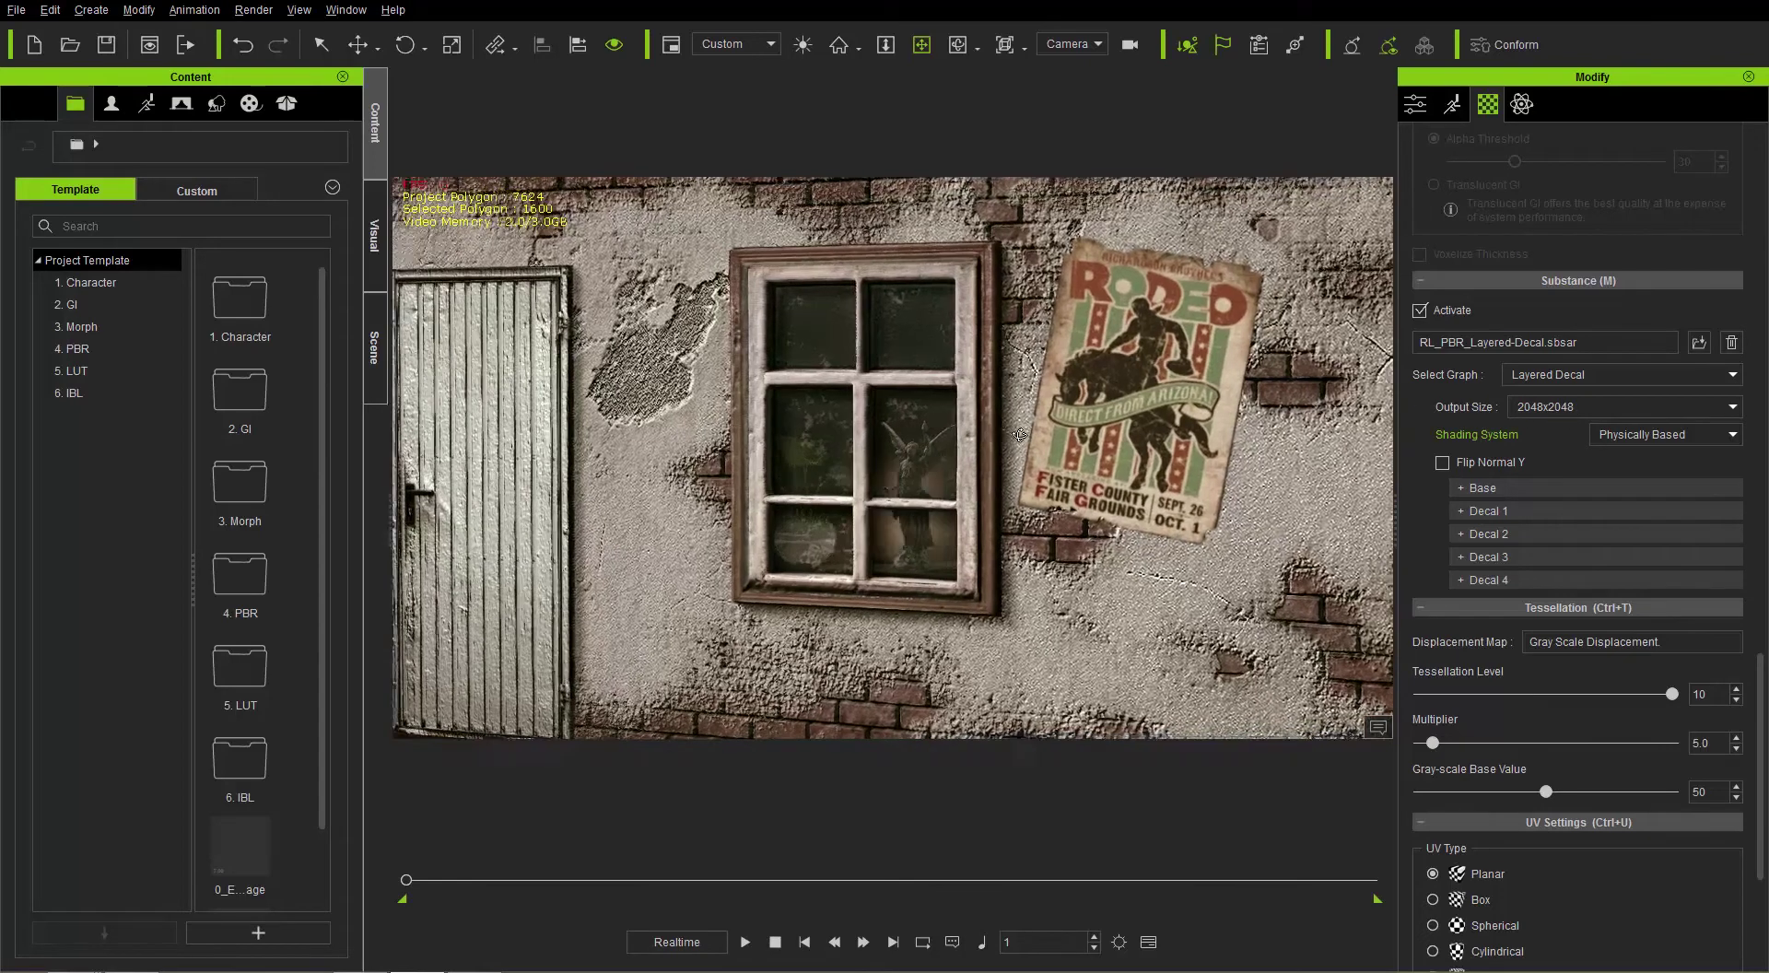
right_click_drag(966, 433, 885, 443)
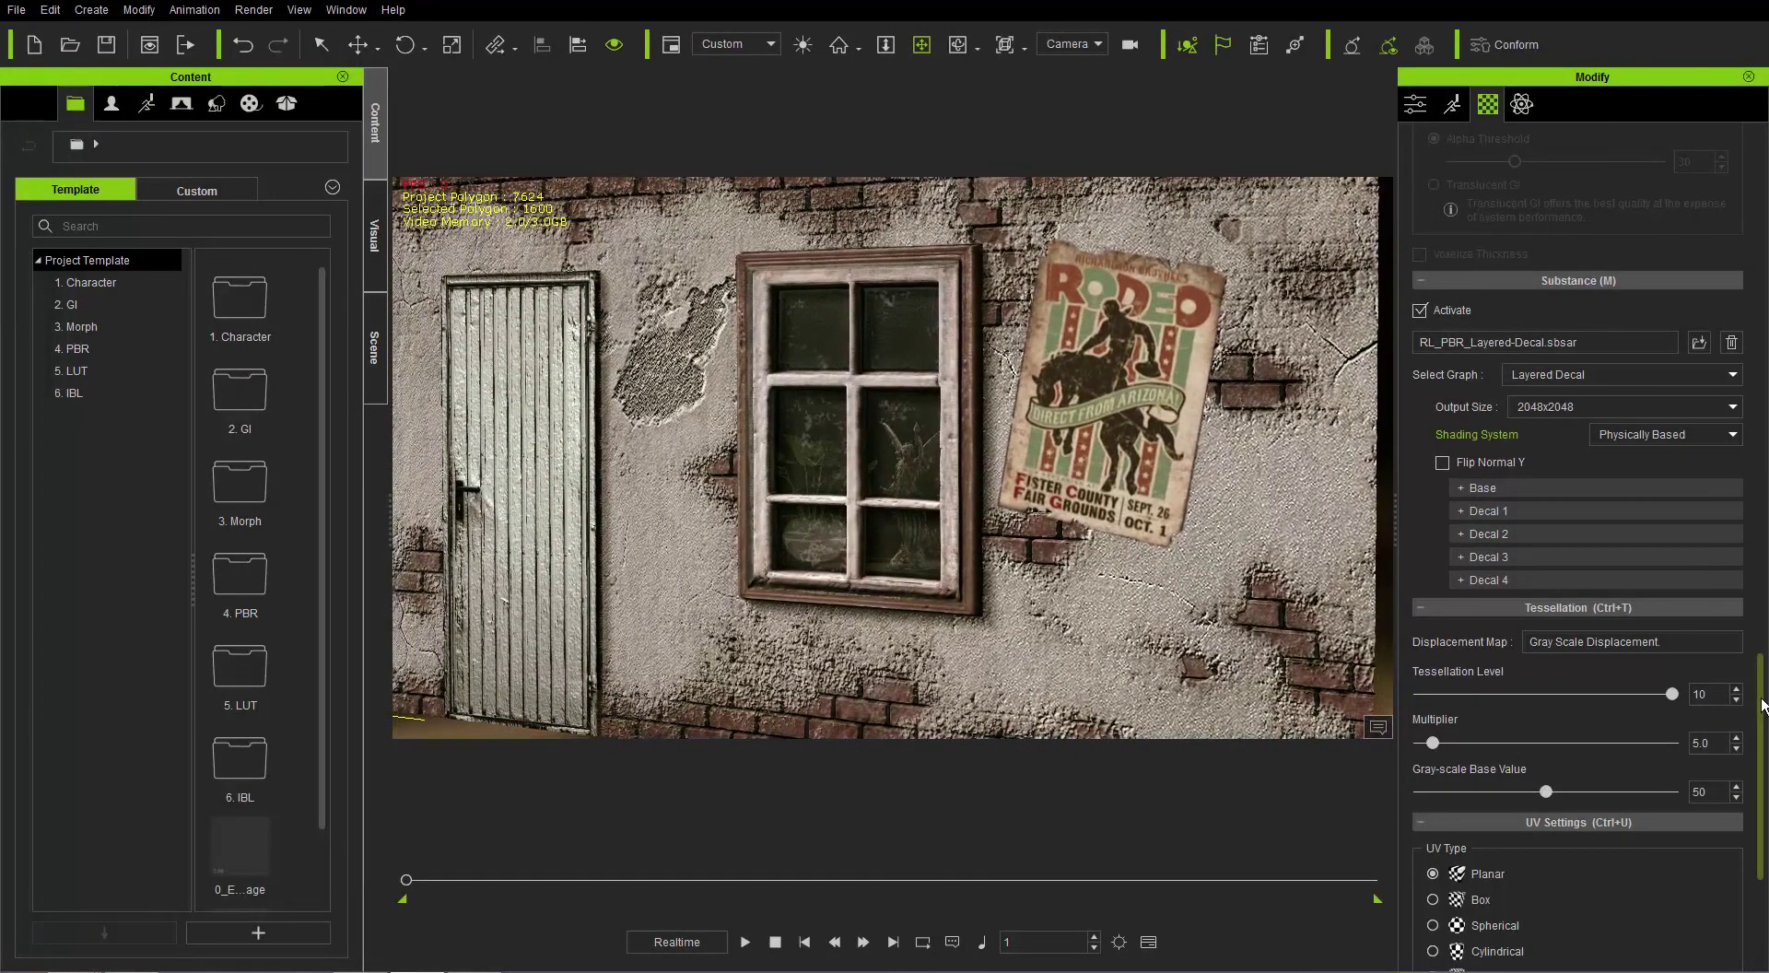
Bake all substance textures of the wall into its material channels.
left_click_drag(1763, 705, 1763, 212)
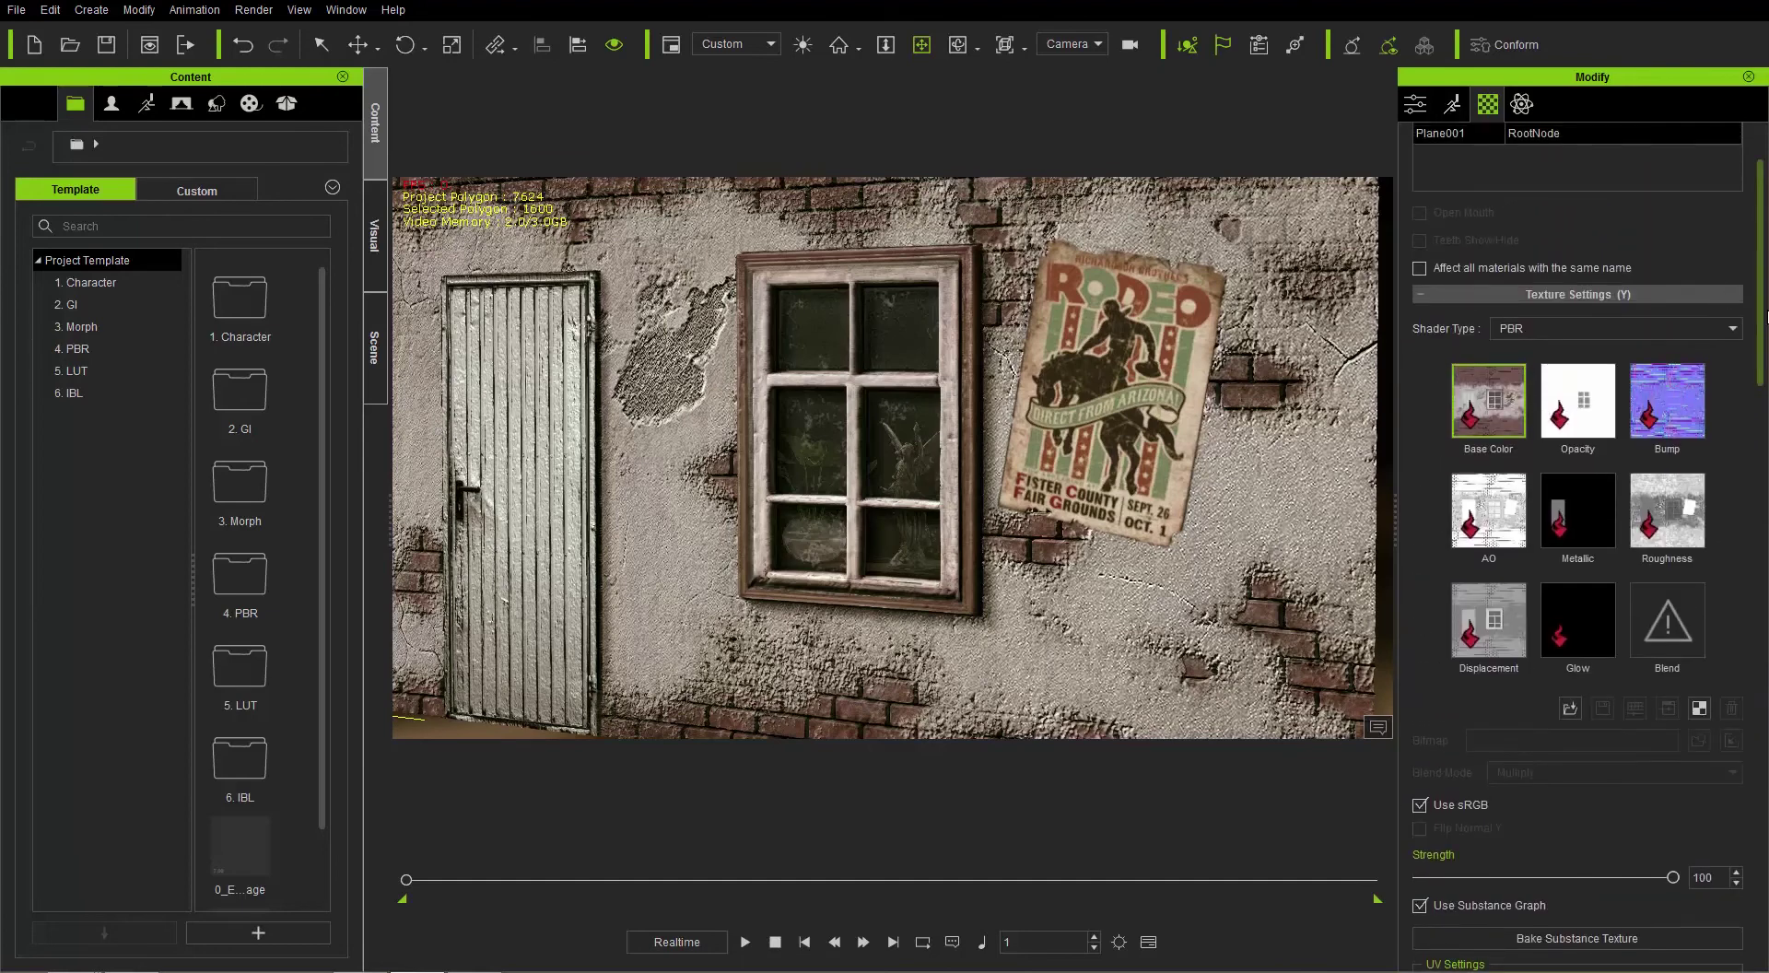
left_click_drag(1763, 339, 1762, 362)
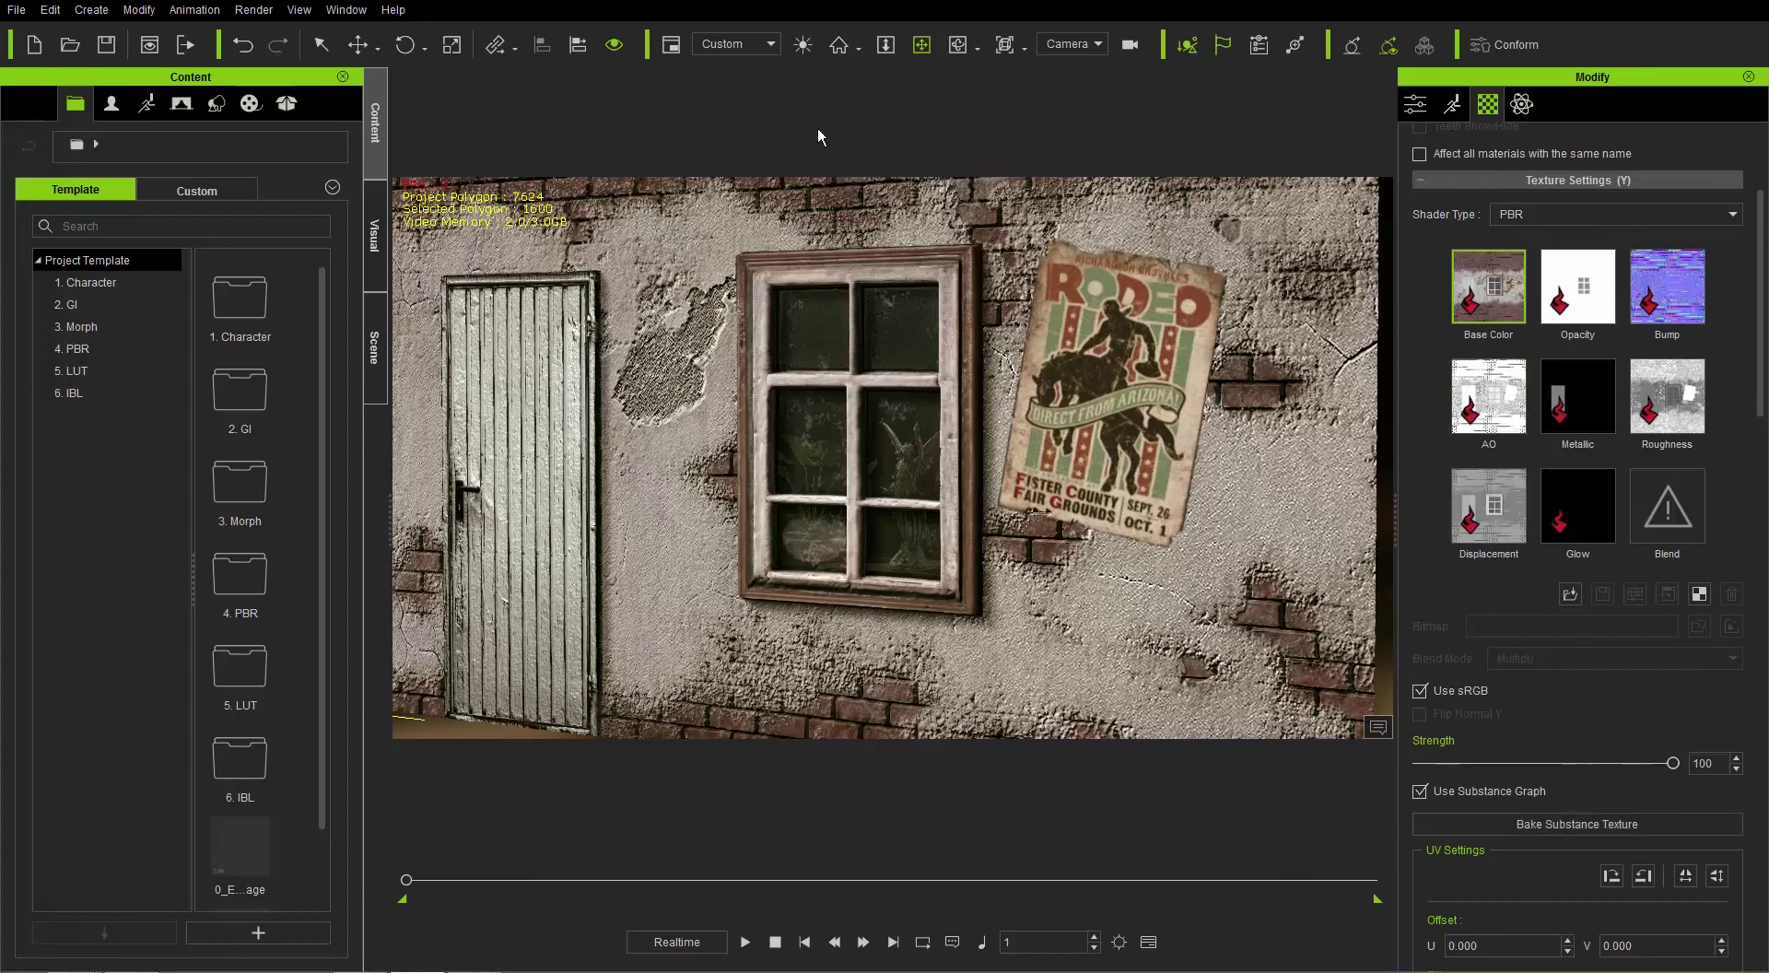
left_click(43, 17)
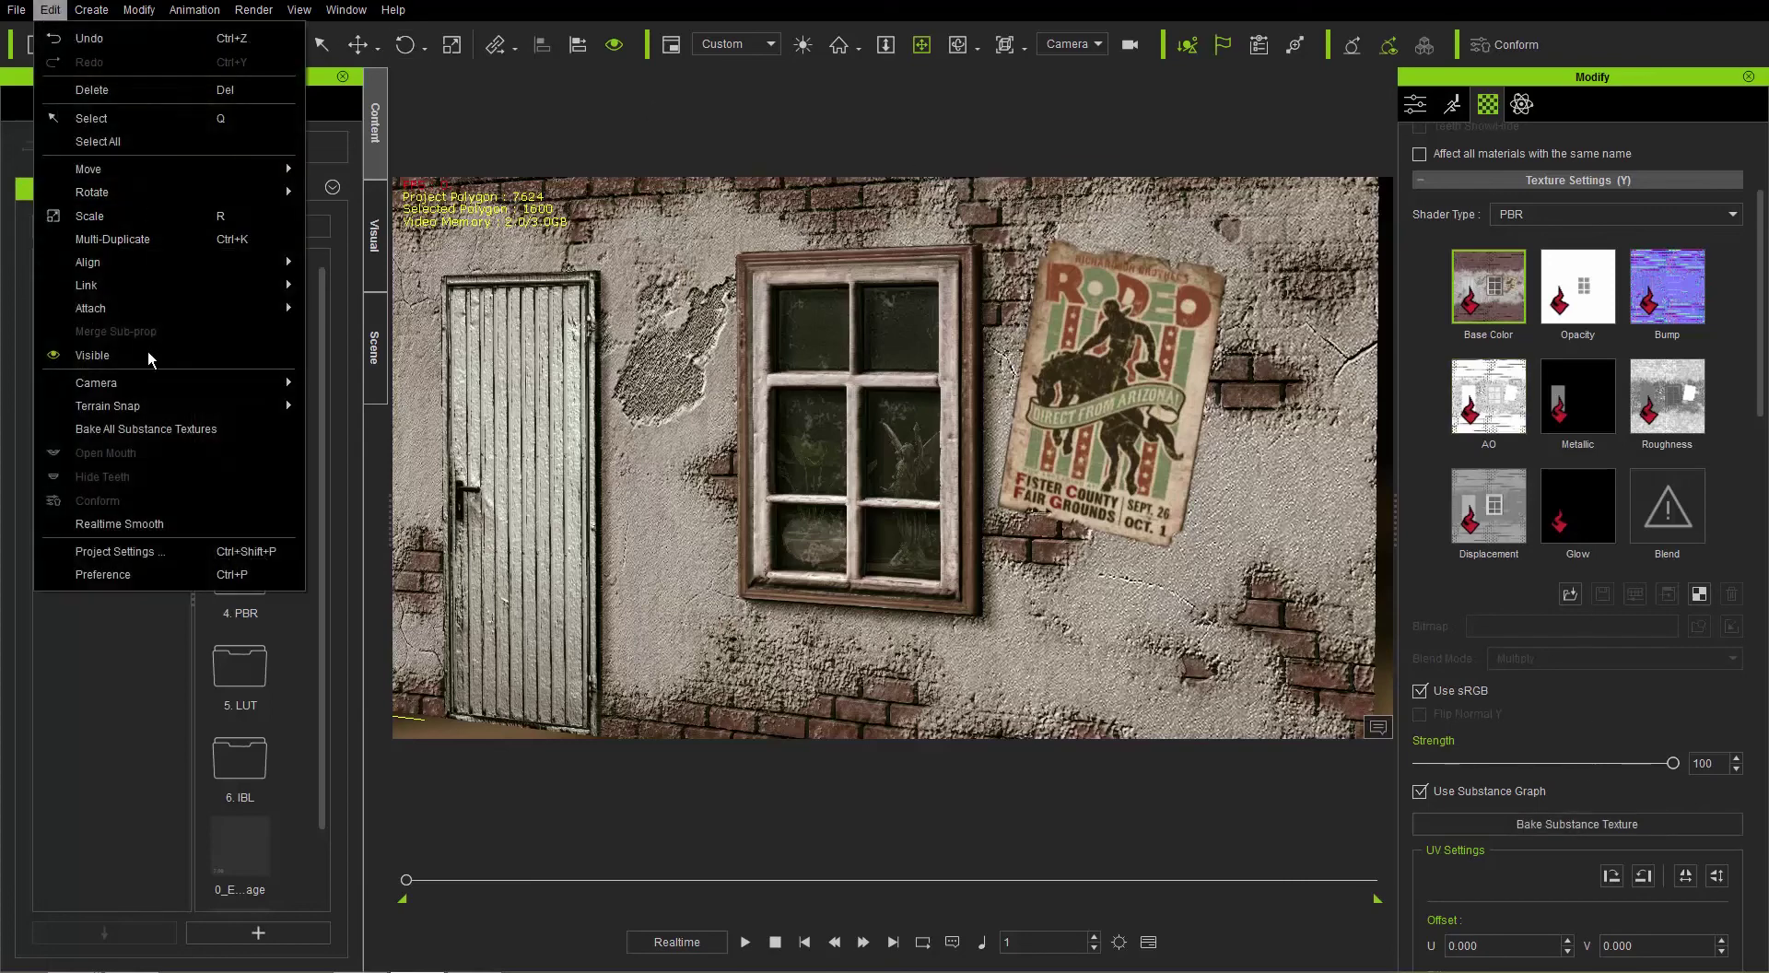
left_click(145, 424)
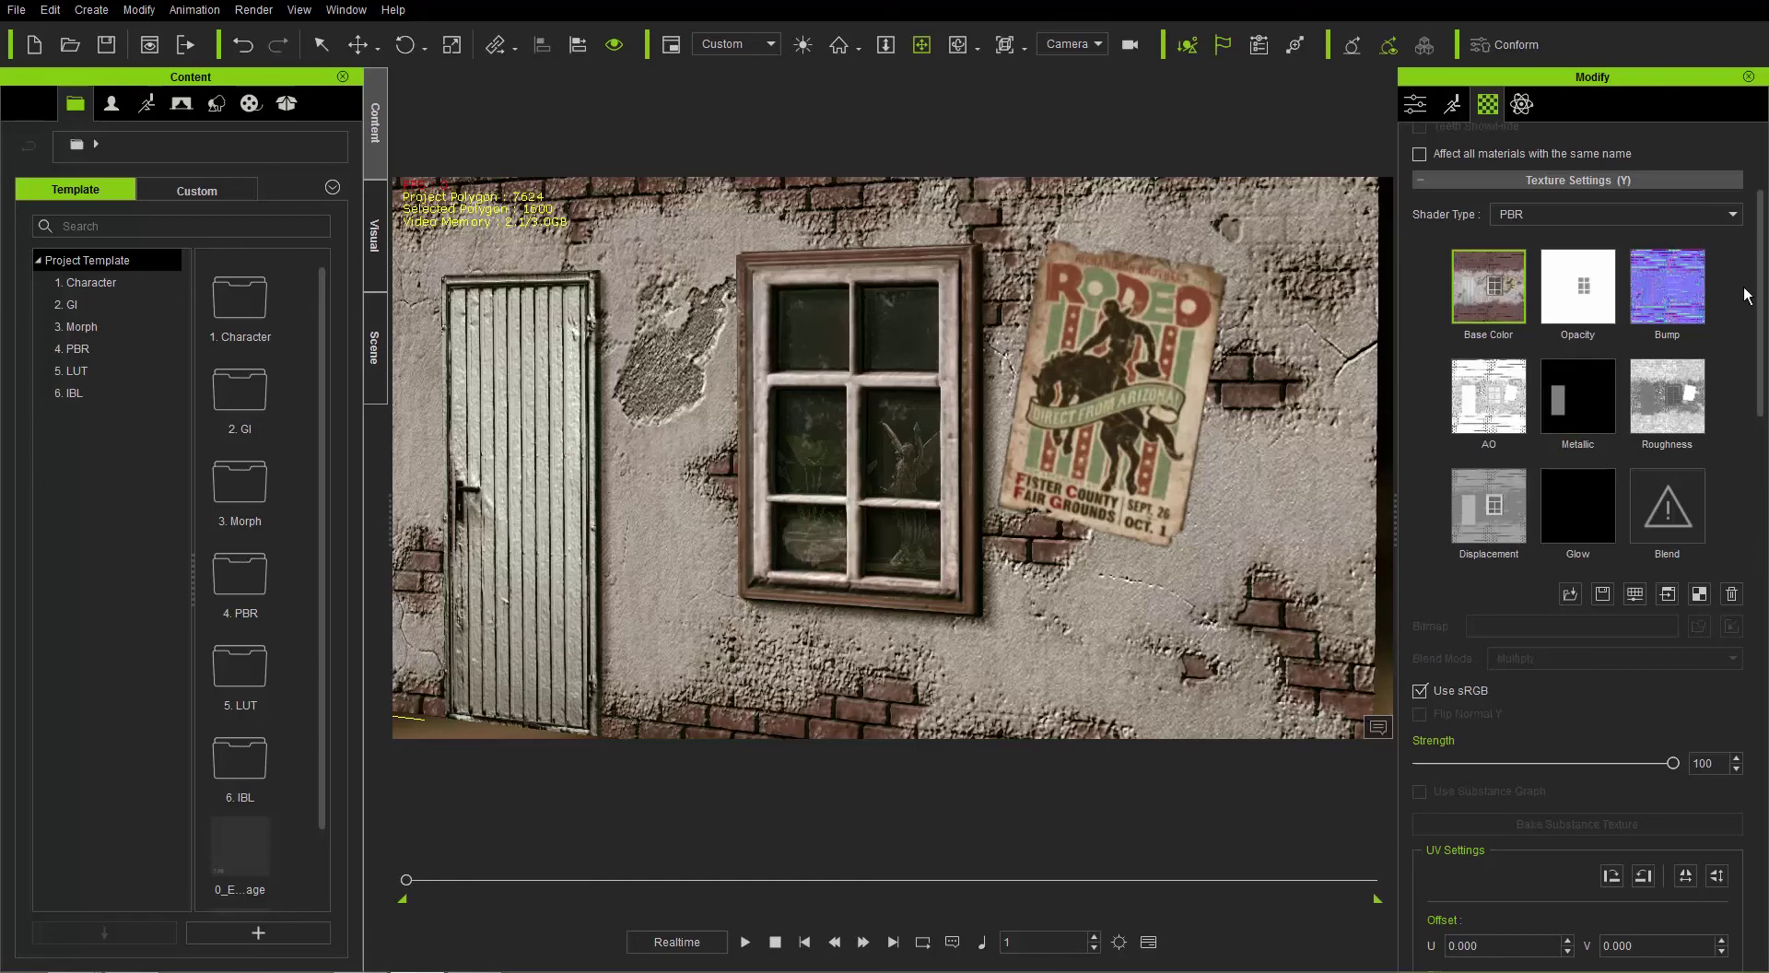
Reactivate the wall's substance, delete RL_PBR_Layered-Decal.sbsar from the material and inspect the baked wall.
scroll(1748, 431, "down", 4)
scroll(1748, 430, "down", 15)
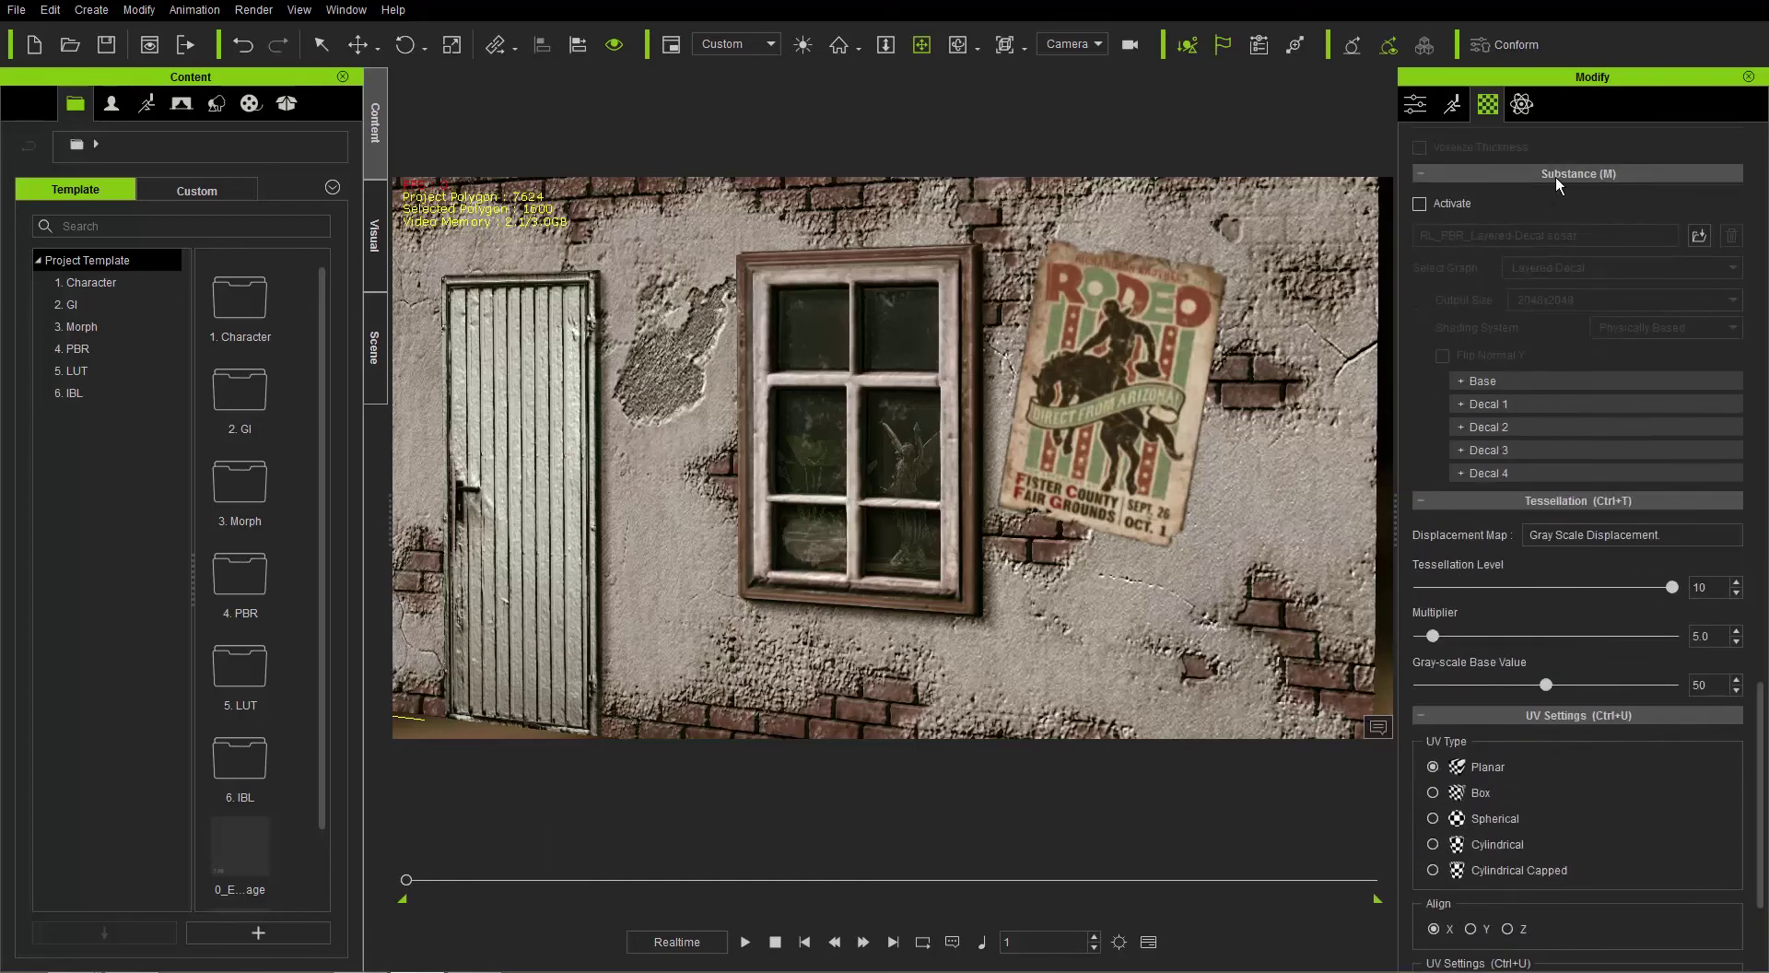
left_click(1445, 205)
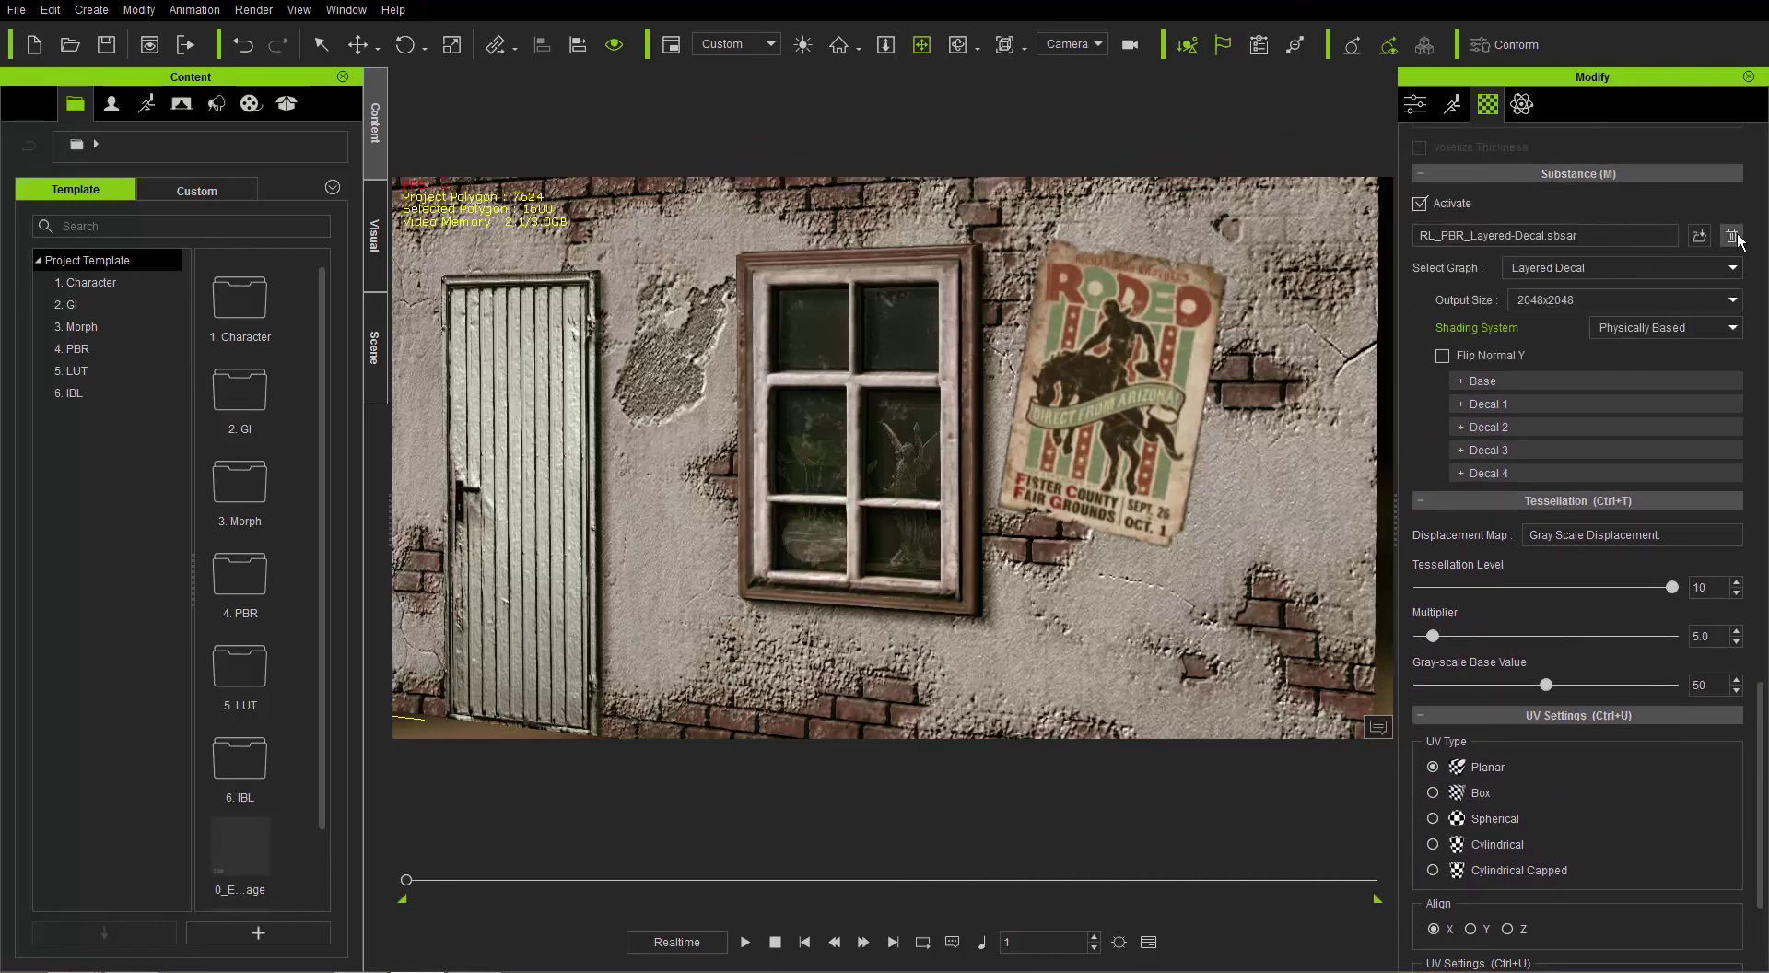
left_click(1732, 237)
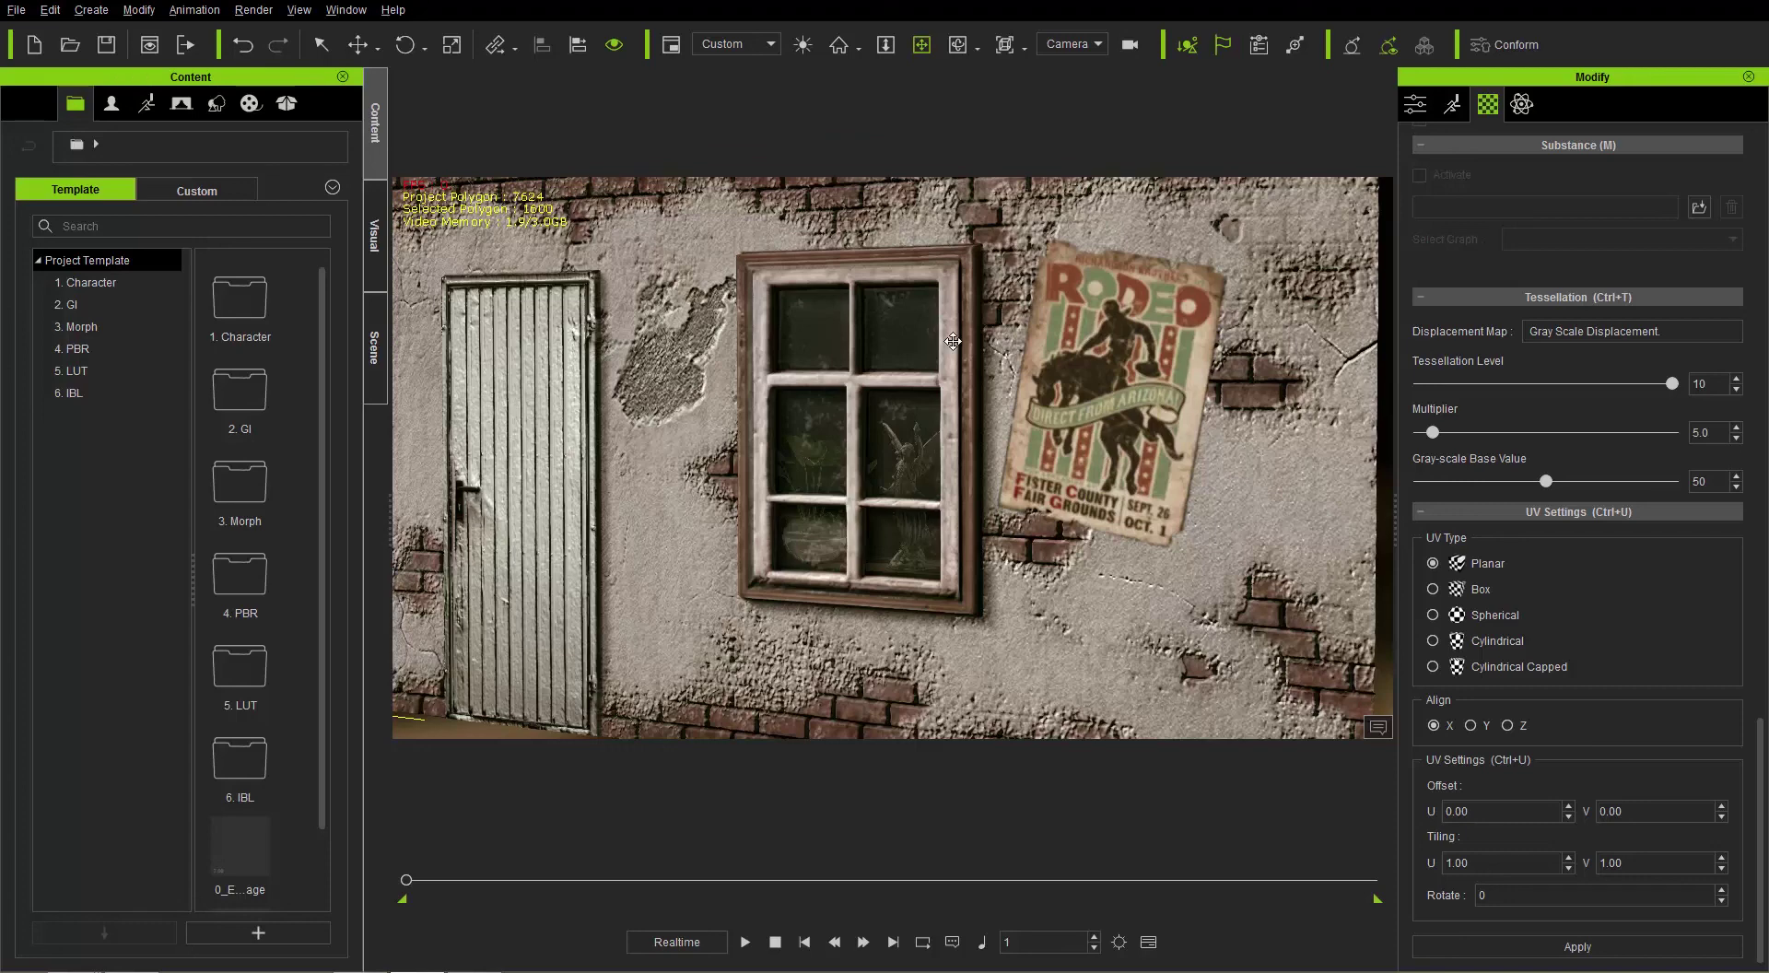
right_click_drag(953, 341, 980, 379)
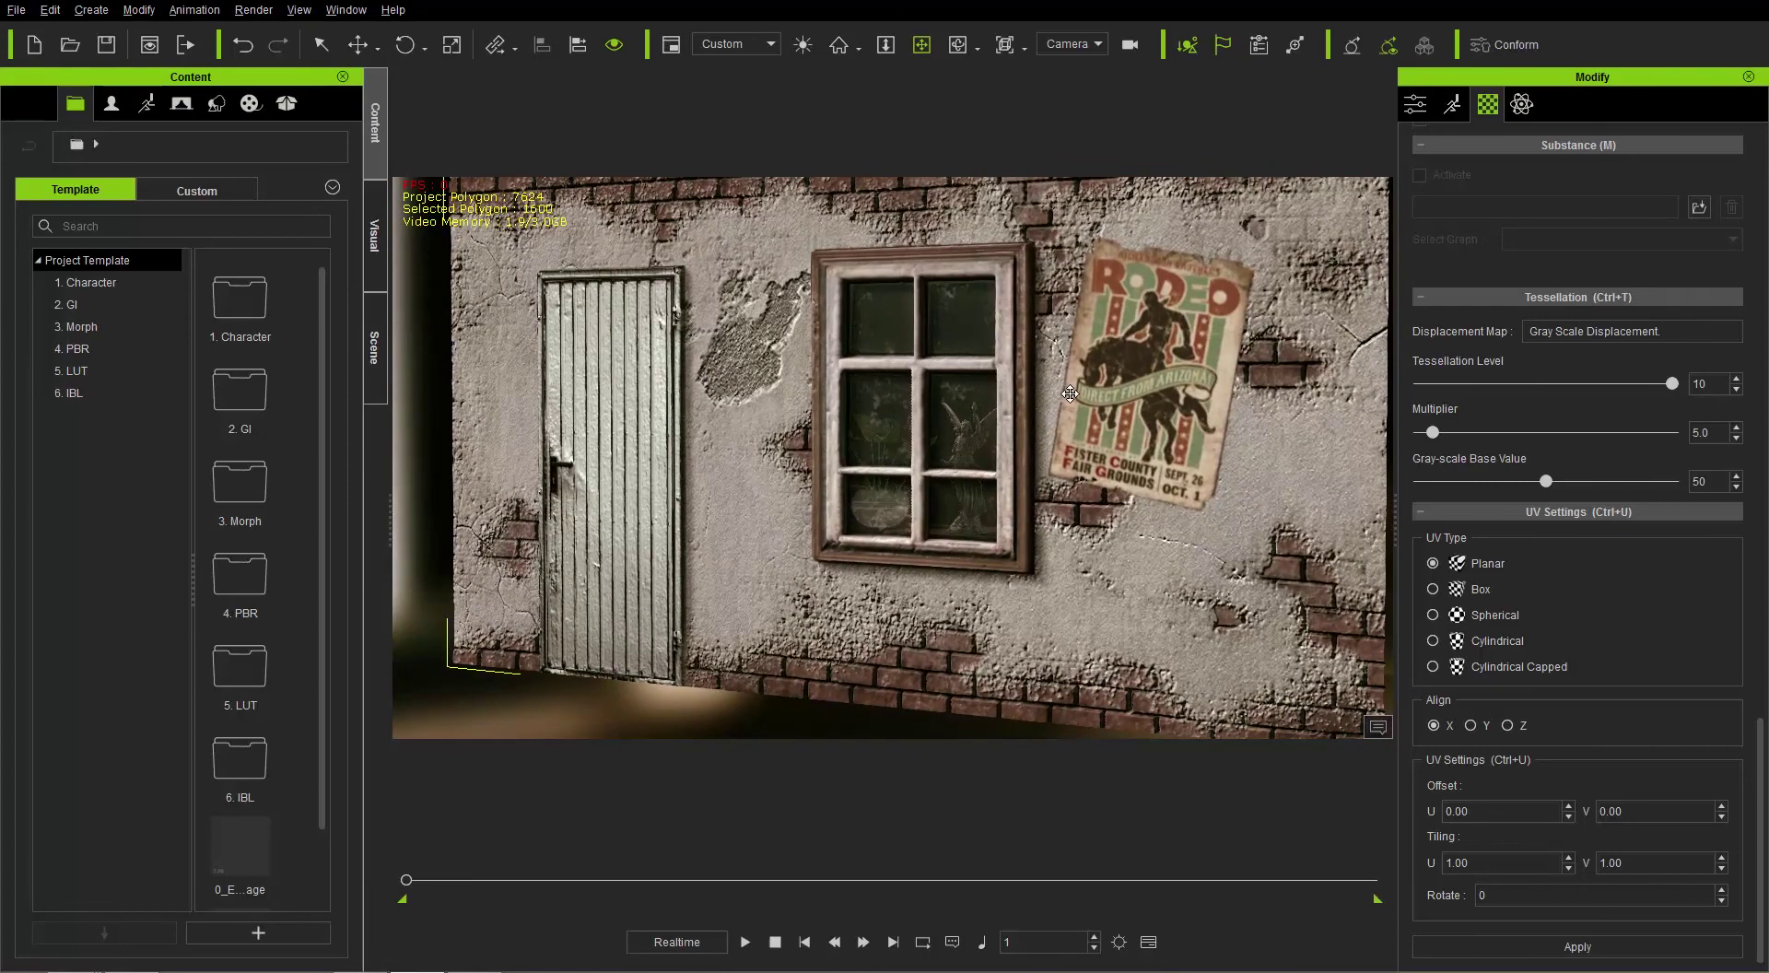
right_click_drag(1209, 426, 1155, 421)
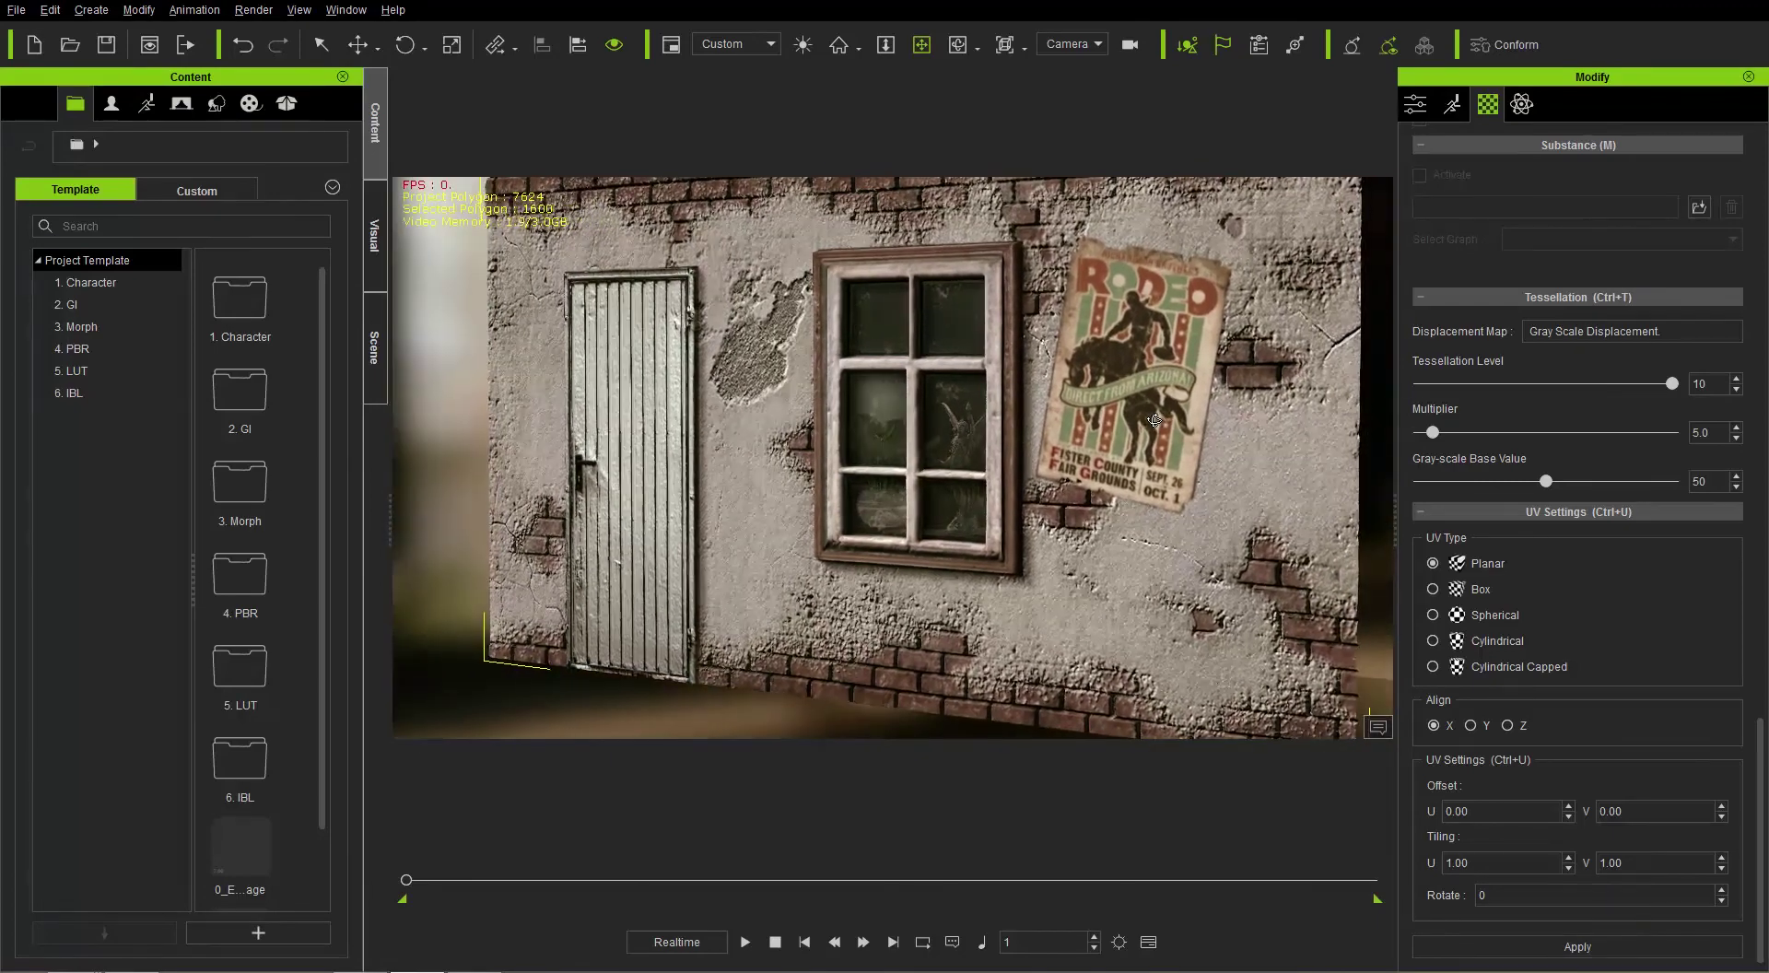